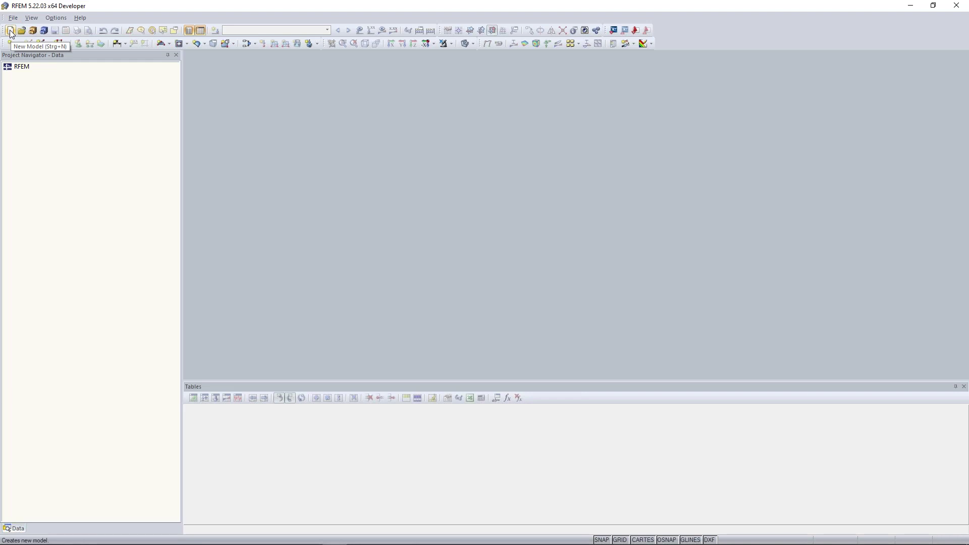
Start a new model named "Continous Plate" and assign it to the Examples project
click(11, 32)
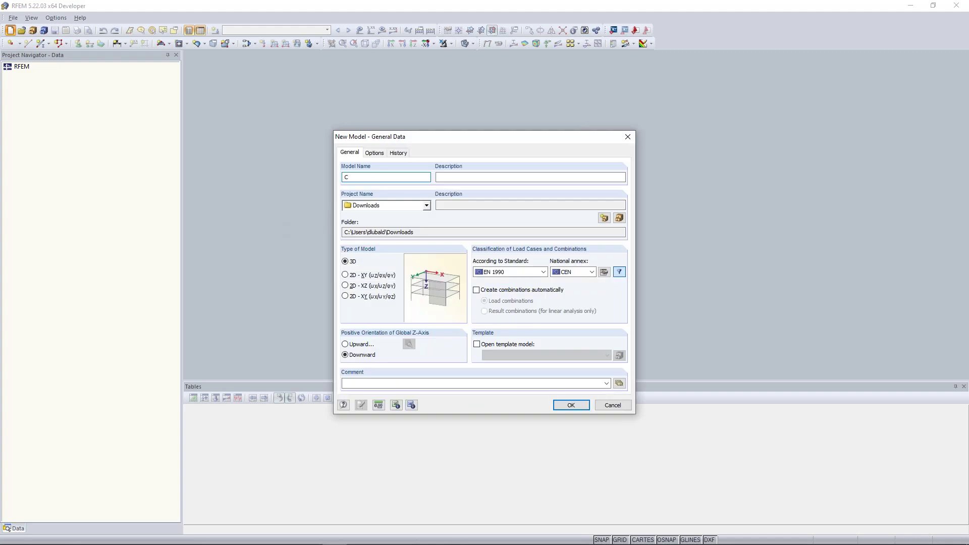
text(nous Plate)
click(427, 206)
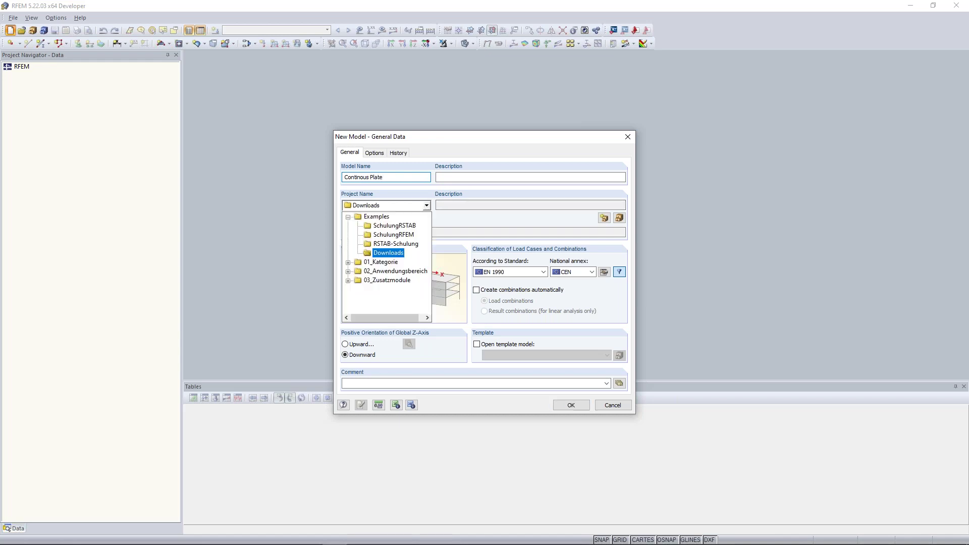
click(395, 216)
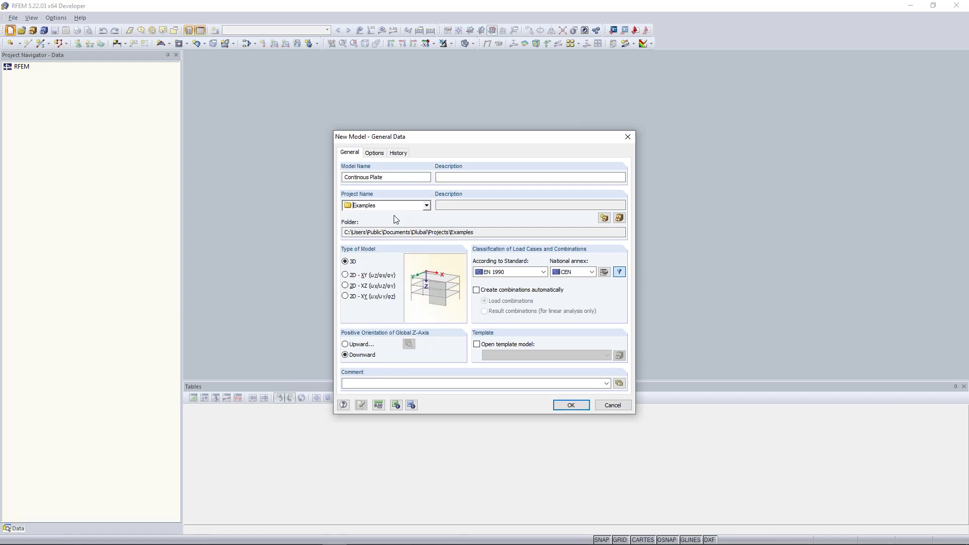
drag(345, 232, 462, 229)
click(427, 205)
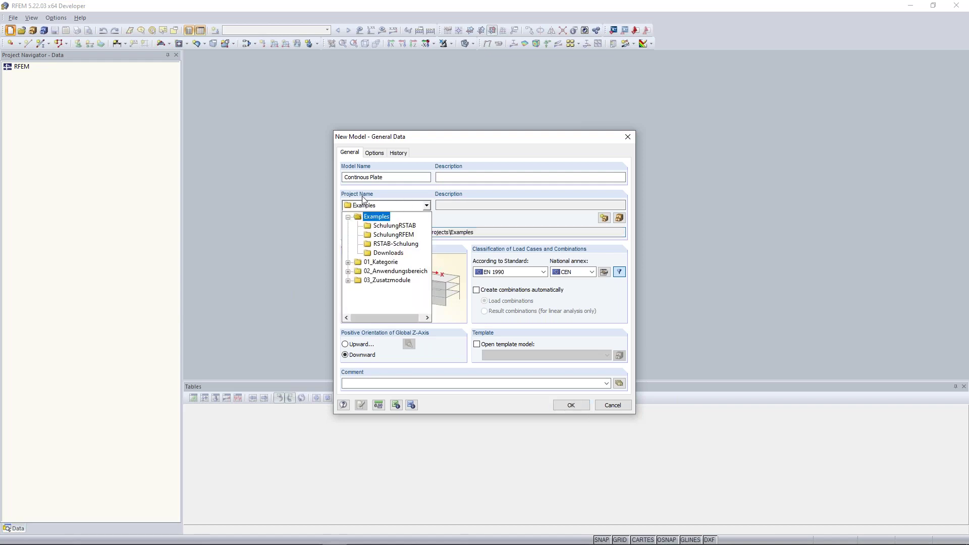
click(429, 206)
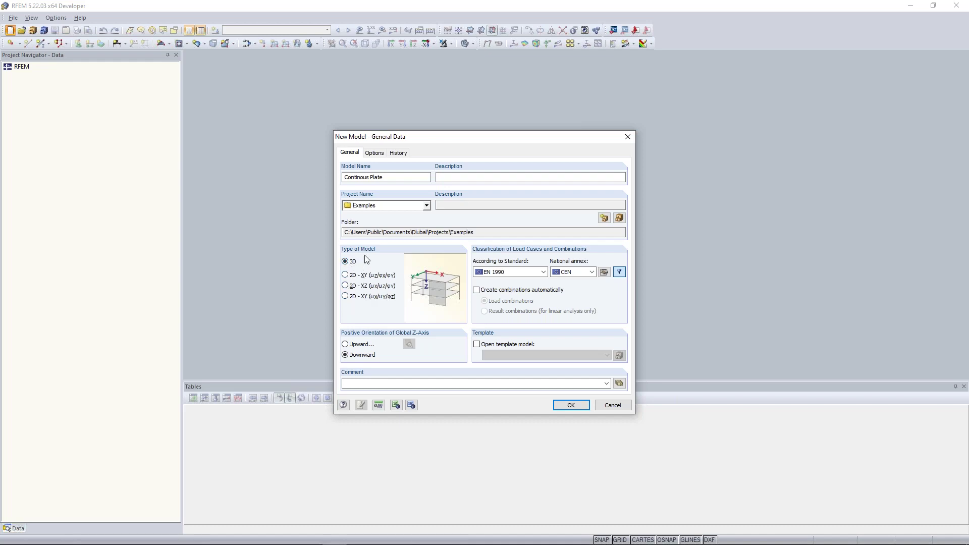
Compare the 2D model types, choose 2D - XY (uz/φx/φy), and set the load classification standard to None
click(345, 276)
click(345, 286)
click(345, 297)
click(345, 286)
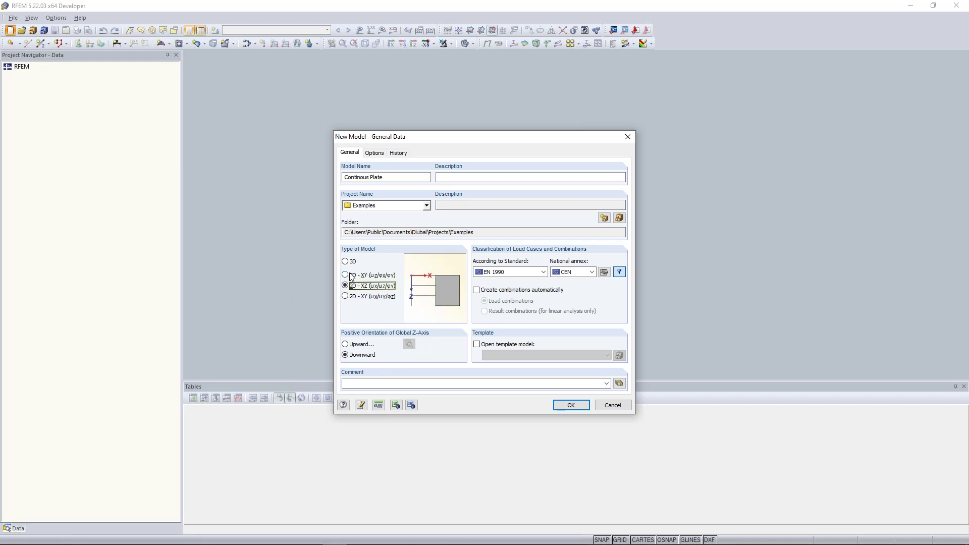
click(346, 277)
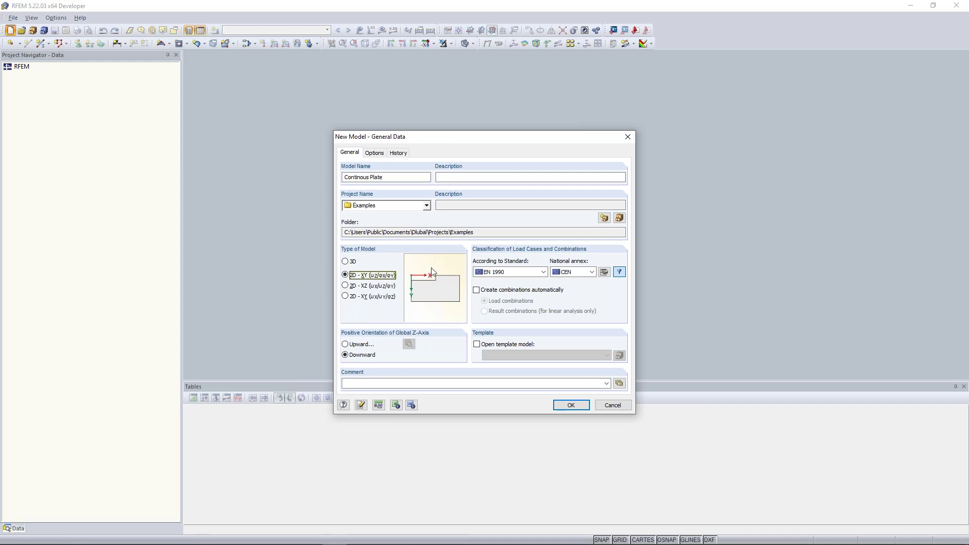
click(346, 287)
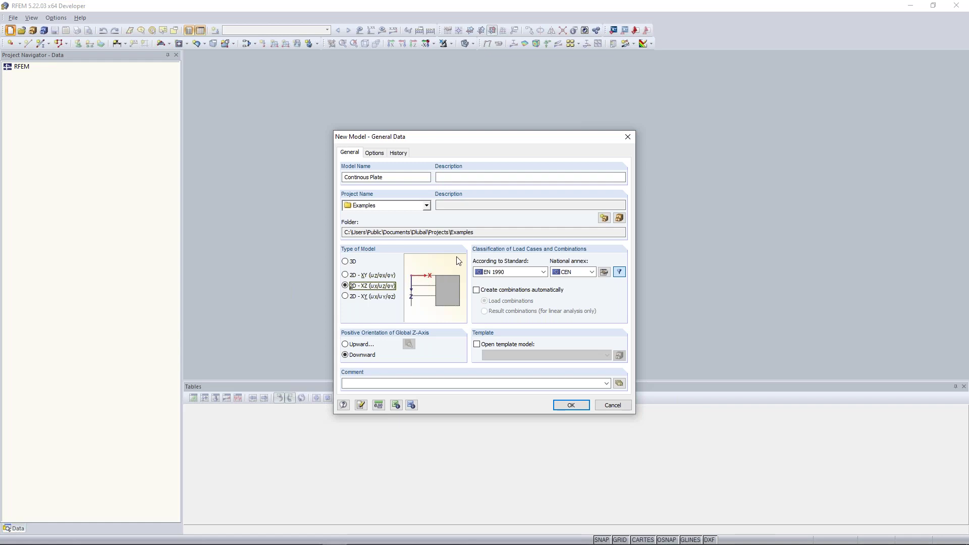
click(346, 297)
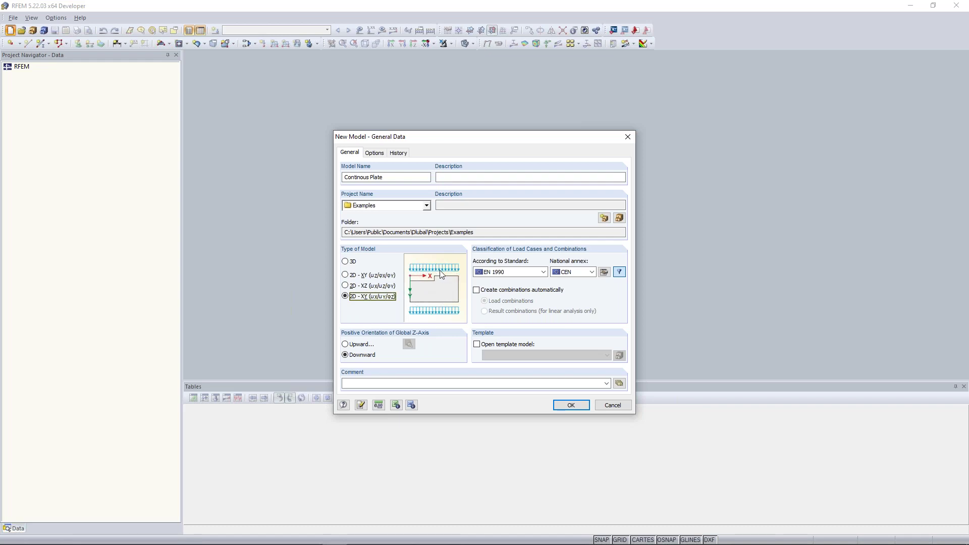
click(346, 276)
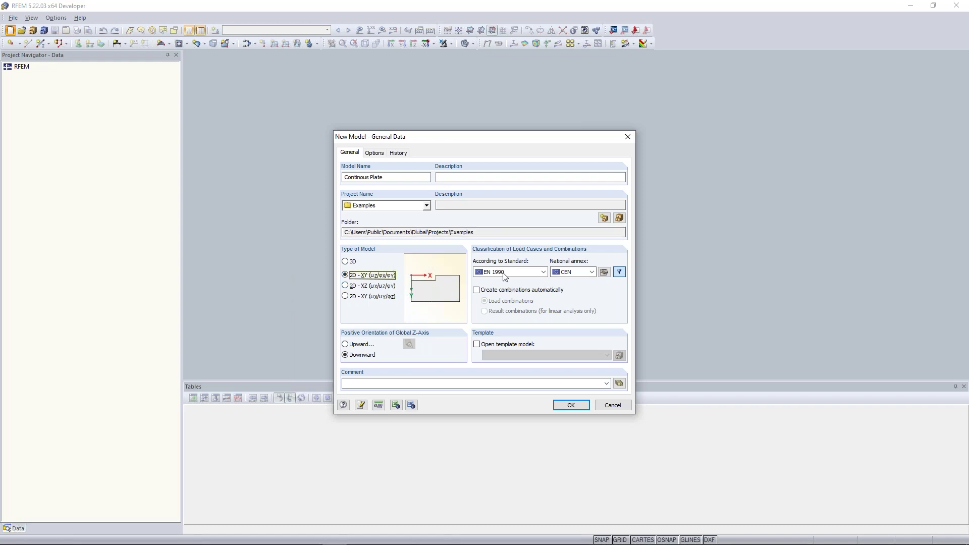
click(543, 273)
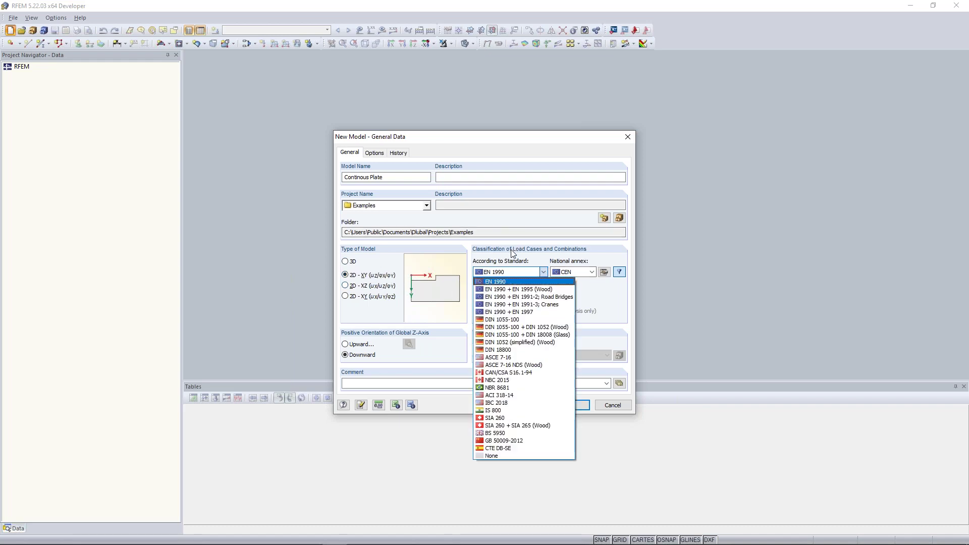
click(495, 456)
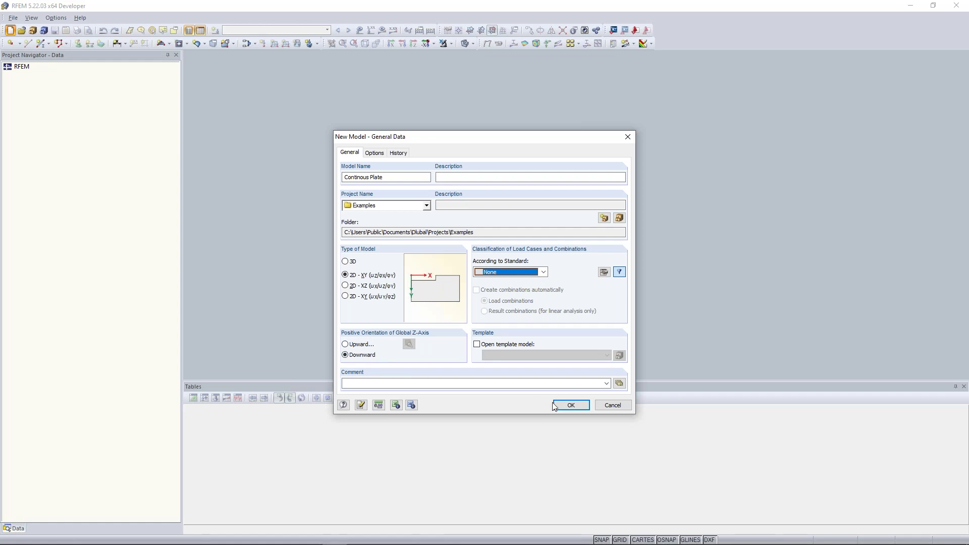
Review the model's units and decimal places, accept them, and create the new model
click(381, 410)
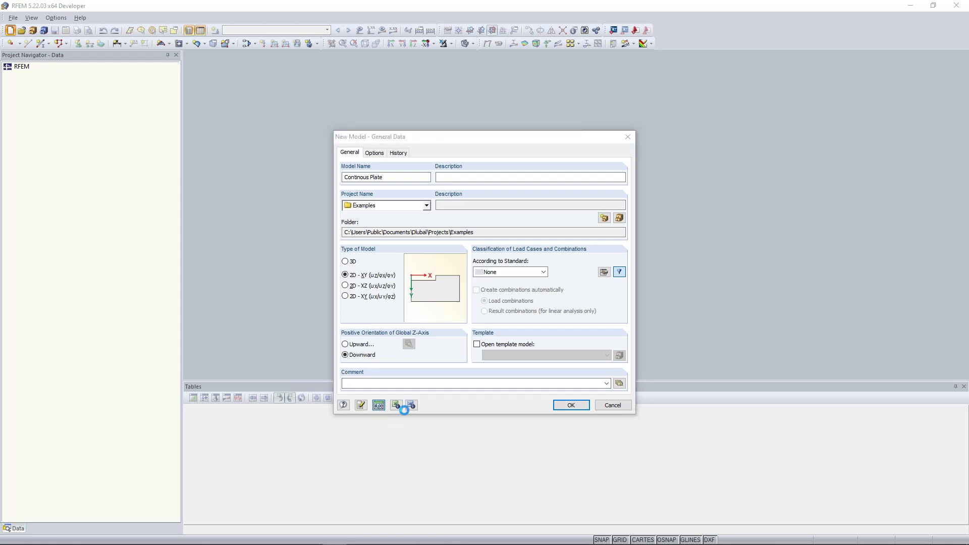
drag(509, 139, 497, 118)
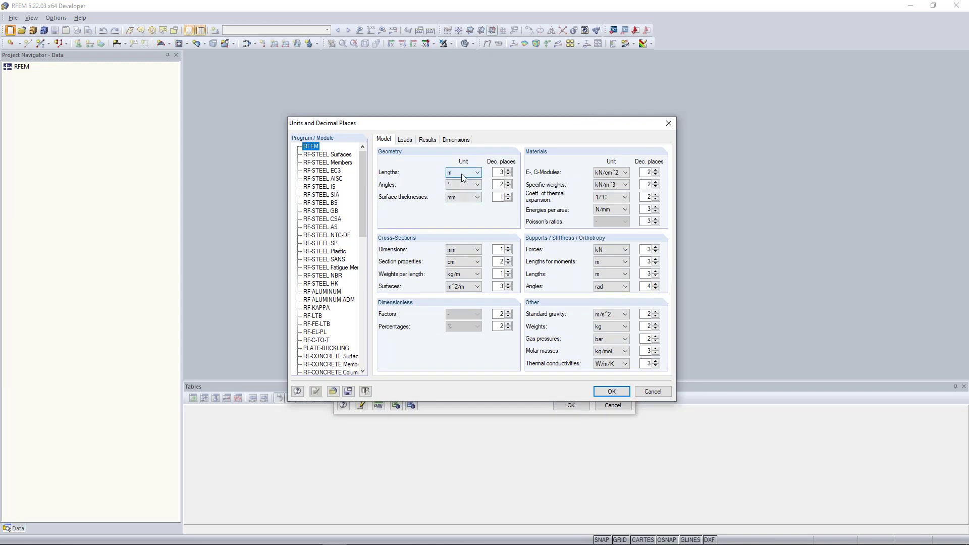
click(499, 274)
click(620, 393)
click(571, 405)
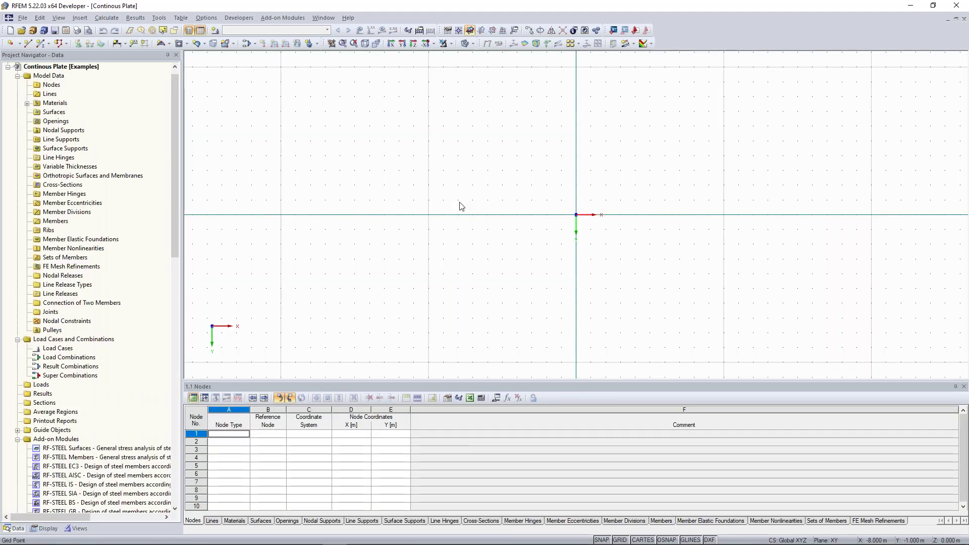
scroll(460, 206, down, 1)
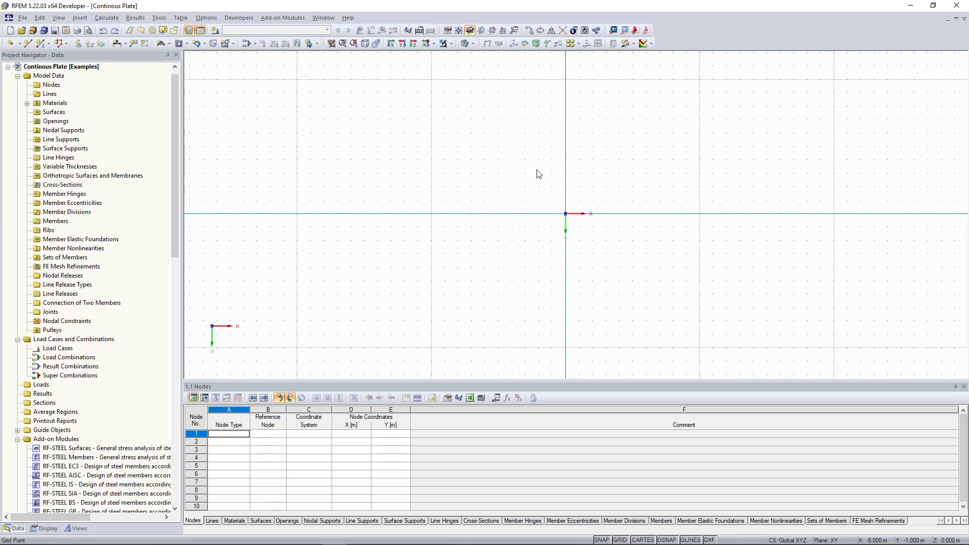
middle_drag(539, 173, 479, 177)
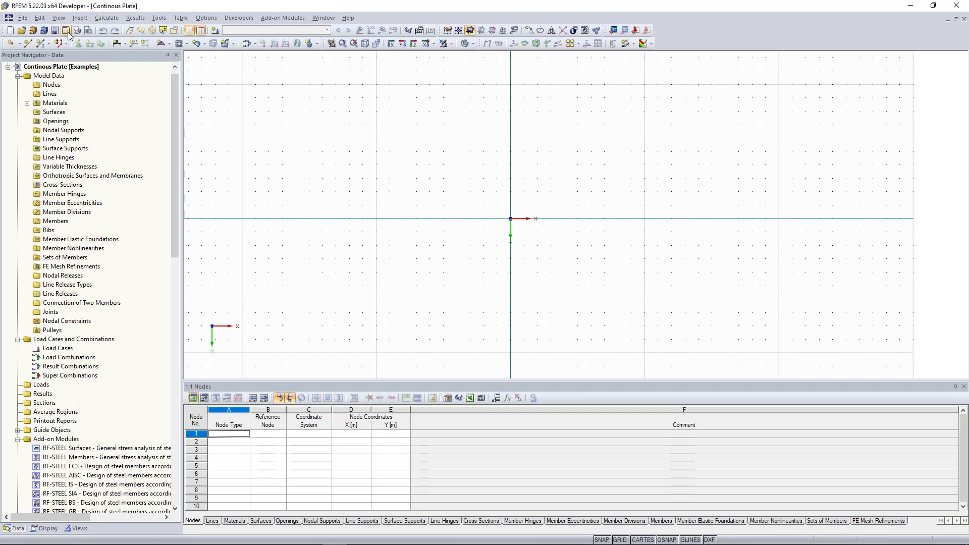
Open the model RFEM-Beispiel-06 from the Examples project in the Project Manager
click(32, 32)
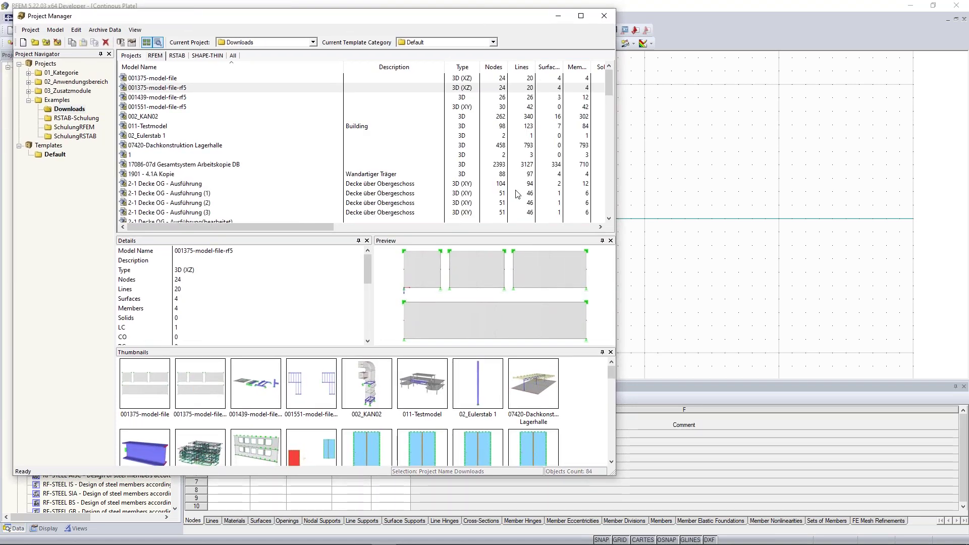
click(57, 100)
scroll(200, 137, down, 7)
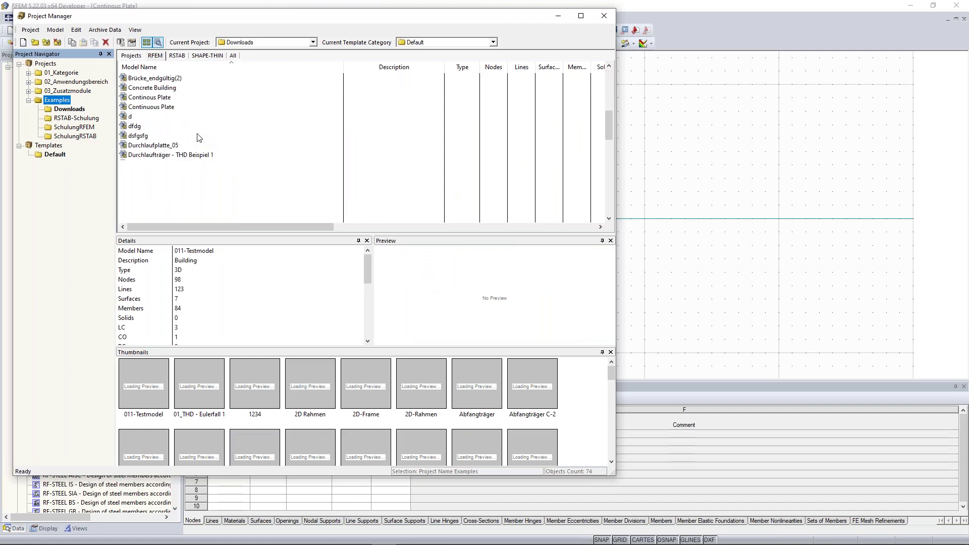
drag(609, 133, 609, 135)
drag(610, 160, 610, 170)
click(170, 165)
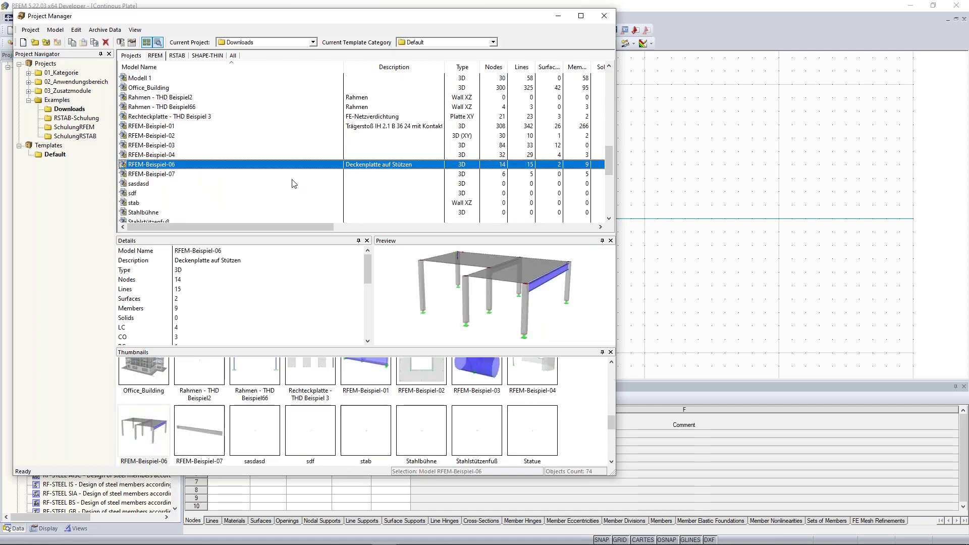
double_click(170, 165)
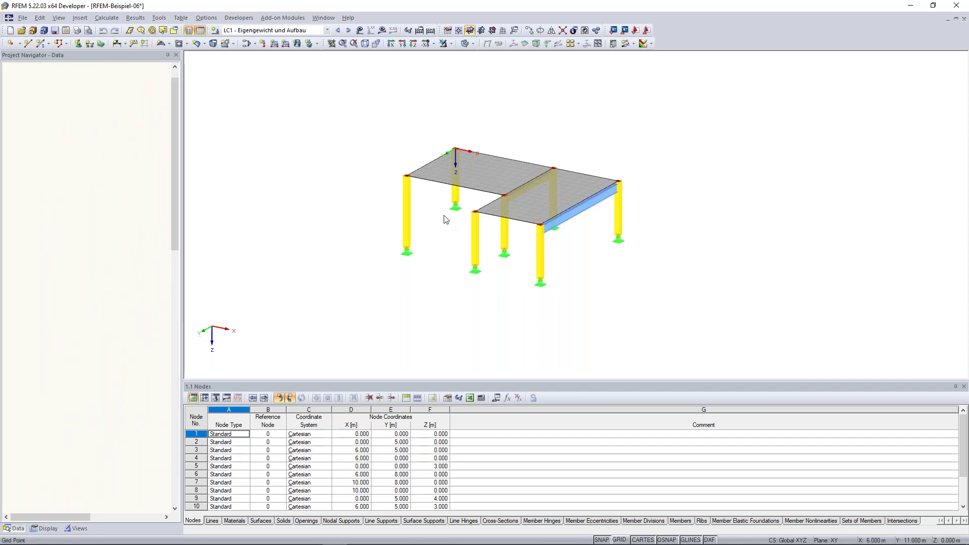
scroll(438, 212, up, 5)
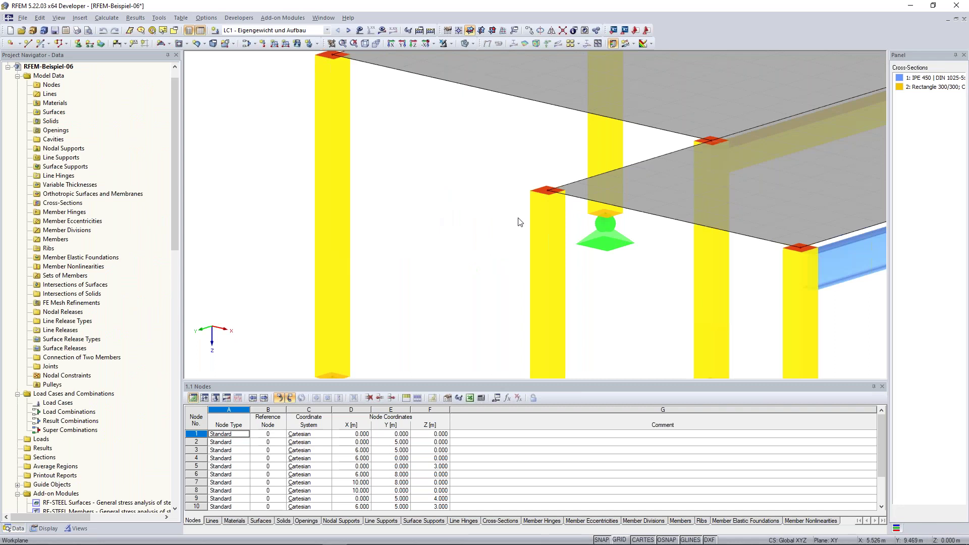
scroll(519, 219, down, 5)
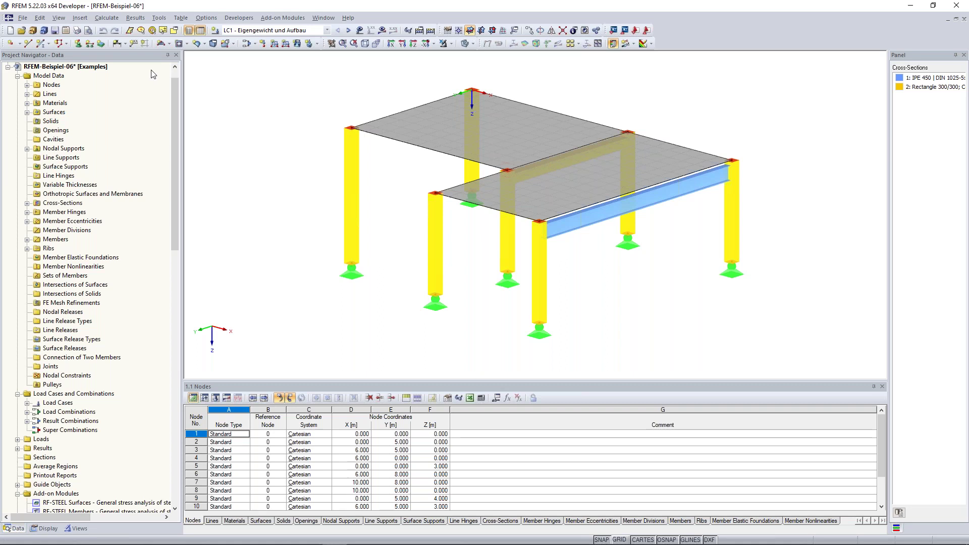
click(154, 30)
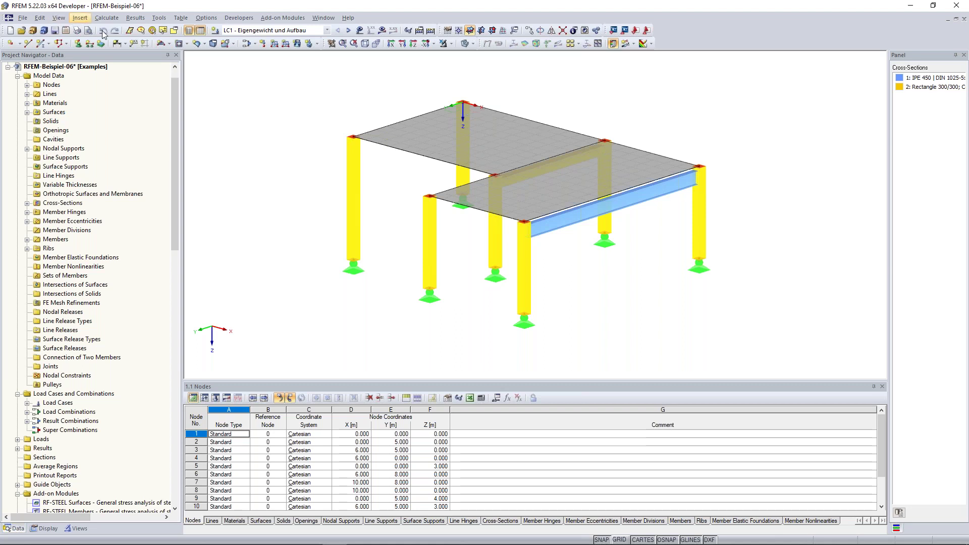
scroll(316, 151, down, 2)
middle_drag(287, 151, 303, 138)
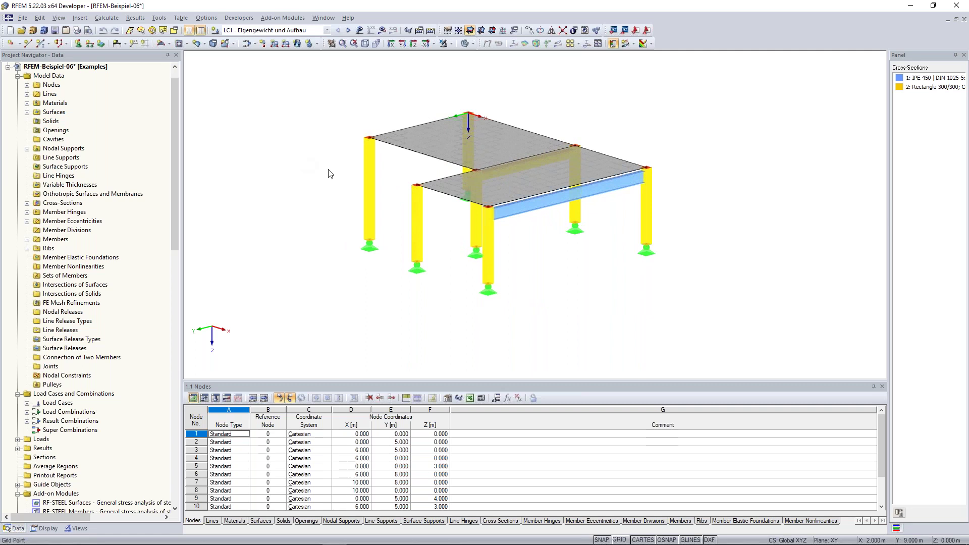
click(80, 18)
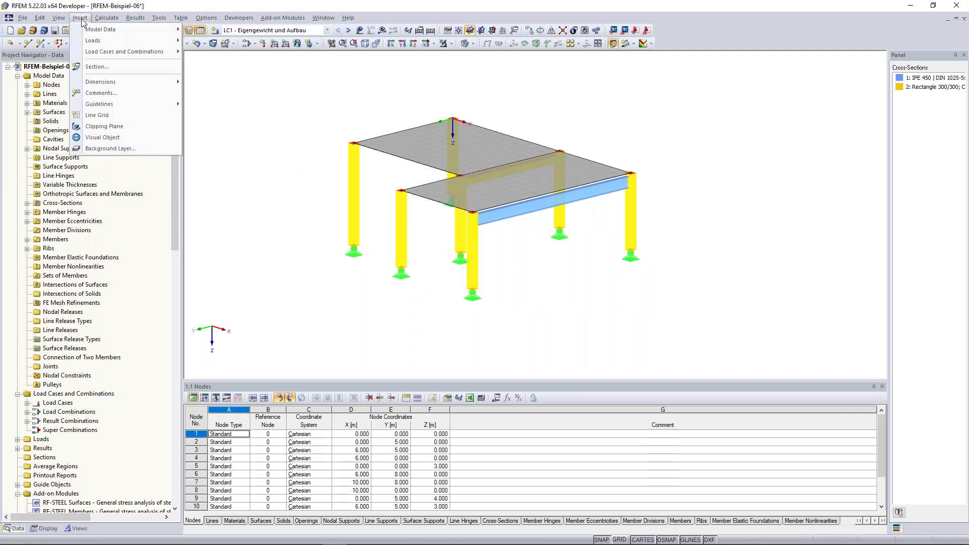
mouse_move(90, 33)
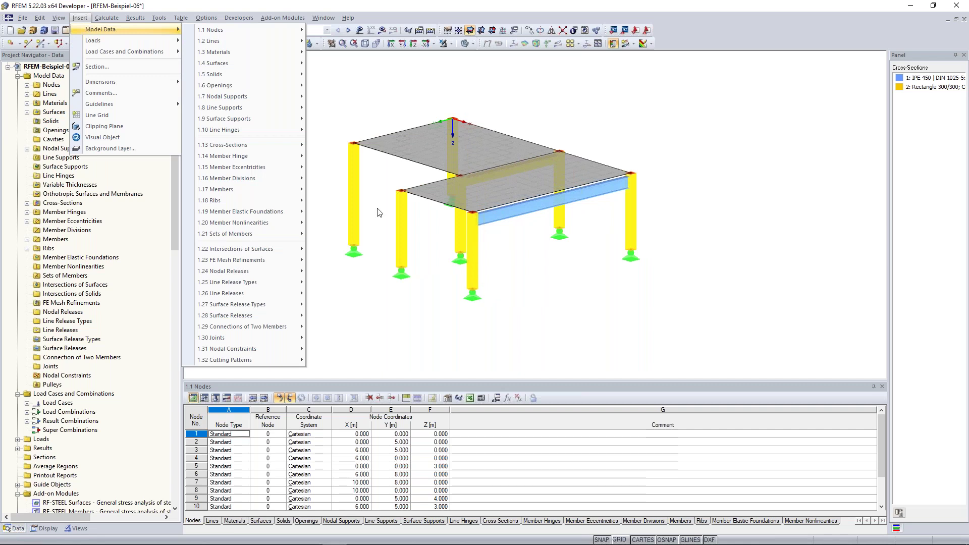
mouse_move(242, 189)
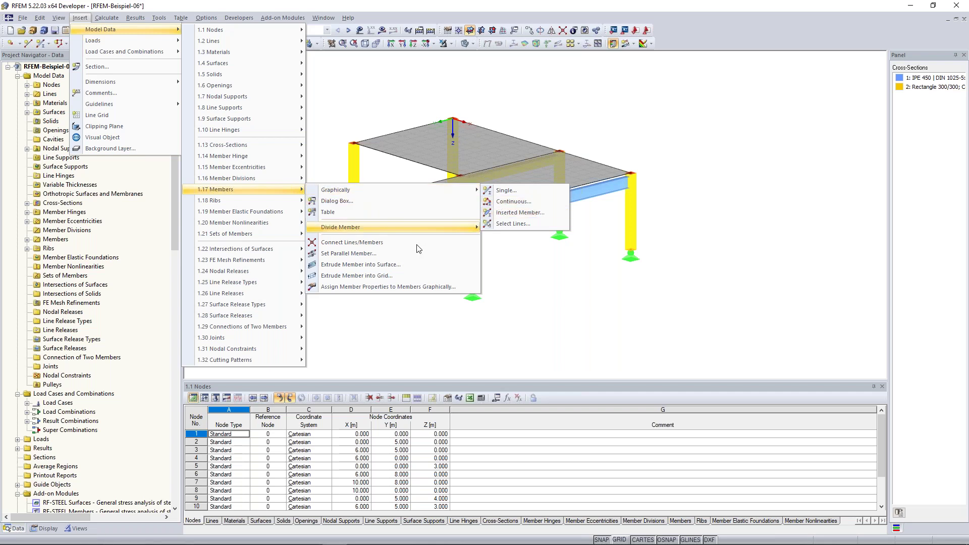
mouse_move(150, 36)
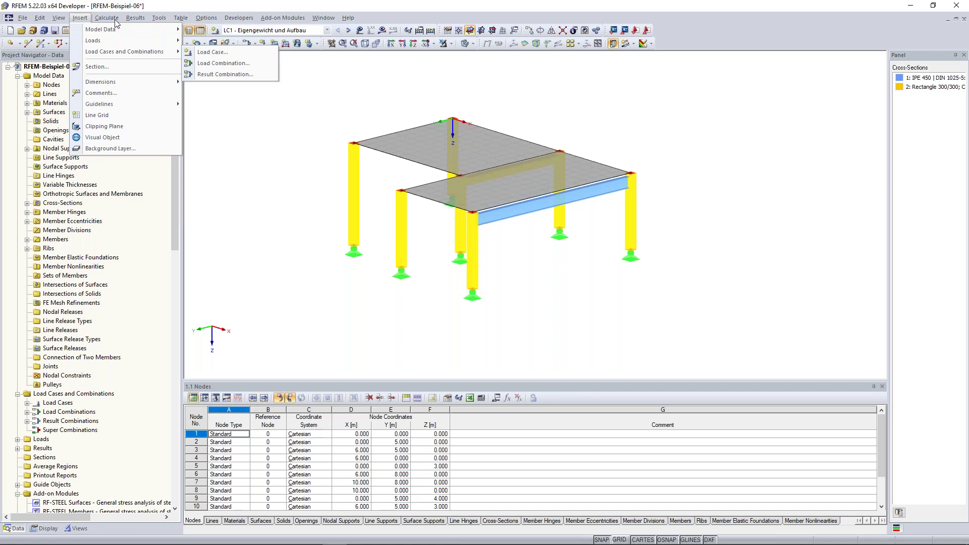
mouse_move(116, 23)
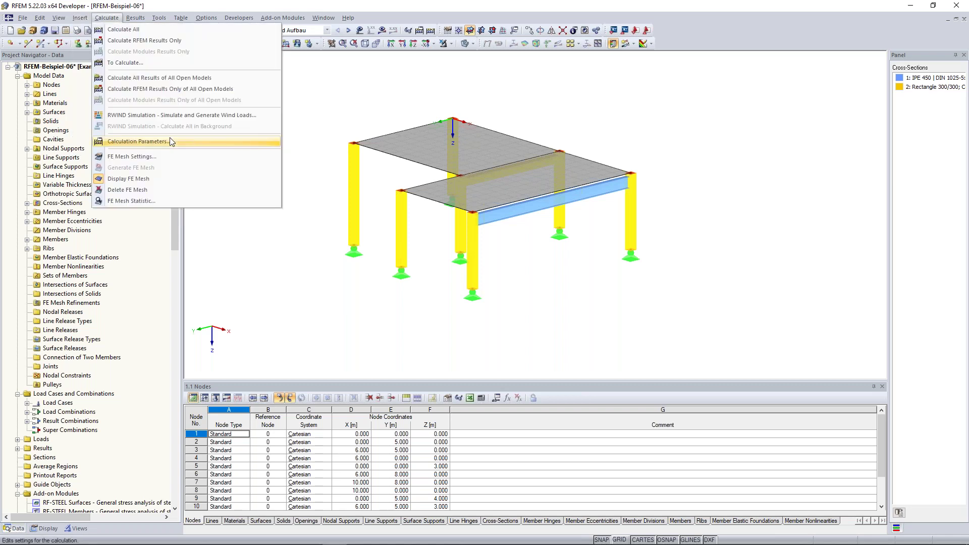
click(180, 18)
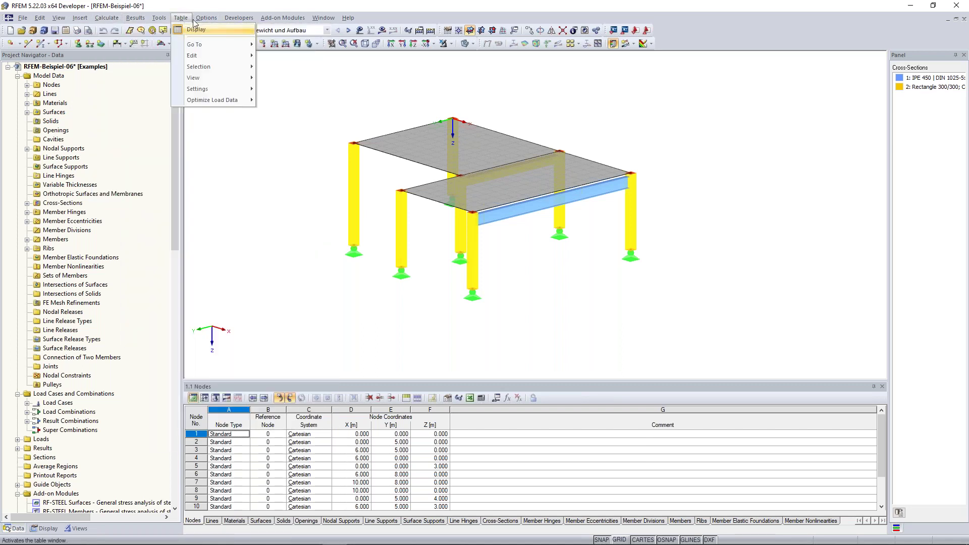
click(159, 20)
click(160, 19)
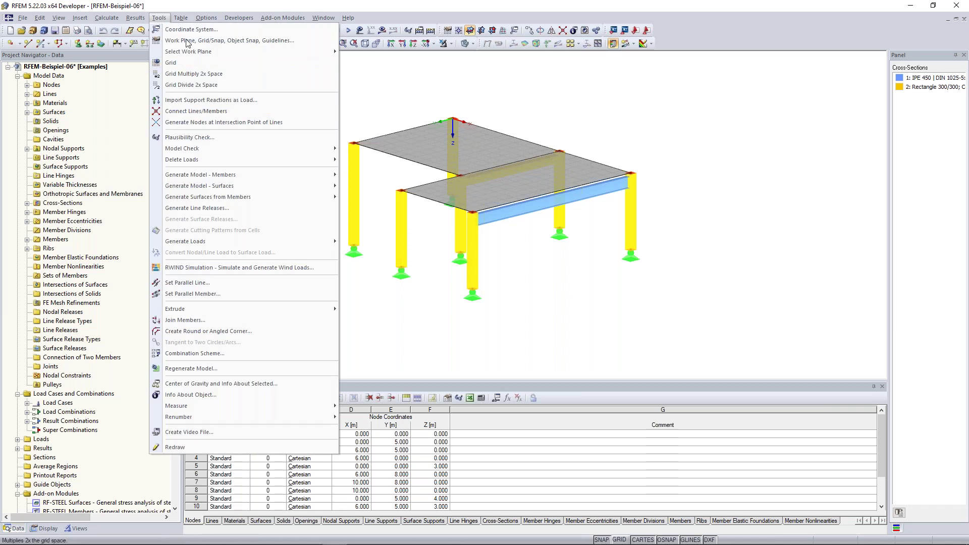
Switch the display configuration to Standard with black background in the Configuration Manager
mouse_move(180, 18)
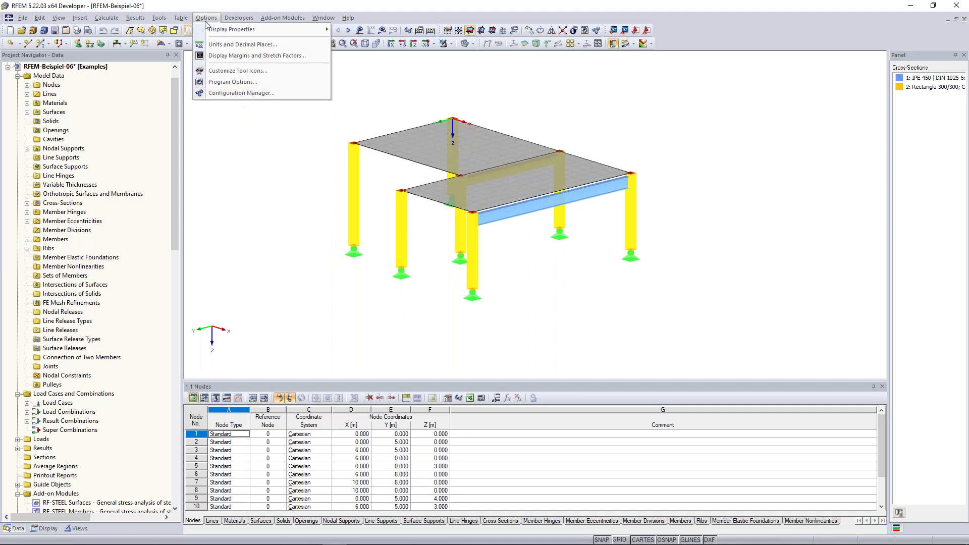
click(258, 94)
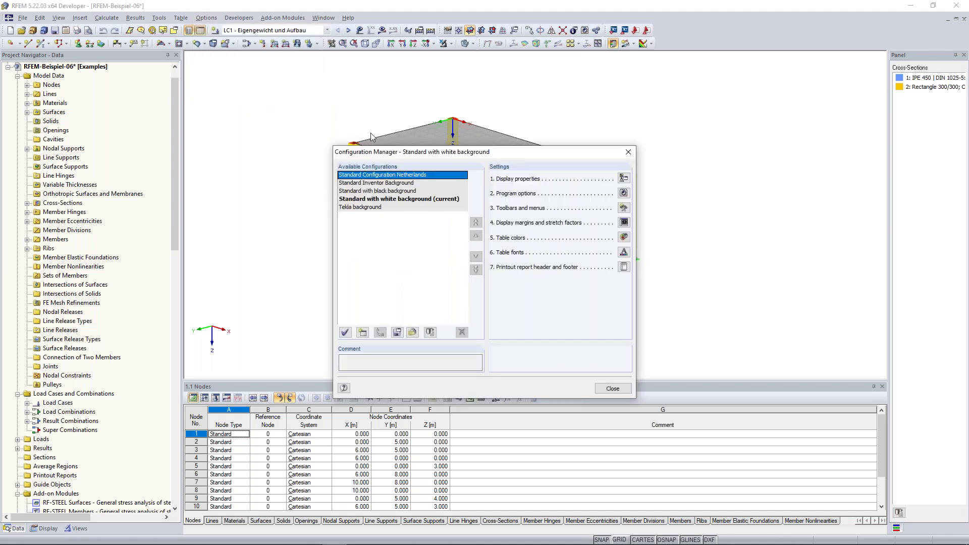
drag(448, 152, 460, 105)
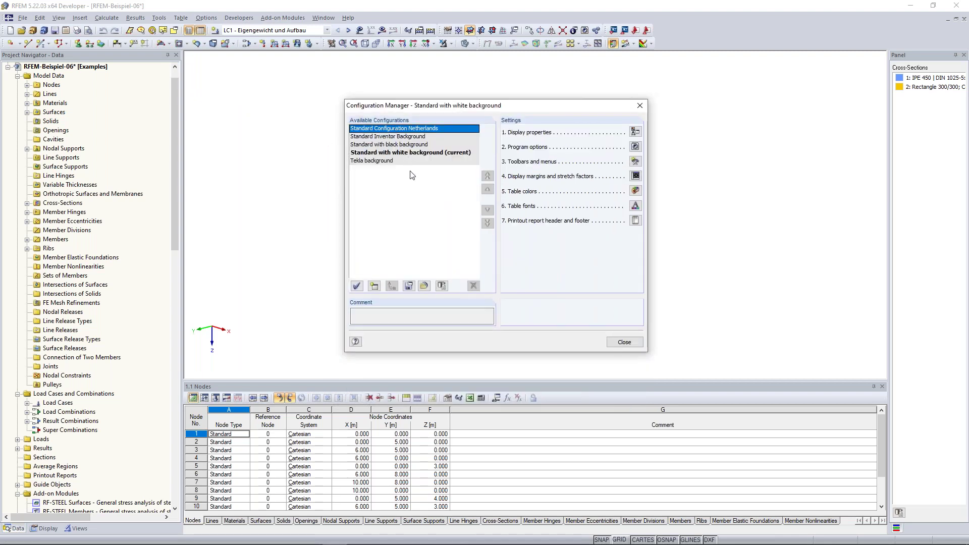
click(404, 145)
double_click(404, 145)
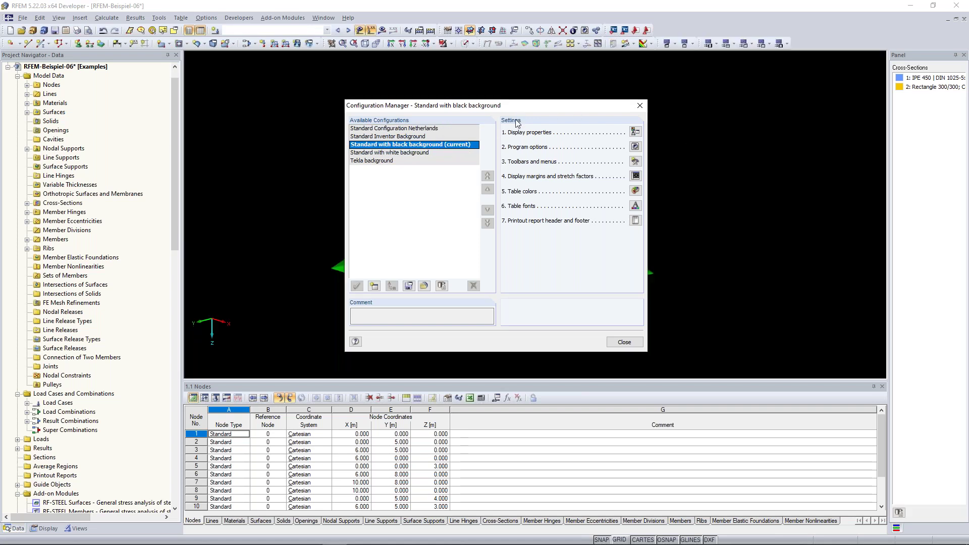
drag(470, 107, 214, 129)
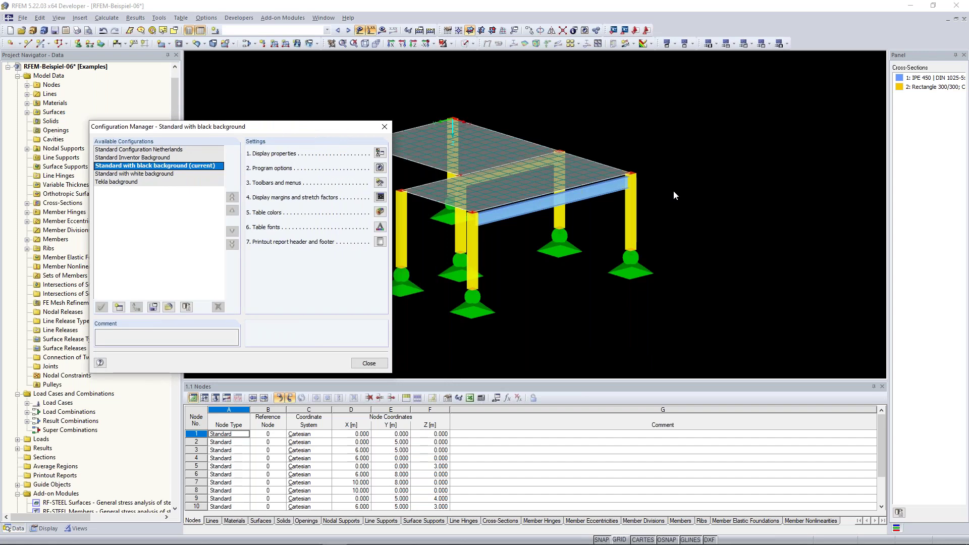
Restore the Standard with white background configuration and close the Configuration Manager
drag(363, 122, 484, 98)
click(276, 154)
double_click(275, 154)
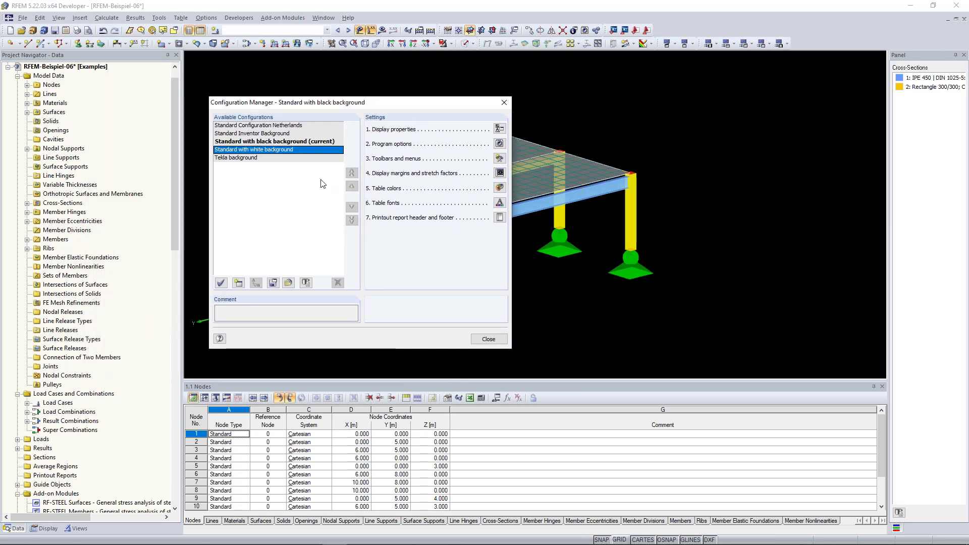
click(504, 104)
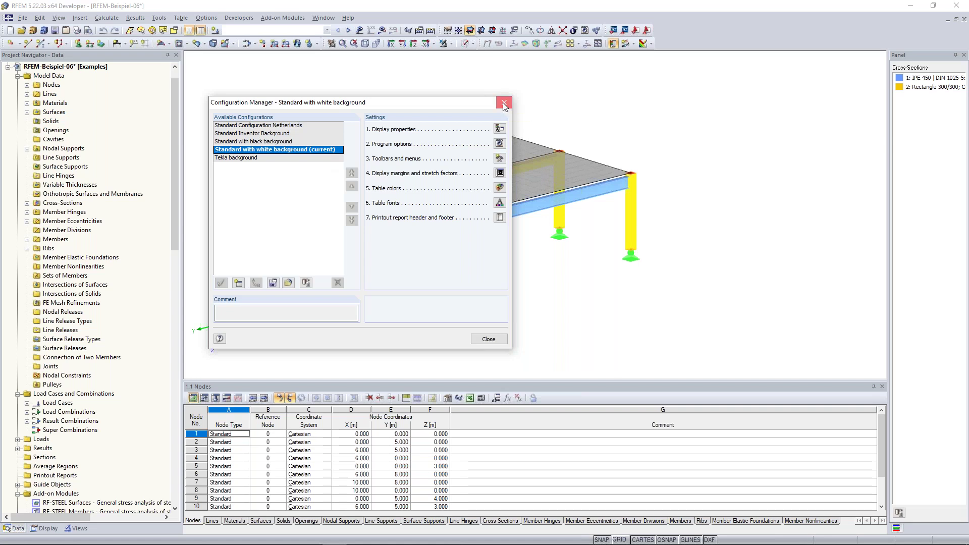
Examine the available program languages in the program options, trying Dutch, and discard the changes
click(210, 18)
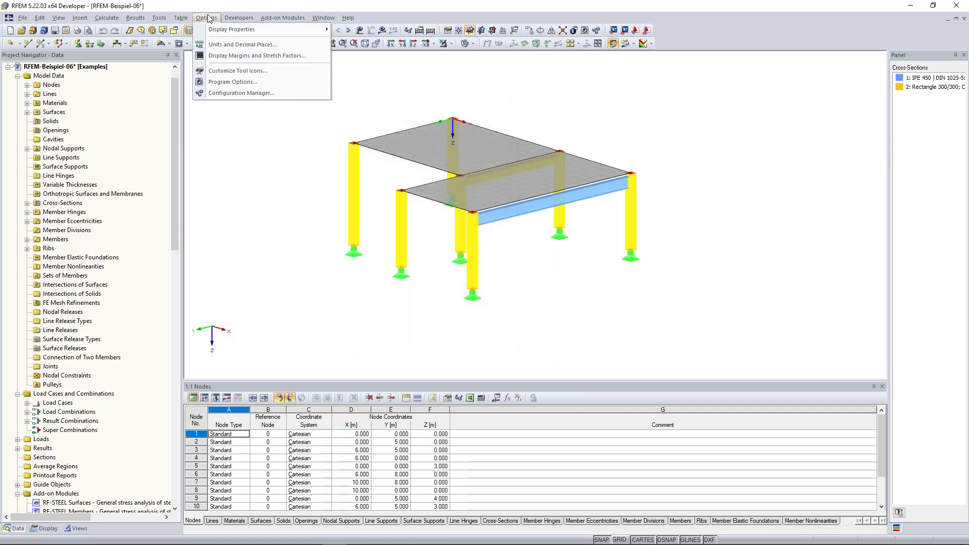
click(236, 83)
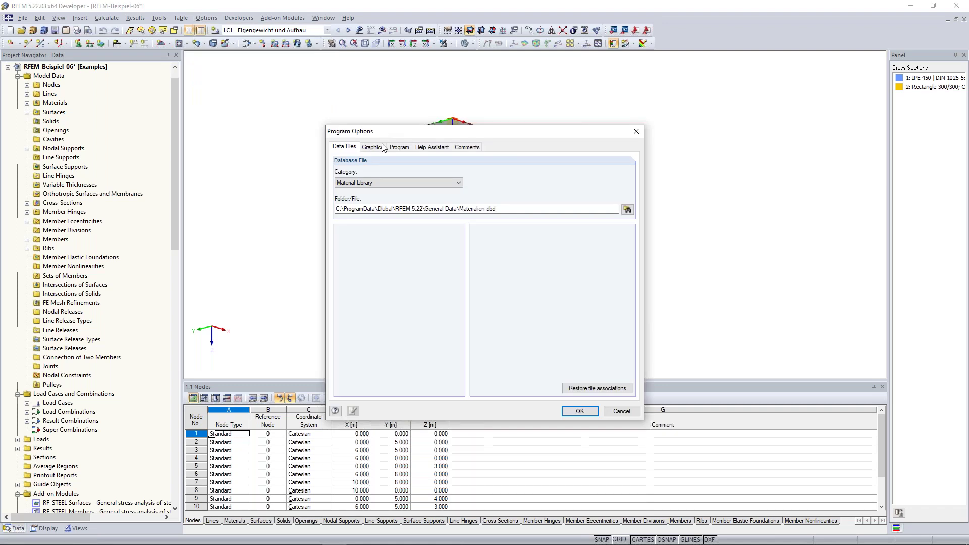
click(399, 147)
click(406, 129)
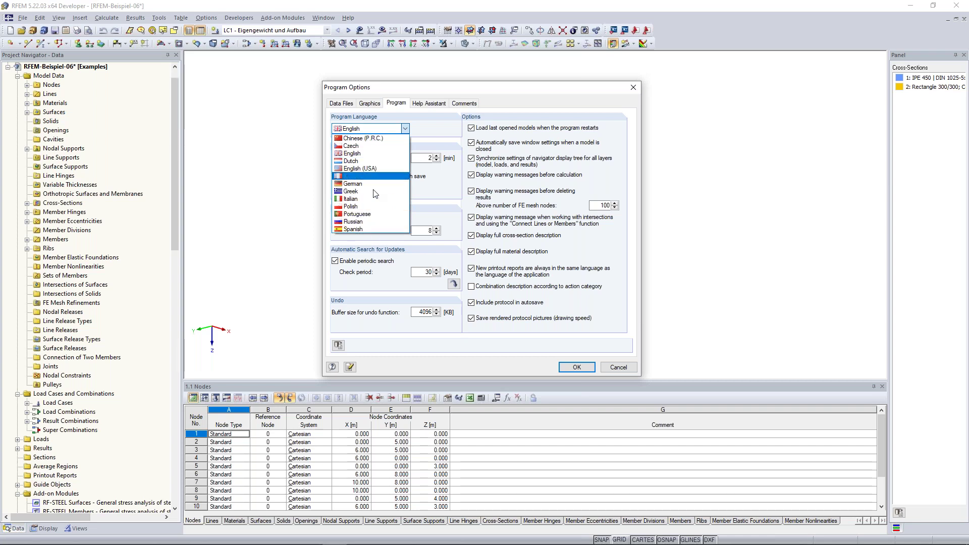
click(406, 130)
click(404, 130)
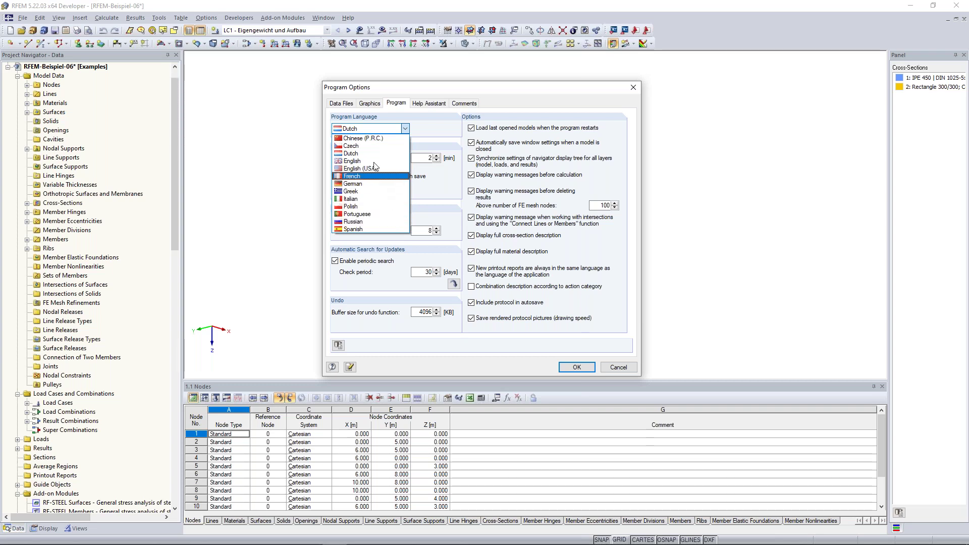
click(430, 135)
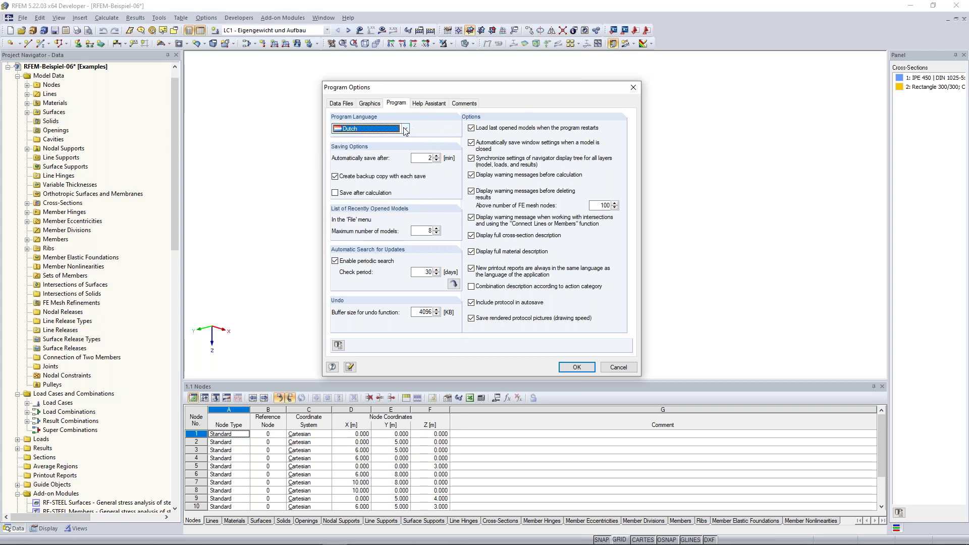
click(404, 129)
click(427, 132)
click(623, 367)
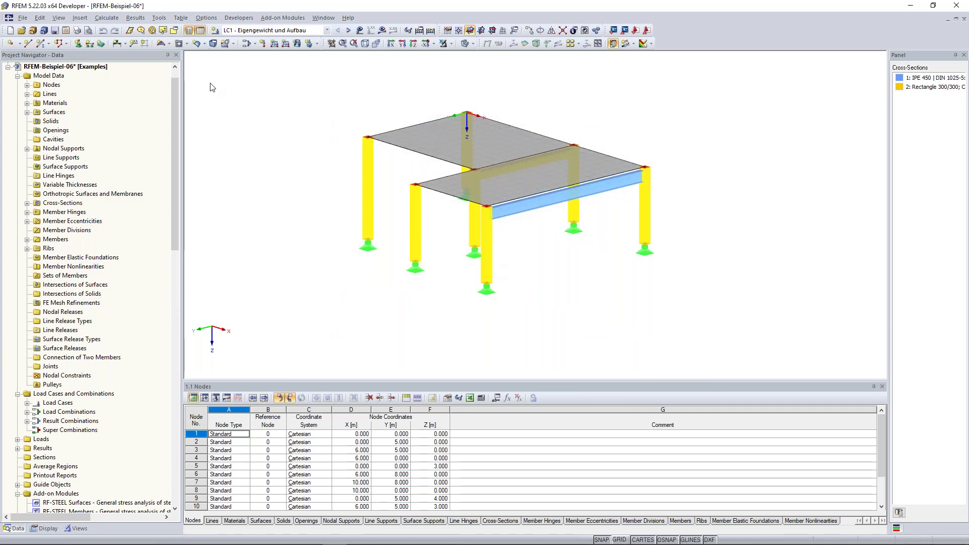
scroll(261, 110, down, 1)
middle_drag(264, 103, 268, 114)
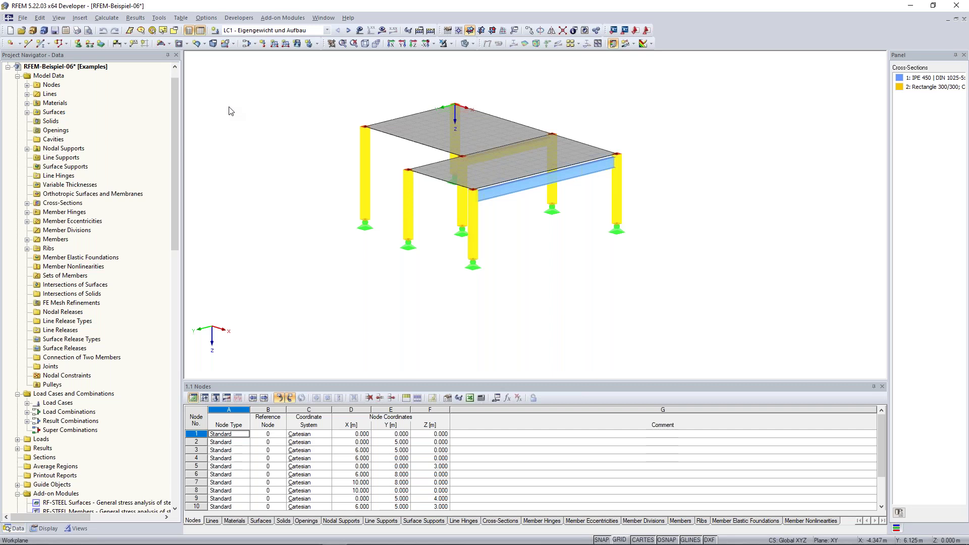
click(42, 44)
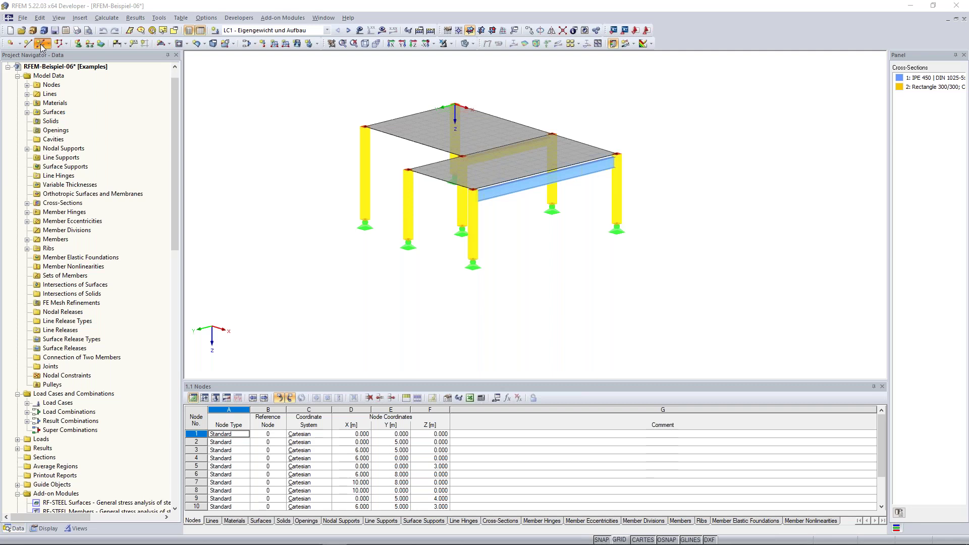
click(41, 43)
drag(746, 167, 788, 225)
key(Delete)
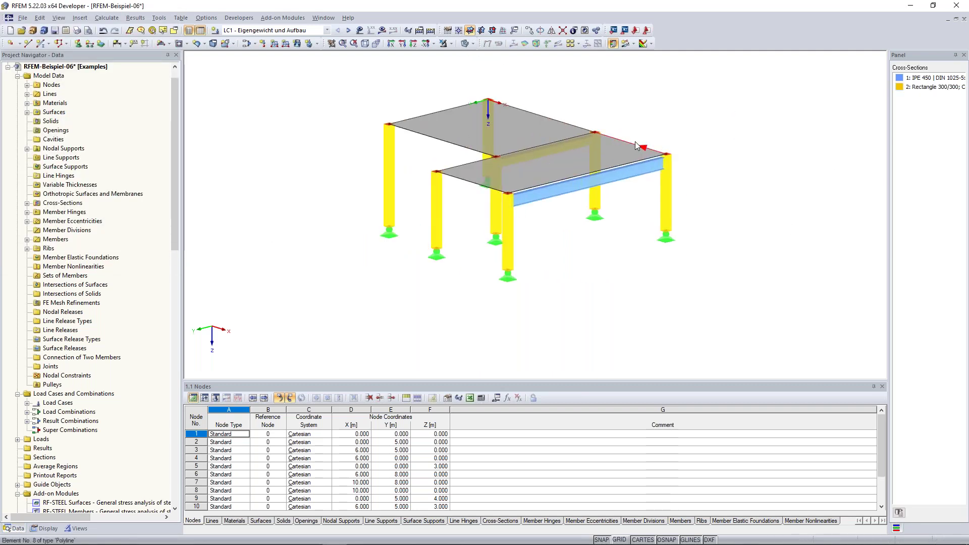
Check the list of available toolbars and set the model back to the isometric view
right_click(676, 36)
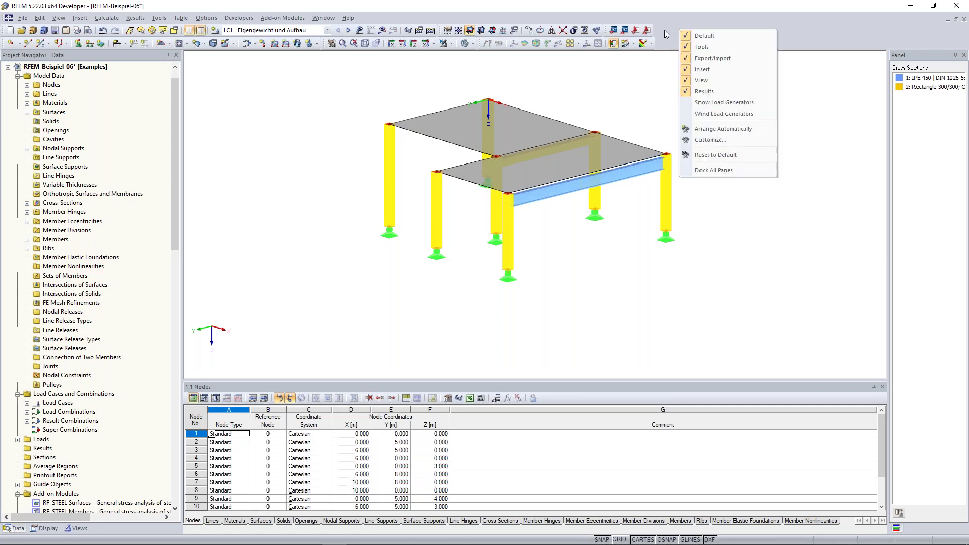
click(667, 35)
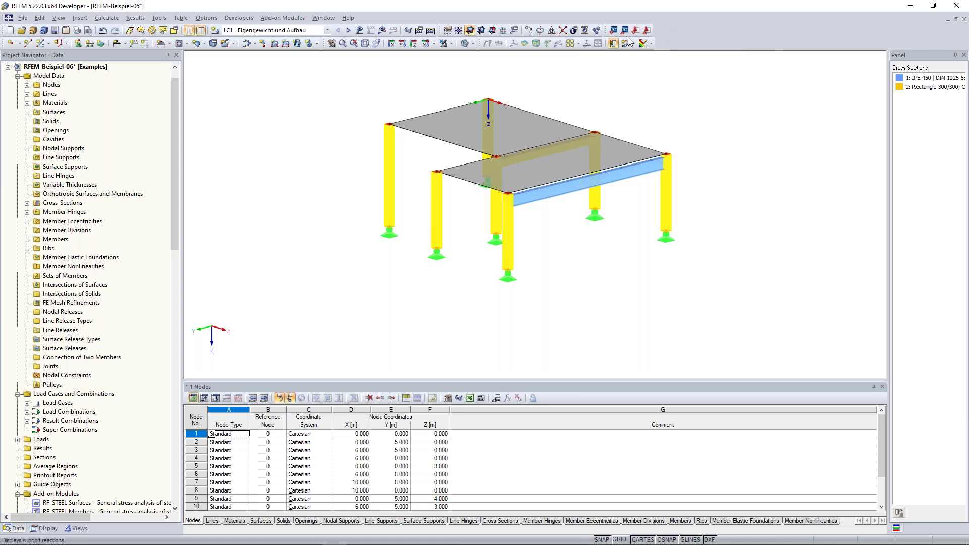
ctrl+middle_drag(330, 96, 296, 95)
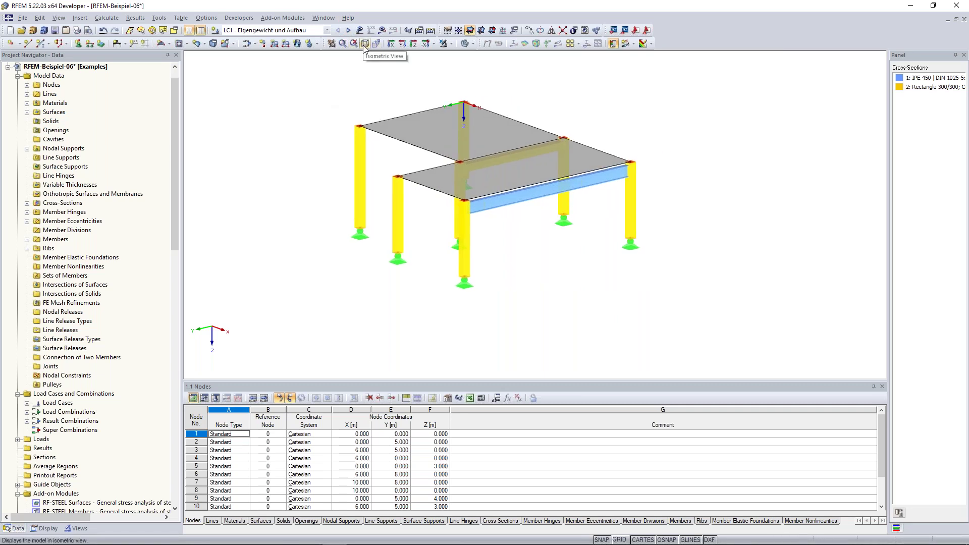
click(365, 45)
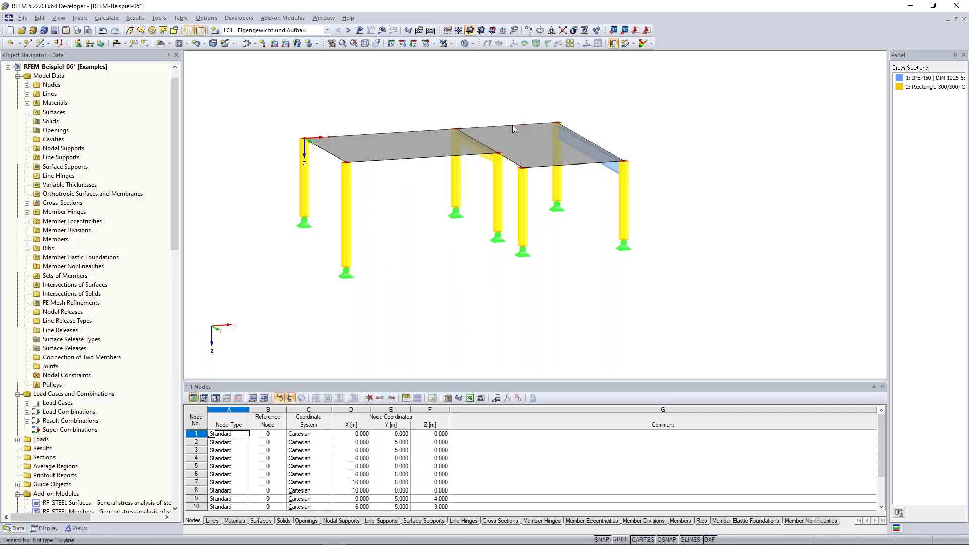
click(367, 45)
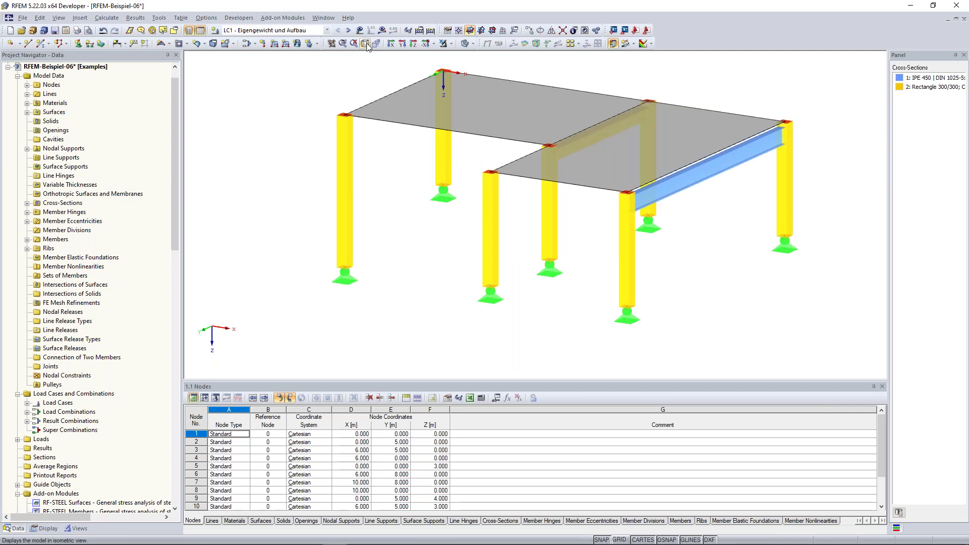
click(367, 45)
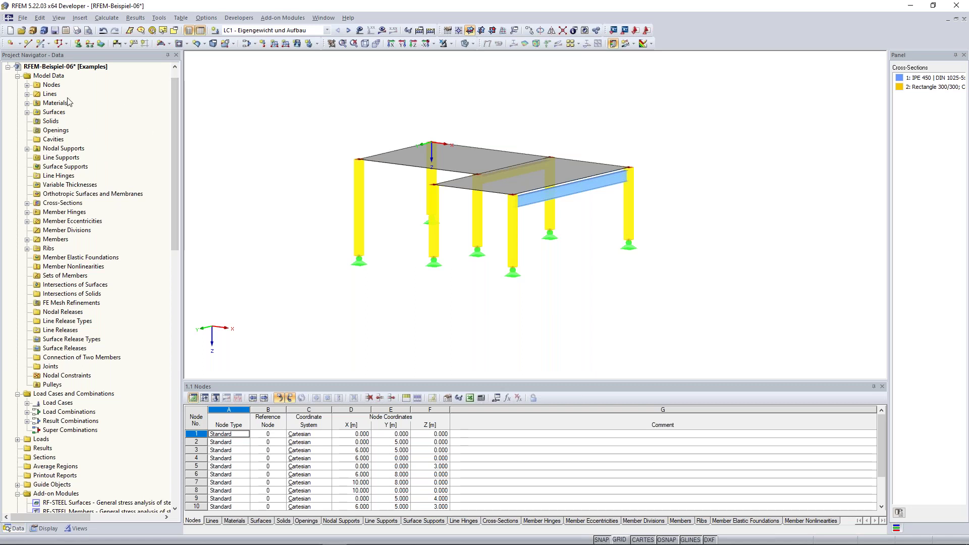
Hide and restore the Project Navigator, return to its model data, and turn off the results display
click(188, 31)
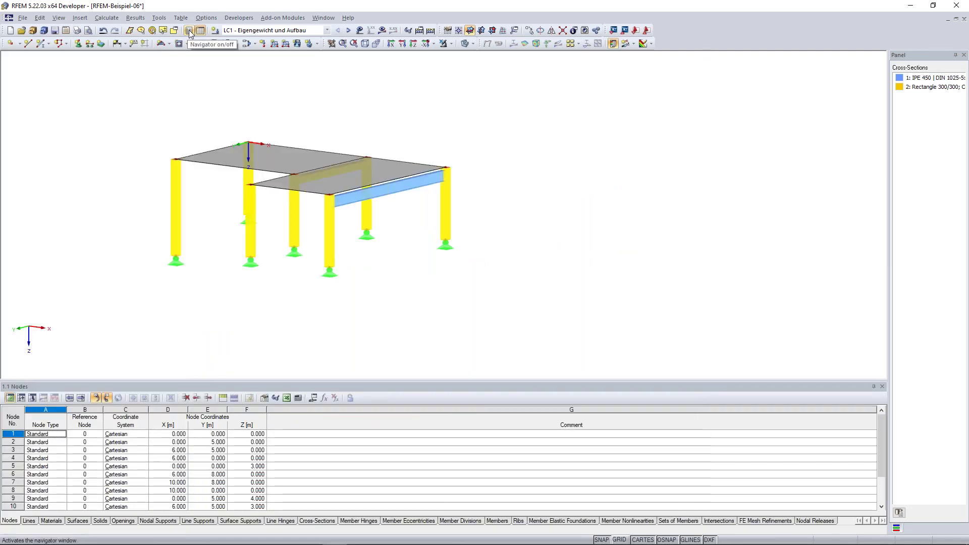
click(188, 31)
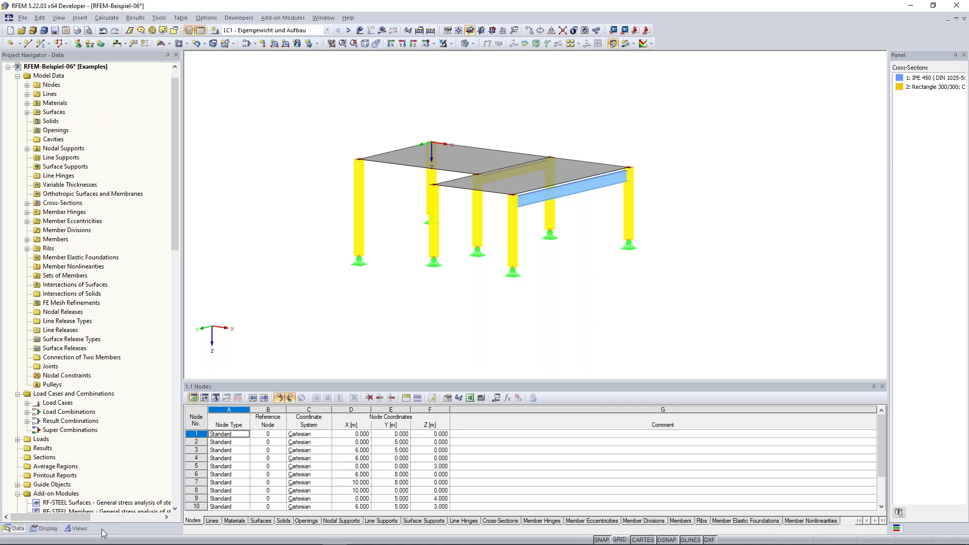
click(17, 530)
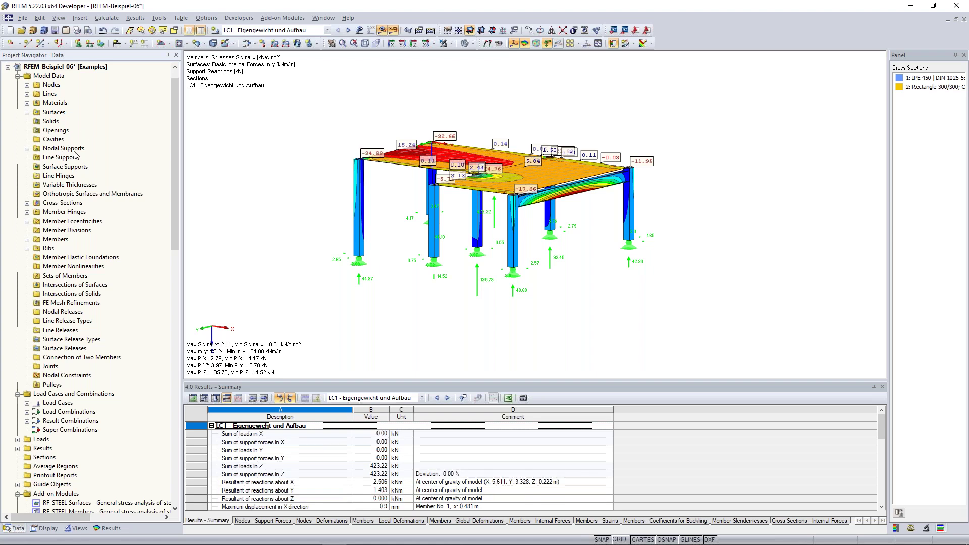
mouse_move(298, 170)
ctrl+middle_down()
mouse_move(281, 180)
mouse_move(290, 172)
ctrl+middle_up()
click(383, 30)
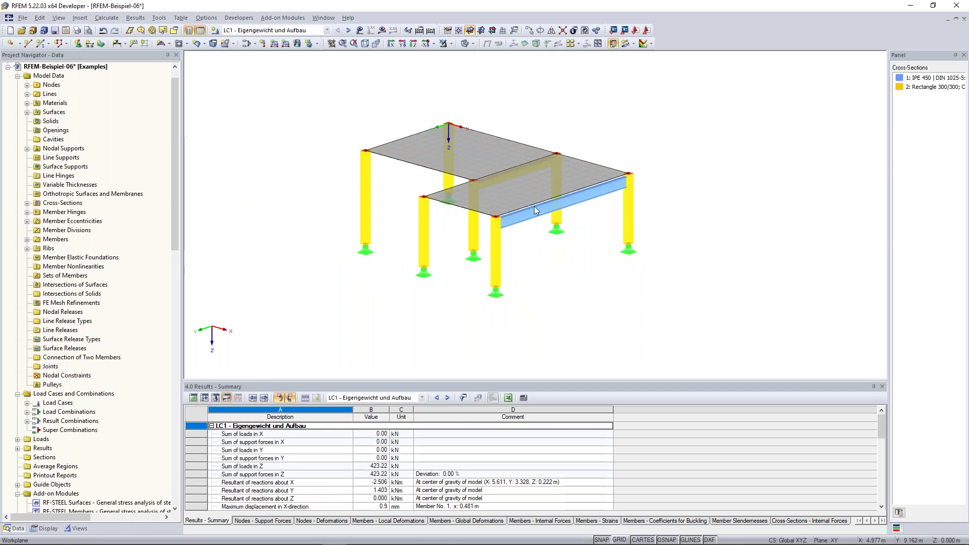
Highlight surfaces 1 and 2 alternately in the model from the navigator's surface data
click(448, 135)
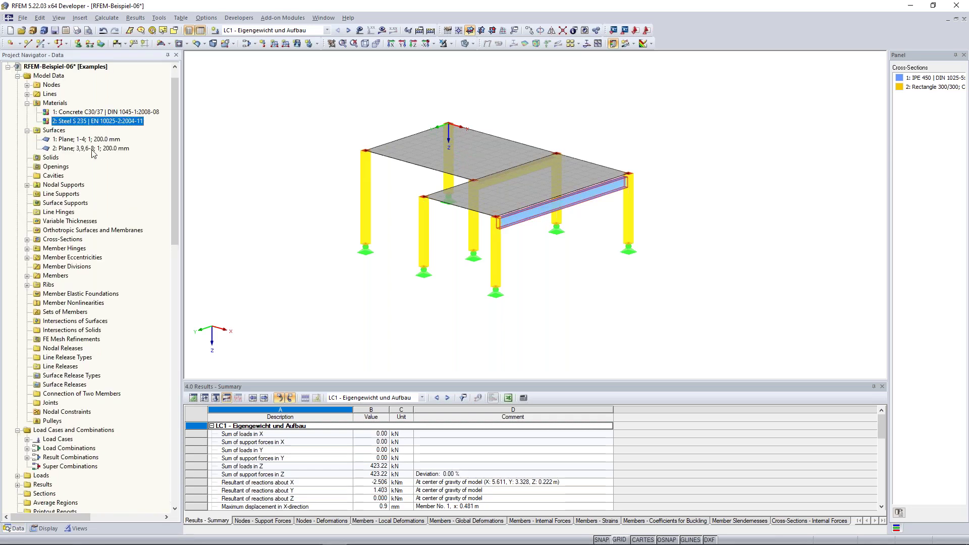
click(74, 139)
click(69, 149)
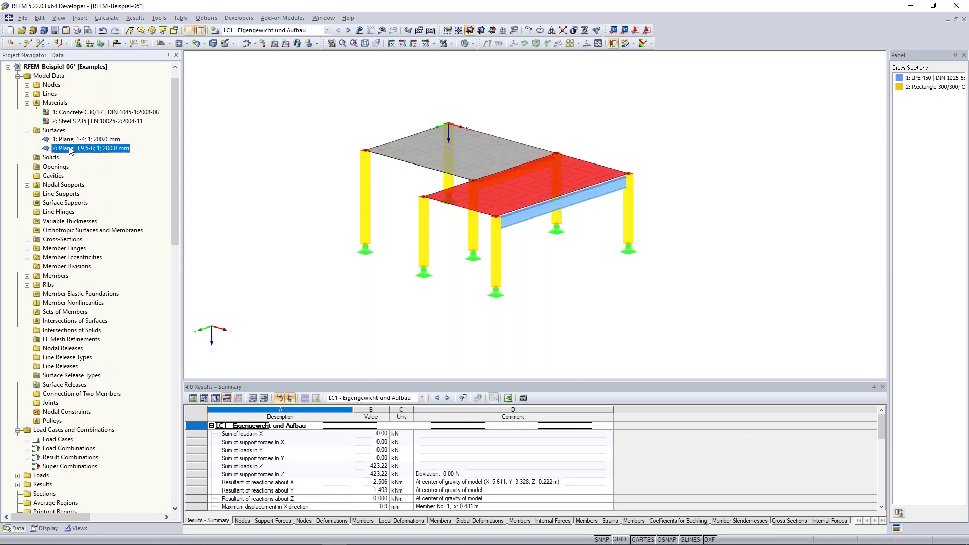
click(67, 139)
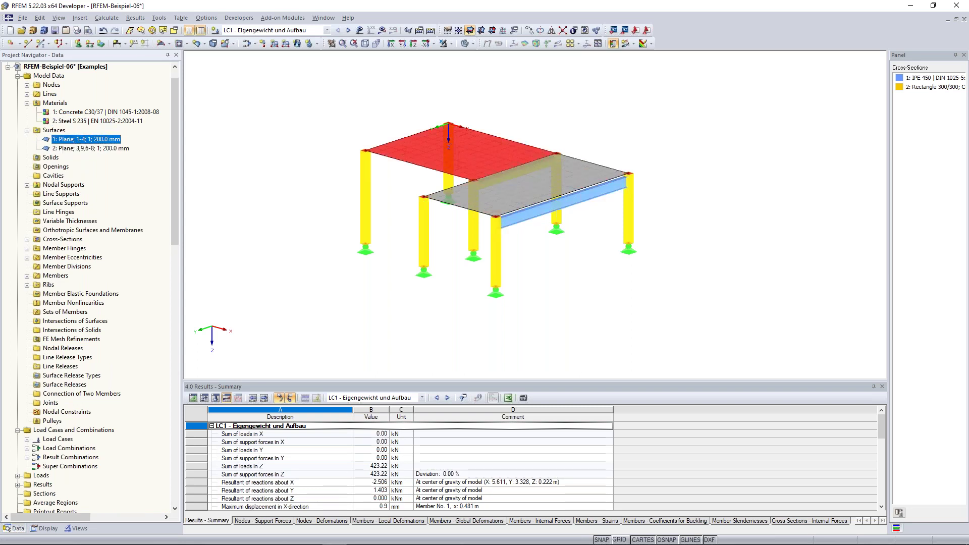
List the model's nodes in the navigator and locate node 5 in the graphic
click(28, 86)
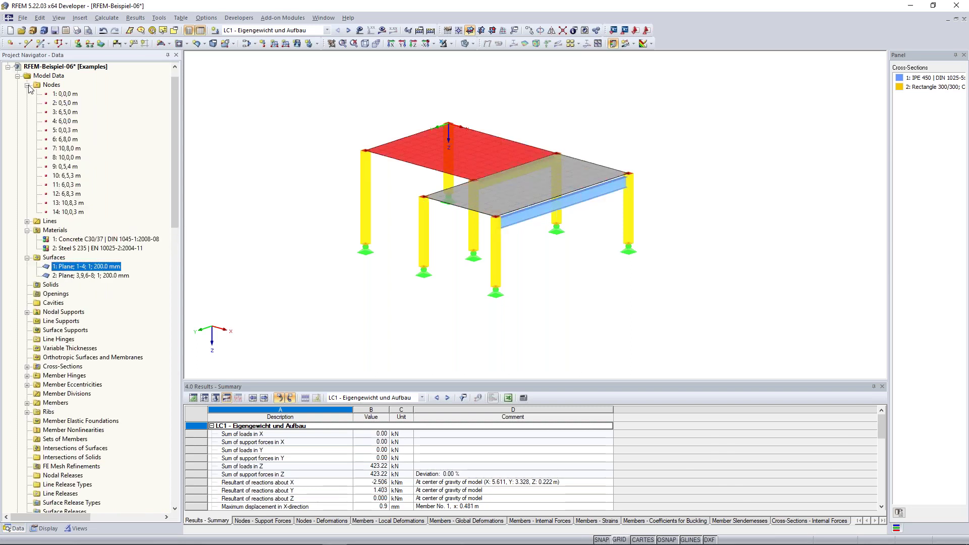
click(66, 131)
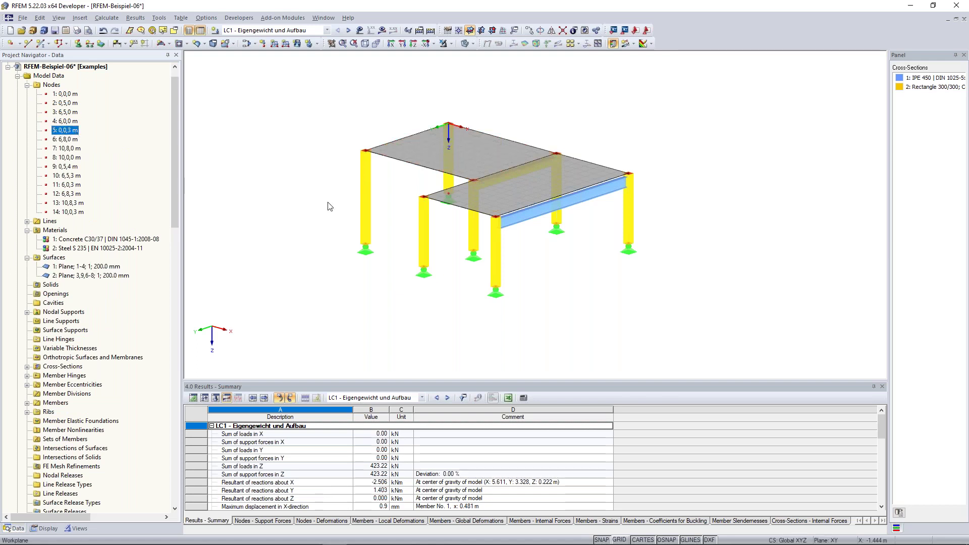
ctrl+middle_drag(269, 173, 288, 182)
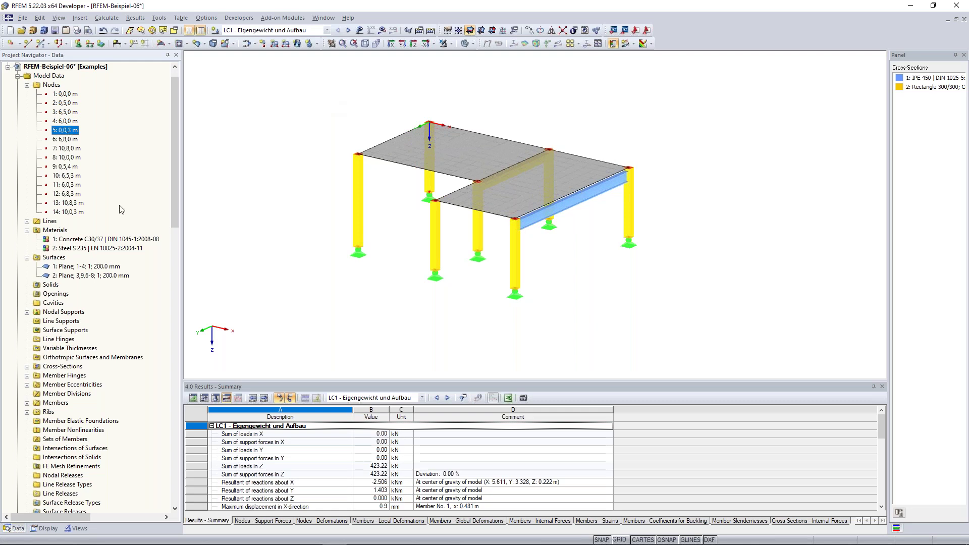
right_click(68, 134)
key(Return)
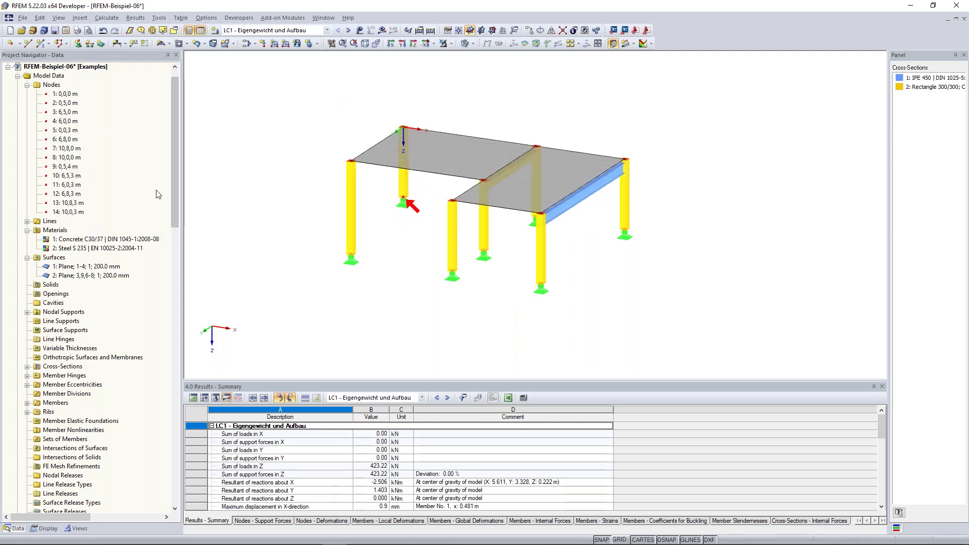
List the cross-sections in the navigator and highlight the member that uses IPE 450
drag(173, 129, 174, 183)
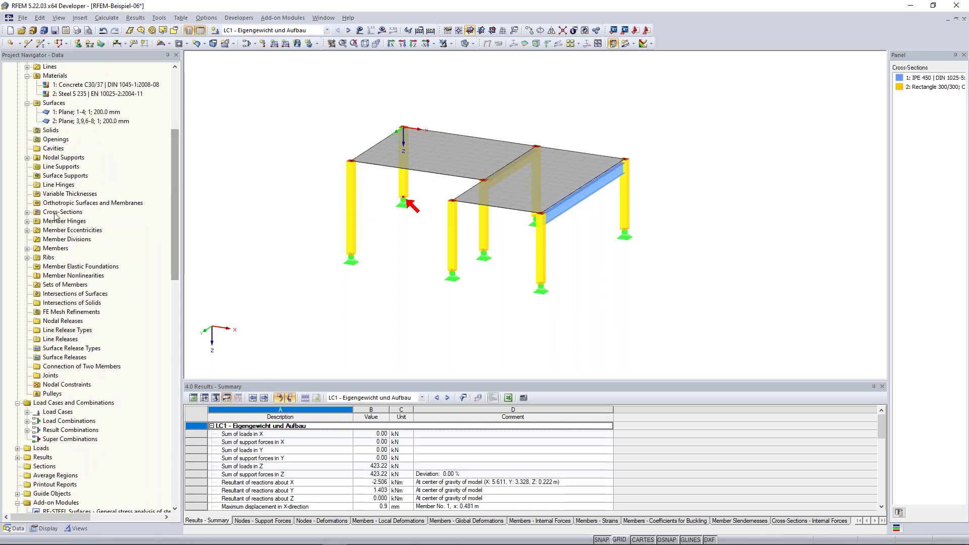
double_click(56, 214)
click(76, 221)
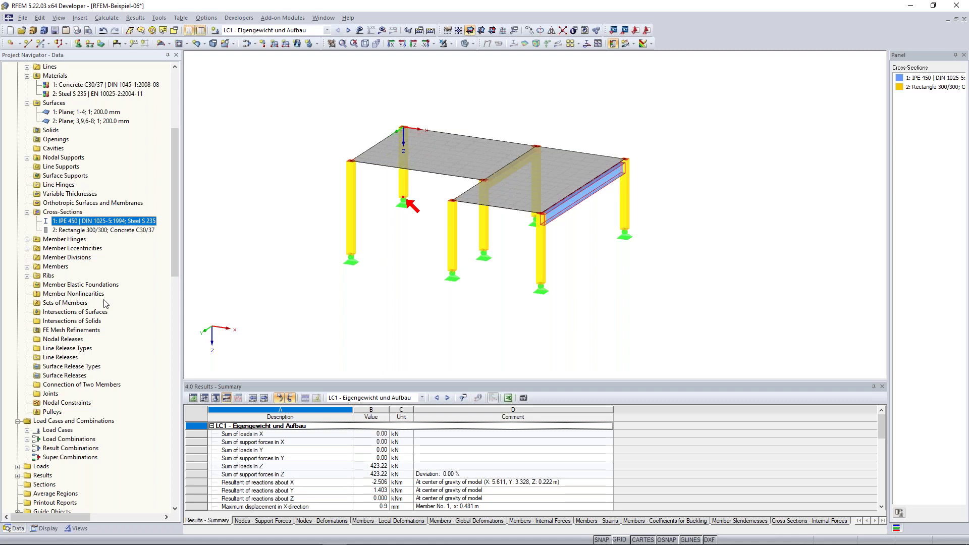
Browse the navigator's data down to the list of add-on modules and return to the model data
scroll(106, 303, down, 14)
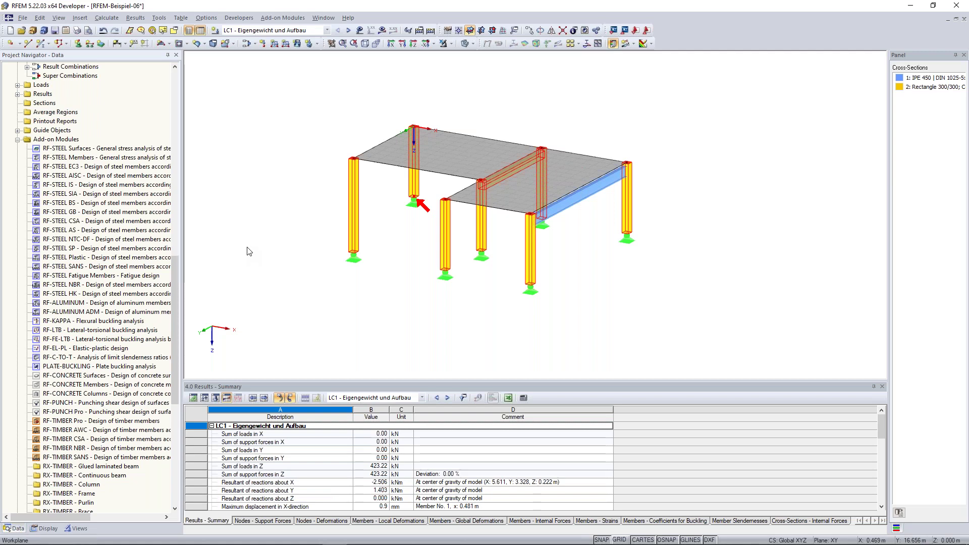
ctrl+middle_drag(252, 205, 259, 196)
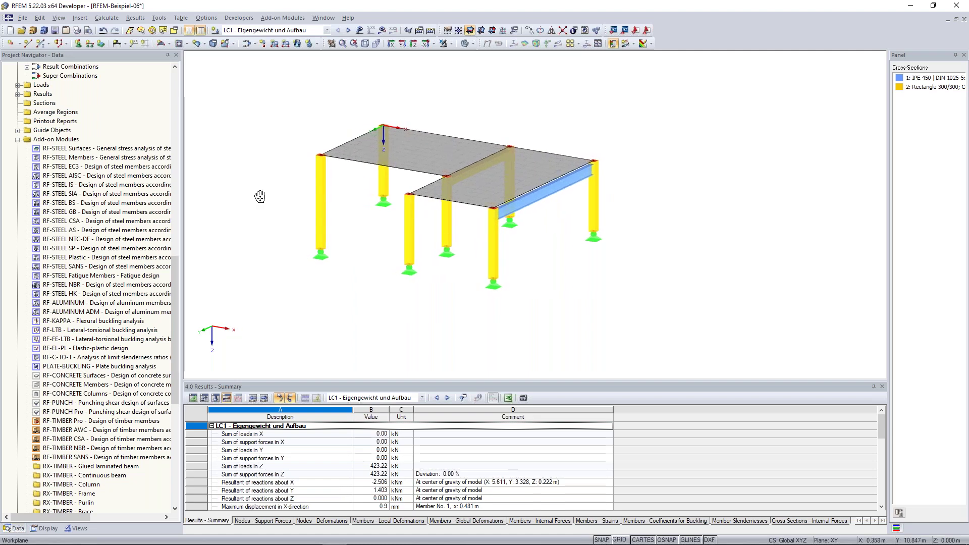
middle_drag(259, 196, 266, 200)
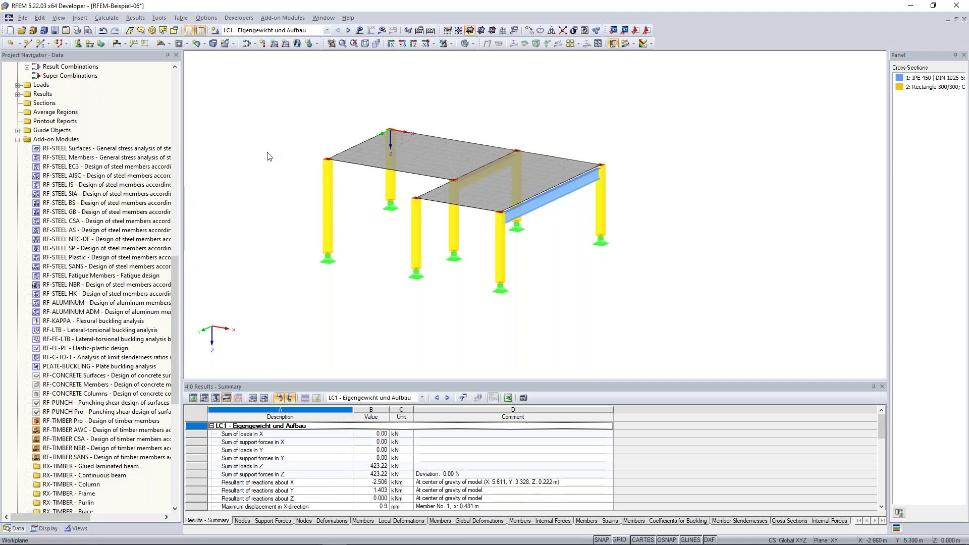
middle_drag(325, 162, 283, 173)
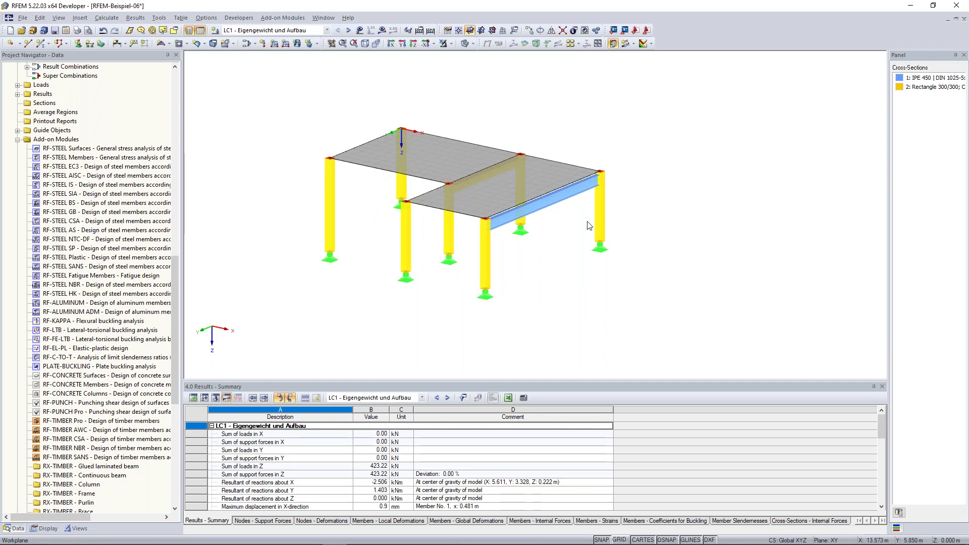
ctrl+middle_drag(583, 227, 585, 198)
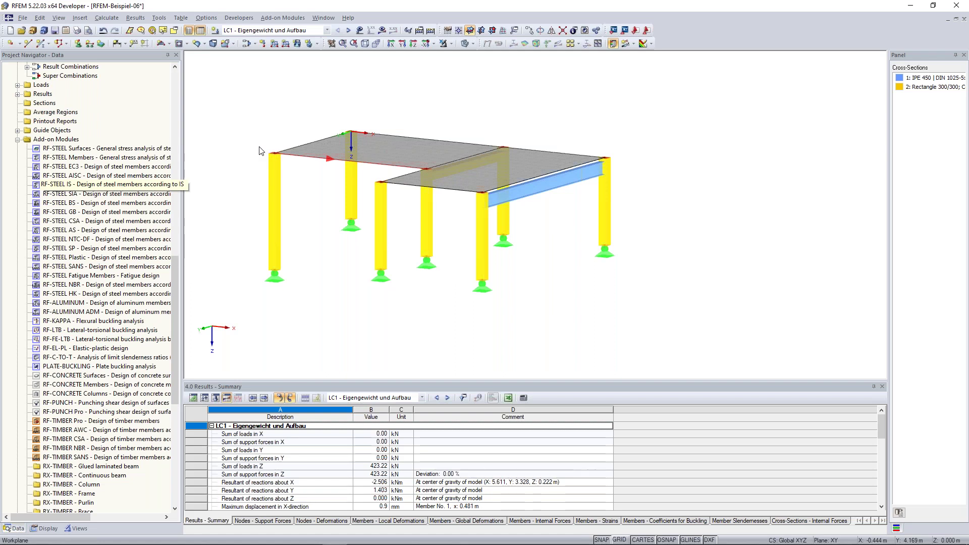
scroll(103, 317, up, 18)
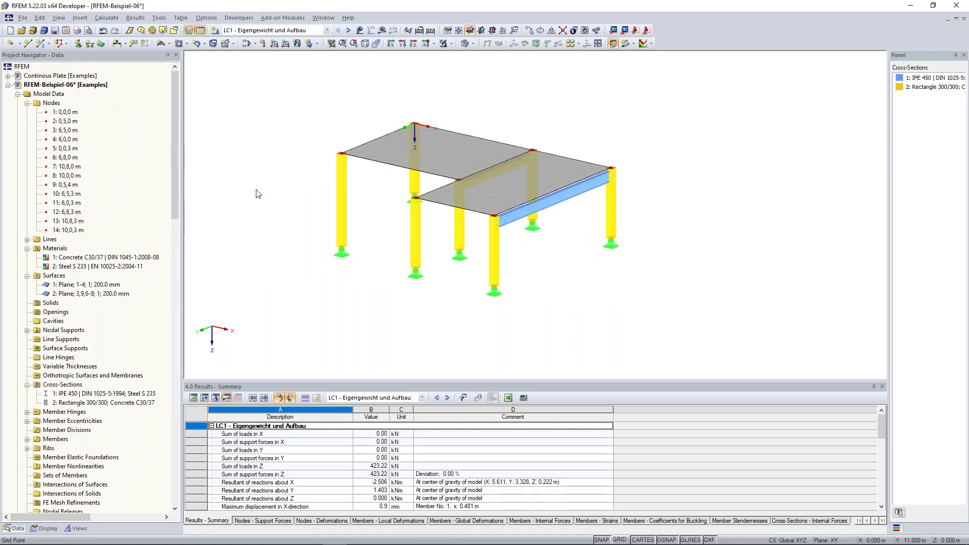
In the navigator's display settings, turn on the loads and toggle the results display
click(45, 528)
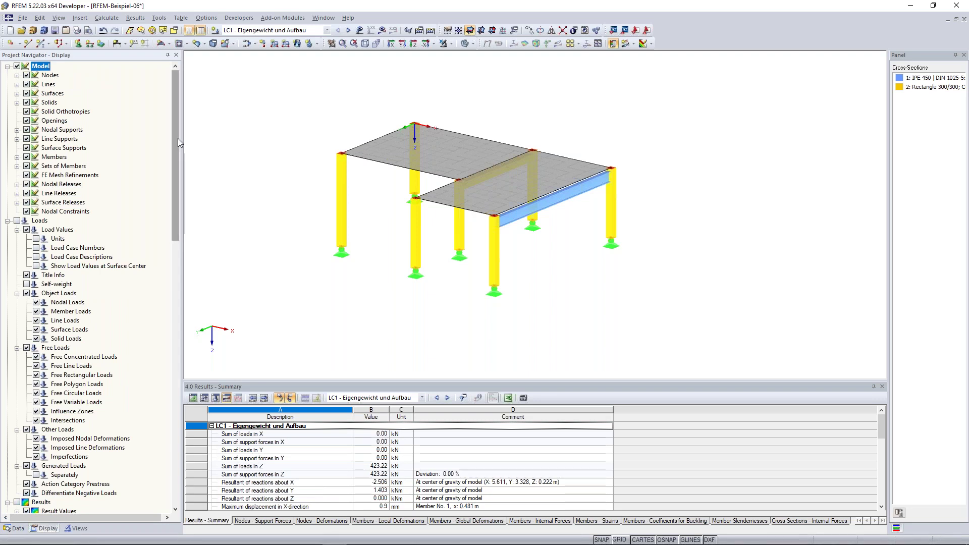
ctrl+middle_drag(568, 288, 548, 277)
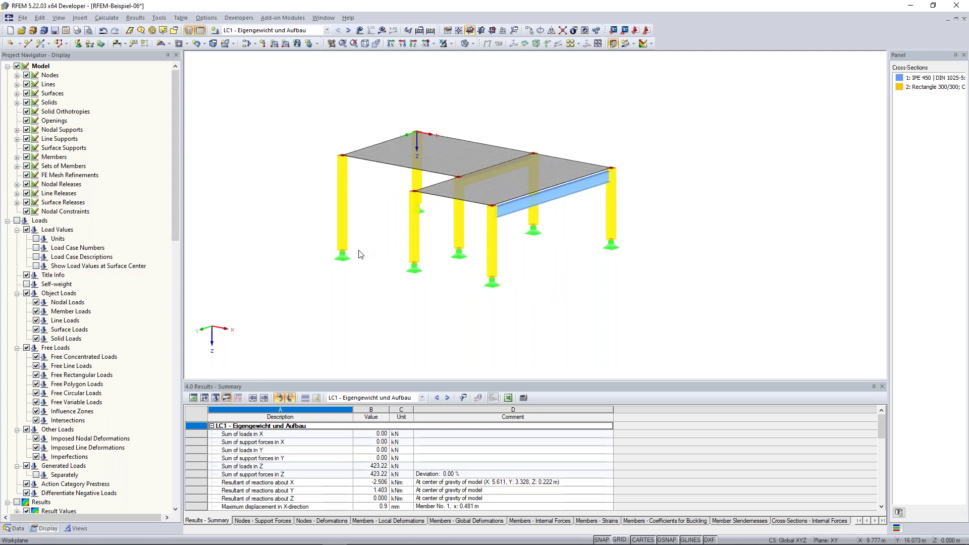
click(414, 268)
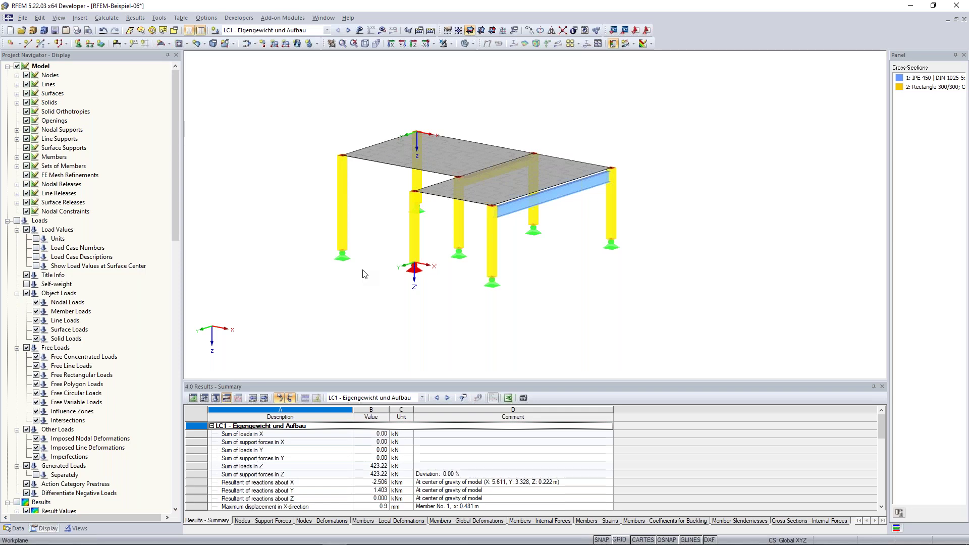
click(17, 220)
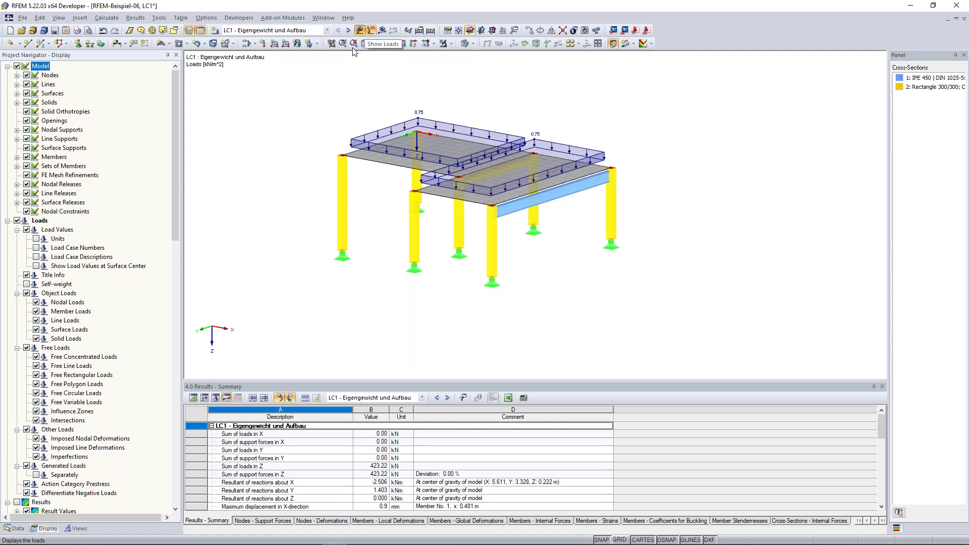
scroll(46, 307, down, 7)
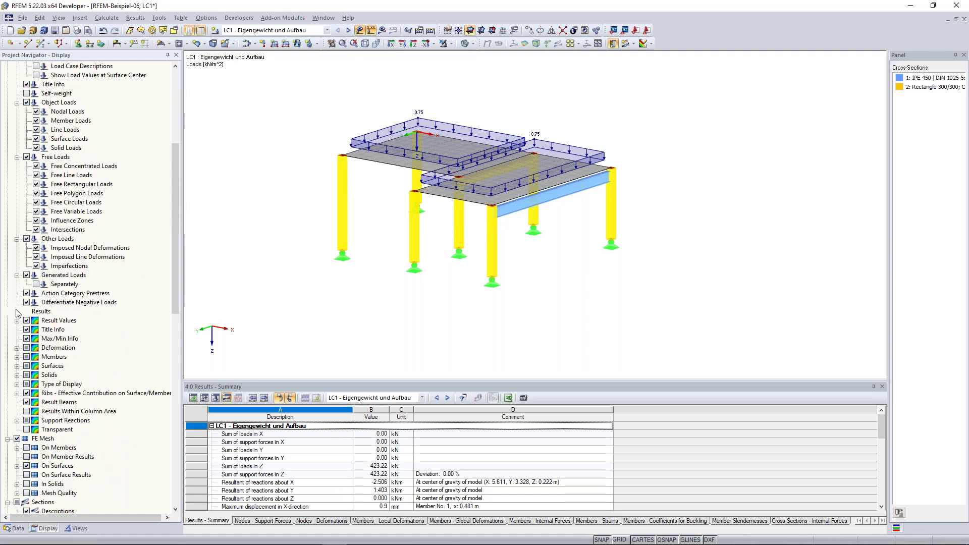
click(18, 312)
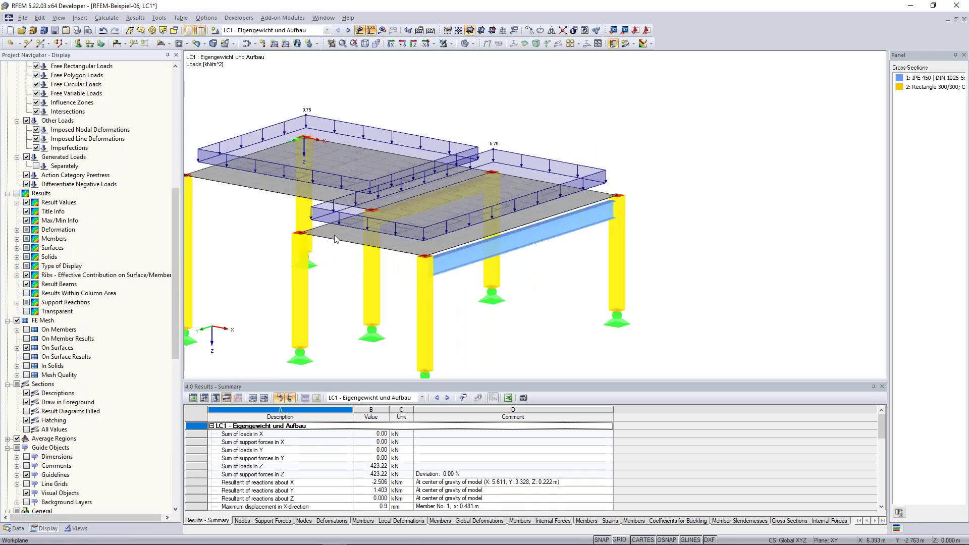
Show the numbering of the model objects in the graphic and hide it again
scroll(333, 240, up, 3)
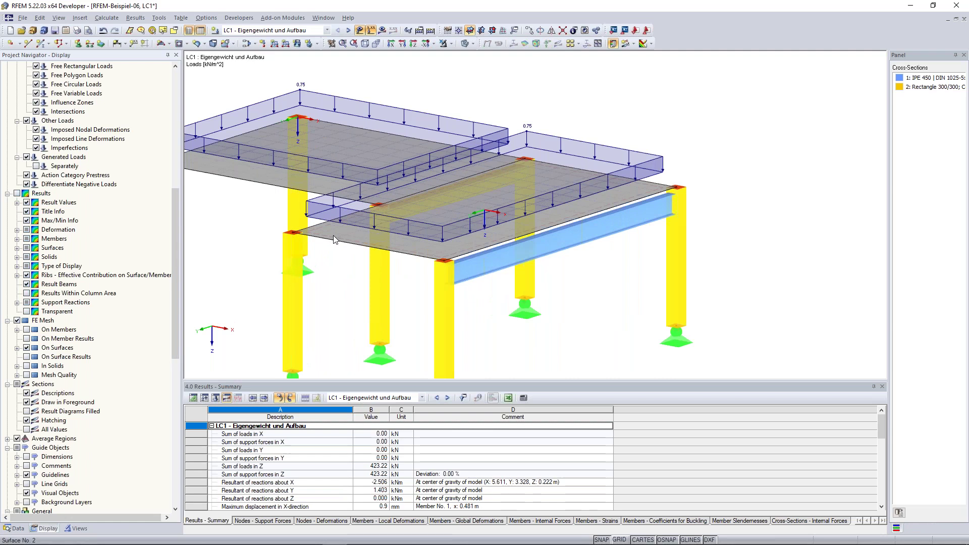
scroll(333, 240, up, 1)
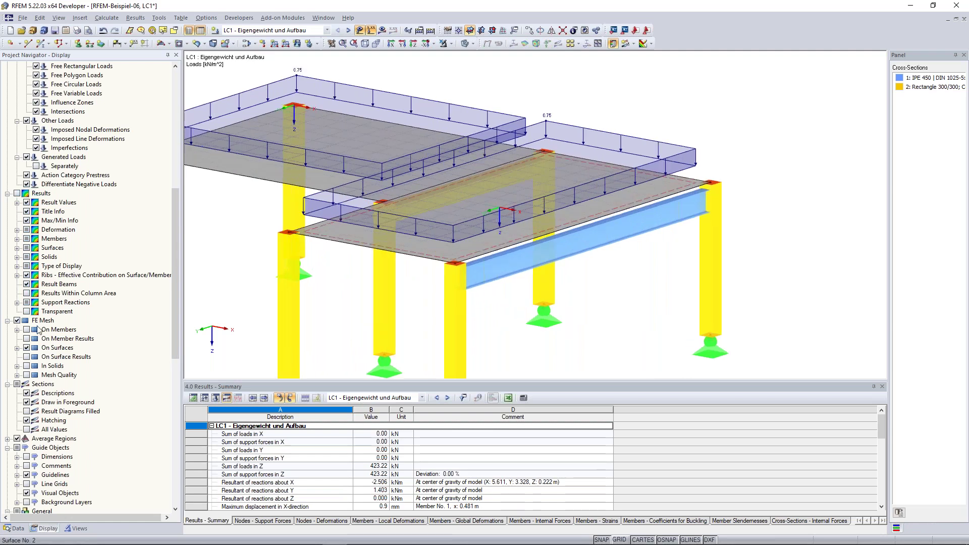
scroll(37, 327, down, 9)
click(17, 321)
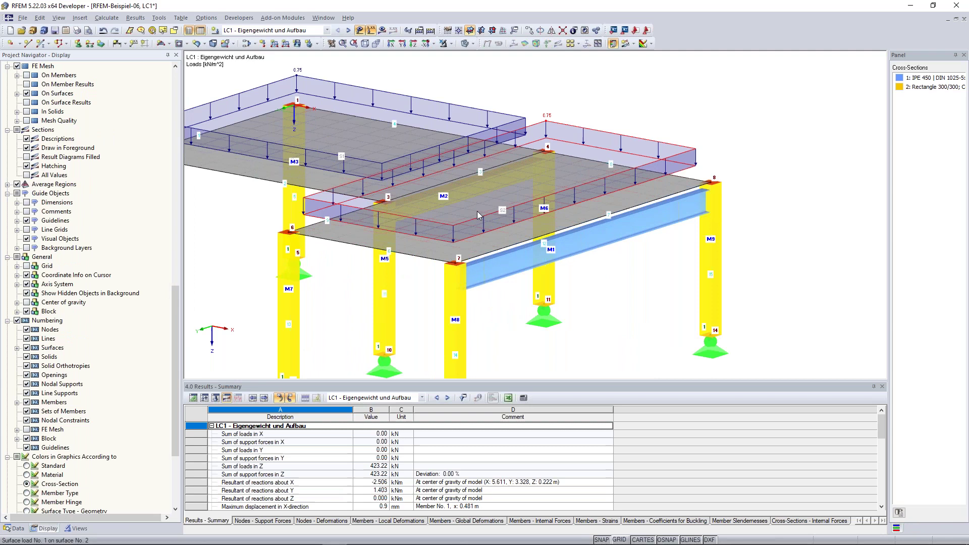
scroll(477, 211, down, 4)
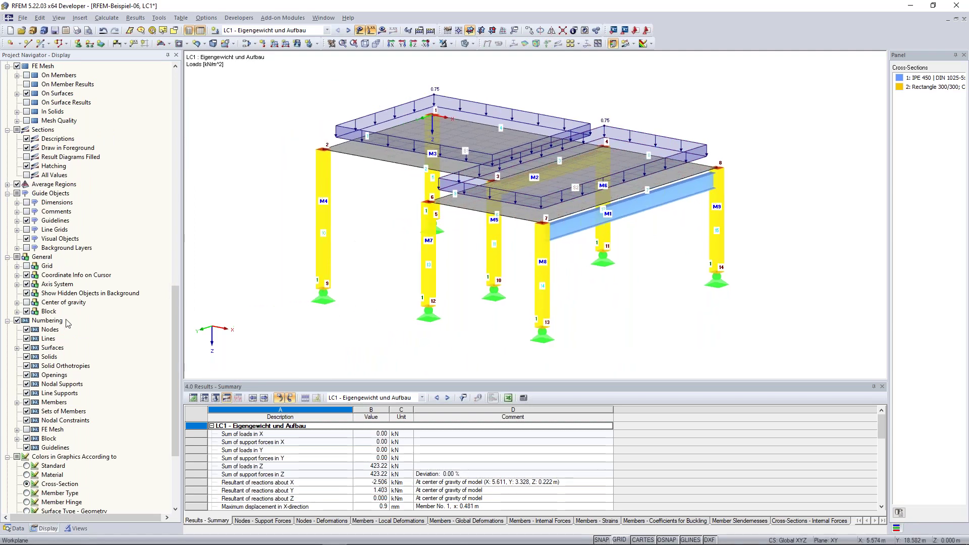
click(18, 320)
Color the model according to Standard and switch the coloring back to Cross-Section
scroll(55, 332, down, 5)
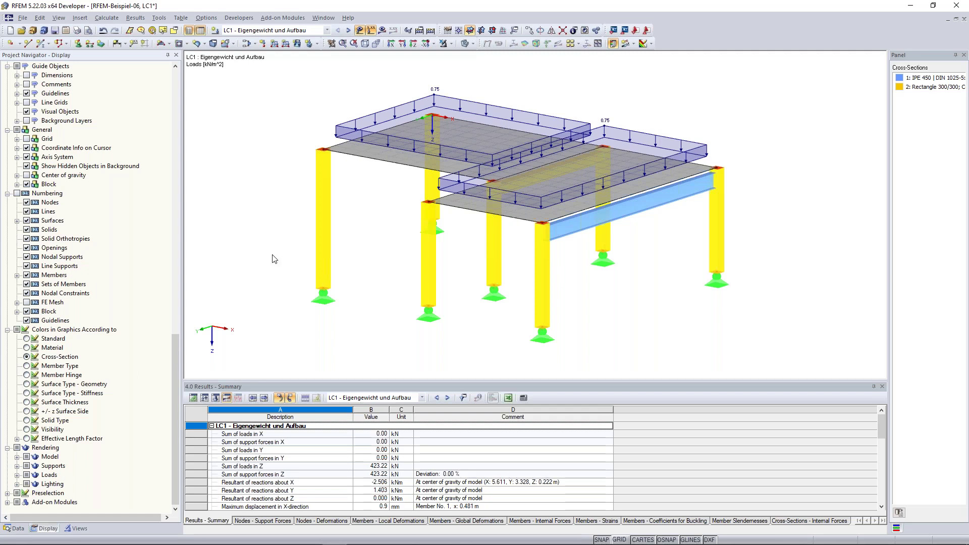
scroll(233, 259, down, 2)
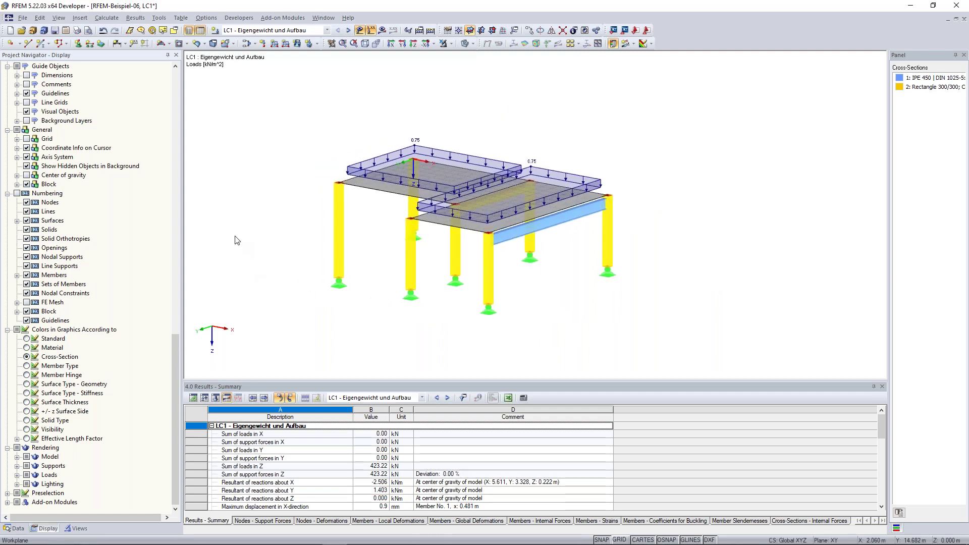
ctrl+middle_drag(235, 235, 232, 243)
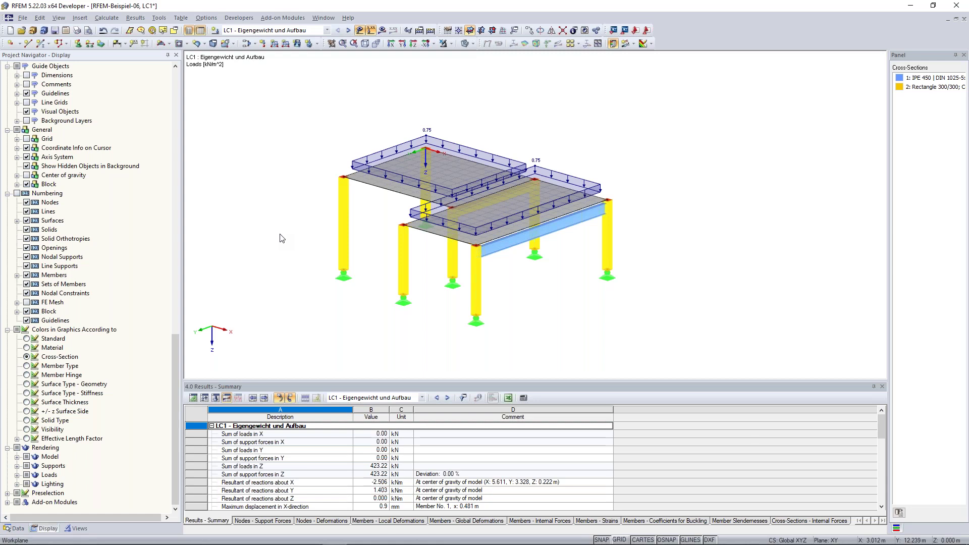
ctrl+middle_drag(279, 234, 301, 247)
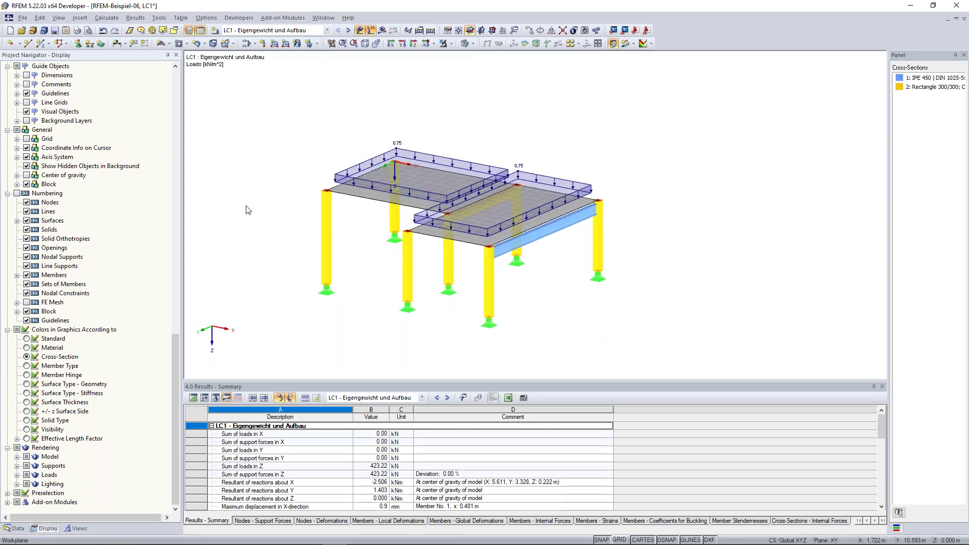
click(46, 357)
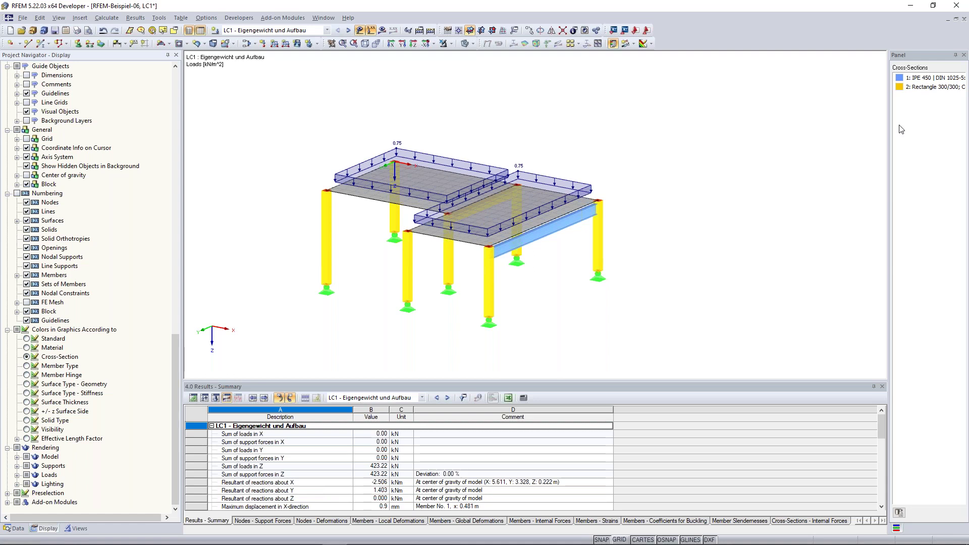
click(28, 340)
ctrl+middle_drag(329, 265, 331, 249)
drag(360, 247, 318, 236)
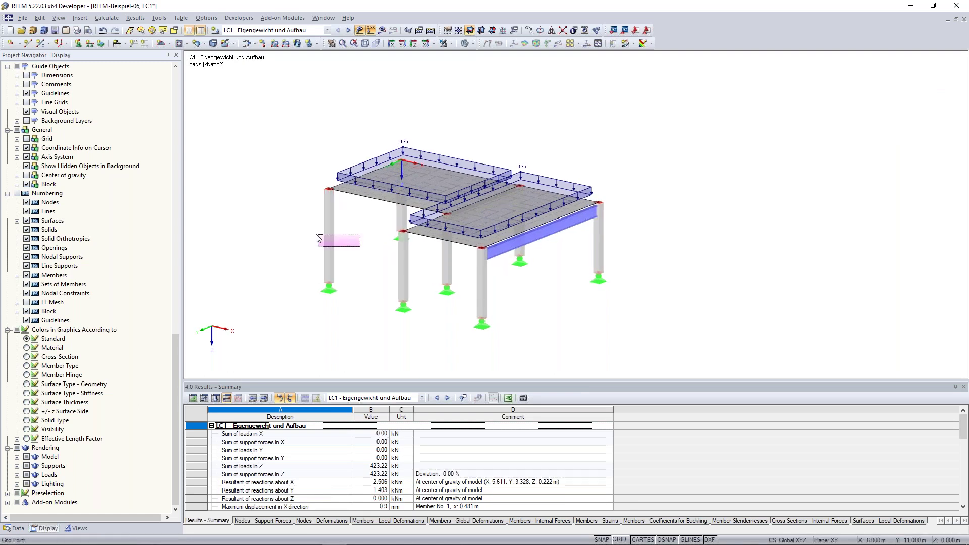
drag(318, 236, 319, 237)
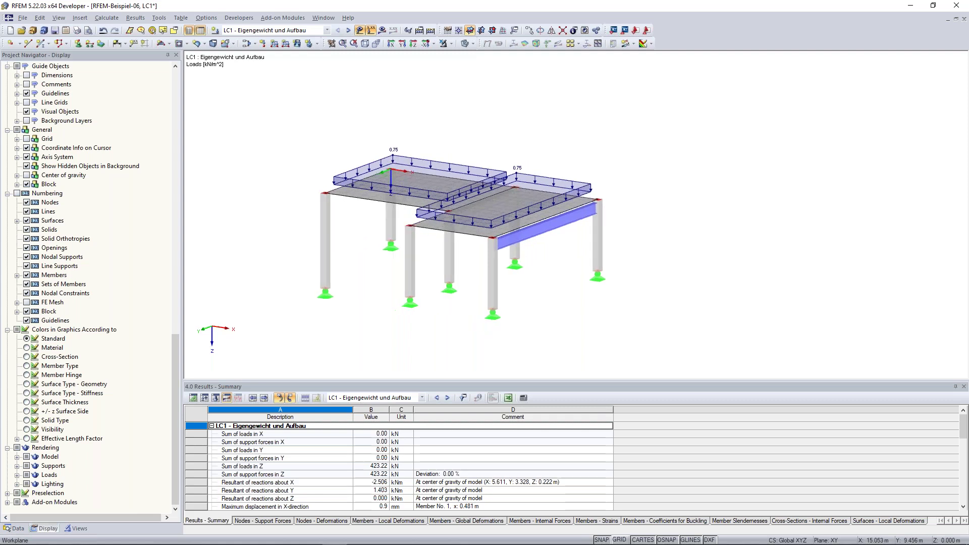
click(27, 357)
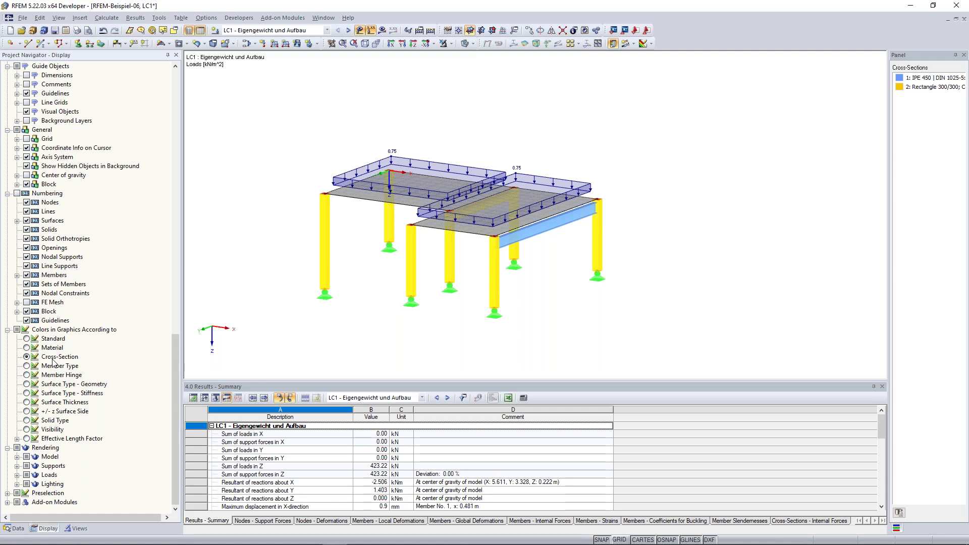
Open the navigator's views, rotate the model and save the current view under the name "Favorite view"
click(76, 529)
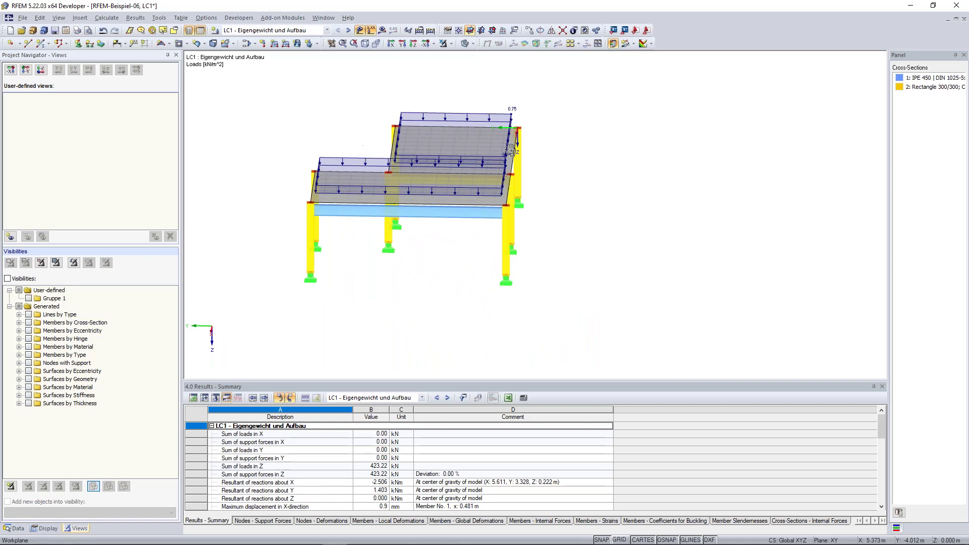
ctrl+middle_drag(376, 130, 359, 121)
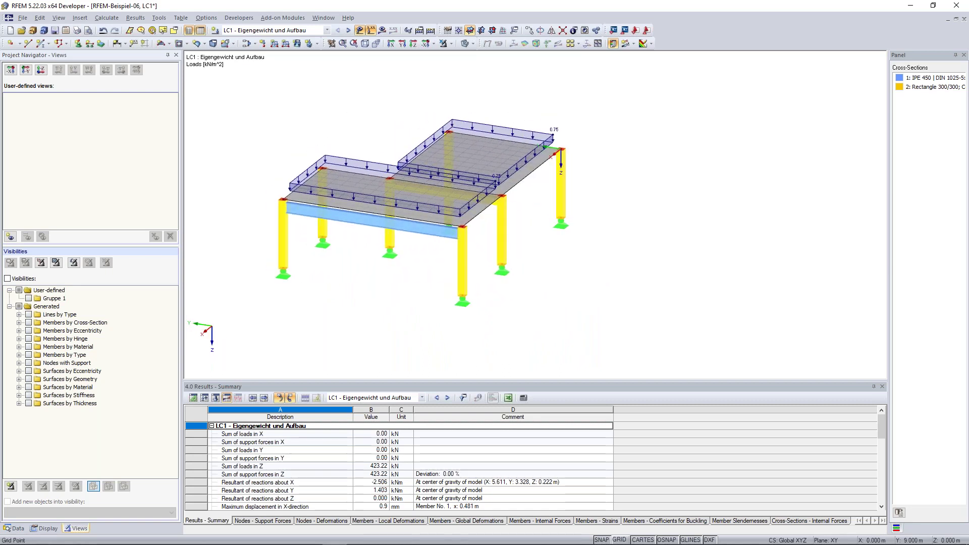
ctrl+middle_drag(425, 145, 404, 146)
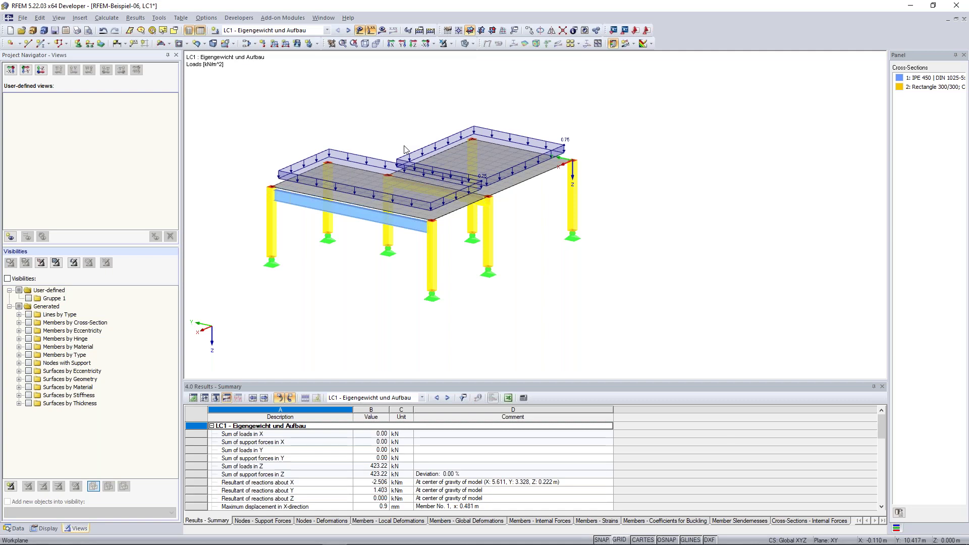
ctrl+middle_drag(357, 102, 309, 130)
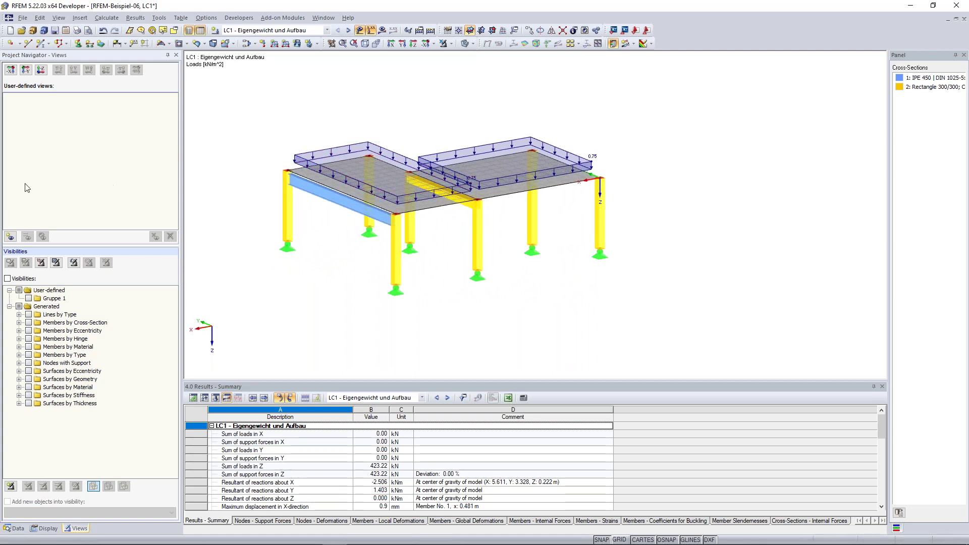
click(10, 236)
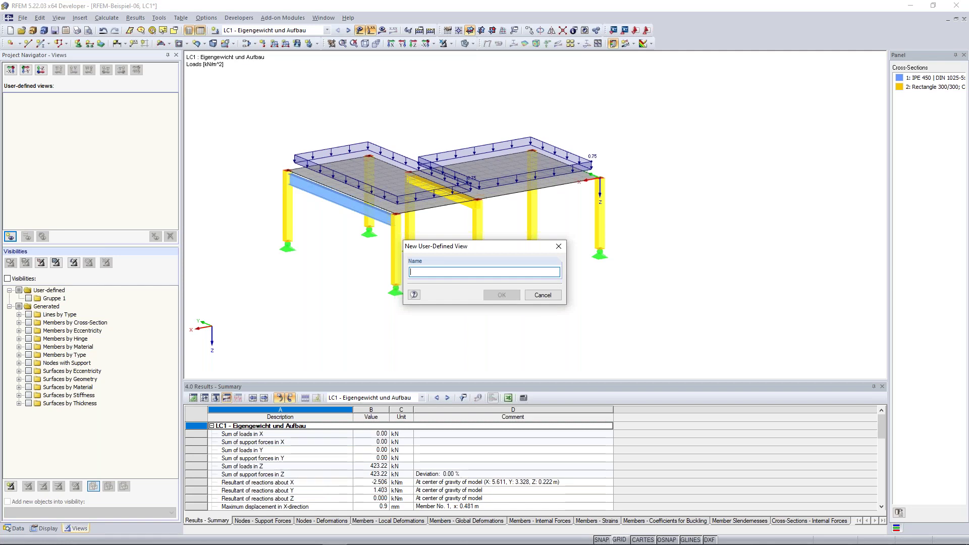
text(Favorite view)
key(Return)
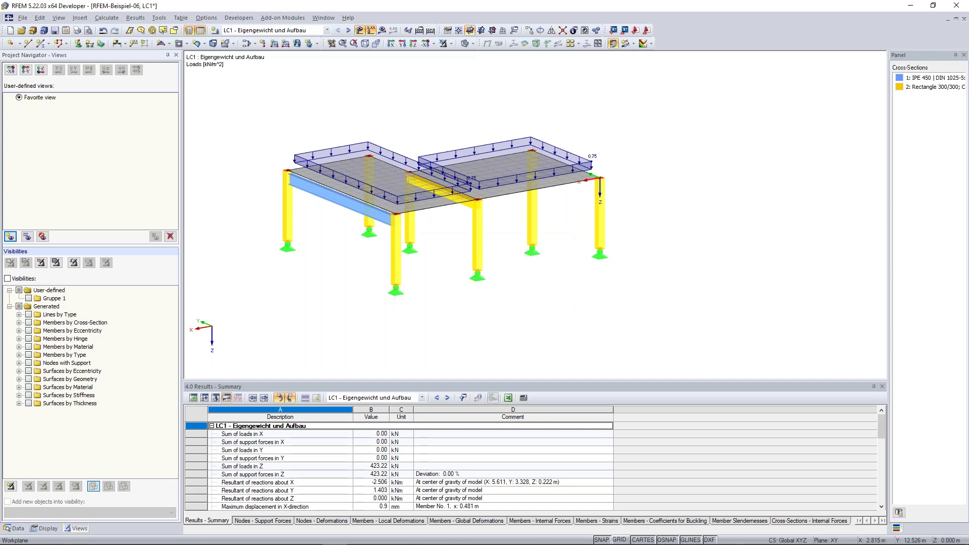
Restore the saved user-defined view "Favorite view" from different model orientations
double_click(40, 98)
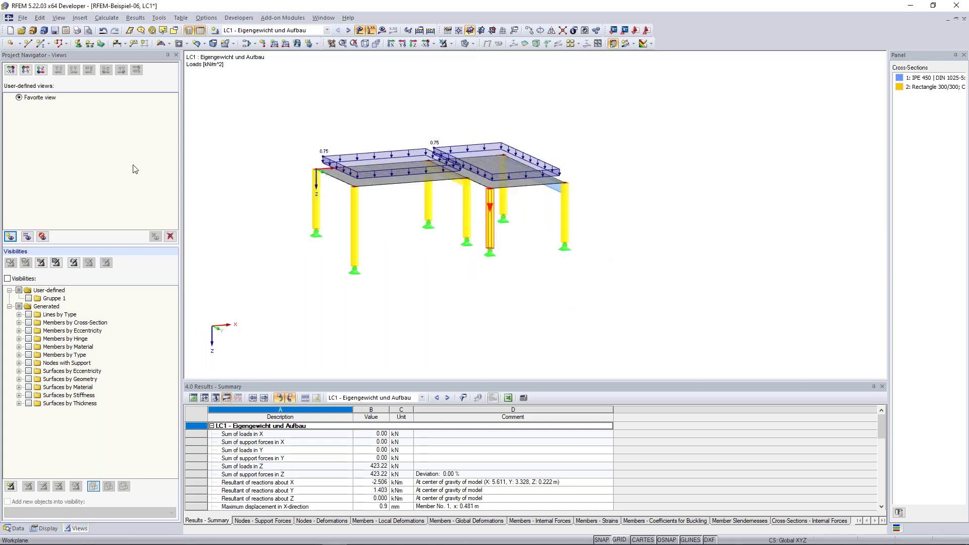
double_click(21, 98)
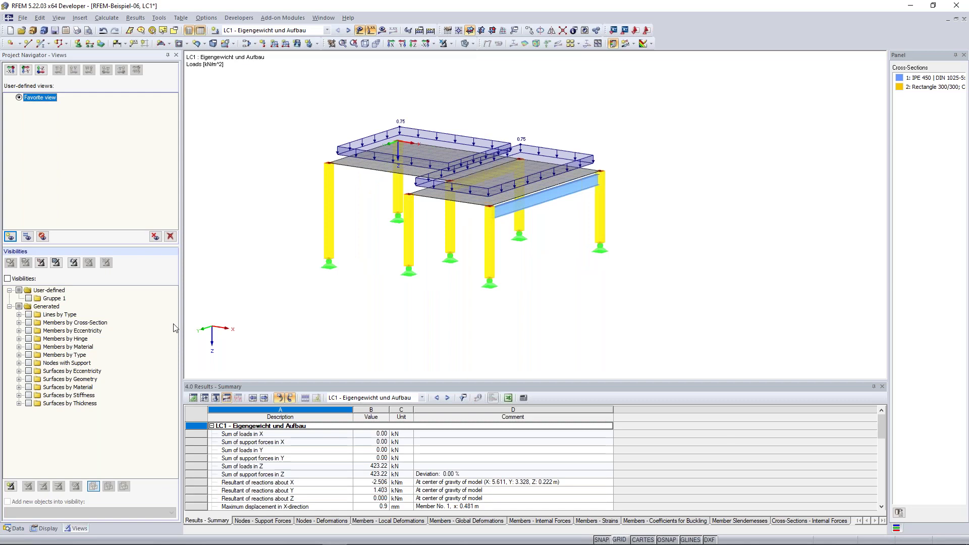
ctrl+middle_drag(566, 289, 540, 298)
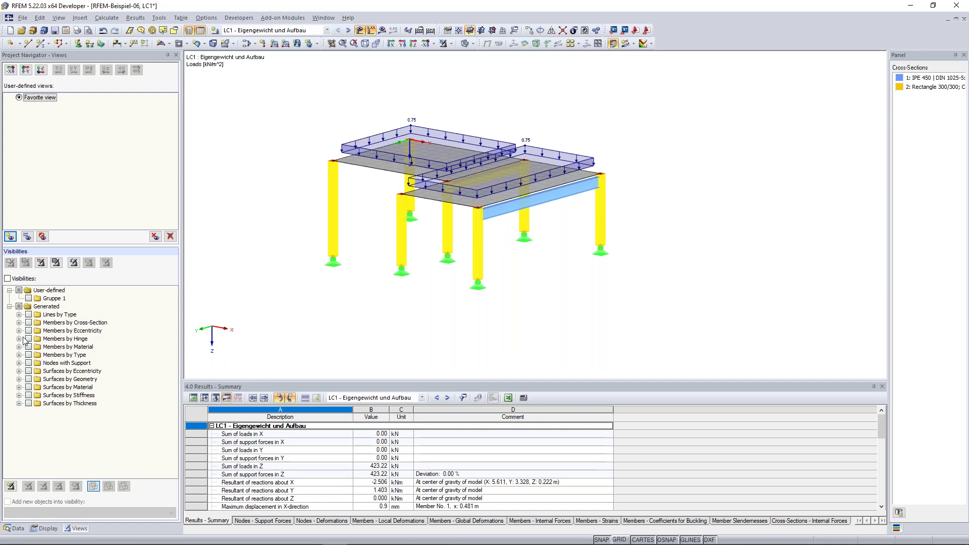
Expand the generated visibilities of members by cross-section and show only the members with cross-section 2, Rectangle 300/300
click(18, 322)
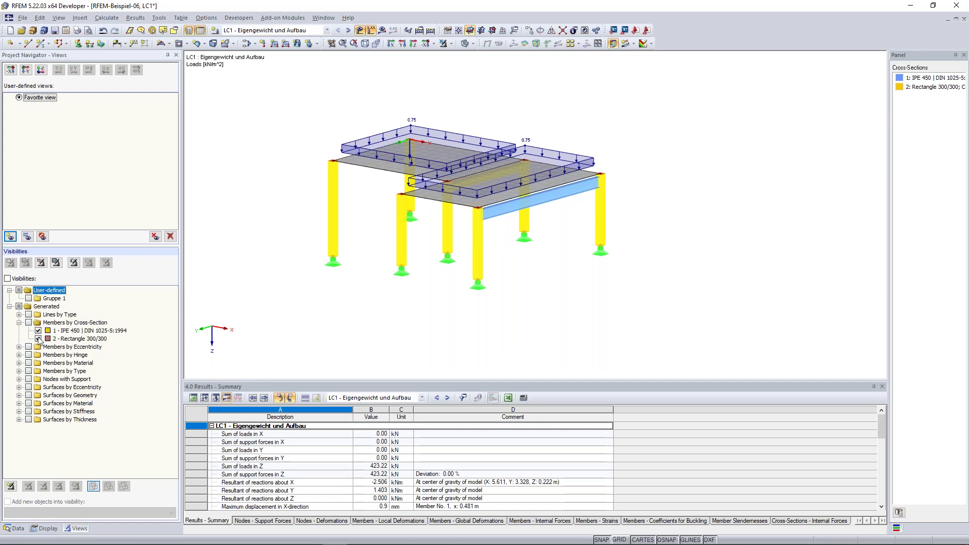
click(38, 331)
click(37, 338)
click(38, 339)
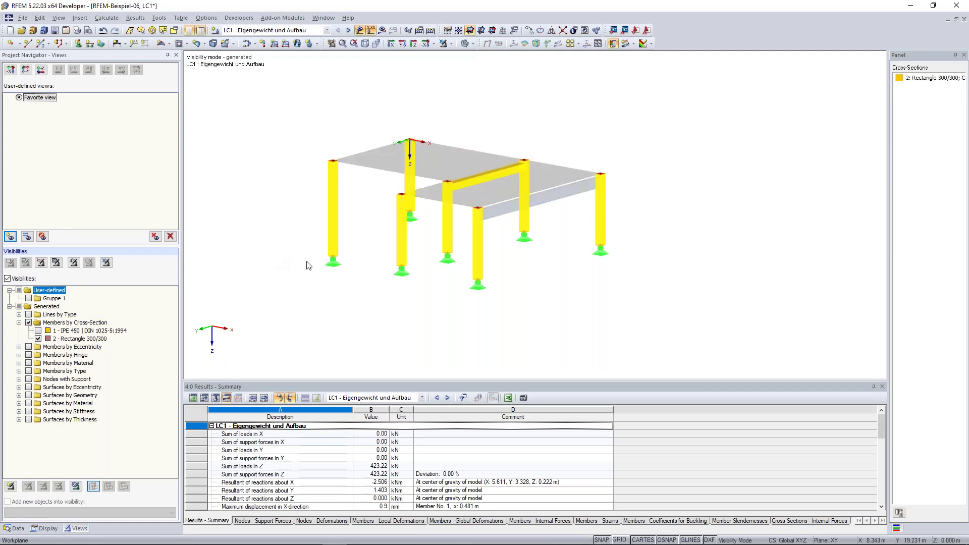
Clear the cross-section 2 filter and show only the members with cross-section 1, IPE 450, in the generated visibilities
ctrl+middle_drag(556, 277, 541, 281)
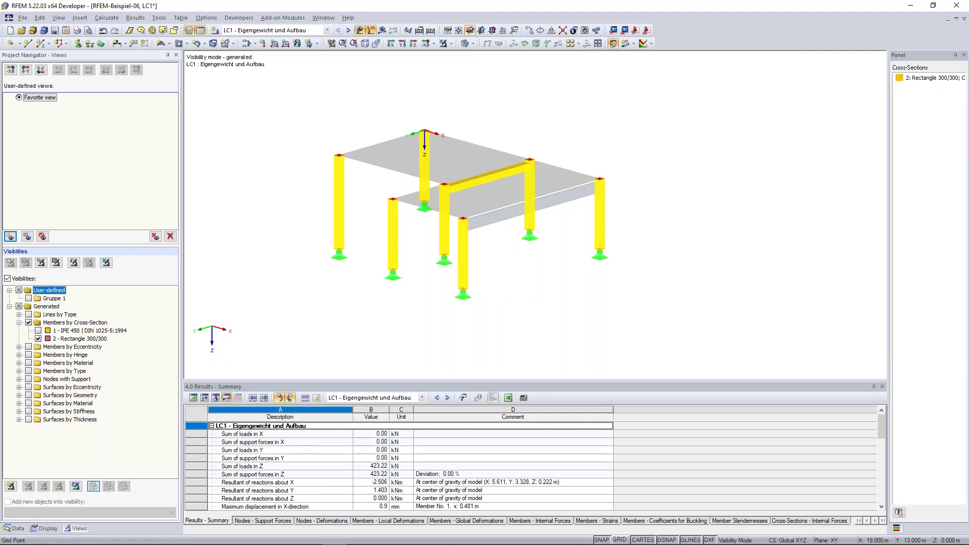
click(29, 322)
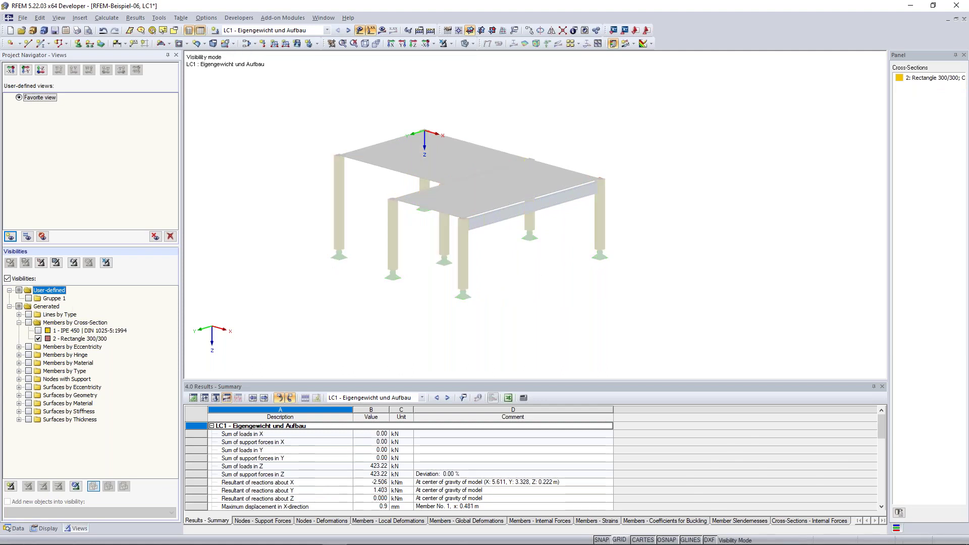
click(38, 331)
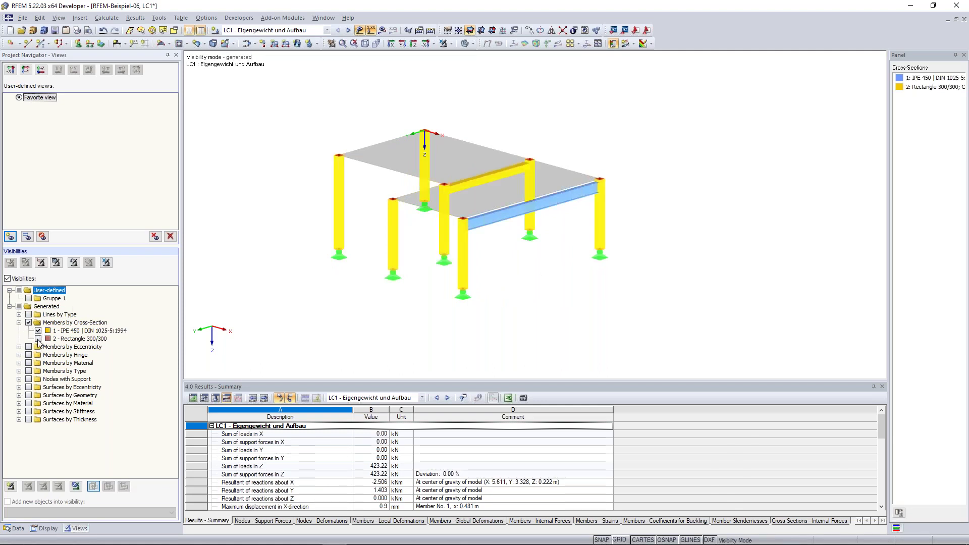
click(37, 338)
ctrl+middle_drag(300, 267, 350, 259)
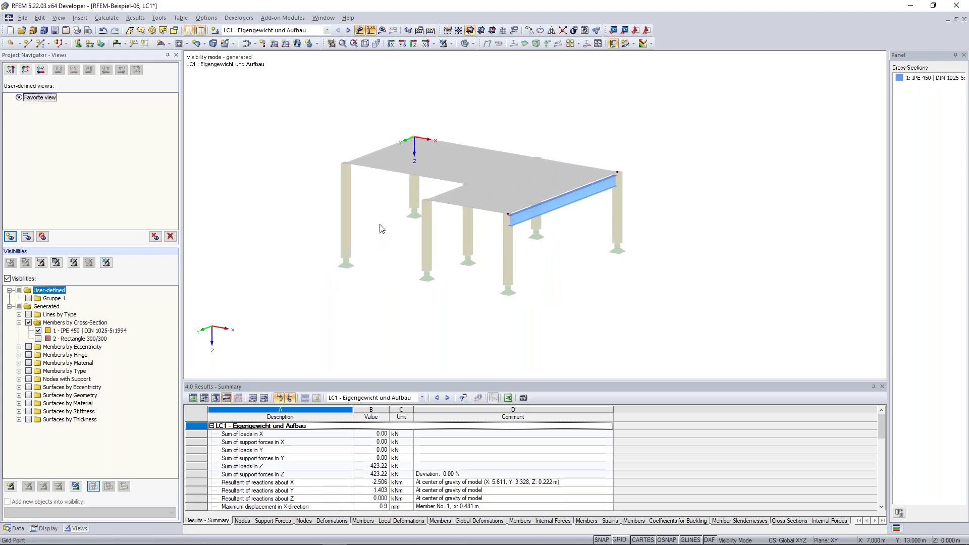
Turn on the calculation results for LC1 and leave the visibility mode so the results cover the whole model
click(388, 30)
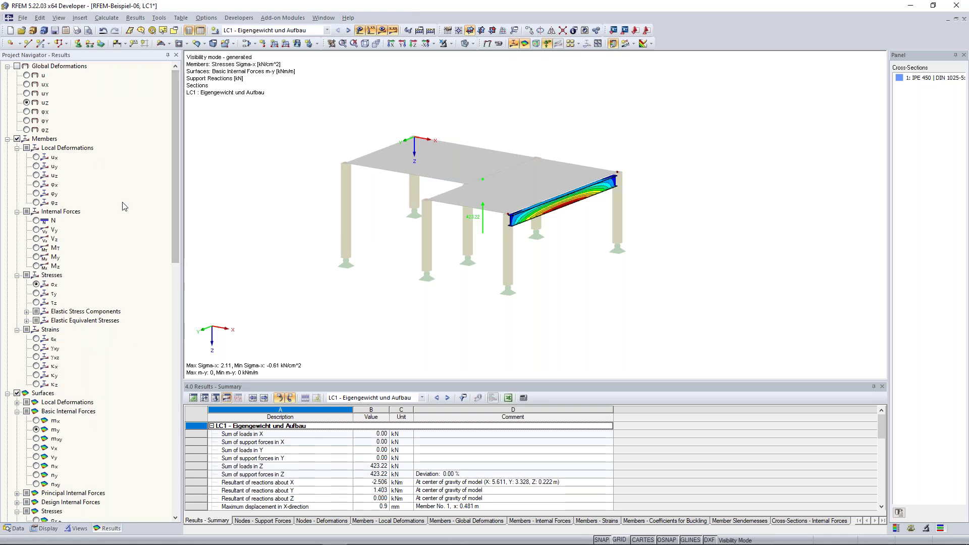
mouse_move(404, 157)
ctrl+middle_down()
mouse_move(430, 131)
mouse_move(396, 141)
mouse_move(412, 156)
ctrl+middle_up()
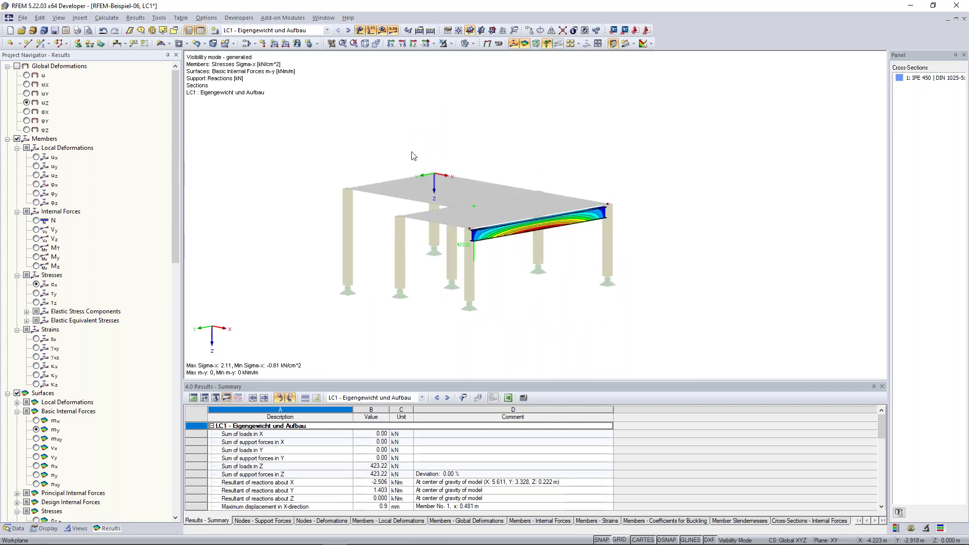
click(451, 45)
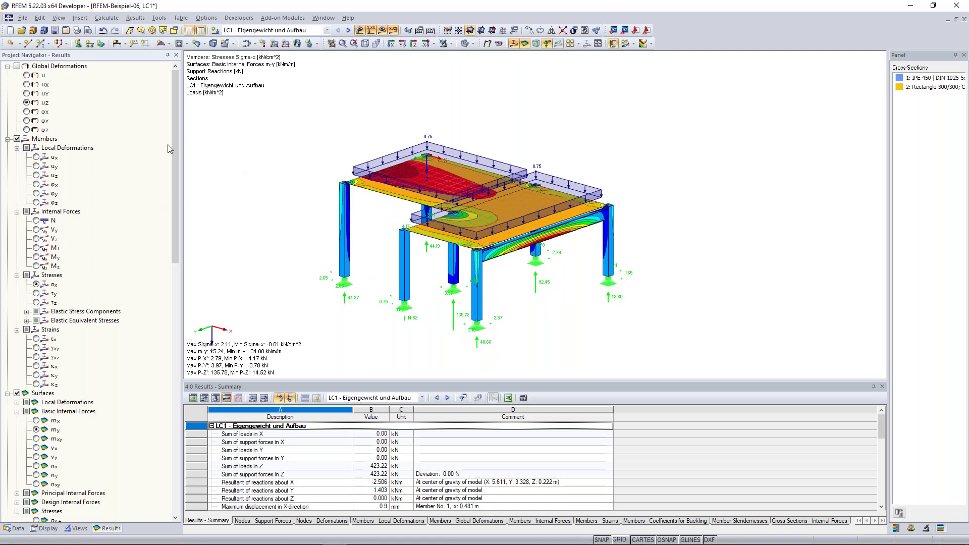
Display the global deformations u-Z on the model
click(27, 103)
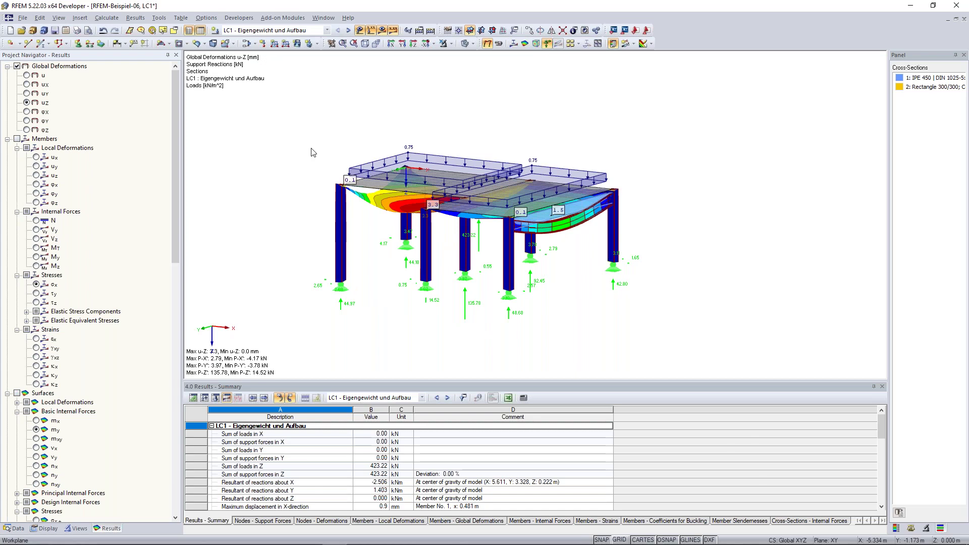
ctrl+middle_drag(313, 152, 450, 244)
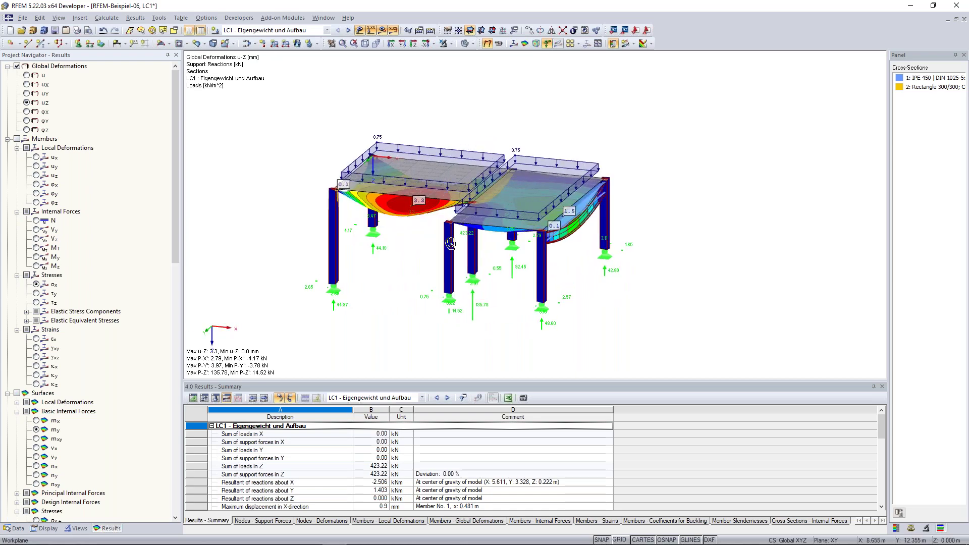
scroll(452, 237, up, 2)
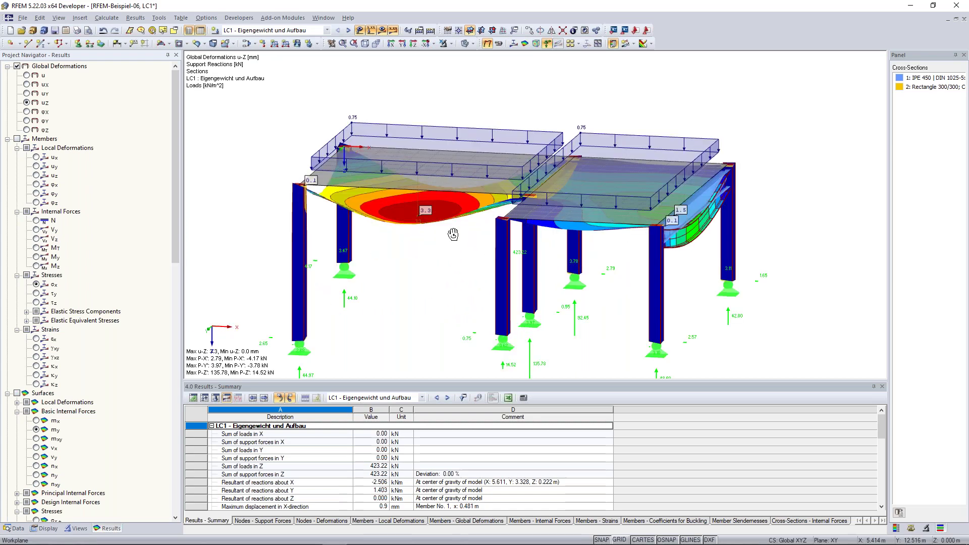
Display the member results, showing the internal forces M-y and switching them to the axial forces N
click(17, 139)
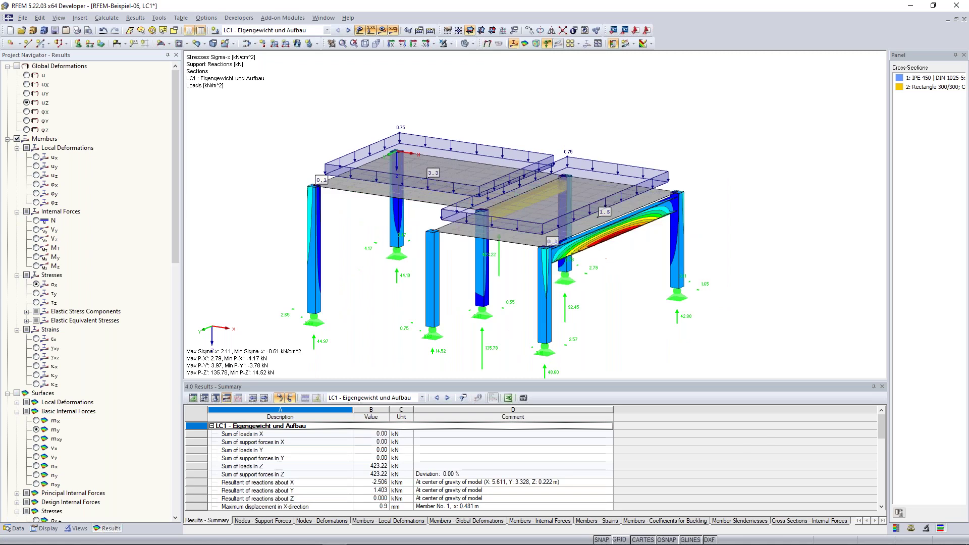
click(35, 257)
scroll(623, 251, down, 4)
ctrl+middle_drag(624, 250, 586, 235)
scroll(586, 238, up, 5)
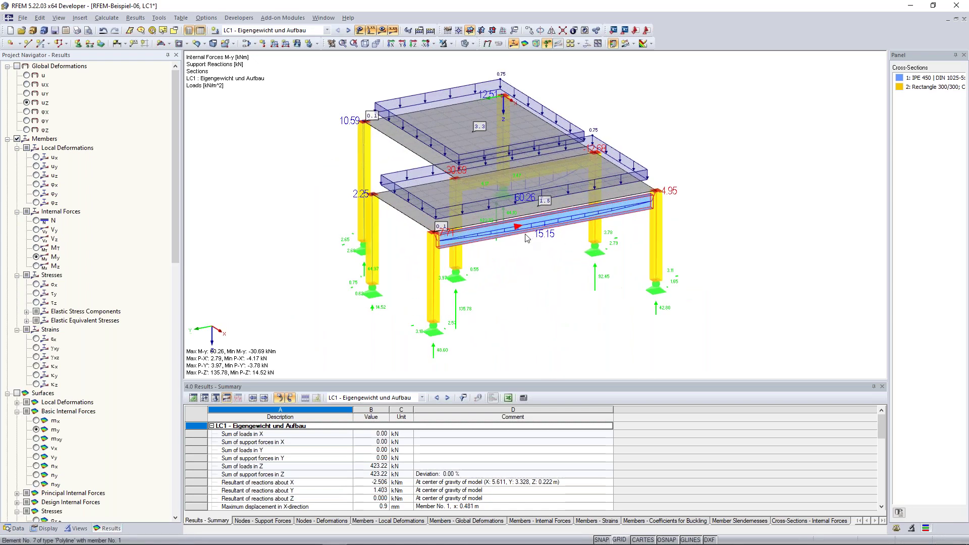
ctrl+middle_drag(520, 264, 545, 196)
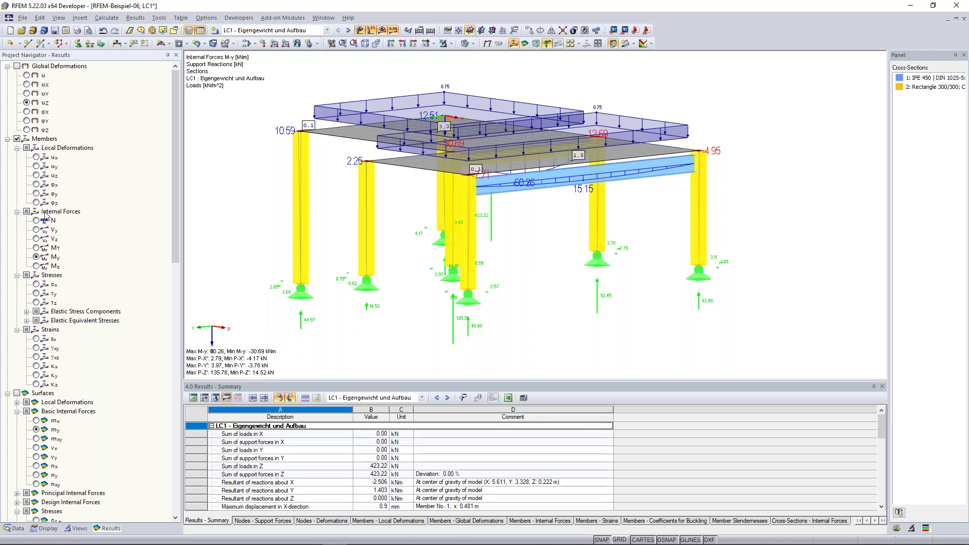
click(45, 218)
Switch the tables from results to model data and look through the rows of the Nodes table
click(197, 399)
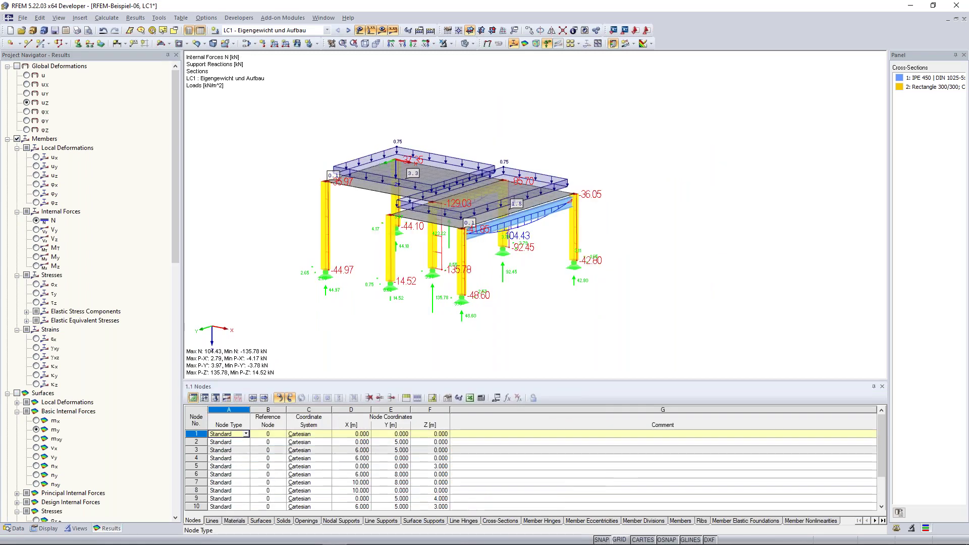
scroll(247, 456, down, 6)
scroll(247, 456, up, 6)
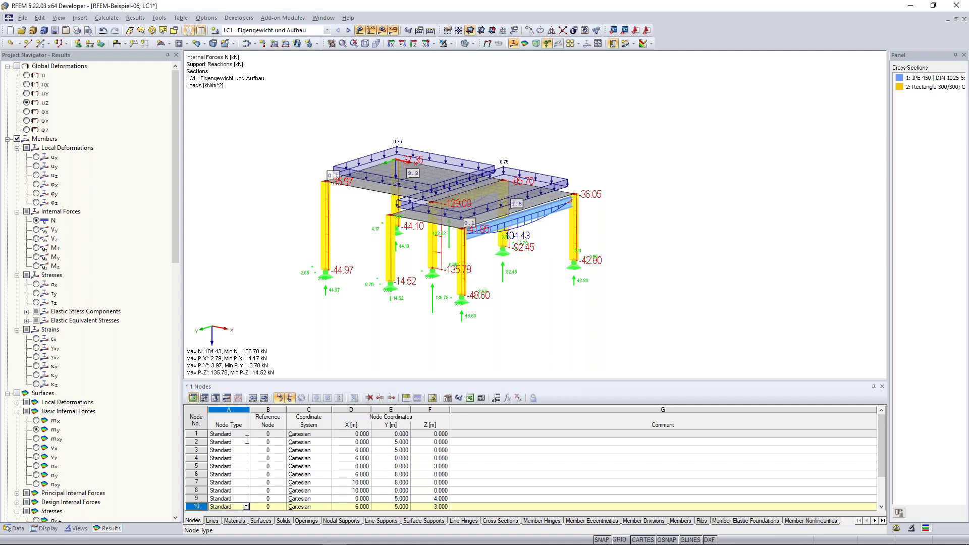
Open the navigator's model data and the Materials table, and select material 2, Steel S 235, to compare both entries
click(15, 528)
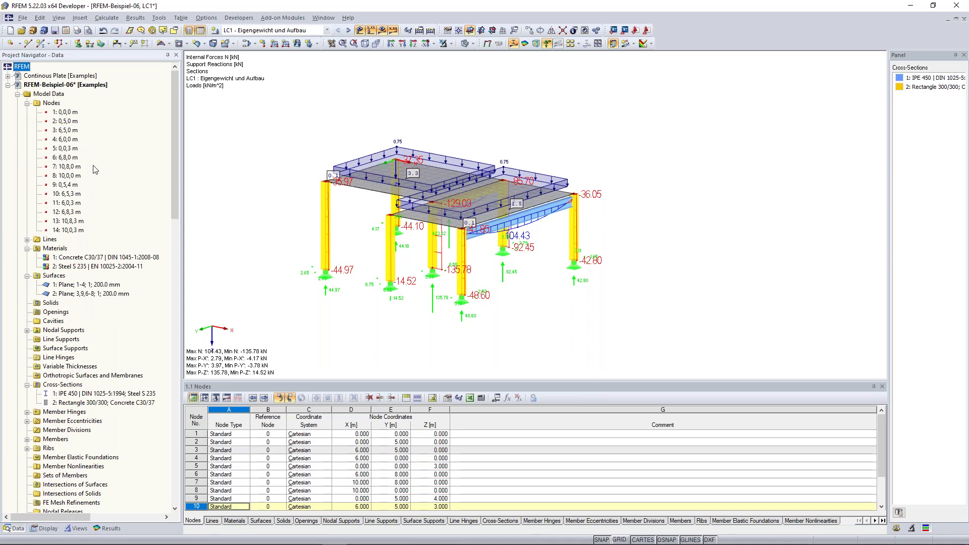
click(235, 521)
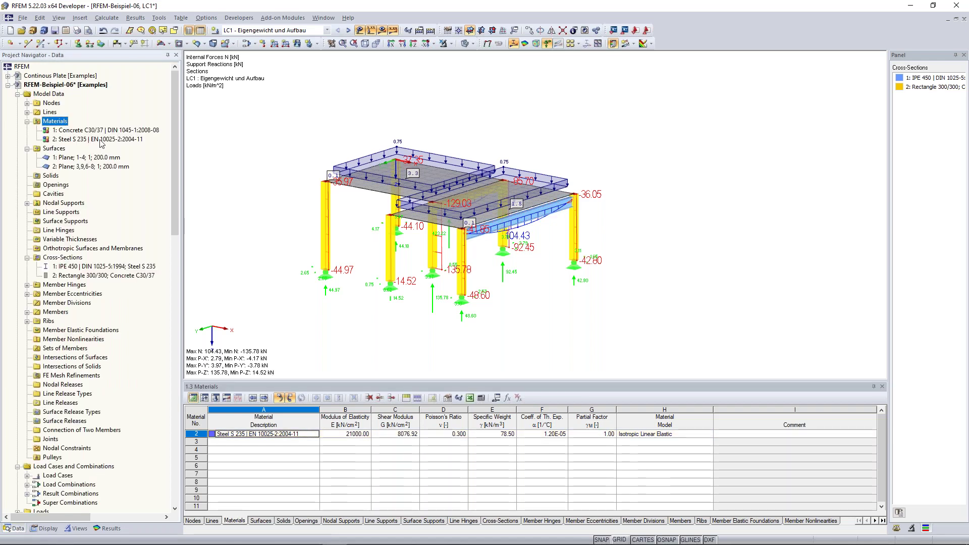
click(87, 140)
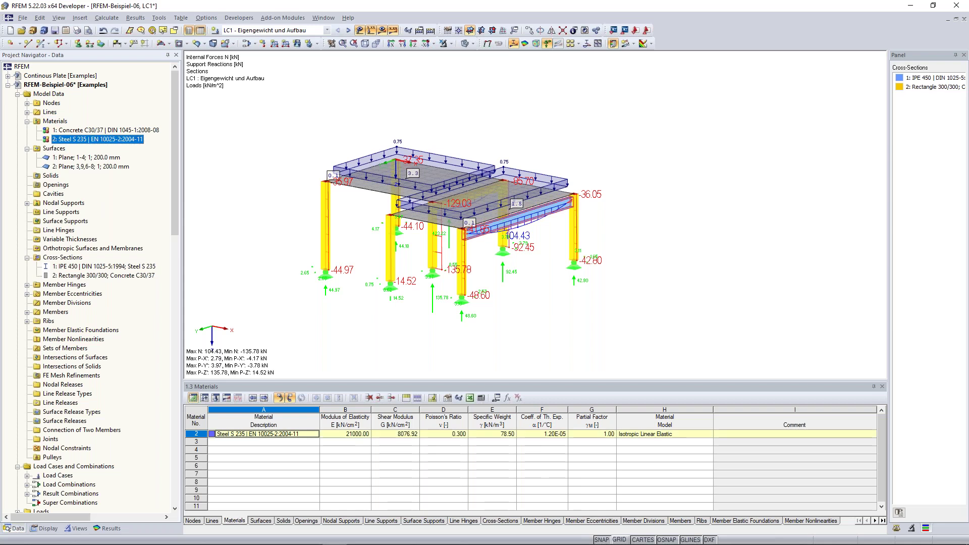
scroll(243, 461, up, 1)
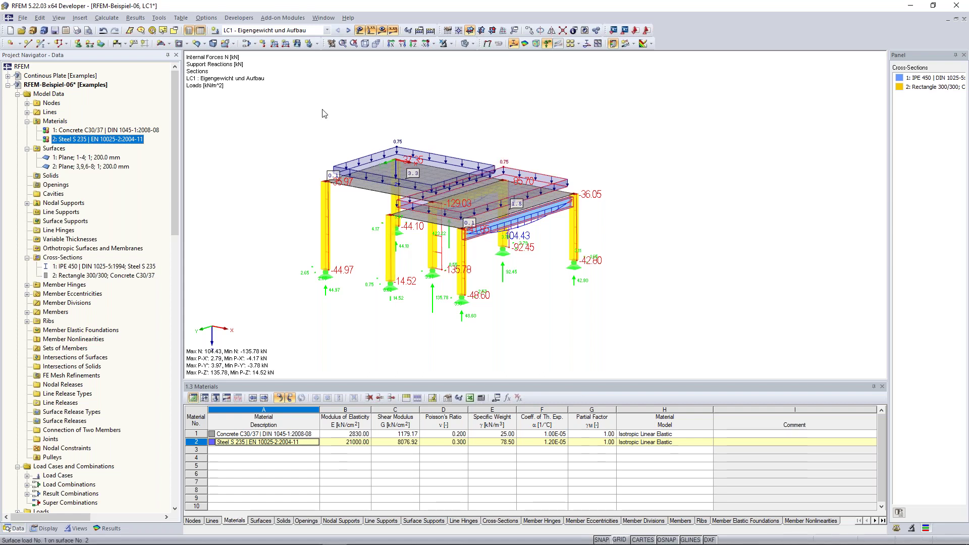
Pan, zoom and rotate the structure to examine it from different positions in the work window
mouse_move(257, 253)
middle_down()
mouse_move(254, 238)
mouse_move(260, 242)
middle_up()
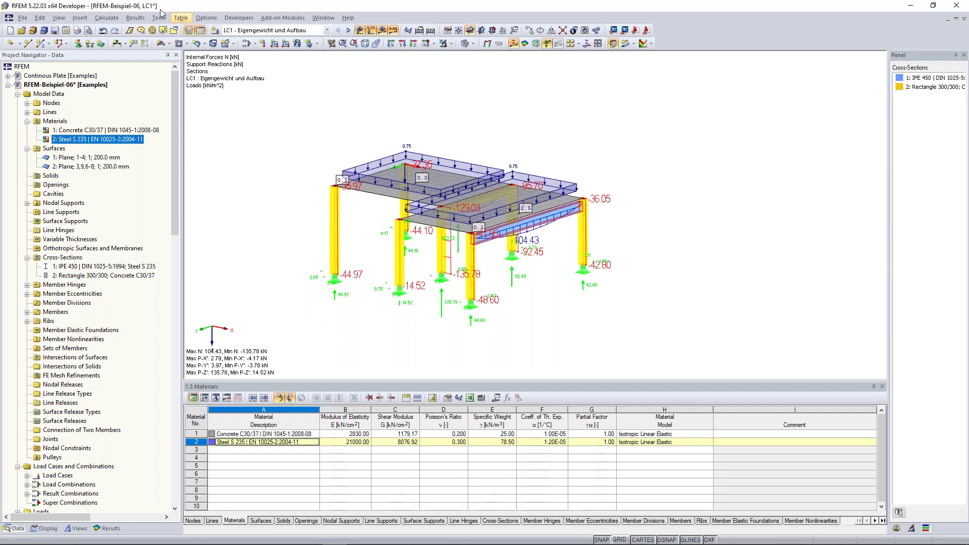
middle_drag(571, 188, 622, 183)
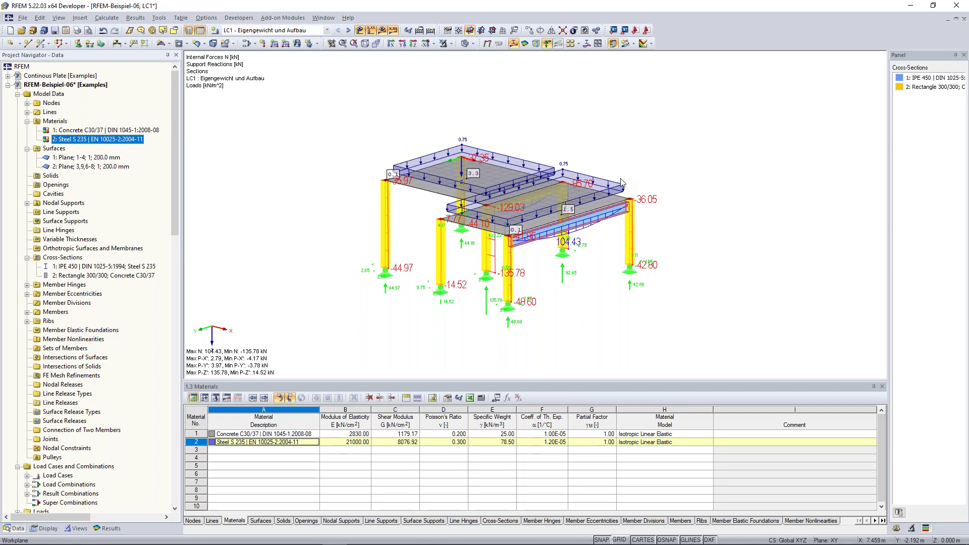
scroll(622, 183, down, 3)
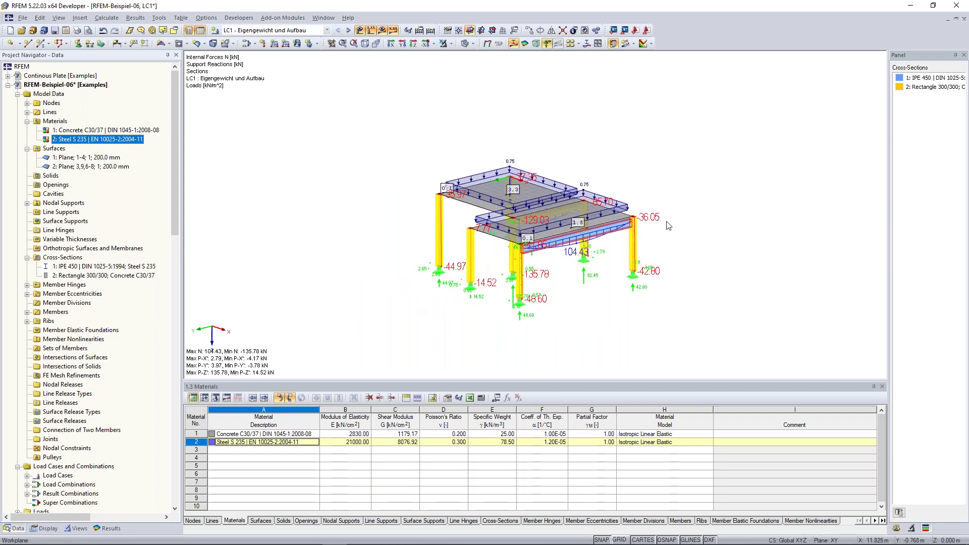
mouse_move(668, 206)
ctrl+middle_down()
mouse_move(717, 206)
mouse_move(678, 218)
ctrl+middle_up()
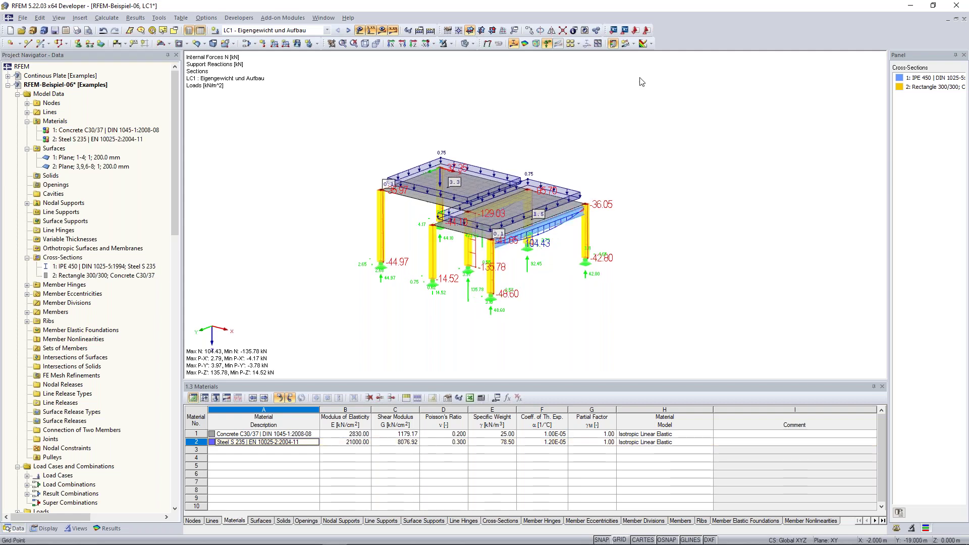
drag(637, 75, 717, 166)
middle_drag(632, 130, 707, 91)
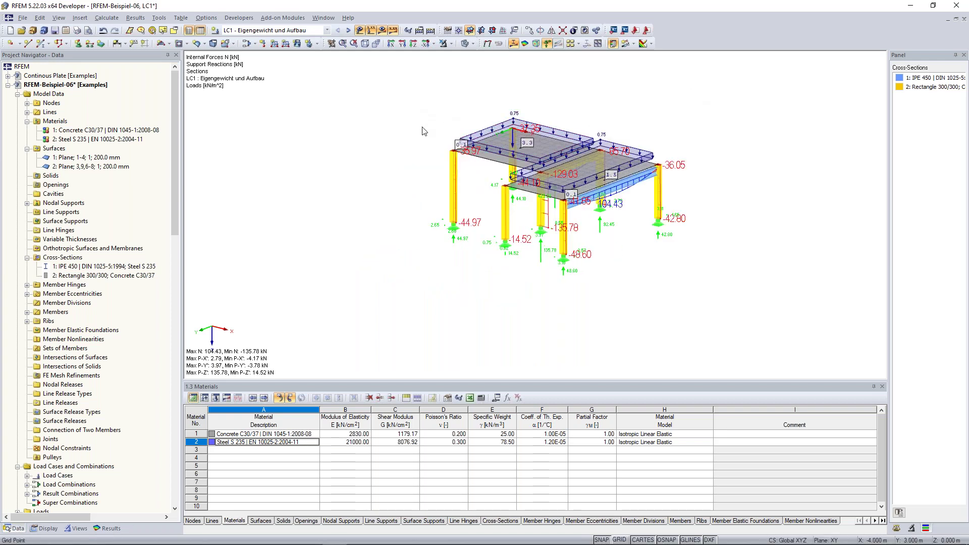
scroll(433, 125, up, 1)
mouse_move(430, 125)
middle_down()
mouse_move(416, 122)
mouse_move(424, 122)
middle_up()
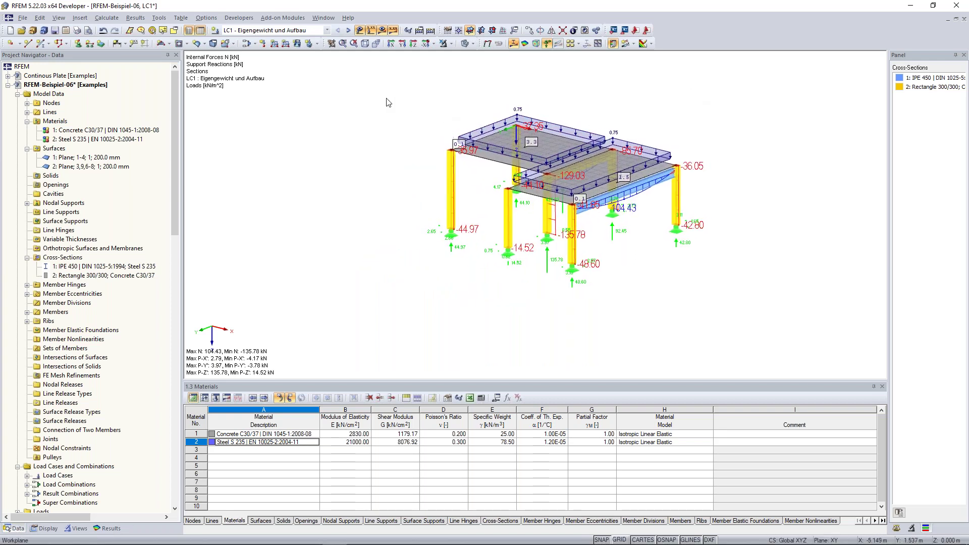
Draw a selection window that fully encloses the outer corner column of the upper plate
drag(367, 85, 387, 103)
drag(387, 103, 480, 266)
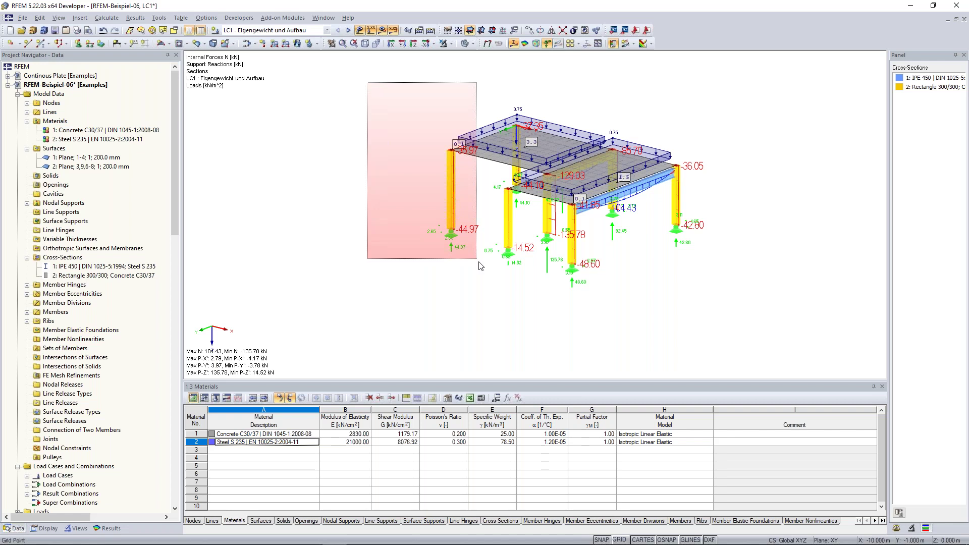
drag(479, 267, 479, 266)
scroll(425, 154, up, 1)
click(426, 154)
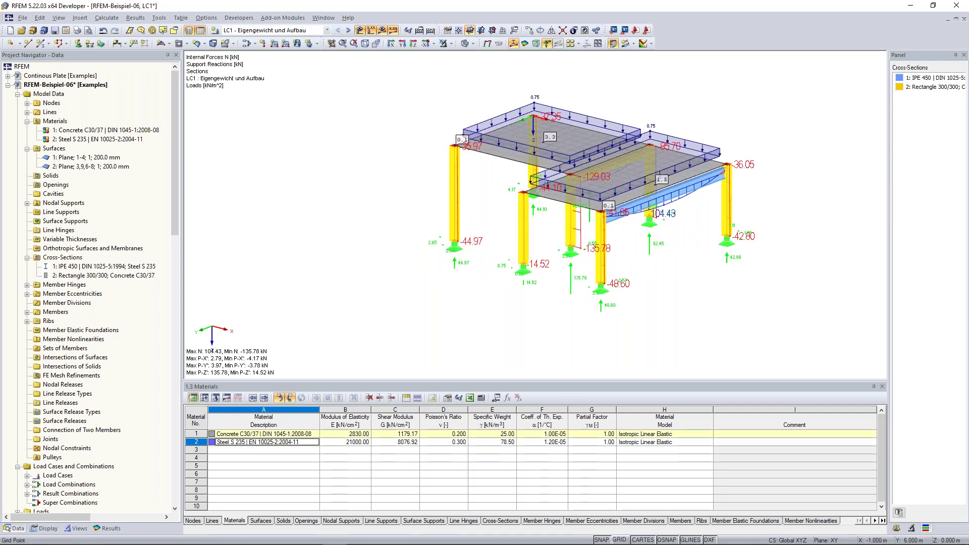
drag(380, 83, 487, 289)
drag(397, 102, 488, 288)
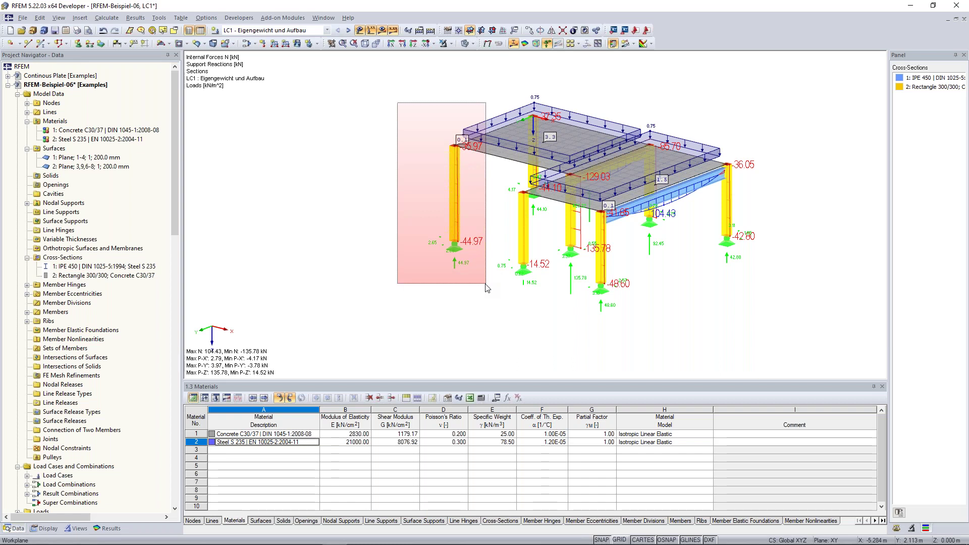
drag(485, 284, 485, 283)
Select the rear column supporting the IPE 450 beam with a crossing window that only partly covers it, and clear the selection
drag(704, 286, 609, 185)
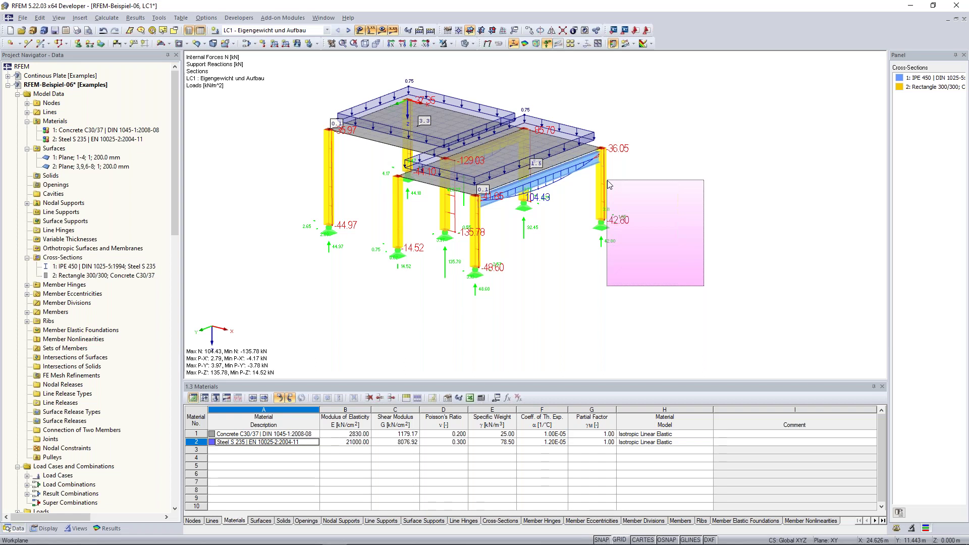
drag(607, 181, 557, 102)
mouse_move(641, 242)
ctrl+middle_down()
mouse_move(660, 246)
mouse_move(651, 248)
ctrl+middle_up()
click(651, 247)
drag(670, 273, 665, 250)
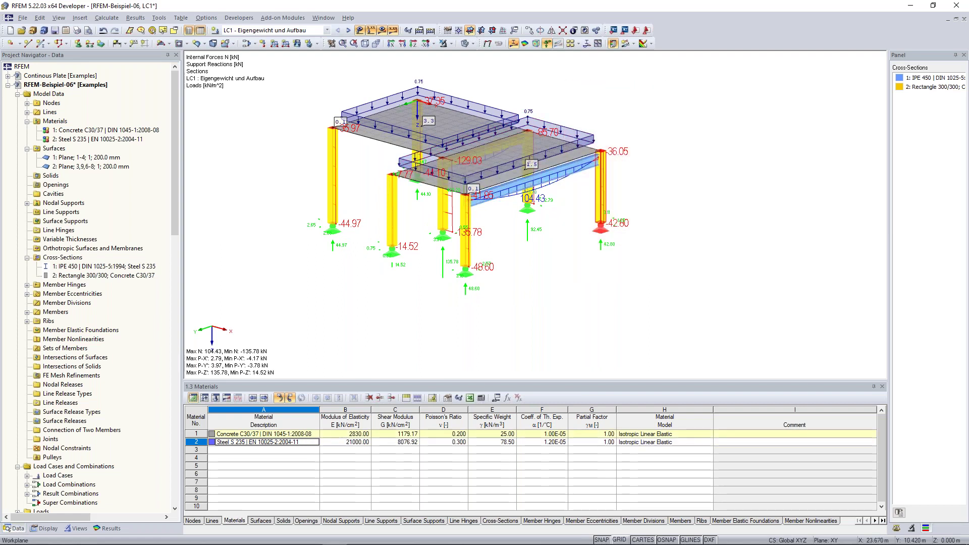
key(Escape)
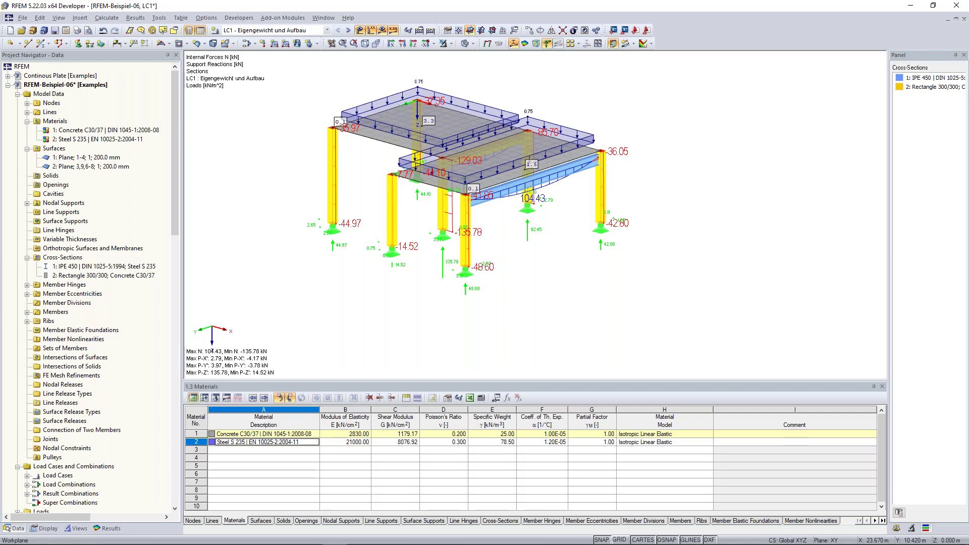
Open the general context options of the work window at an empty spot beside the model
scroll(709, 93, up, 2)
scroll(623, 168, down, 2)
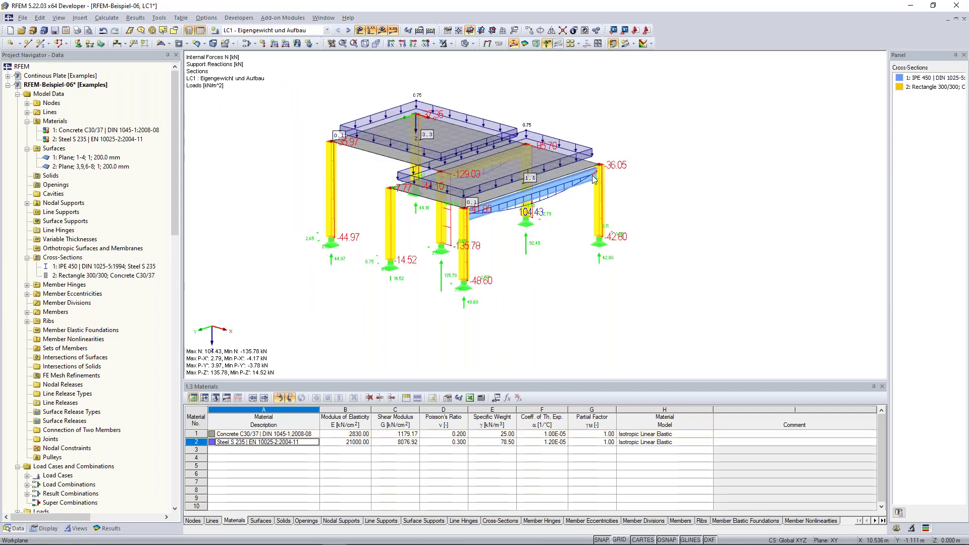
ctrl+middle_drag(595, 179, 651, 132)
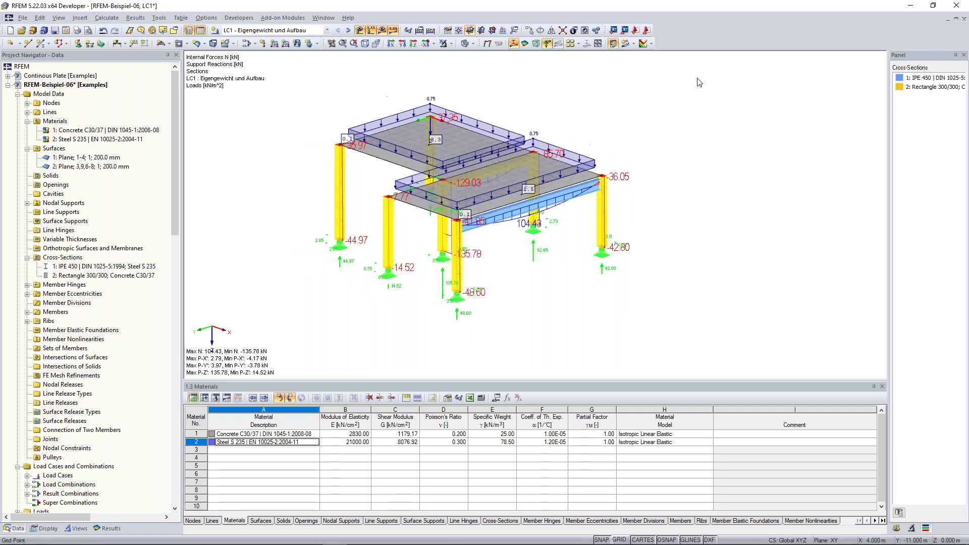
right_click(694, 86)
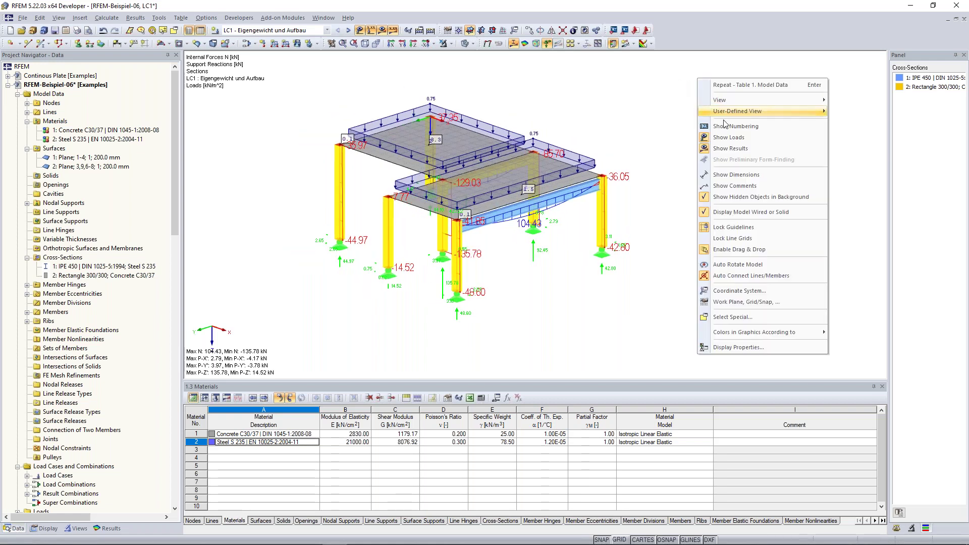
right_click(714, 88)
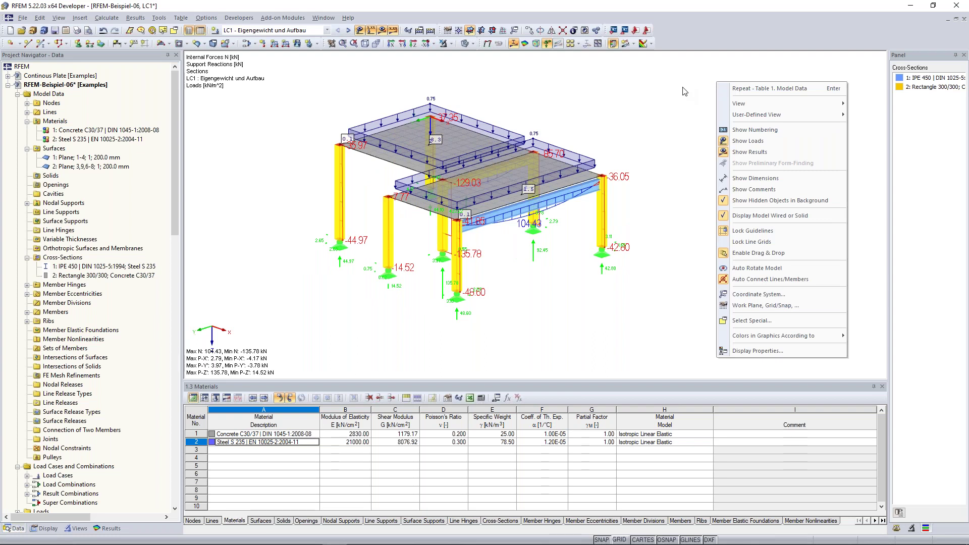
Close the general context options and open the object-specific ones for the outer column of the upper plate
click(776, 230)
right_click(340, 160)
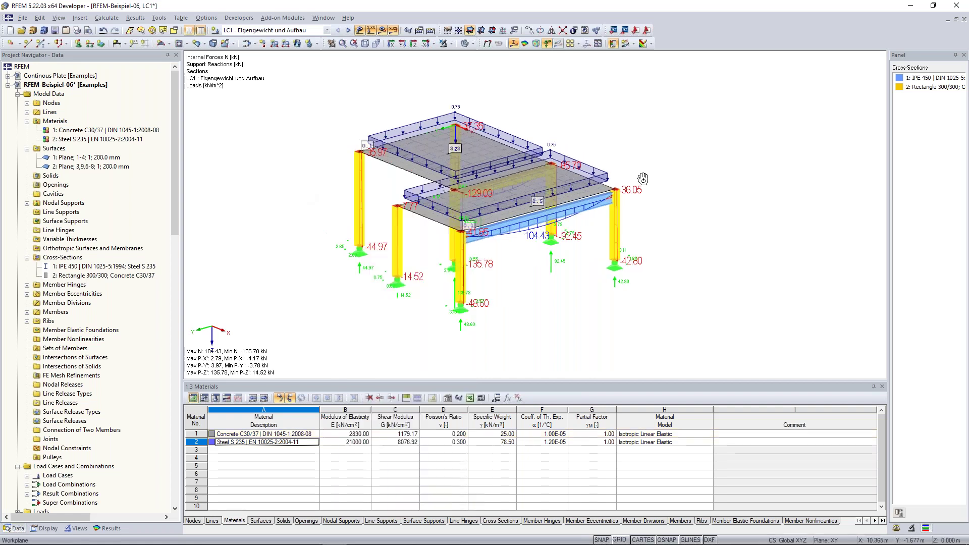
ctrl+middle_drag(644, 177, 642, 179)
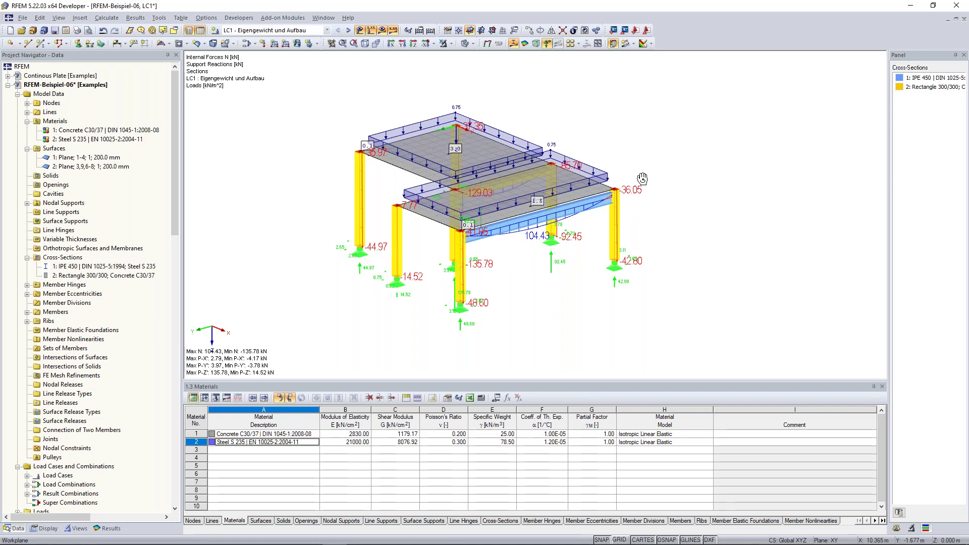
ctrl+middle_drag(642, 178, 641, 180)
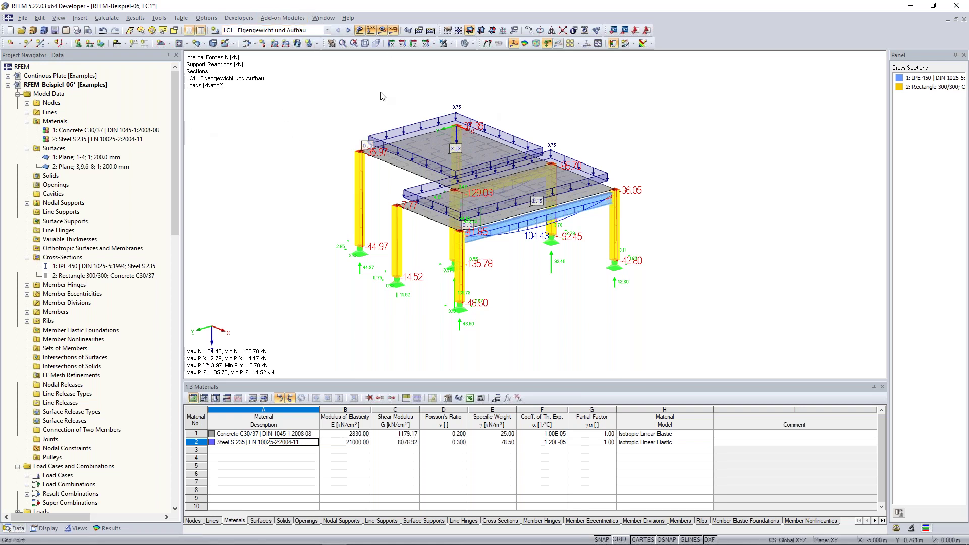
Review the units and decimal places for the model's geometry, cross-sections, materials and supports, and leave the settings without editing them
click(211, 19)
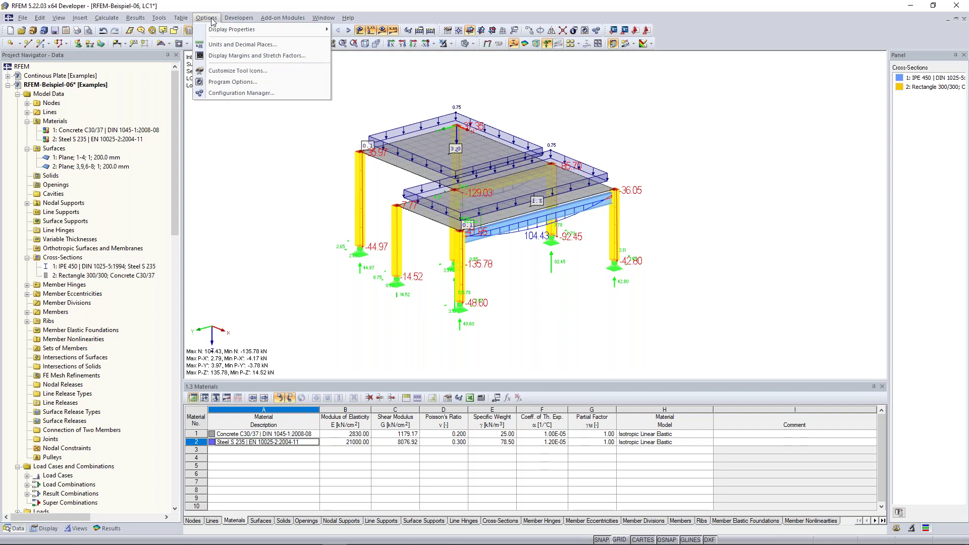
click(243, 44)
drag(417, 134, 385, 60)
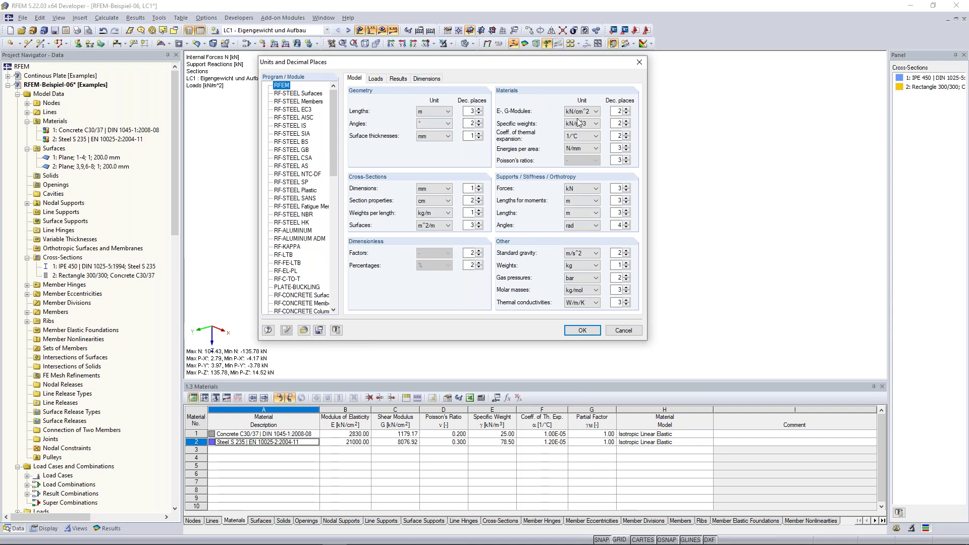
click(642, 64)
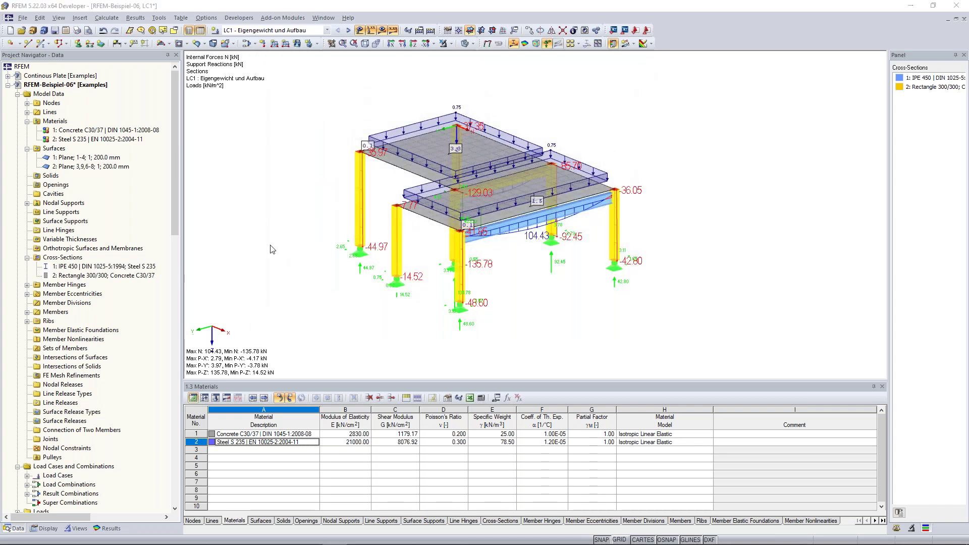
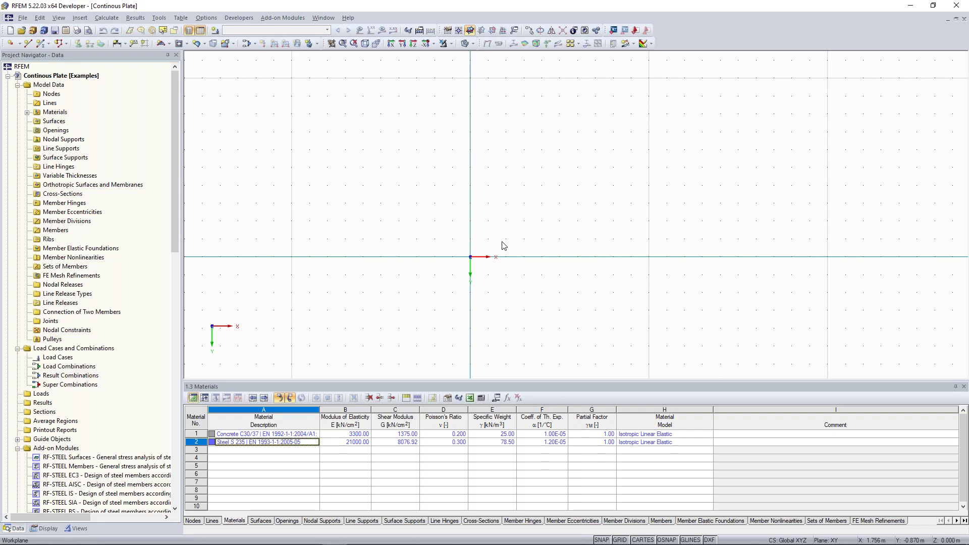
Begin a new rectangular surface in the Continous Plate model and assign it the material Concrete C30/37
mouse_move(316, 543)
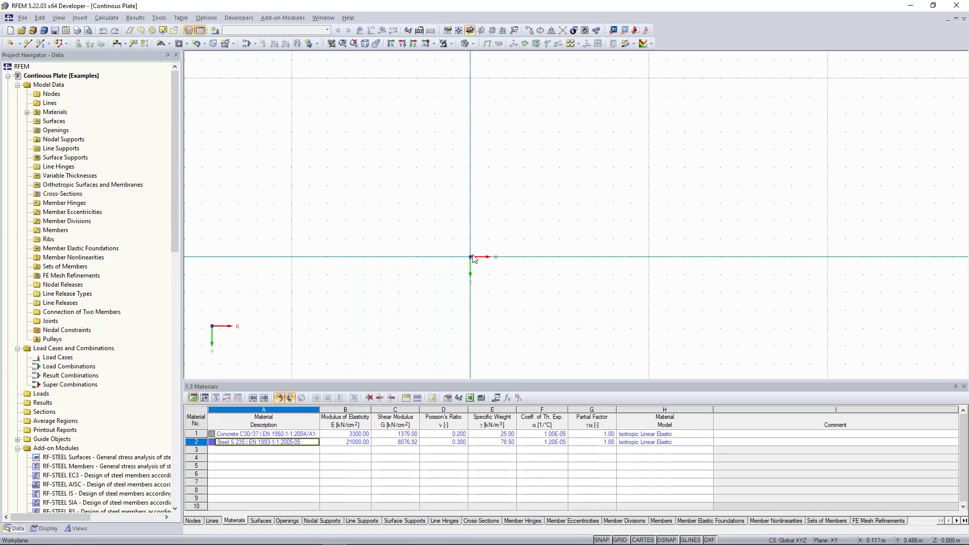
middle_drag(470, 232, 437, 218)
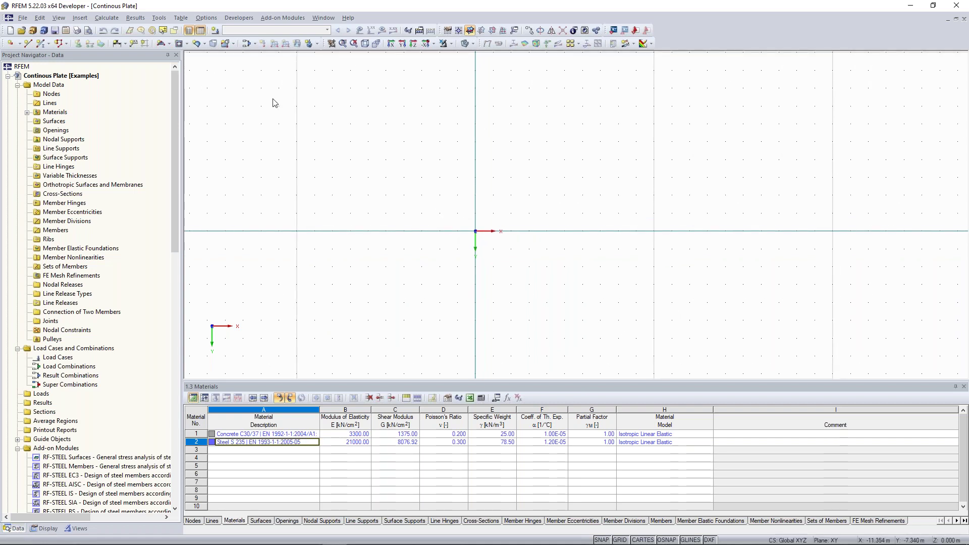
click(170, 44)
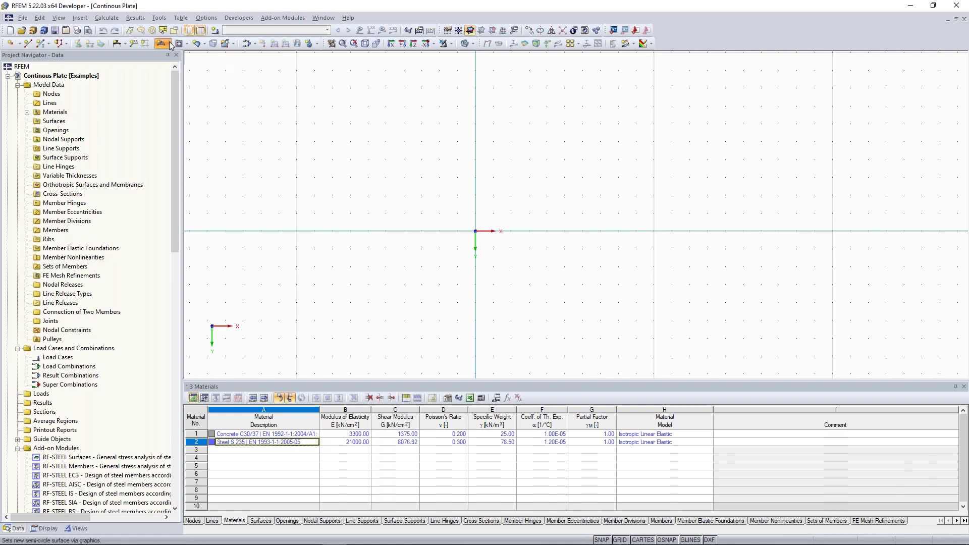
click(171, 45)
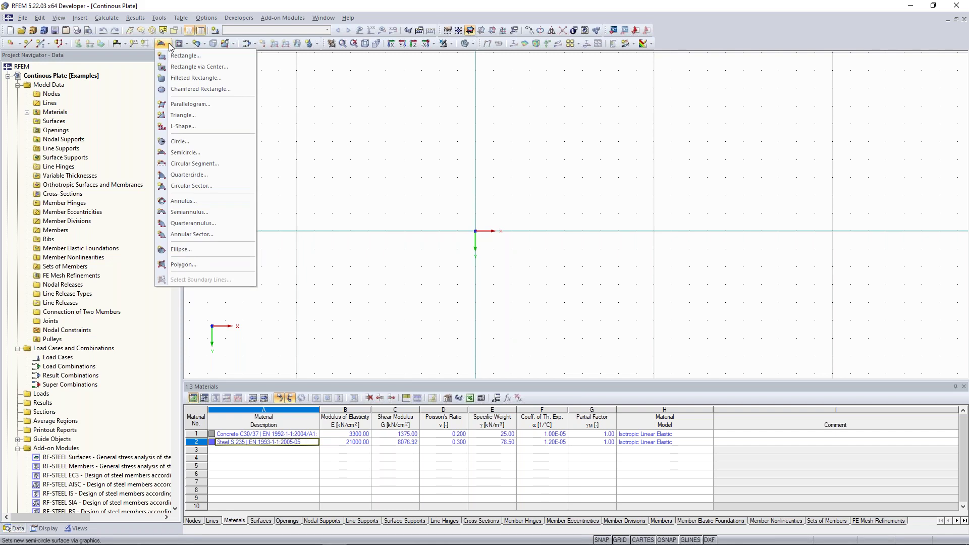
click(184, 56)
drag(456, 155, 242, 76)
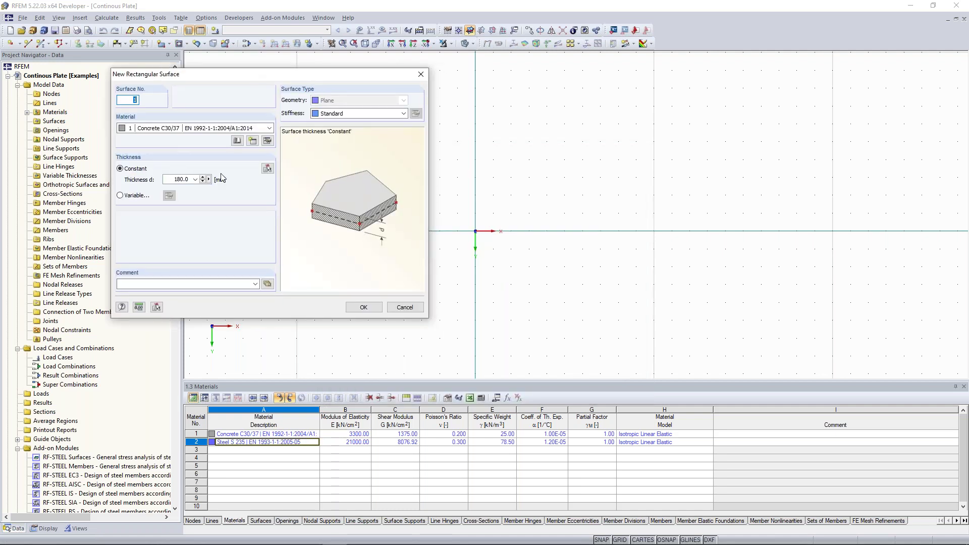
click(162, 130)
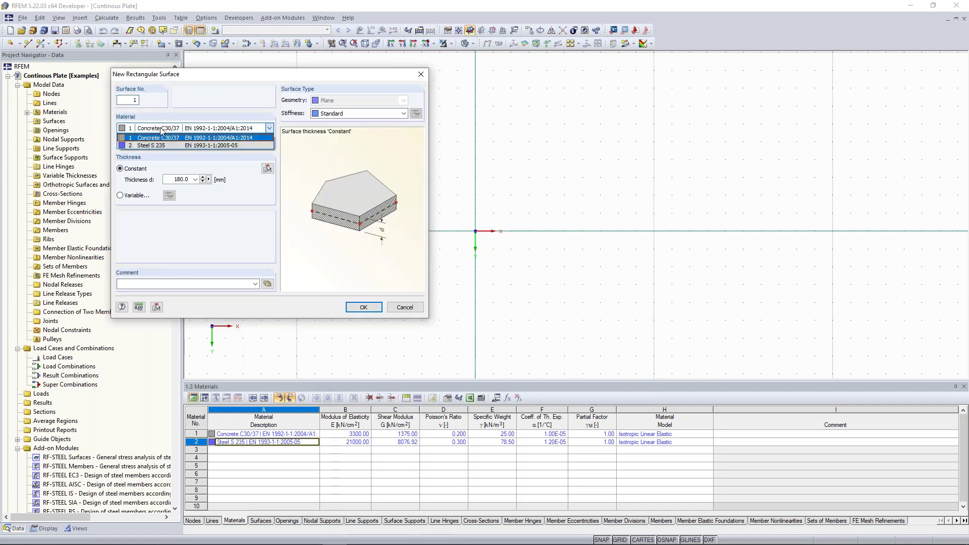
click(163, 131)
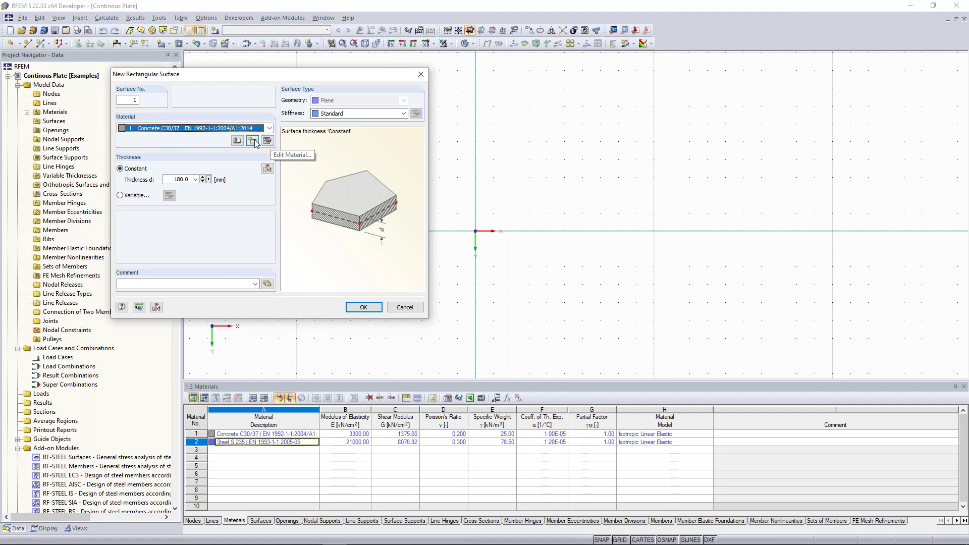
click(165, 130)
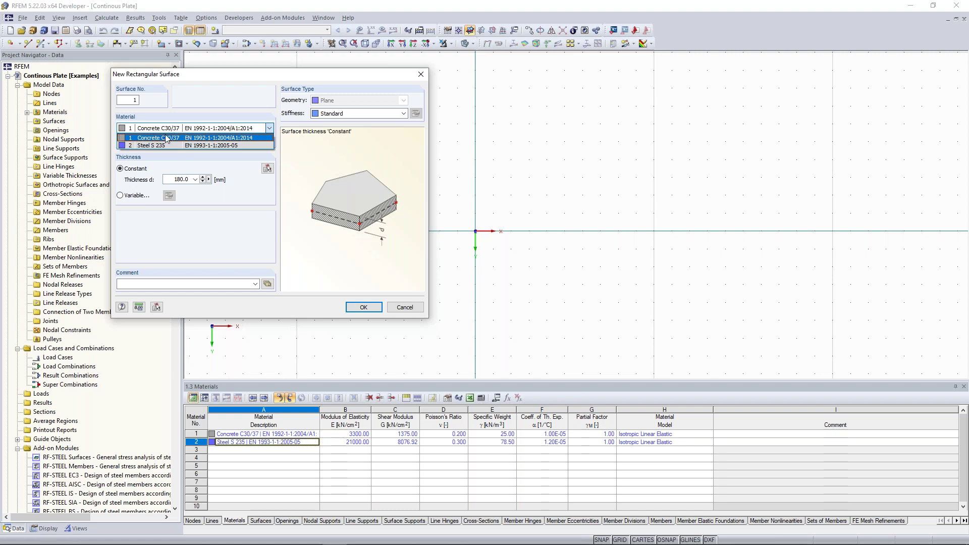
click(173, 135)
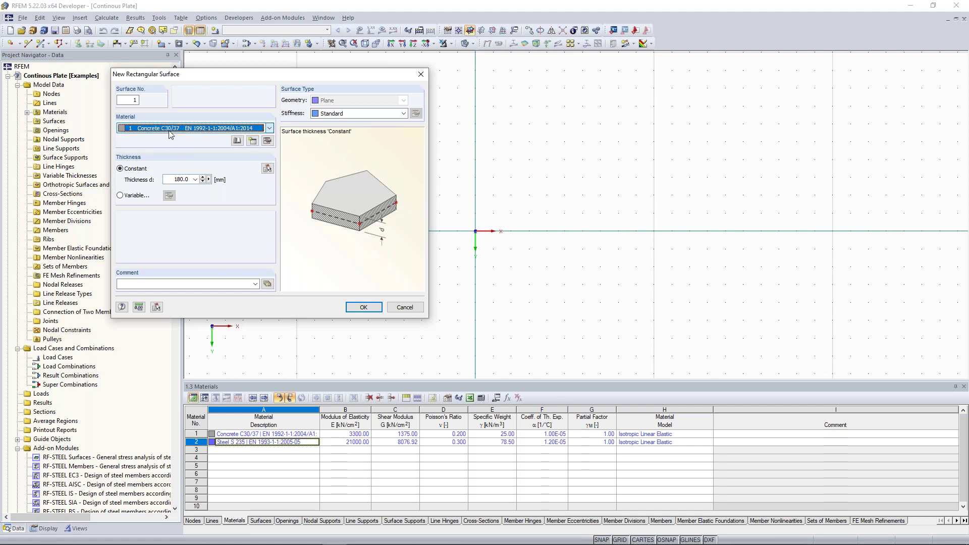
Edit the surface's material and choose Concrete C30/37 to EN 1992-1-1:2004/A1:2014 from the material library, filtered by Concrete group and category
click(268, 142)
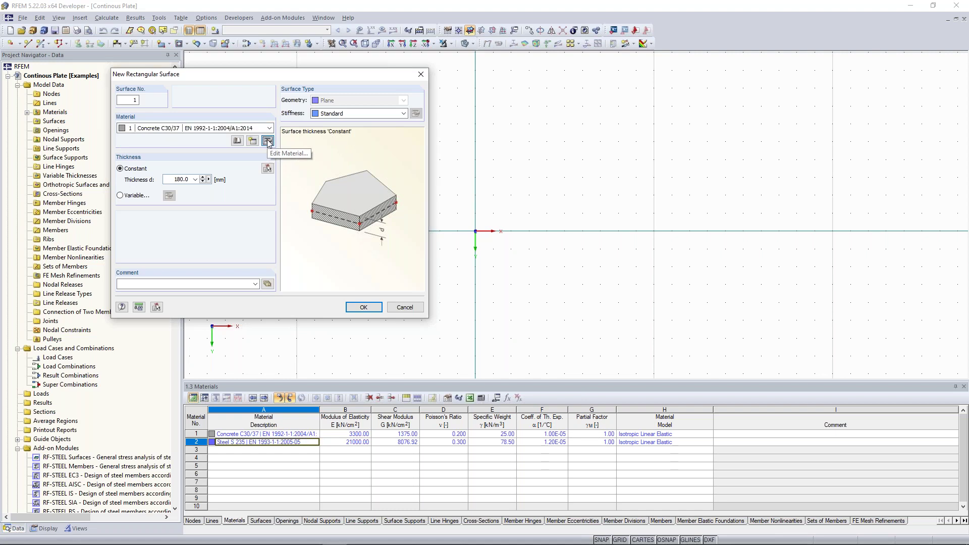
drag(302, 92, 677, 88)
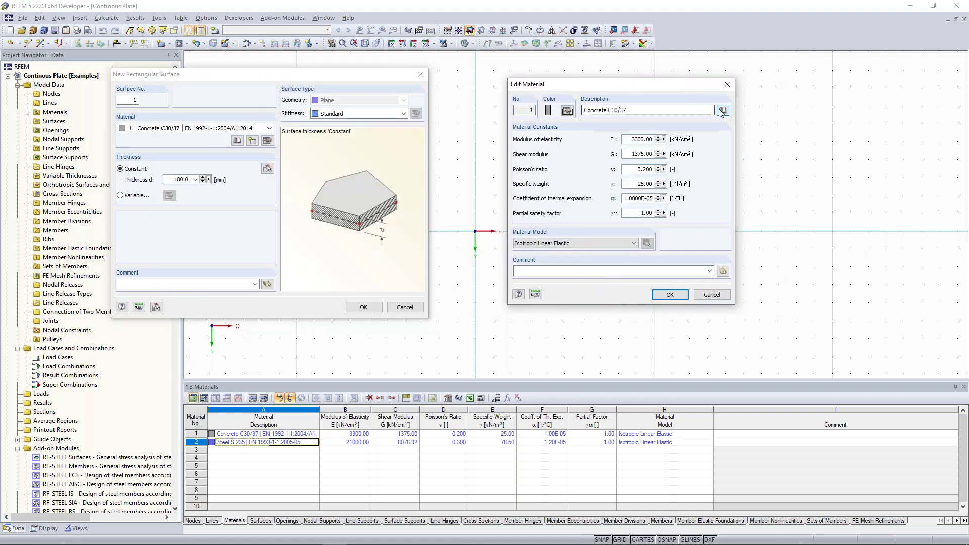
click(722, 109)
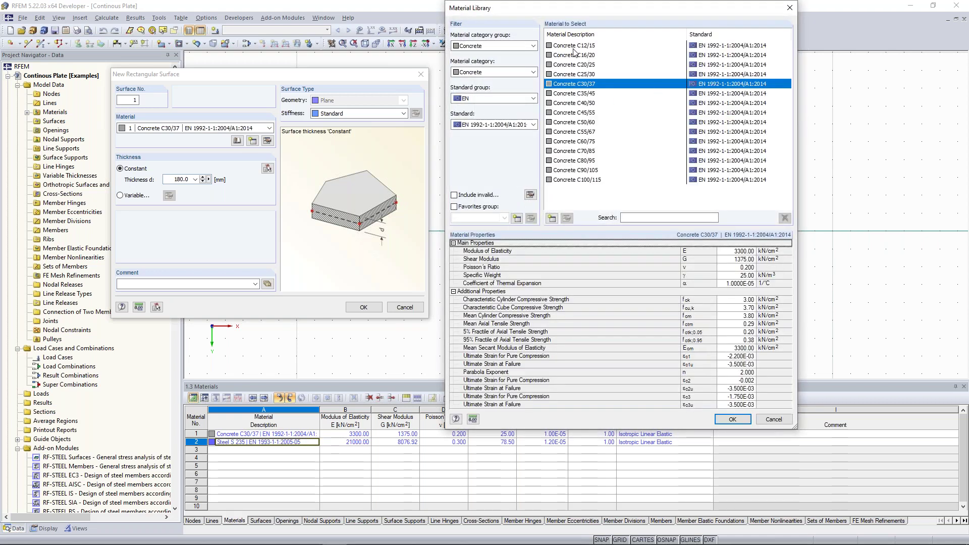
click(523, 47)
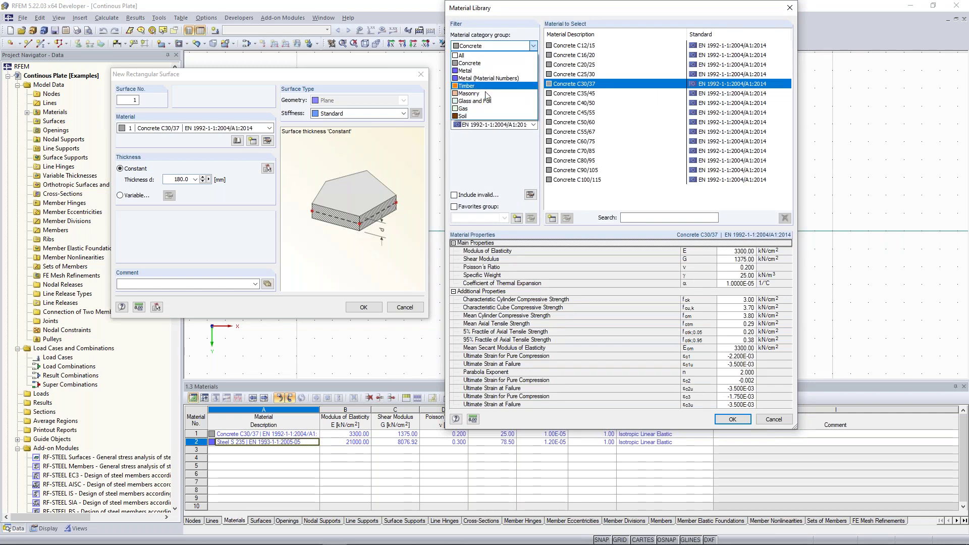
click(509, 63)
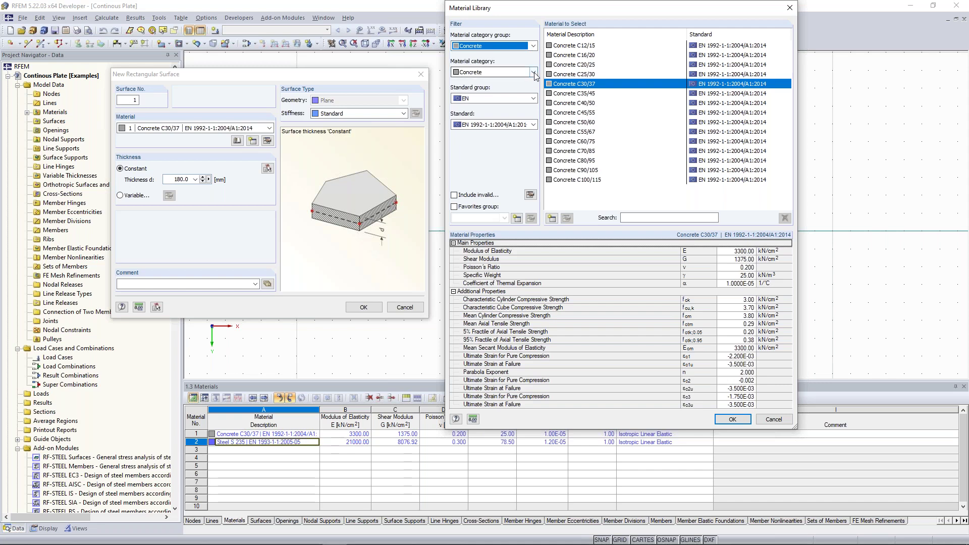
click(533, 72)
click(516, 91)
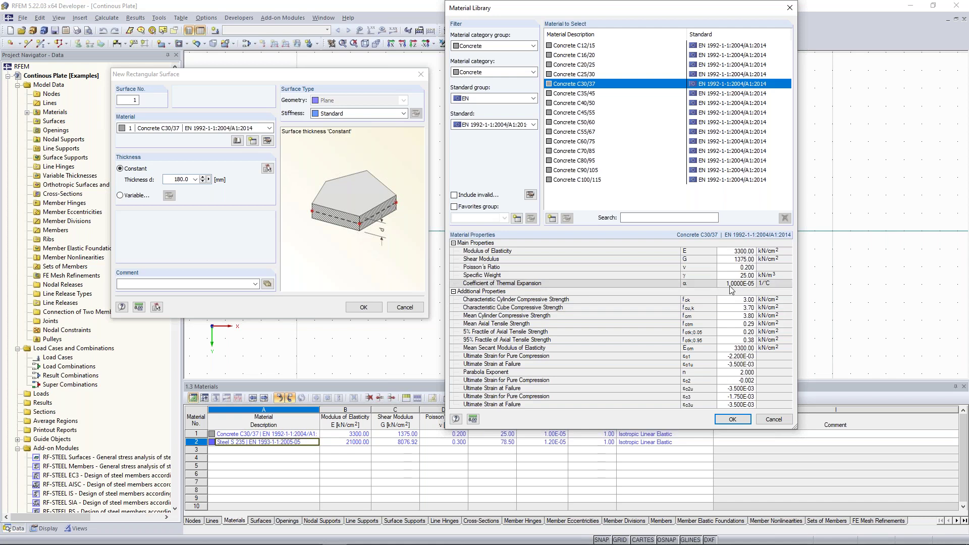
click(743, 421)
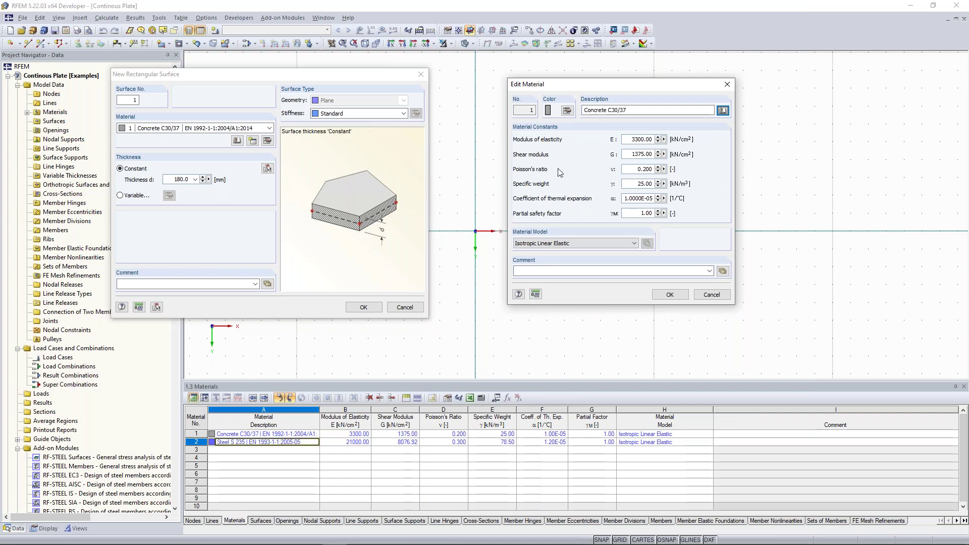
Set the Poisson's ratio of Concrete C30/37 to 0 and apply the edited material
double_click(639, 169)
text(0)
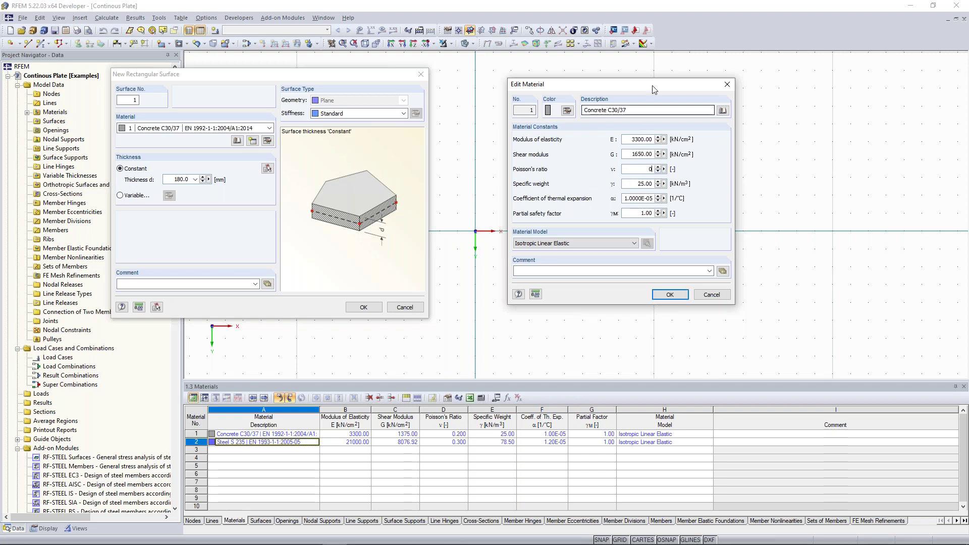
drag(632, 154, 651, 170)
click(629, 154)
drag(637, 170, 653, 169)
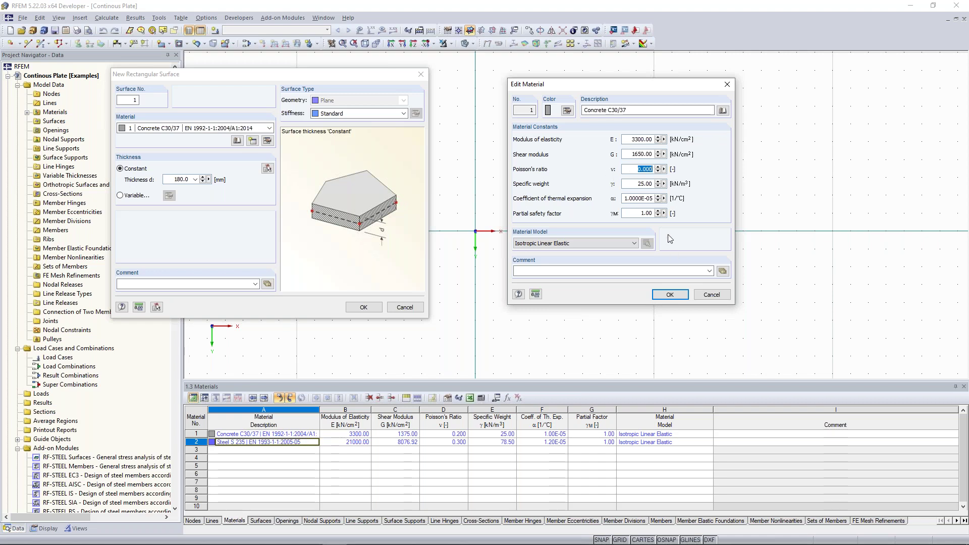
click(676, 297)
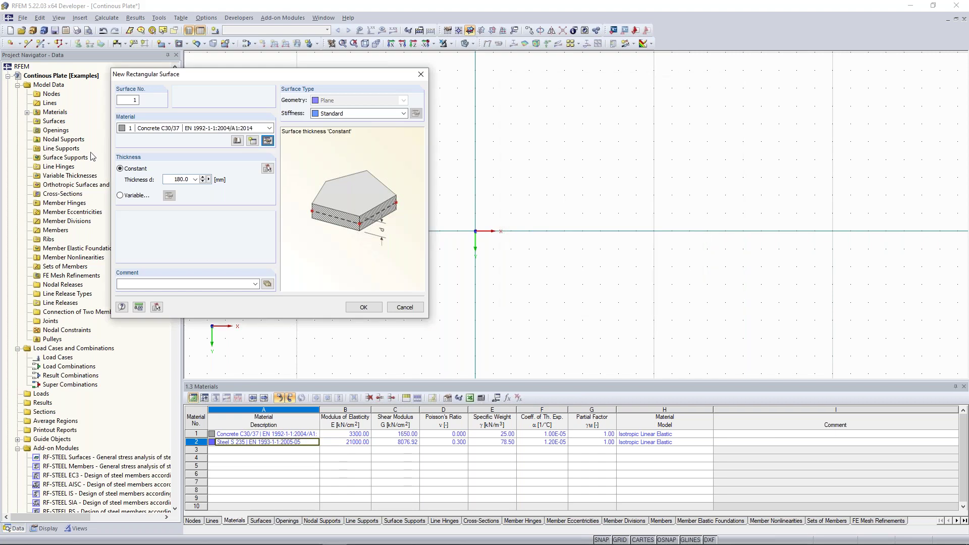
Set the new rectangular surface's constant thickness to 300 mm and accept its properties
drag(167, 180, 214, 180)
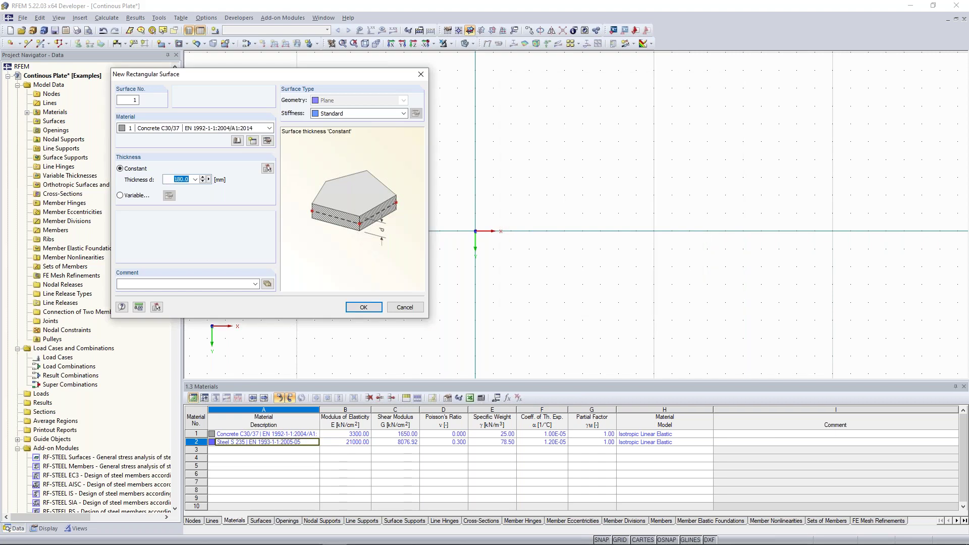
text(300)
click(364, 307)
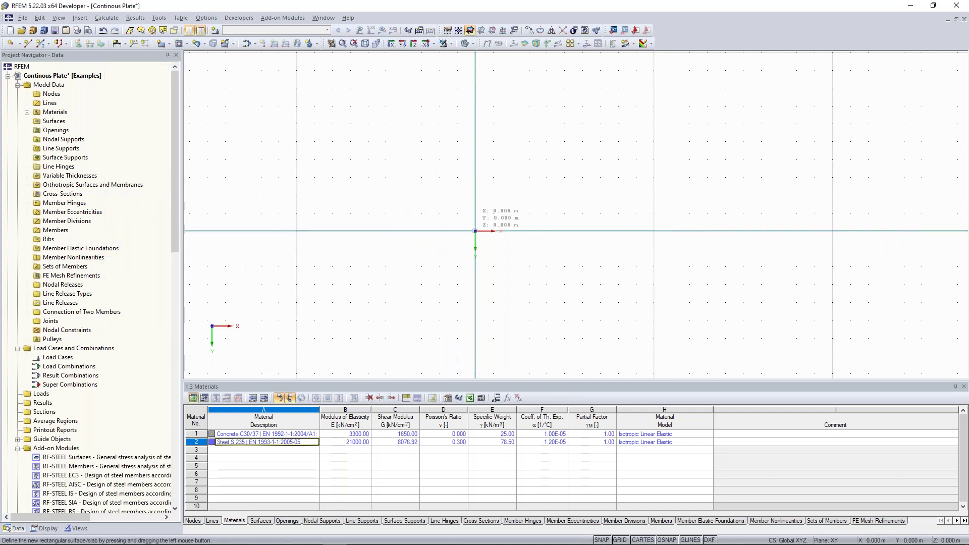
Draw the rectangular plate from the origin to X 10 m, Y -5 m, and finish the surface command
drag(475, 230, 653, 141)
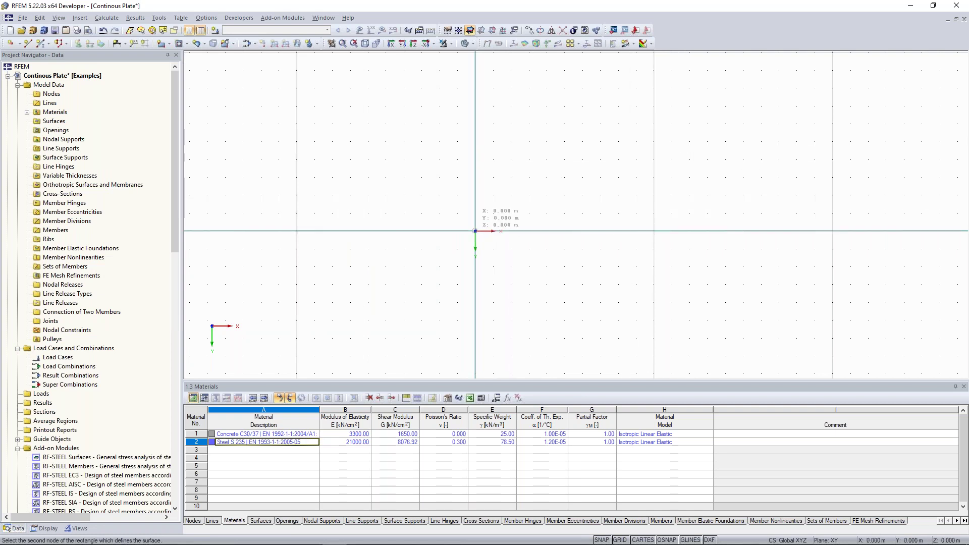
middle_drag(646, 219, 574, 247)
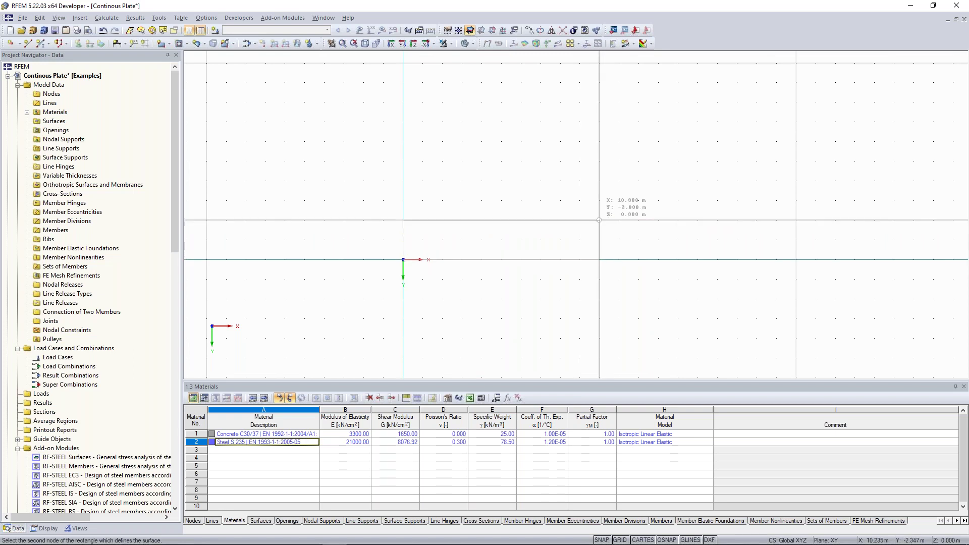
click(599, 161)
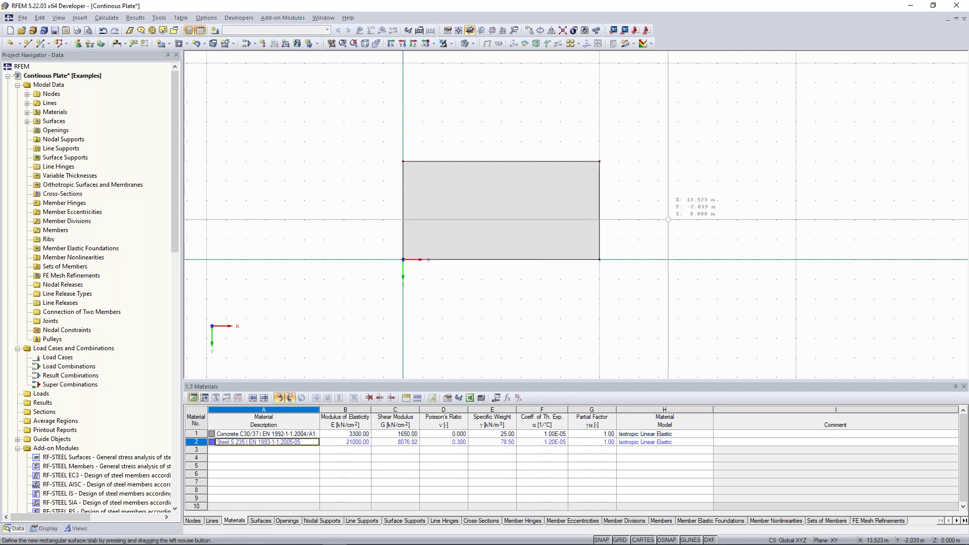
key(Escape)
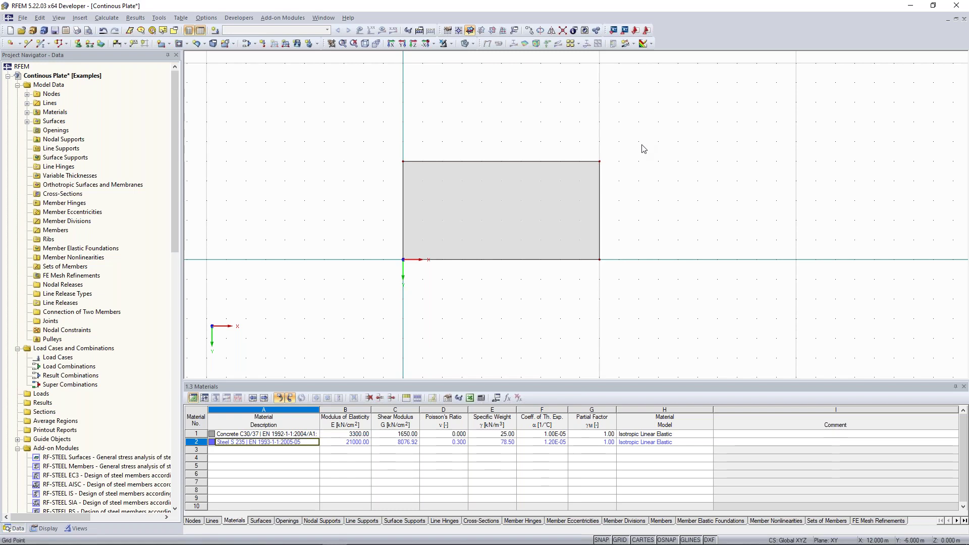
Draw a second rectangular plate from X 0 m, Y -10 m to X 10 m, Y -15 m, and finish the surface command
scroll(492, 118, down, 2)
middle_drag(492, 118, 503, 172)
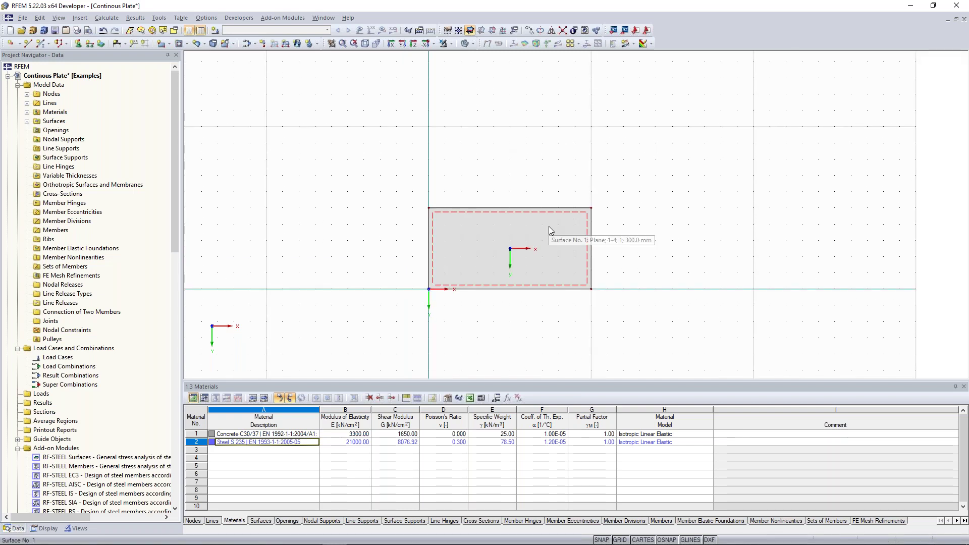
middle_drag(525, 145, 482, 168)
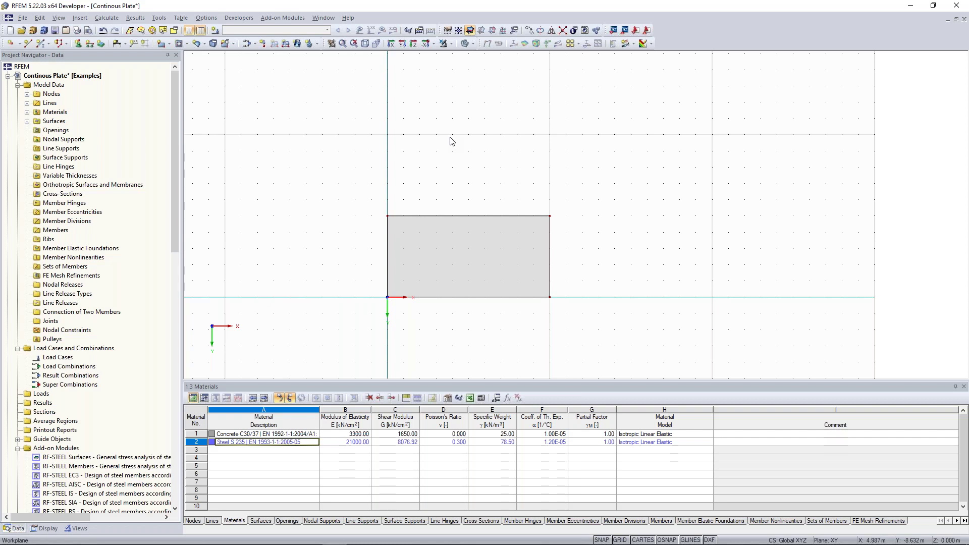
middle_drag(423, 191, 420, 241)
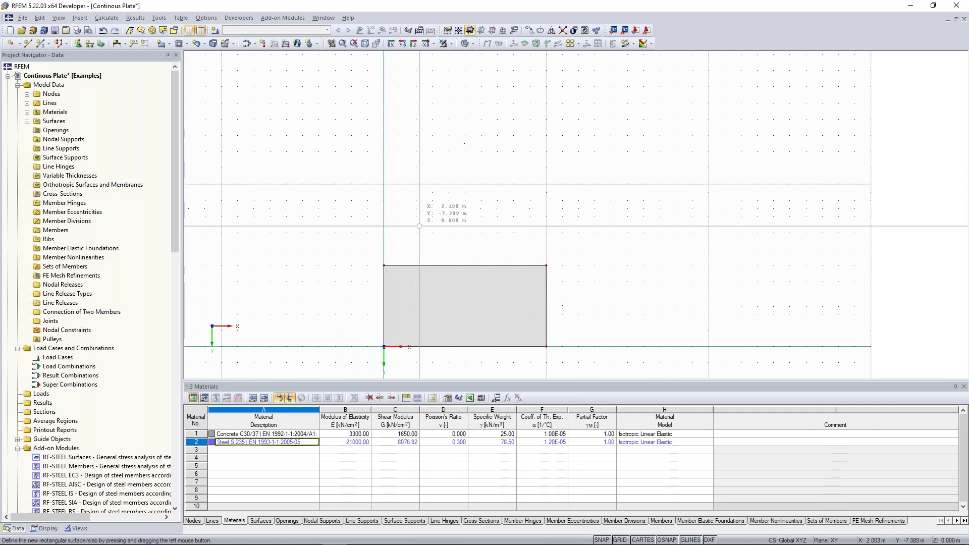
click(383, 183)
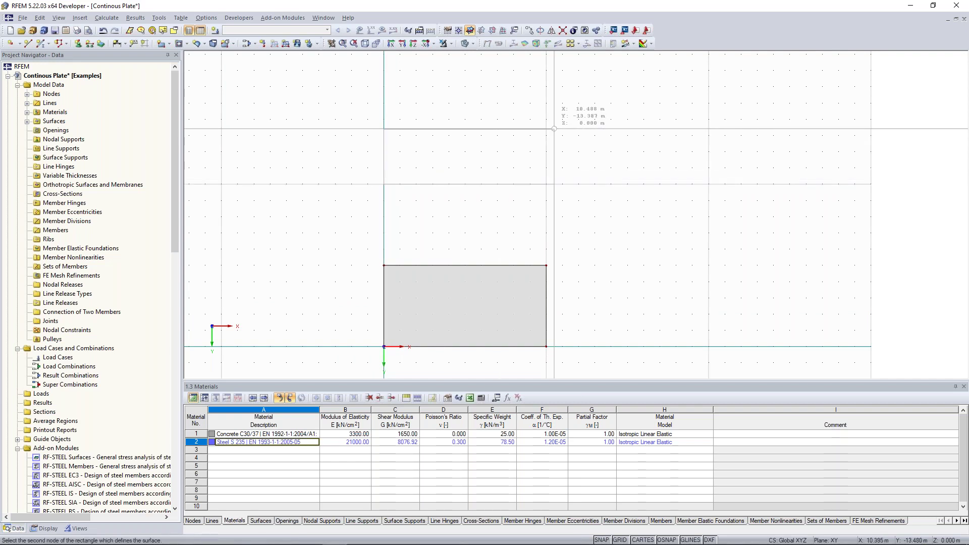
click(546, 103)
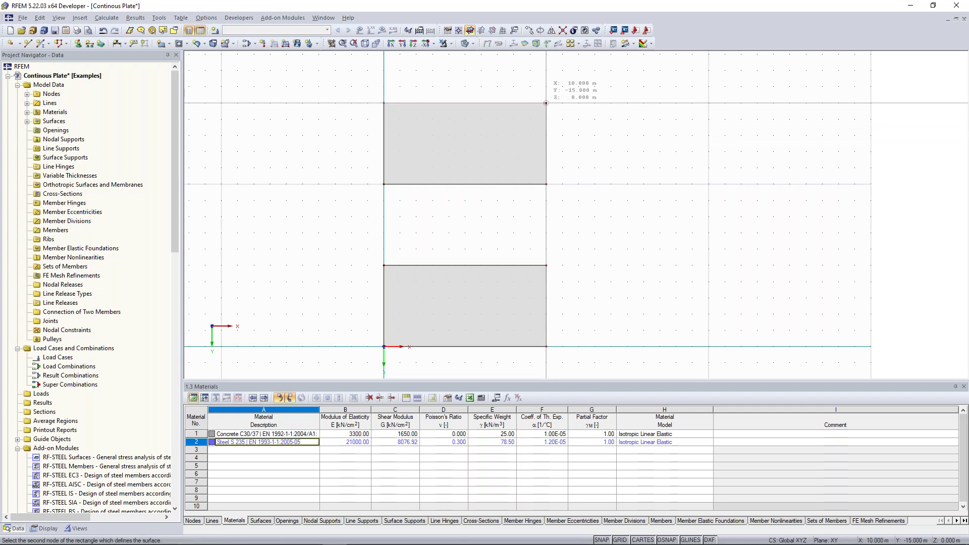
key(Escape)
Copy the second plate with its lines and nodes once, picking two points to define a displacement of dX 0 m and dY -10 m
scroll(605, 169, down, 1)
middle_drag(591, 81, 599, 175)
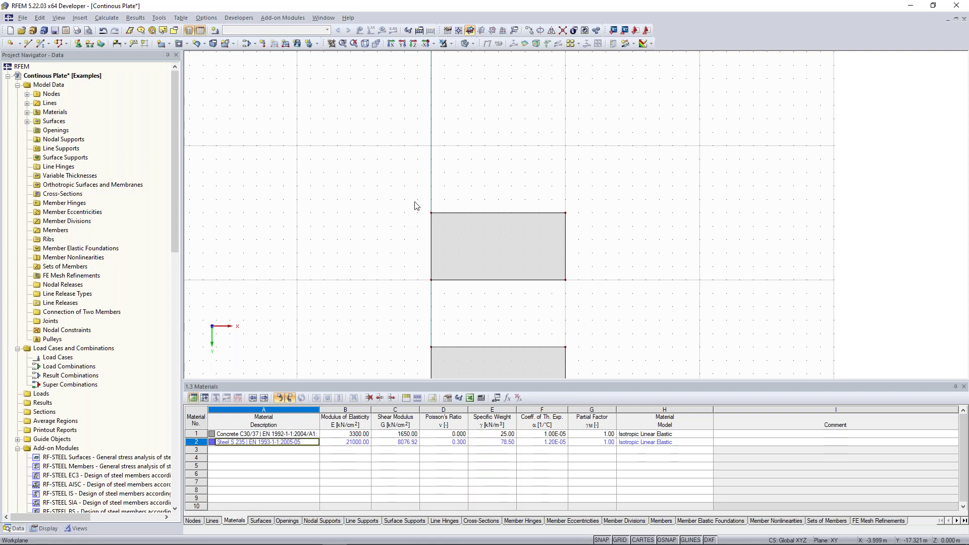
scroll(402, 200, up, 2)
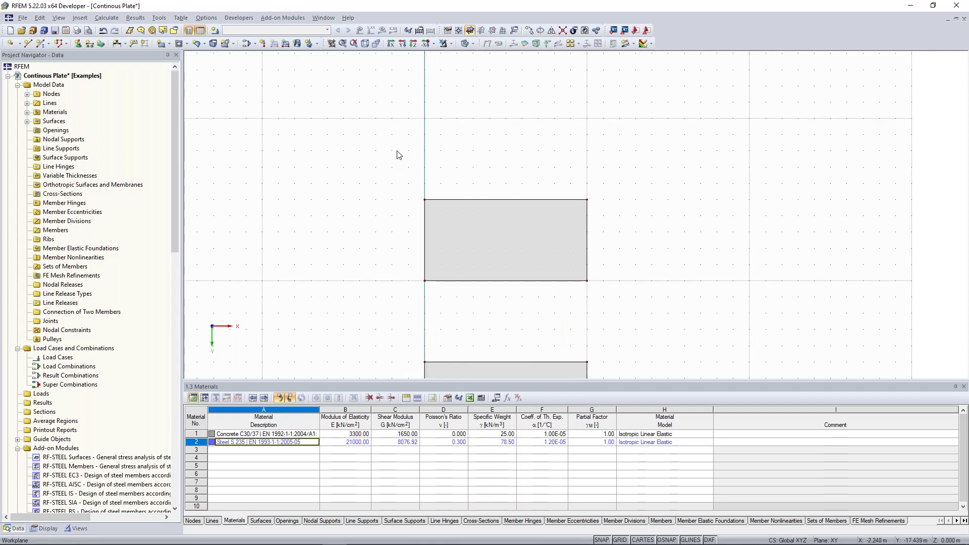
middle_drag(399, 154, 379, 135)
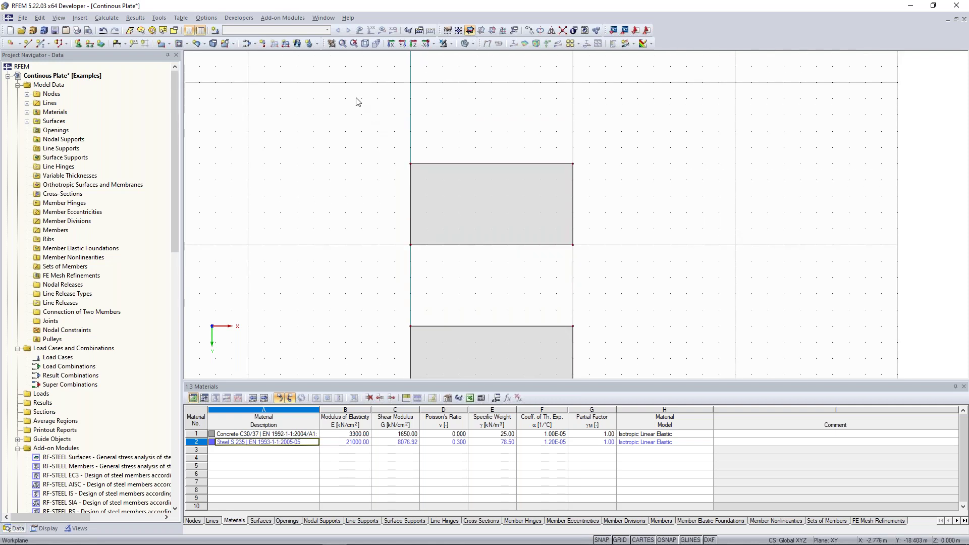
drag(343, 94, 662, 296)
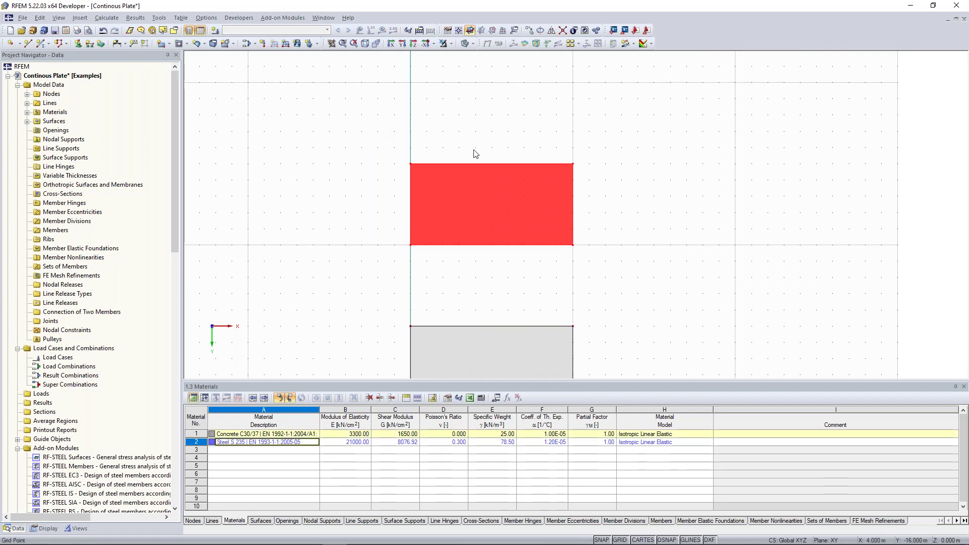
click(491, 196)
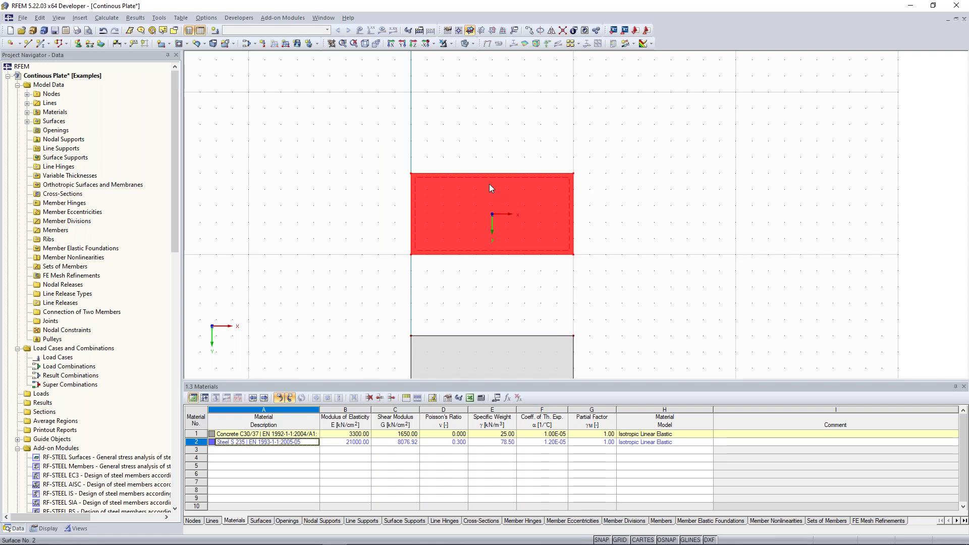
right_click(489, 185)
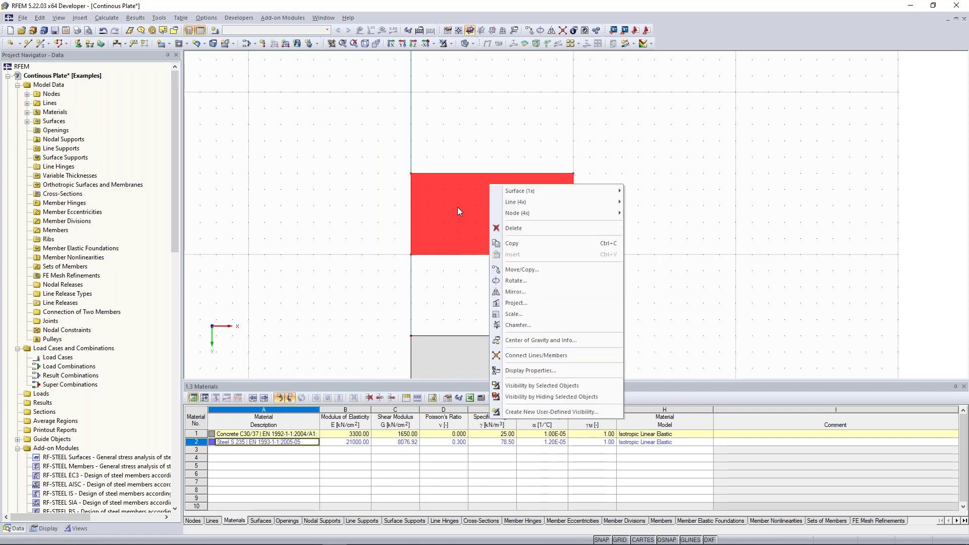
click(564, 275)
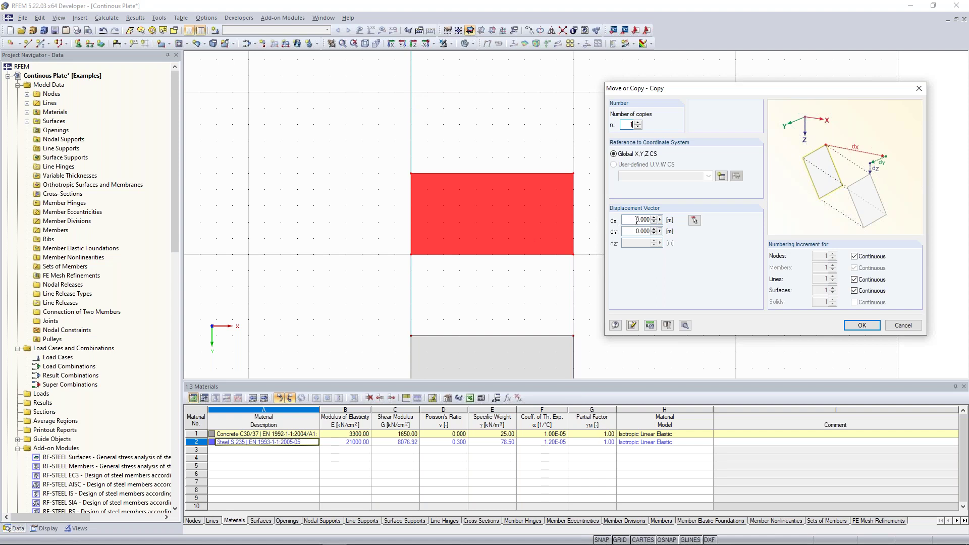
click(630, 233)
click(628, 218)
click(694, 220)
click(415, 255)
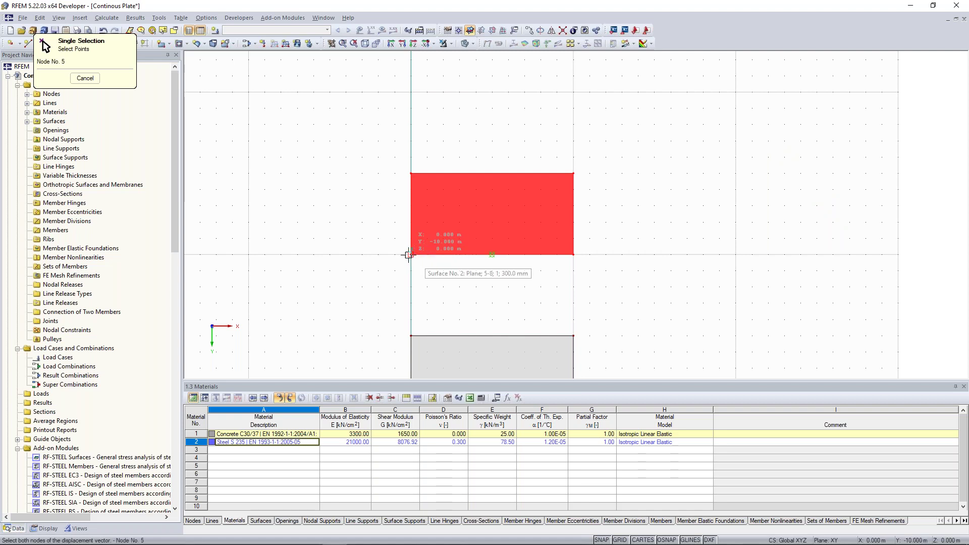
click(410, 91)
double_click(629, 234)
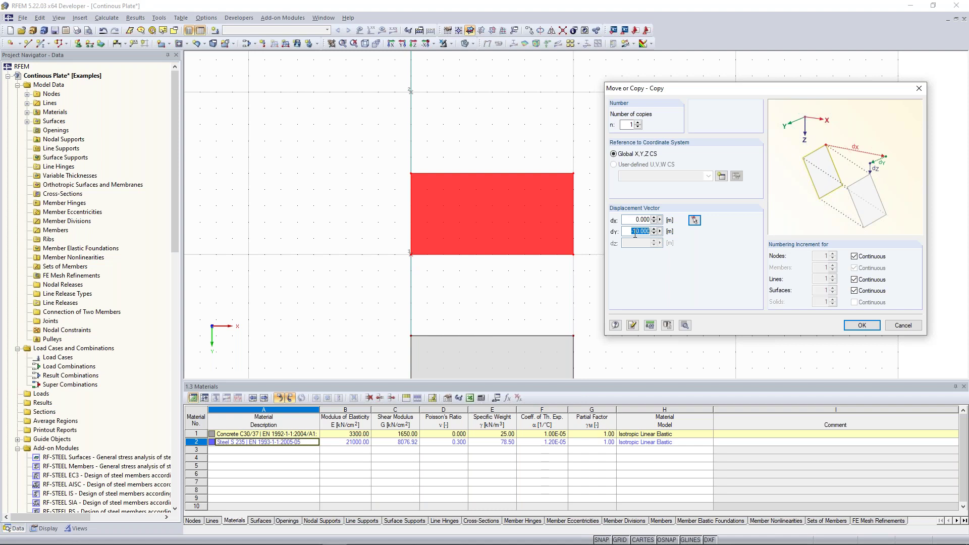
click(635, 234)
click(862, 327)
Try window selection around all three plates and clear the selection
scroll(693, 205, down, 5)
middle_drag(692, 208, 676, 201)
scroll(676, 200, up, 2)
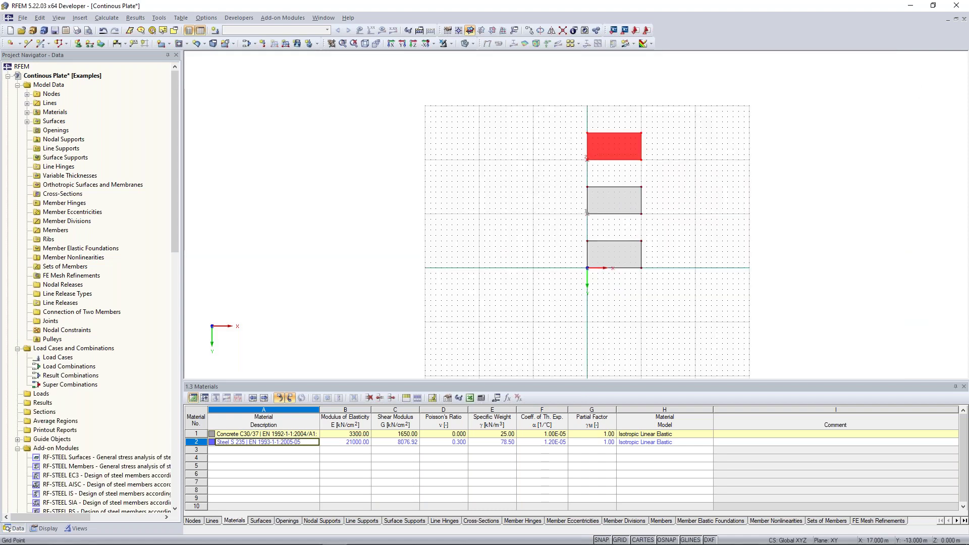
scroll(676, 200, up, 1)
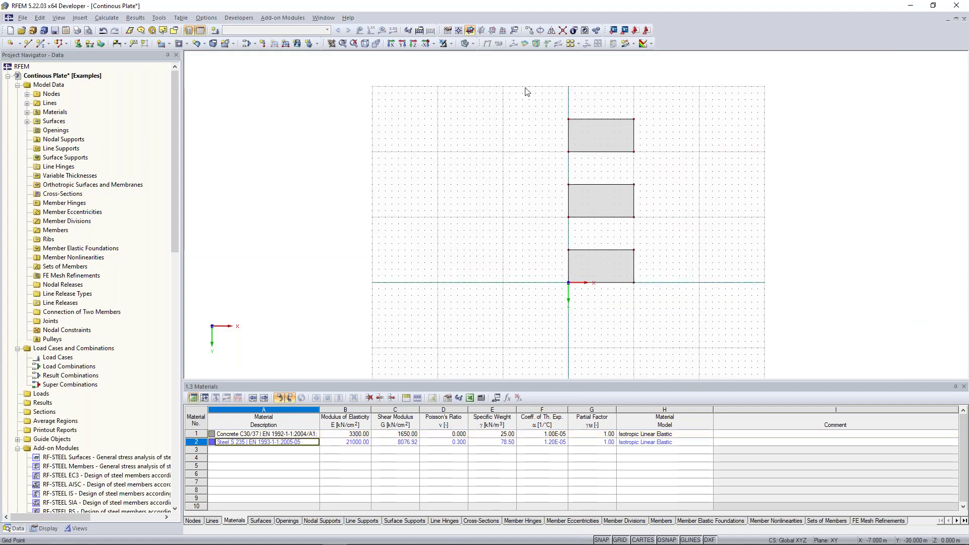
drag(525, 87, 682, 315)
click(578, 153)
drag(533, 91, 684, 307)
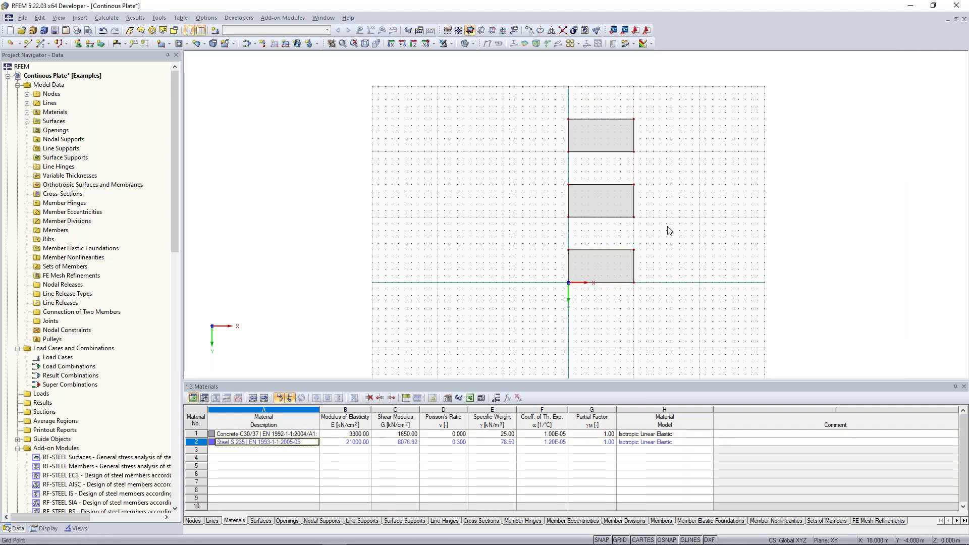
scroll(612, 183, up, 1)
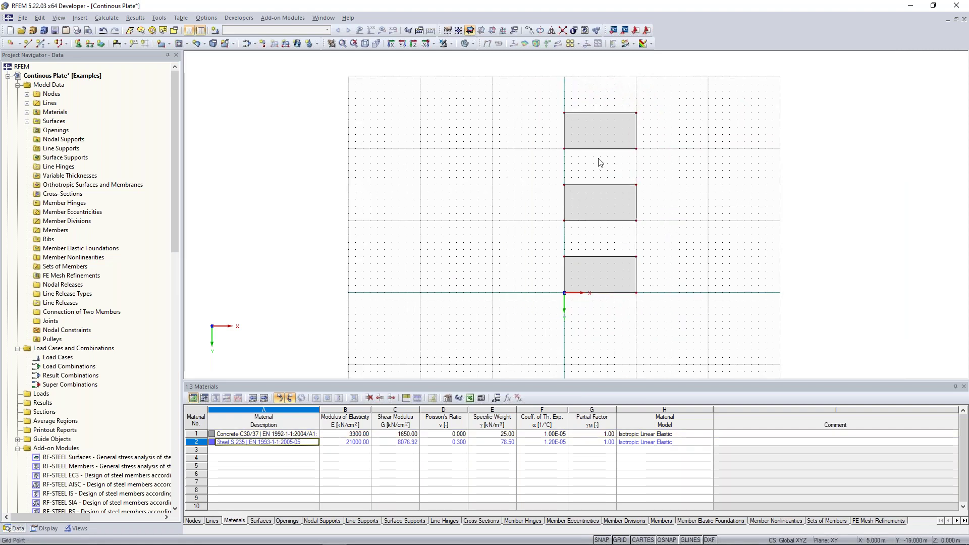
middle_drag(600, 178, 589, 179)
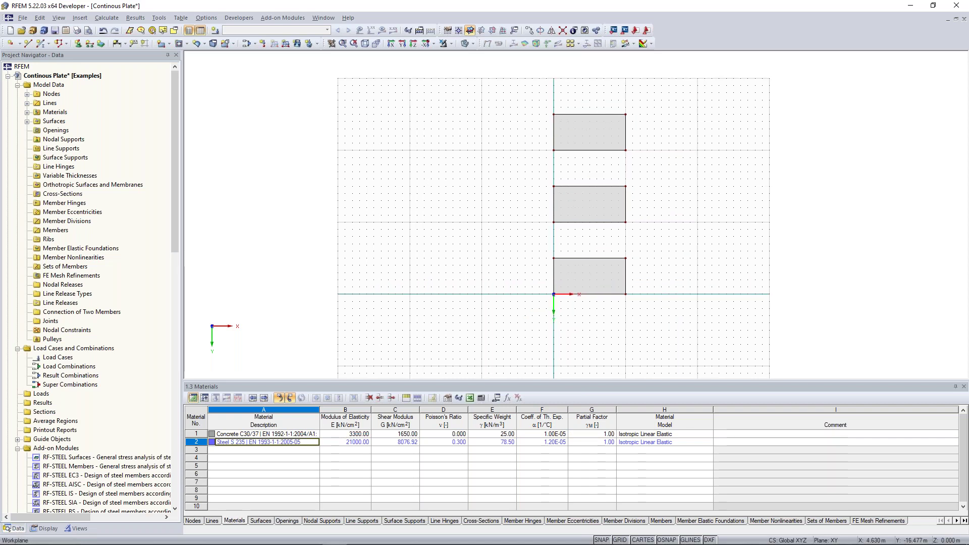
middle_drag(541, 112, 522, 94)
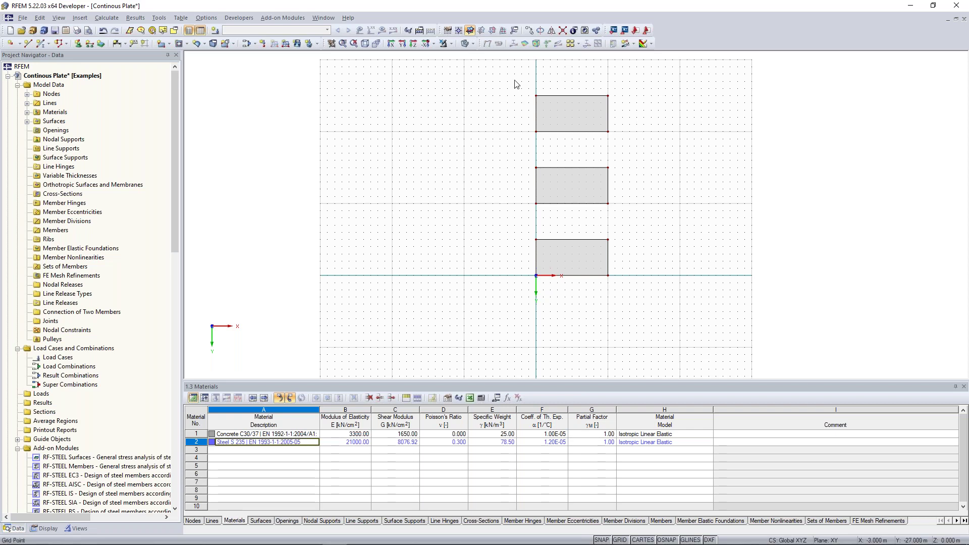
drag(515, 85, 647, 314)
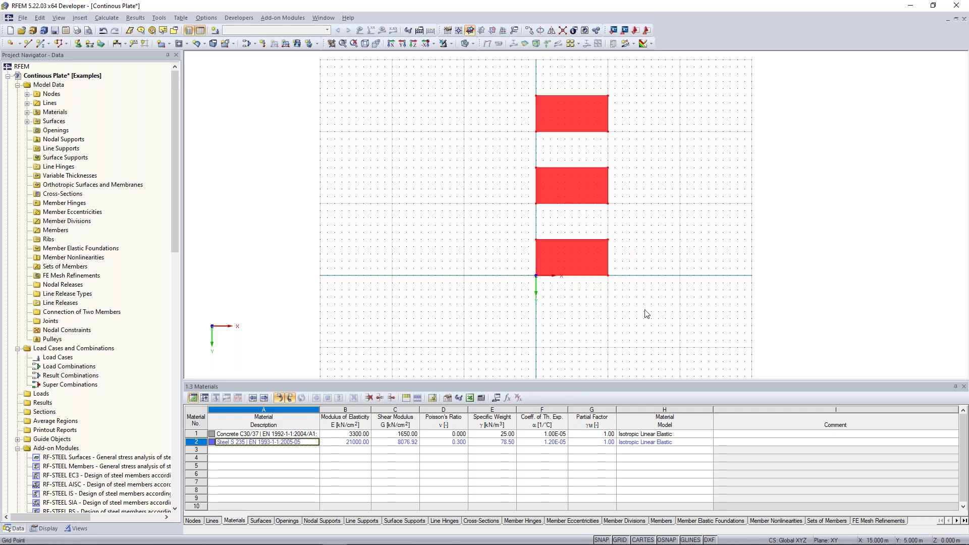
click(670, 243)
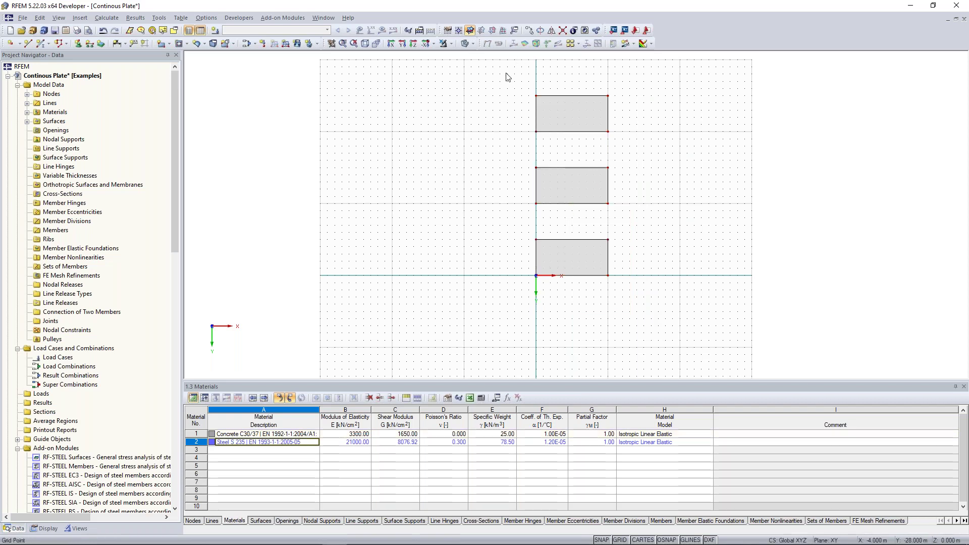
Select all three plates and move them 10 m in positive Y, placing the middle plate's lower-left corner on the origin
drag(546, 114, 642, 316)
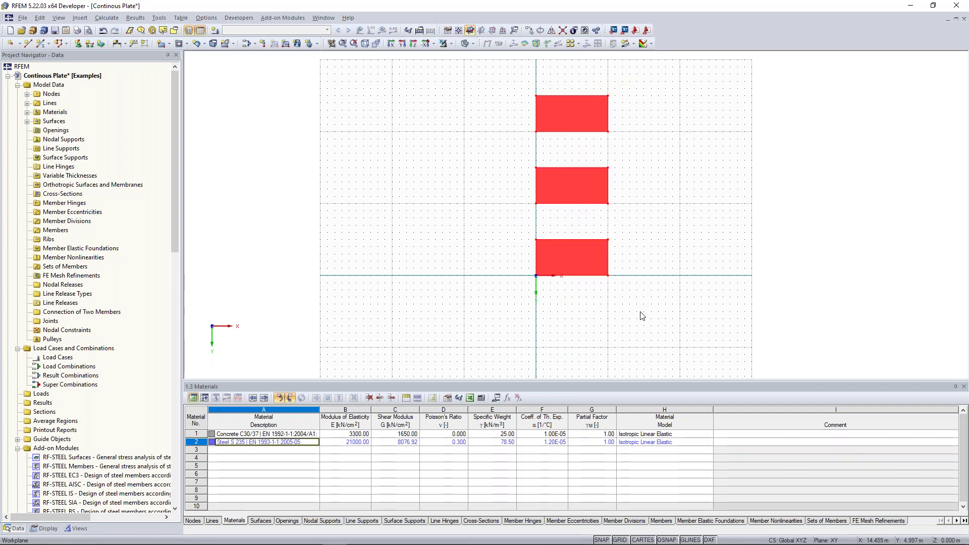
middle_drag(640, 233, 639, 171)
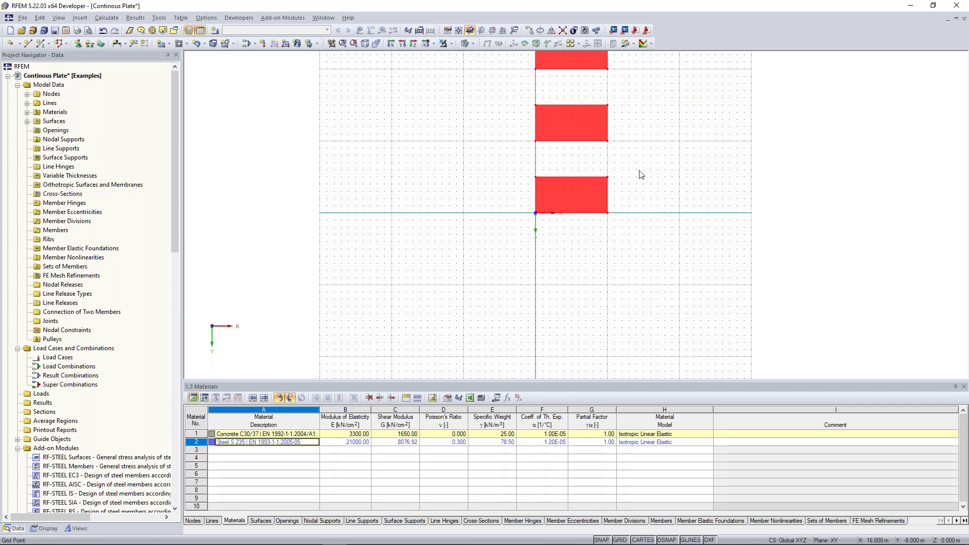
drag(515, 173, 501, 258)
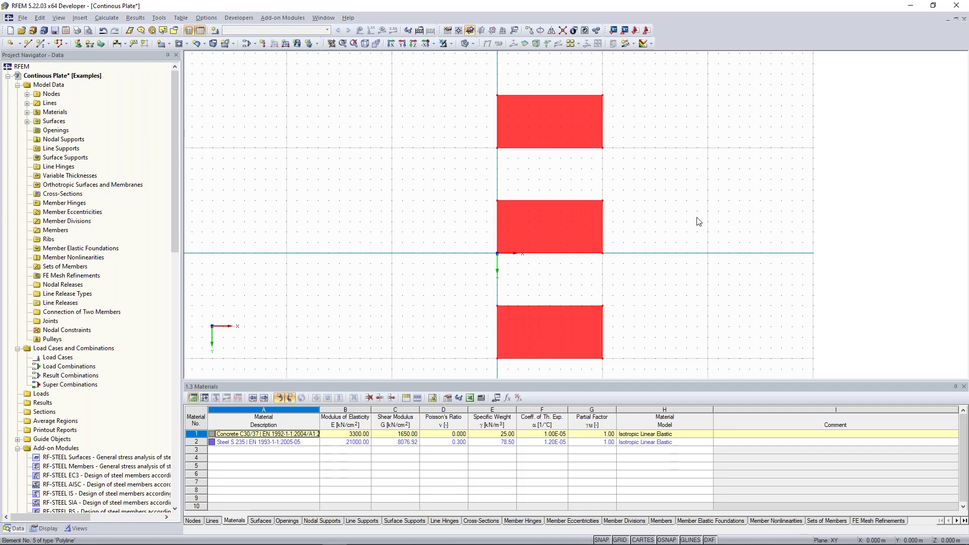
click(690, 191)
Start a new Beam member and open the definition of a new cross-section for its member start
scroll(691, 191, down, 5)
middle_drag(676, 193, 623, 177)
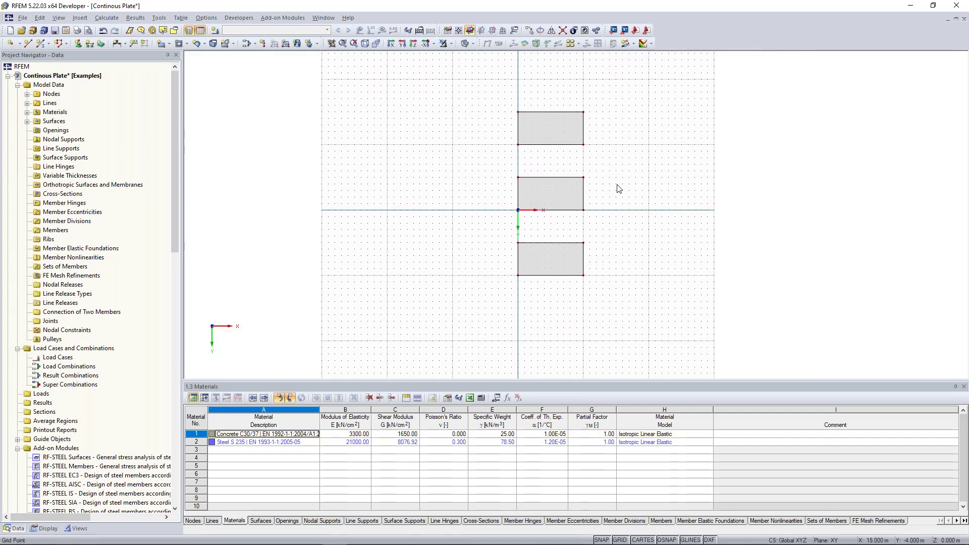
middle_drag(635, 128, 607, 152)
scroll(560, 115, up, 2)
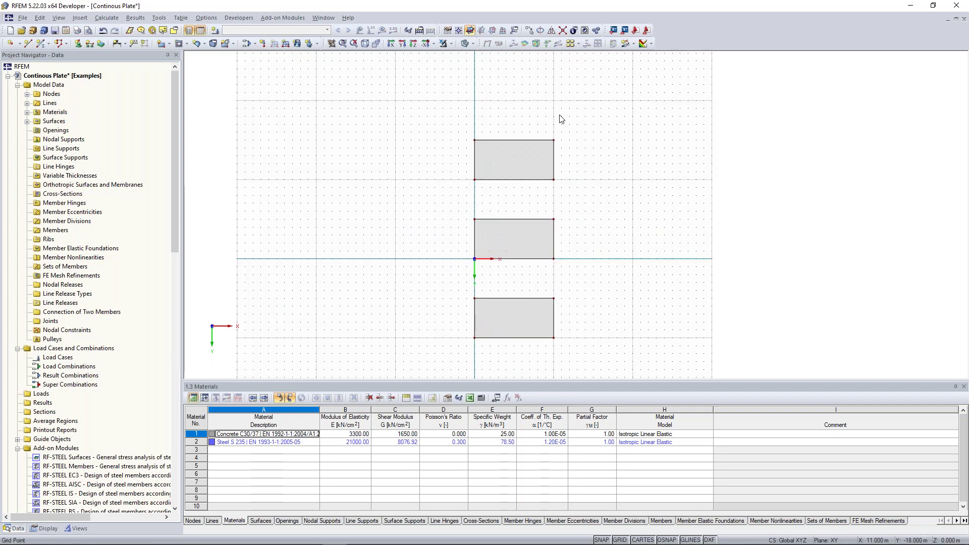
scroll(562, 120, up, 2)
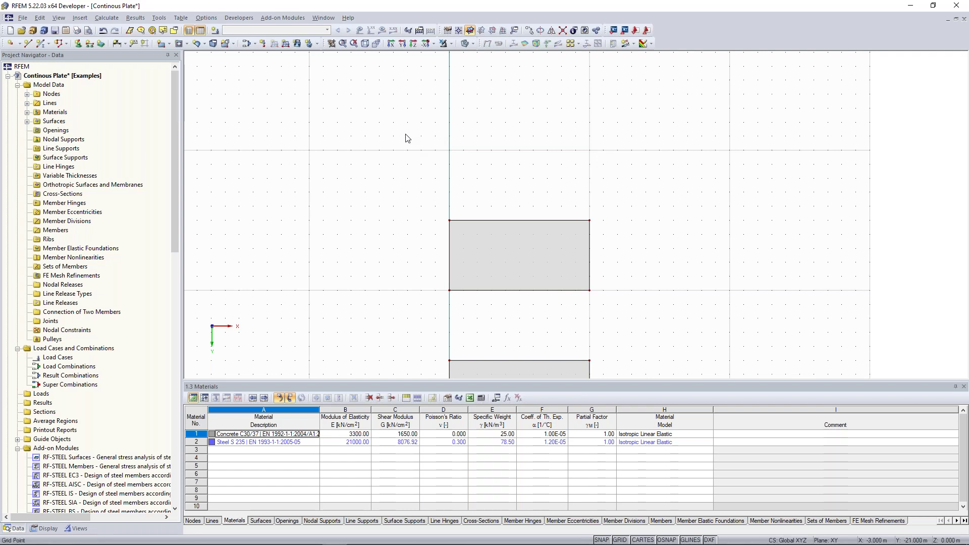
click(40, 44)
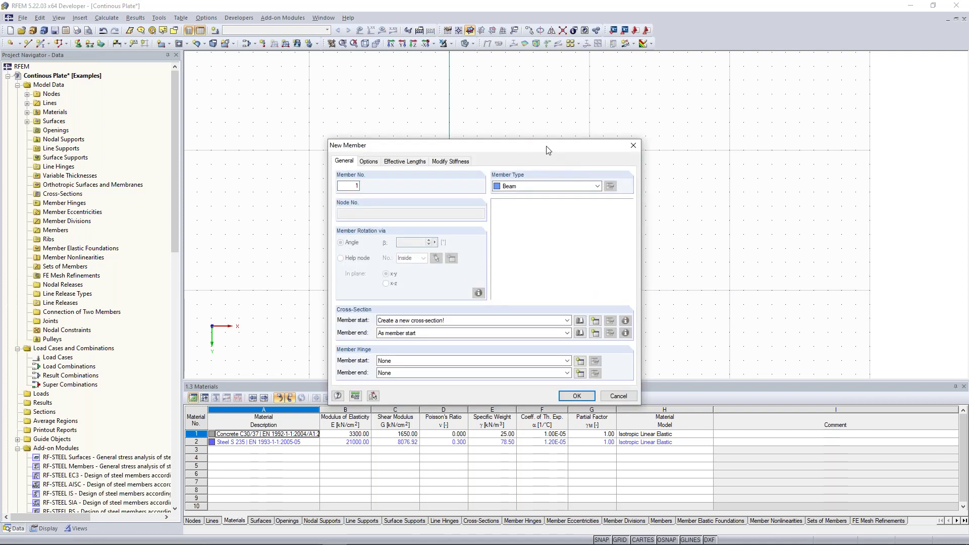
drag(409, 126, 285, 55)
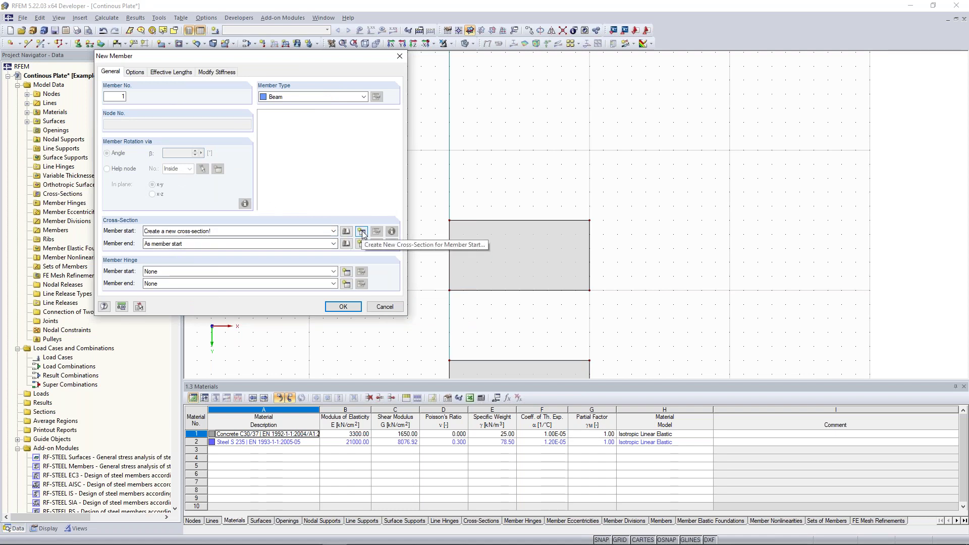
click(362, 232)
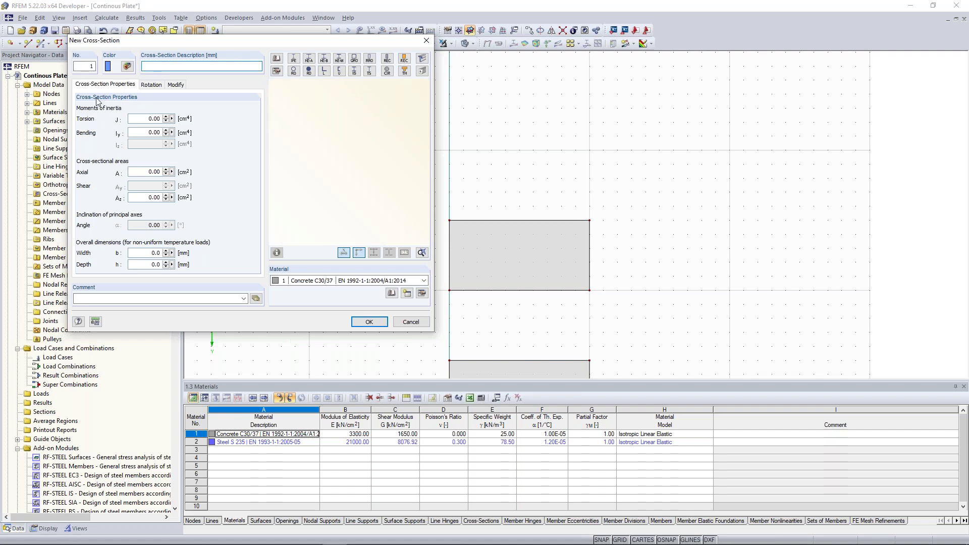
drag(142, 120, 169, 136)
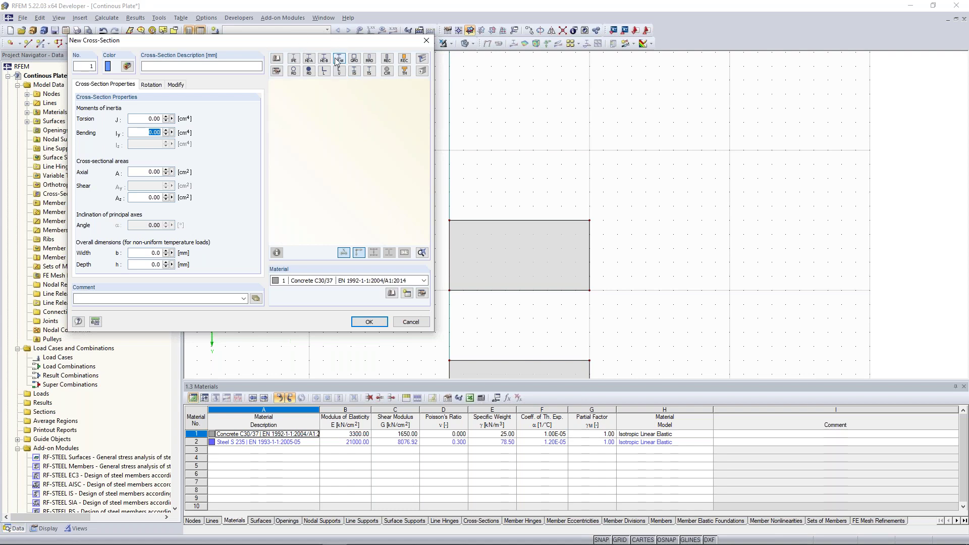
Choose a solid rectangular cross-section in Concrete C30/37 and set its width b to 1000 mm and height h to 300 mm
click(389, 63)
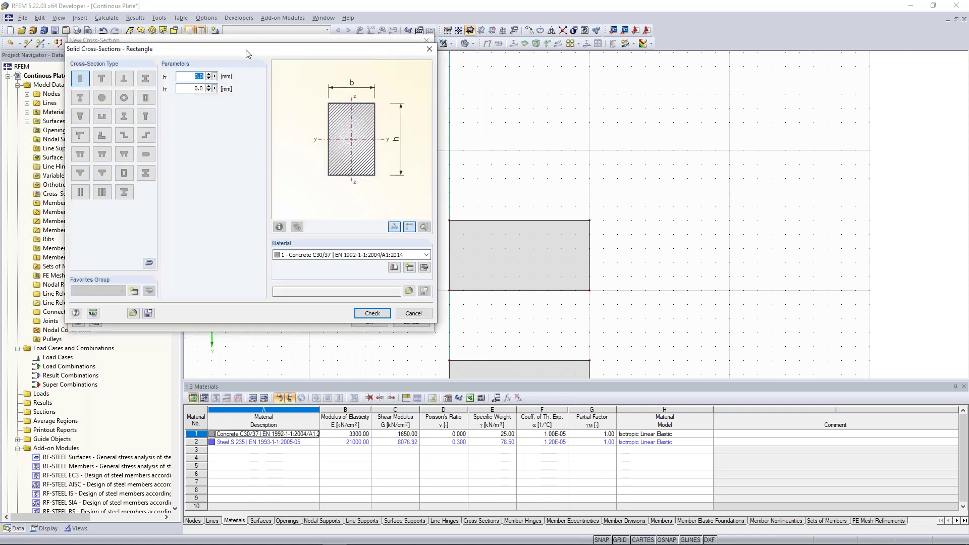
drag(252, 49, 651, 58)
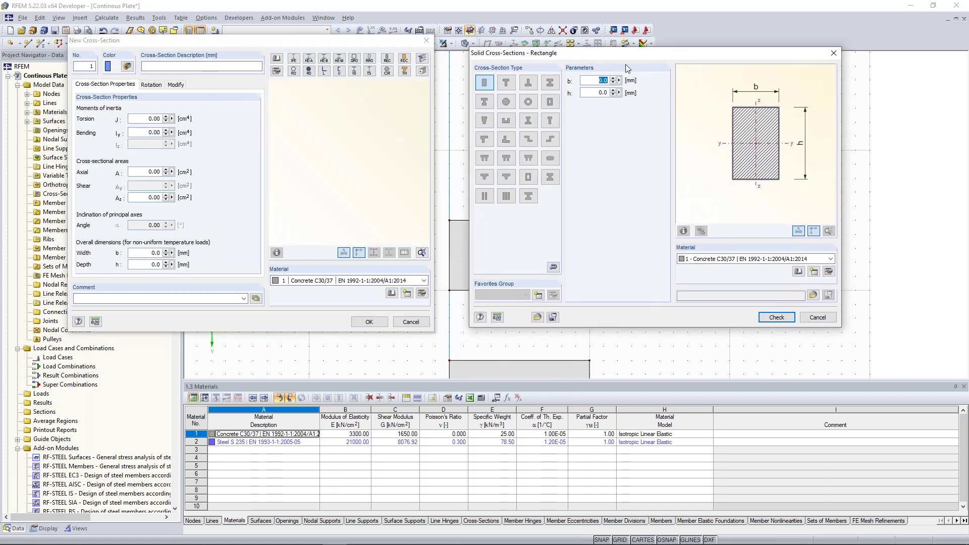
click(597, 81)
double_click(595, 81)
text(1000)
click(611, 92)
text(300)
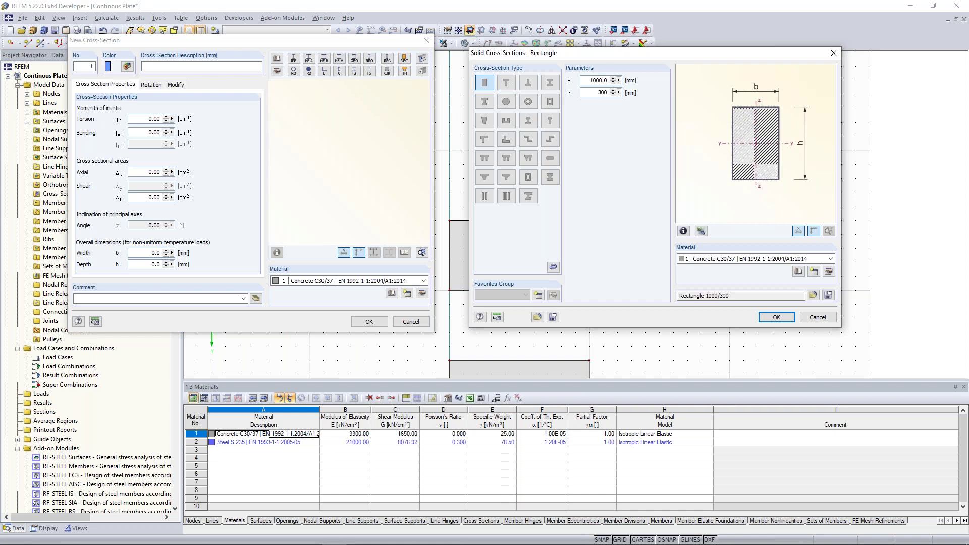
Confirm the Rectangle 1000/300 cross-section with Concrete C30/37 and accept the new Beam member's settings
click(722, 262)
click(723, 262)
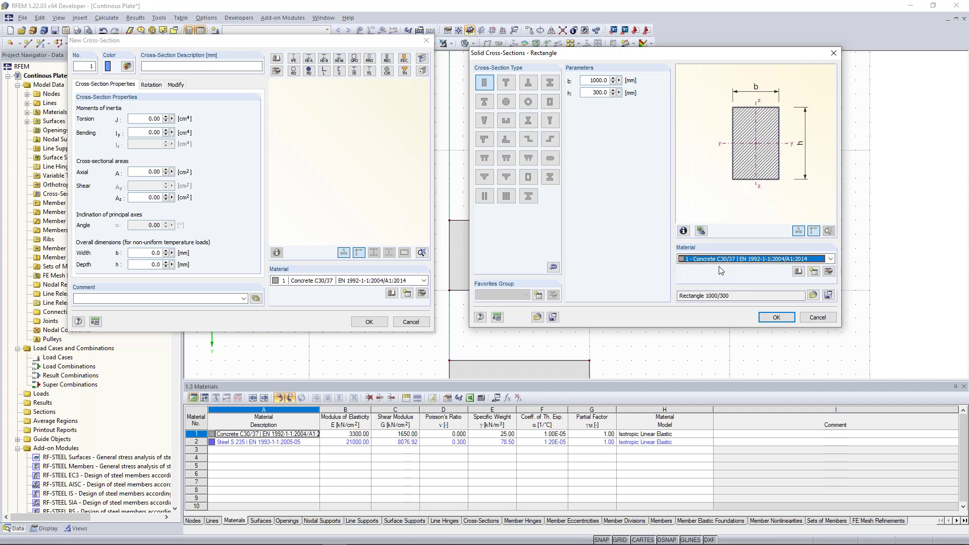
click(776, 318)
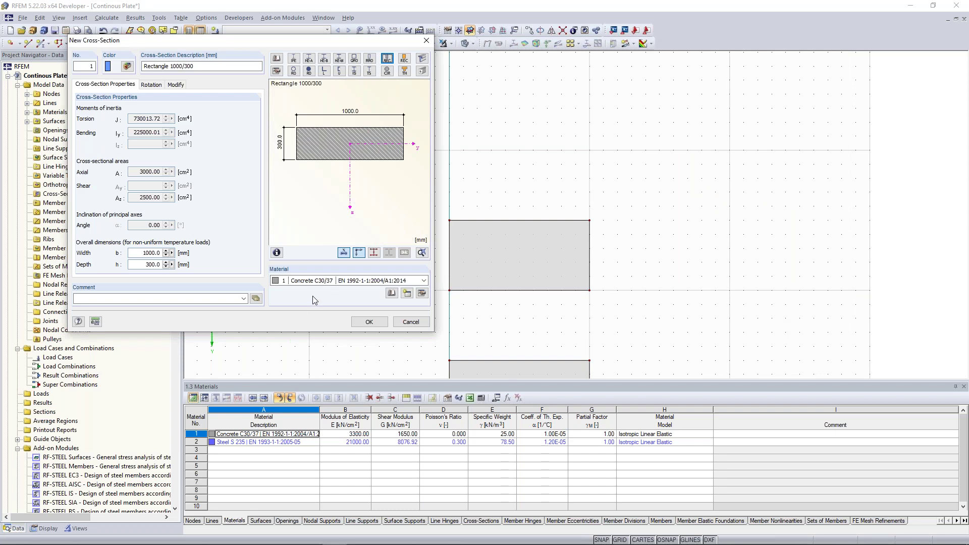
click(369, 323)
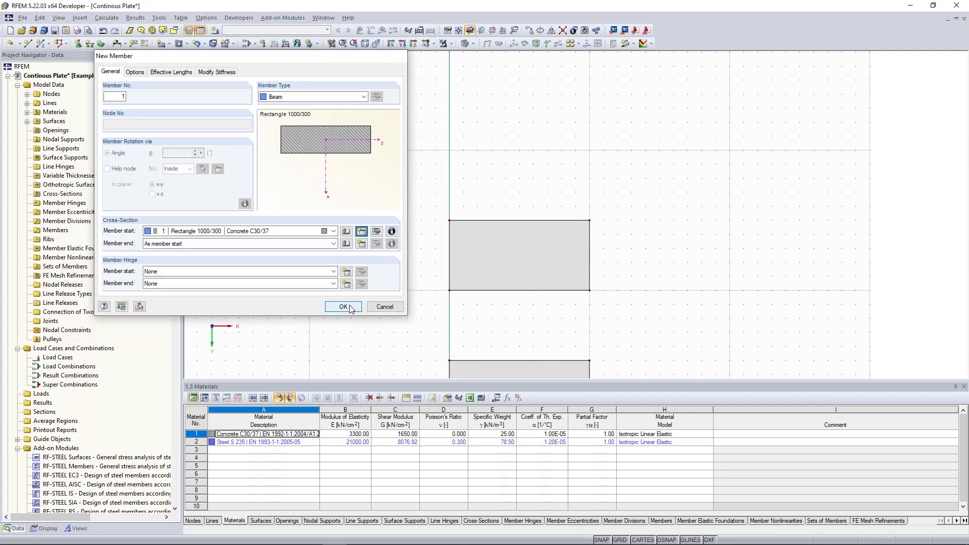
click(352, 309)
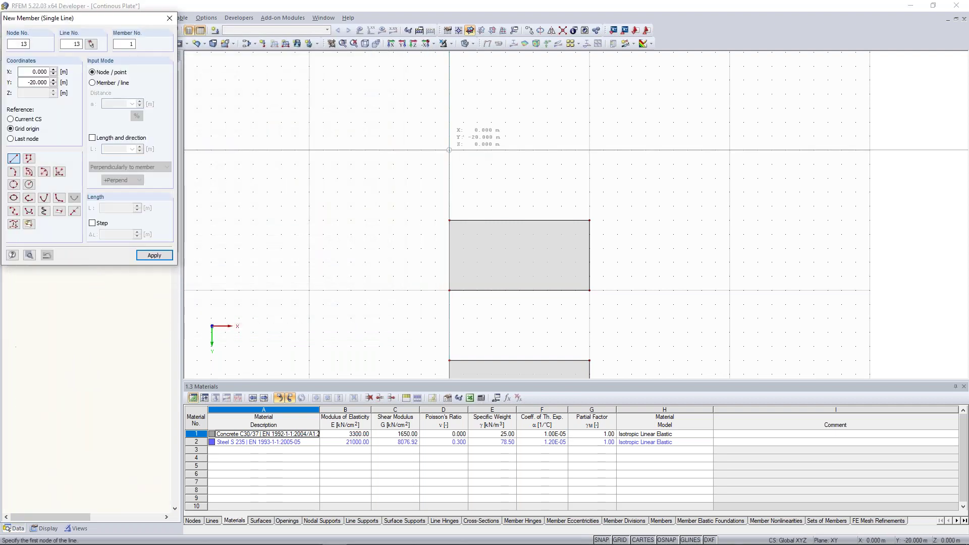
Place the beam member parallel to the X-axis from X 0, Y -20 m, ending in line with the plates' far edges, 10 m long
click(449, 150)
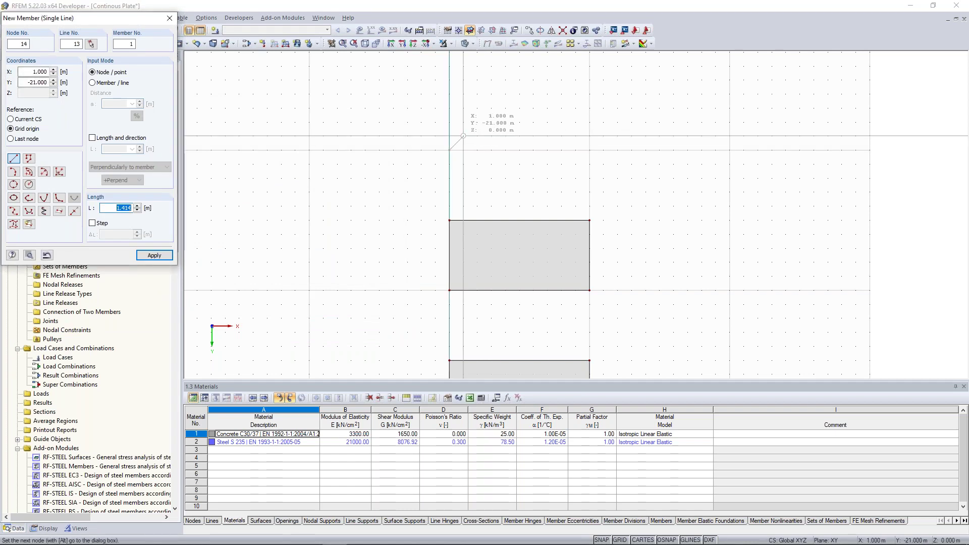
scroll(448, 144, up, 2)
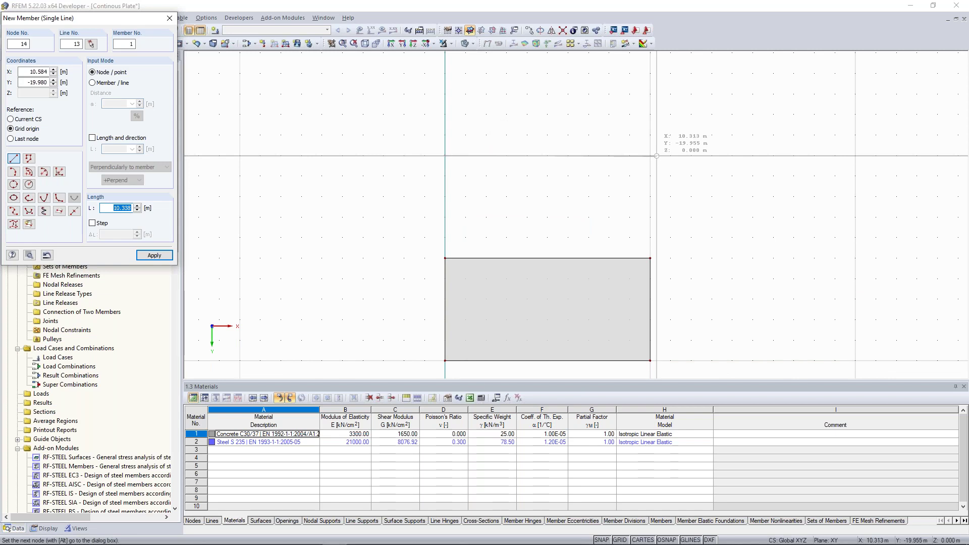
click(658, 156)
key(Escape)
scroll(682, 196, down, 2)
scroll(665, 252, down, 2)
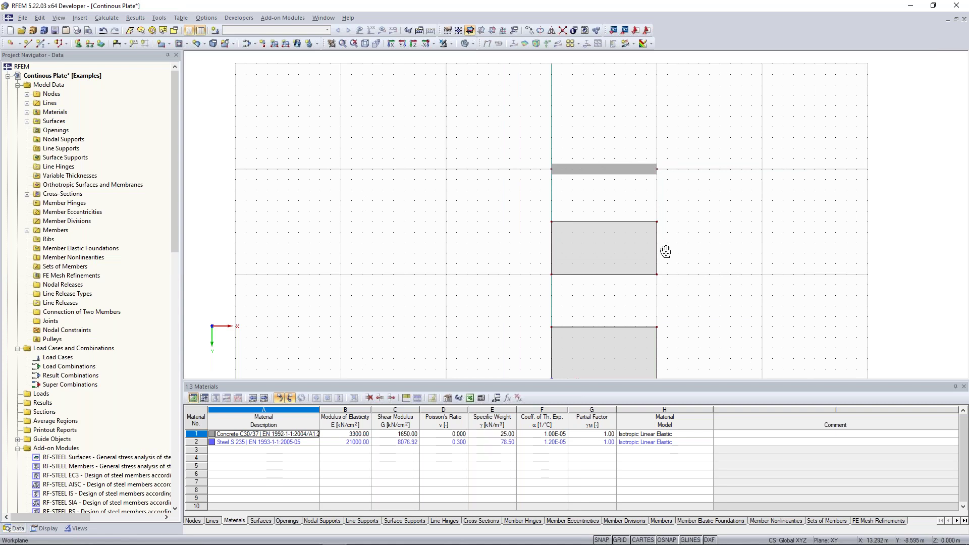
Examine the beam and the three plates together in a 3D view of the model
middle_drag(665, 251, 637, 204)
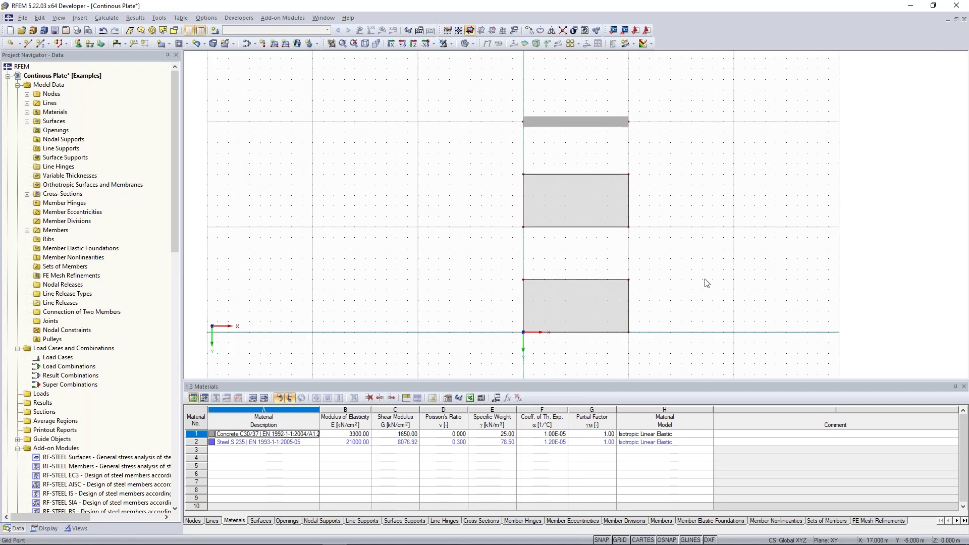
ctrl+middle_drag(700, 291, 601, 91)
middle_drag(525, 203, 558, 139)
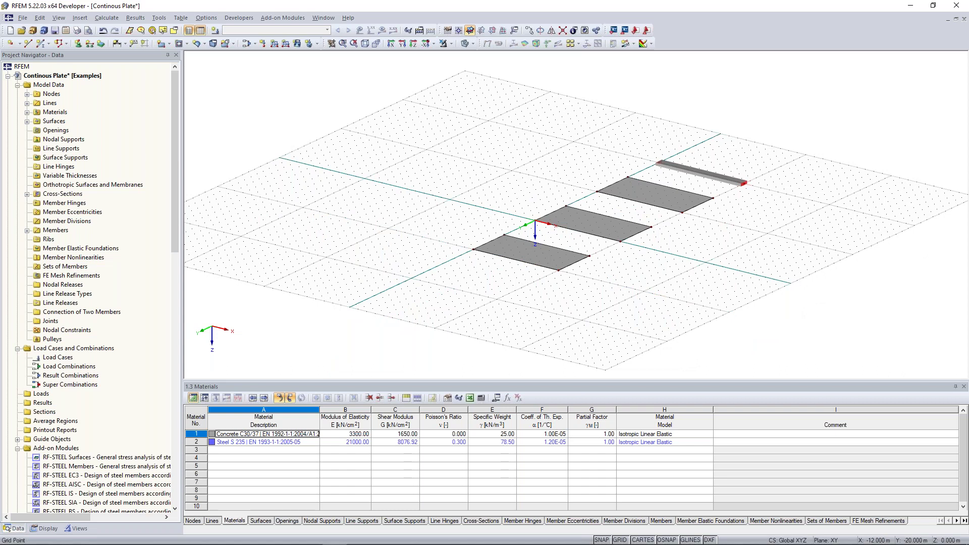
scroll(511, 137, up, 2)
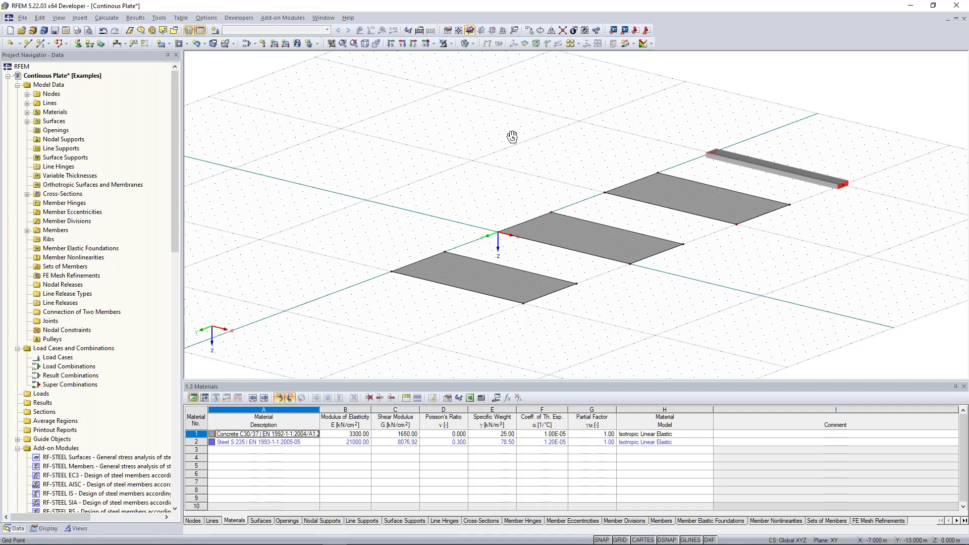
ctrl+middle_drag(512, 136, 515, 135)
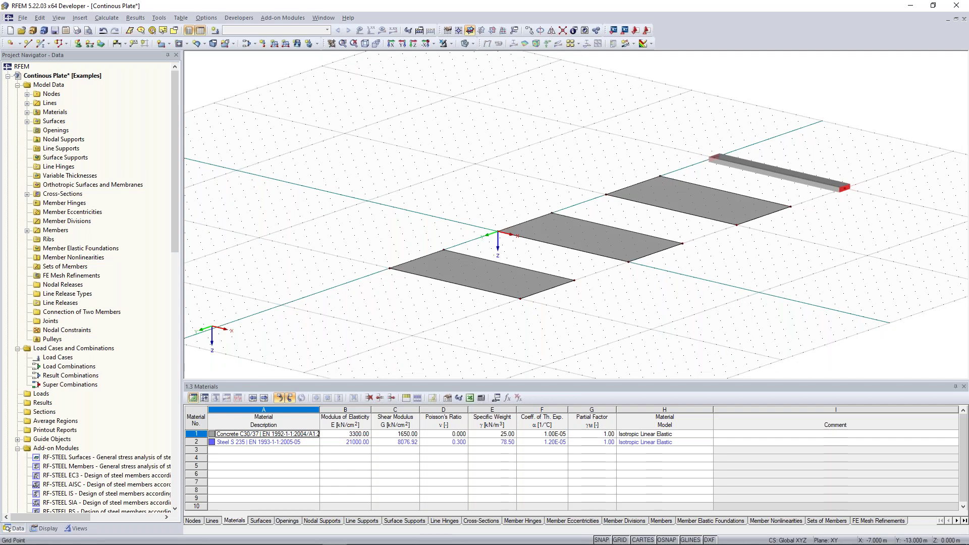
ctrl+middle_drag(706, 195, 722, 188)
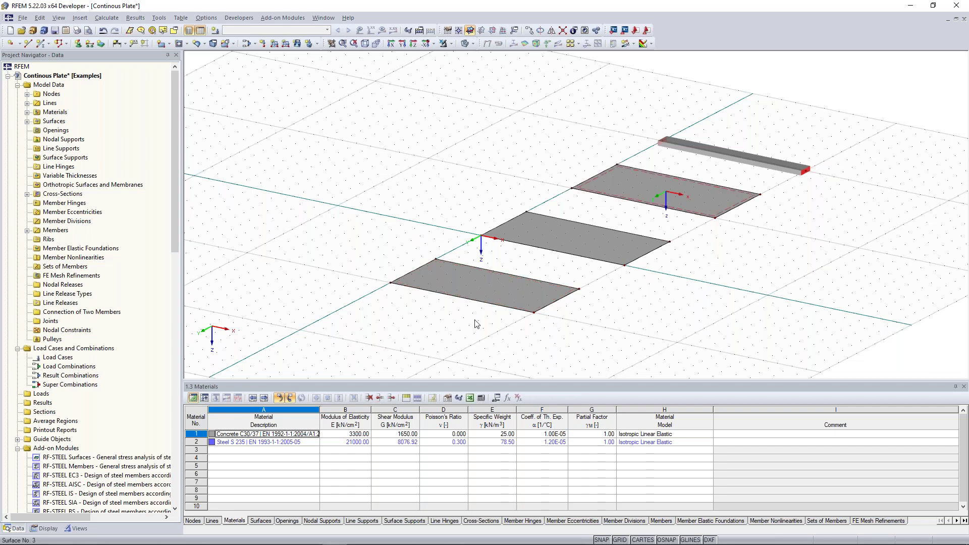
ctrl+middle_drag(606, 248, 555, 272)
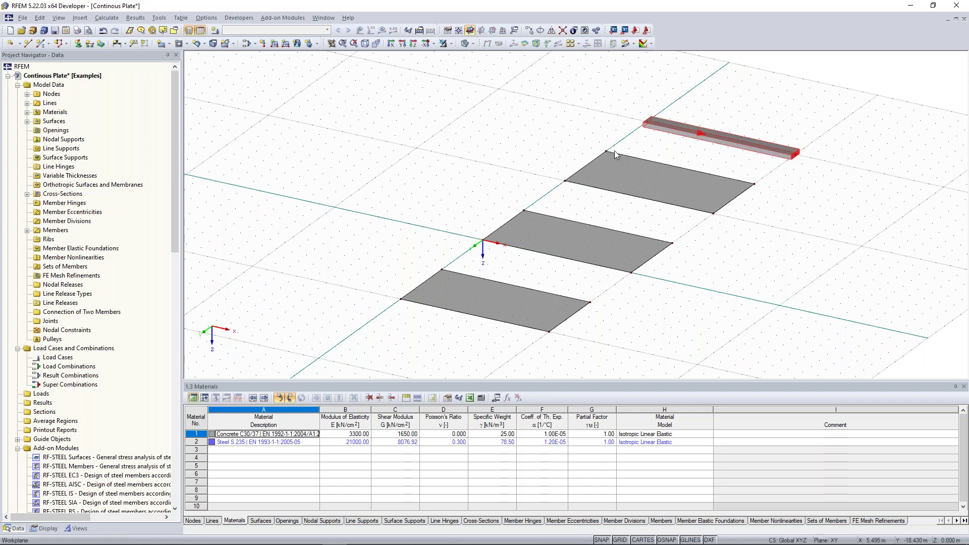
middle_drag(424, 218, 507, 281)
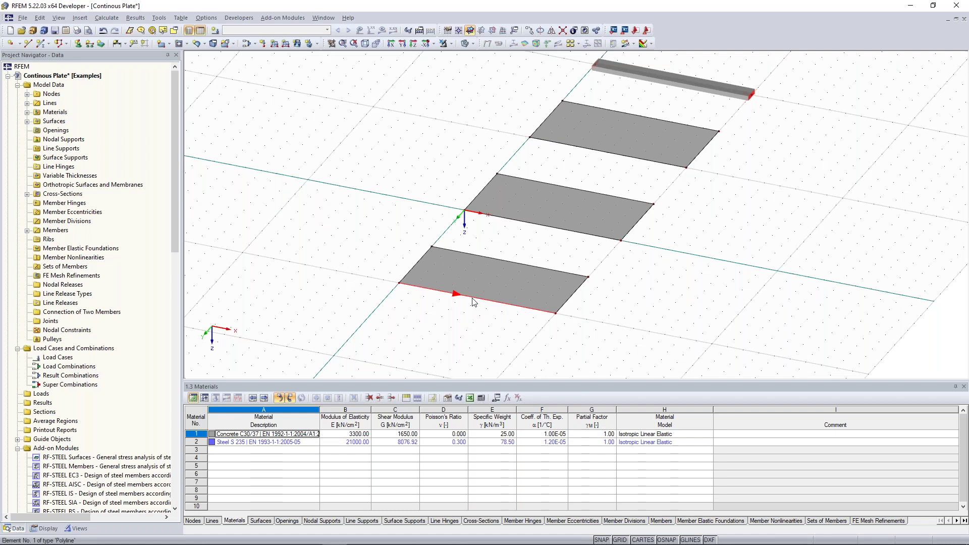
Graphically divide the edge at Y = 10 m of the plate on the positive Y side at its midpoint, 5 m from the start
right_click(473, 301)
mouse_move(505, 81)
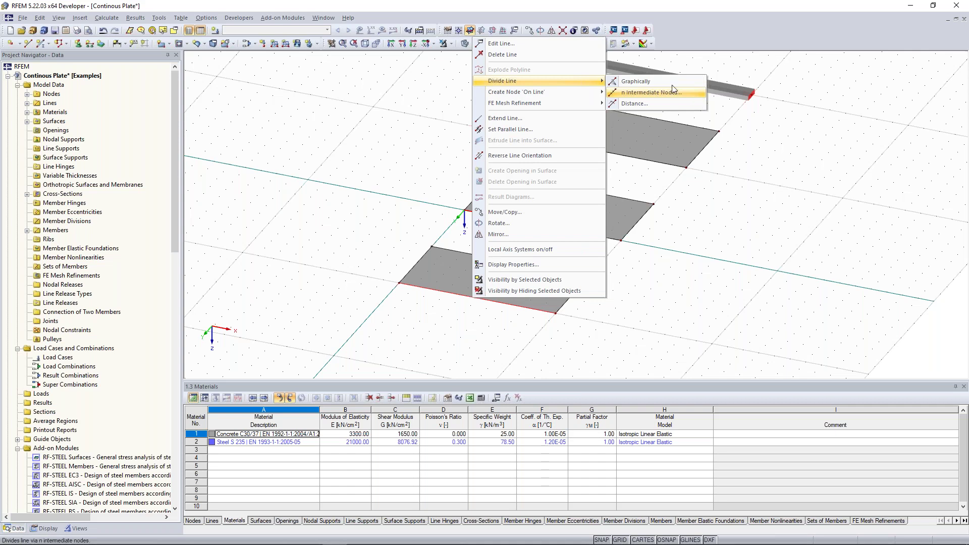
click(649, 104)
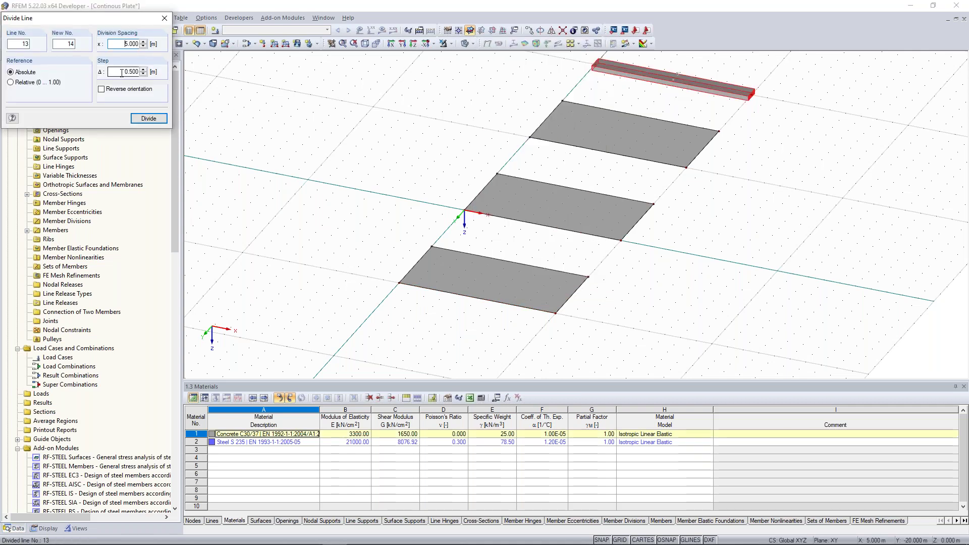
double_click(123, 71)
click(121, 71)
drag(121, 71, 139, 74)
click(121, 73)
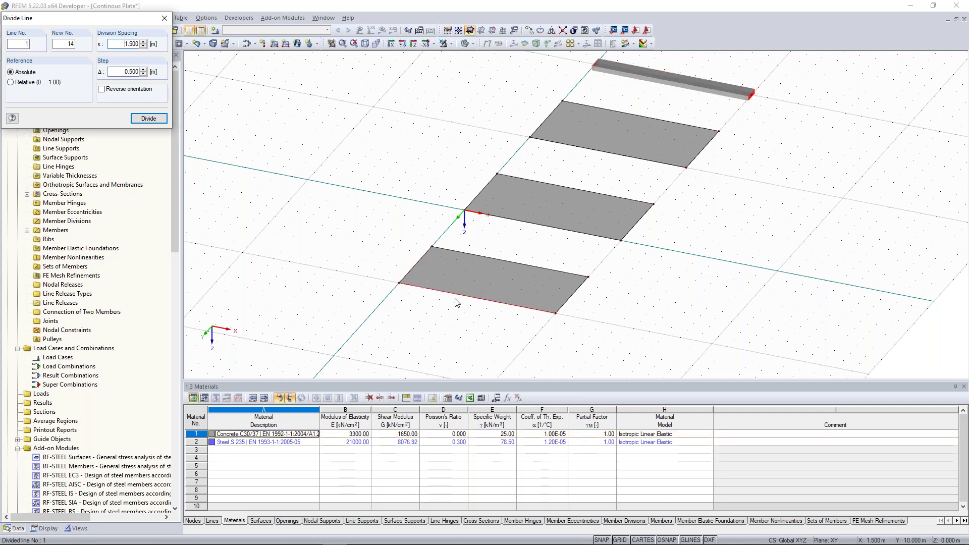
scroll(457, 303, up, 2)
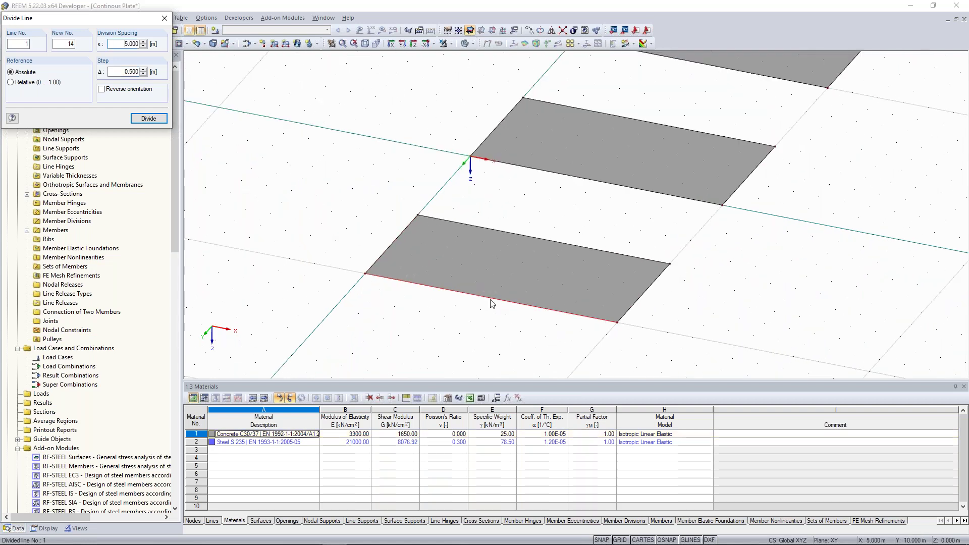
ctrl+middle_drag(491, 300, 546, 269)
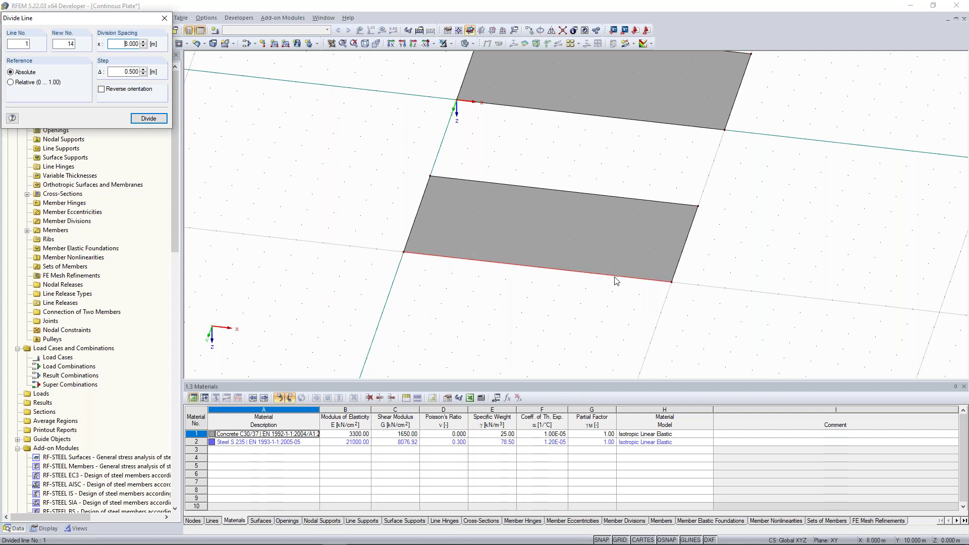
click(534, 269)
middle_drag(554, 177, 538, 197)
click(542, 133)
middle_drag(609, 185, 486, 270)
middle_drag(329, 250, 414, 159)
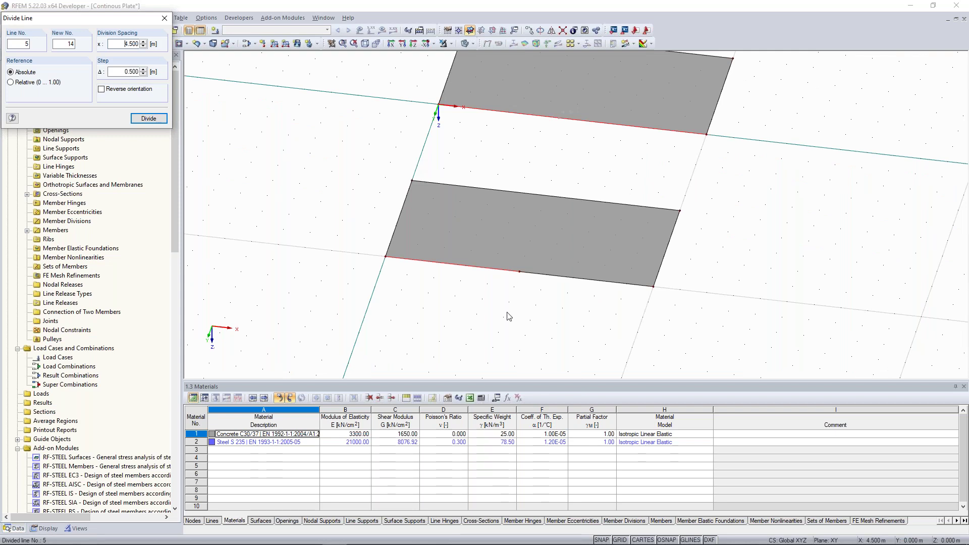
key(Escape)
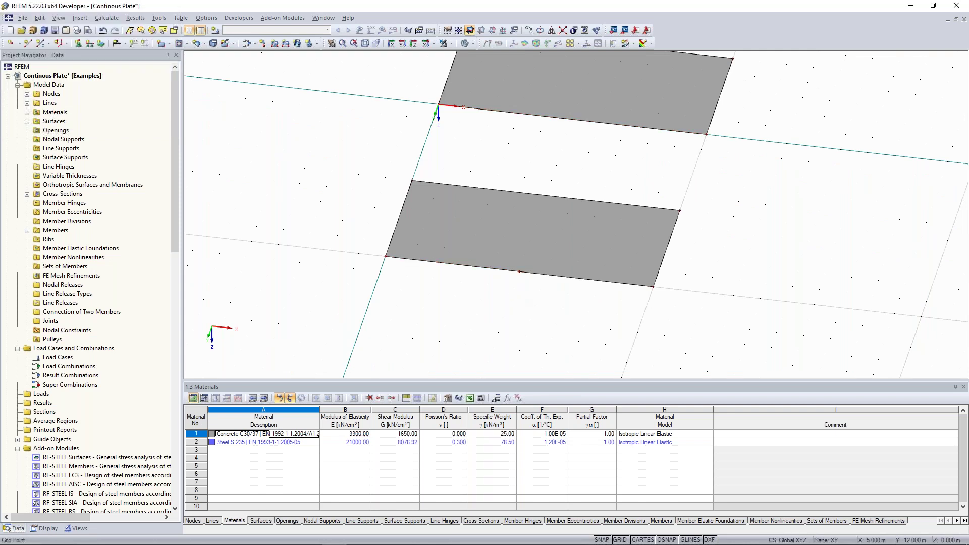
Draw a line across the plate on the positive Y side, from the new midpoint node to the middle of its opposite edge
click(481, 272)
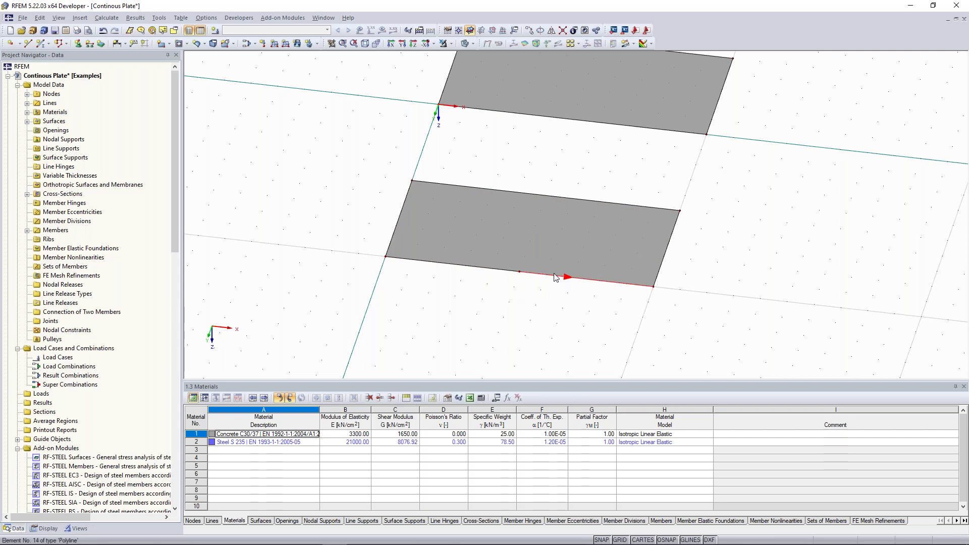
middle_drag(369, 173, 345, 173)
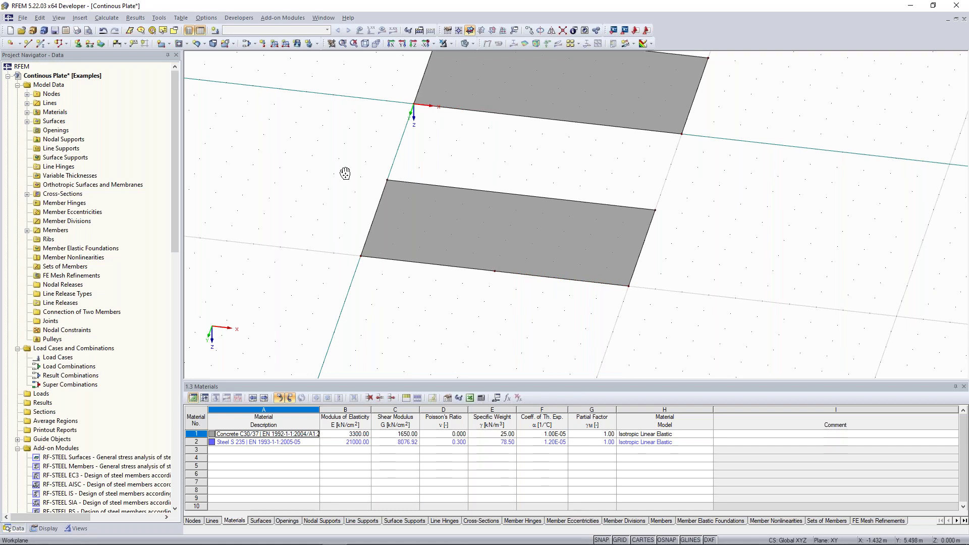
middle_drag(345, 173, 346, 159)
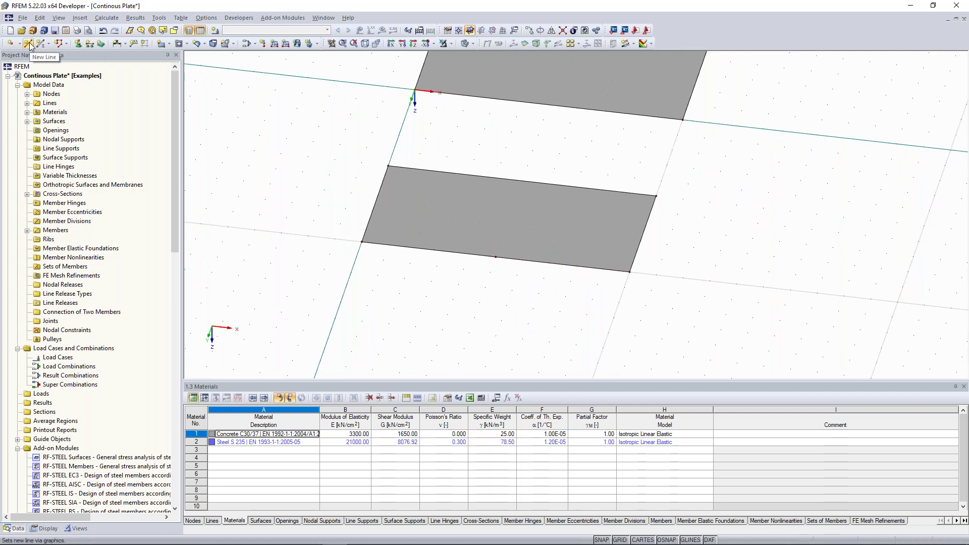
click(30, 46)
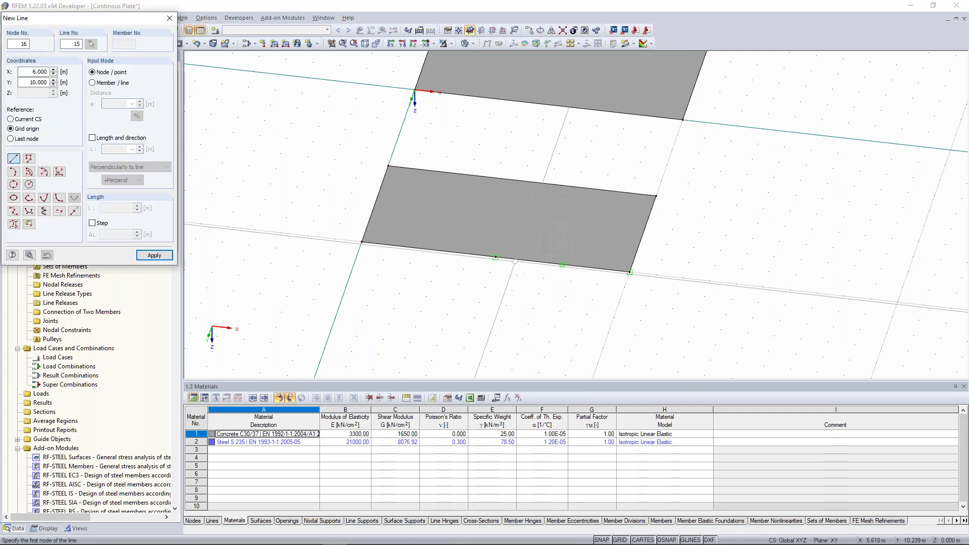
click(496, 257)
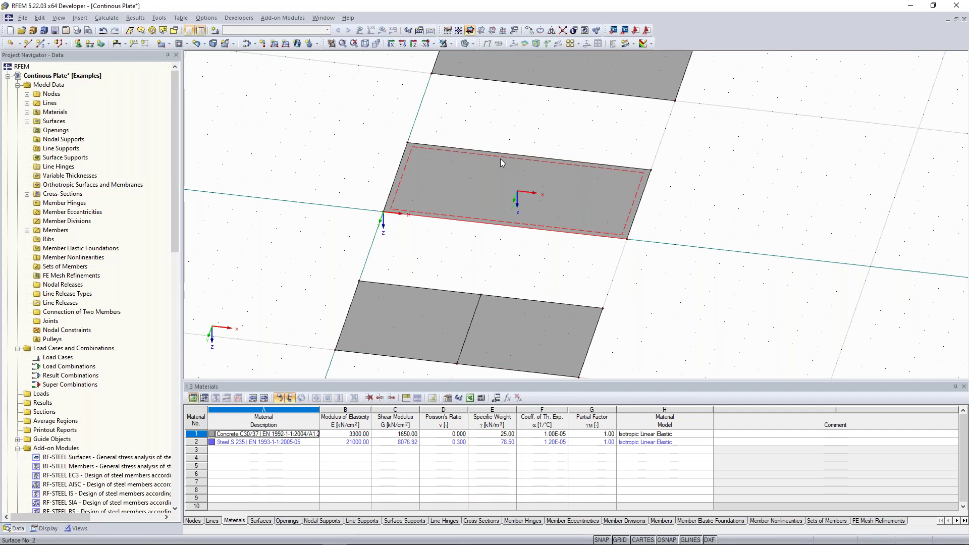
Divide the middle plate's edge along the X-axis by distance, with a new intermediate node 5 m from the line start
right_click(500, 251)
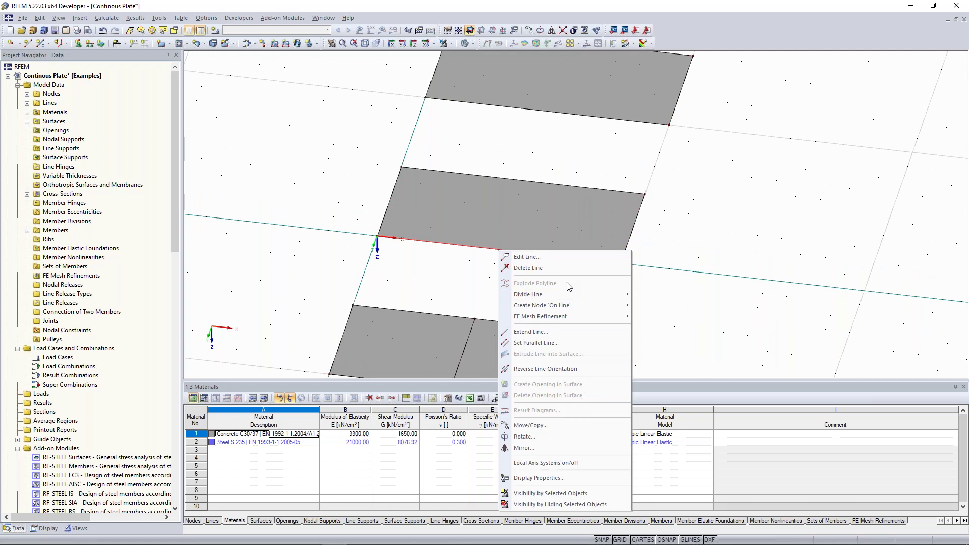
mouse_move(624, 294)
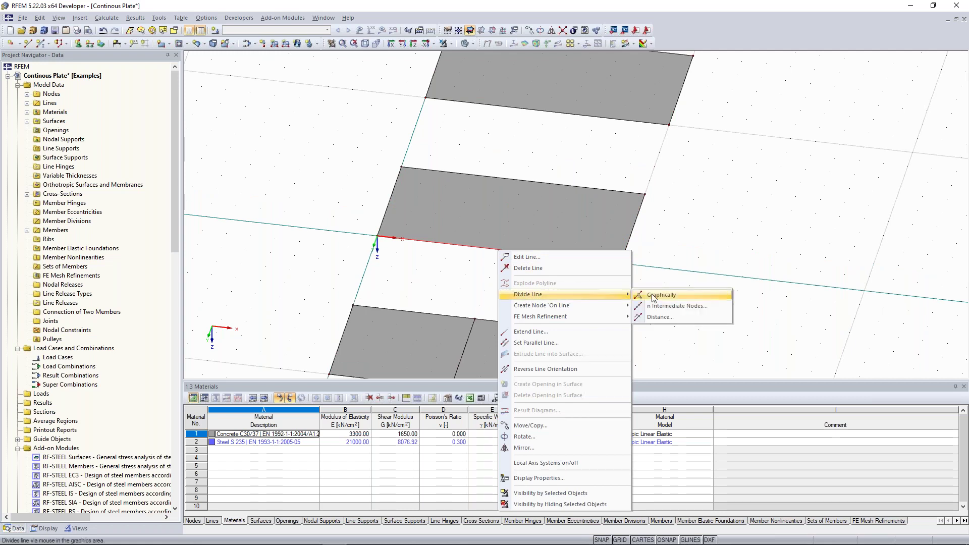
click(671, 322)
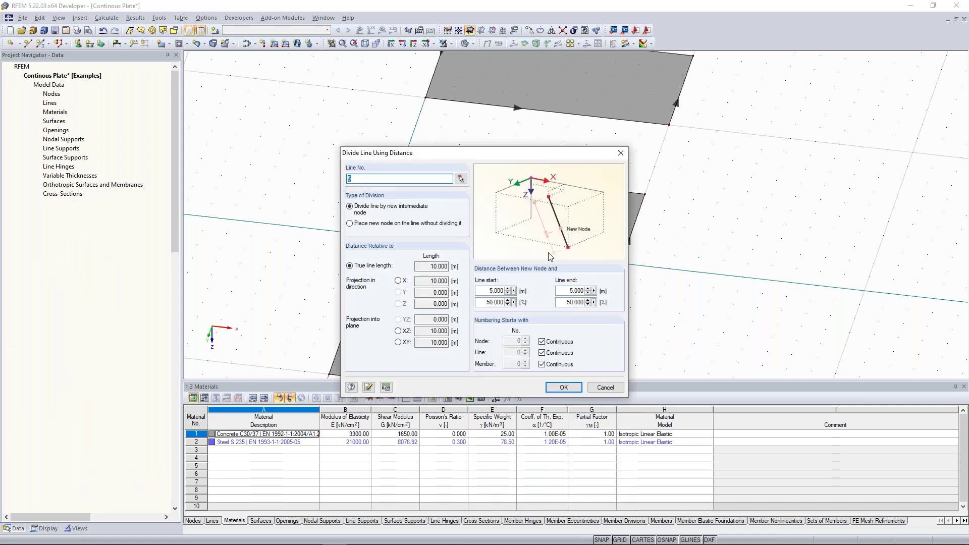
drag(461, 157, 803, 111)
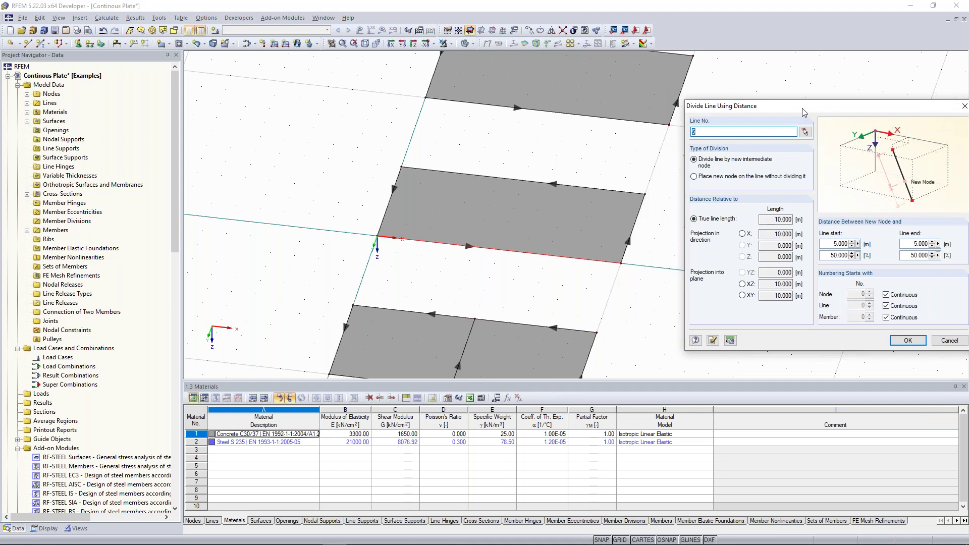
drag(803, 108, 803, 108)
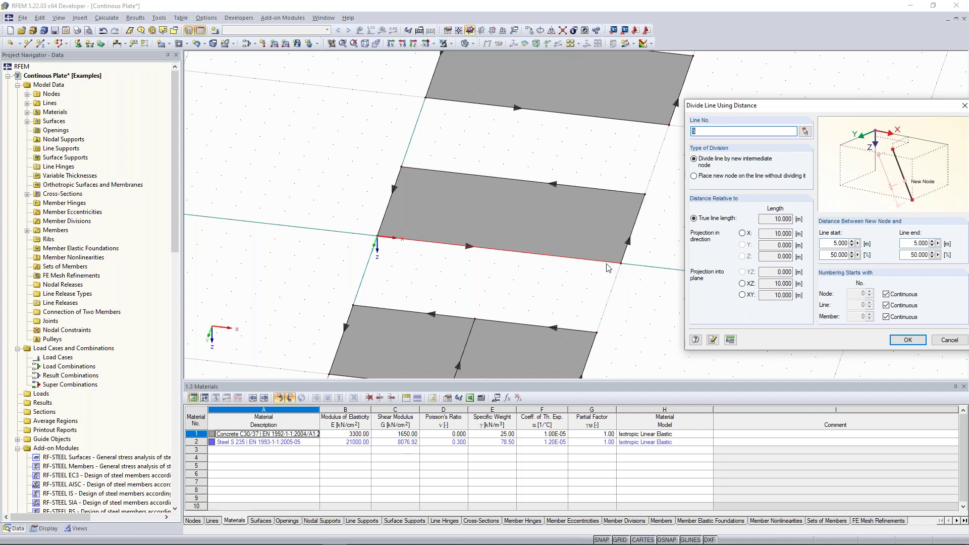
drag(782, 110, 747, 107)
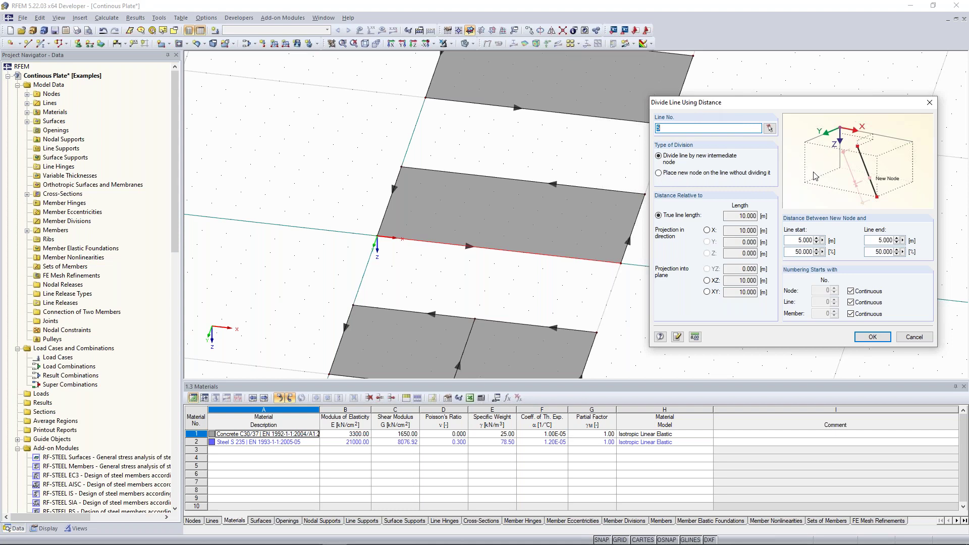
double_click(798, 241)
click(796, 243)
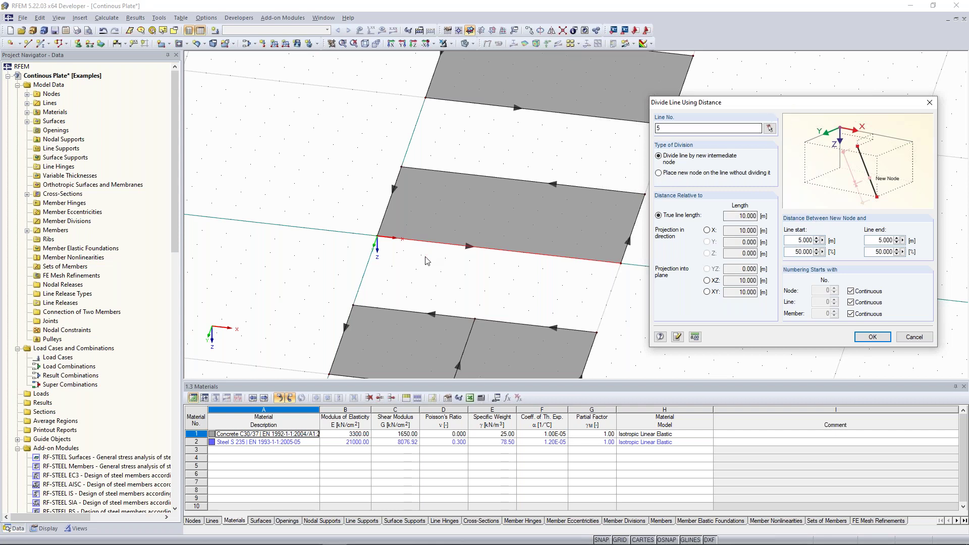
double_click(802, 240)
text(6)
double_click(809, 241)
click(872, 338)
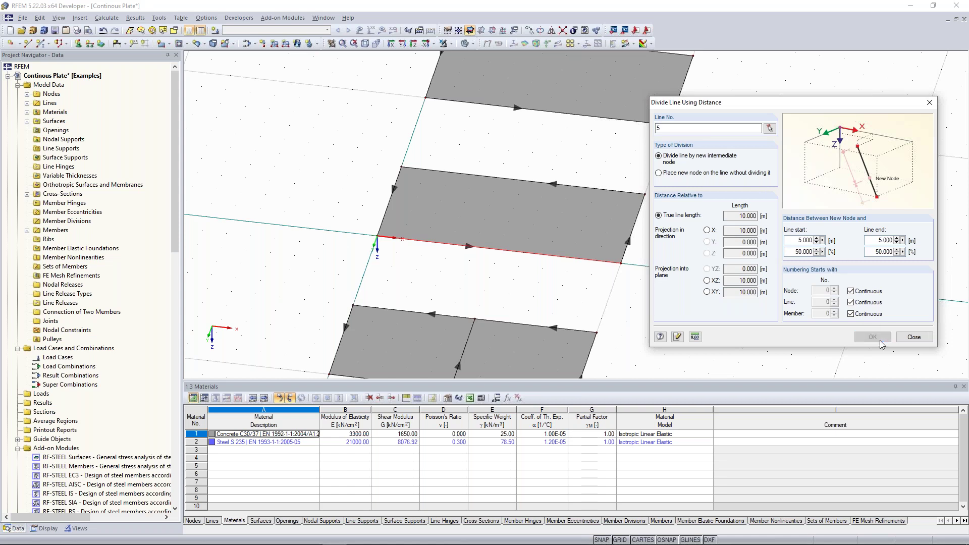
scroll(712, 170, down, 2)
middle_drag(715, 163, 702, 190)
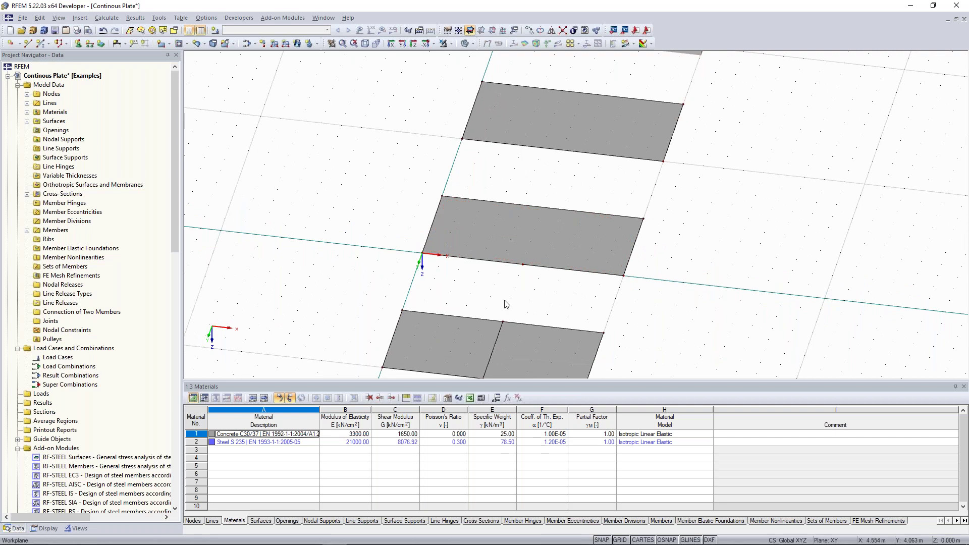
Copy the dividing line of the plate on the positive Y side onto the midpoint node of the middle plate
middle_drag(505, 305, 482, 266)
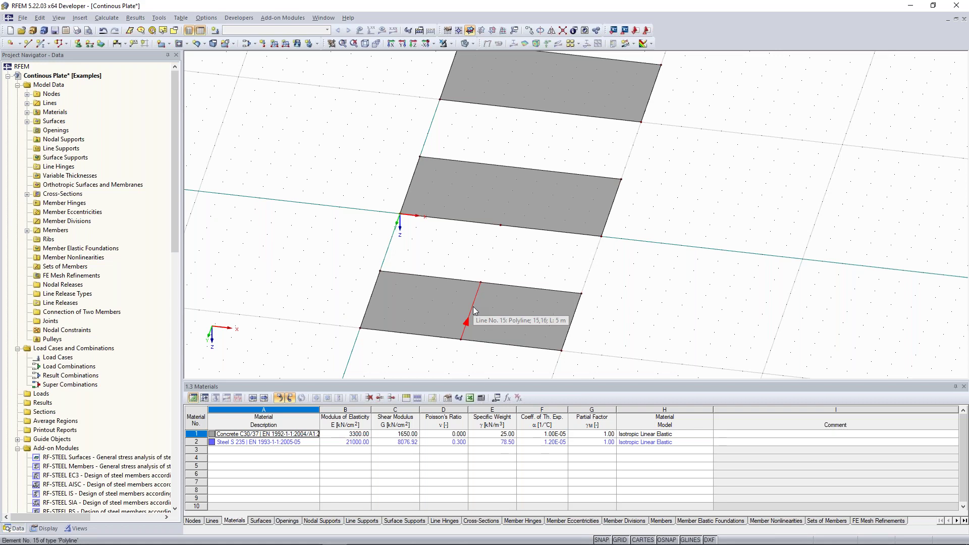
right_click(476, 298)
click(451, 287)
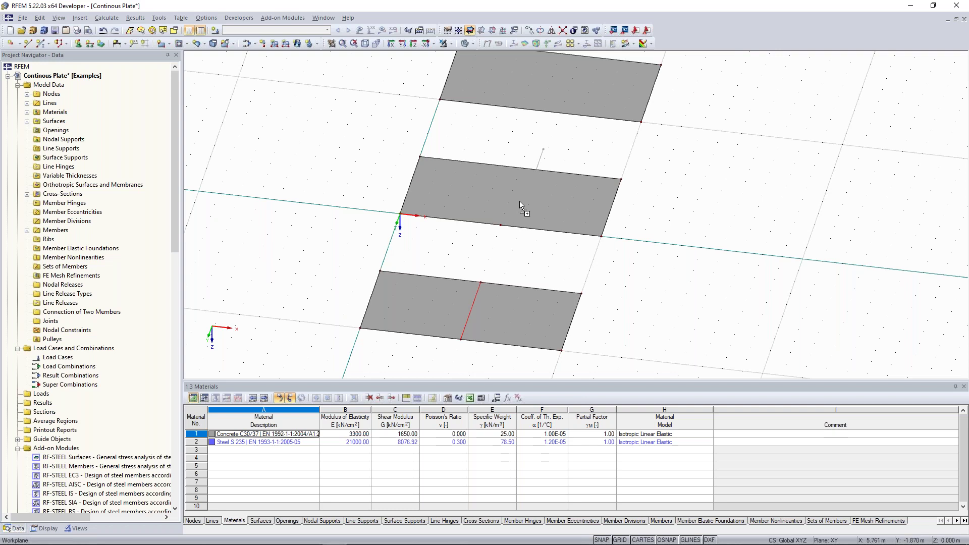
click(500, 226)
Copy the middle plate's dividing line onto the plate on the negative Y side, across its mid-span
middle_drag(532, 156, 485, 224)
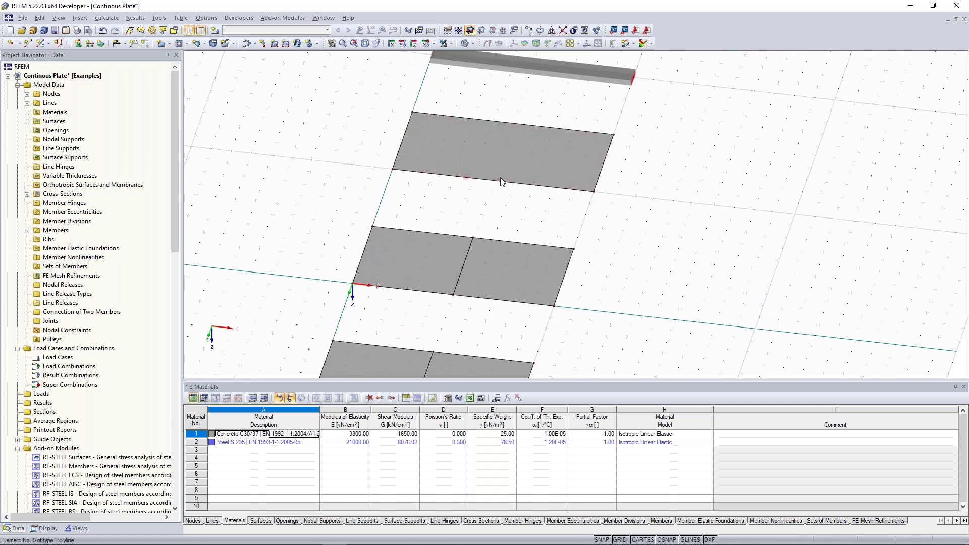
click(456, 286)
ctrl+drag(462, 259, 494, 181)
click(486, 227)
middle_drag(503, 207, 526, 124)
scroll(526, 125, down, 1)
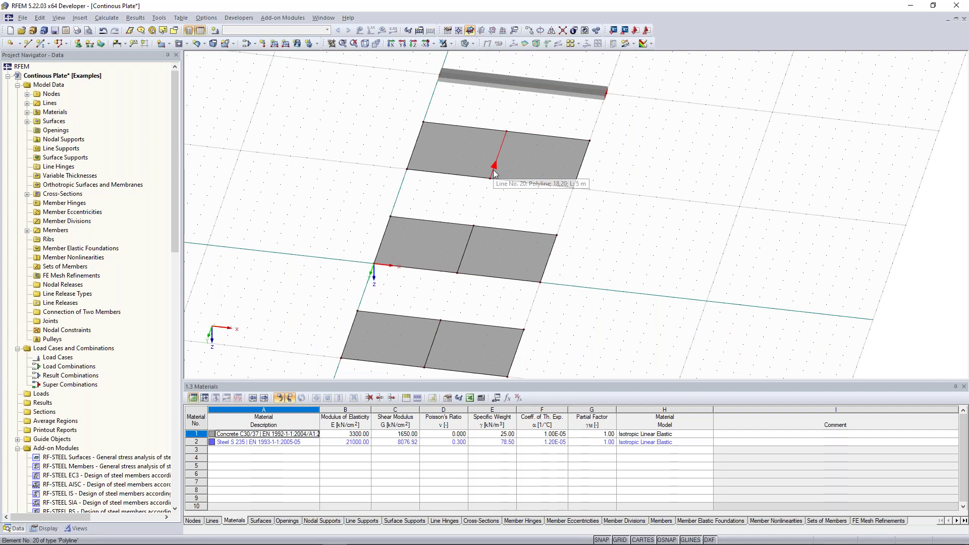
drag(494, 174, 719, 183)
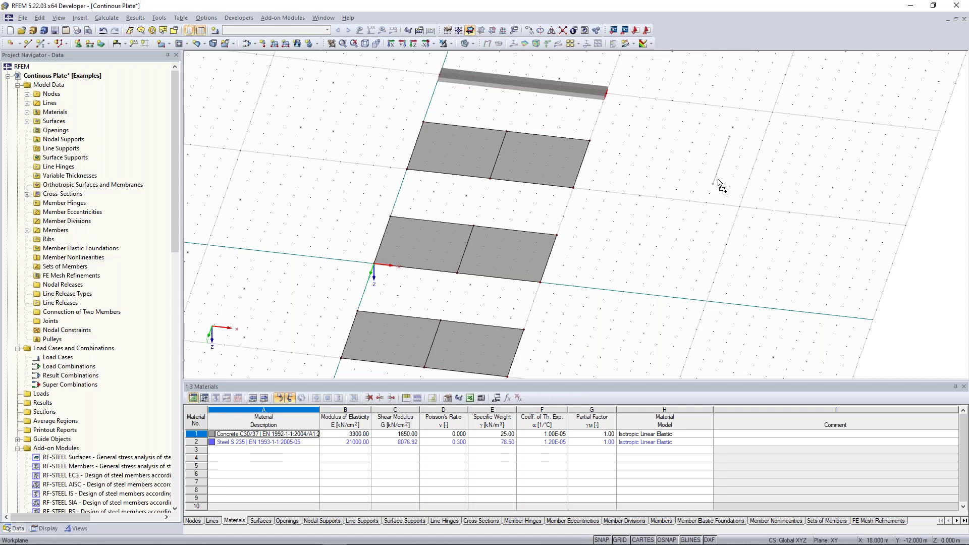
drag(718, 179, 693, 204)
ctrl+drag(692, 204, 693, 204)
drag(670, 129, 734, 211)
Divide the 1000/300 mm beam into two equal members with one new intermediate node
shift+scroll(626, 197, up, 3)
scroll(538, 181, up, 3)
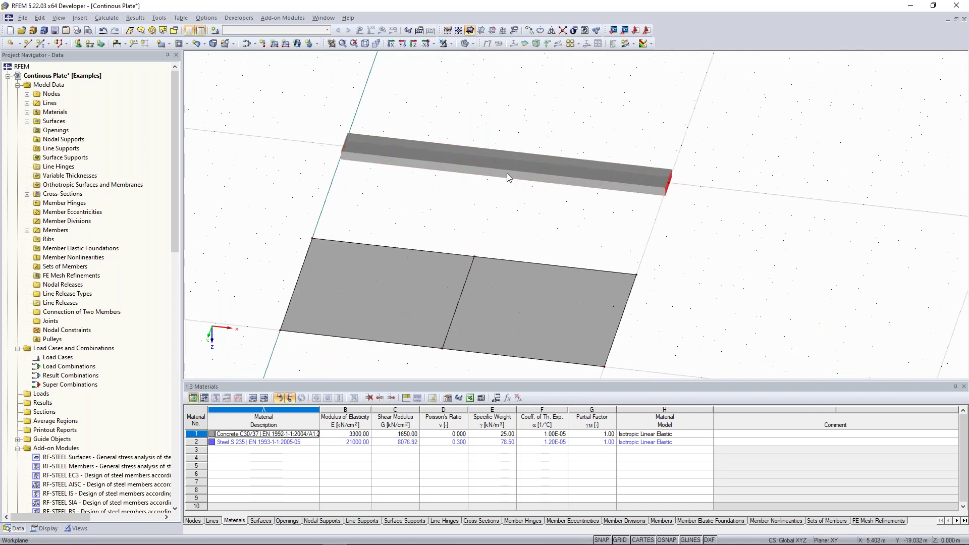
middle_drag(538, 194, 551, 210)
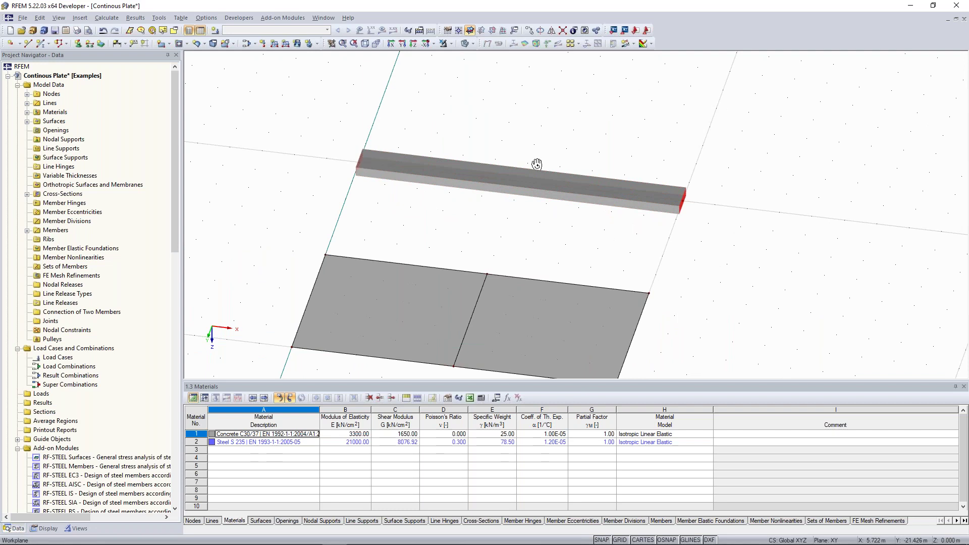
scroll(514, 227, down, 1)
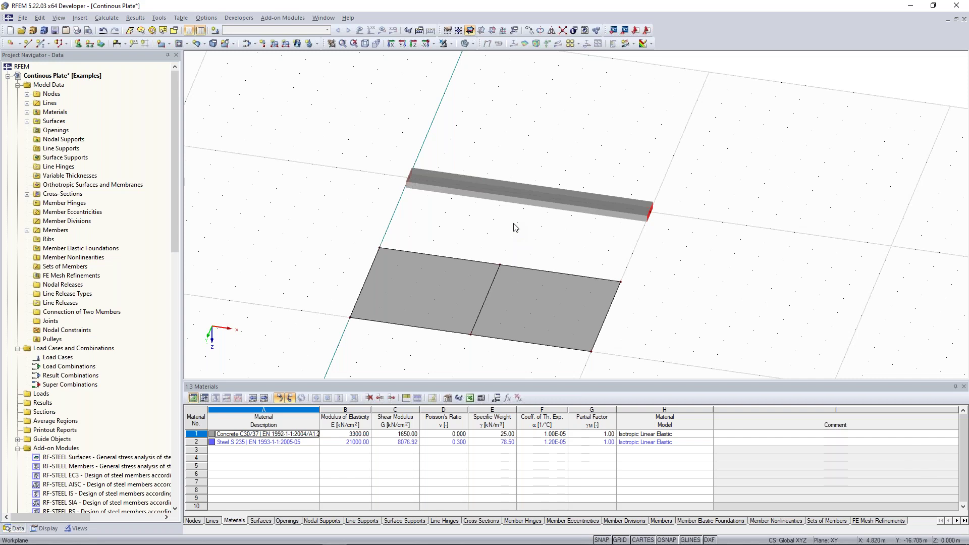
right_click(531, 198)
mouse_move(629, 60)
click(729, 74)
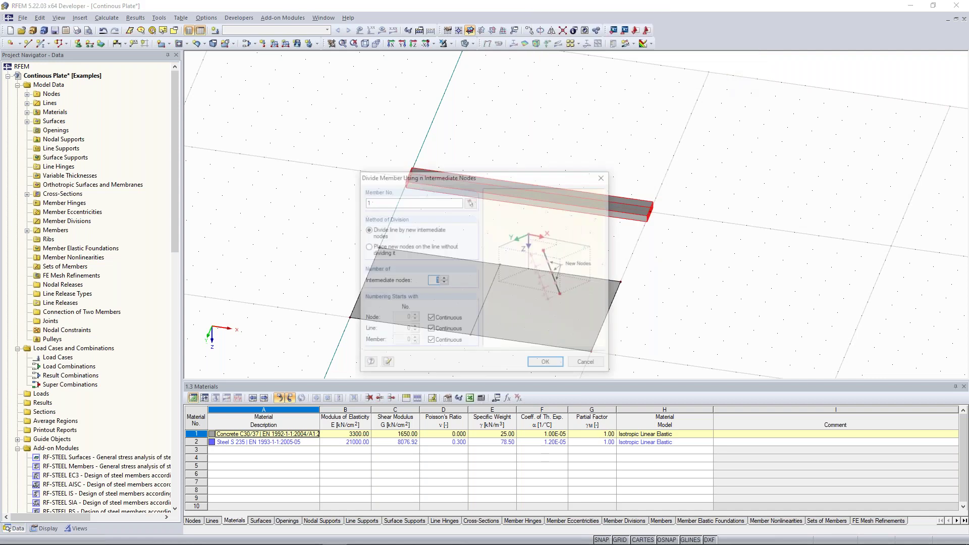
drag(464, 179, 789, 92)
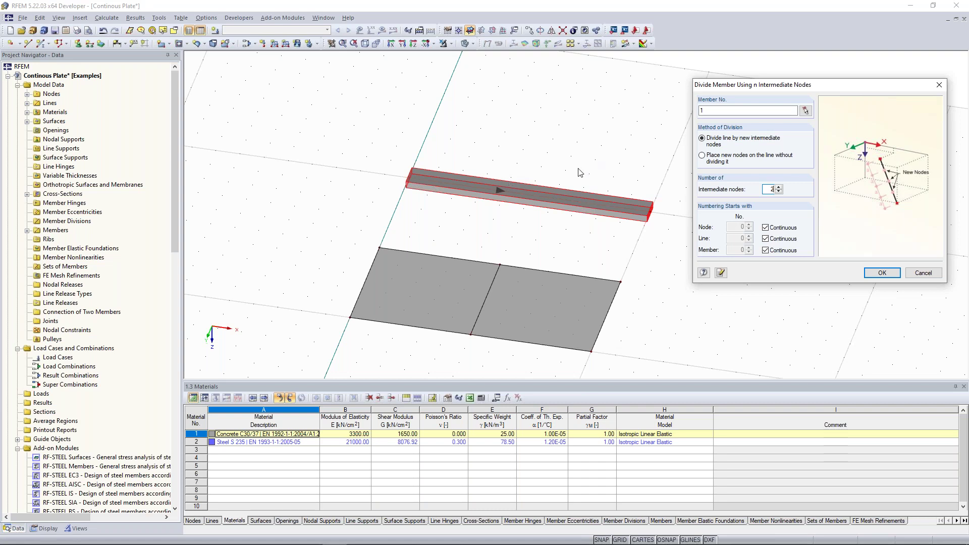
double_click(771, 190)
click(883, 272)
Define a new hinged line support in global axes X,Y,Z, fixed in uZ with rotations φX and φY free
scroll(578, 151, down, 4)
middle_drag(580, 158, 532, 129)
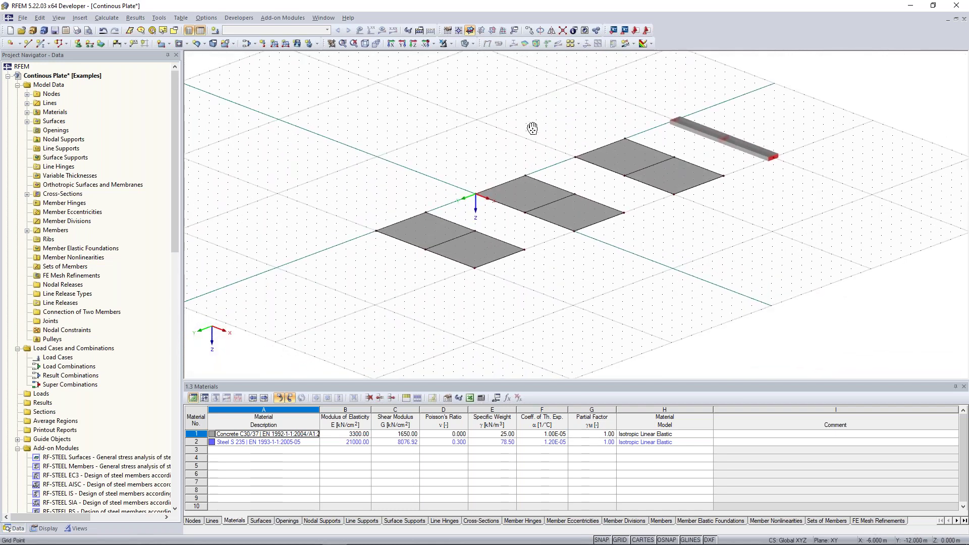
scroll(534, 129, up, 2)
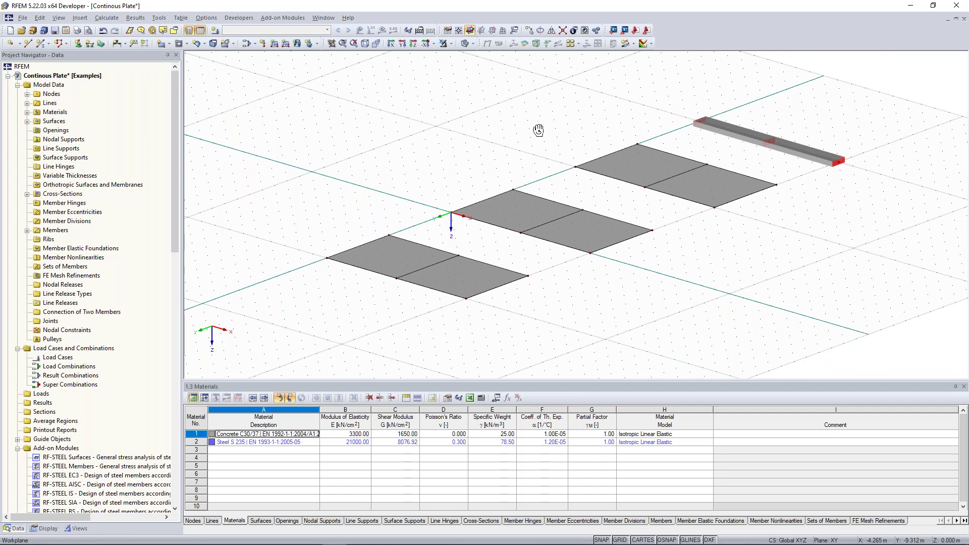
ctrl+middle_drag(539, 131, 508, 121)
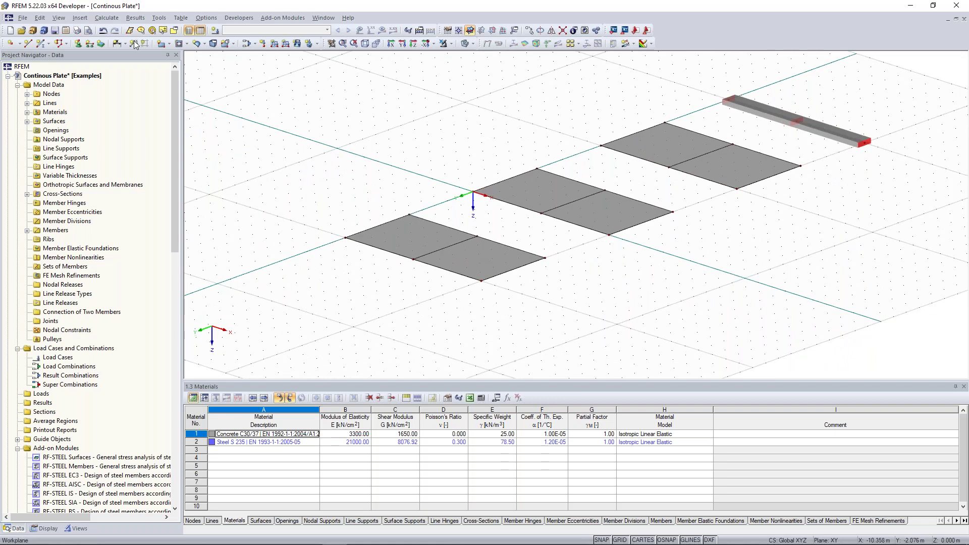
click(89, 45)
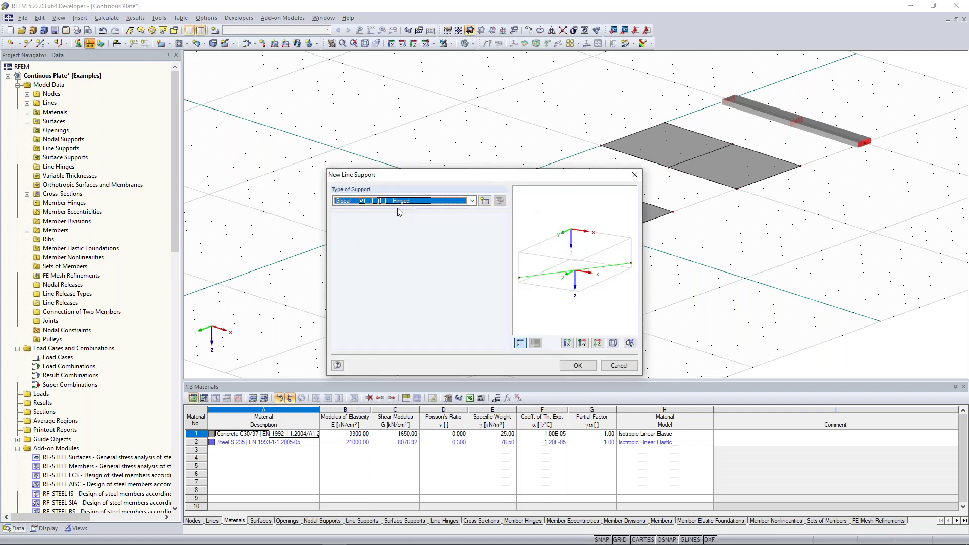
drag(401, 177, 318, 123)
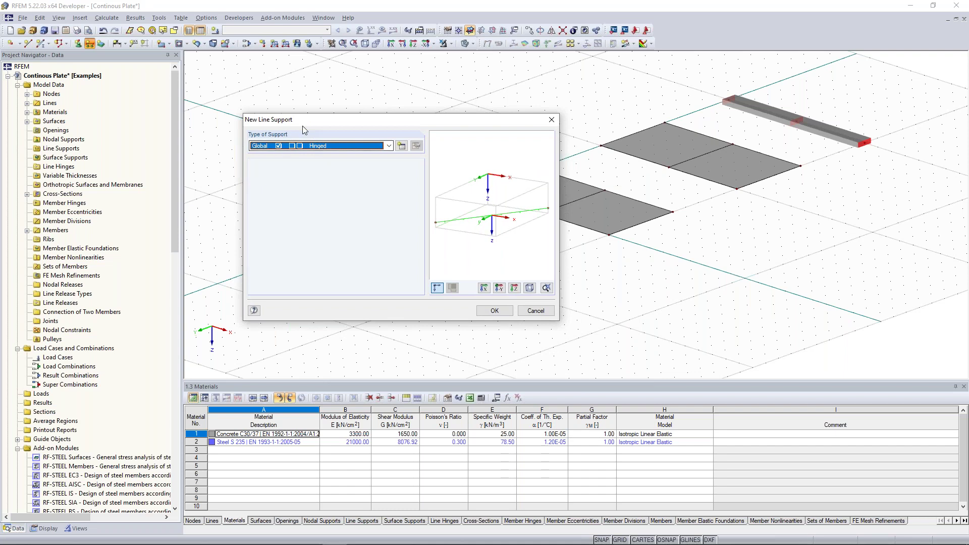
click(382, 146)
click(278, 157)
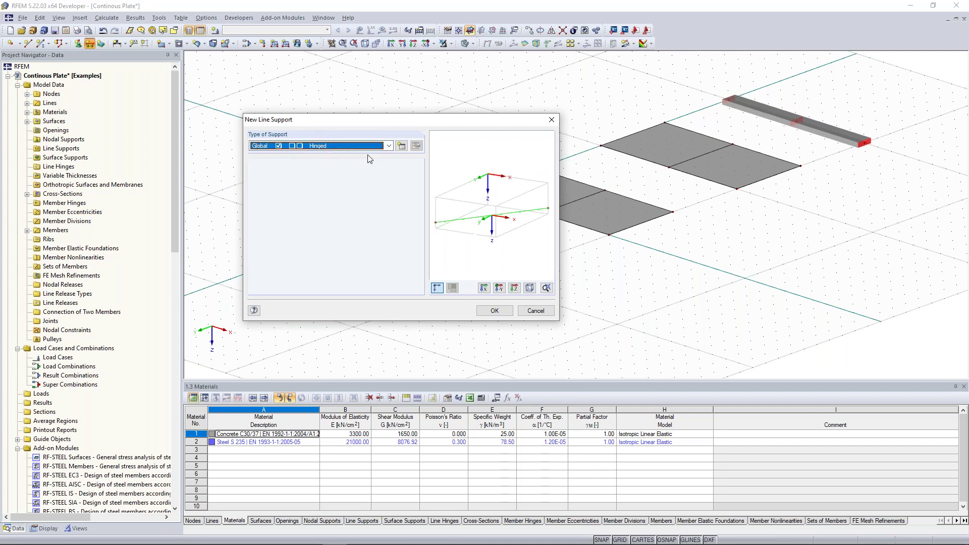
click(401, 146)
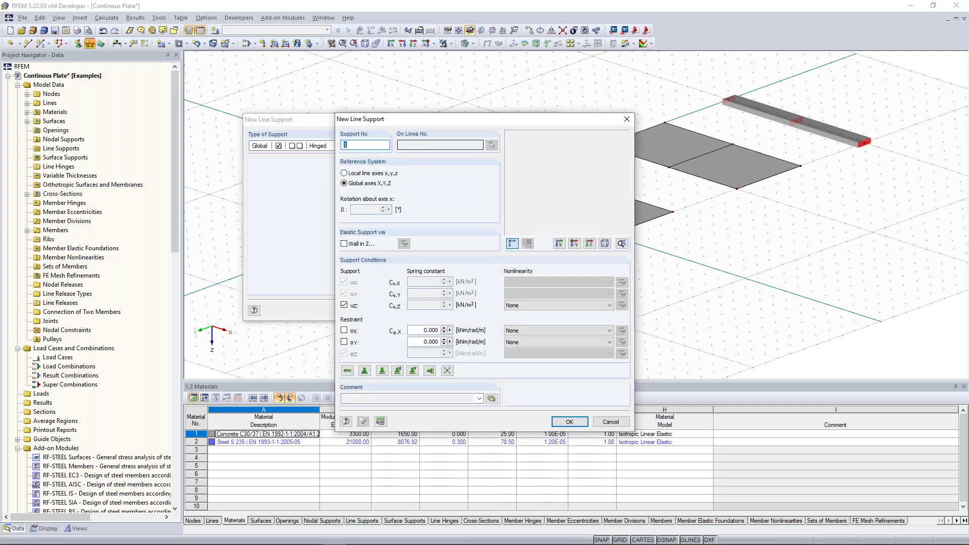
drag(440, 120, 732, 39)
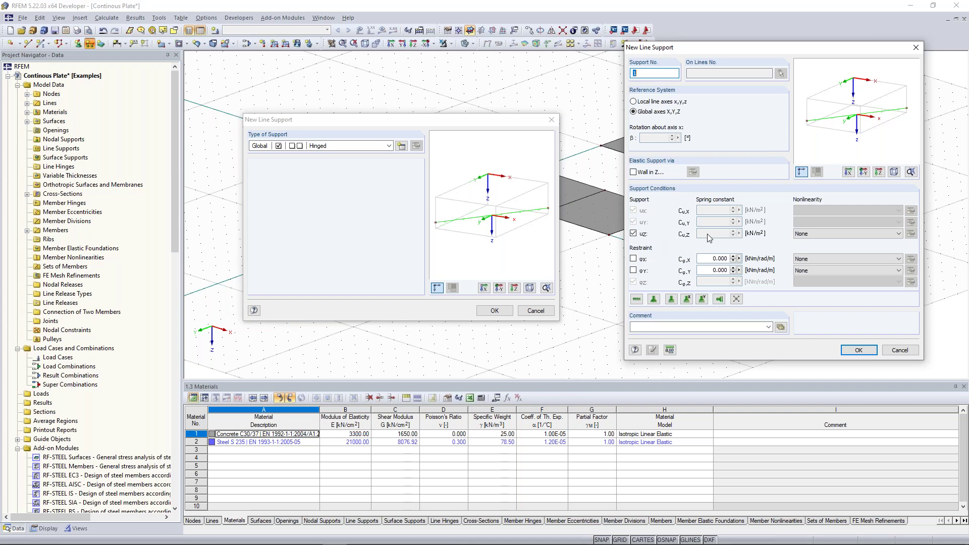
key(Return)
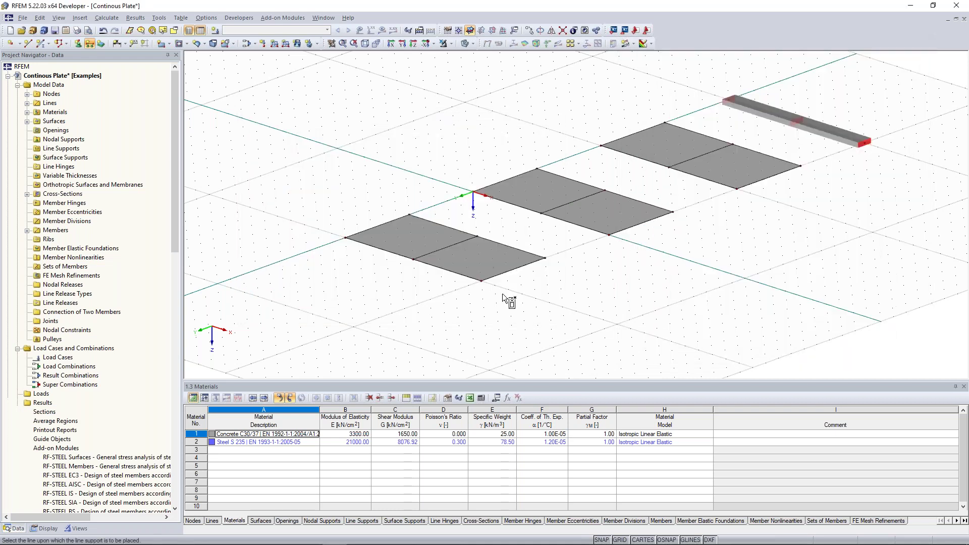
Assign the hinged line support to both end edges and the mid-span line of all three plates
ctrl+middle_drag(501, 293, 425, 289)
click(389, 237)
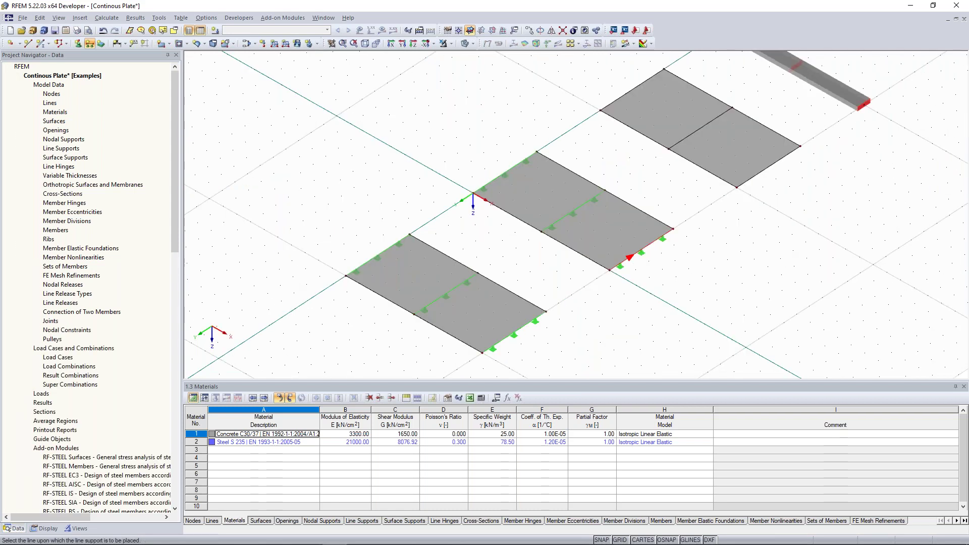
ctrl+middle_drag(634, 255, 648, 219)
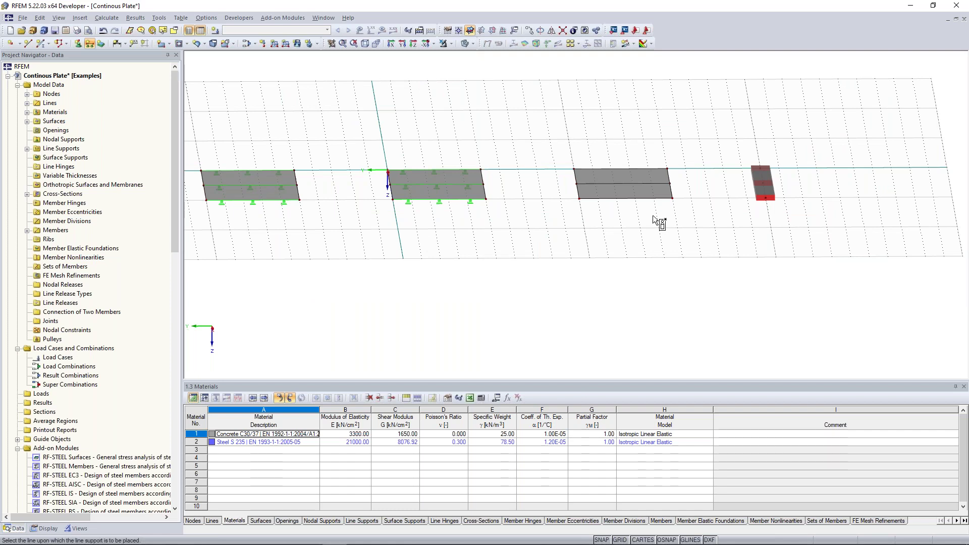
click(622, 149)
key(Escape)
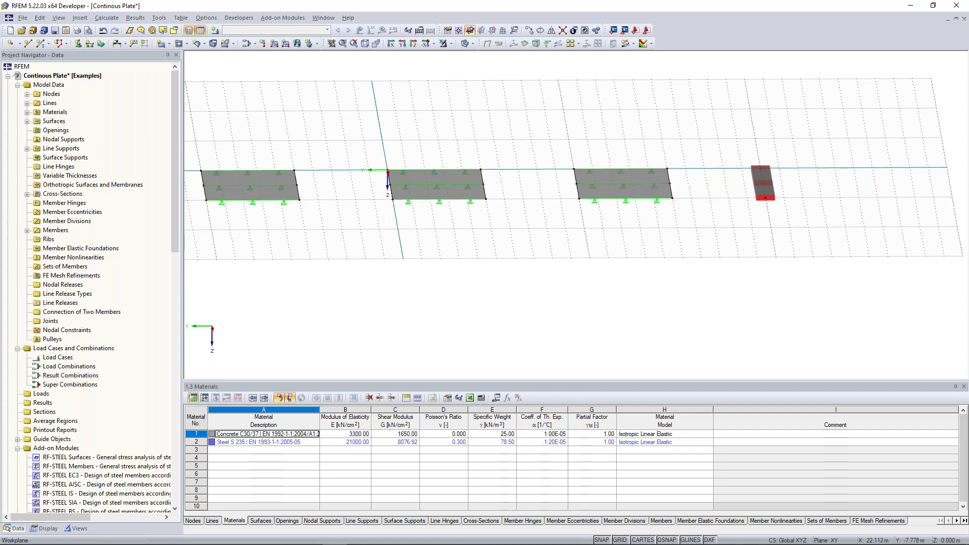
Add hinged nodal supports fixed in uZ, with φX and φY free, at the beam's middle and far end nodes 14 and 21
ctrl+middle_drag(528, 230, 757, 212)
middle_drag(619, 208, 611, 216)
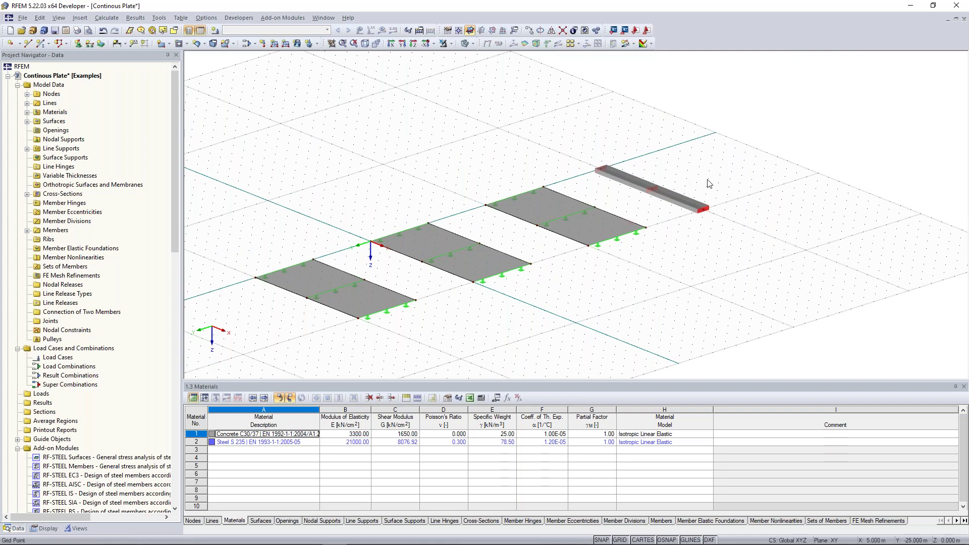
scroll(697, 185, up, 5)
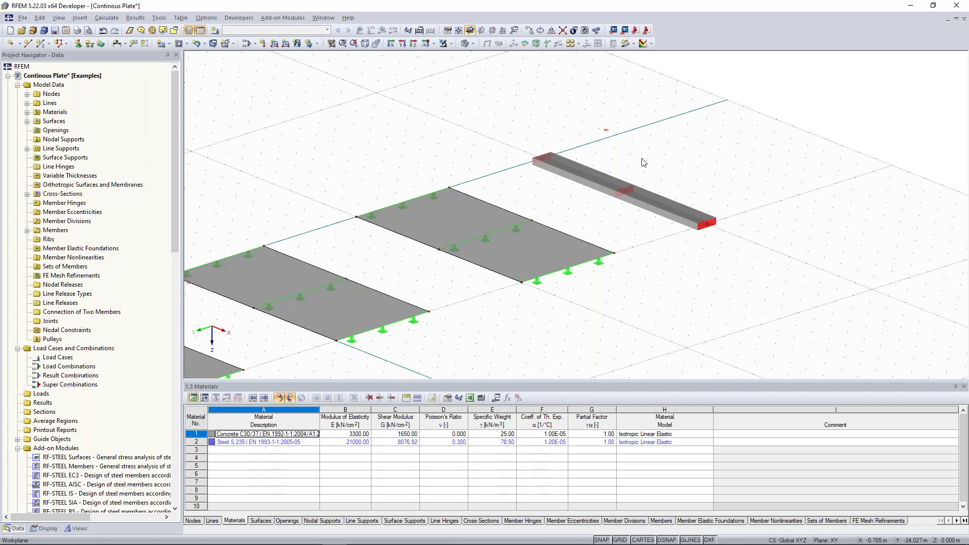
drag(604, 128, 642, 158)
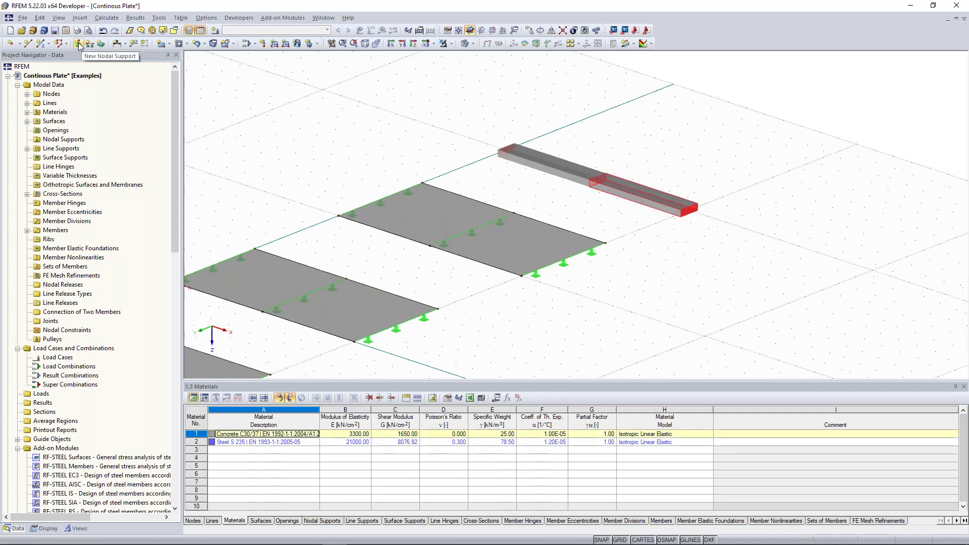
click(79, 44)
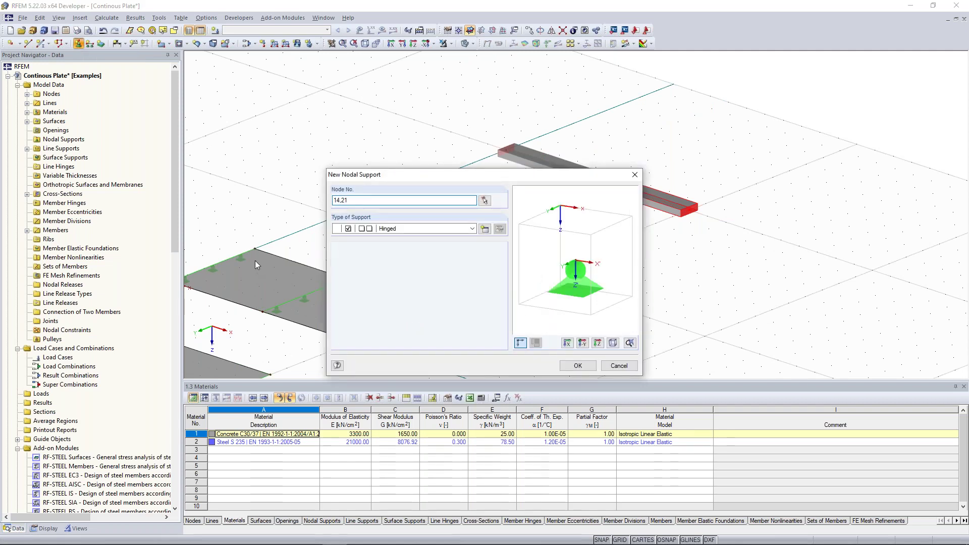
drag(392, 176, 371, 135)
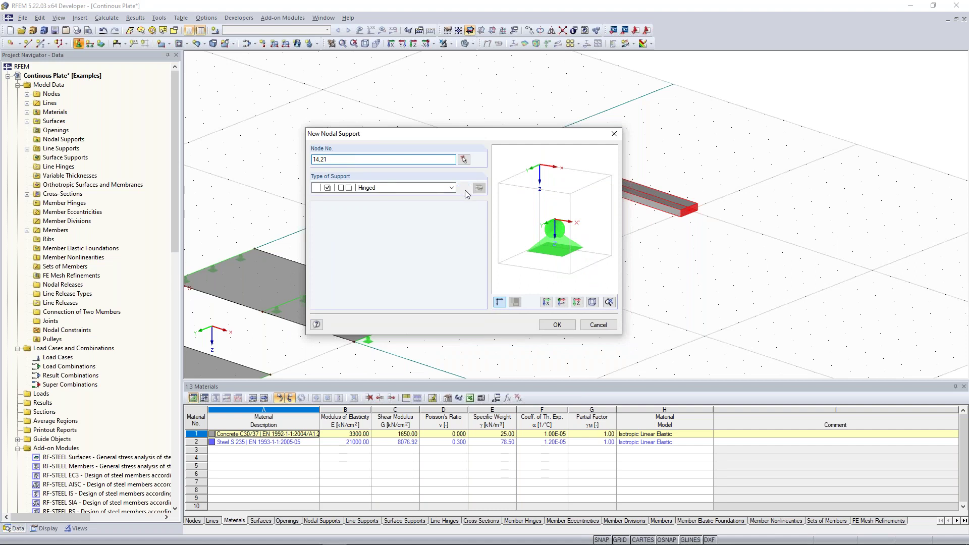
click(478, 188)
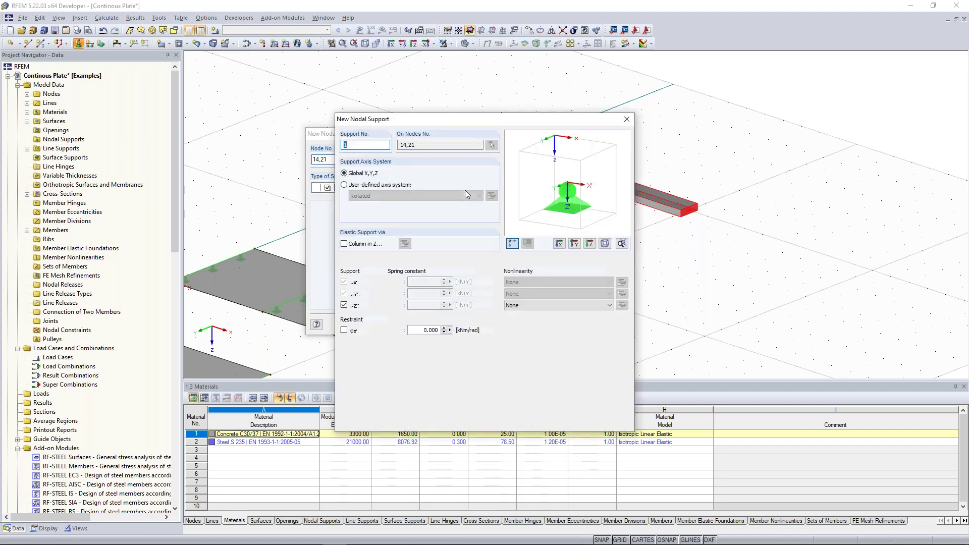
drag(505, 120, 770, 62)
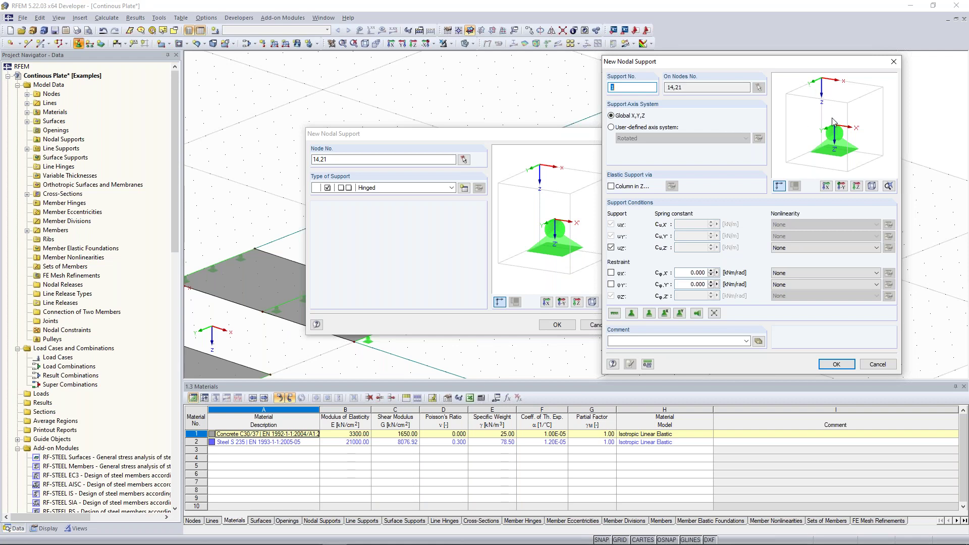
drag(838, 115, 831, 91)
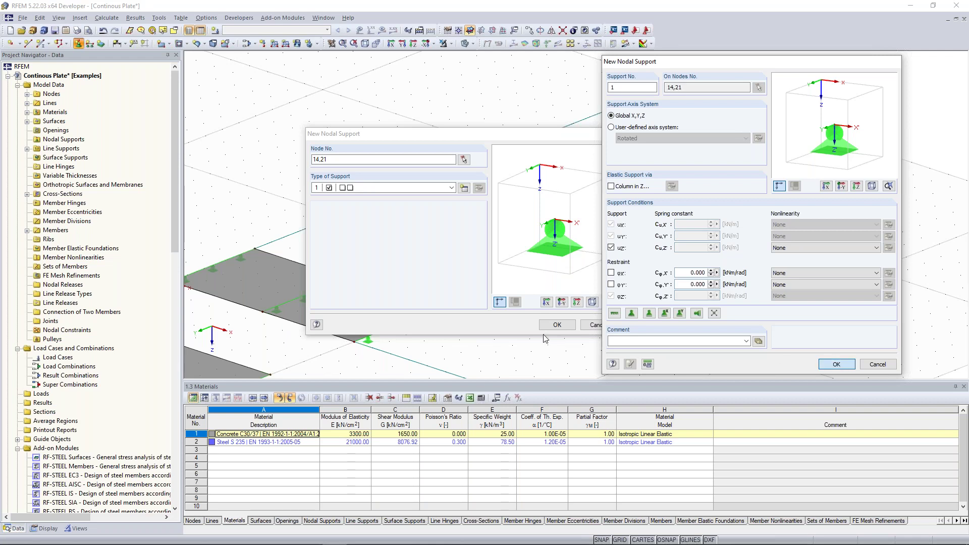
click(558, 326)
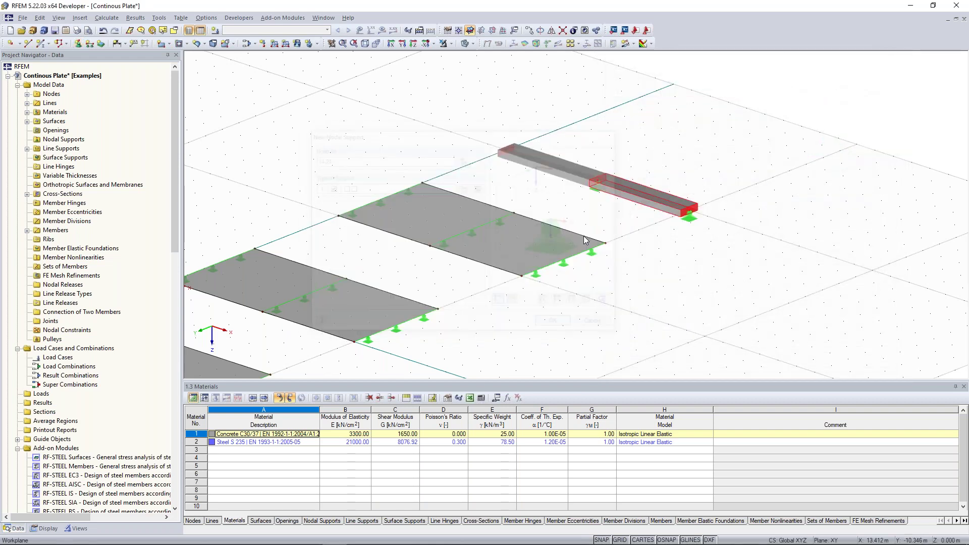
Create a nodal support type fixed in uZ and φX with φY free, and assign it to the beam's start node 13
scroll(551, 126, up, 4)
scroll(558, 203, down, 1)
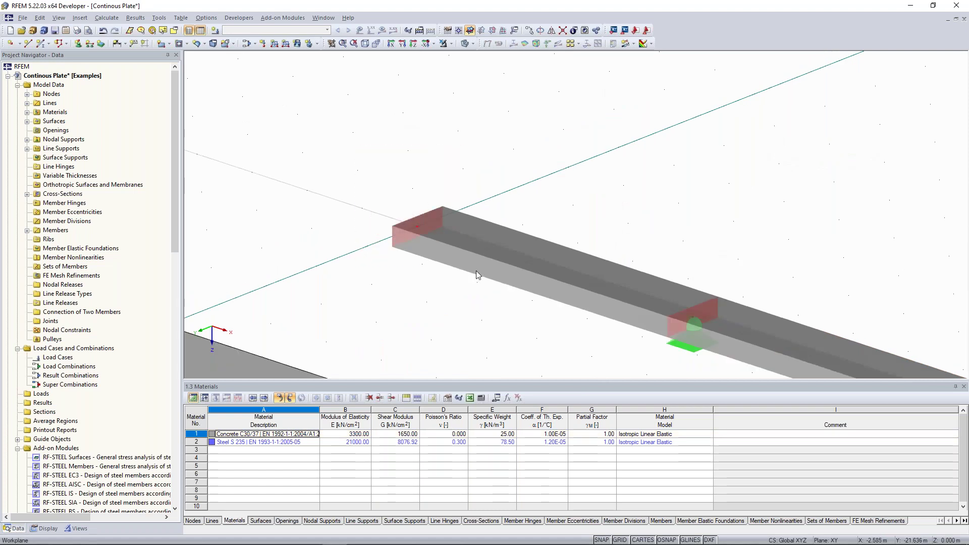
scroll(476, 275, down, 3)
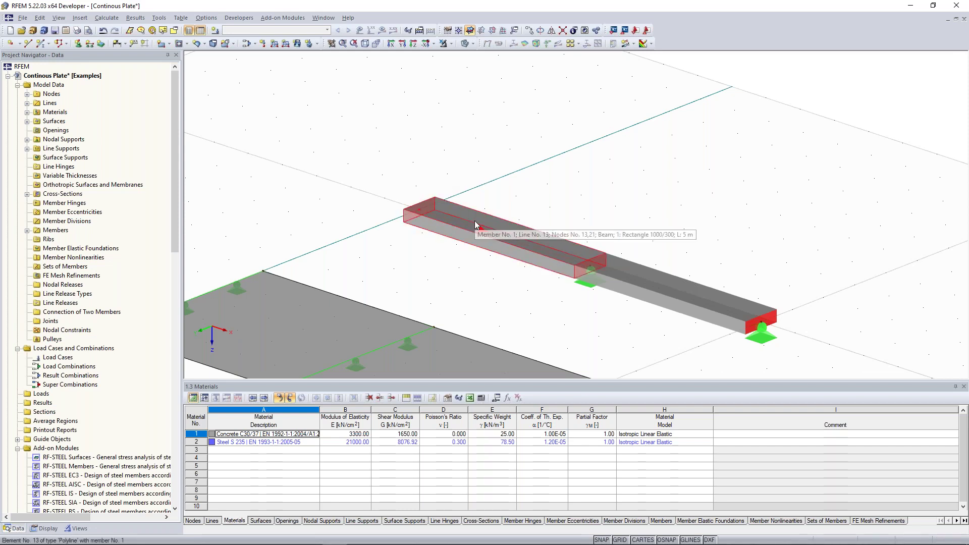
click(78, 43)
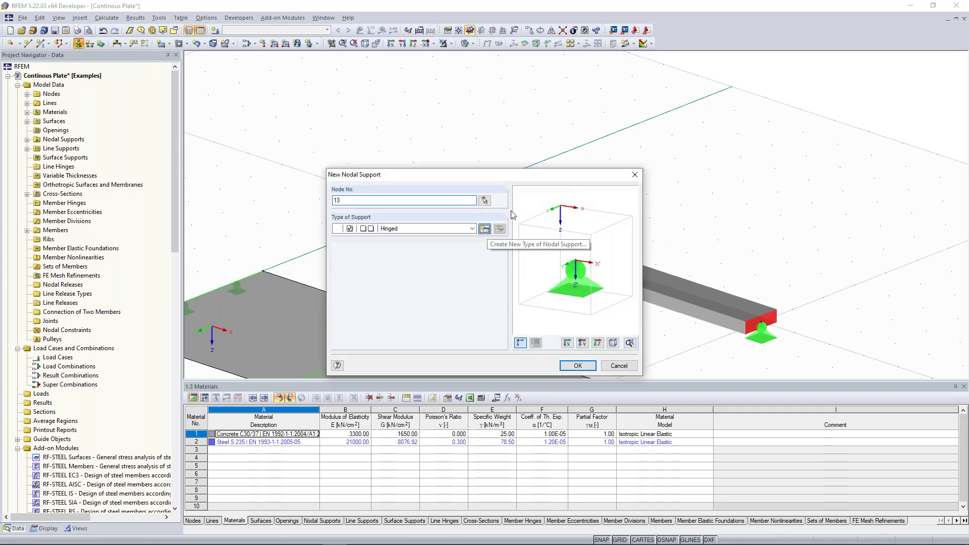
drag(486, 119, 355, 94)
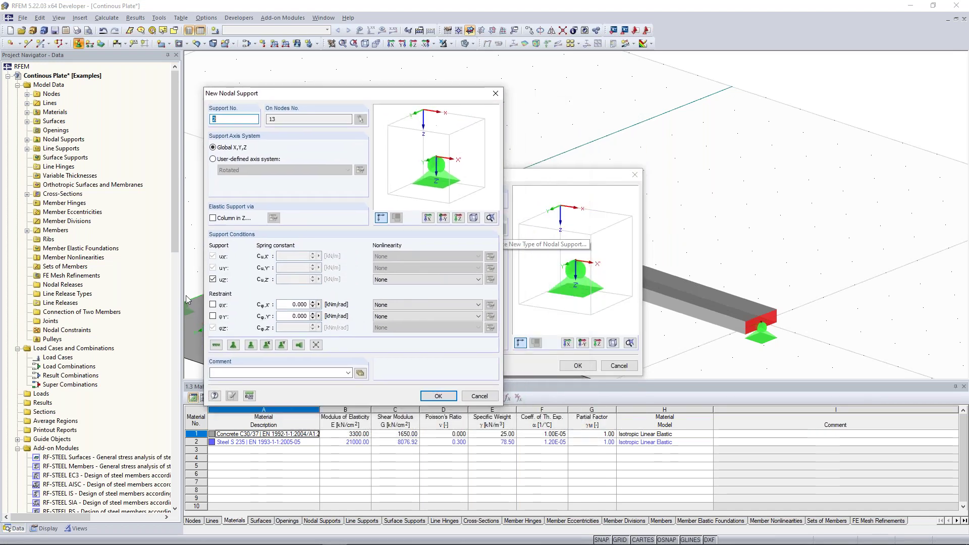
click(213, 305)
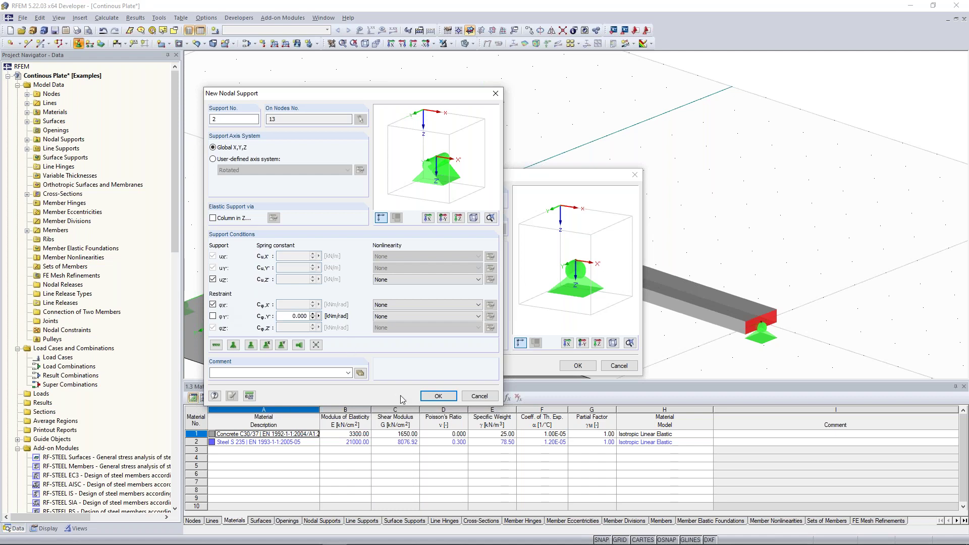
click(442, 396)
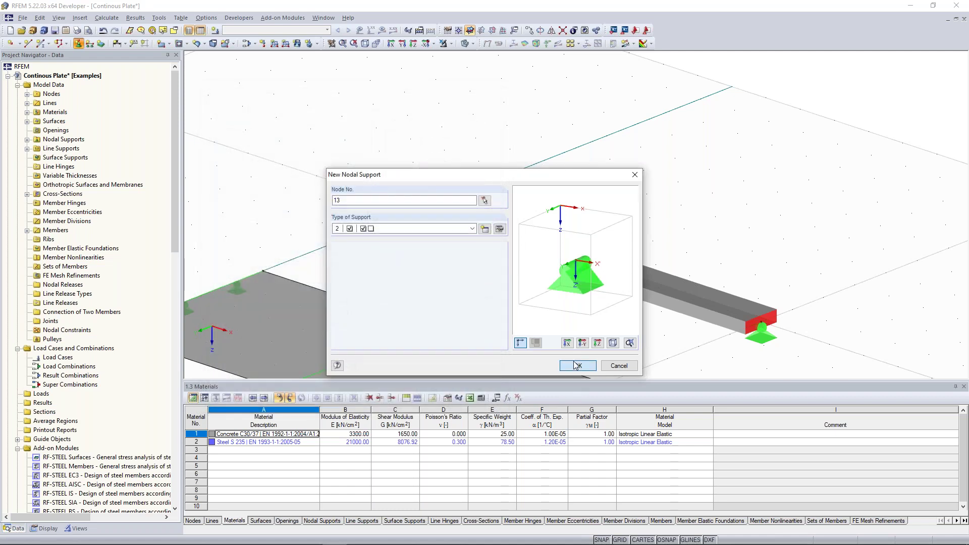
click(576, 364)
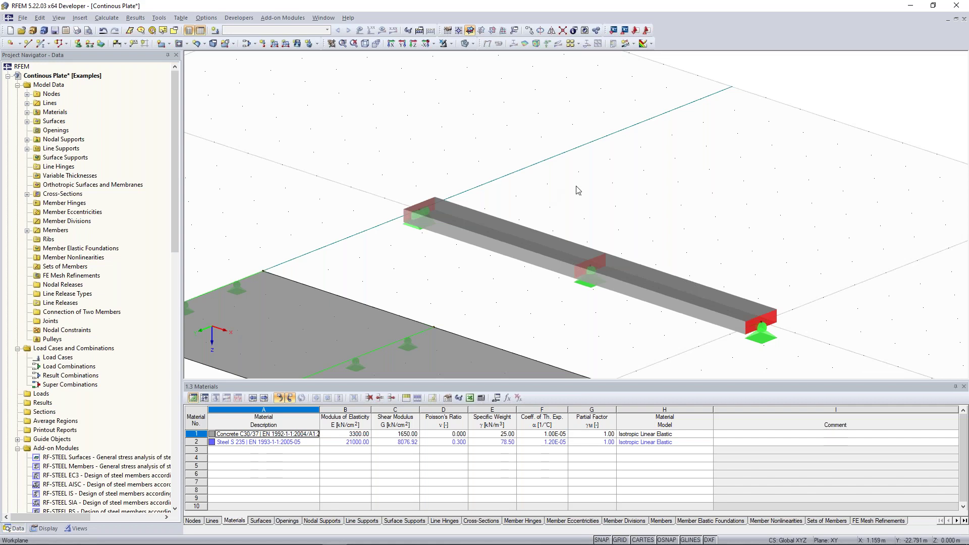
Examine the supports on the beam and the three plates, from close up and in the overall model
middle_drag(530, 177, 544, 101)
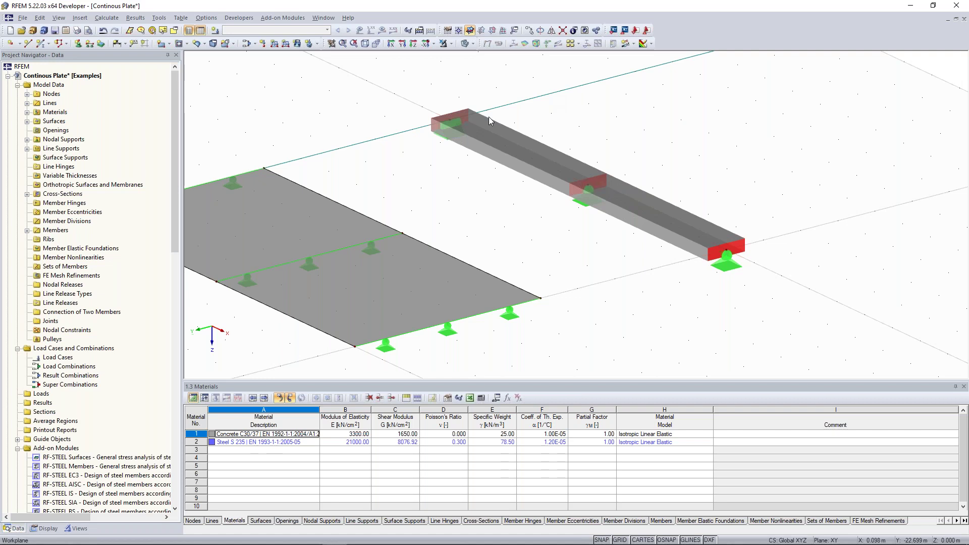
scroll(521, 154, down, 1)
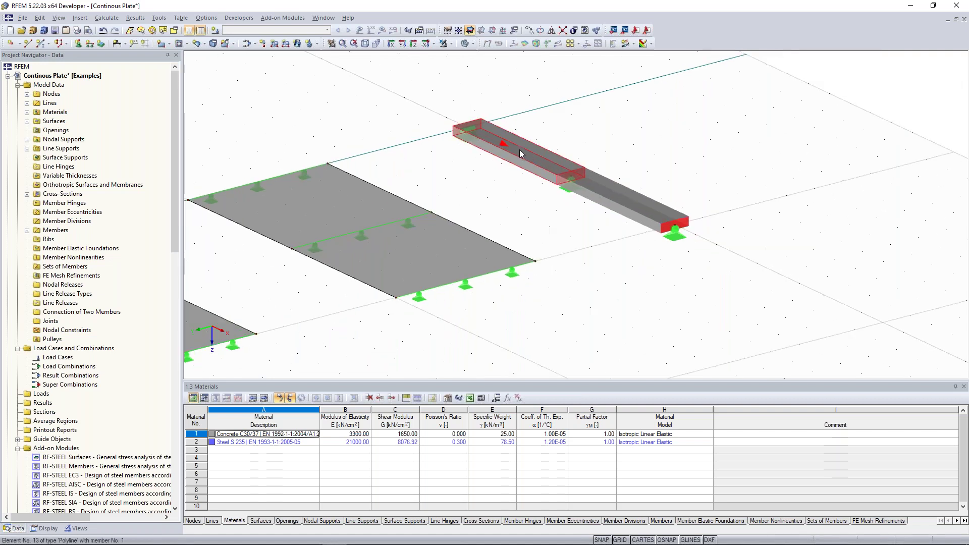
scroll(560, 147, up, 1)
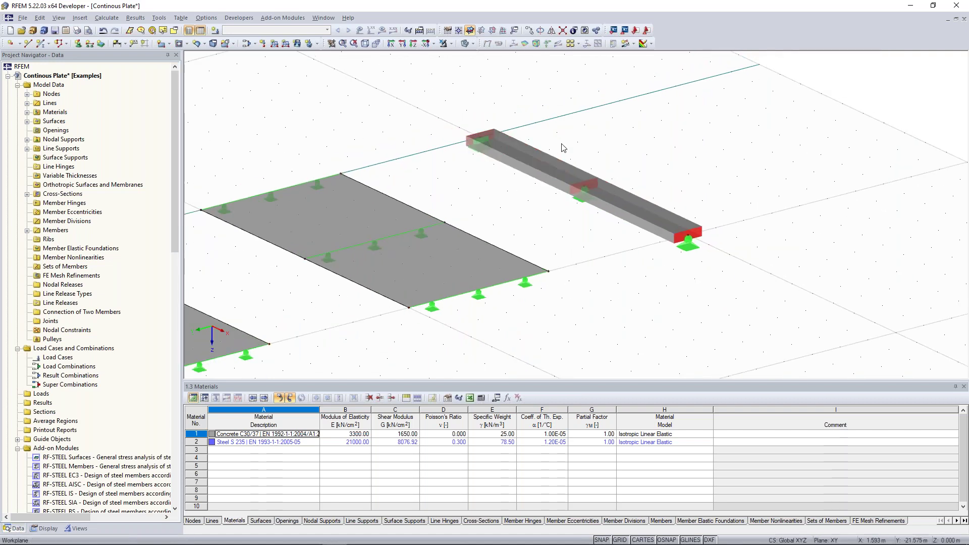
scroll(592, 161, up, 1)
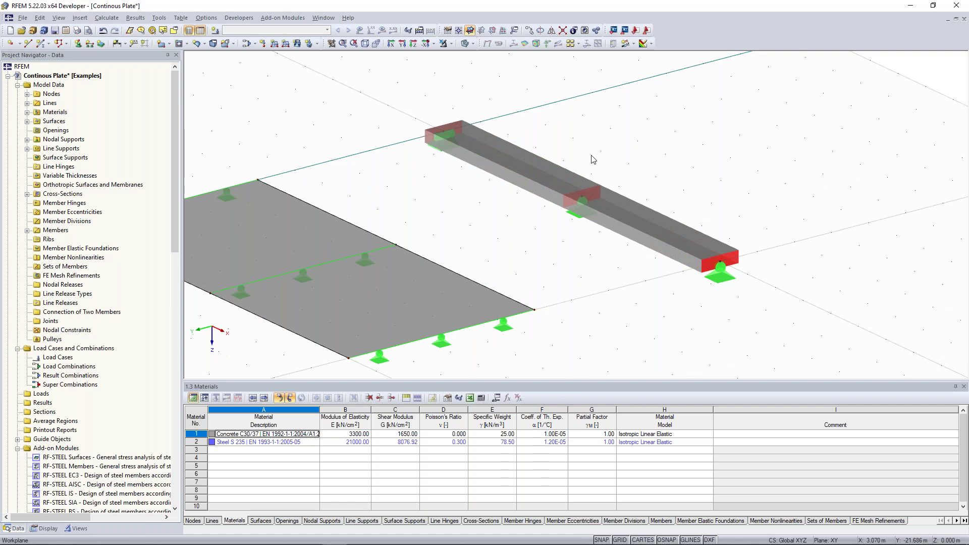
scroll(651, 162, down, 1)
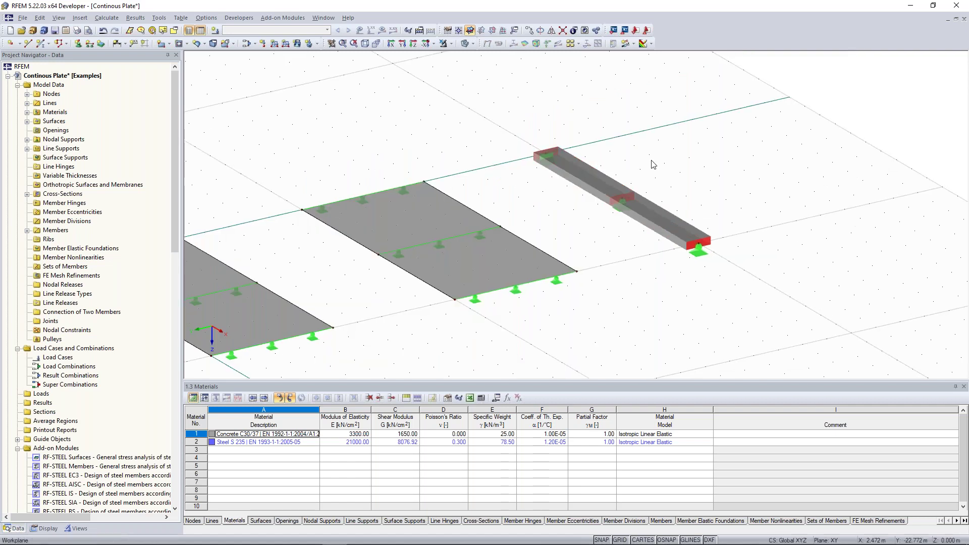
scroll(554, 184, down, 2)
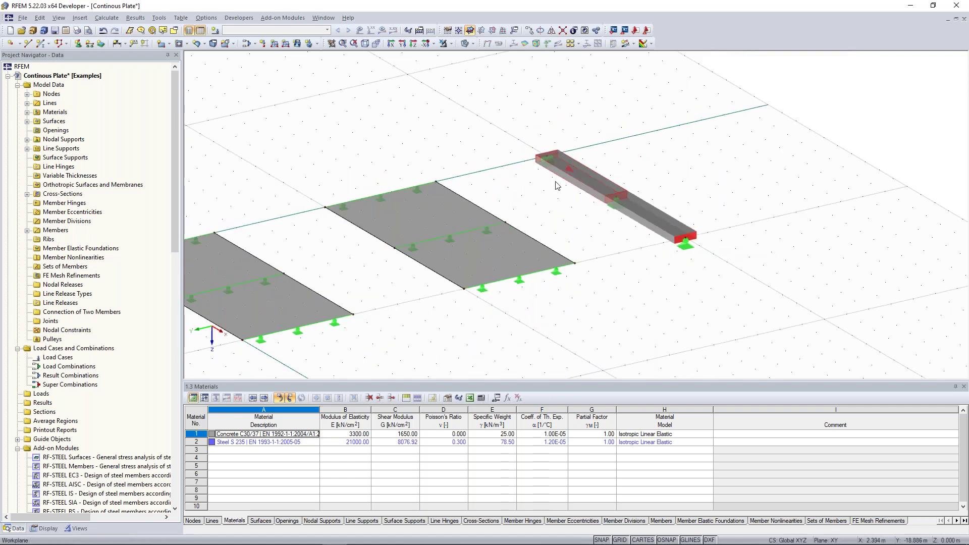
scroll(493, 163, down, 1)
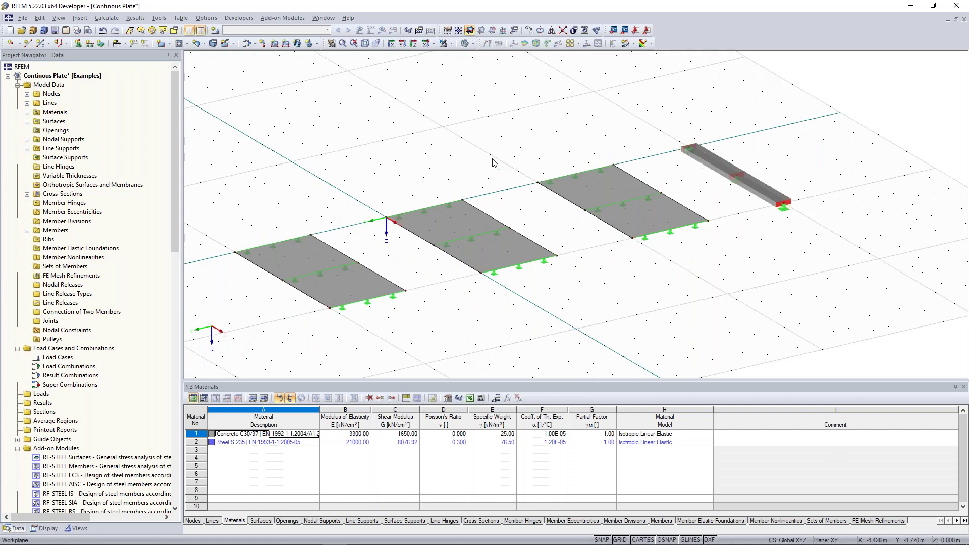
scroll(545, 125, down, 1)
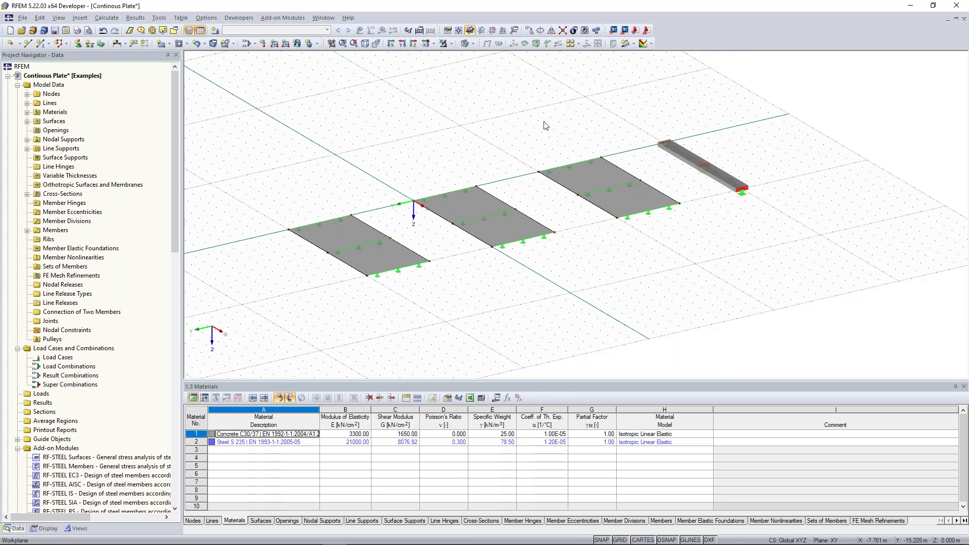
ctrl+middle_drag(497, 128, 472, 122)
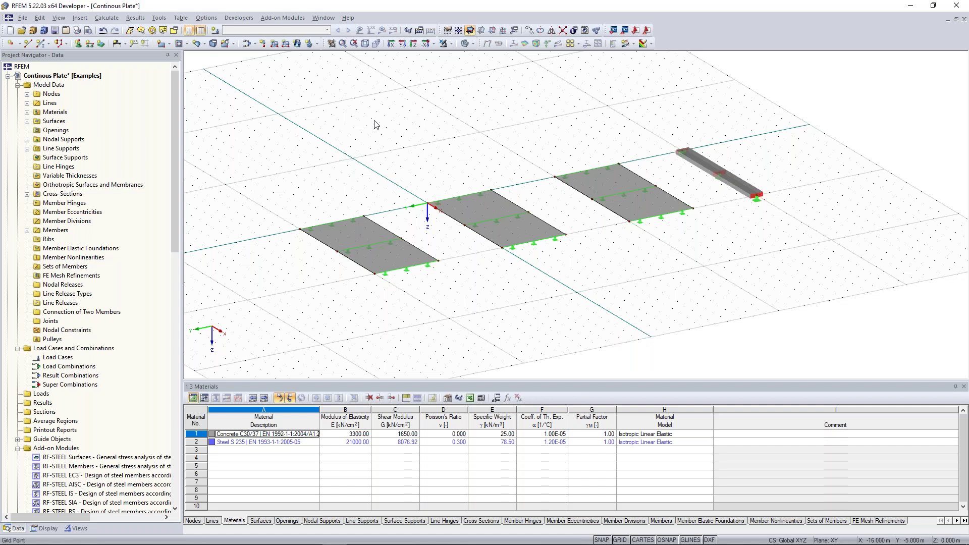
Create load case LC1 "Test Load" in the Permanent action category with self-weight deactivated
click(216, 32)
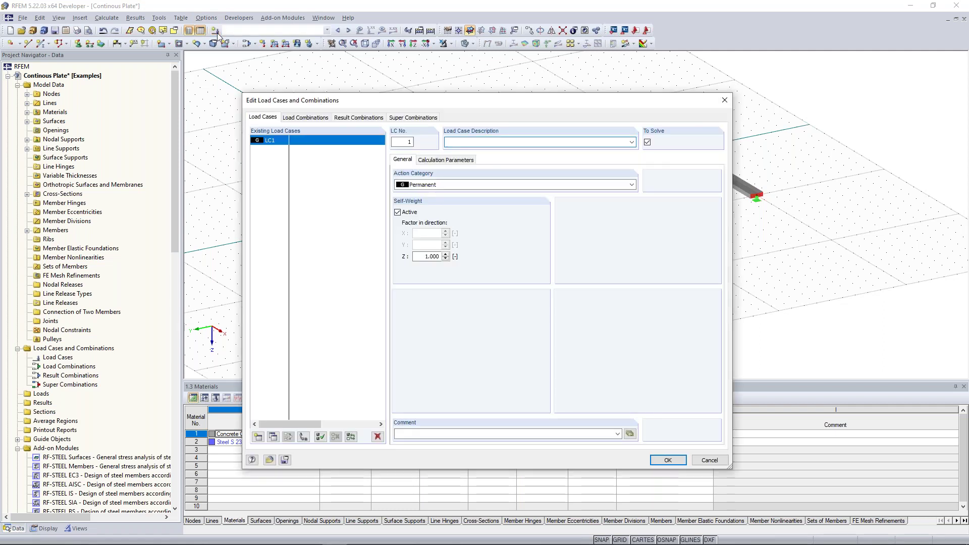
click(466, 186)
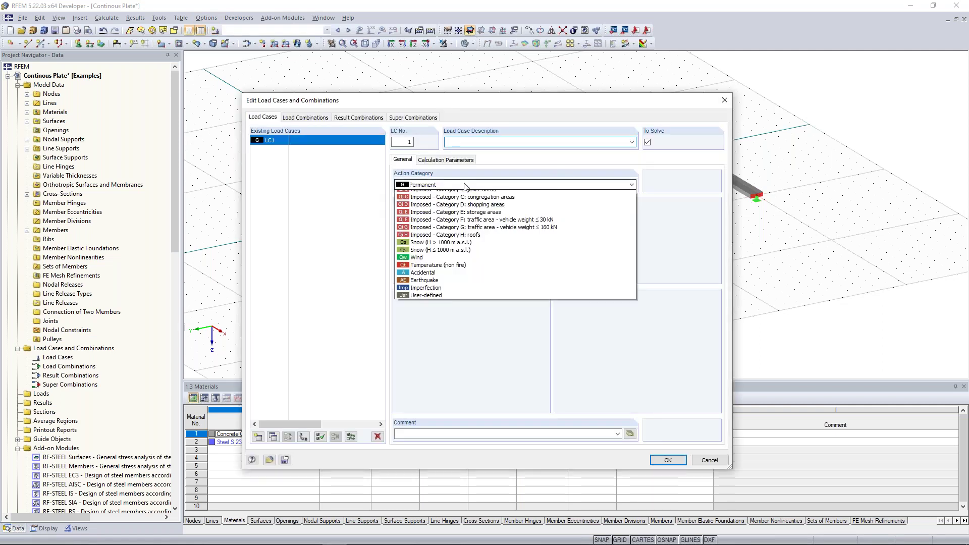
click(507, 144)
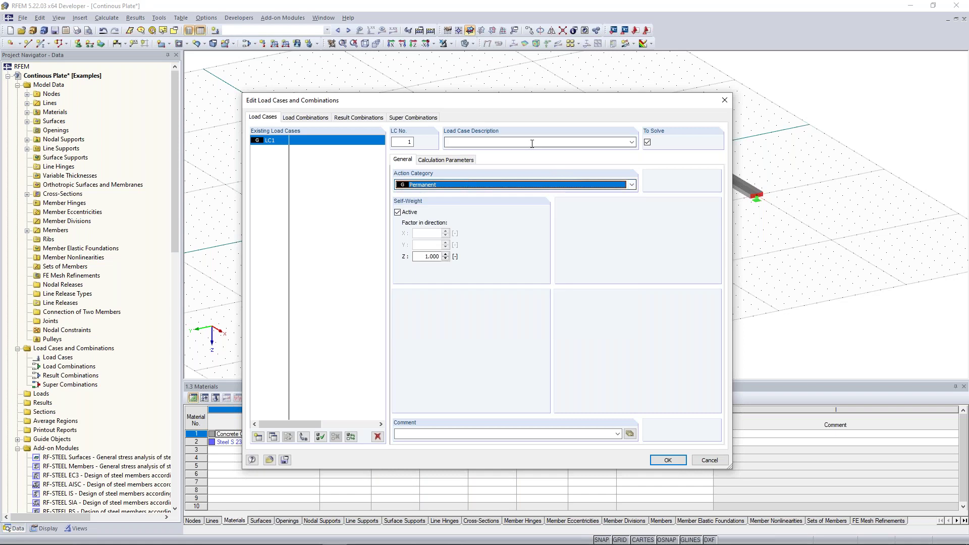
click(502, 143)
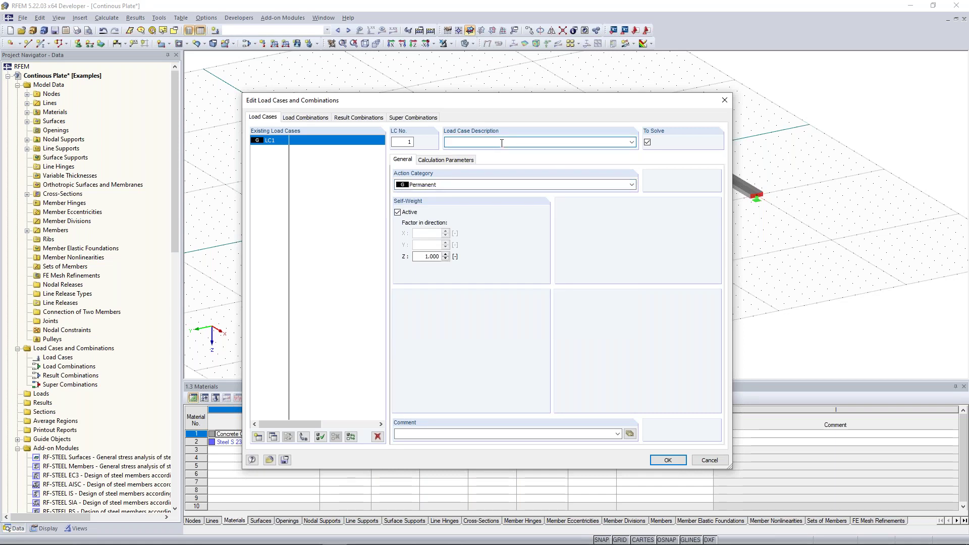
text(Test Load)
click(403, 216)
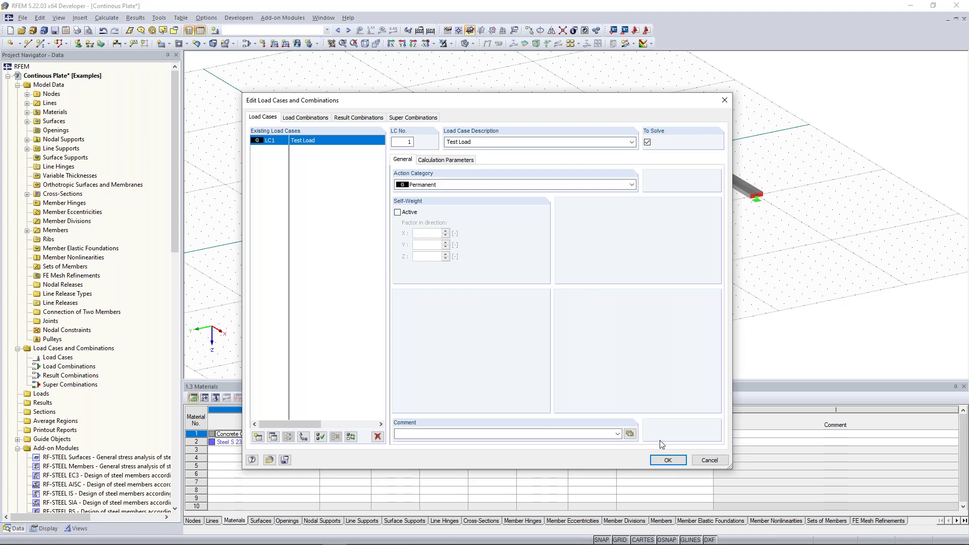
click(668, 460)
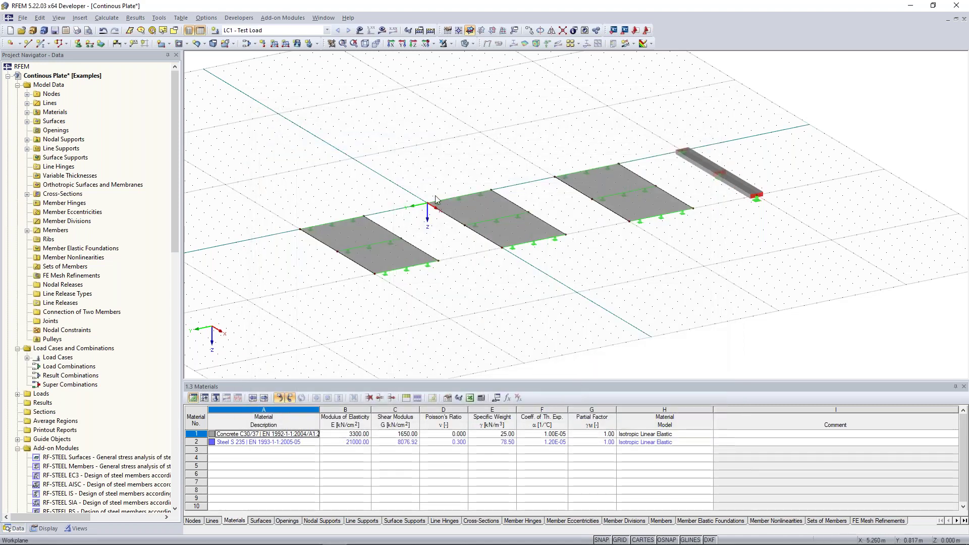
Apply a uniform 10 kN/m² surface force load in the global ZL direction to all three plates
scroll(397, 165, up, 4)
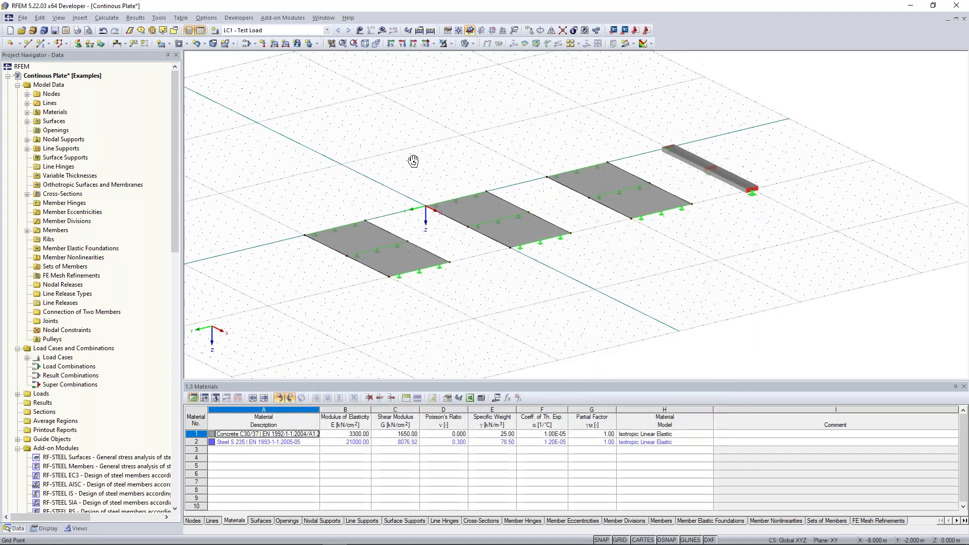
scroll(417, 152, up, 3)
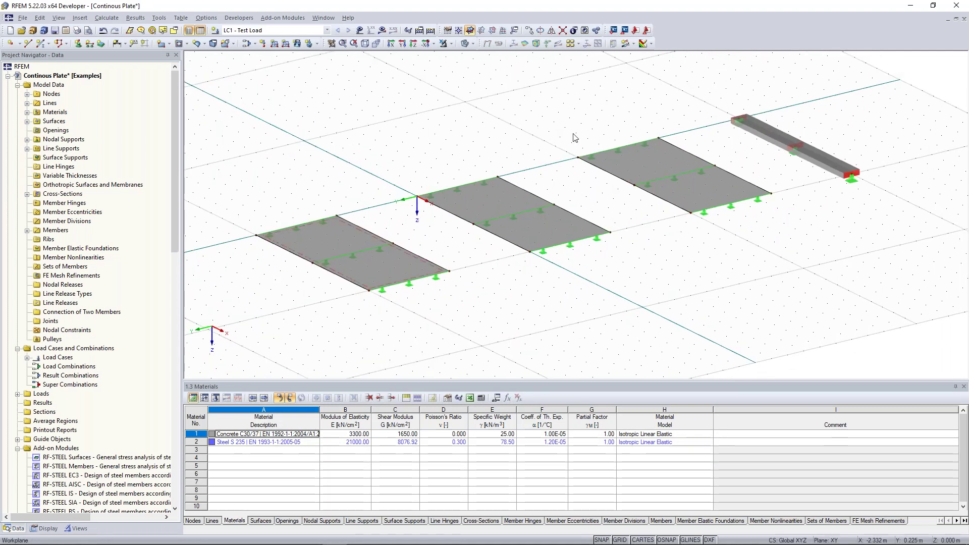
click(297, 45)
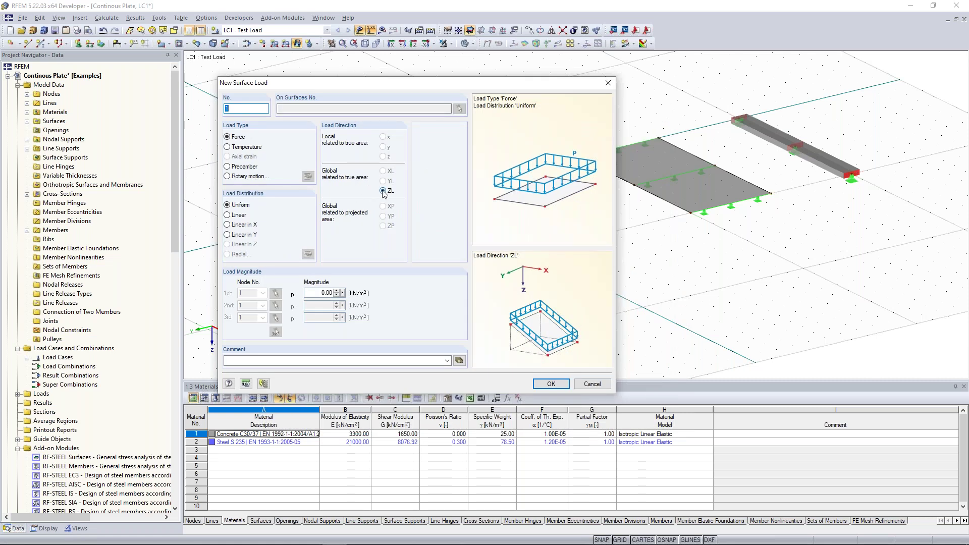
click(323, 293)
text(10)
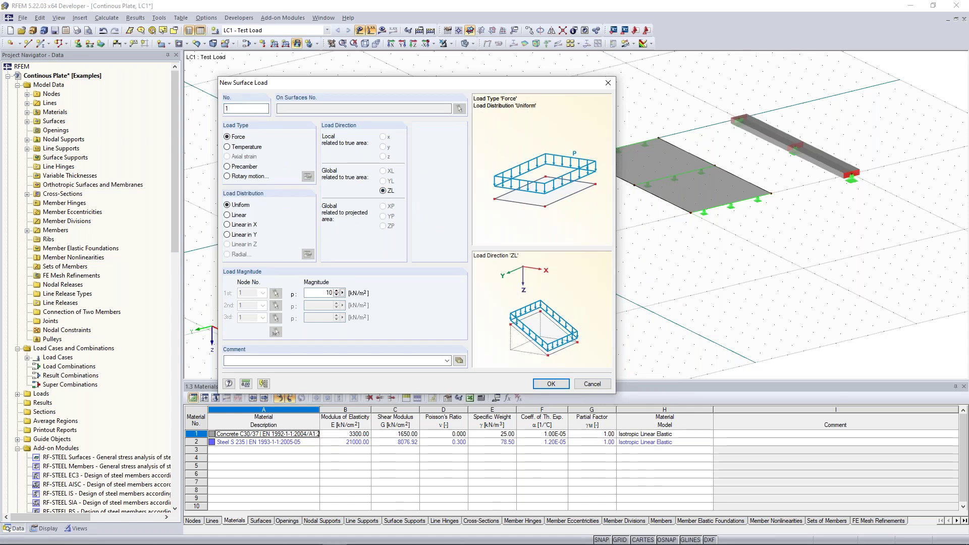
click(555, 388)
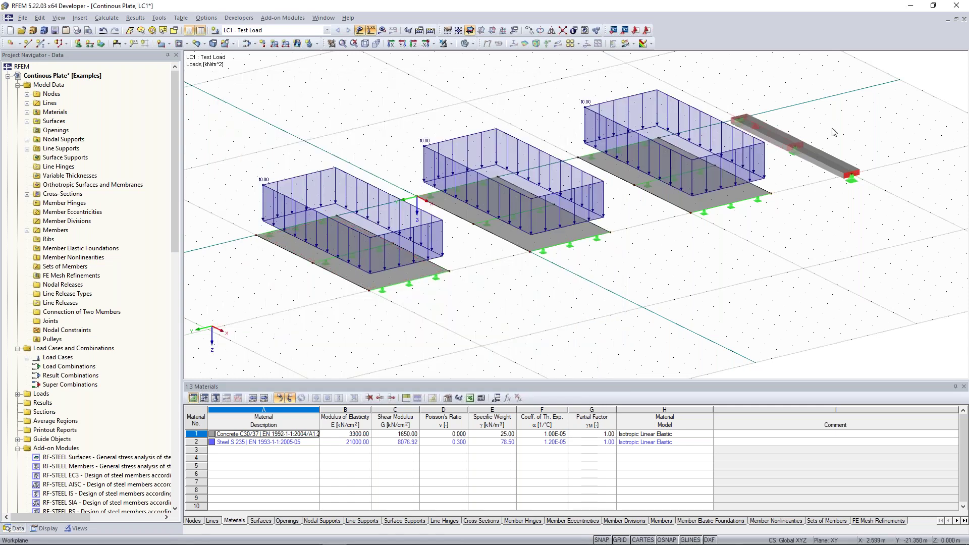
Apply a uniform 10 kN/m member force load in the global ZL direction to both beam members
ctrl+middle_drag(833, 131, 624, 140)
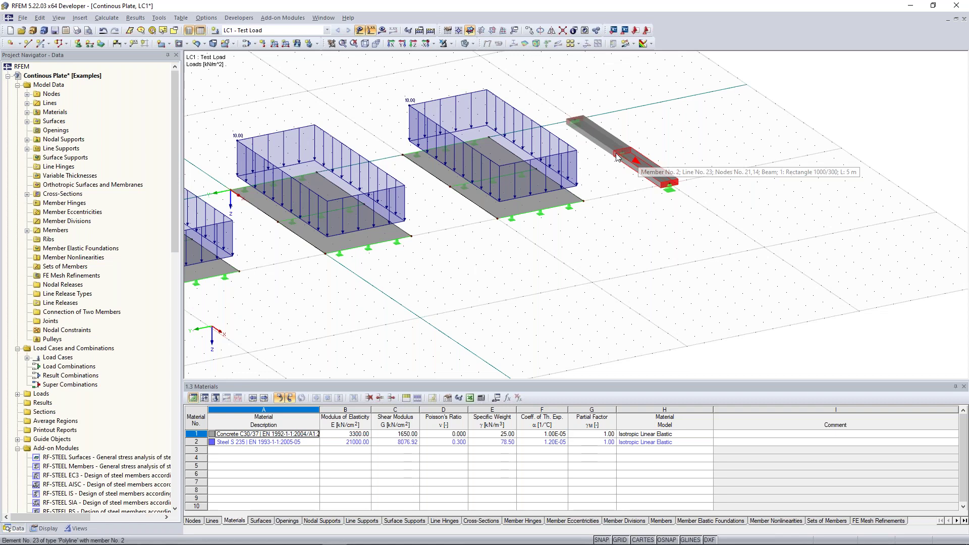
middle_drag(617, 157, 641, 165)
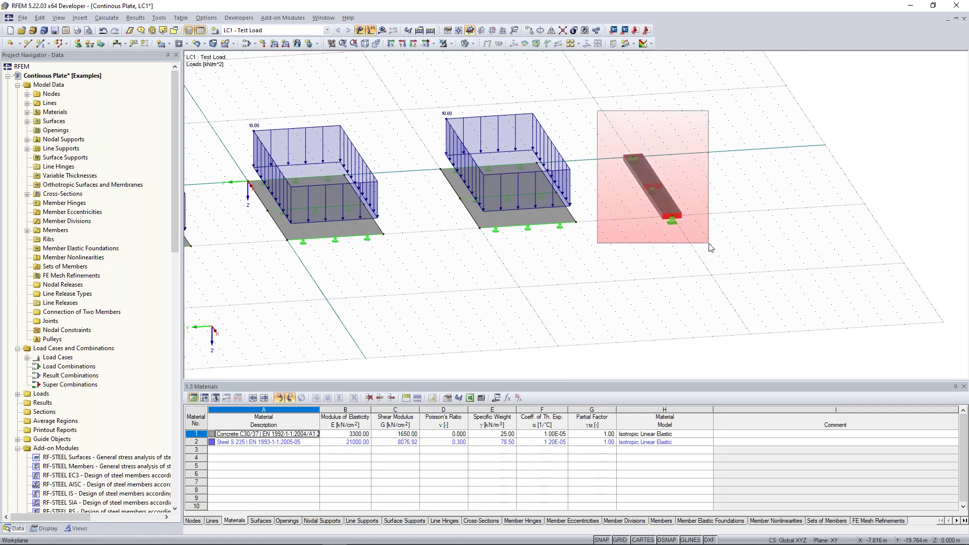
middle_drag(746, 188, 671, 190)
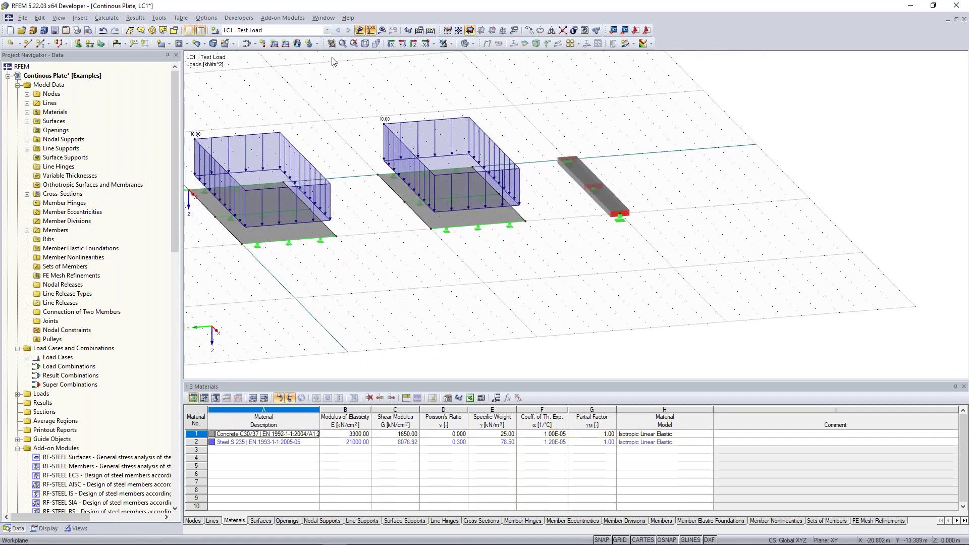
click(298, 44)
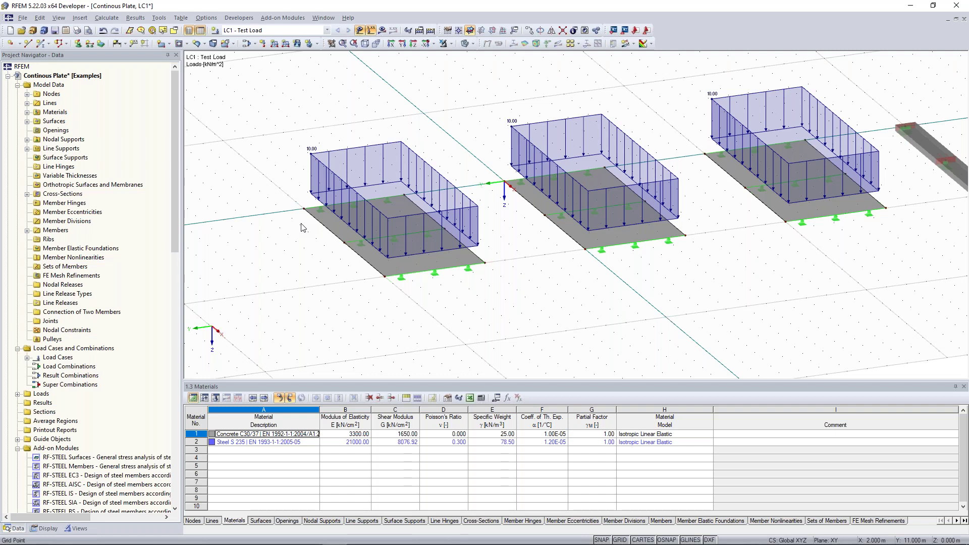
scroll(302, 228, up, 2)
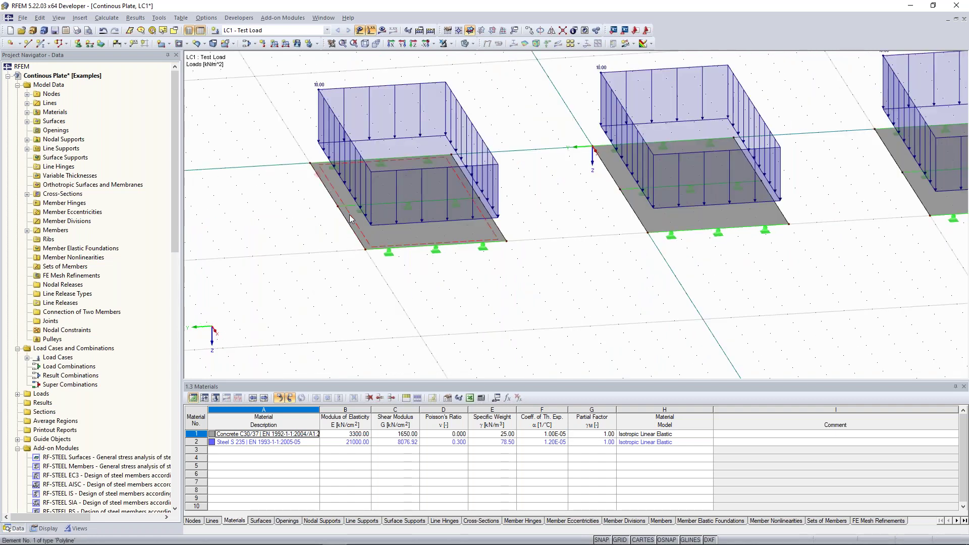
click(274, 43)
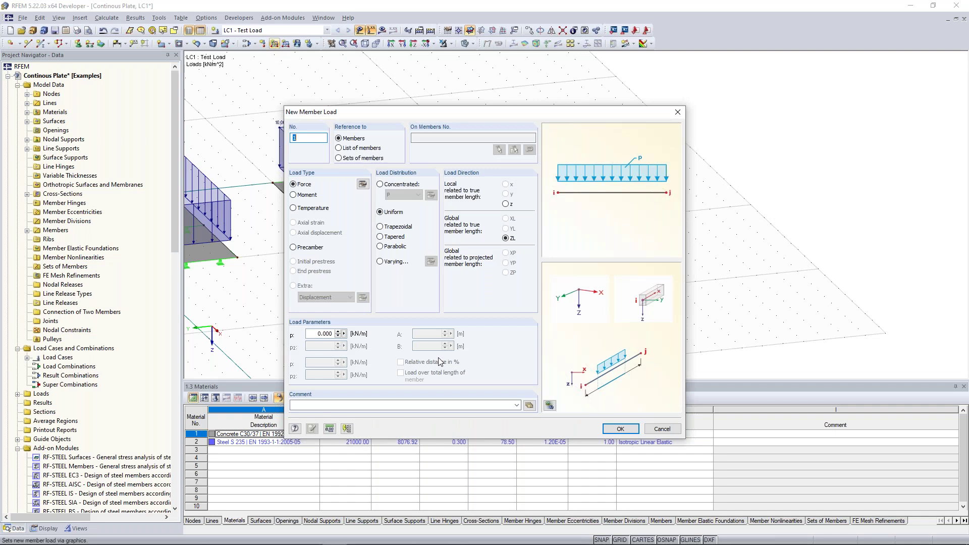
double_click(323, 334)
text(10)
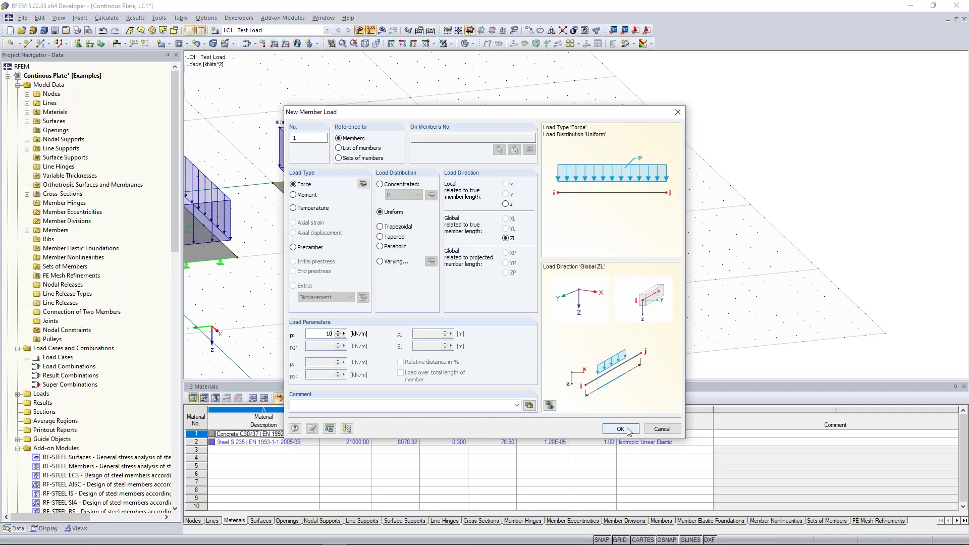
key(Return)
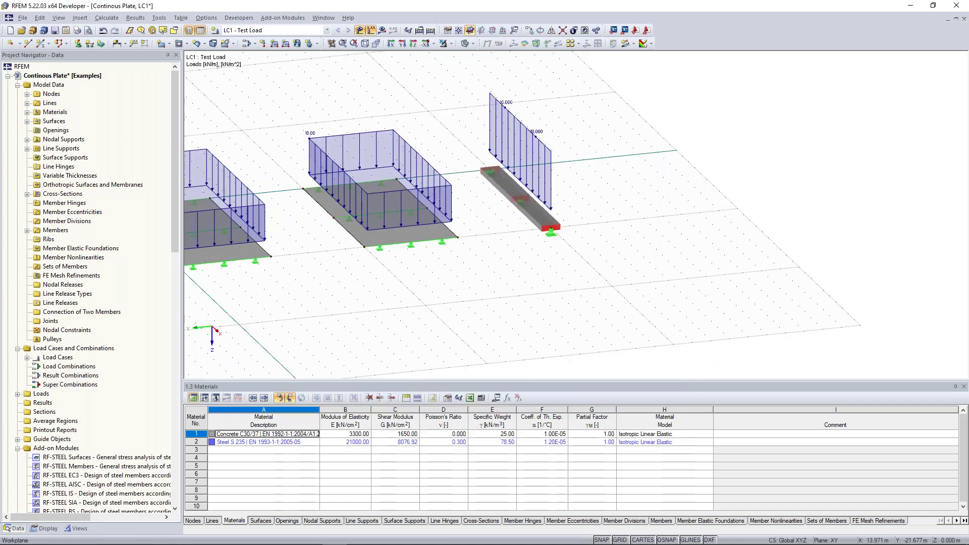
Hide the LC1 loads in the model view, leaving only the plates and the beam with their supports displayed
middle_drag(328, 294, 570, 297)
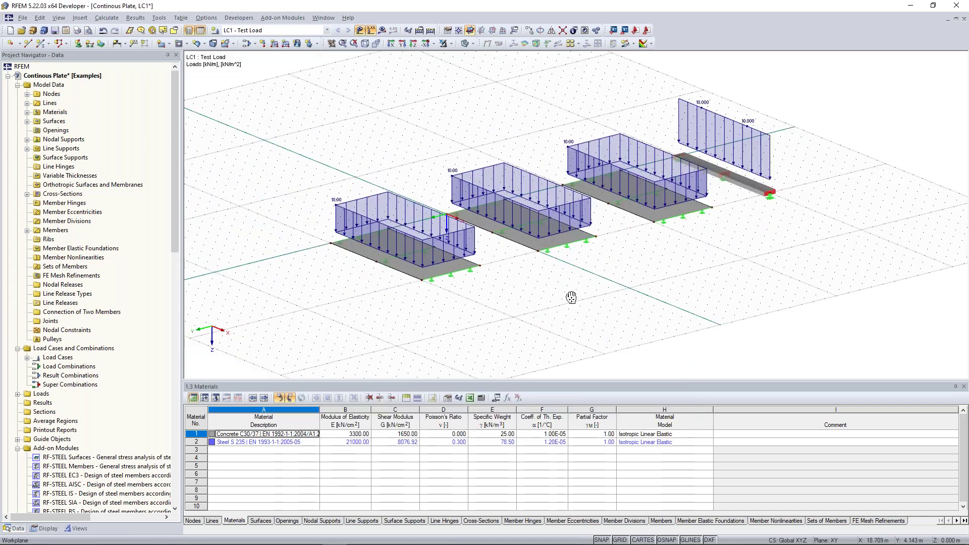
scroll(571, 298, up, 5)
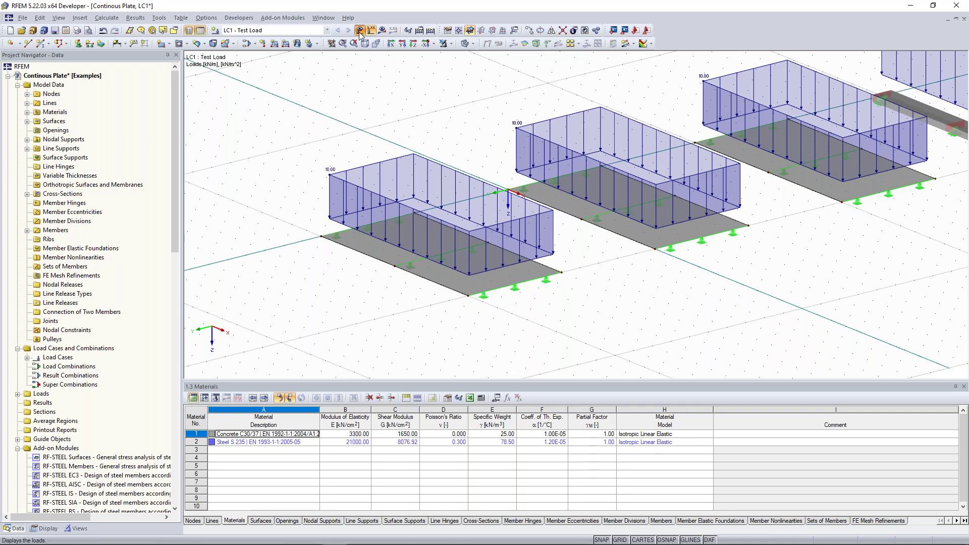
click(359, 32)
scroll(444, 163, up, 2)
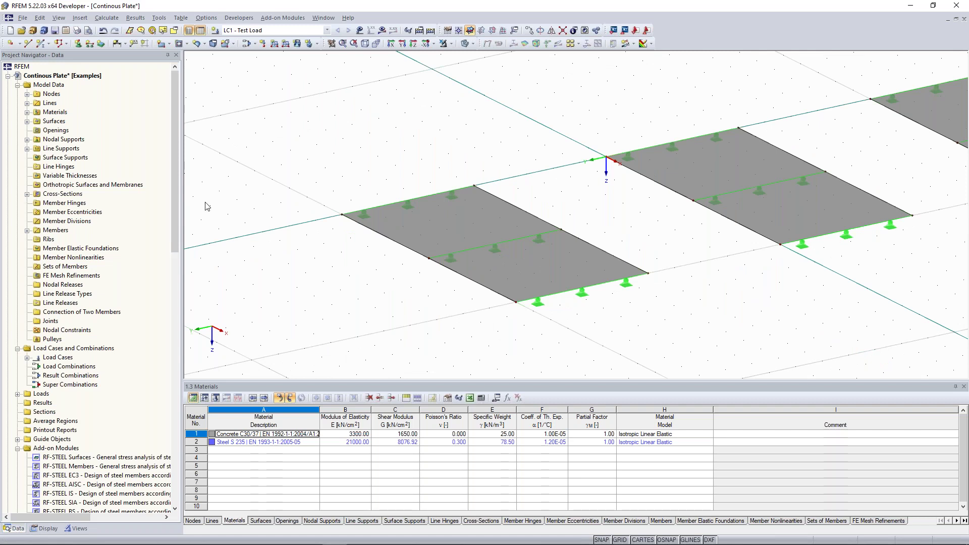
Set up a new surface FE mesh refinement with a target FE length of 1 m and start picking its surface in the model
scroll(473, 232, down, 2)
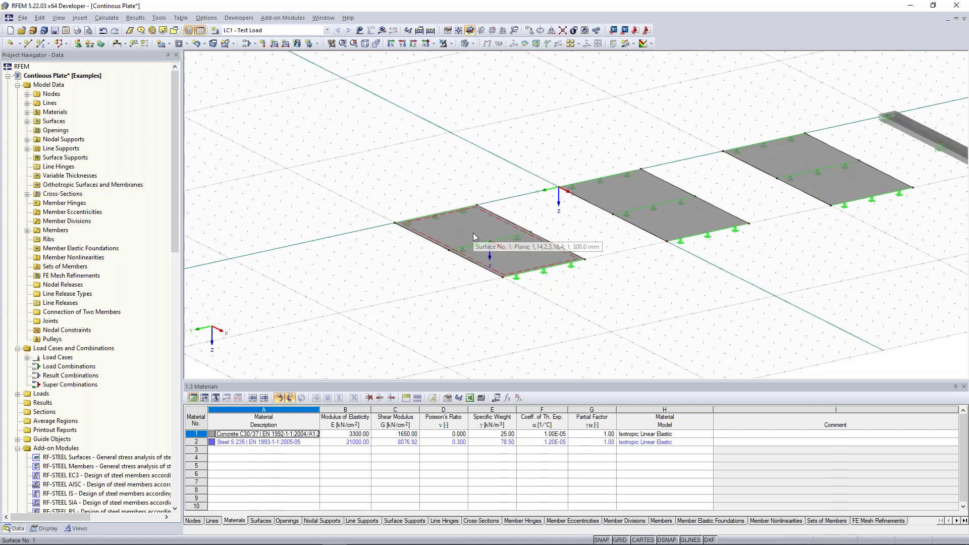
scroll(473, 232, down, 1)
scroll(788, 156, up, 1)
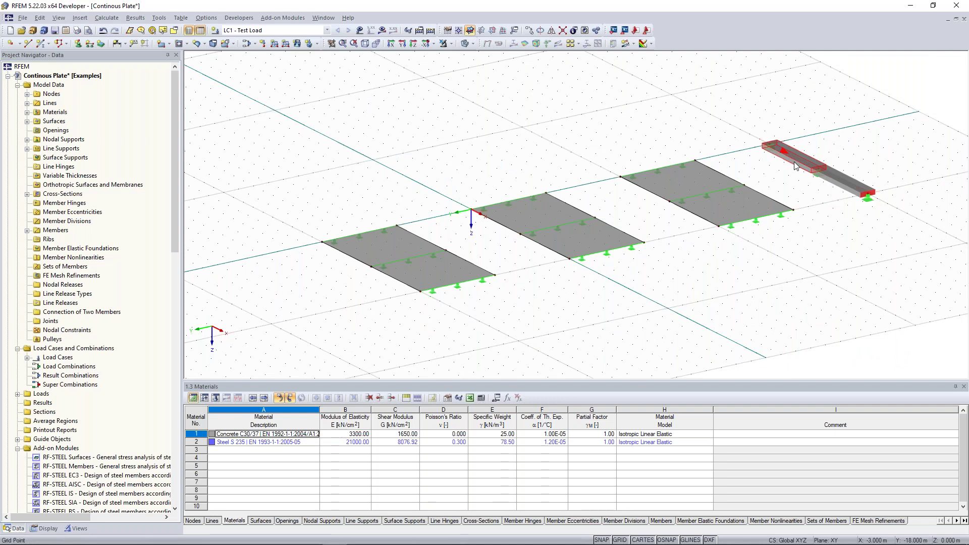
scroll(318, 277, up, 1)
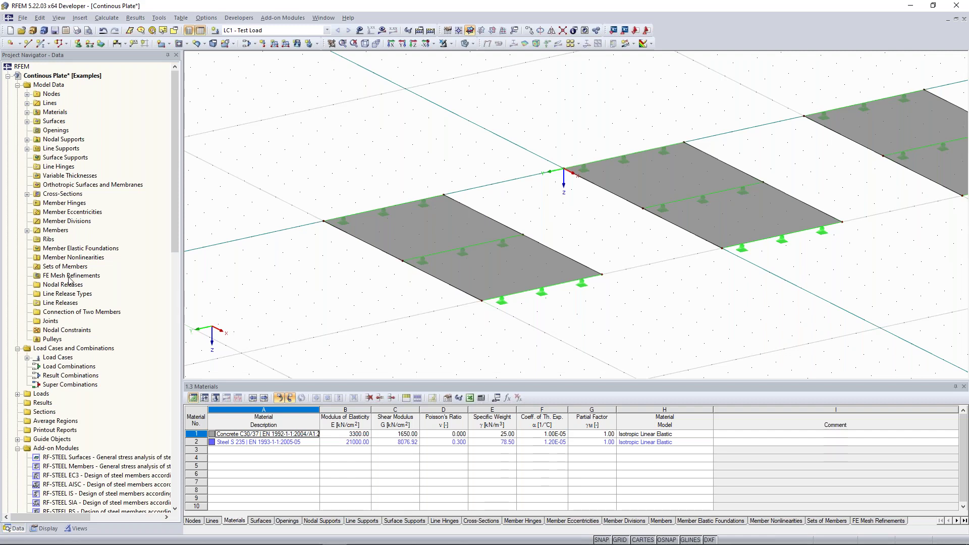
click(69, 279)
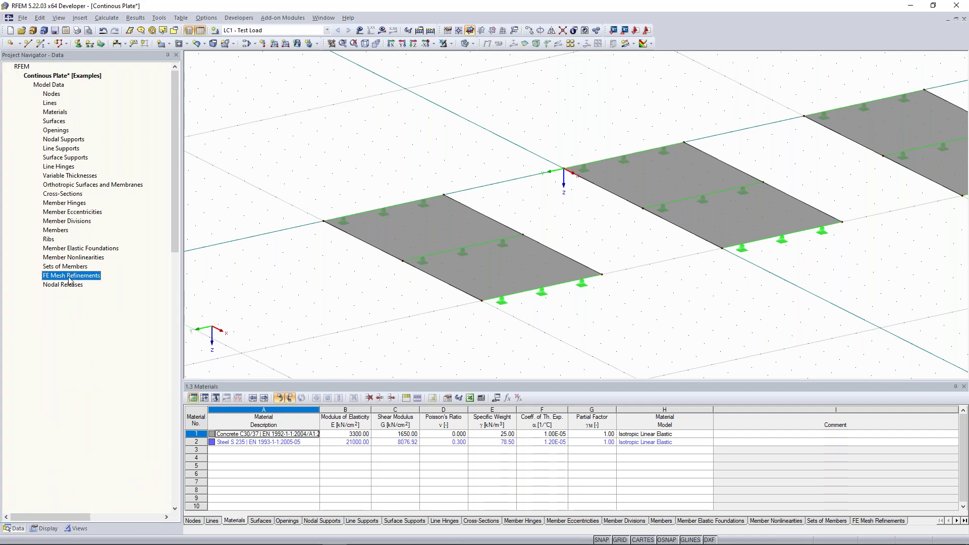
right_click(69, 279)
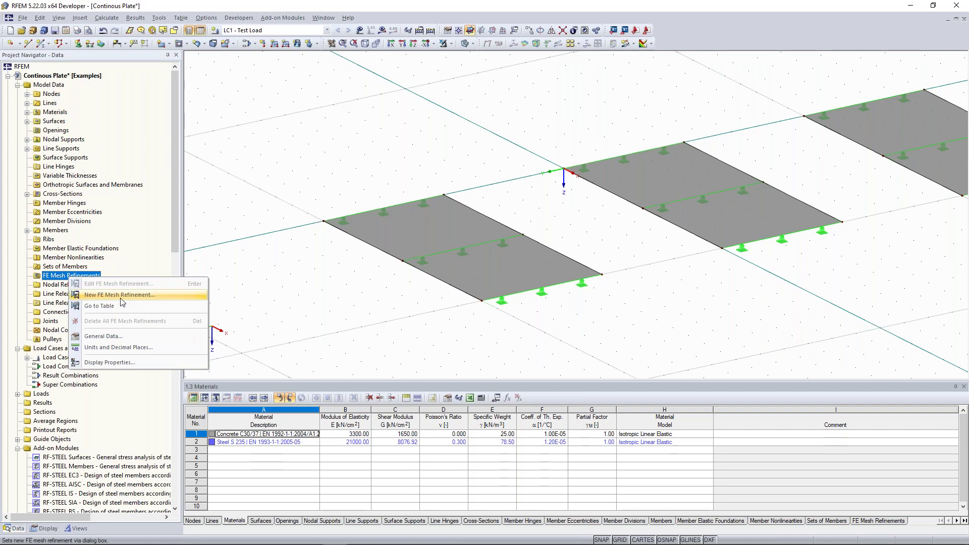
click(121, 297)
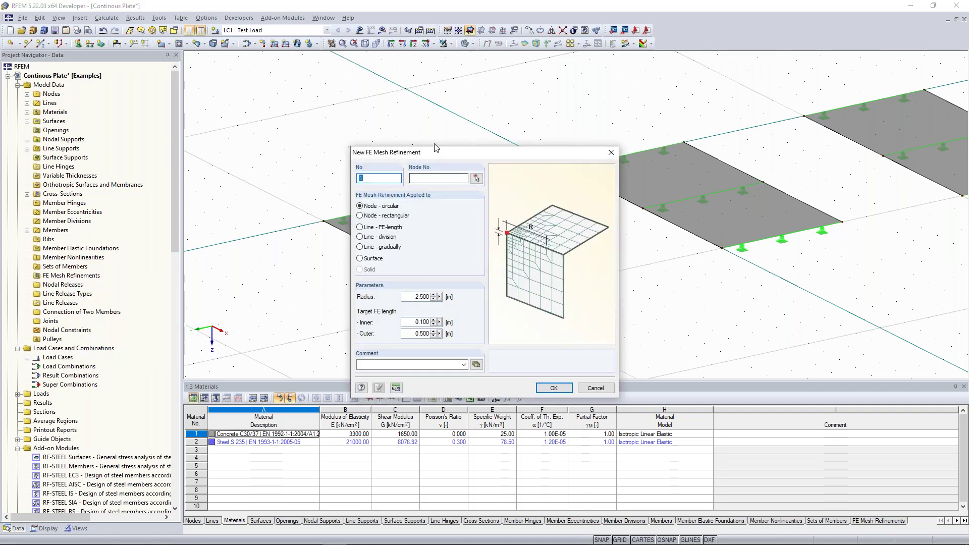
drag(404, 152, 132, 96)
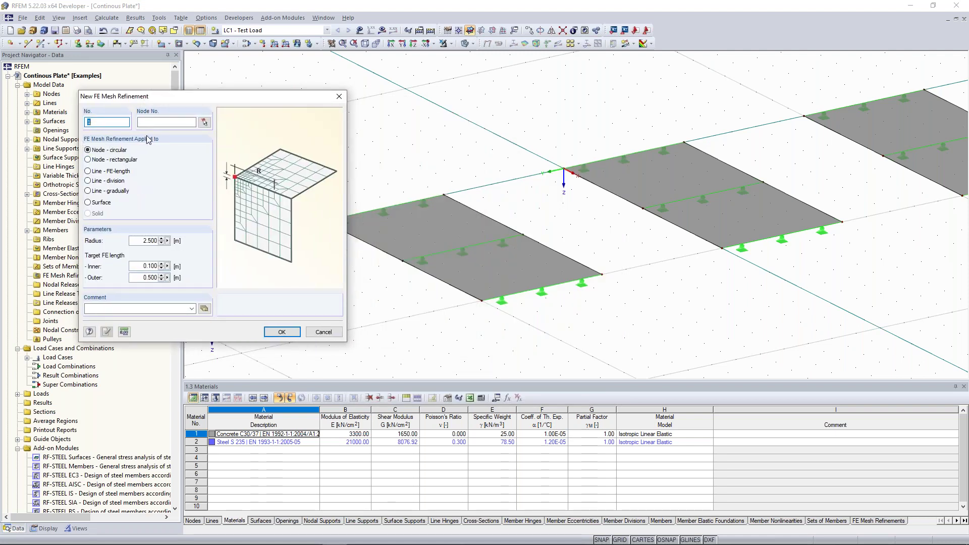
click(91, 203)
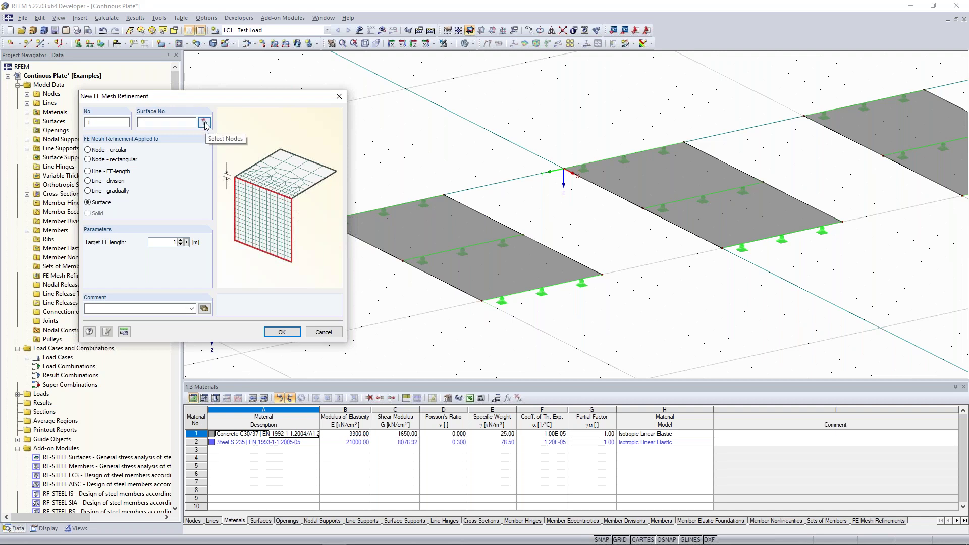
click(205, 124)
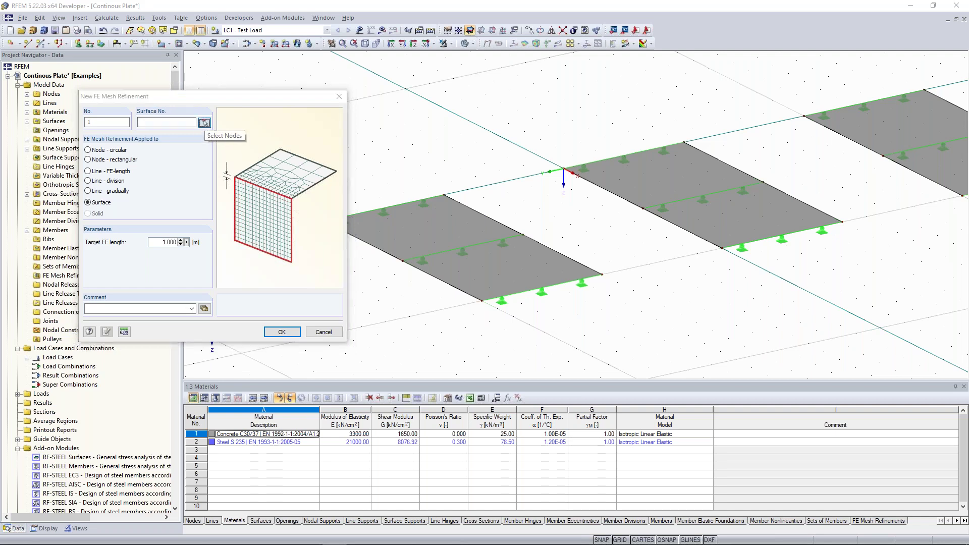
Create a surface FE mesh refinement with a 1.000 m target FE length on surface 1
click(417, 229)
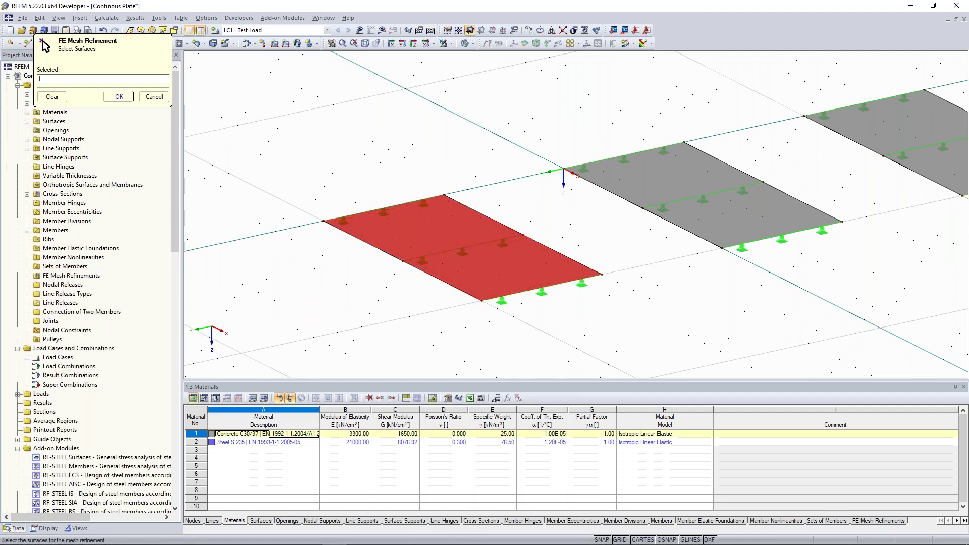
click(120, 97)
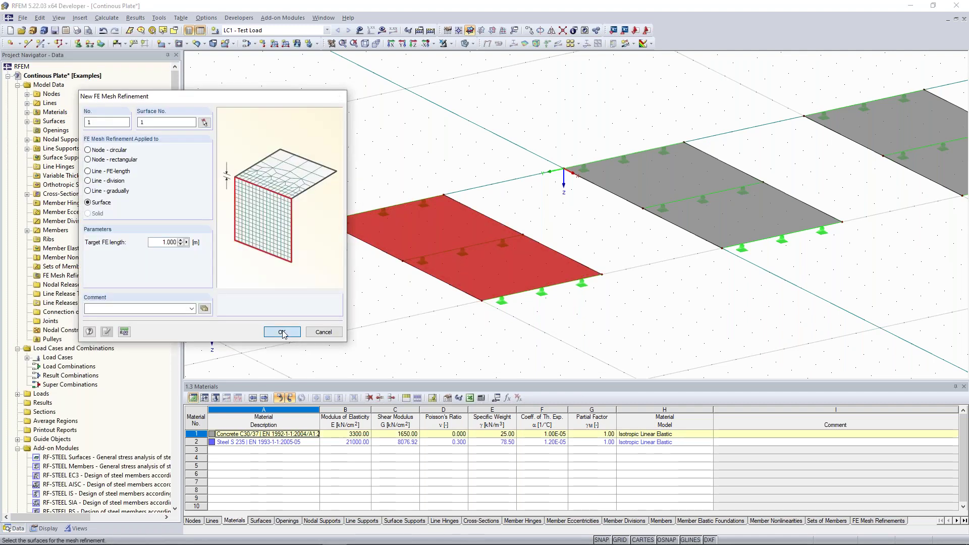
click(281, 330)
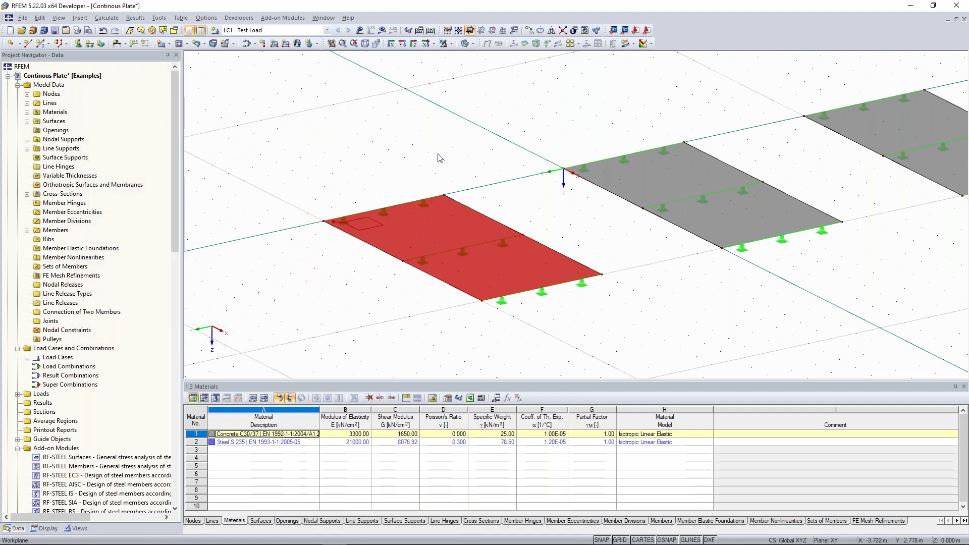
scroll(312, 222, up, 3)
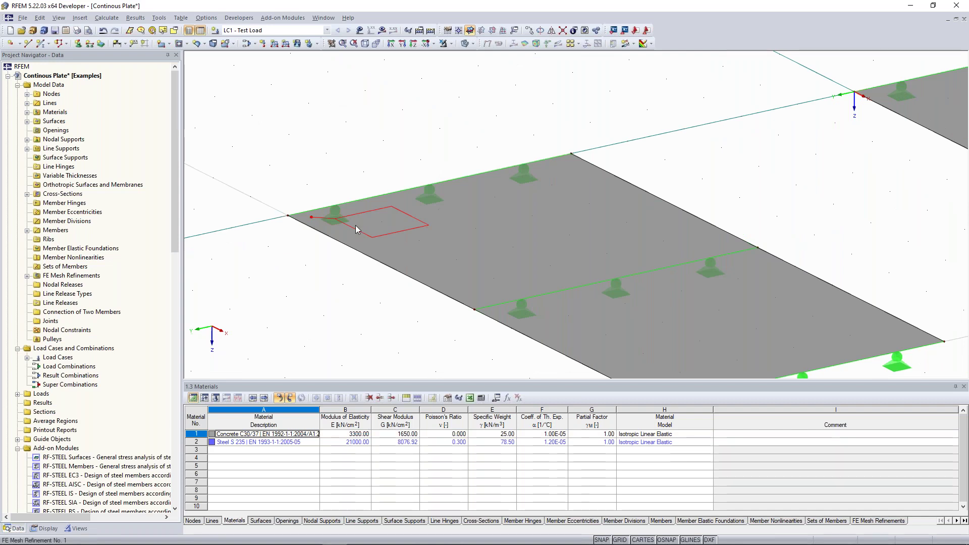
scroll(356, 230, down, 3)
scroll(359, 231, up, 3)
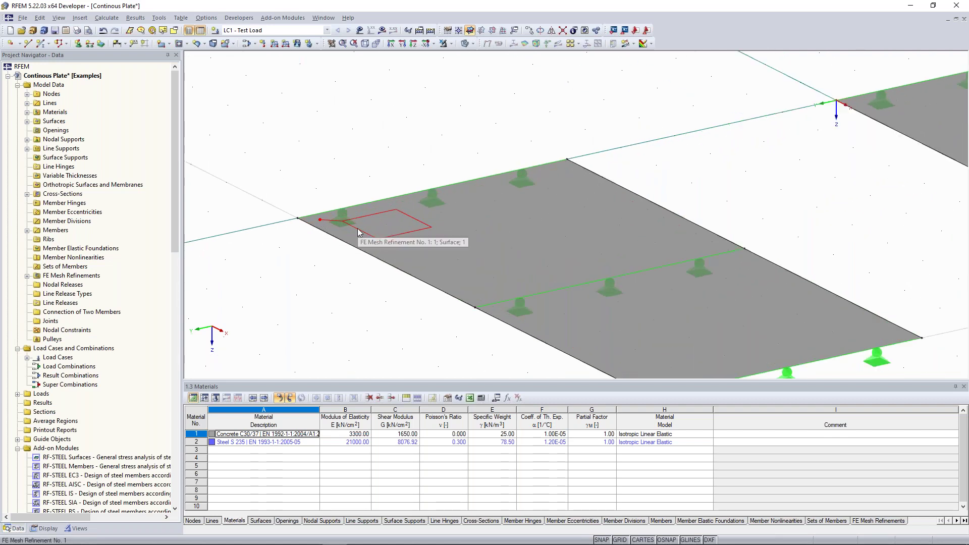
Create a surface FE mesh refinement with a 0.100 m target FE length and assign it to surface 3
scroll(381, 219, down, 2)
middle_drag(381, 218, 358, 191)
scroll(386, 192, down, 2)
middle_drag(599, 116, 598, 128)
middle_drag(549, 166, 550, 199)
click(742, 151)
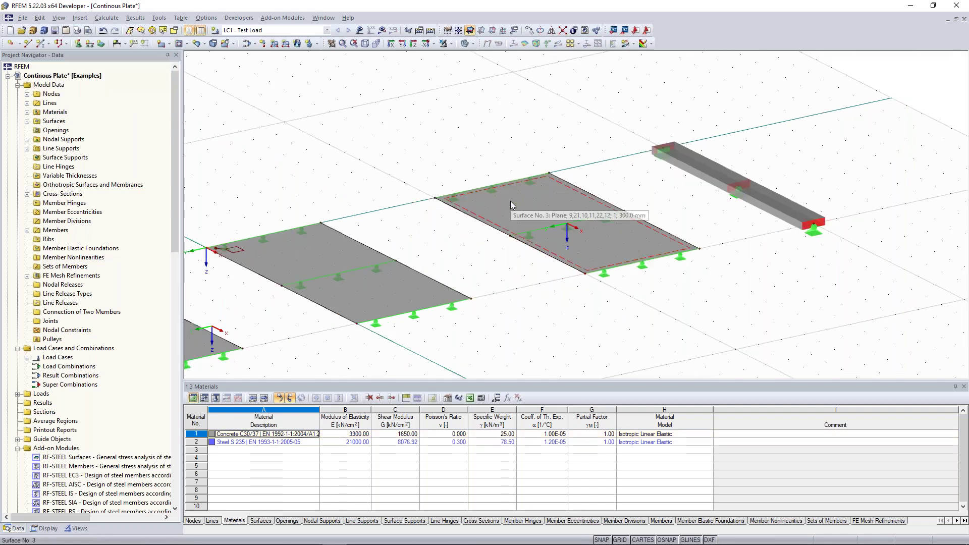
click(511, 201)
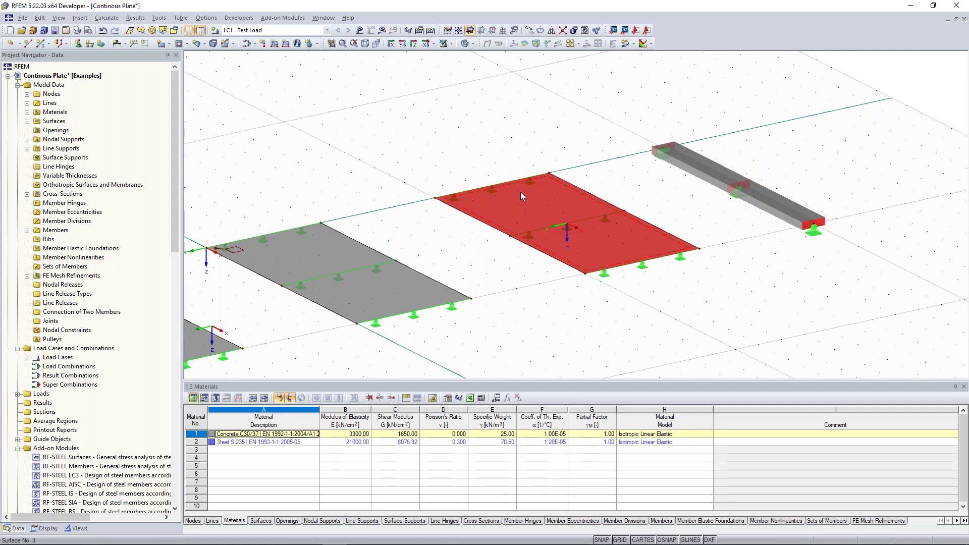
right_click(522, 195)
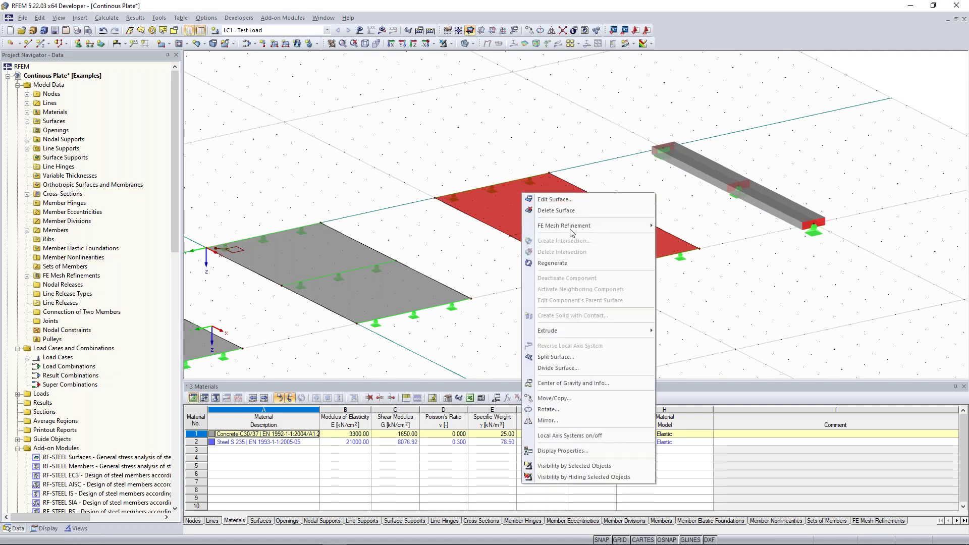
mouse_move(572, 232)
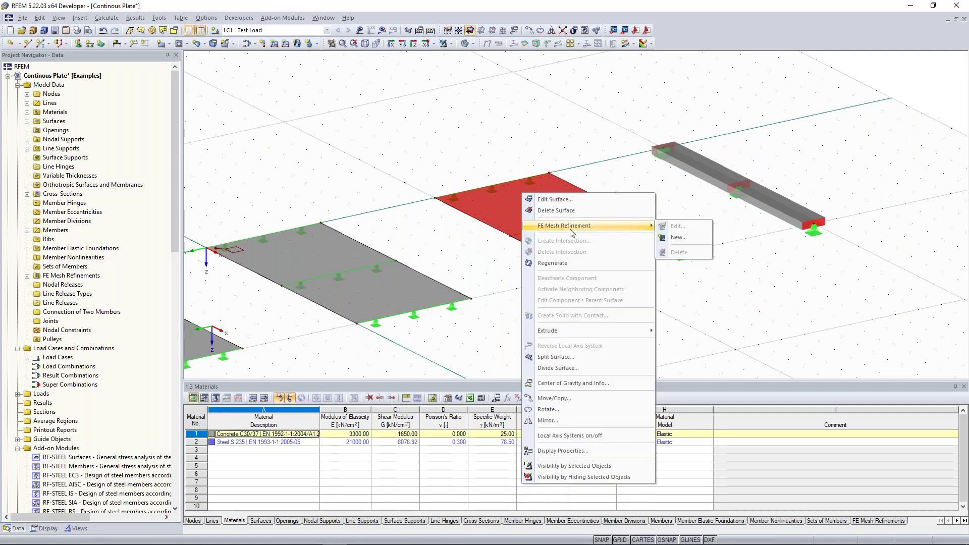
click(684, 244)
drag(456, 235, 219, 195)
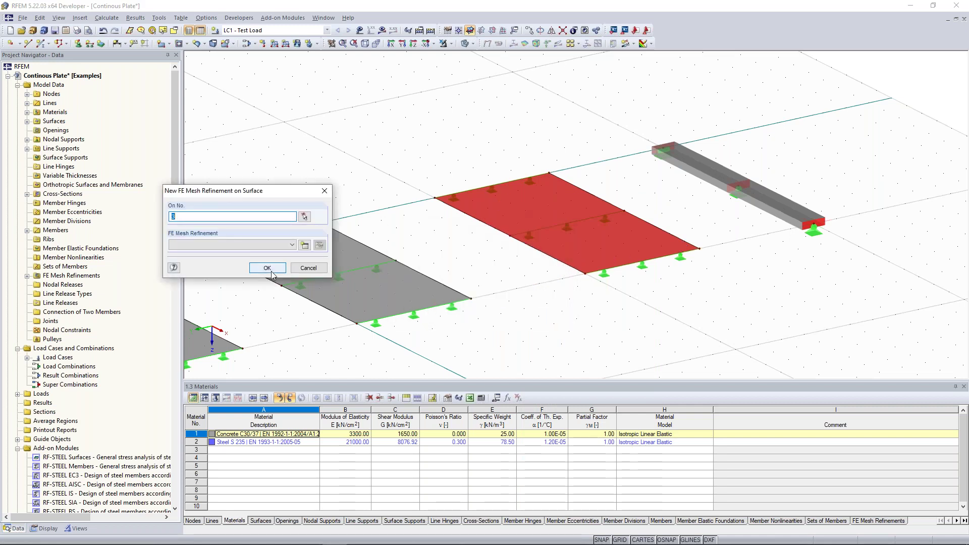
click(300, 247)
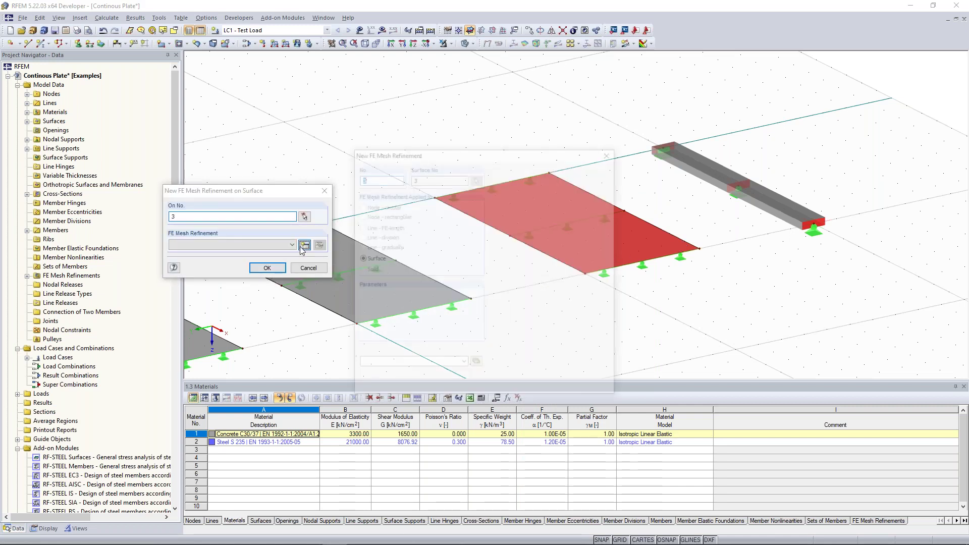
text(0.100)
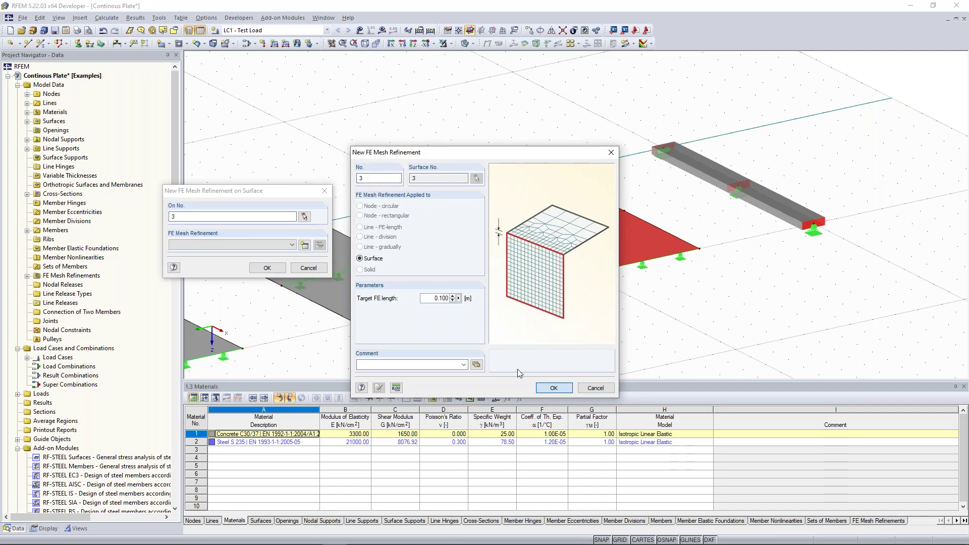
click(553, 388)
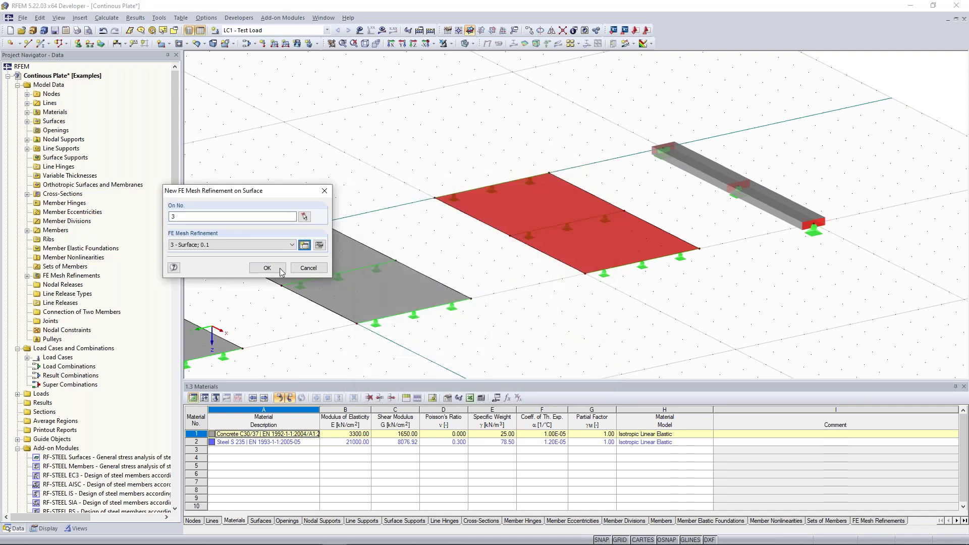
click(267, 267)
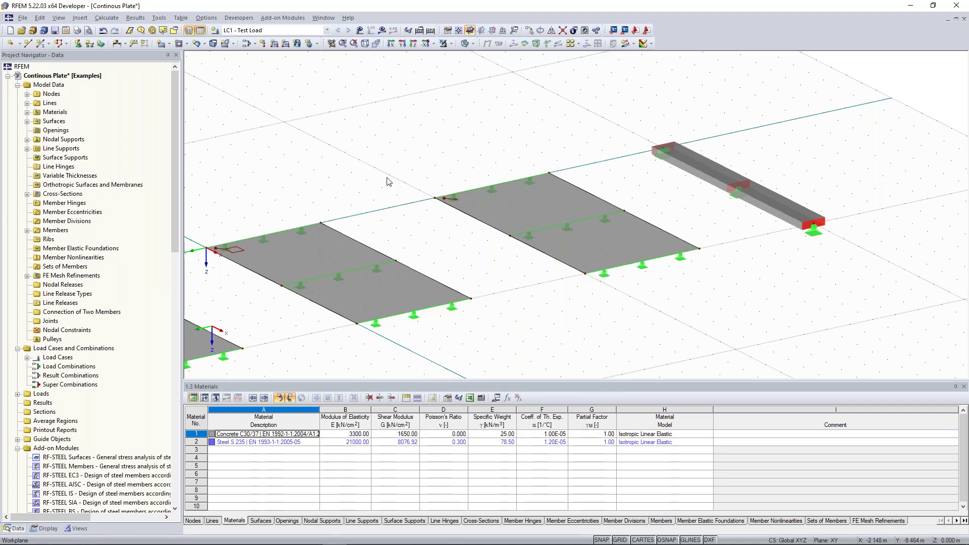
Set up a new section A-A through surface 1 with edge points X 0, Y 7.5 m and X 10, Y 7.5 m
scroll(430, 189, down, 2)
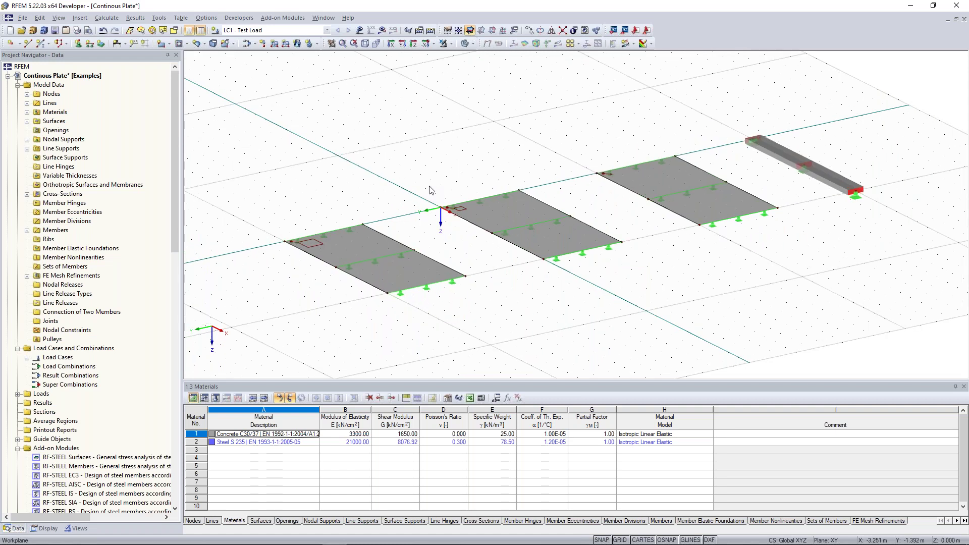
scroll(429, 190, up, 1)
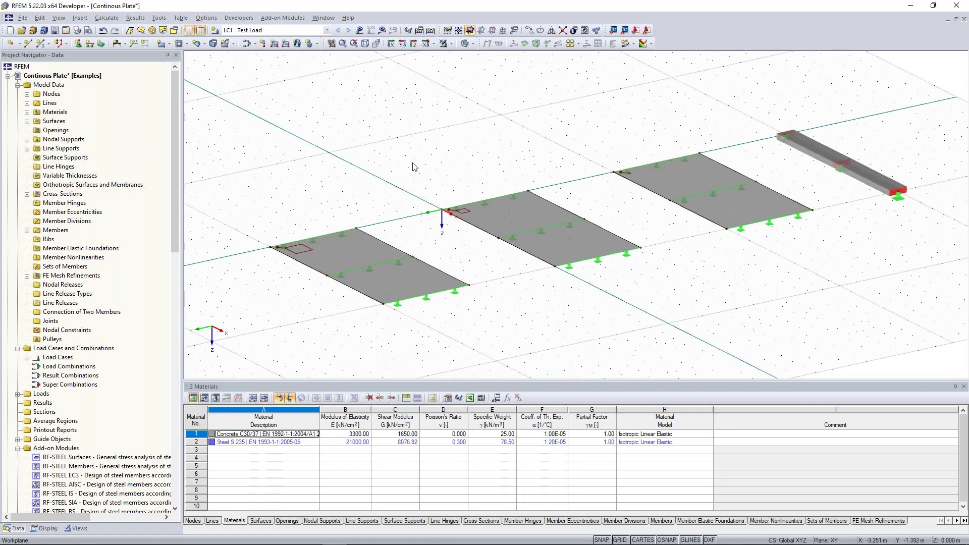
scroll(413, 167, up, 1)
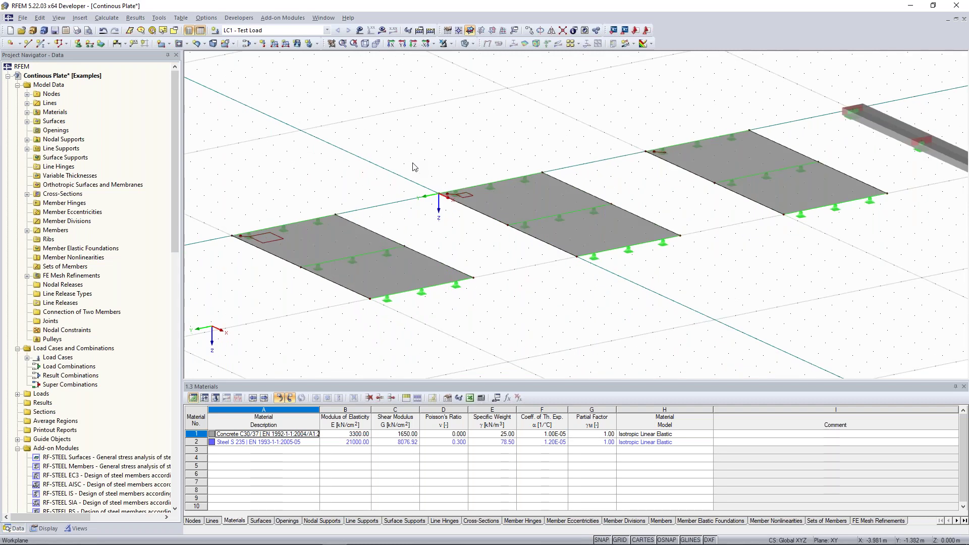
ctrl+middle_drag(308, 213, 308, 213)
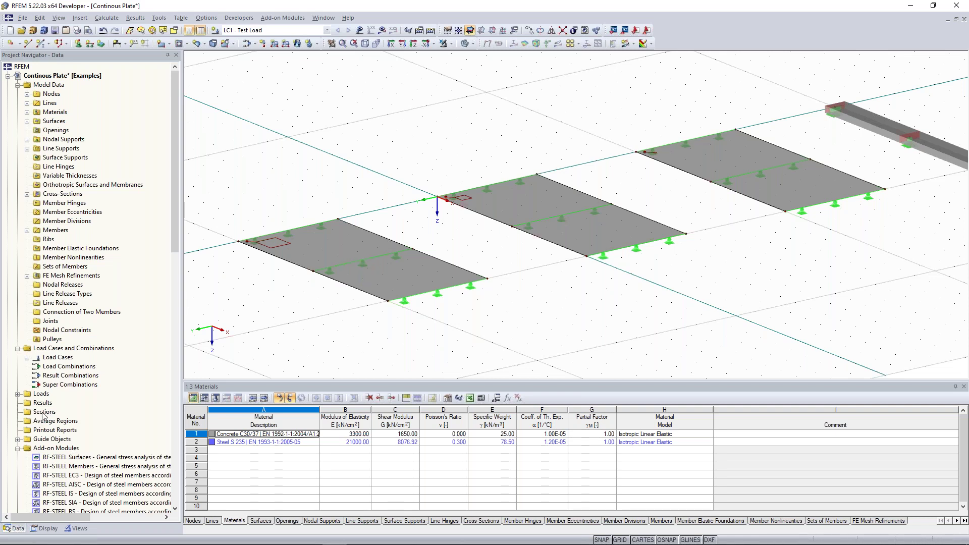
scroll(45, 417, down, 5)
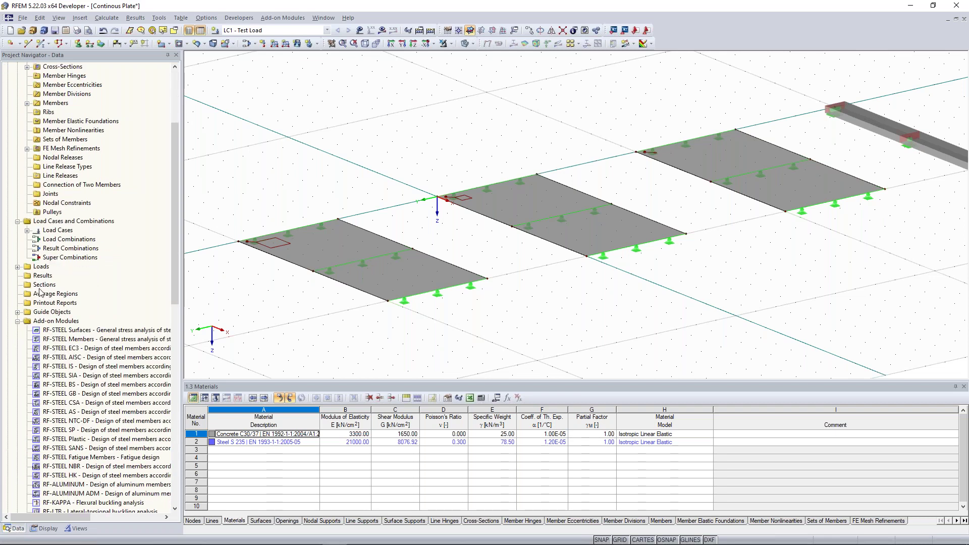
right_click(49, 286)
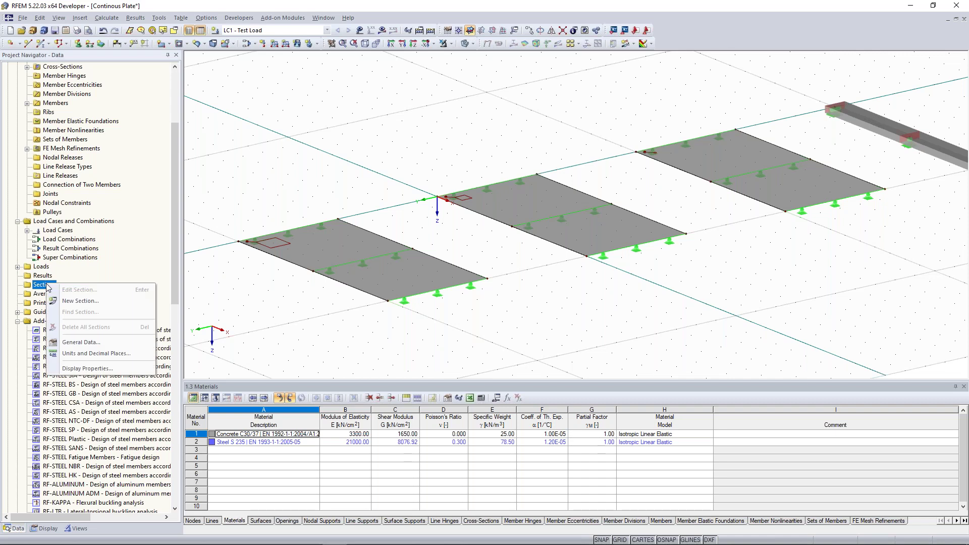
click(76, 301)
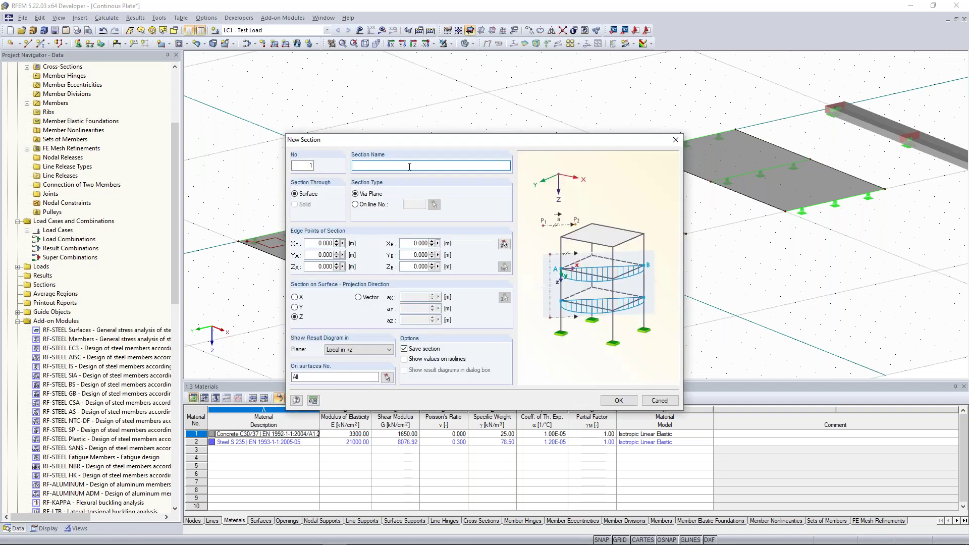
text(A-A)
click(503, 244)
scroll(316, 271, up, 3)
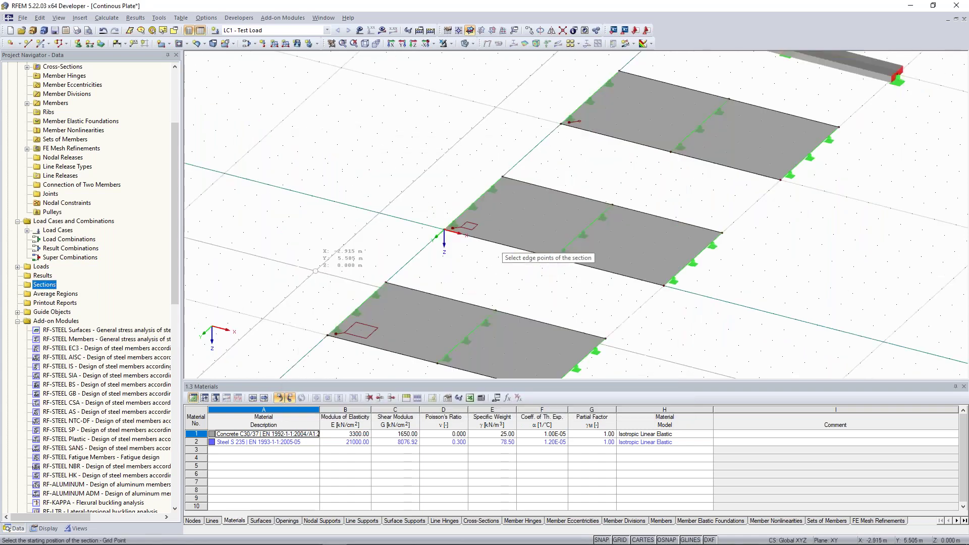
click(364, 316)
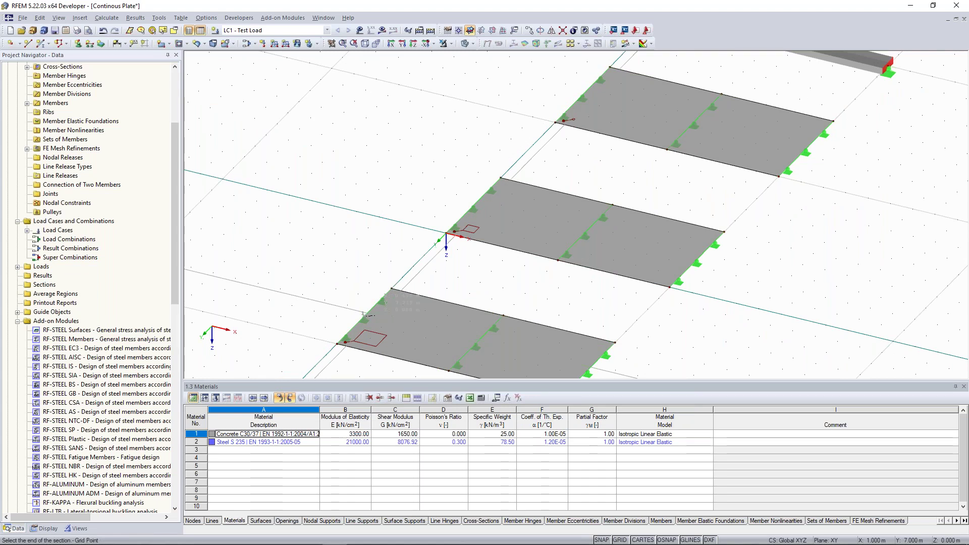
click(588, 369)
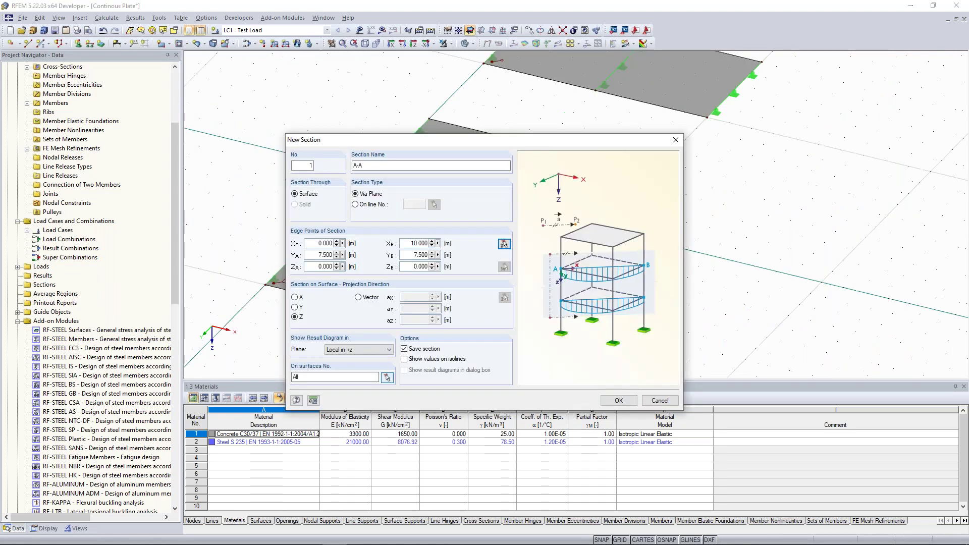
Limit section A-A to surface 1 with projection direction Z and save it
click(388, 378)
click(363, 283)
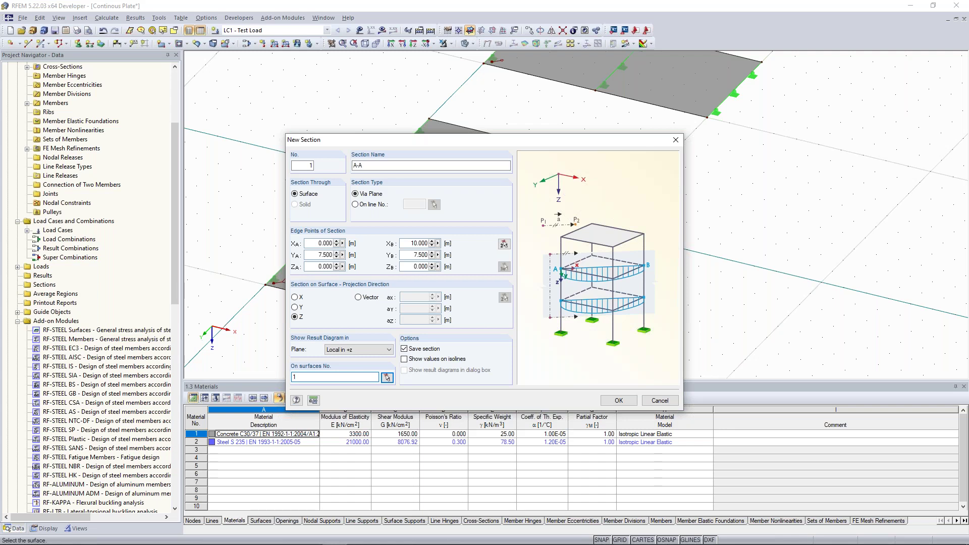
click(295, 318)
click(619, 401)
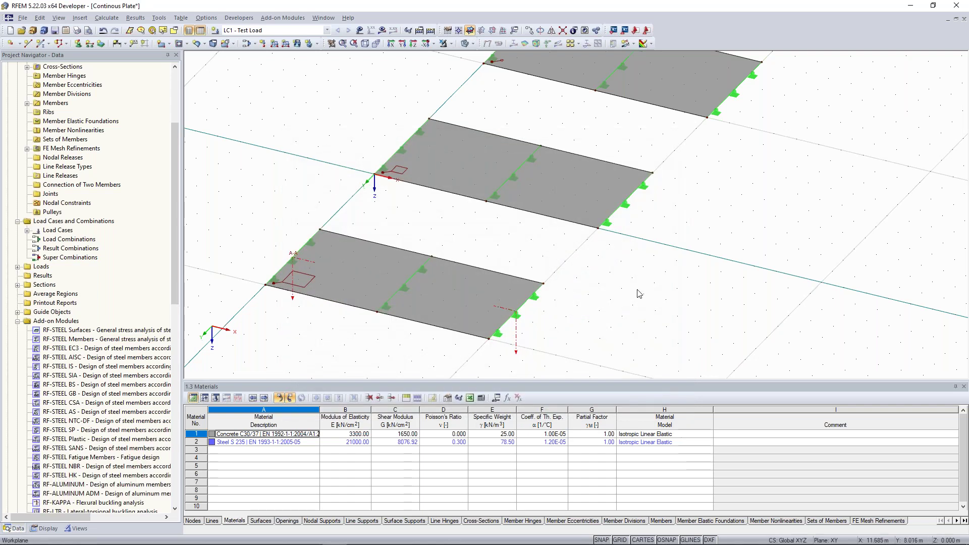
Define a new section C-C lengthwise through the middle of surface 3, ending at X 10.000, Y -12.500 m
ctrl+middle_drag(638, 294, 438, 249)
scroll(465, 249, down, 2)
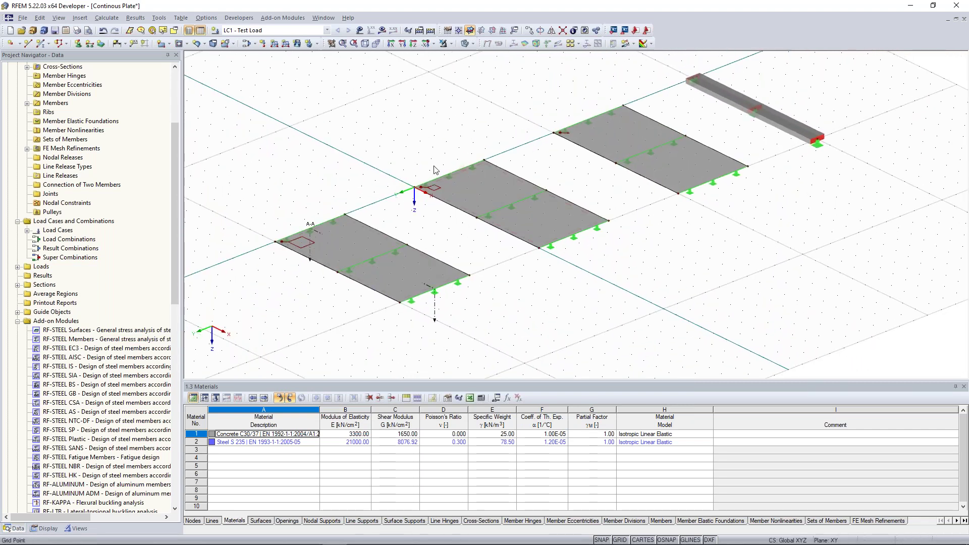
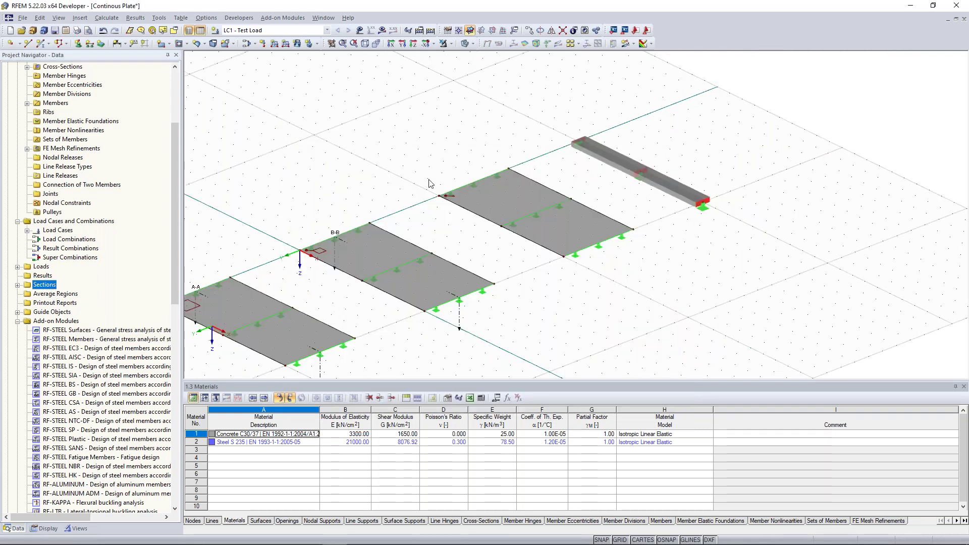
text(c)
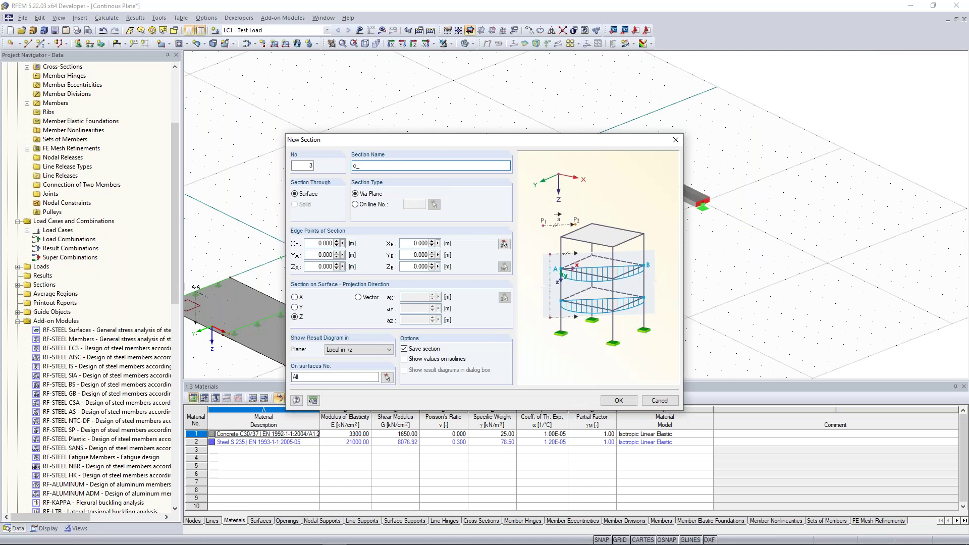
text(-C)
click(504, 244)
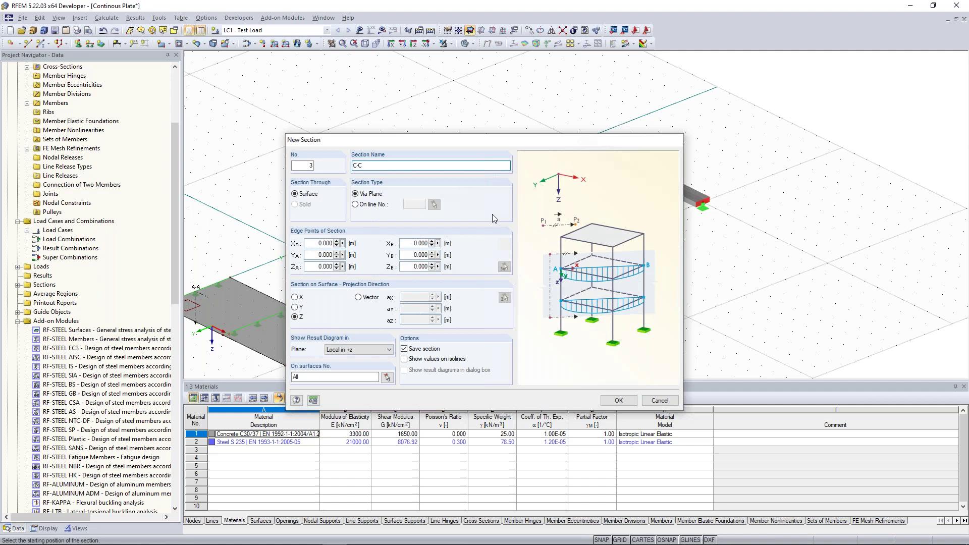
click(508, 168)
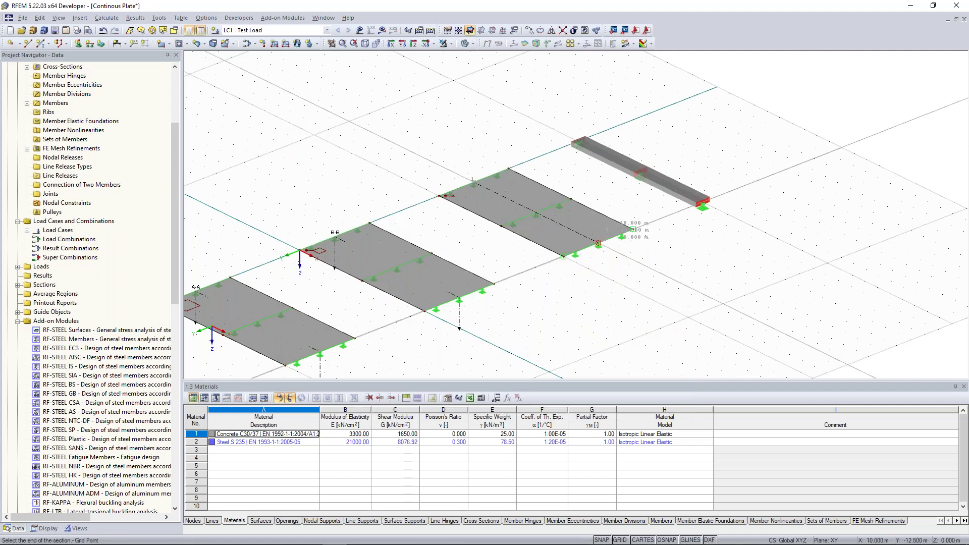
click(598, 244)
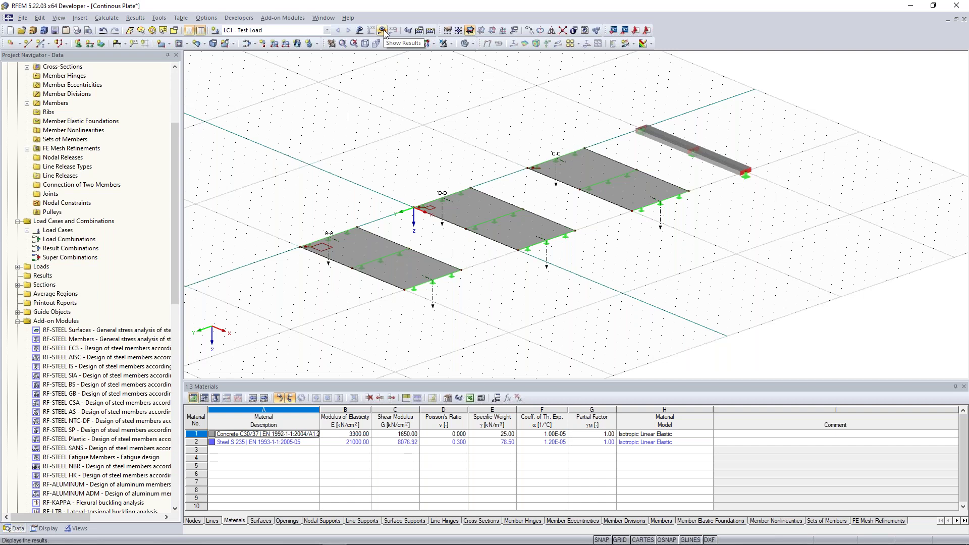
Display the results of load case LC1 and start its calculation
scroll(354, 134, up, 2)
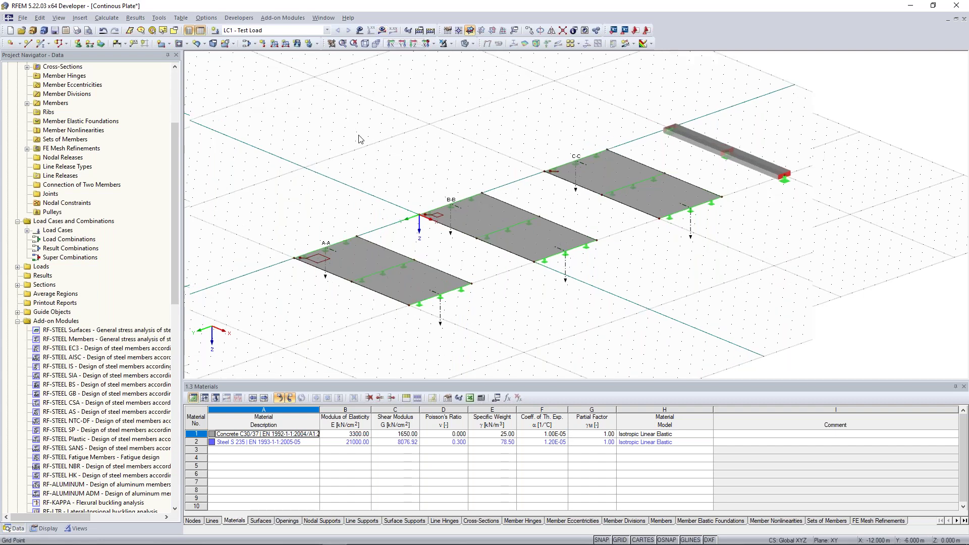
click(382, 32)
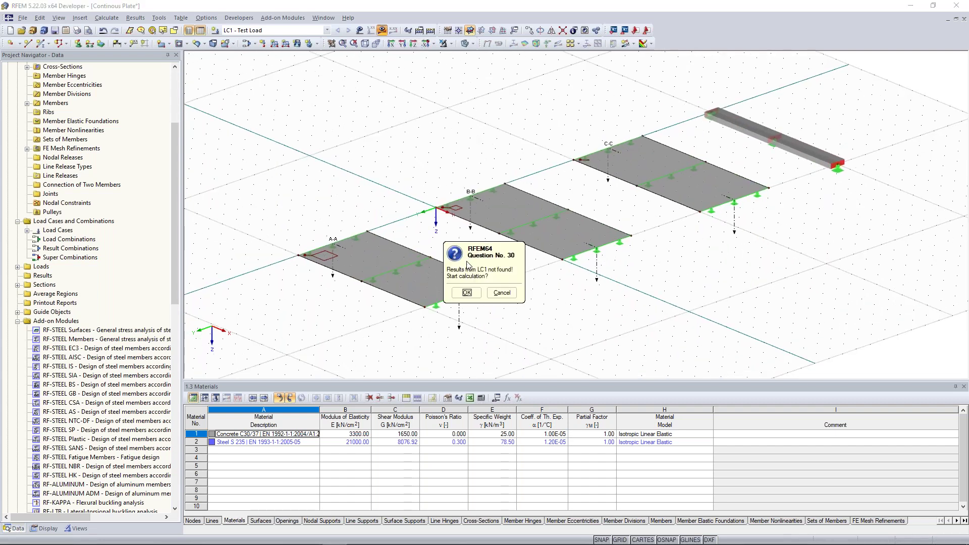
drag(480, 256, 414, 94)
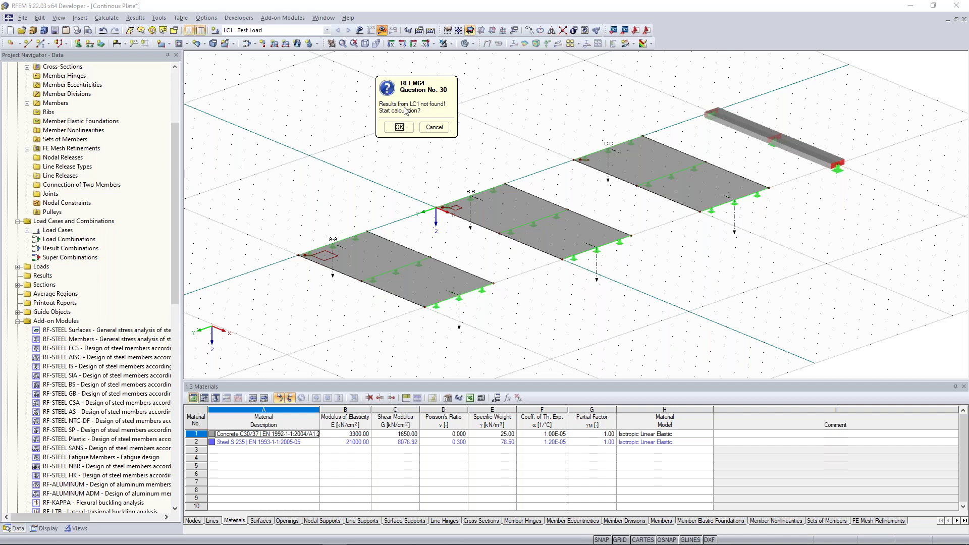
click(398, 127)
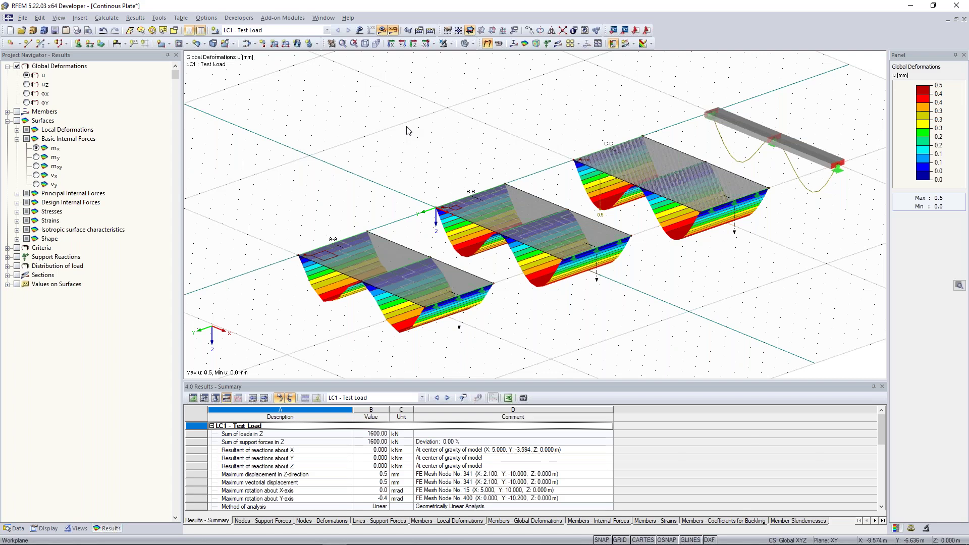
Set the deformation display of members to Cross-Sections Colored so the beam's deflection can be compared with the plates
scroll(409, 131, down, 3)
middle_drag(393, 149, 470, 163)
scroll(399, 164, up, 2)
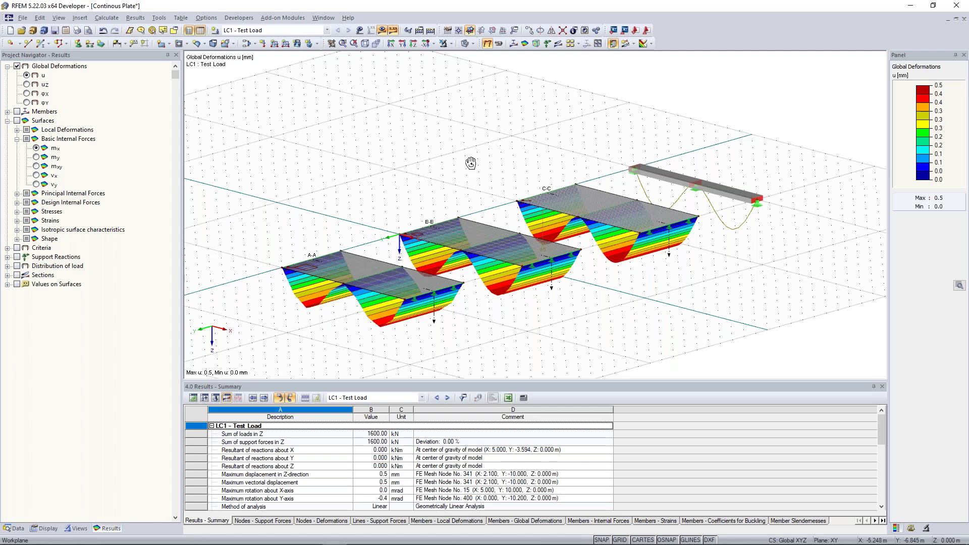
scroll(649, 197, up, 2)
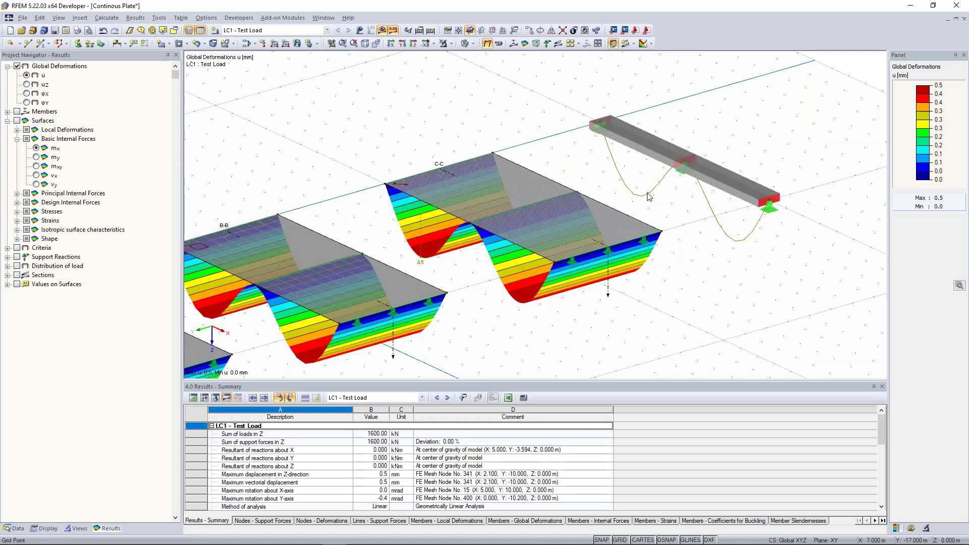
middle_drag(649, 197, 593, 217)
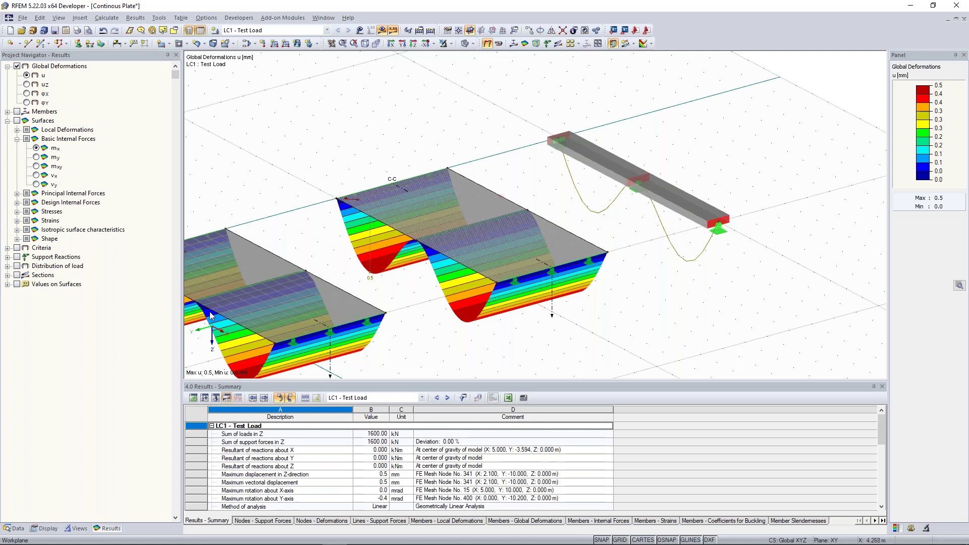
click(49, 529)
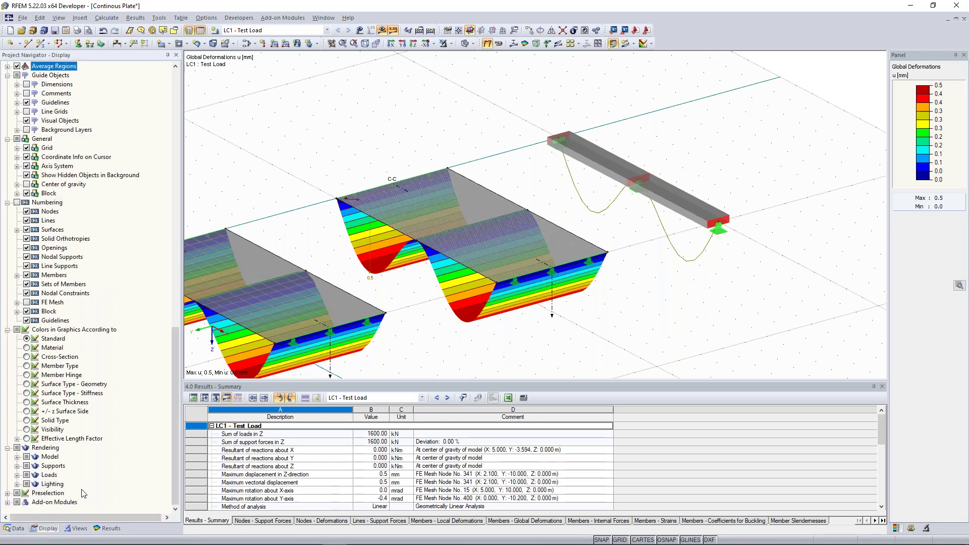
scroll(70, 326, up, 14)
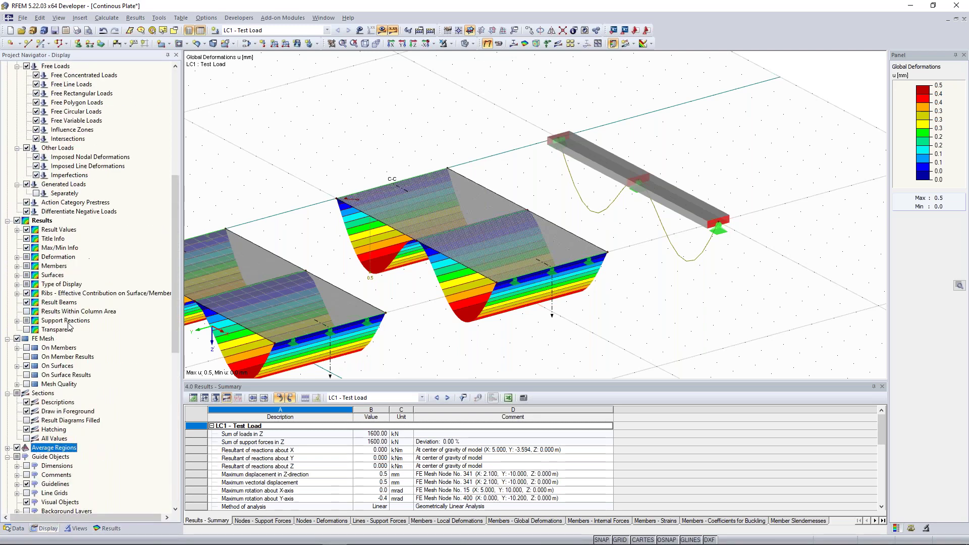
click(17, 257)
click(27, 267)
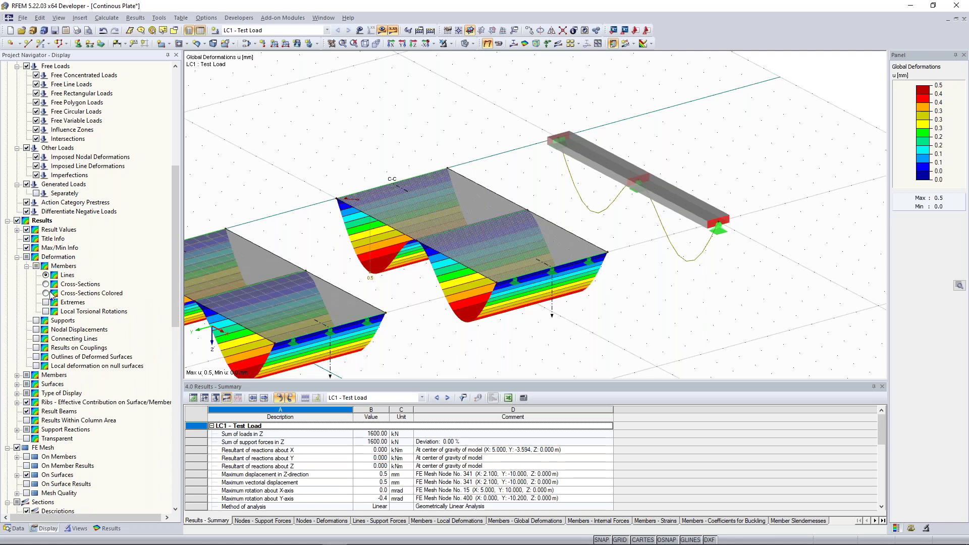
click(46, 294)
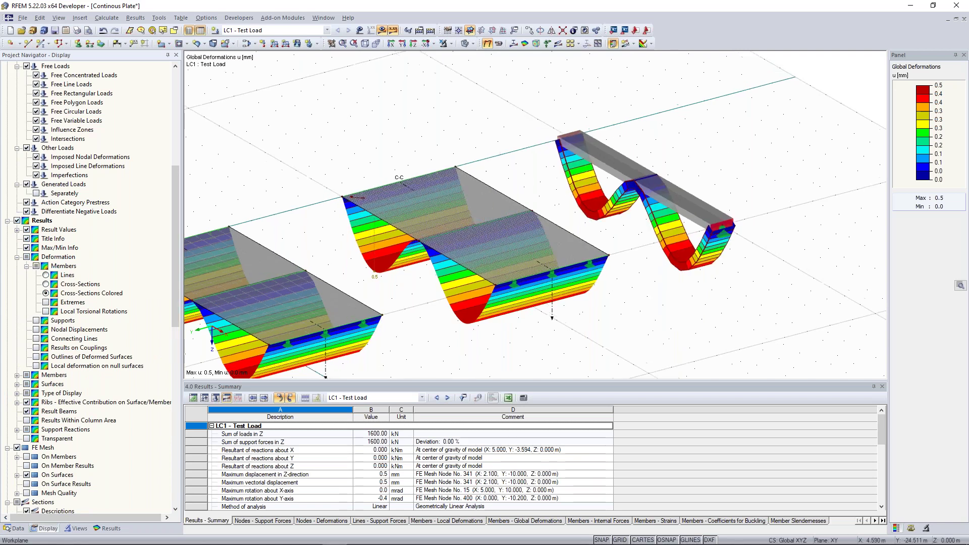
Replace the global deformations with surface moments m-x, including the section diagrams, and turn on the member moments M-y
scroll(732, 176, up, 4)
scroll(426, 142, down, 4)
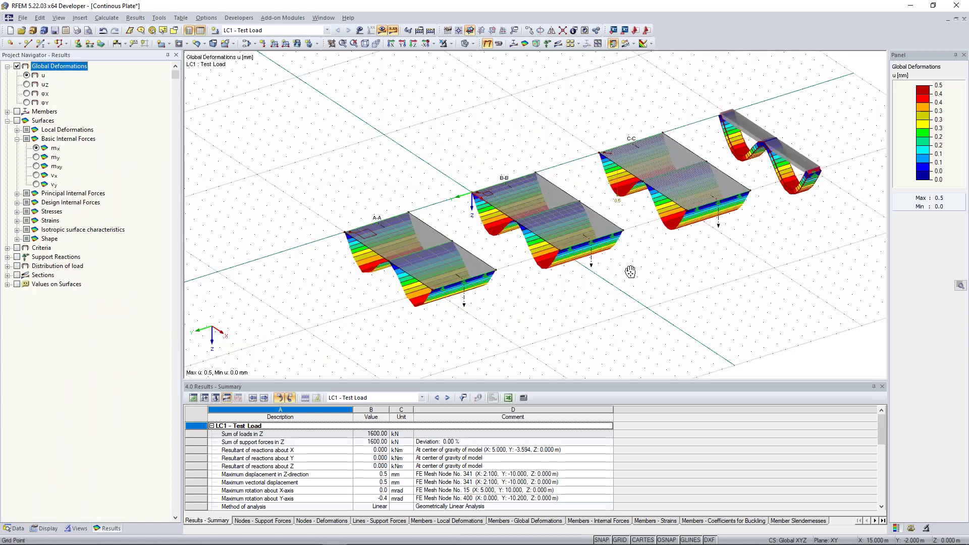
ctrl+middle_drag(631, 271, 654, 252)
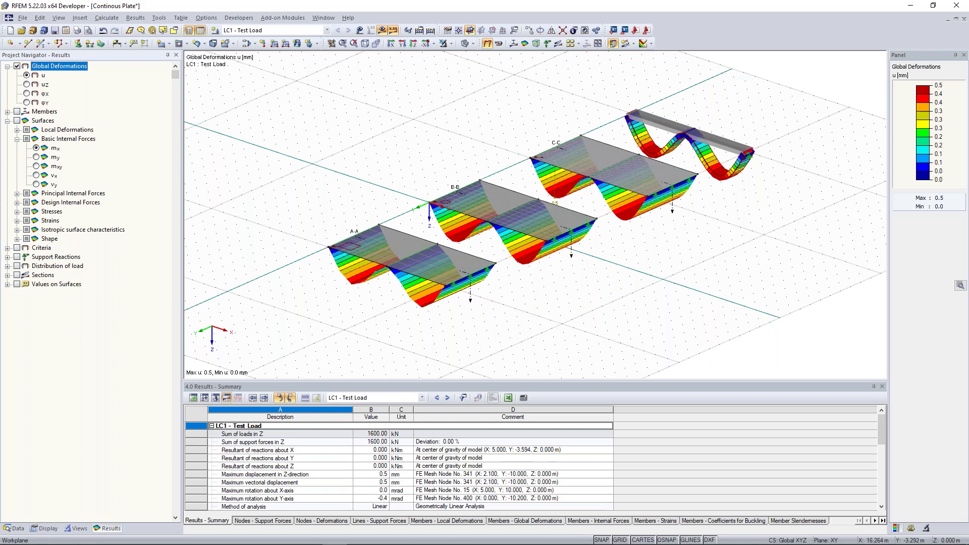
click(36, 148)
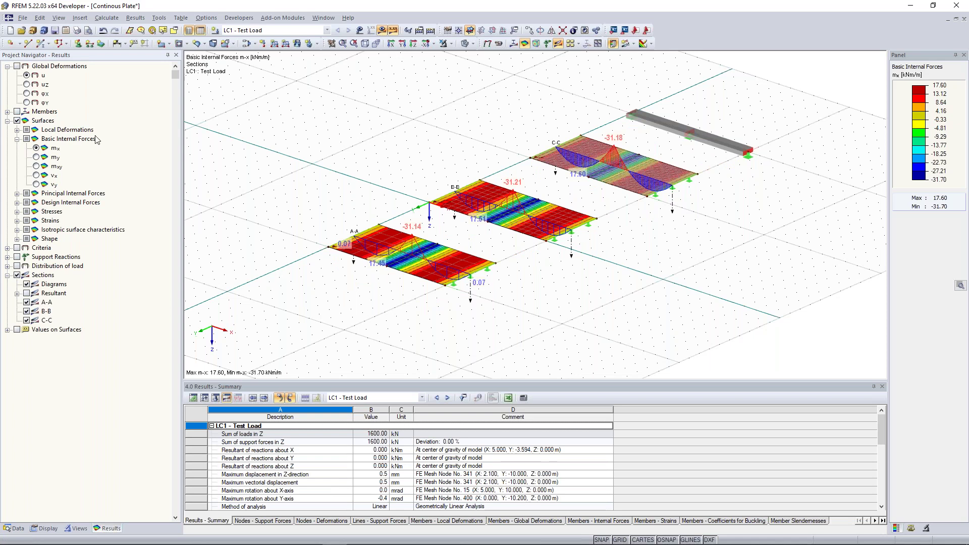
click(7, 112)
click(17, 112)
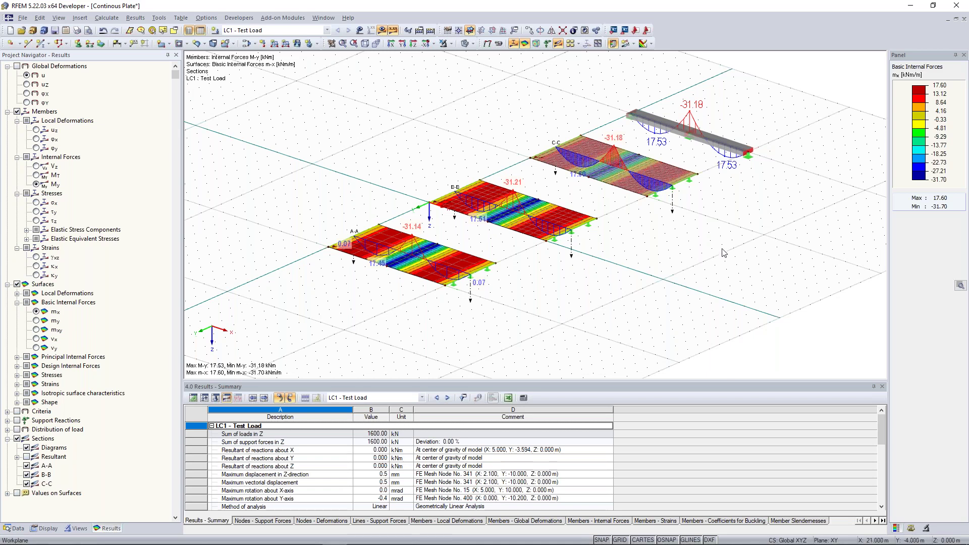
Compare the beam's M-y diagram with the m-x section diagrams on the three plates
scroll(717, 89, up, 3)
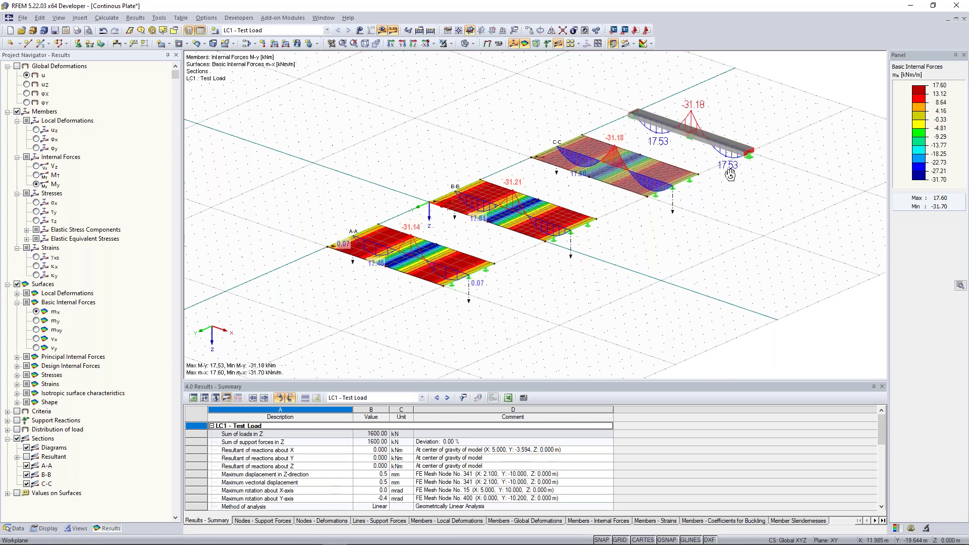
middle_drag(682, 159, 676, 174)
scroll(677, 174, up, 2)
middle_drag(574, 107, 498, 177)
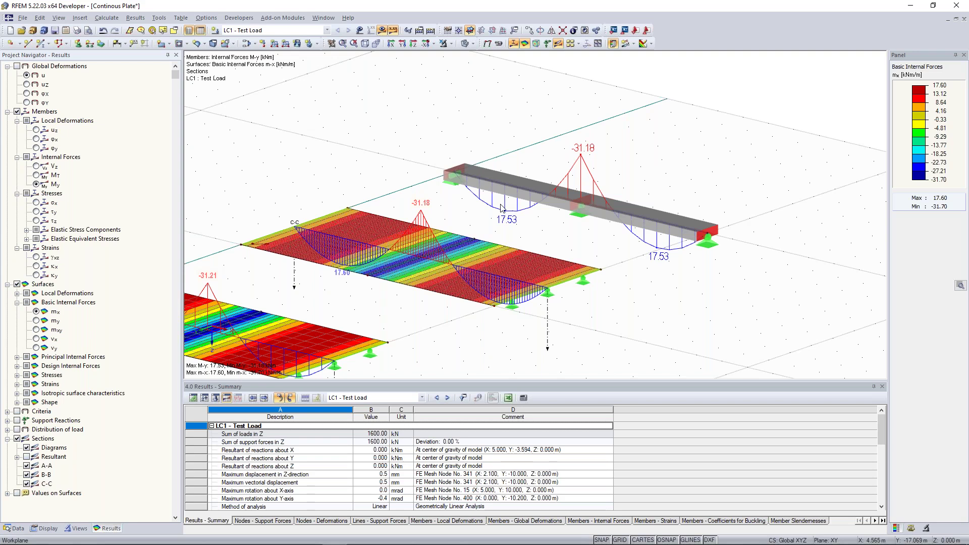
middle_drag(502, 208, 809, 61)
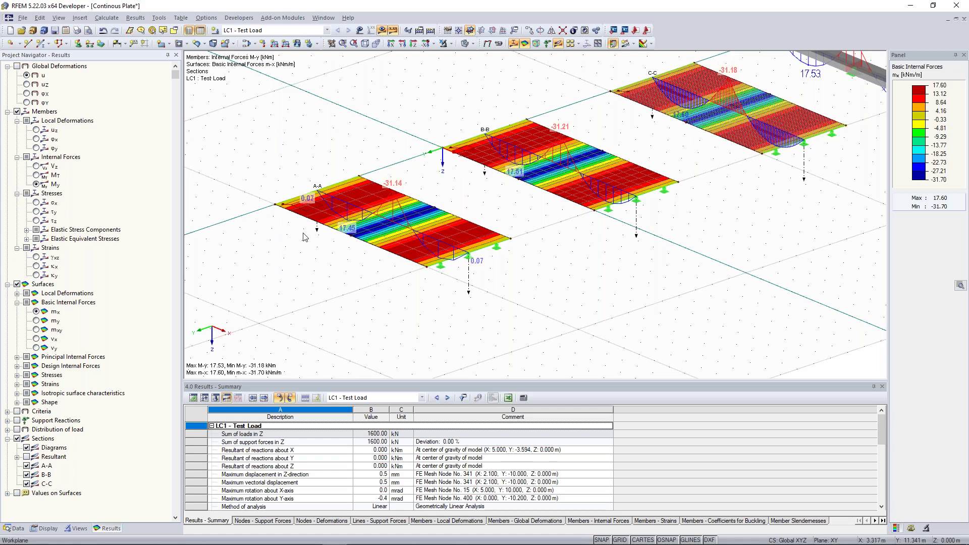
scroll(305, 237, up, 2)
scroll(305, 237, up, 1)
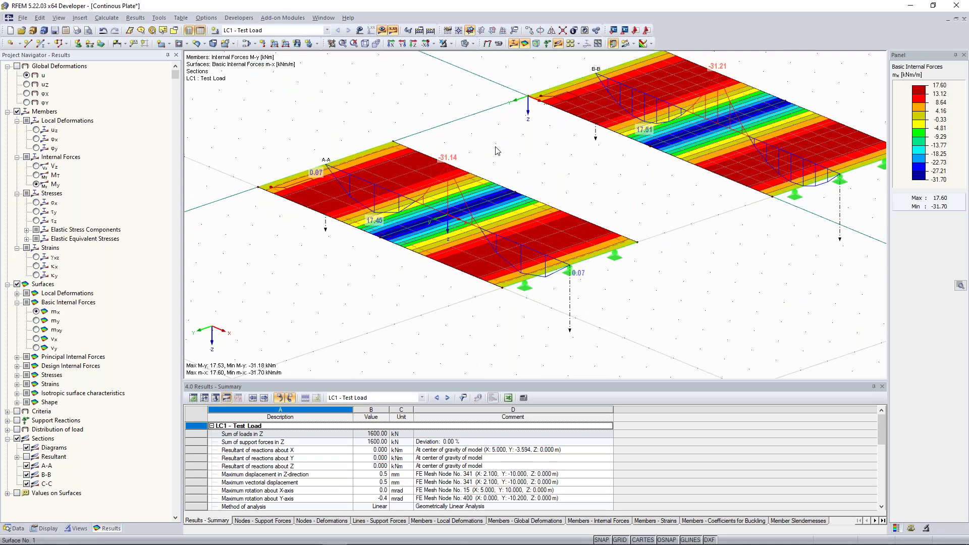
scroll(505, 147, up, 3)
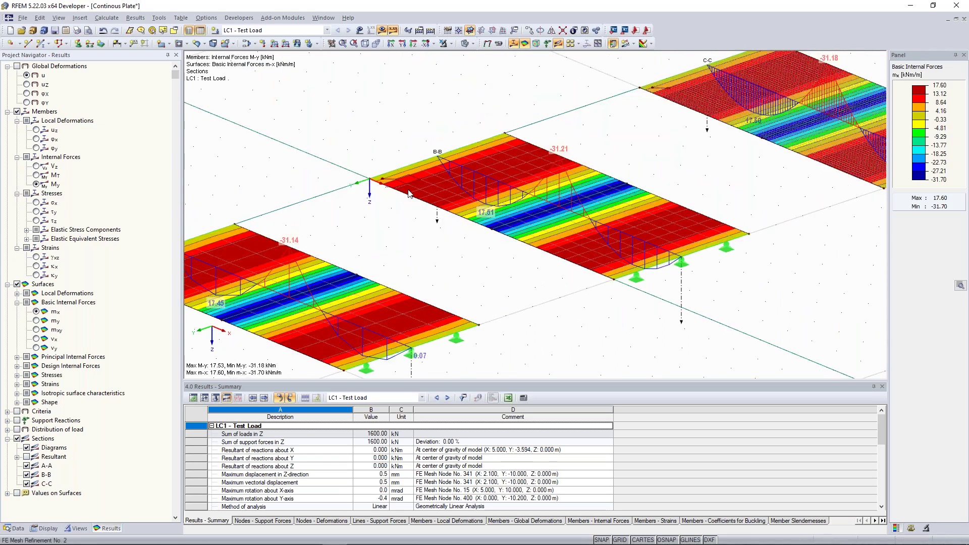
middle_drag(848, 65, 389, 309)
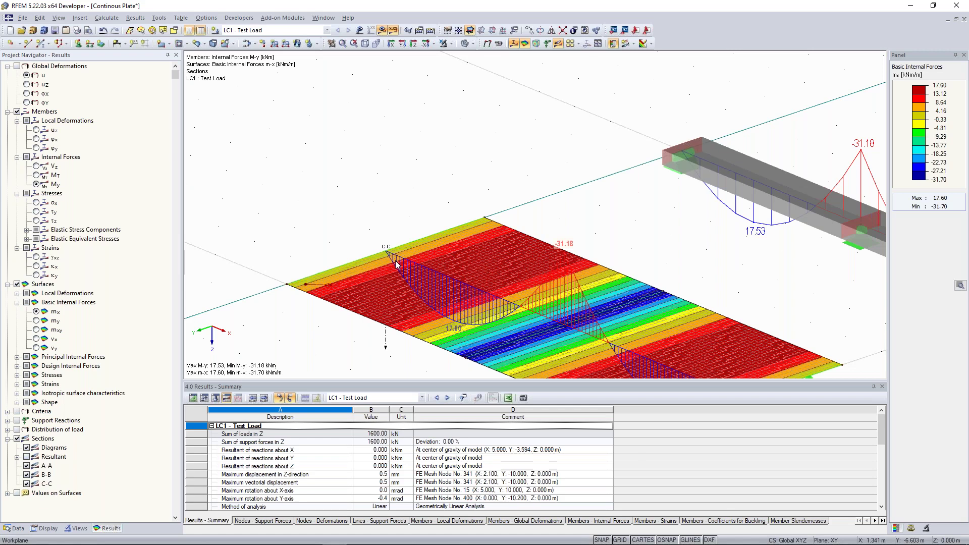
Examine how mesh density affects the m-x diagrams at the supports and in the spans of sections A-A, B-B and C-C
scroll(443, 233, down, 1)
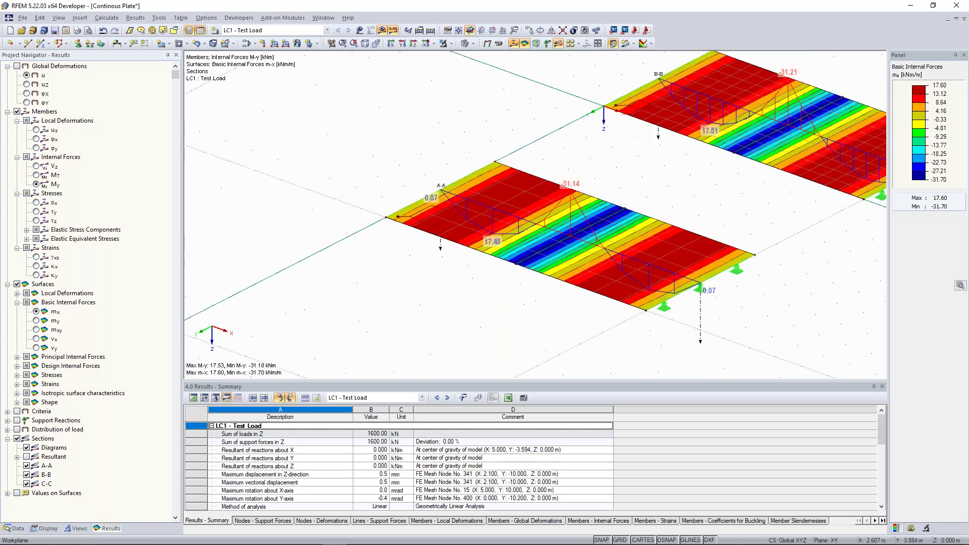
middle_drag(502, 206, 571, 170)
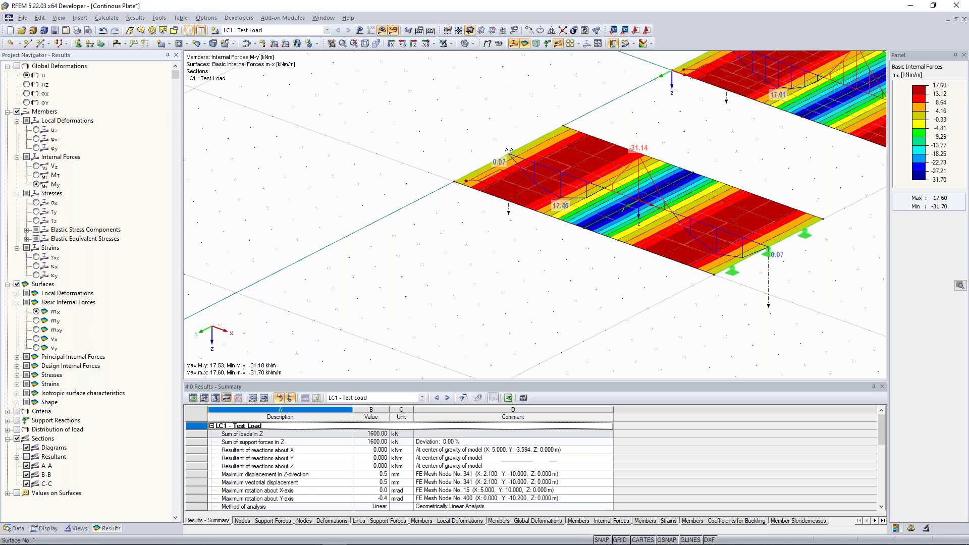
middle_drag(692, 108, 564, 189)
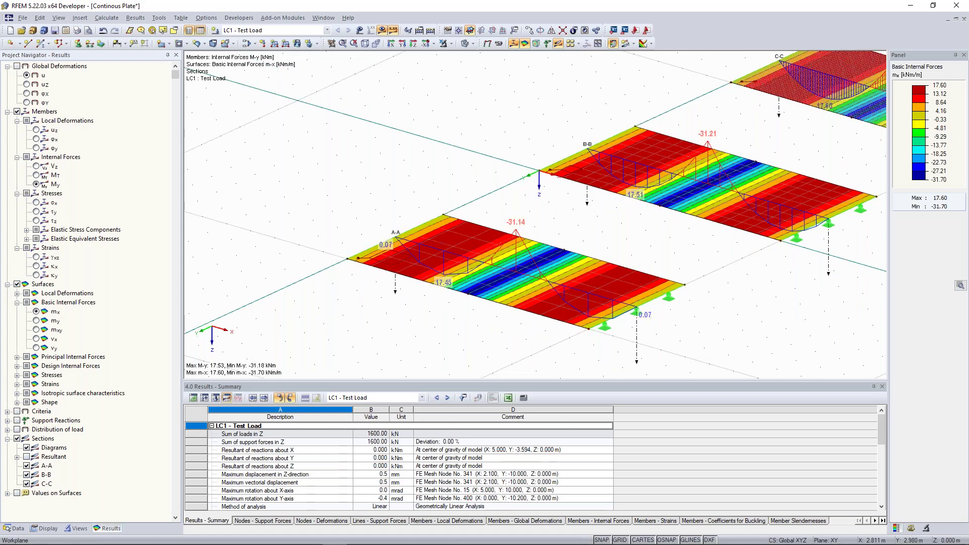
scroll(554, 208, up, 3)
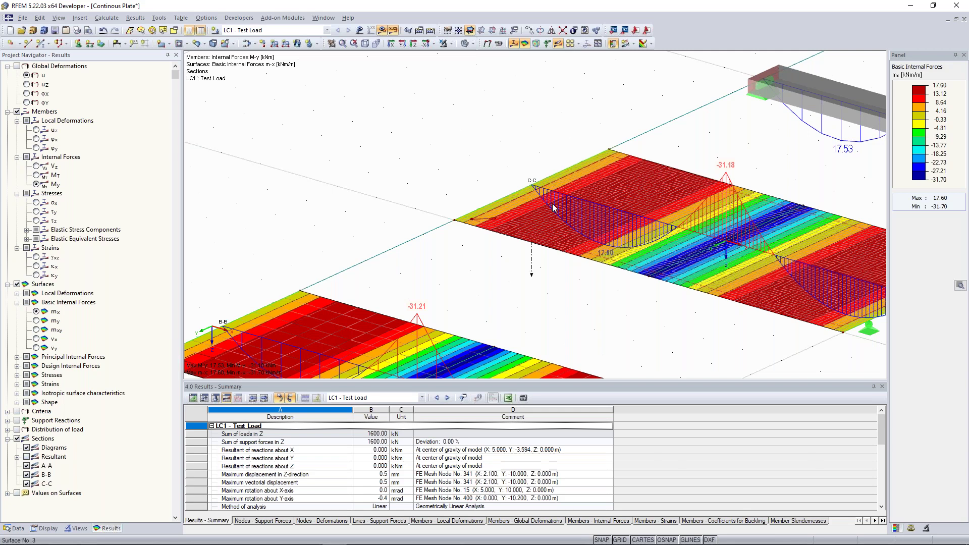
scroll(369, 307, down, 3)
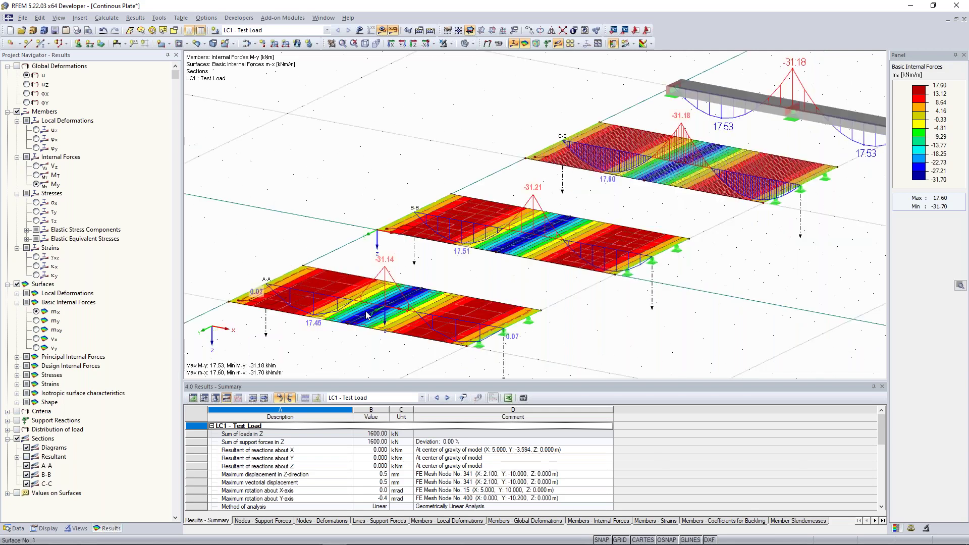
middle_drag(418, 266, 735, 220)
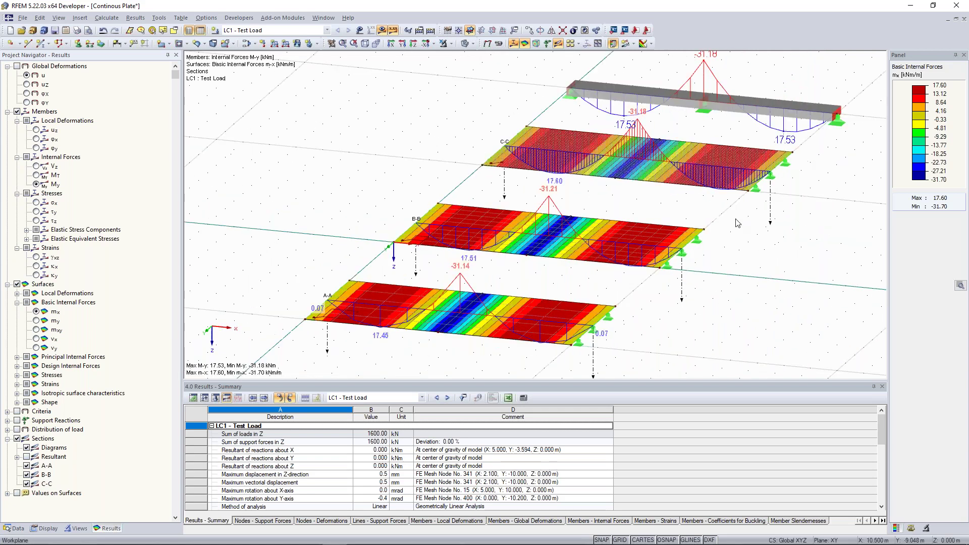
ctrl+middle_drag(401, 262, 387, 325)
scroll(388, 325, up, 3)
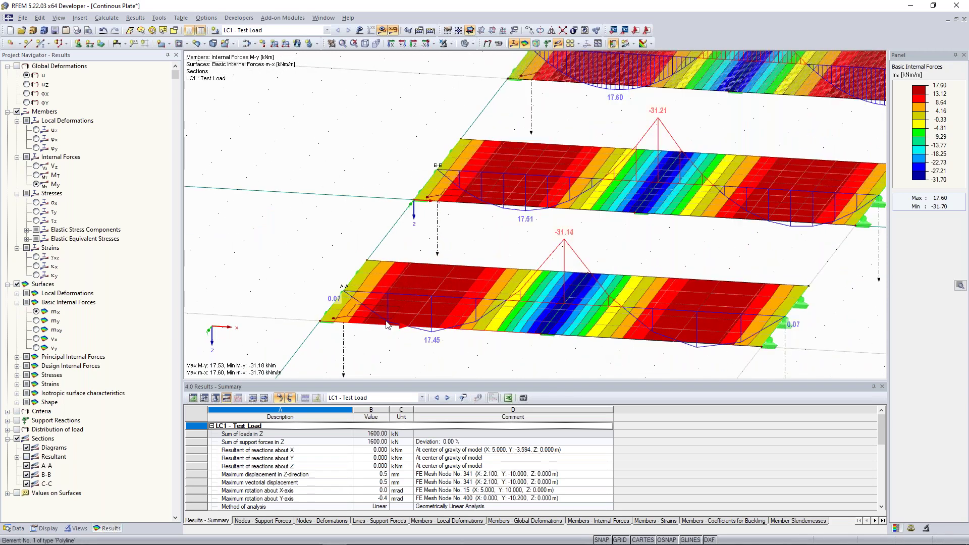
scroll(344, 315, up, 2)
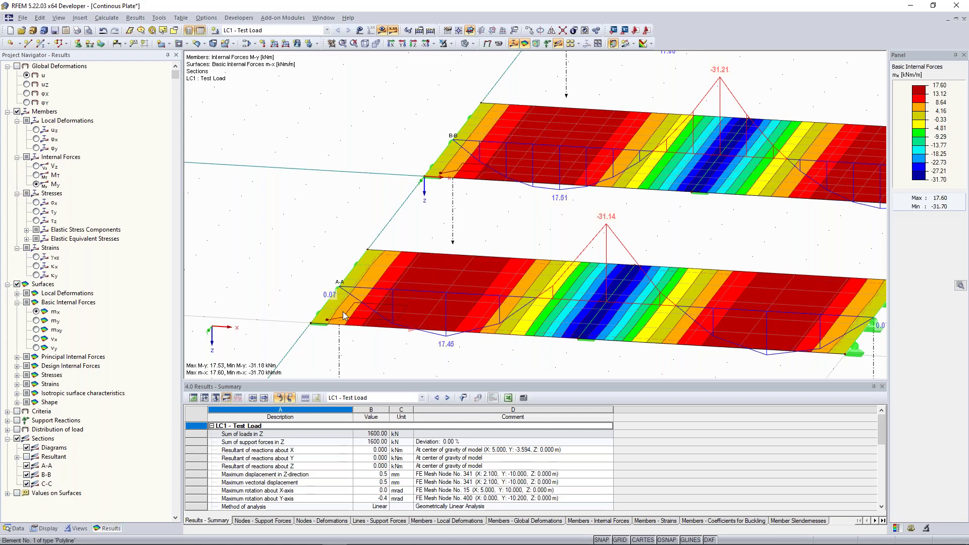
scroll(547, 263, down, 2)
ctrl+middle_drag(554, 263, 471, 291)
scroll(471, 292, down, 2)
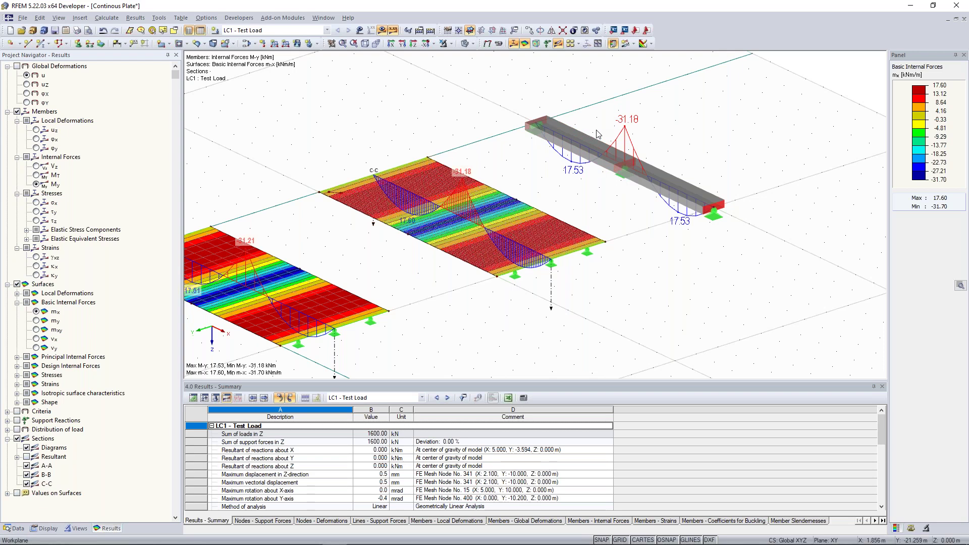
scroll(617, 135, up, 3)
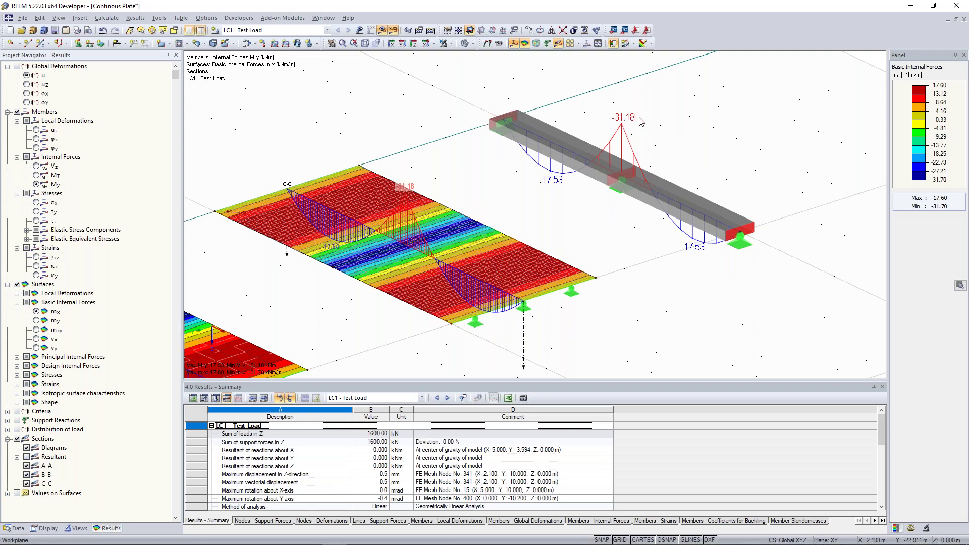
scroll(640, 121, down, 2)
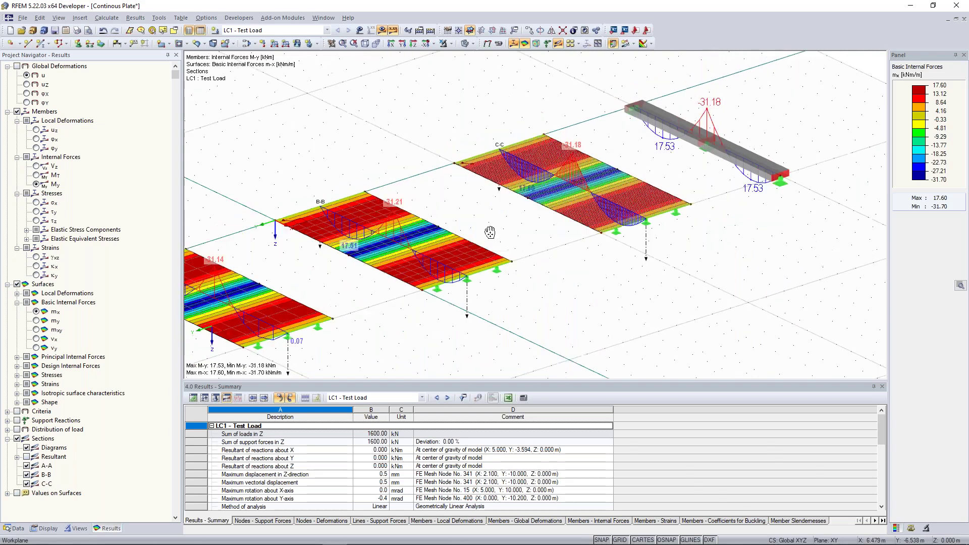
middle_drag(410, 251, 495, 240)
scroll(494, 240, down, 1)
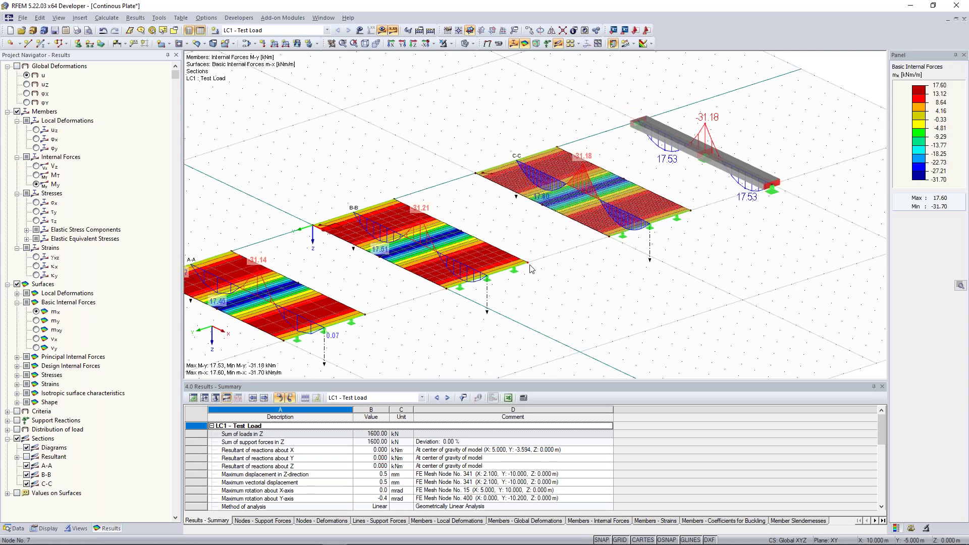
Deactivate the shear stiffness of members in the global calculation parameters, accept deleting the results and recalculate LC1
scroll(640, 151, up, 3)
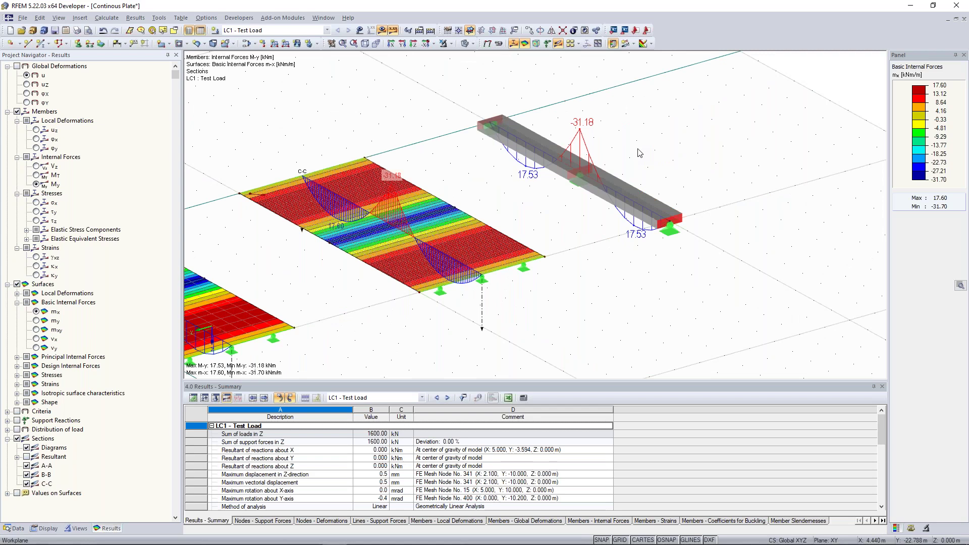
click(144, 145)
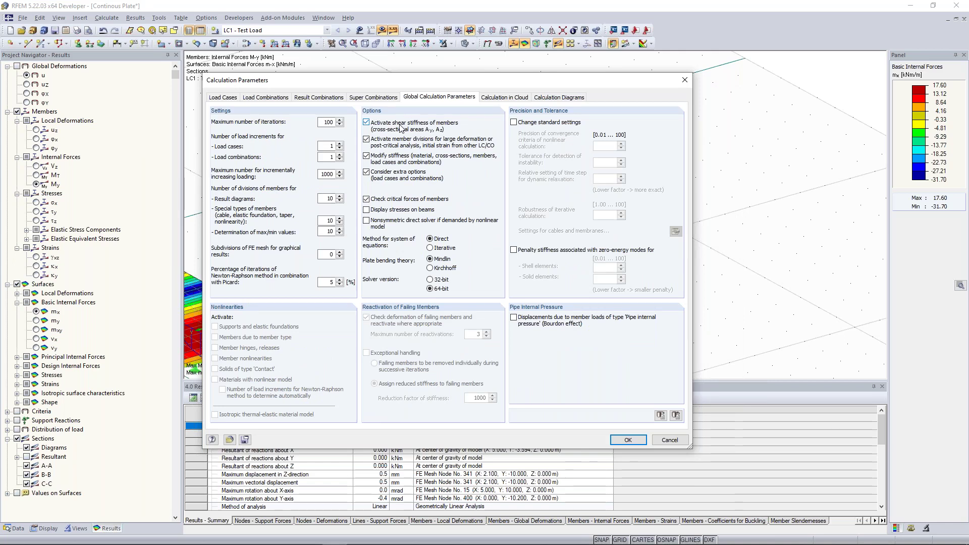
drag(364, 89, 360, 89)
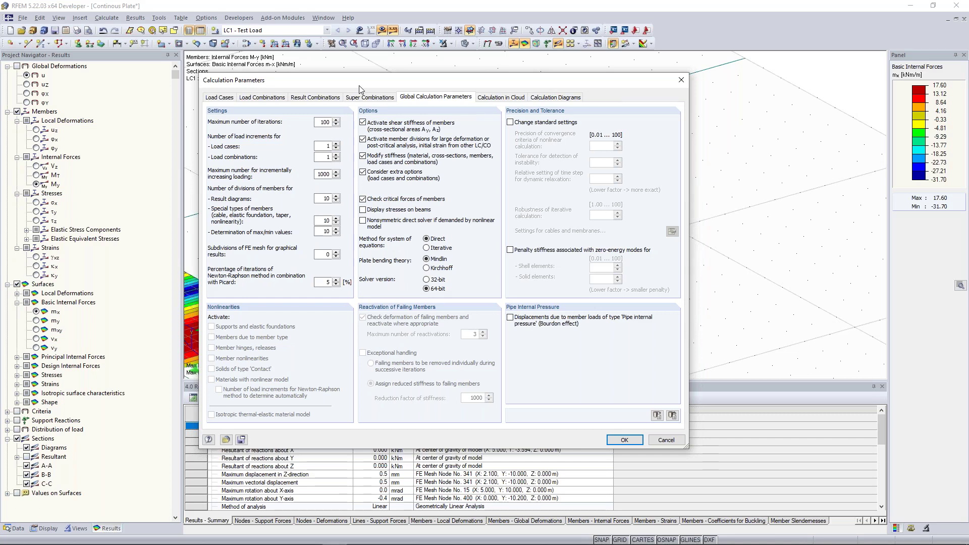
drag(359, 87, 240, 97)
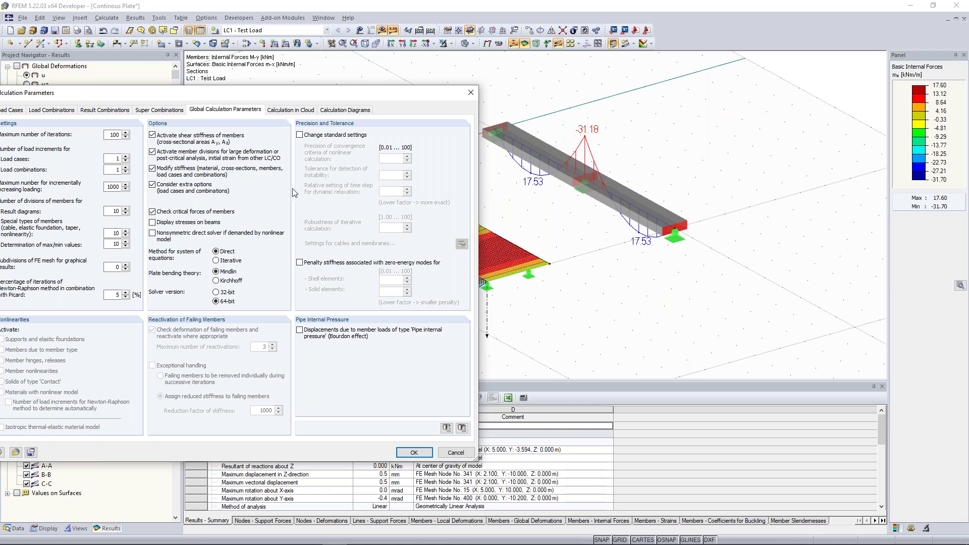
click(153, 137)
click(414, 452)
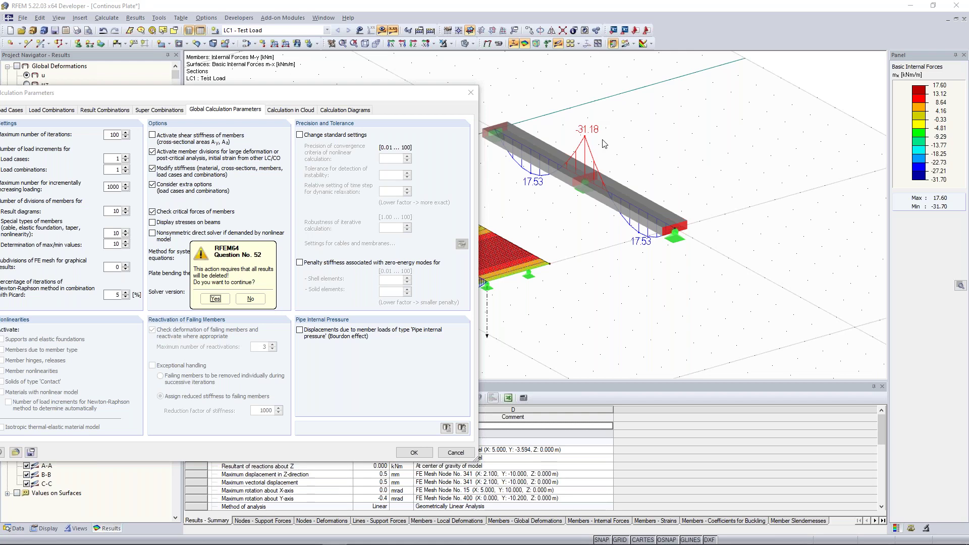
click(216, 299)
click(414, 452)
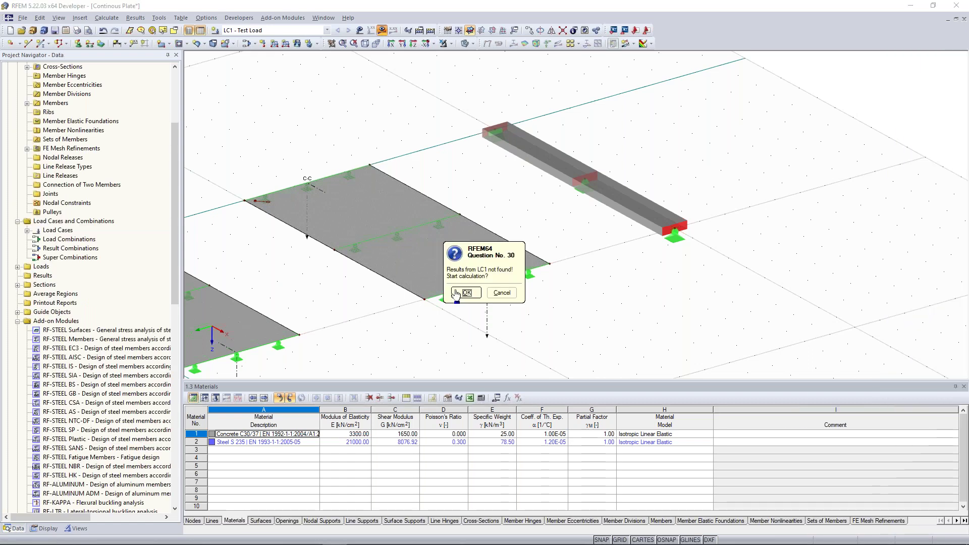
click(457, 293)
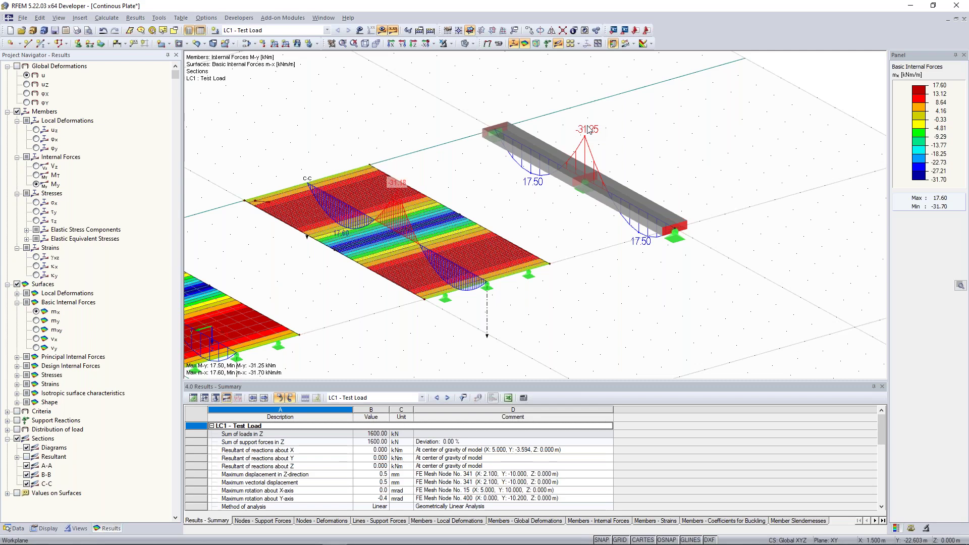
Compare the beam's recalculated M-y moments with the m-x diagrams of sections A-A, B-B and C-C on the plates
scroll(671, 141, down, 3)
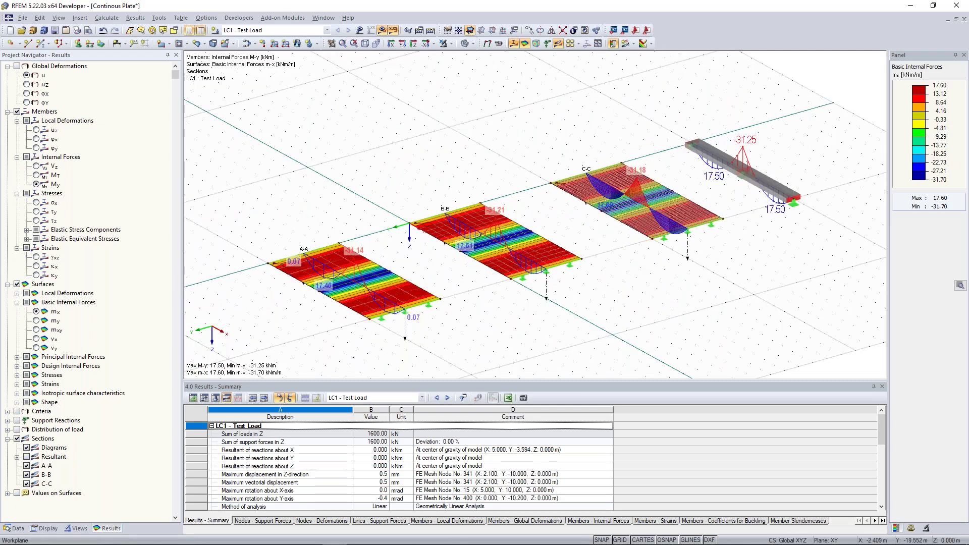
middle_drag(642, 122, 571, 125)
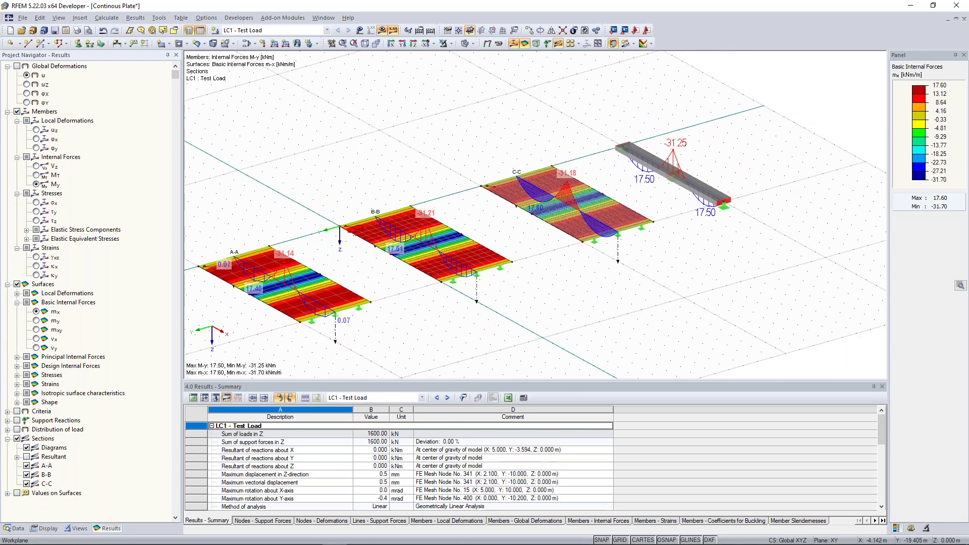
scroll(465, 156, down, 2)
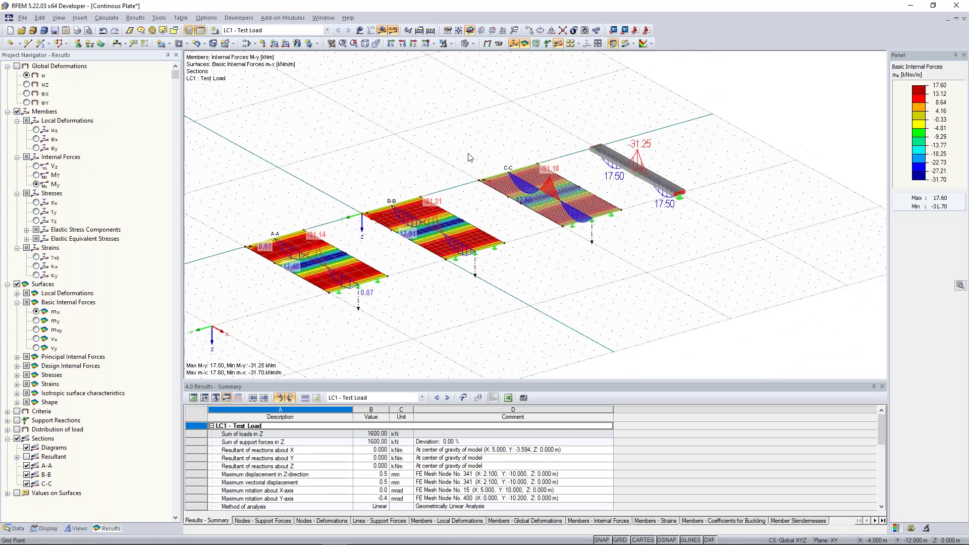
ctrl+middle_drag(462, 153, 489, 124)
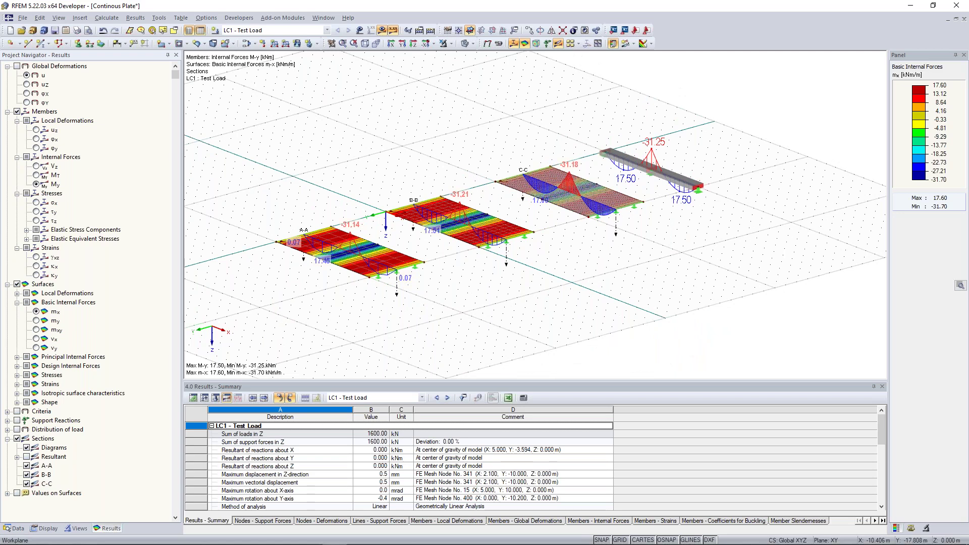
mouse_move(483, 125)
middle_down()
mouse_move(452, 130)
mouse_move(482, 124)
middle_up()
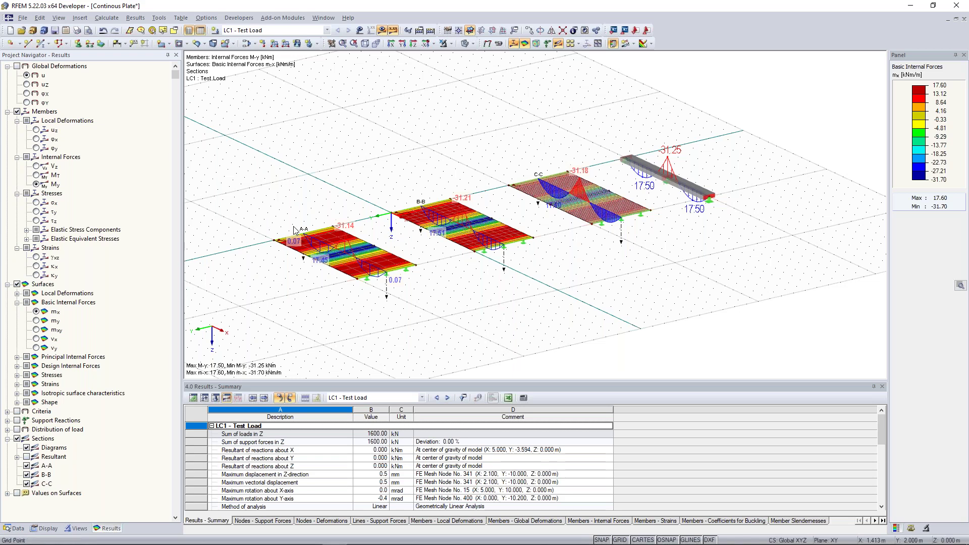
scroll(293, 226, up, 2)
scroll(392, 187, down, 2)
middle_drag(393, 187, 430, 187)
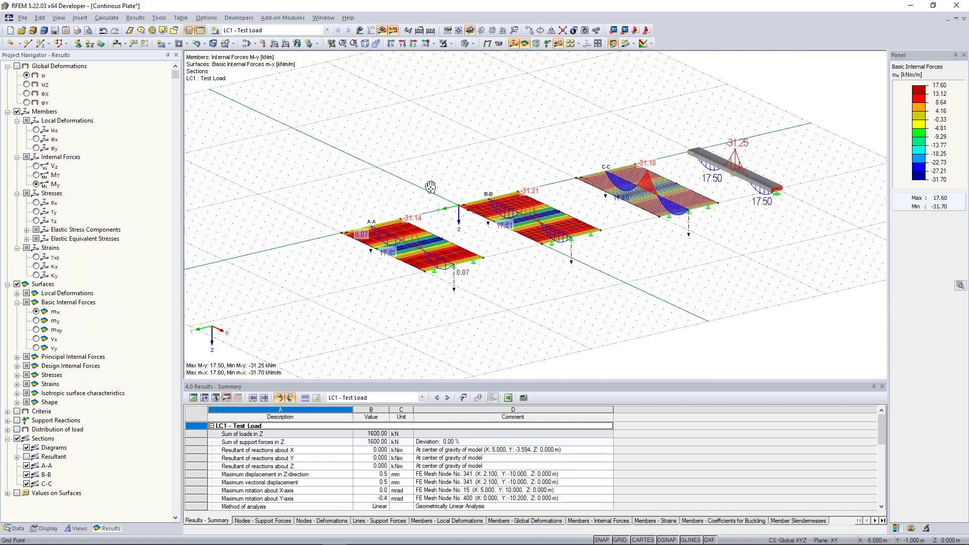
scroll(430, 187, up, 1)
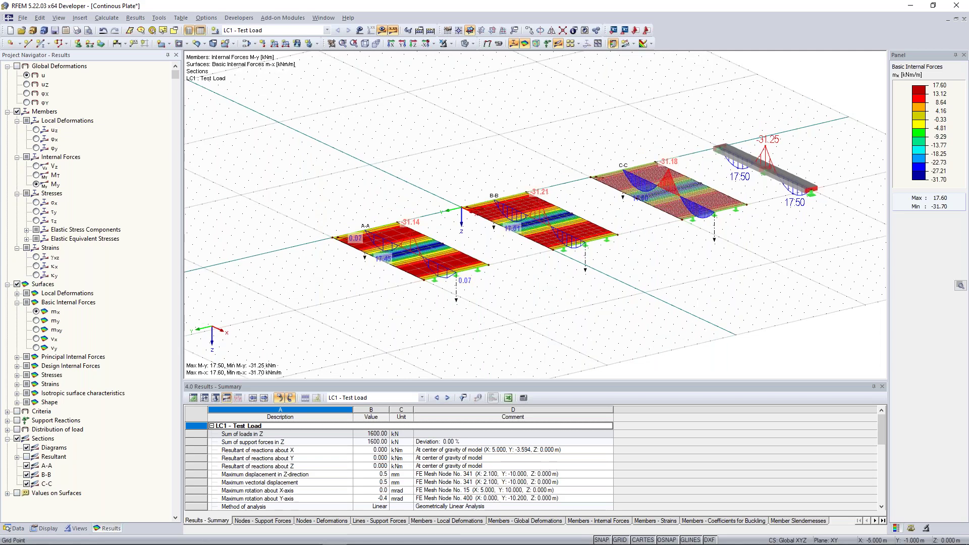
scroll(418, 219, up, 1)
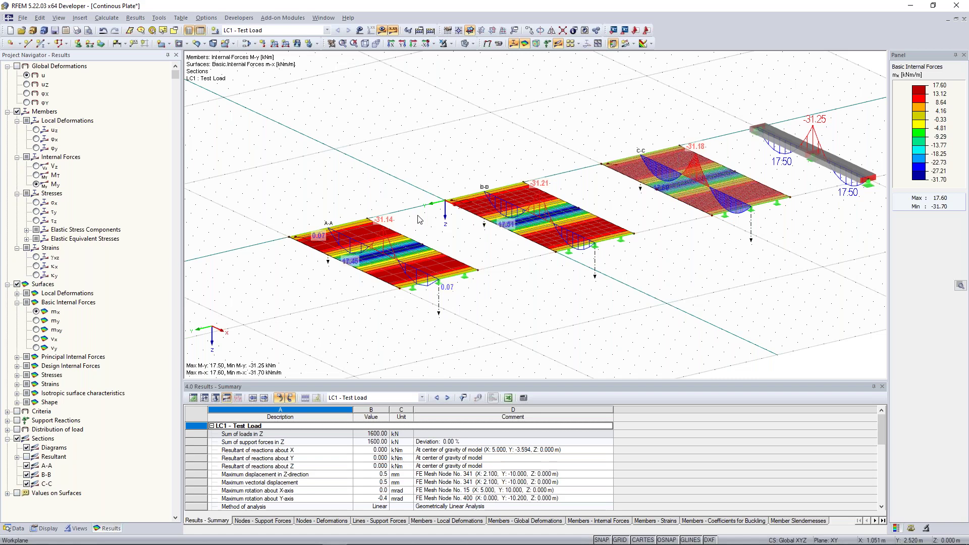
scroll(423, 216, down, 1)
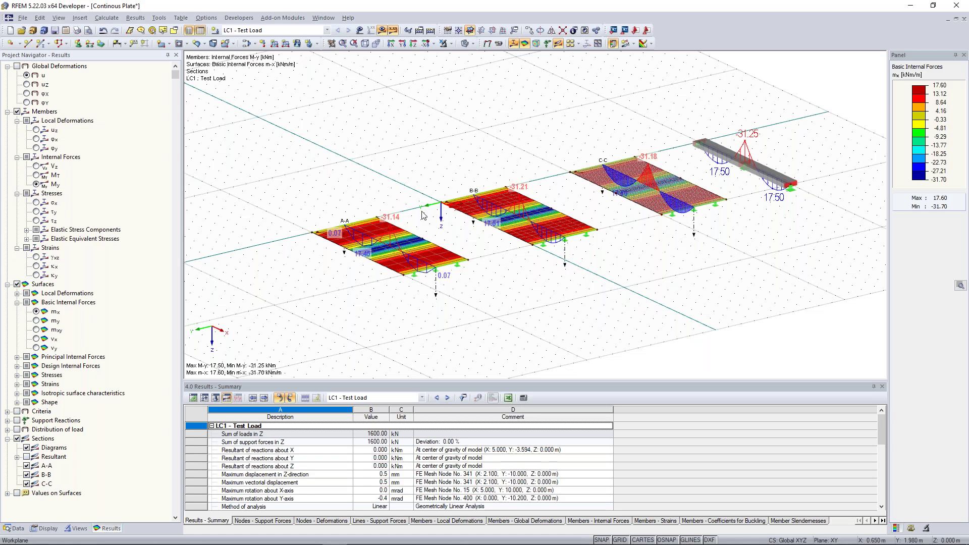
Examine the m-x diagrams at the end support of the finely meshed plate C-C and on the coarsely meshed plate A-A
middle_drag(516, 145, 493, 158)
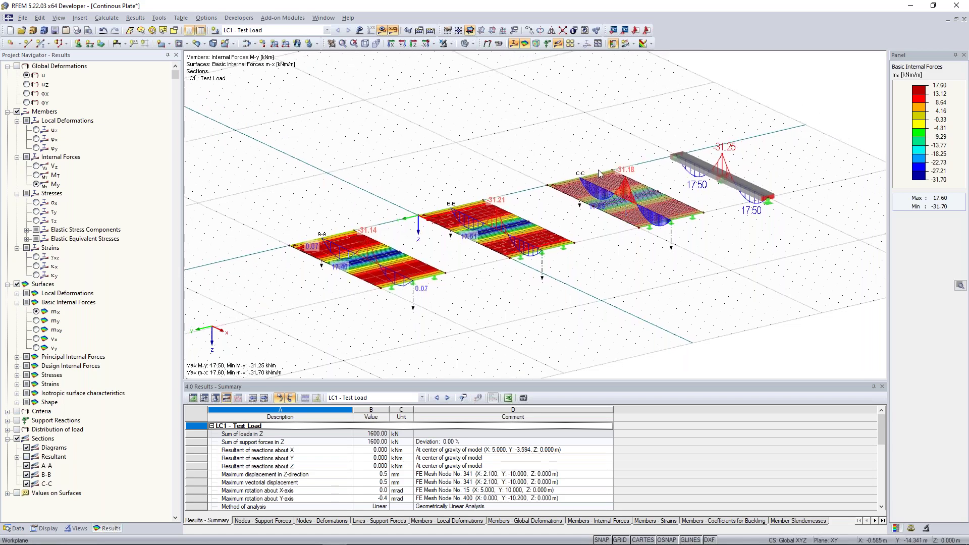
scroll(599, 173, up, 1)
scroll(551, 170, up, 1)
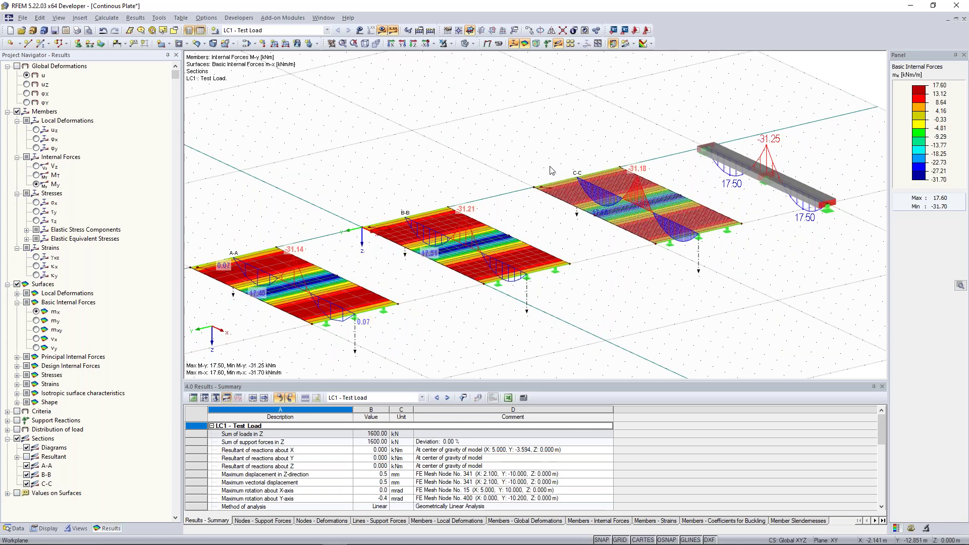
scroll(469, 152, up, 4)
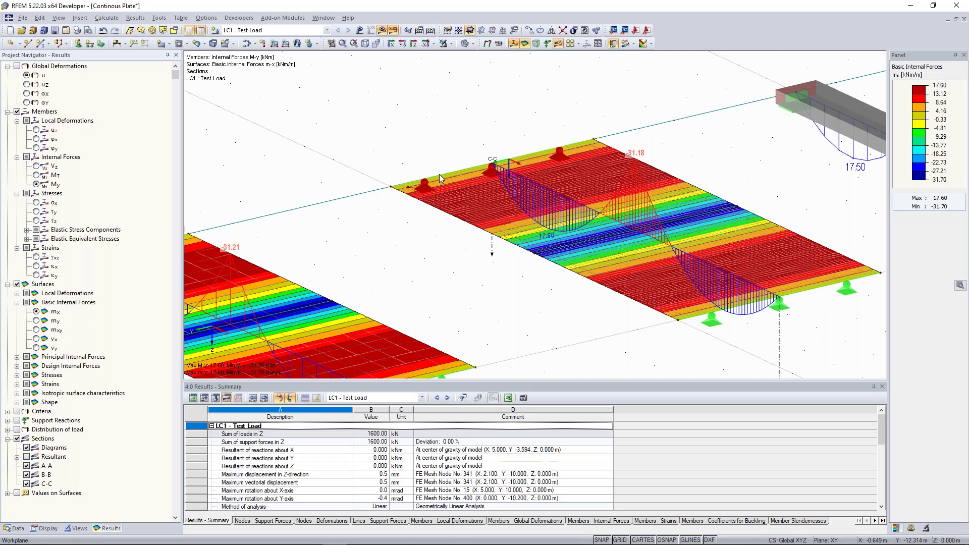
scroll(497, 169, down, 5)
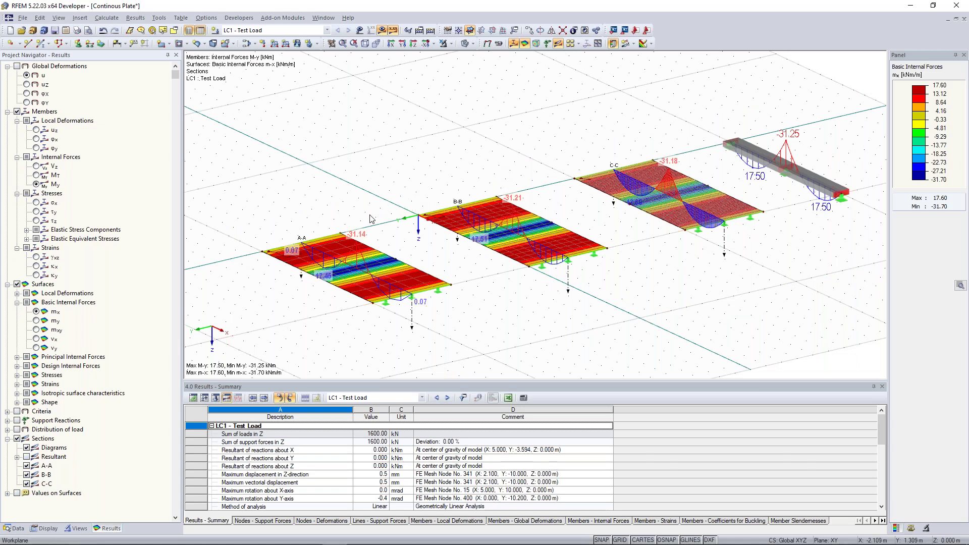
ctrl+middle_drag(450, 143, 400, 212)
scroll(400, 213, up, 5)
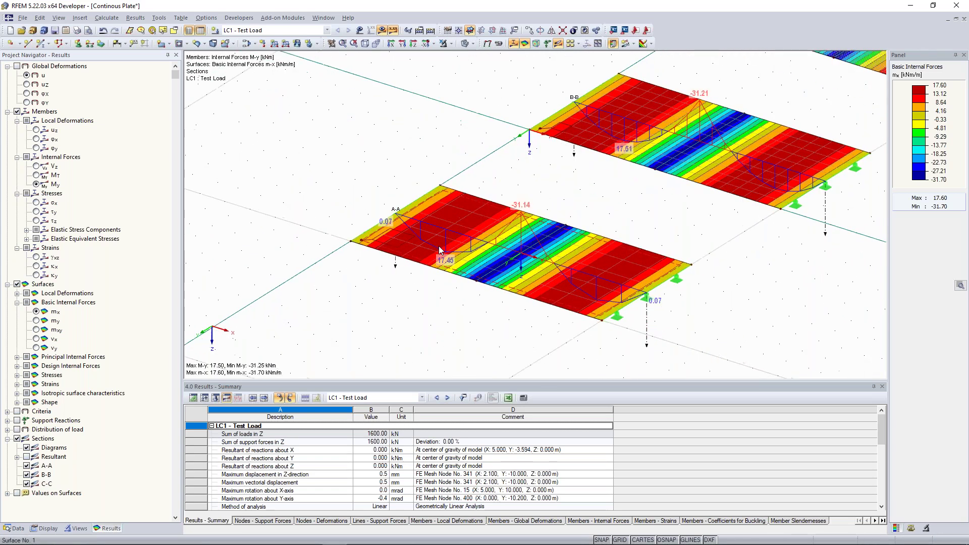
scroll(427, 222, down, 2)
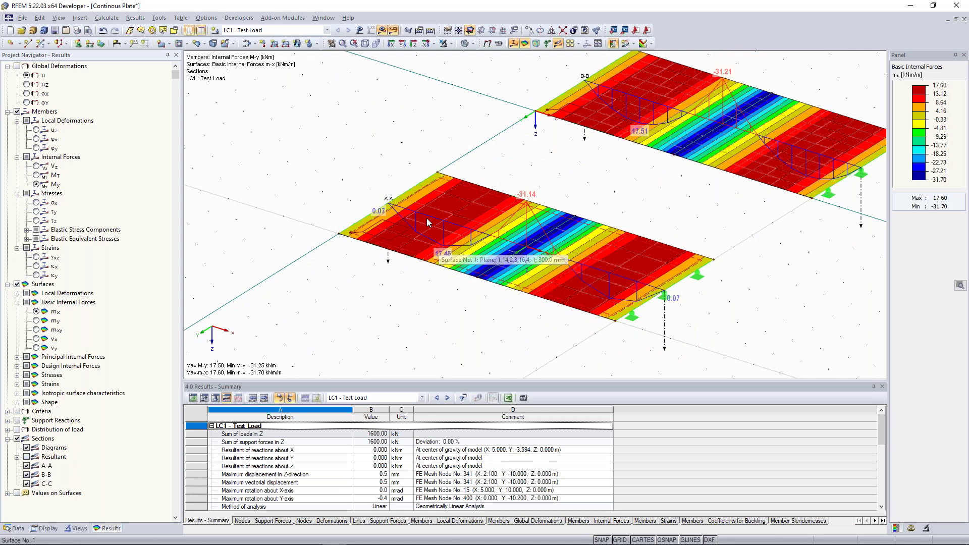
ctrl+middle_drag(427, 222, 440, 234)
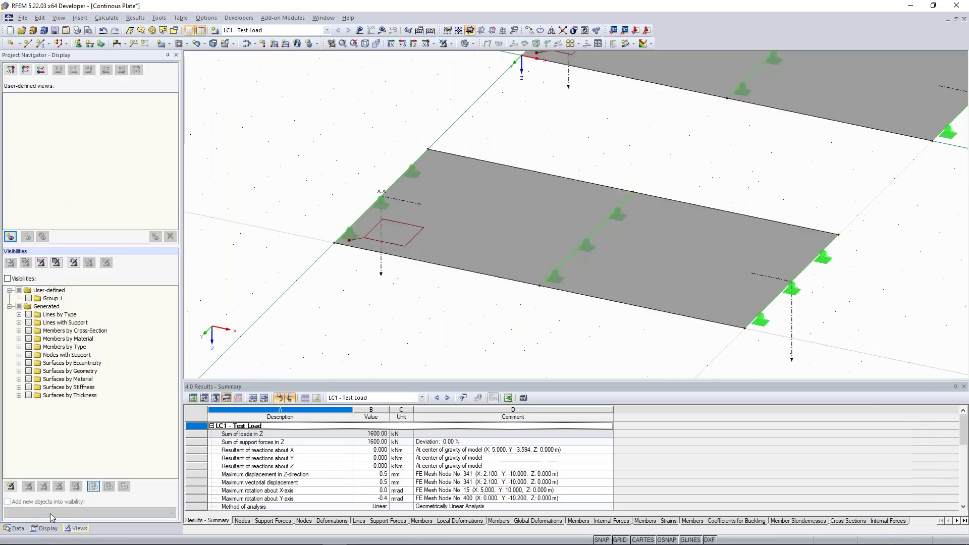
Check the display and calculation options for the FE mesh, and show the LC1 results again
scroll(54, 233, down, 10)
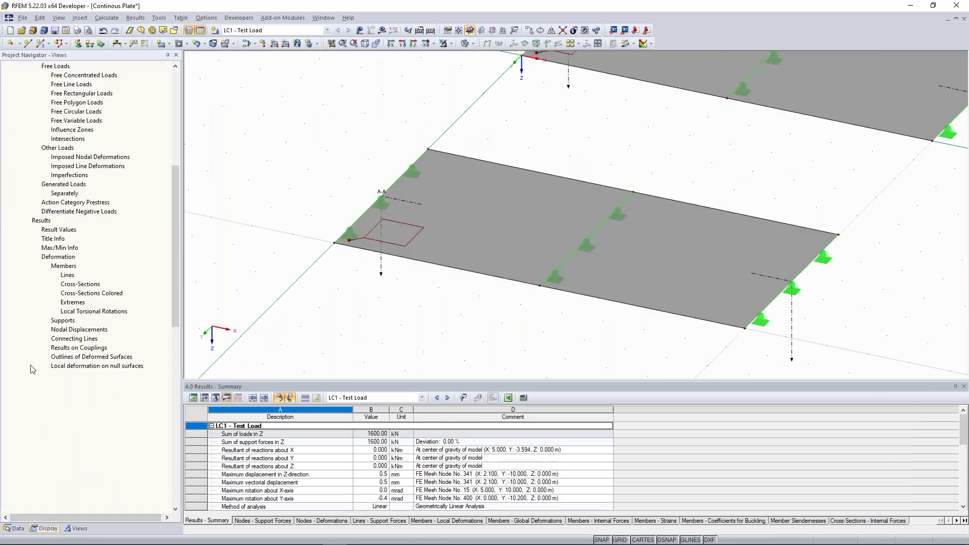
scroll(54, 232, down, 7)
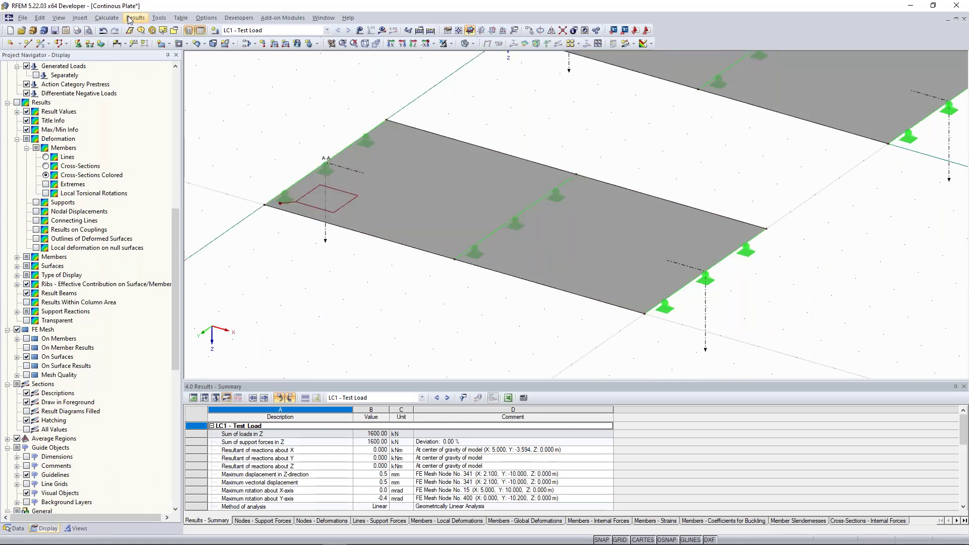
click(110, 19)
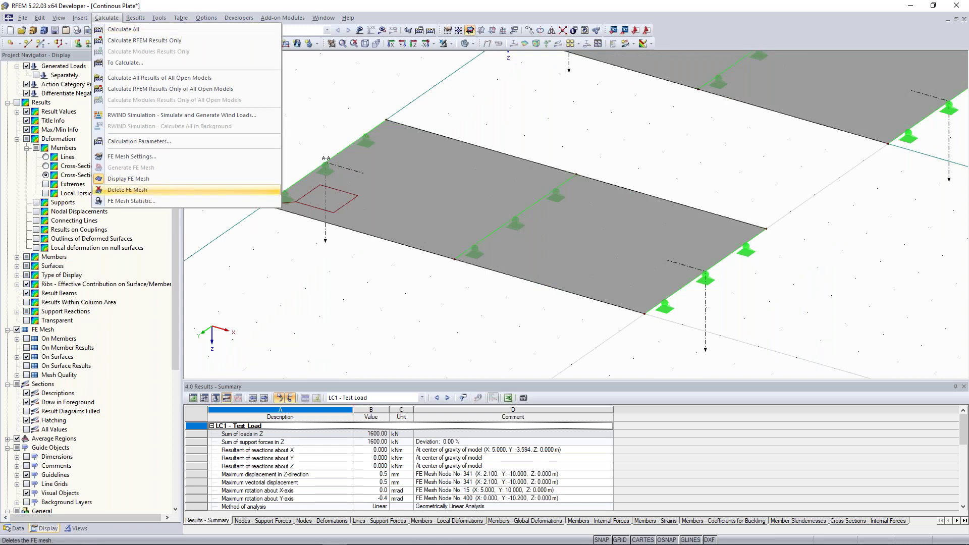
click(127, 189)
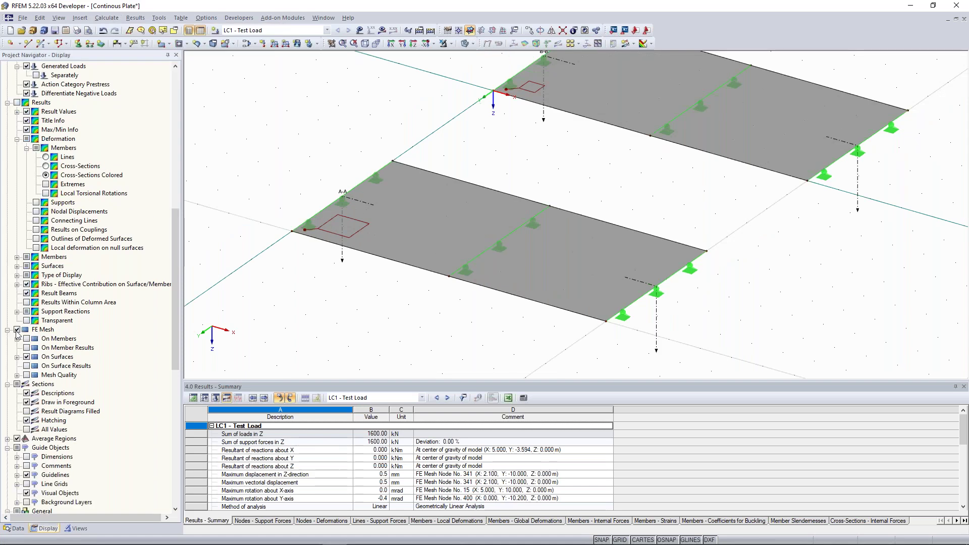
scroll(359, 121, down, 1)
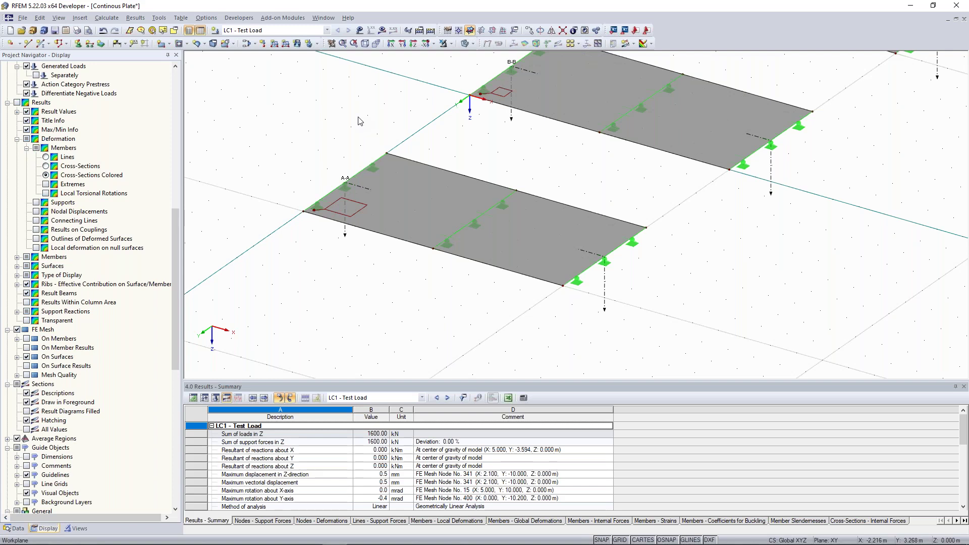
scroll(358, 117, down, 1)
scroll(358, 117, up, 4)
click(382, 31)
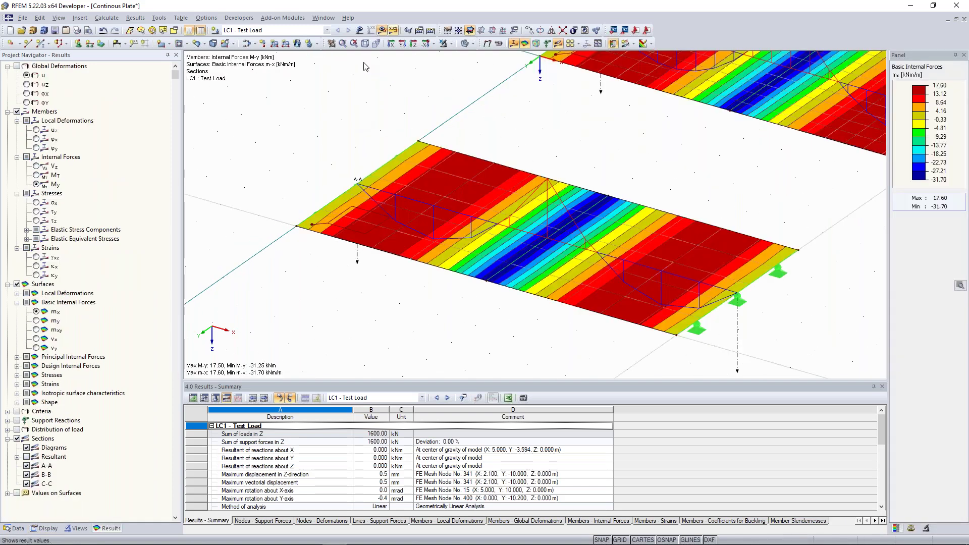
Examine the m-x distribution within the mesh elements near plate A-A's end support and compare it with plates B-B and C-C
scroll(357, 238, up, 8)
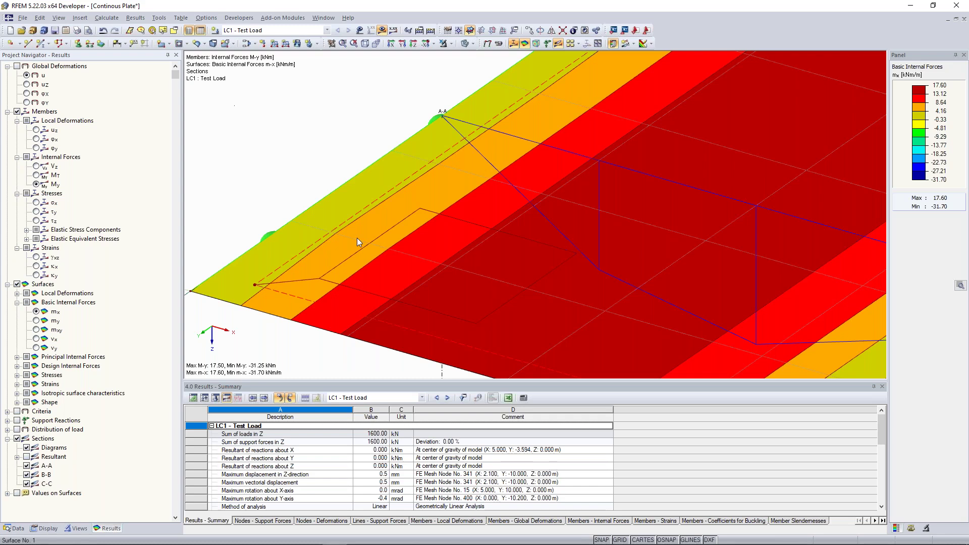
scroll(502, 155, down, 5)
scroll(568, 156, down, 2)
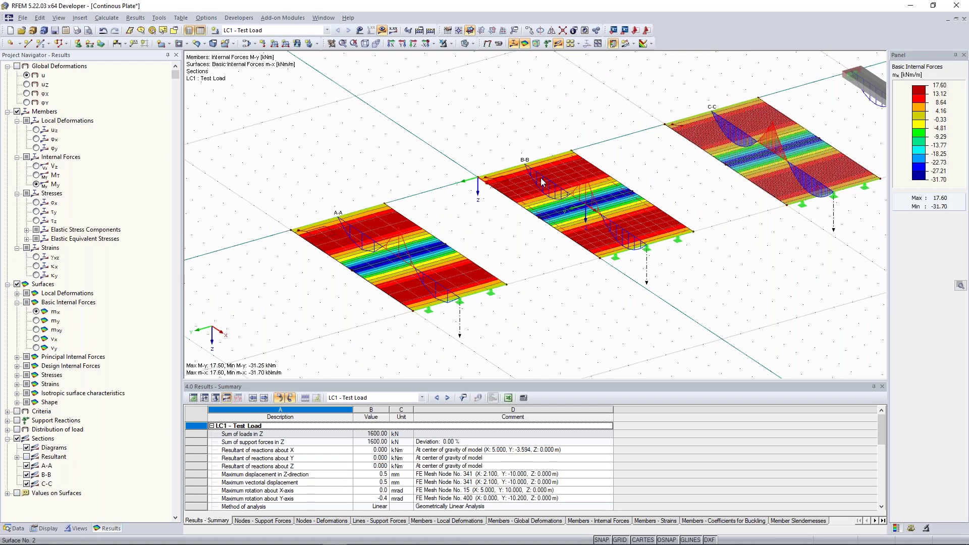
scroll(542, 182, down, 2)
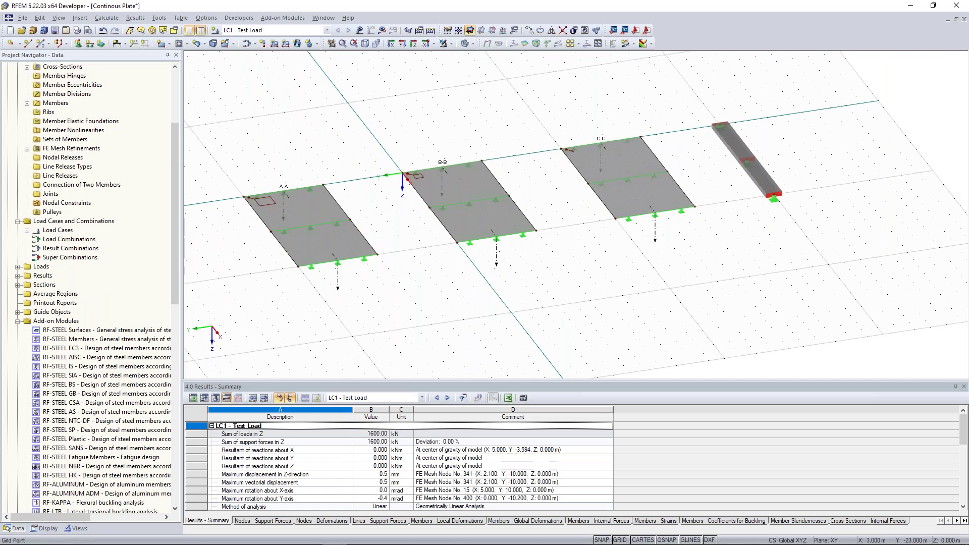
ctrl+middle_drag(783, 138, 698, 185)
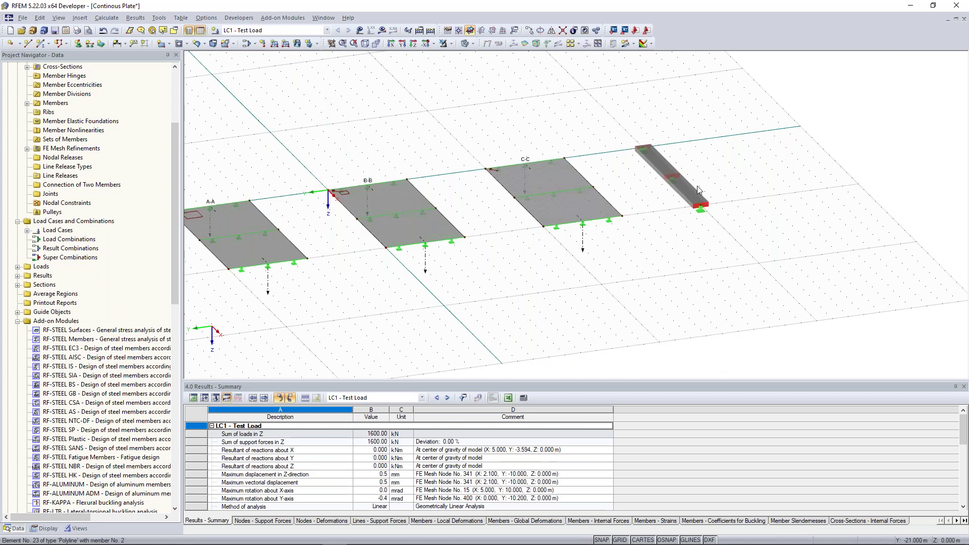
scroll(694, 174, up, 2)
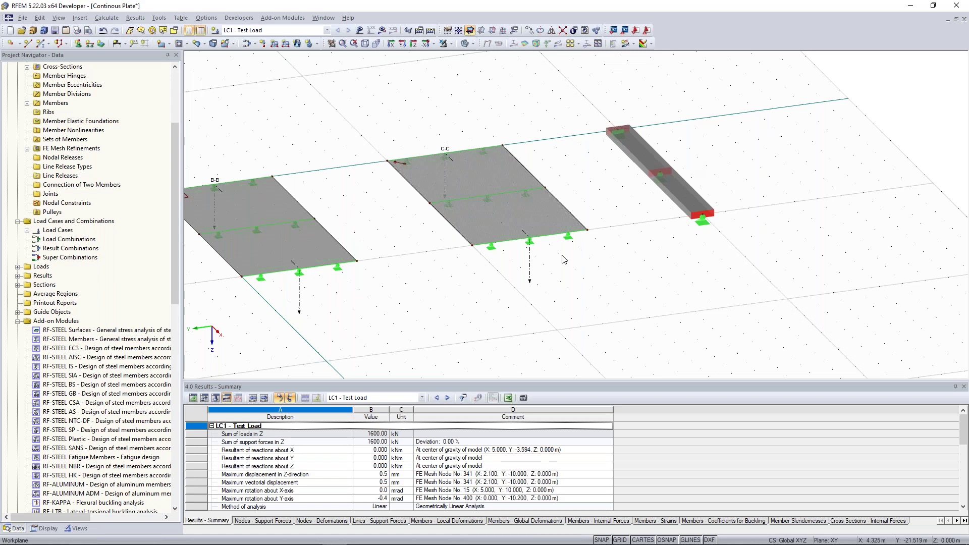
scroll(563, 259, down, 2)
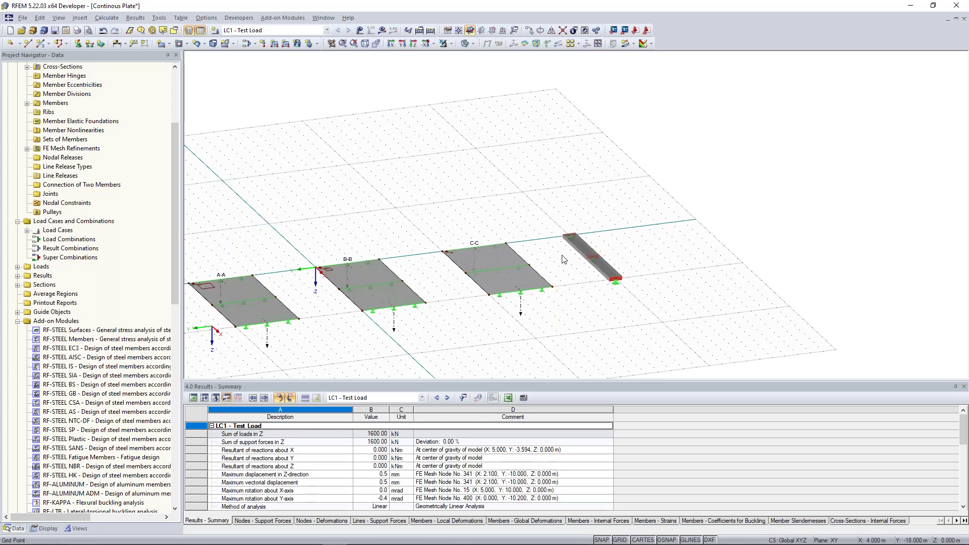
scroll(443, 252, up, 5)
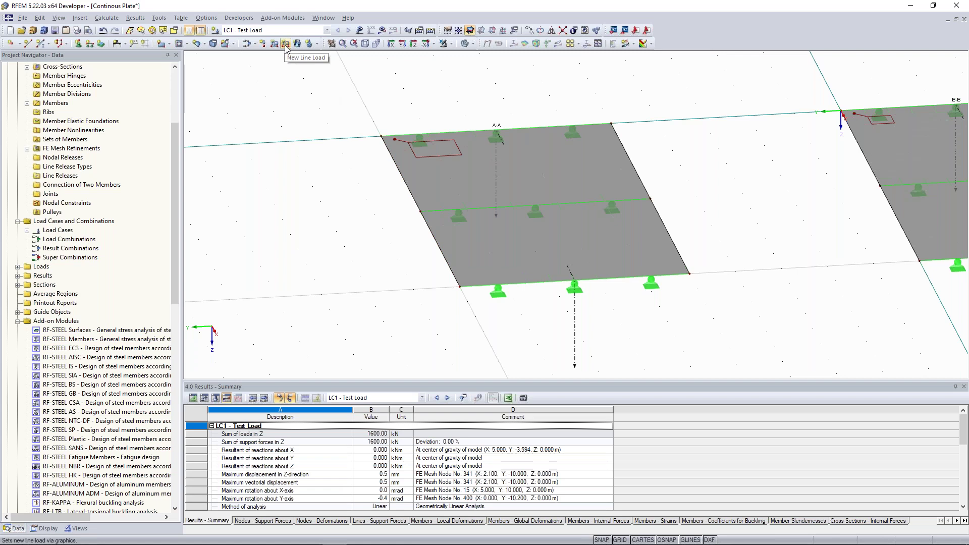
scroll(440, 209, up, 2)
middle_drag(452, 235, 410, 217)
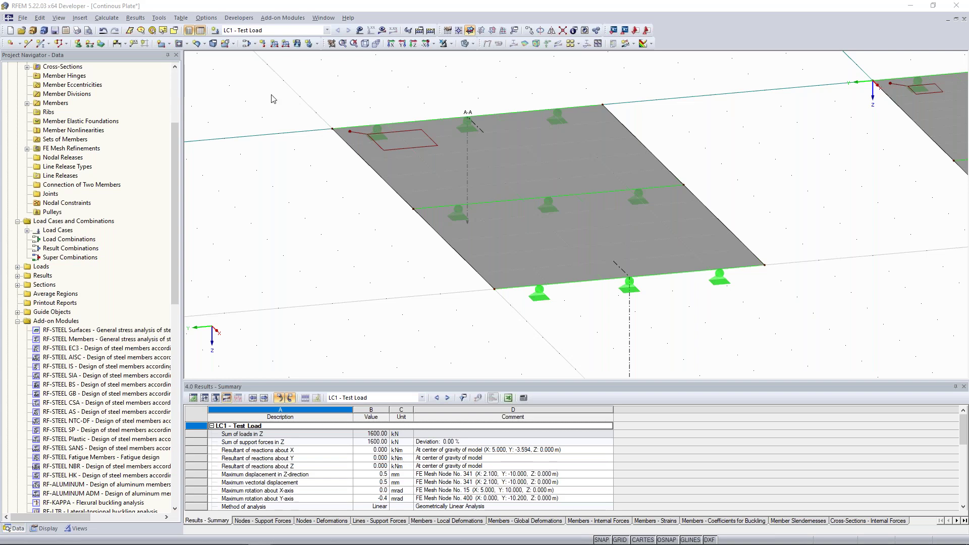
key(alt+Tab)
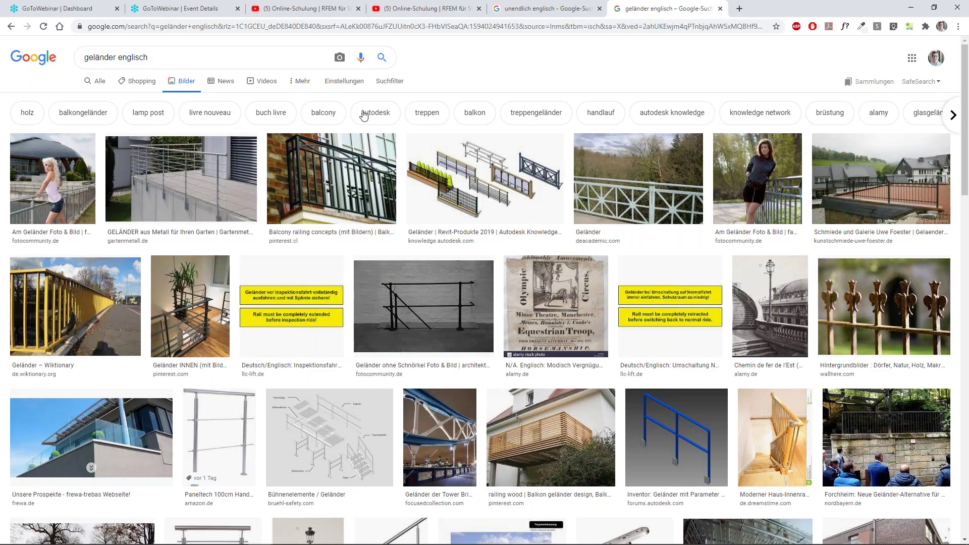
click(201, 188)
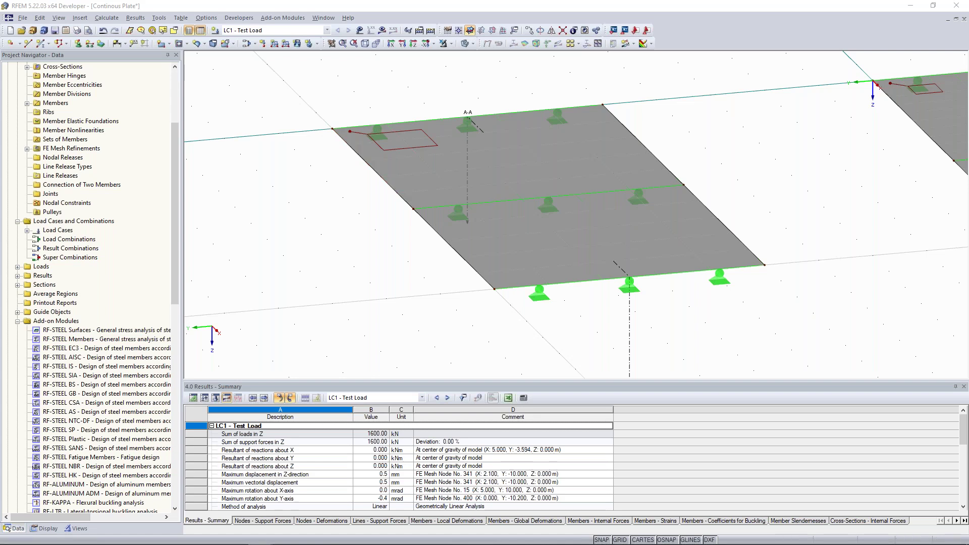
middle_click(399, 281)
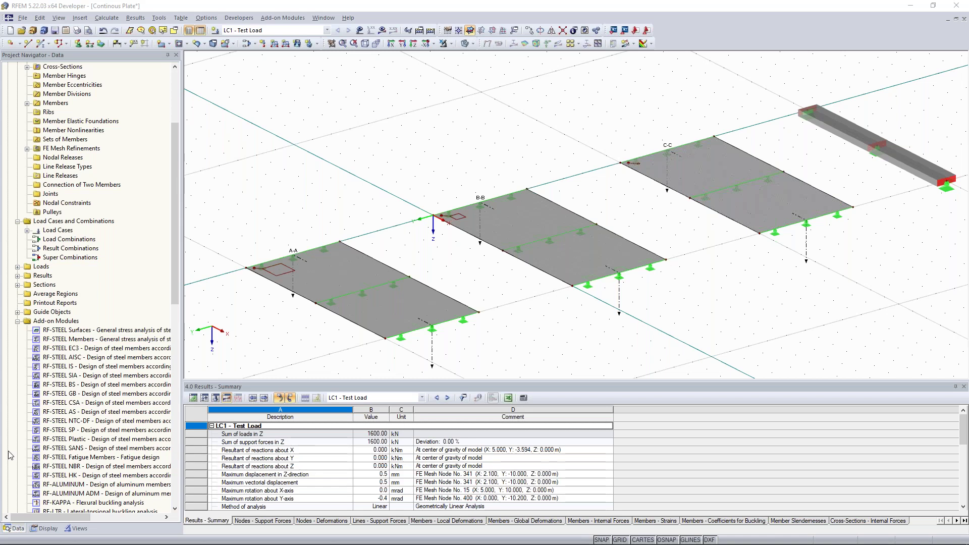
Show the LC1 results again with section diagrams and result values on the plates and the reference beam
click(382, 30)
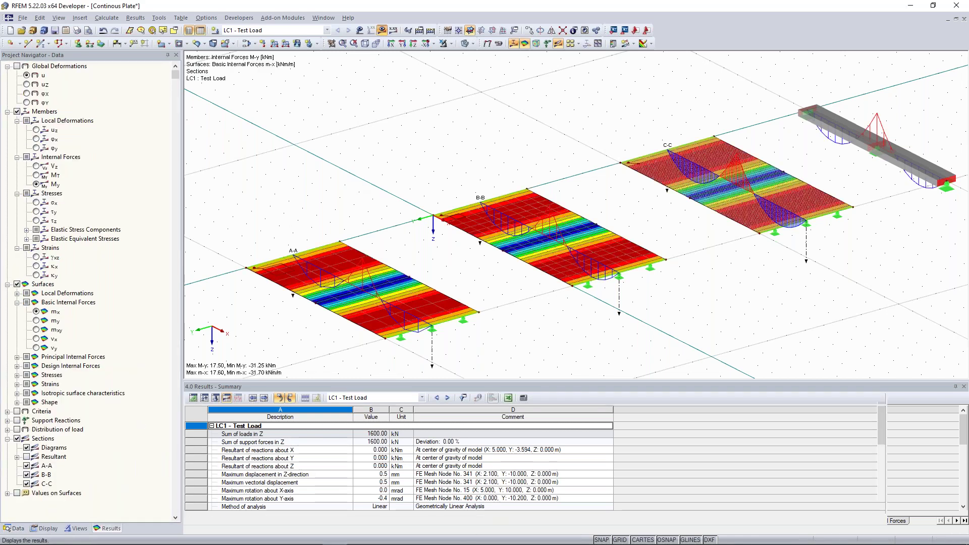
click(18, 438)
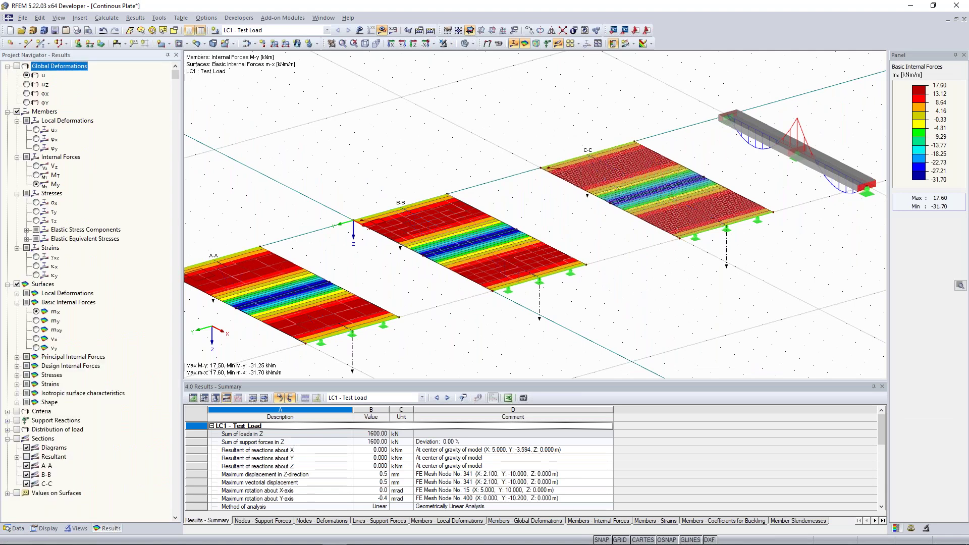
middle_drag(535, 212, 510, 190)
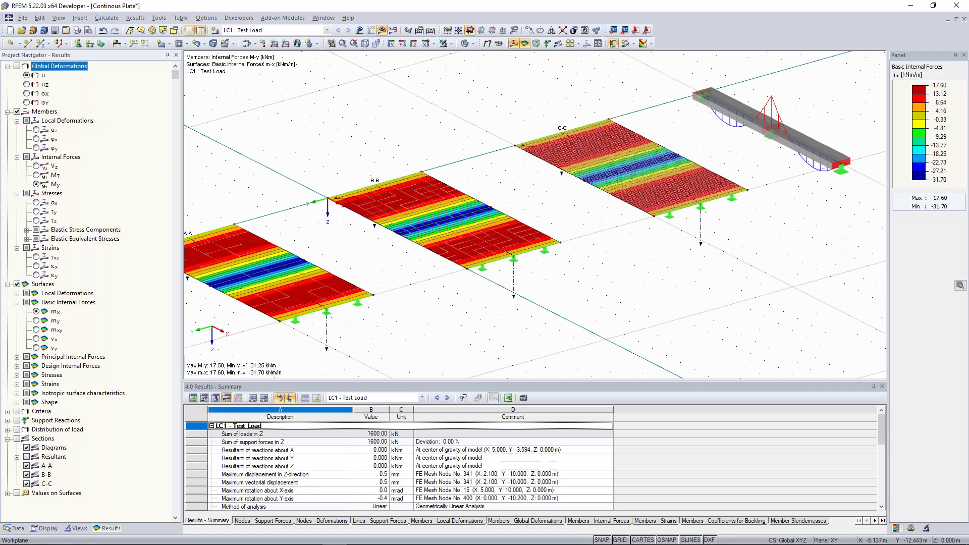
click(394, 30)
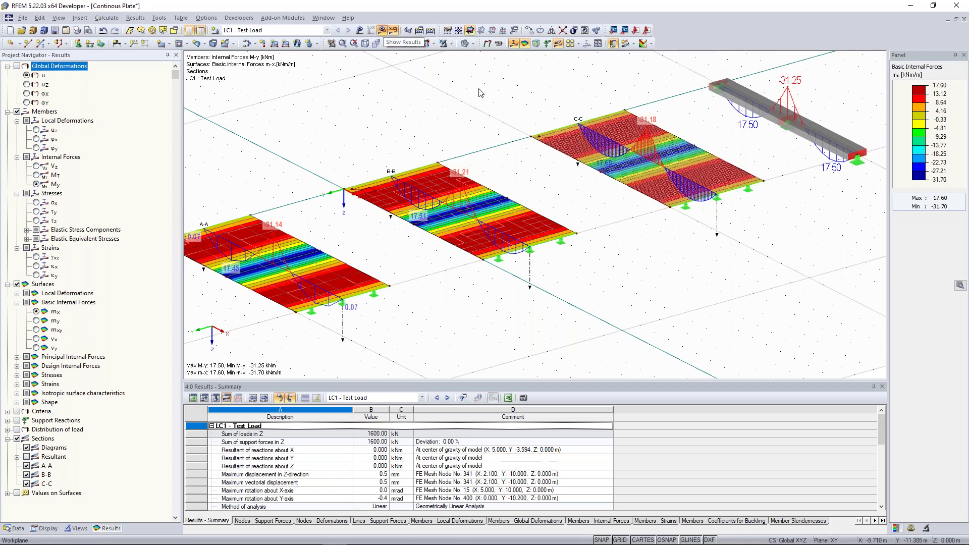
Display the V-z shear forces on the reference beam and examine their distribution over both spans
middle_drag(791, 128, 684, 182)
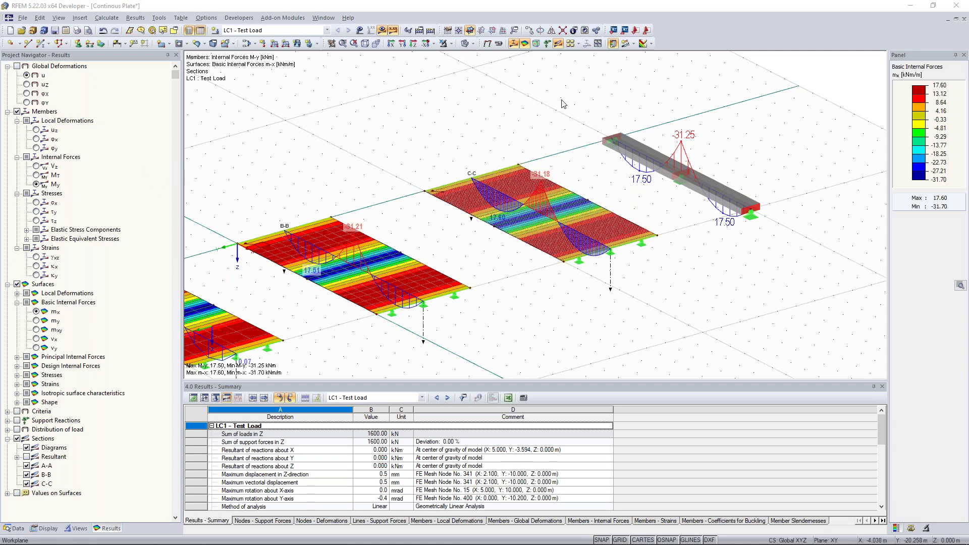
click(570, 120)
middle_drag(570, 120, 480, 149)
click(40, 166)
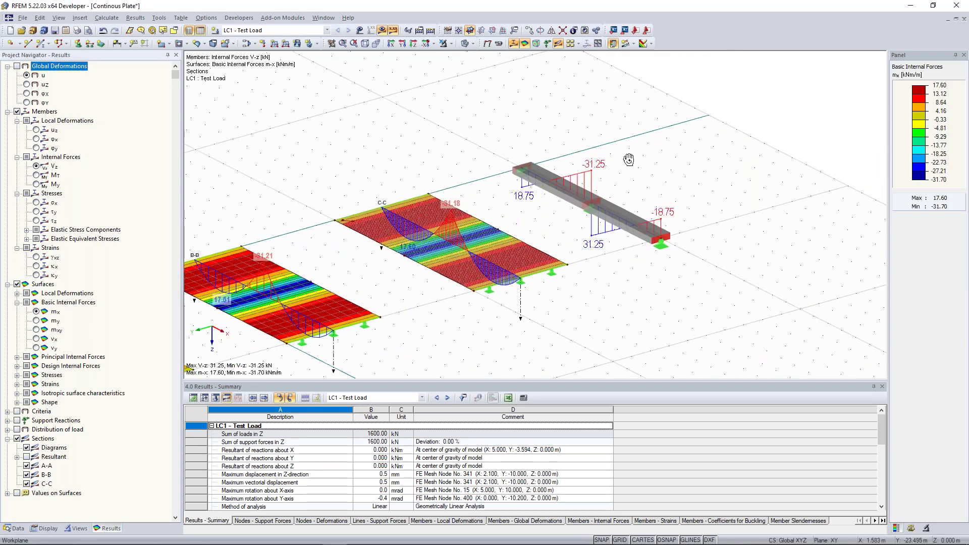
ctrl+middle_drag(696, 156, 466, 129)
scroll(466, 129, up, 5)
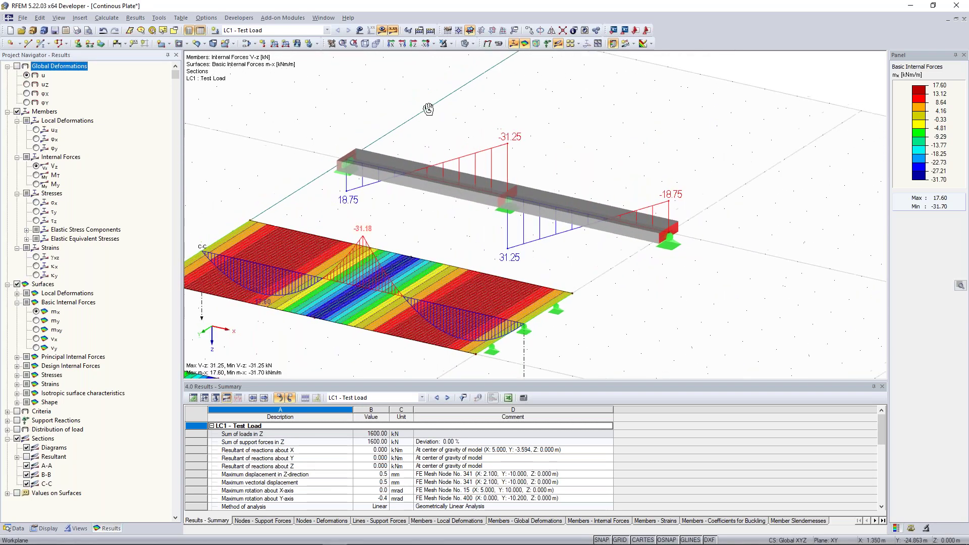
scroll(522, 117, down, 2)
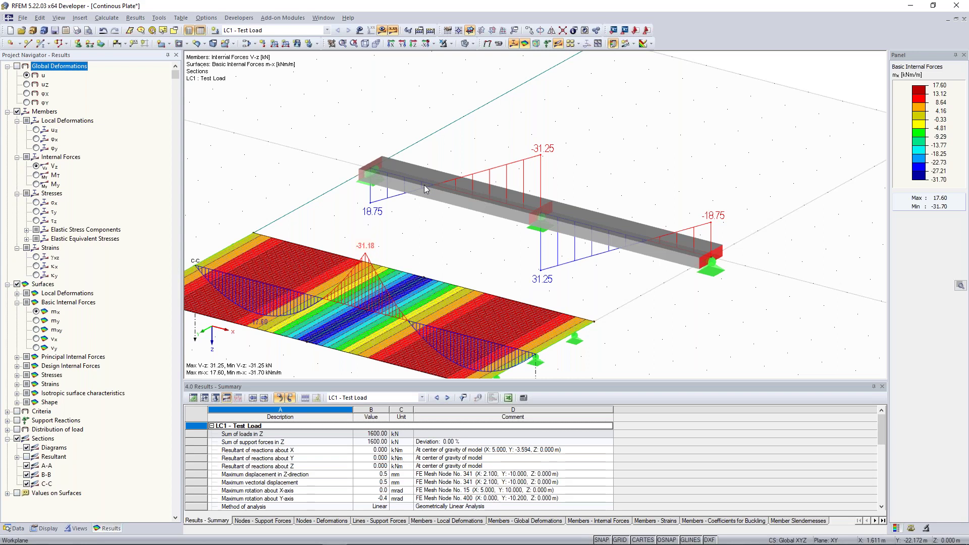
Turn on the member orientation display for both members of the reference beam
right_click(489, 200)
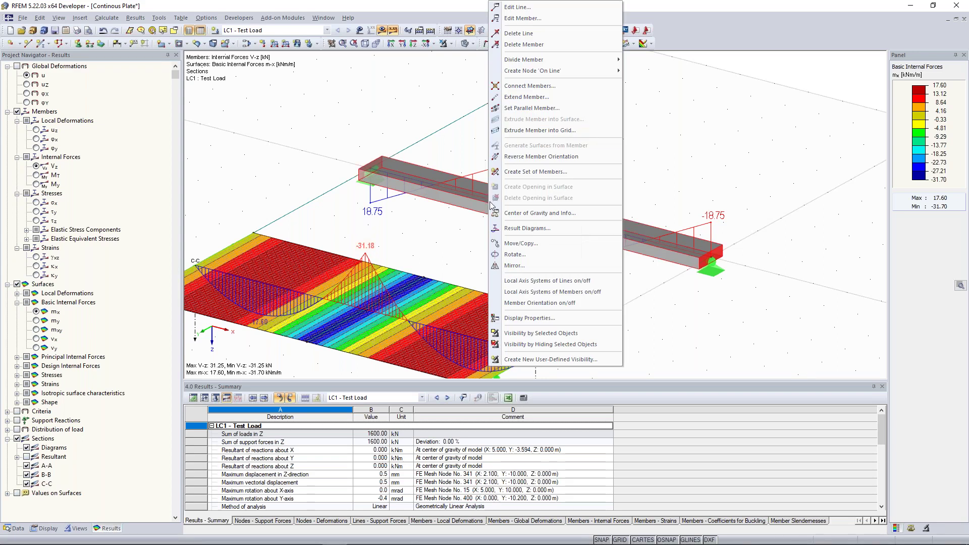
click(435, 197)
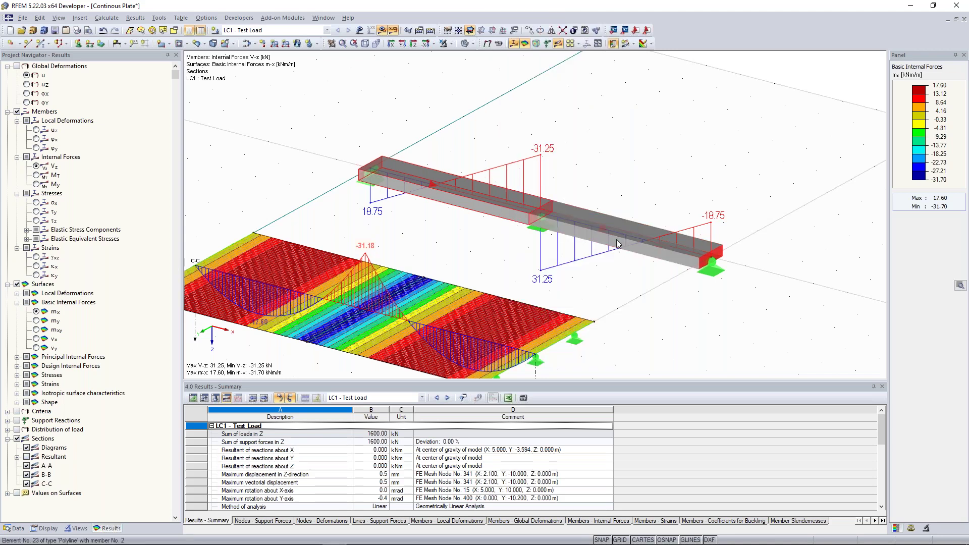
right_click(588, 224)
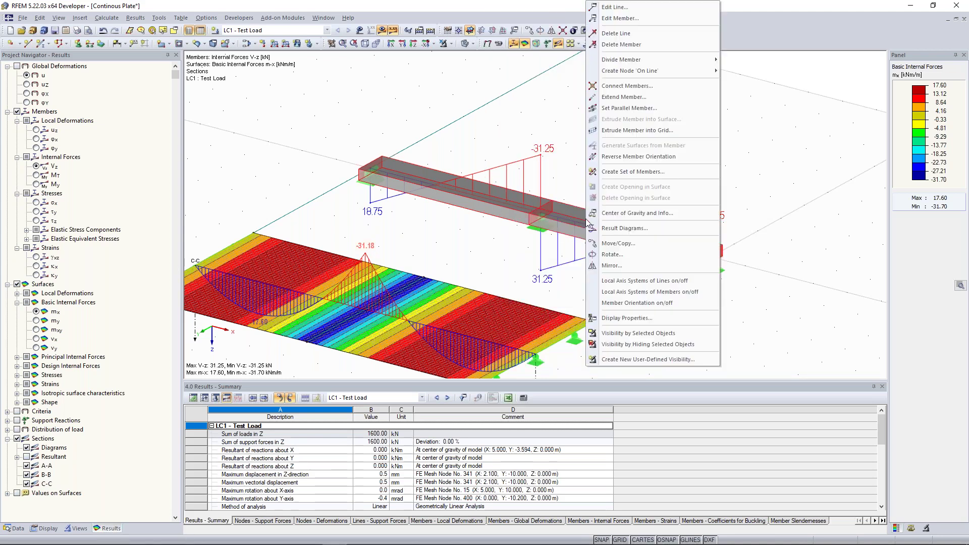
click(652, 304)
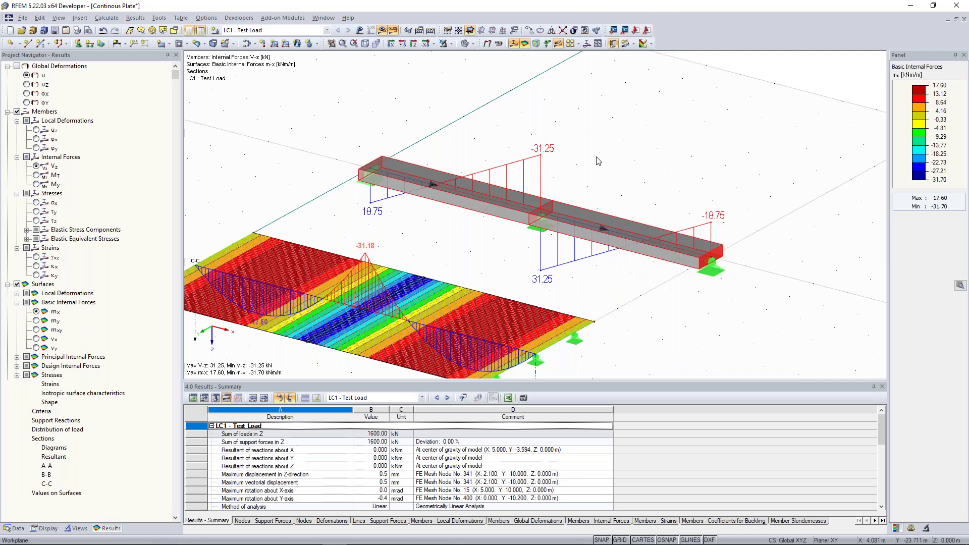
Switch the beam results back to M-y, toggle the members' bottom fibers display, and view the beam alongside all three plates
right_click(567, 220)
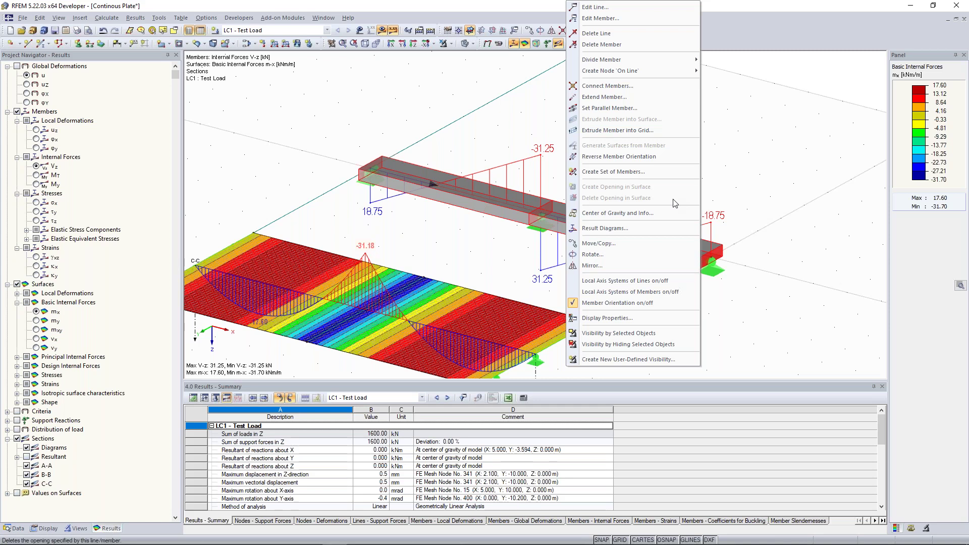
click(37, 184)
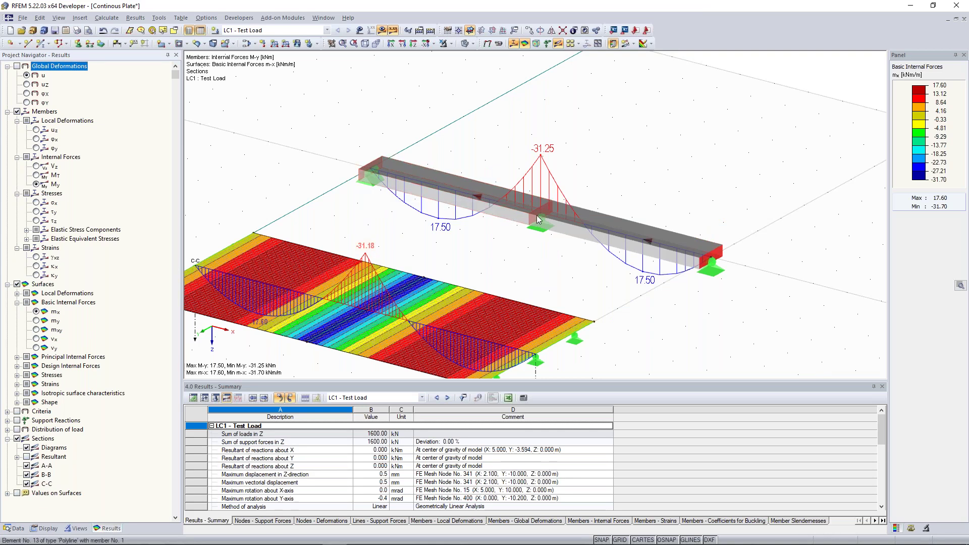
click(44, 528)
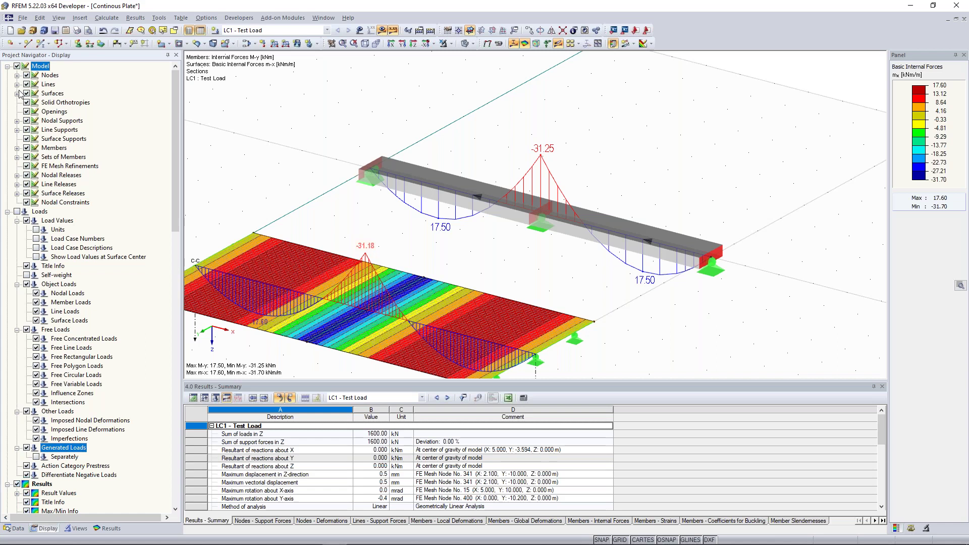
click(17, 148)
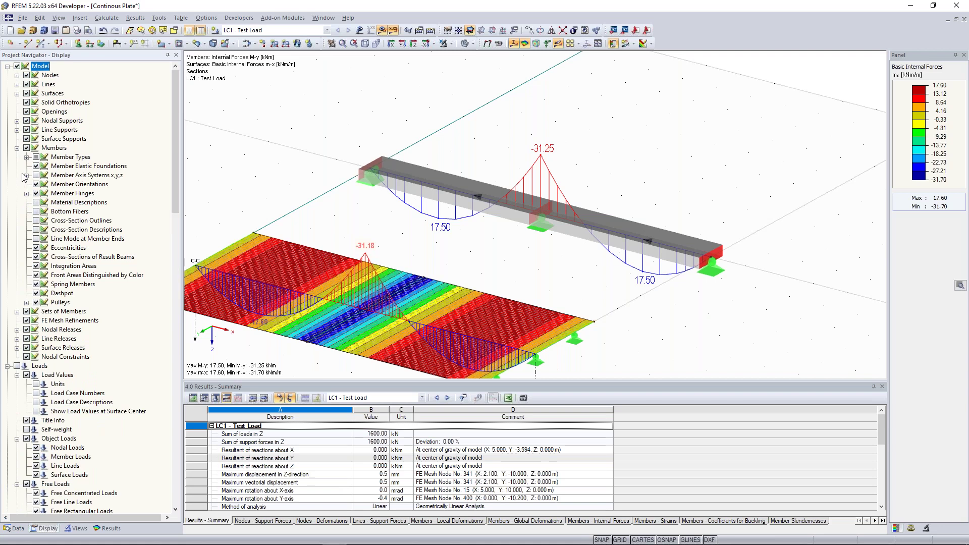
click(36, 212)
scroll(464, 203, up, 2)
middle_drag(464, 203, 391, 189)
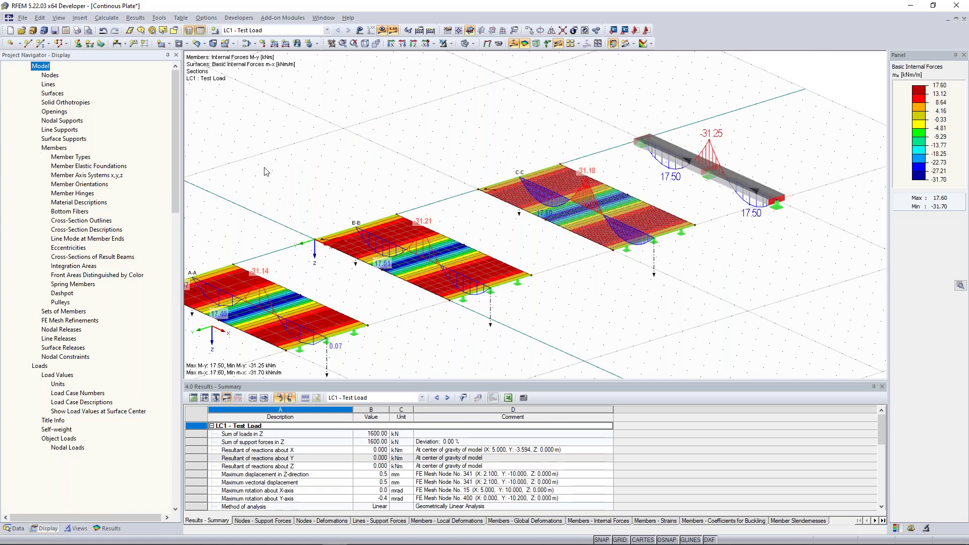
middle_drag(309, 159, 438, 149)
scroll(438, 149, down, 2)
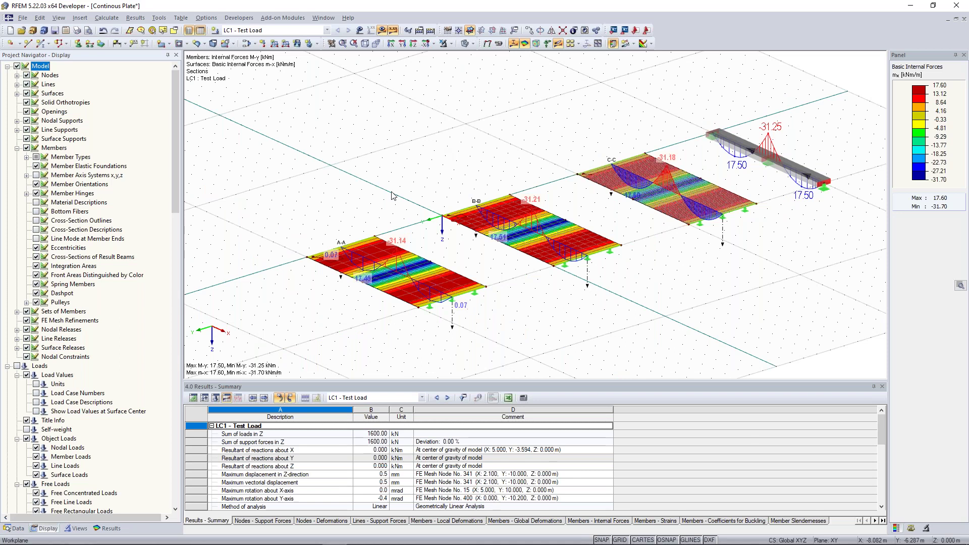
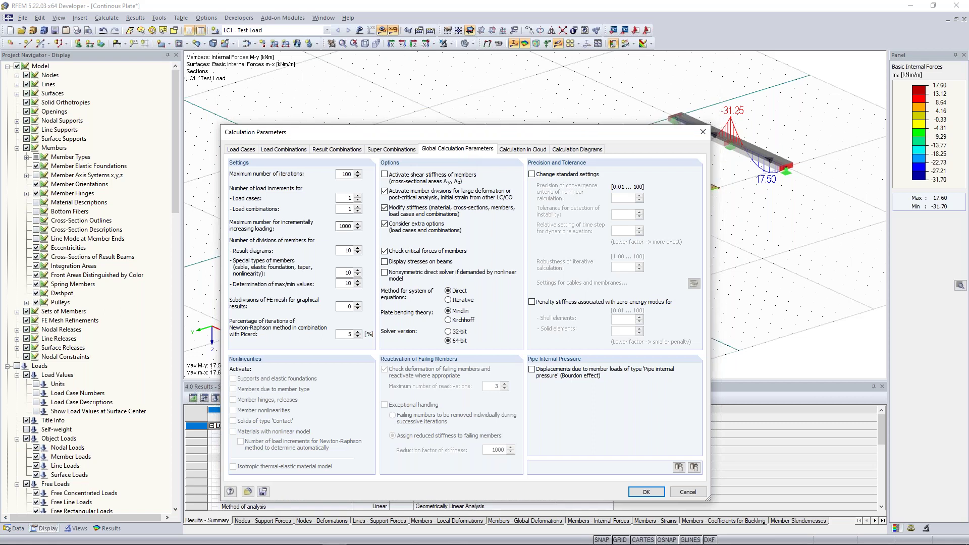
Show the recalculated LC1 results and compare the m-x moments of plates A-A, B-B and C-C with the beam's M-y
click(382, 30)
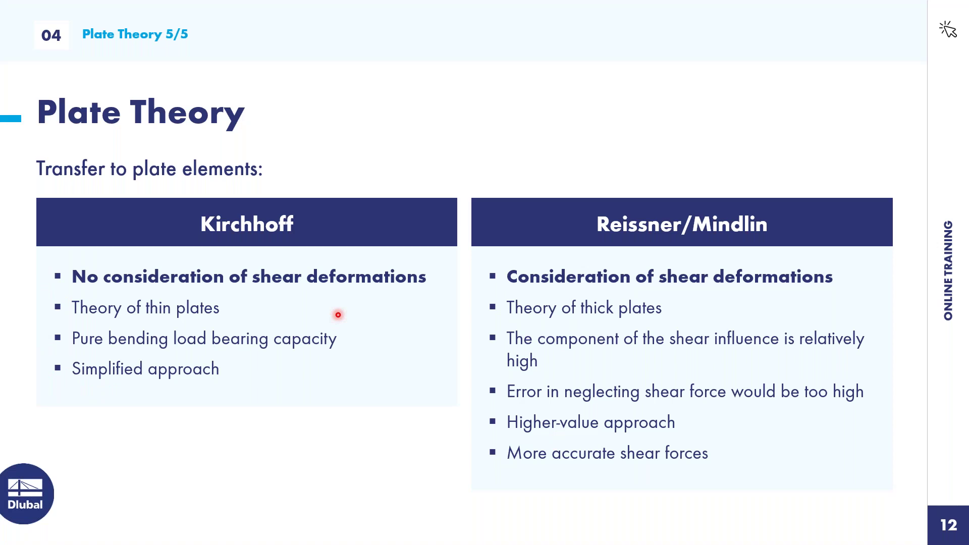
key(Right)
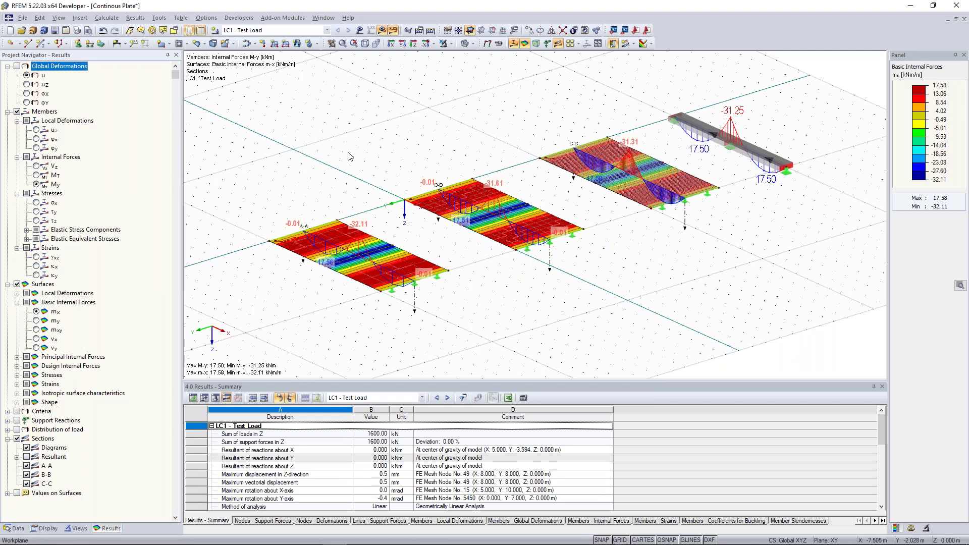
scroll(349, 156, down, 2)
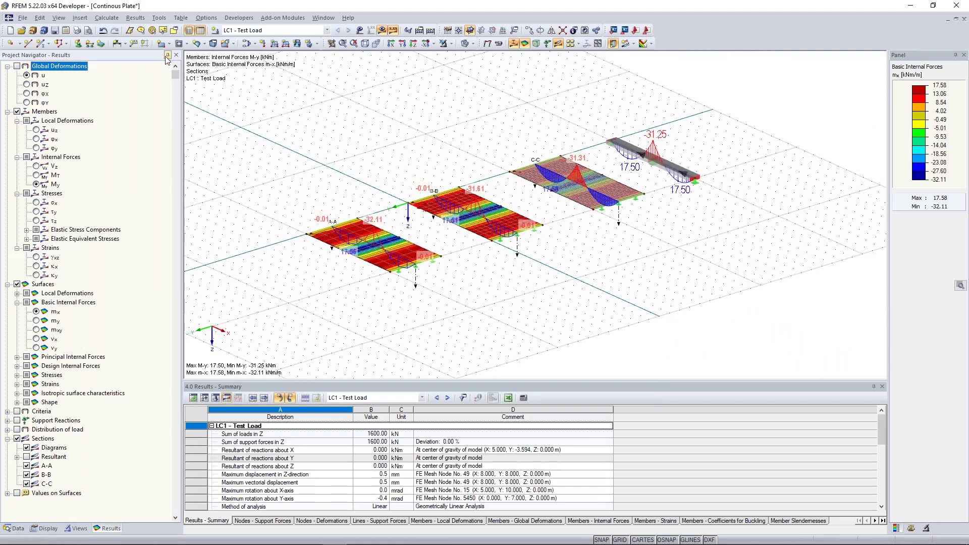
Set up a new 3D model named Euler Case 1 in the Examples project
click(15, 32)
click(11, 31)
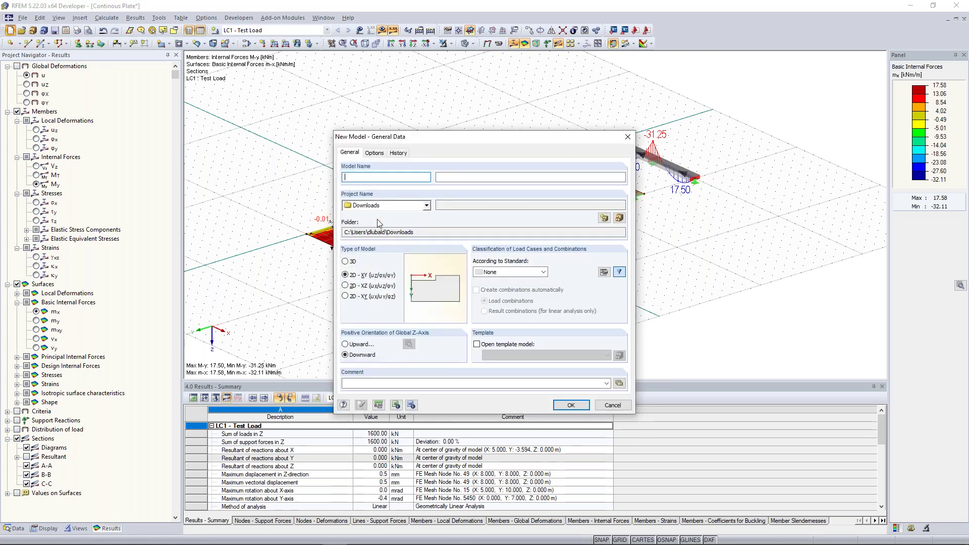
text(Euler Case 1)
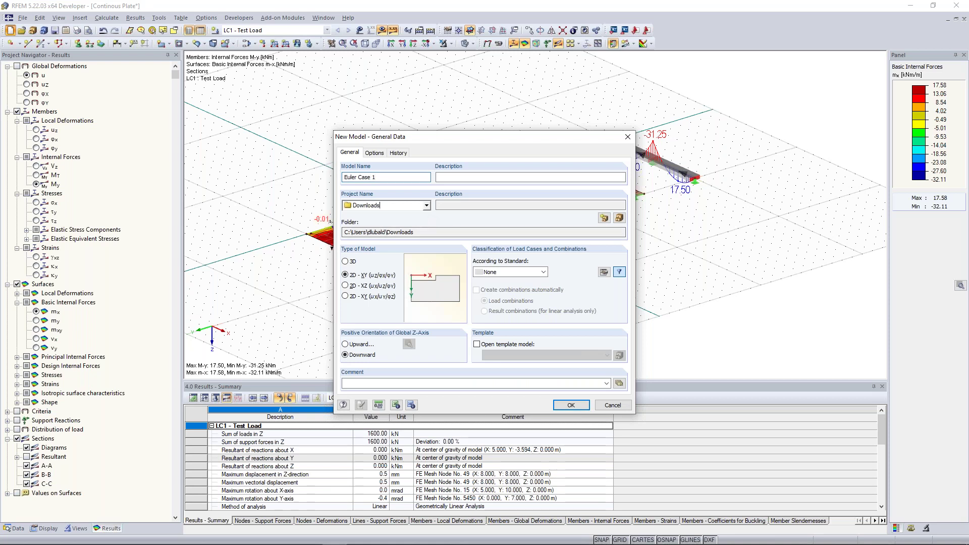
click(427, 205)
click(379, 217)
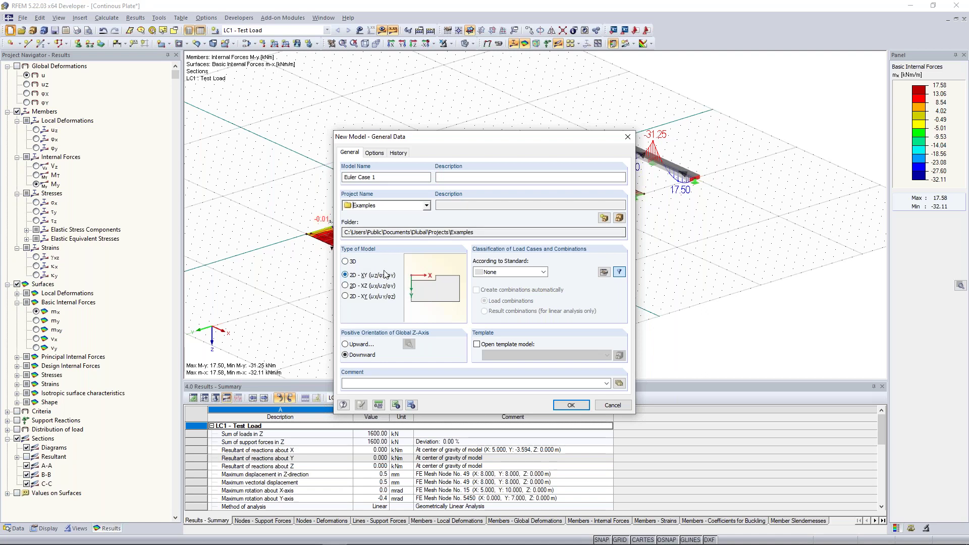
click(345, 261)
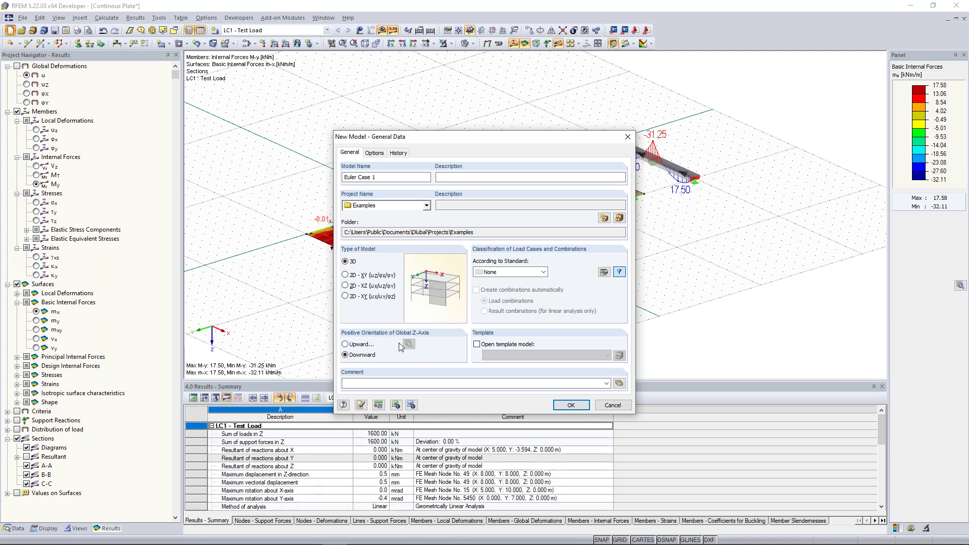
click(571, 405)
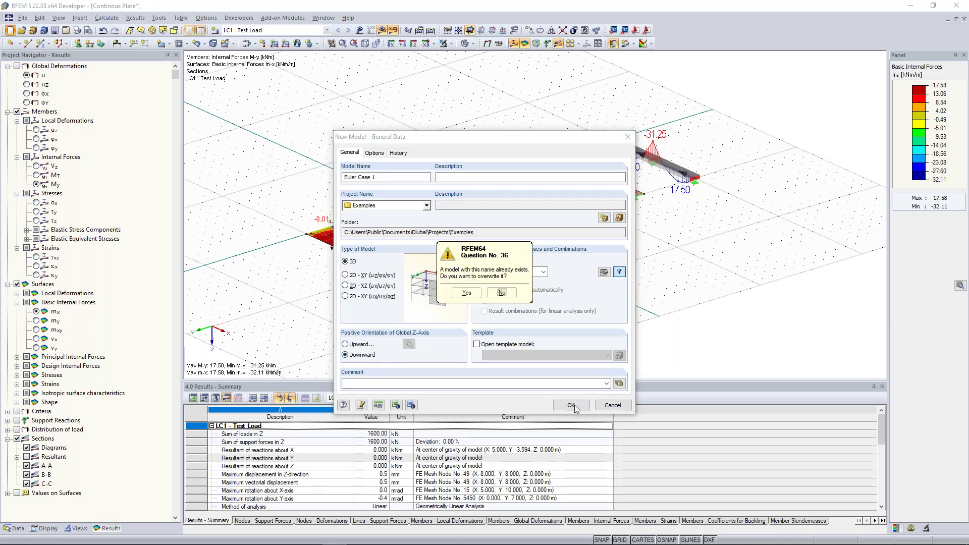
Decline overwriting the existing model, create the new one as Euler Case 1_1, and dismiss the extra new-model dialog
click(503, 293)
click(384, 177)
text(_1)
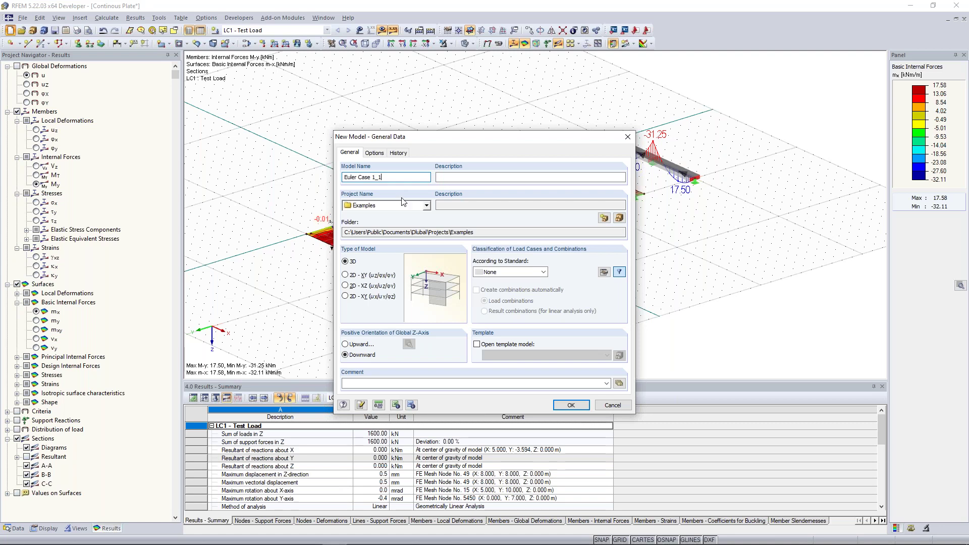
key(Return)
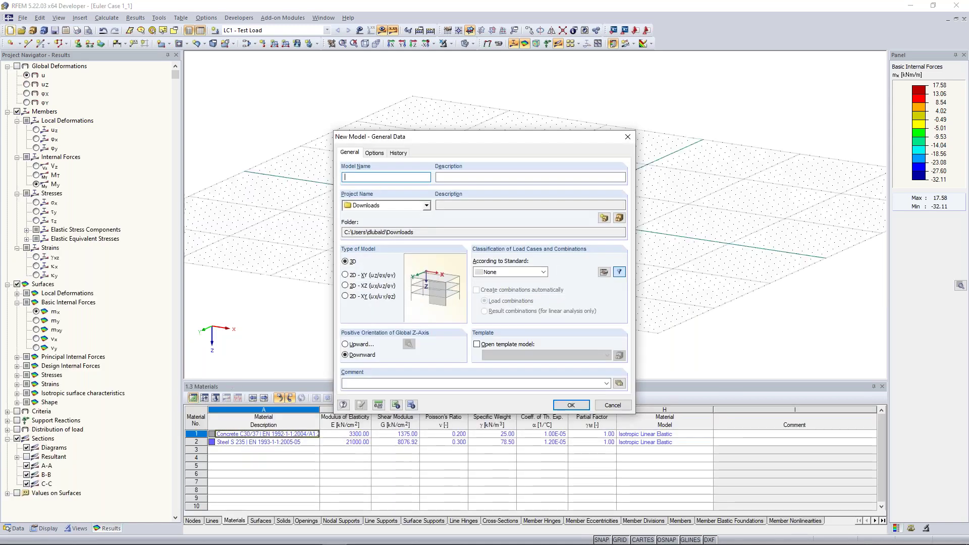
click(627, 139)
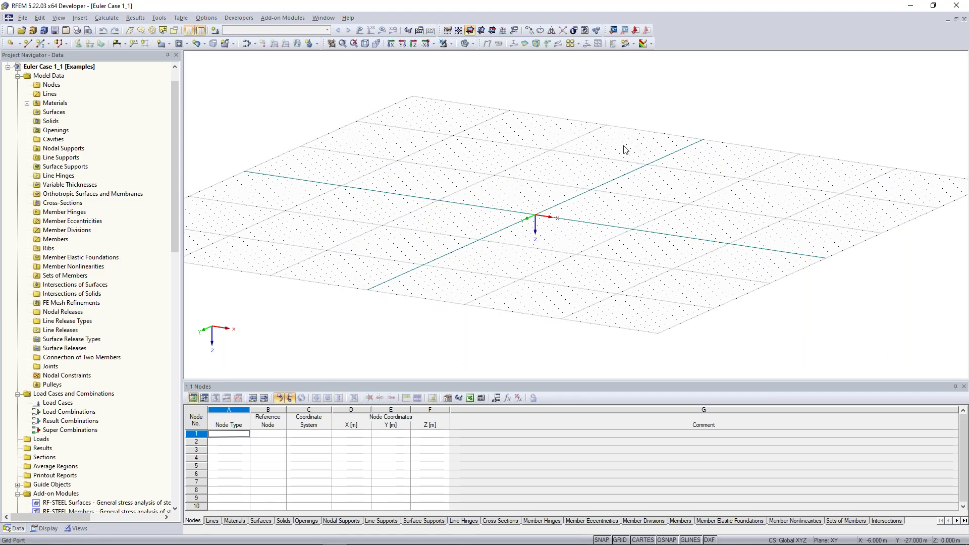
Start a new single beam member and browse the rolled I-sections library for its new cross-section
scroll(505, 202, up, 3)
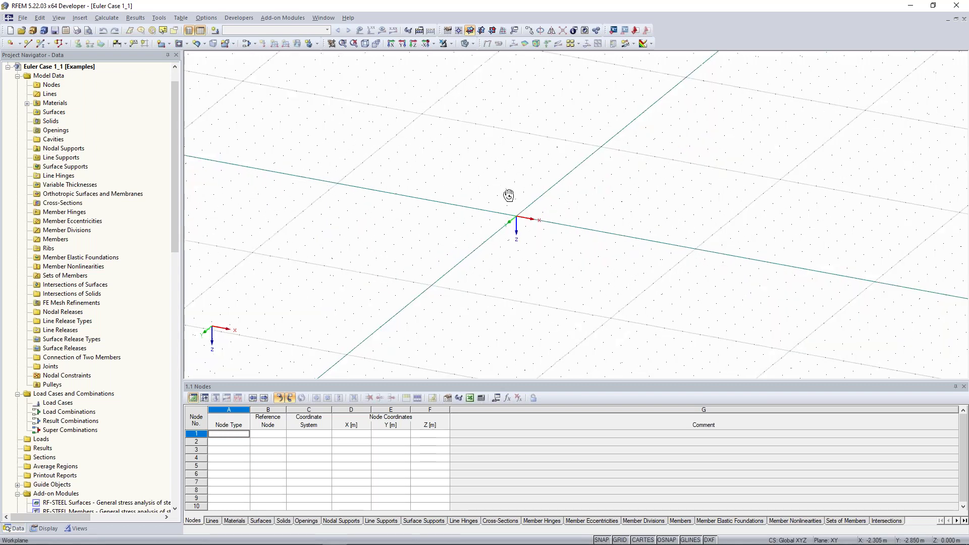
scroll(508, 206, down, 1)
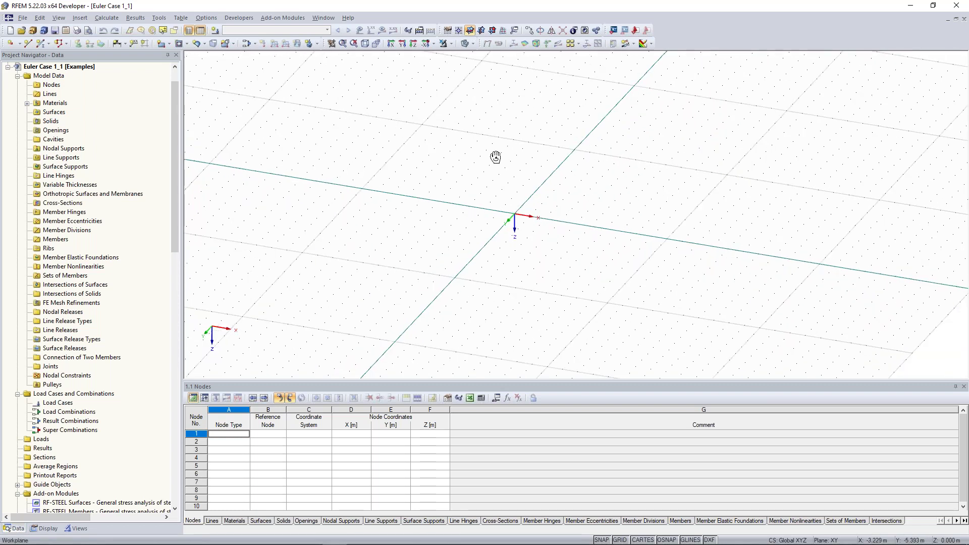
ctrl+middle_drag(496, 158, 498, 172)
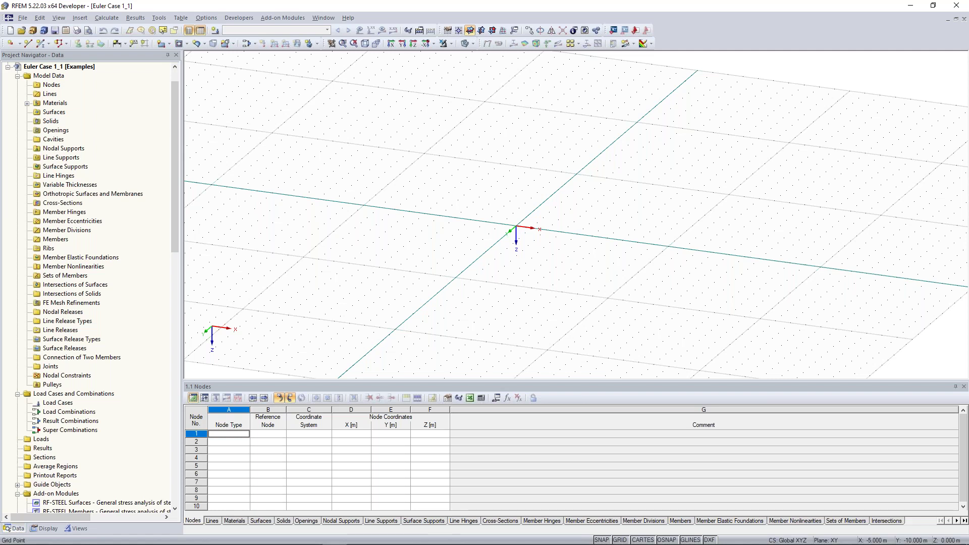
middle_drag(567, 210, 542, 143)
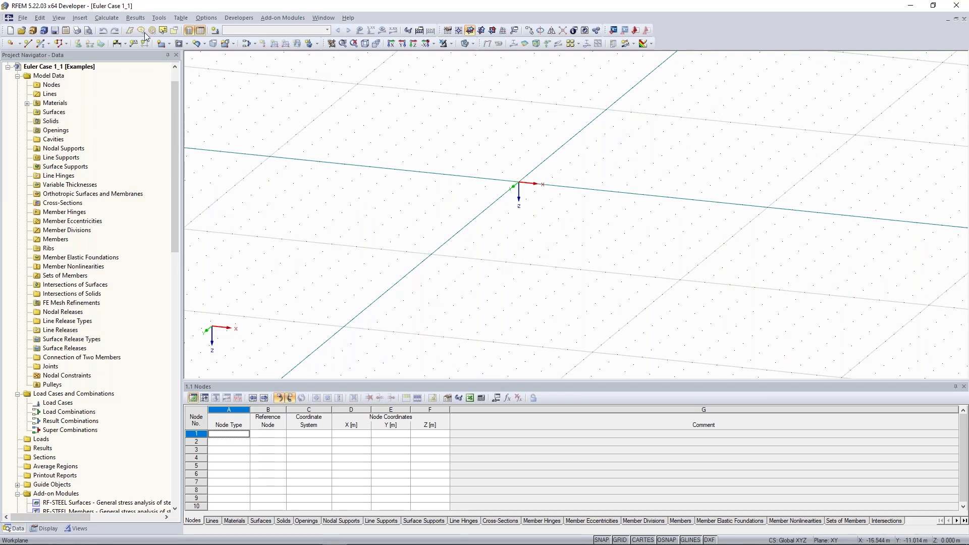
click(42, 47)
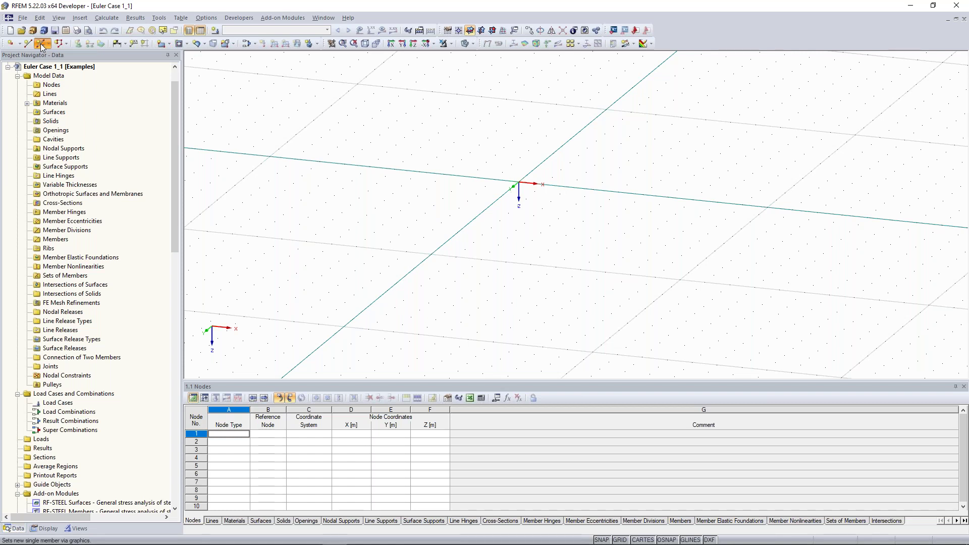
click(42, 47)
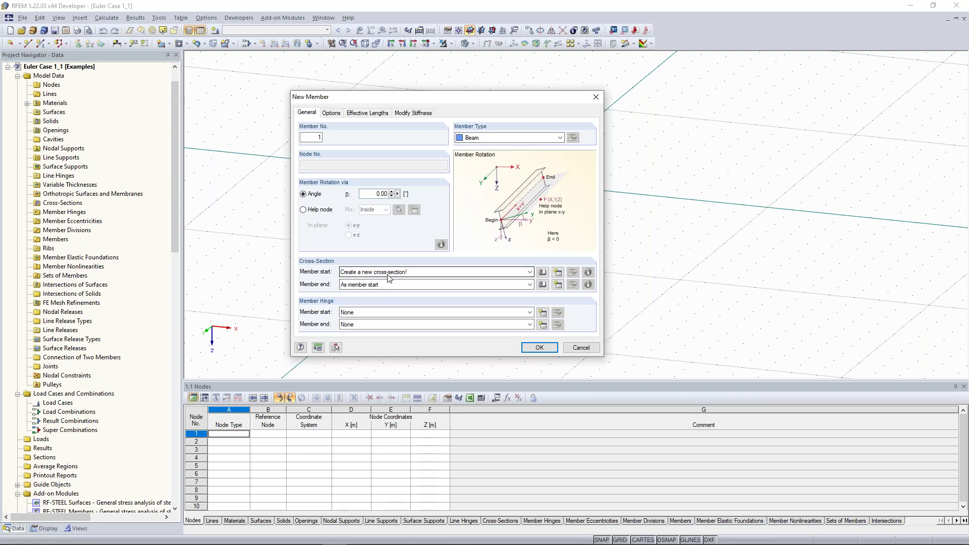
click(558, 273)
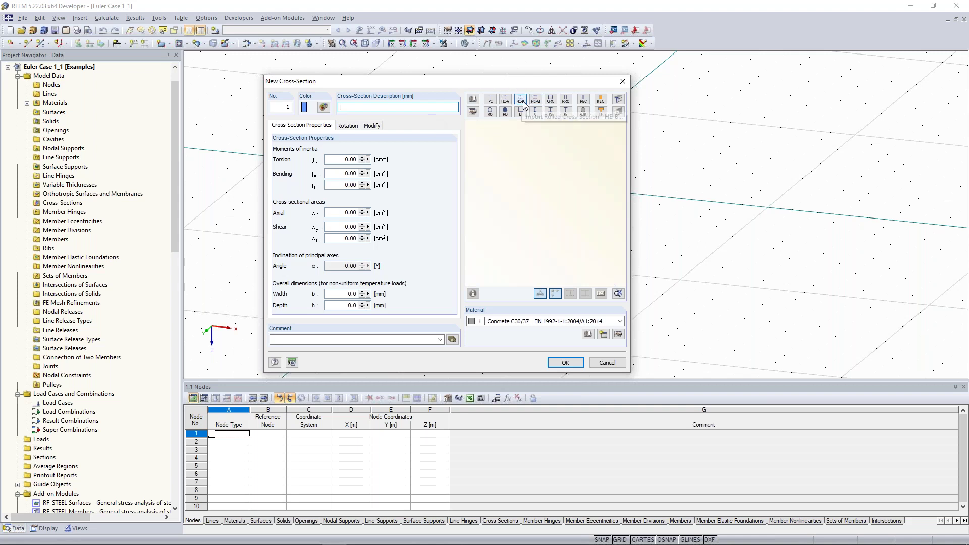
drag(521, 86, 523, 91)
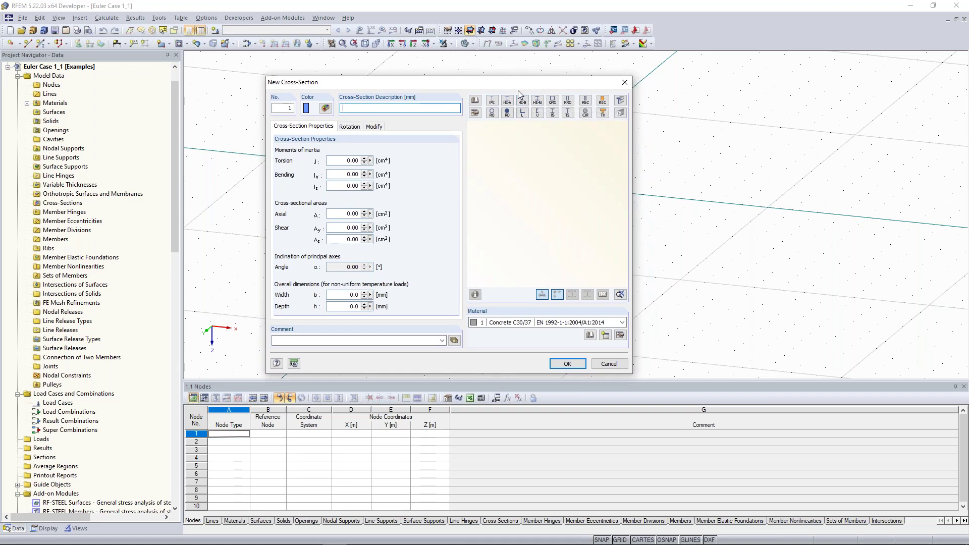
click(475, 104)
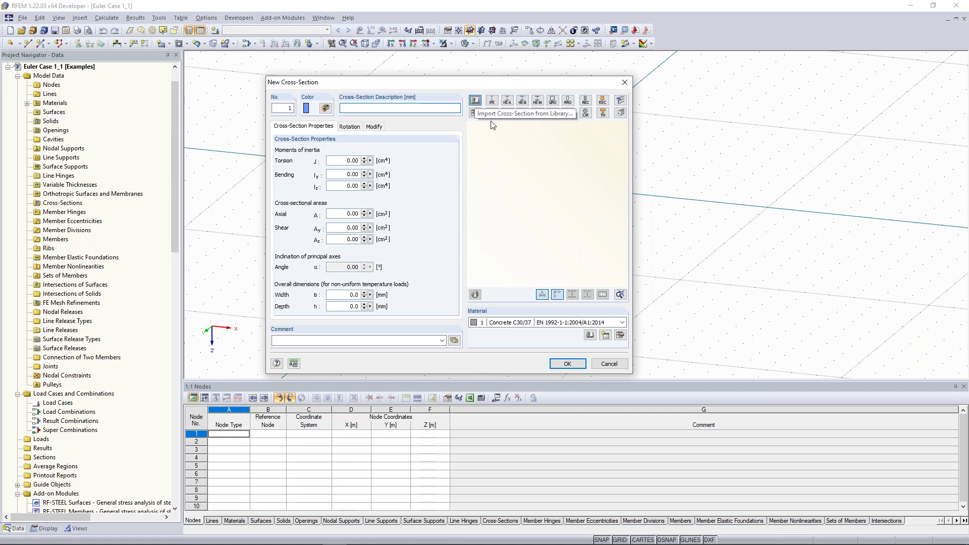
click(475, 104)
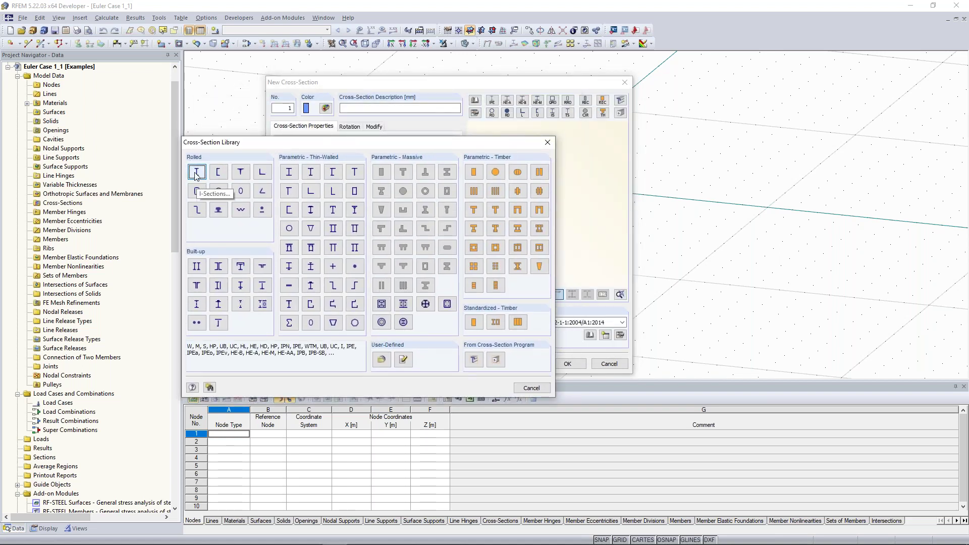
click(196, 175)
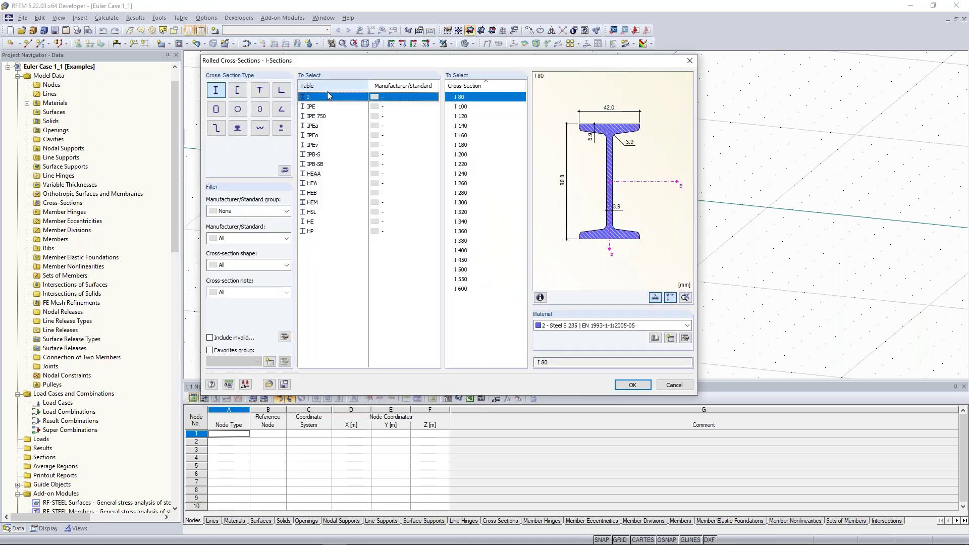
Assign the HEB 300 cross-section in Steel S 235 to the new beam member and confirm its definition
click(313, 195)
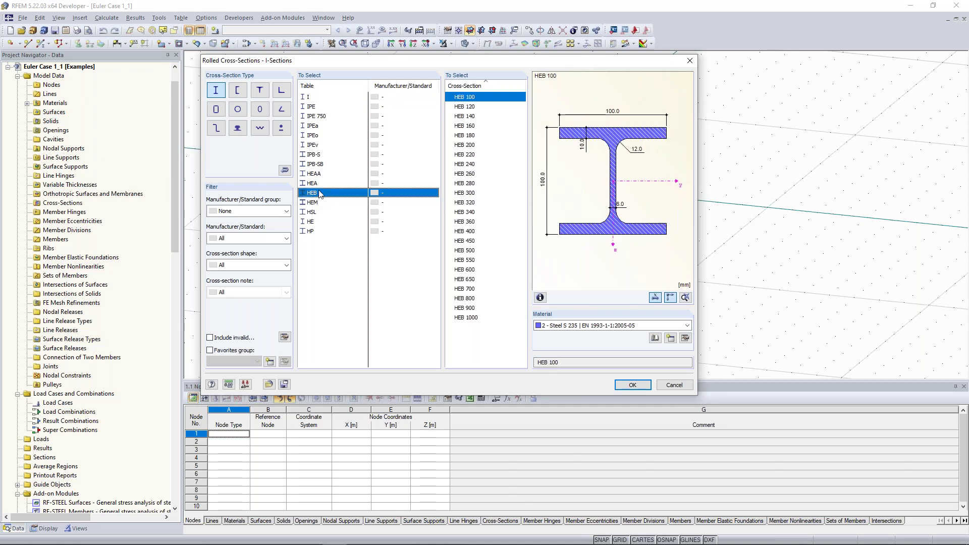
key(Up)
click(313, 194)
key(Up)
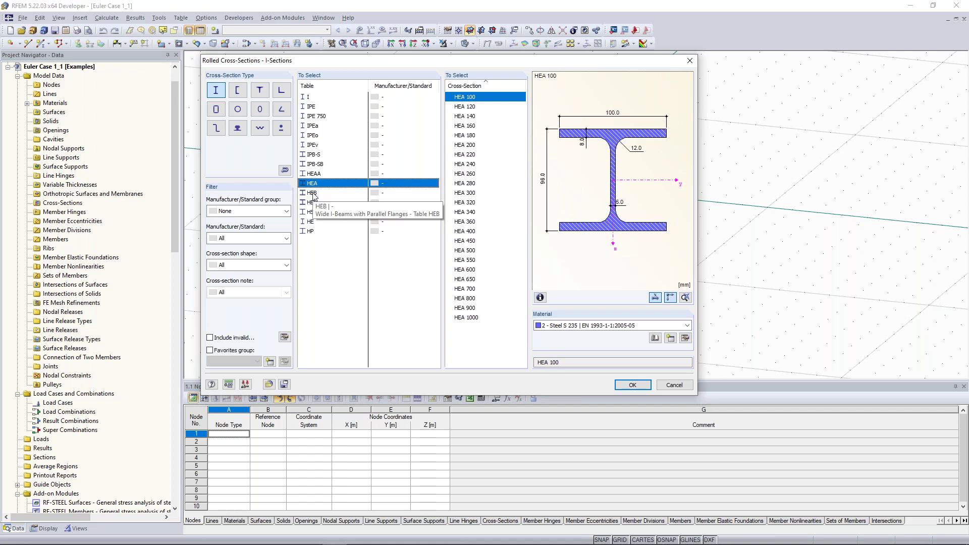
click(312, 194)
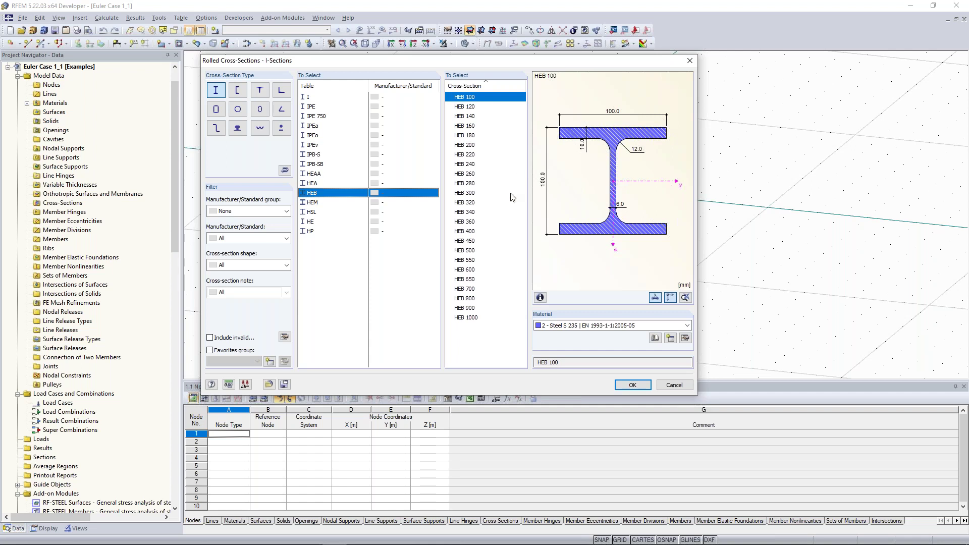
click(470, 195)
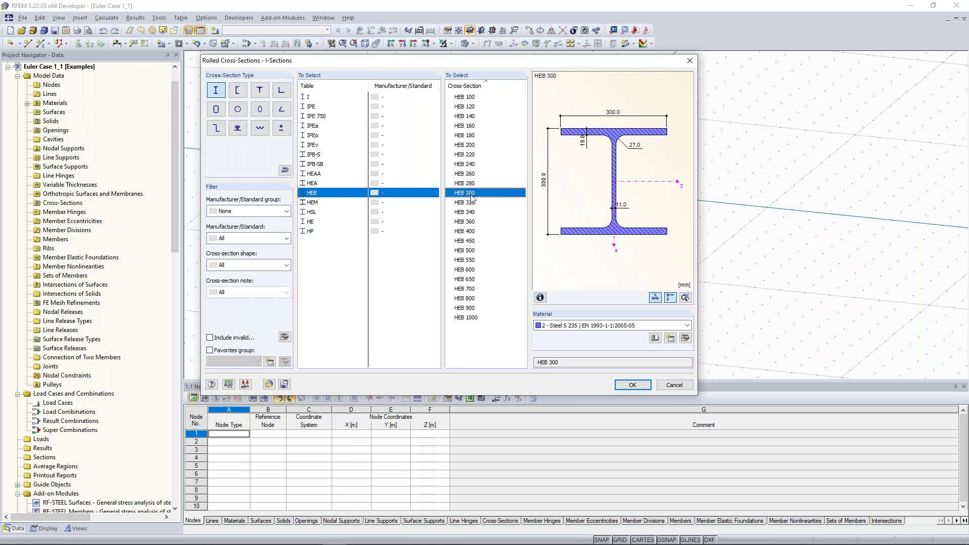
click(625, 387)
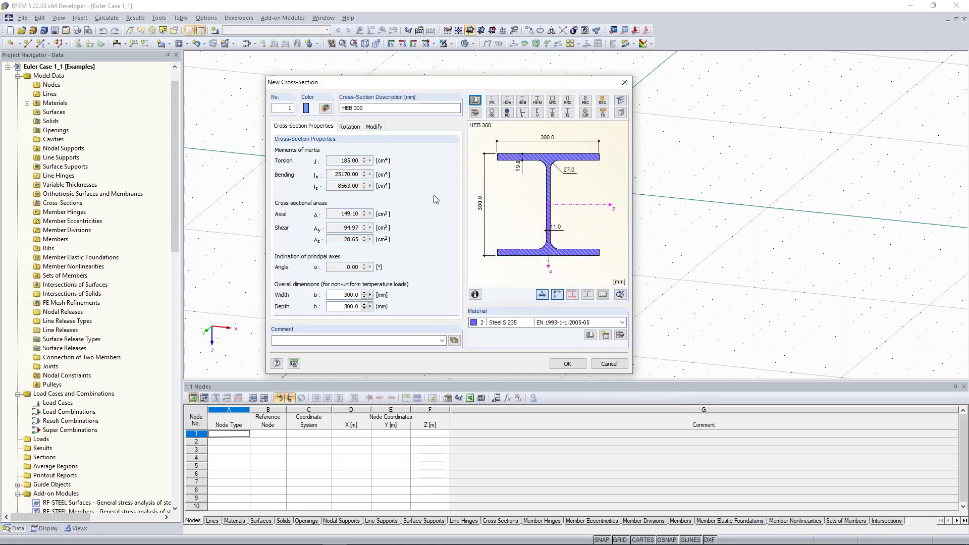
click(568, 364)
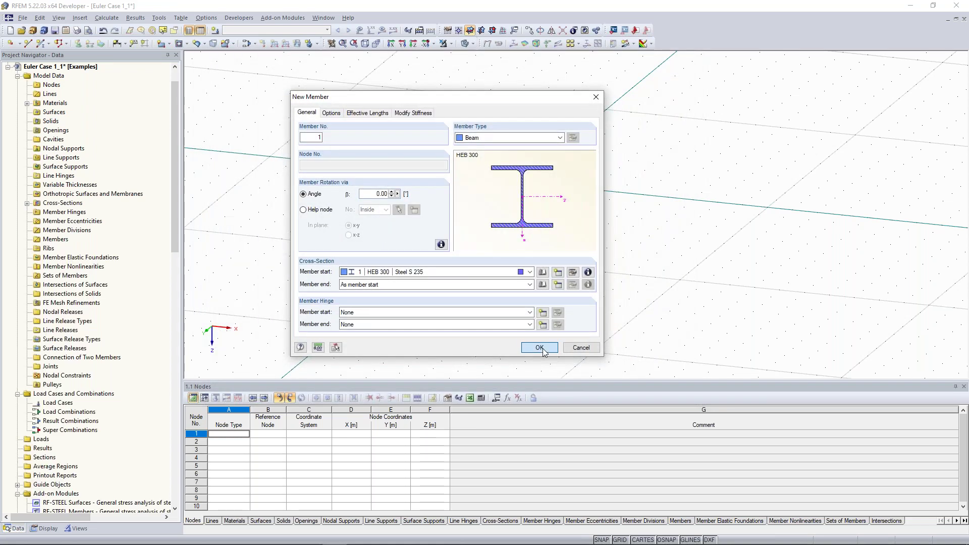
click(541, 348)
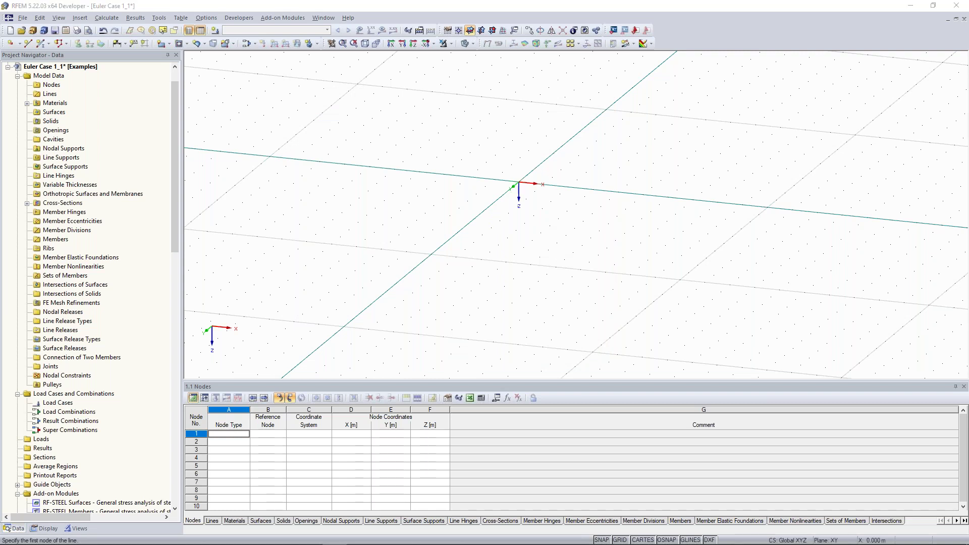
Define the new member by length and direction, with a length of 10 m perpendicular to the work plane
ctrl+middle_drag(564, 159, 553, 196)
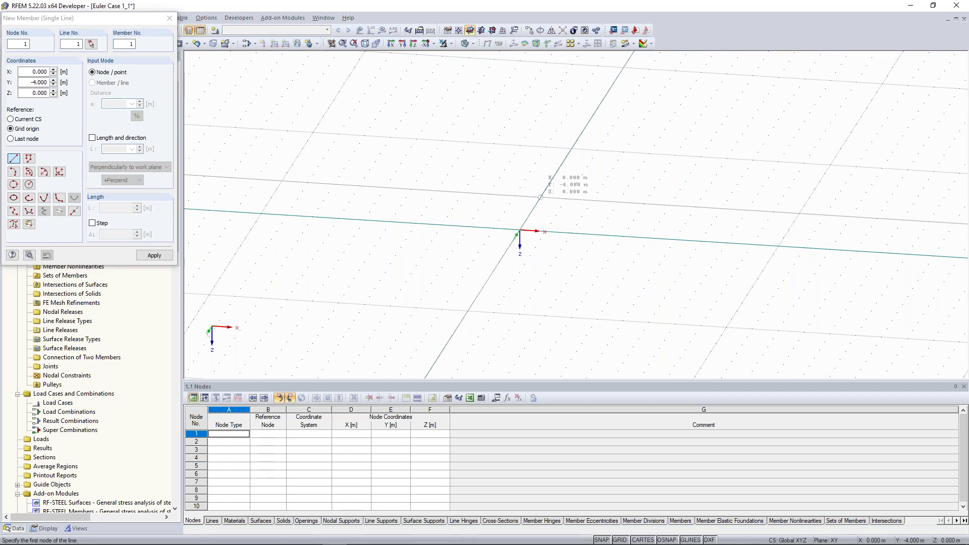
ctrl+middle_drag(541, 197, 602, 192)
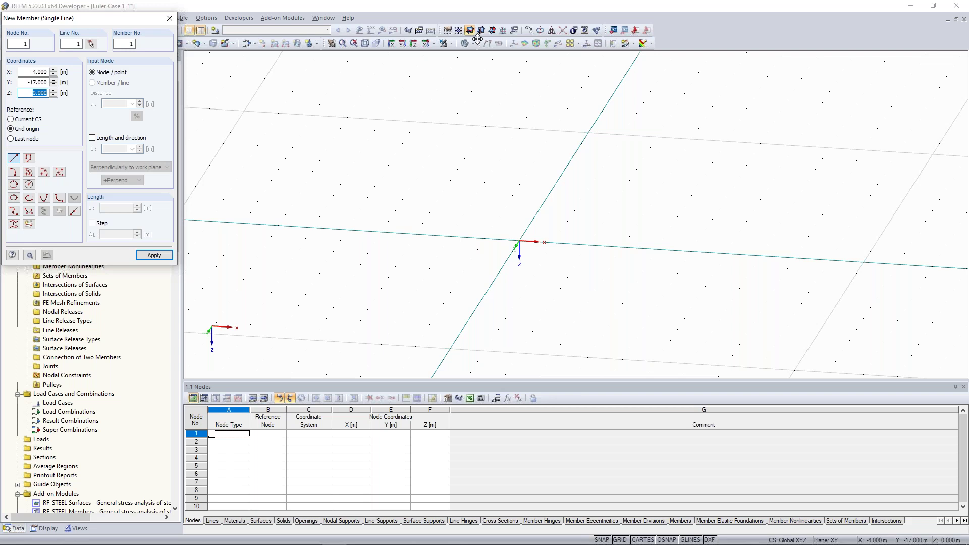
middle_drag(477, 39, 487, 48)
drag(116, 22, 309, 68)
click(291, 185)
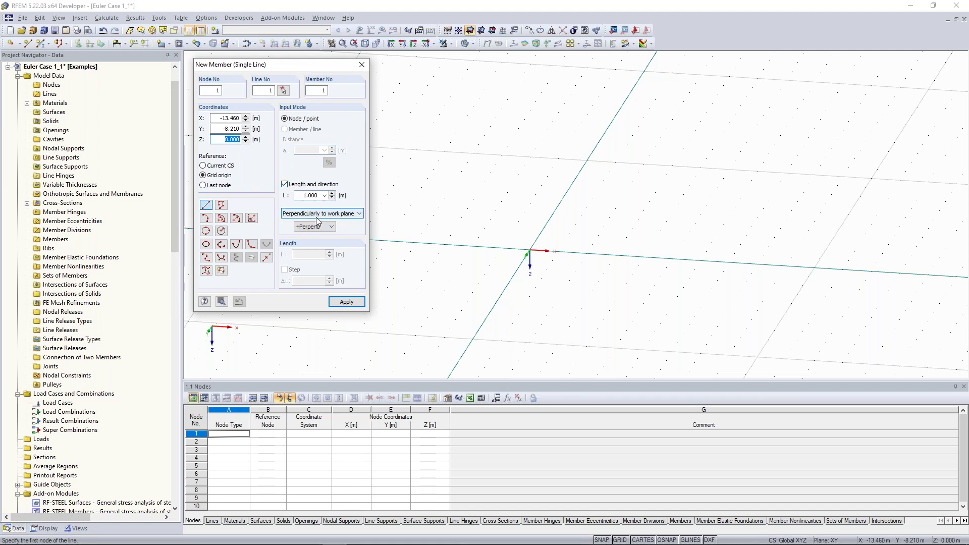
click(305, 195)
text(0)
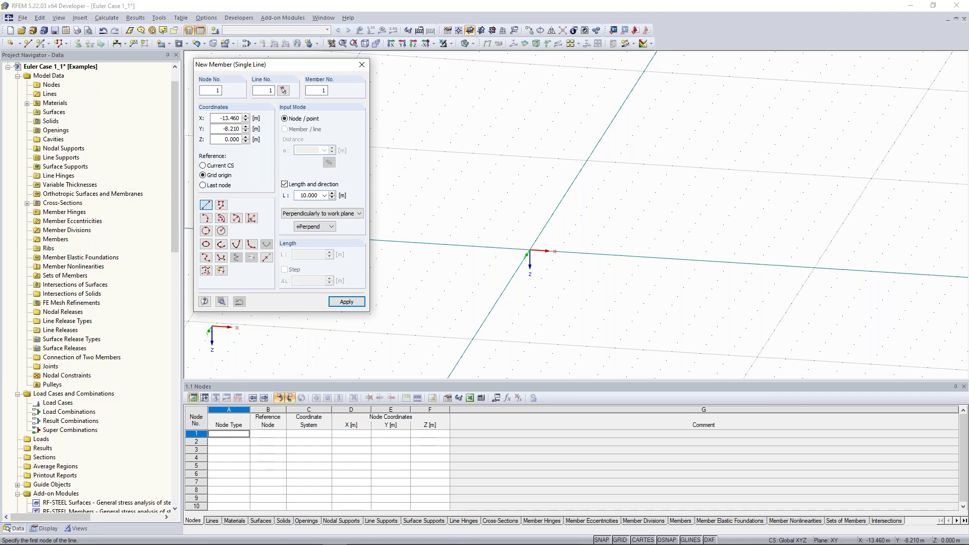
Place the vertical column upward from the grid origin in the negative perpendicular direction and finish member placement
scroll(462, 218, down, 1)
scroll(462, 218, down, 3)
middle_drag(461, 218, 480, 120)
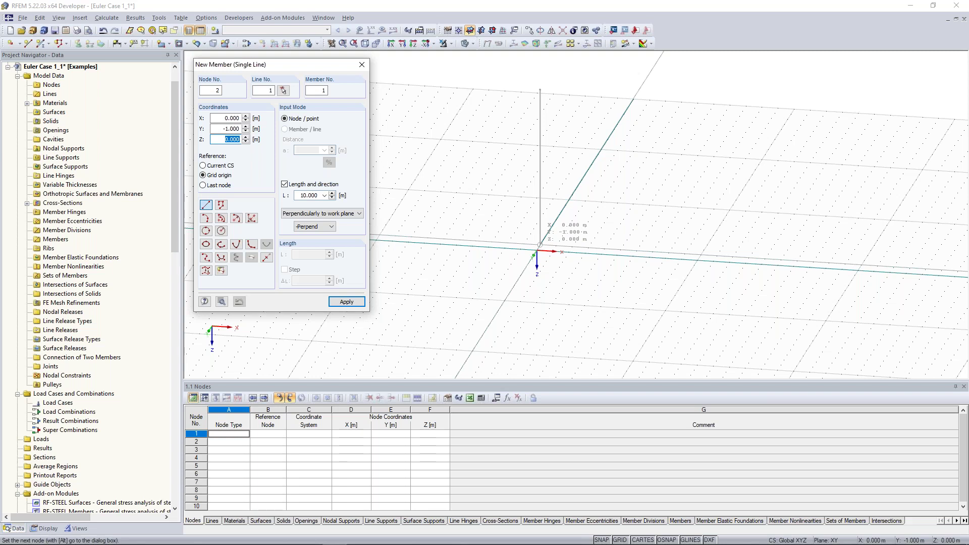
click(540, 246)
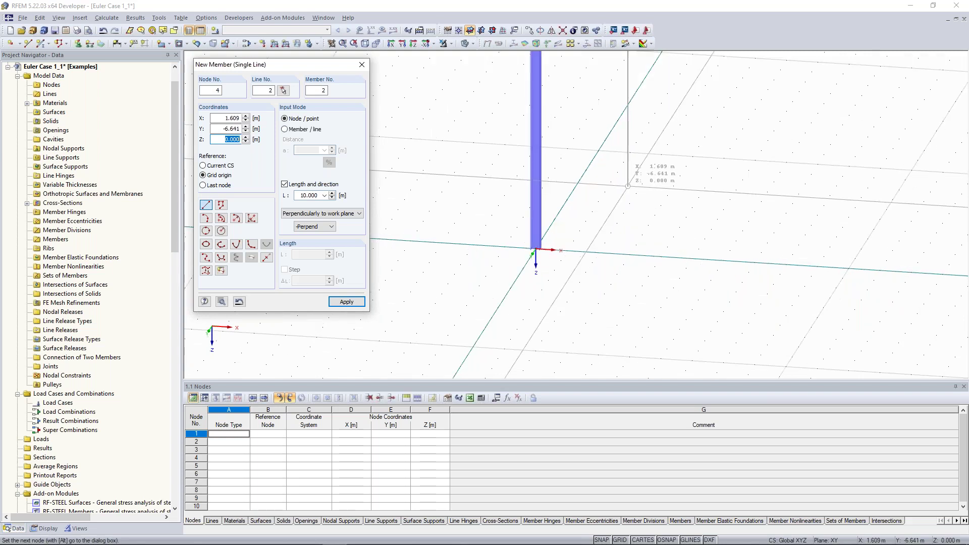
key(Escape)
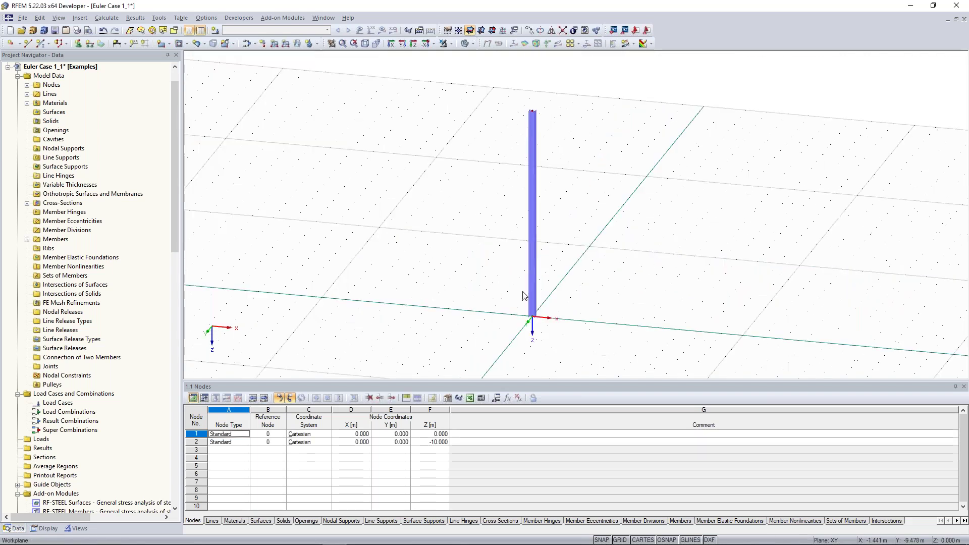
Start a nodal support on the column's base node and choose the Rigid support type
drag(416, 204, 628, 333)
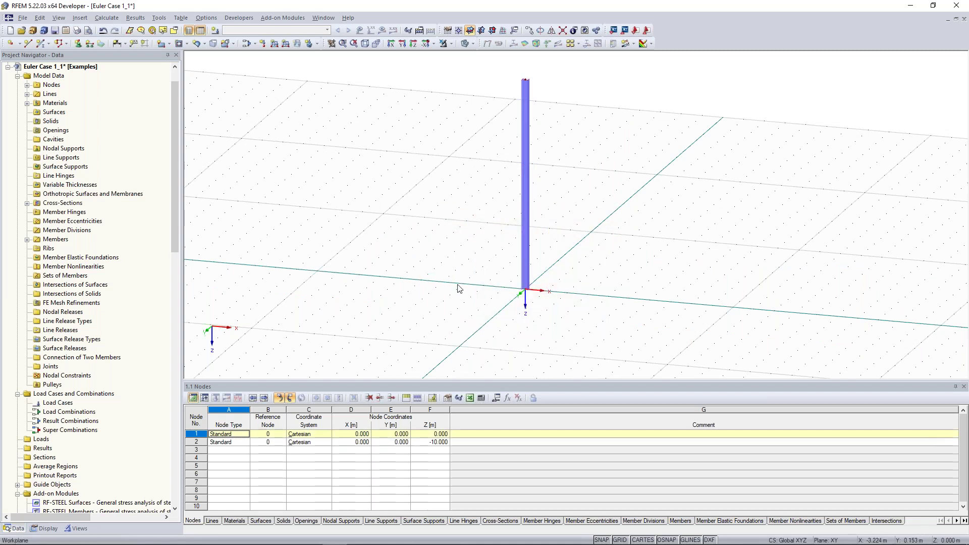
click(79, 44)
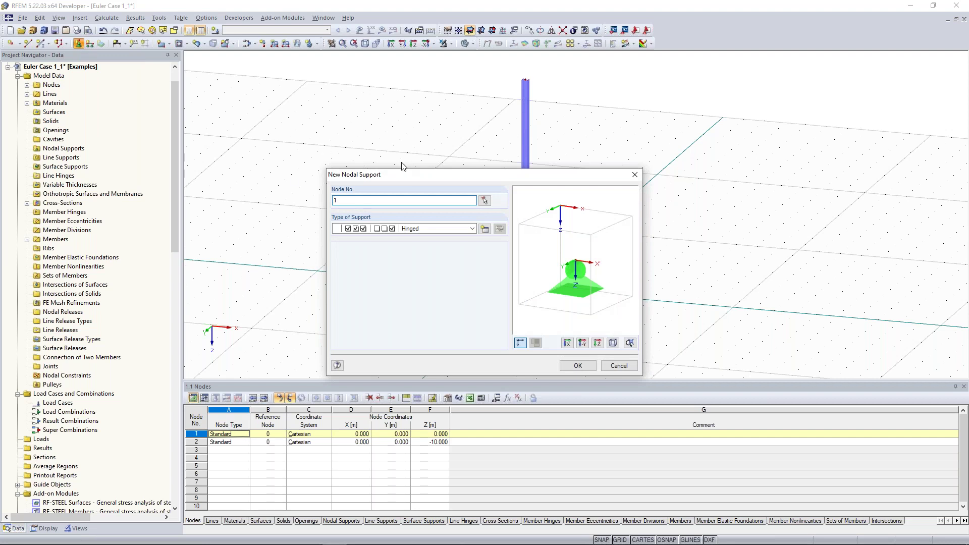
drag(412, 176, 312, 84)
click(372, 134)
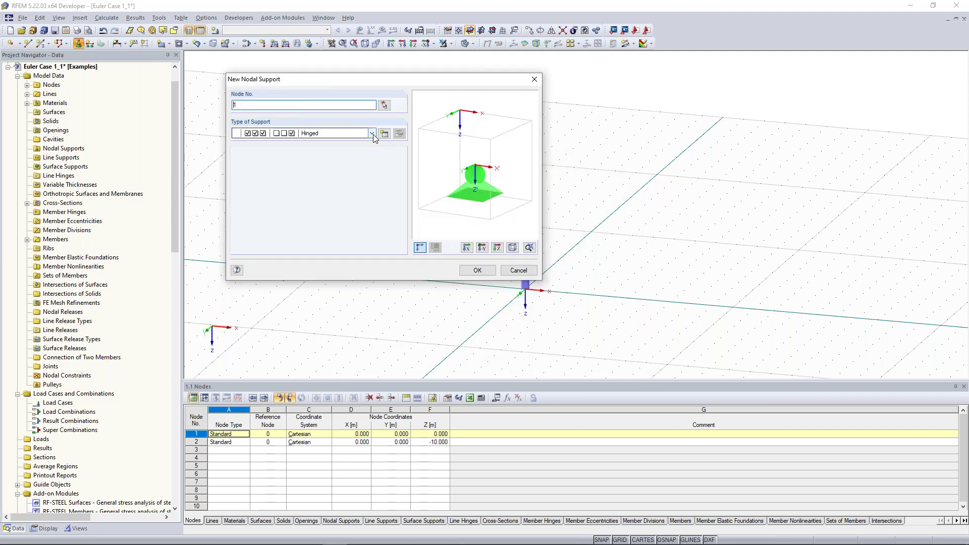
click(309, 151)
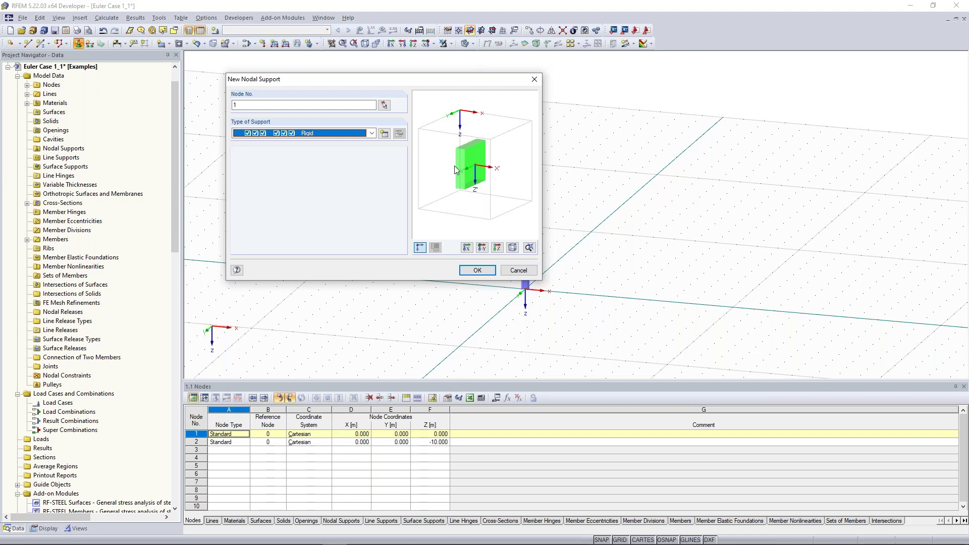
click(386, 134)
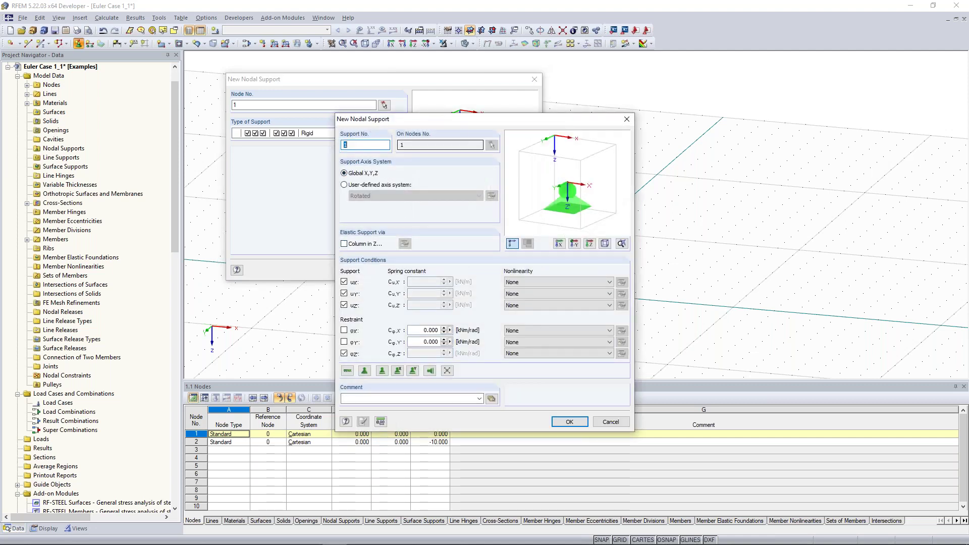
drag(469, 121, 589, 94)
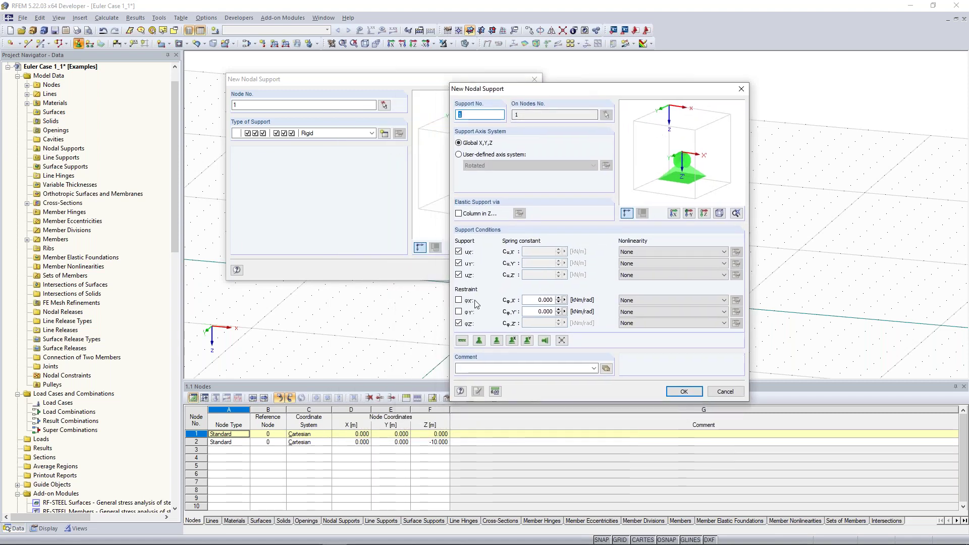
click(458, 311)
click(459, 300)
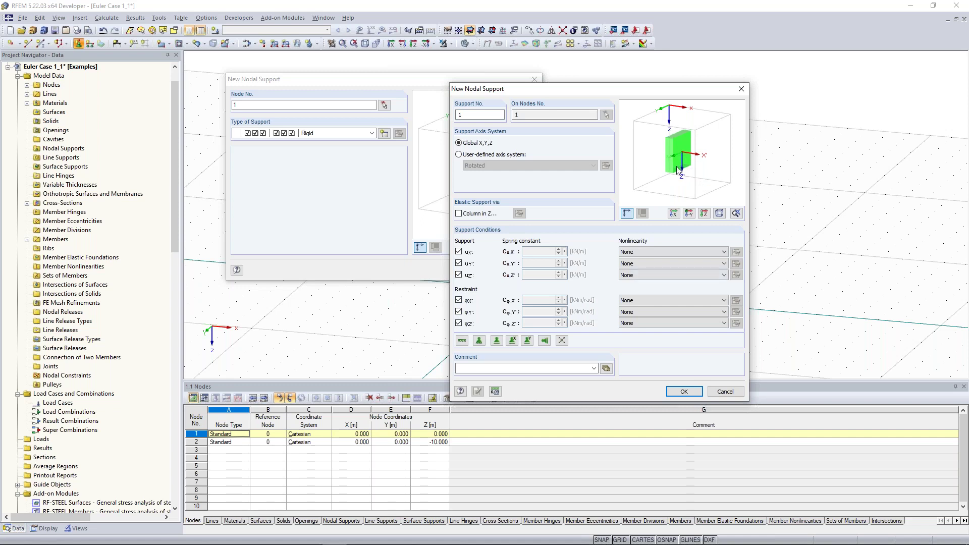
click(742, 89)
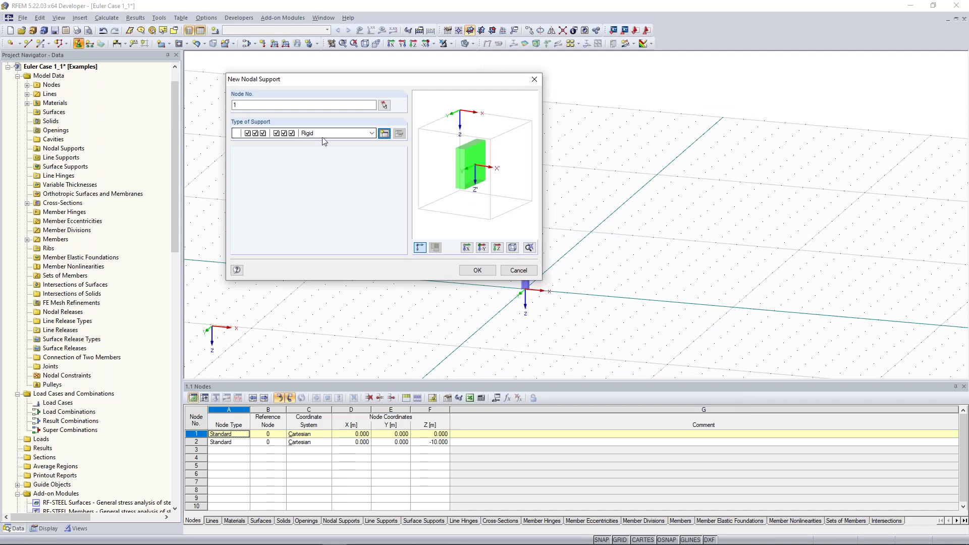
Reselect the predefined Rigid type and apply the support to node 1
click(306, 134)
click(307, 146)
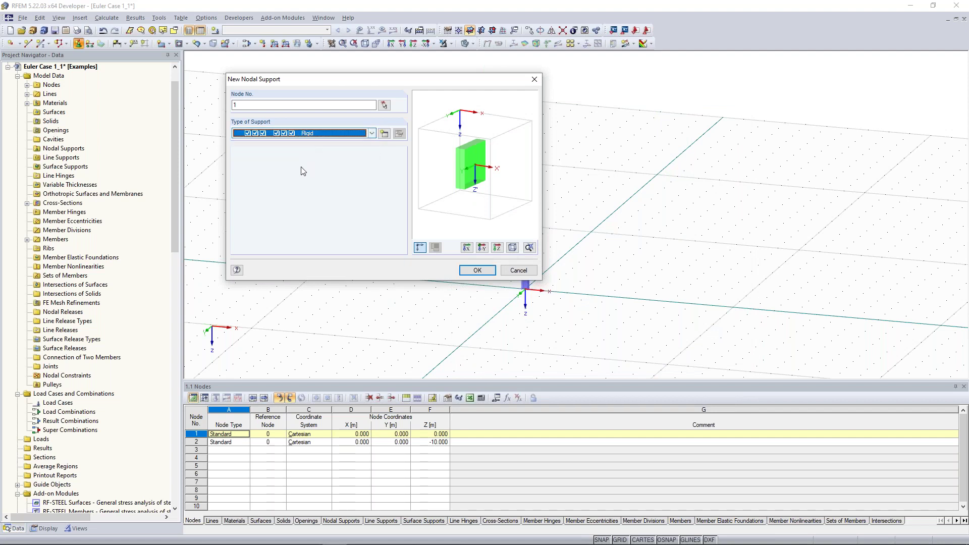
click(478, 273)
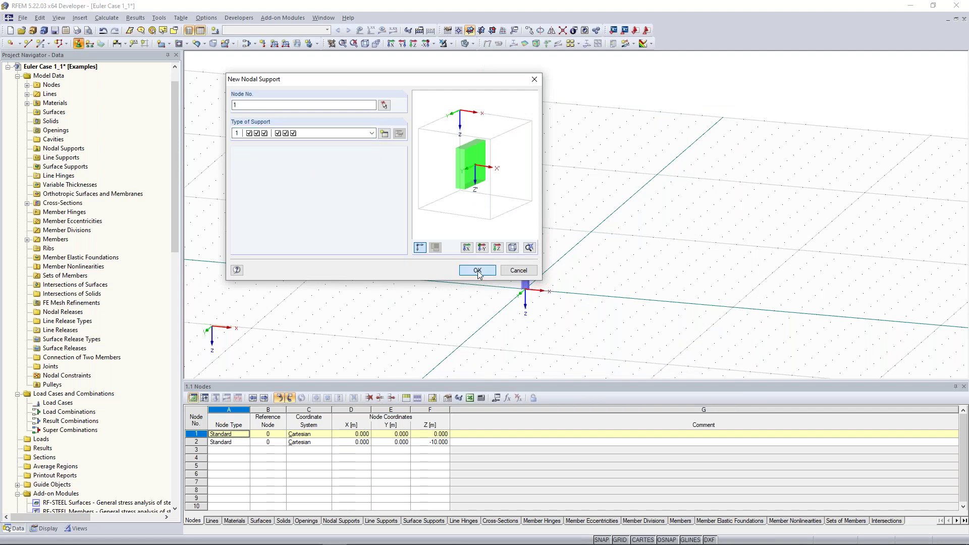
Create load case LC1 described as "Test Load" with the Permanent category and self-weight deactivated
scroll(535, 302, up, 3)
scroll(456, 275, down, 1)
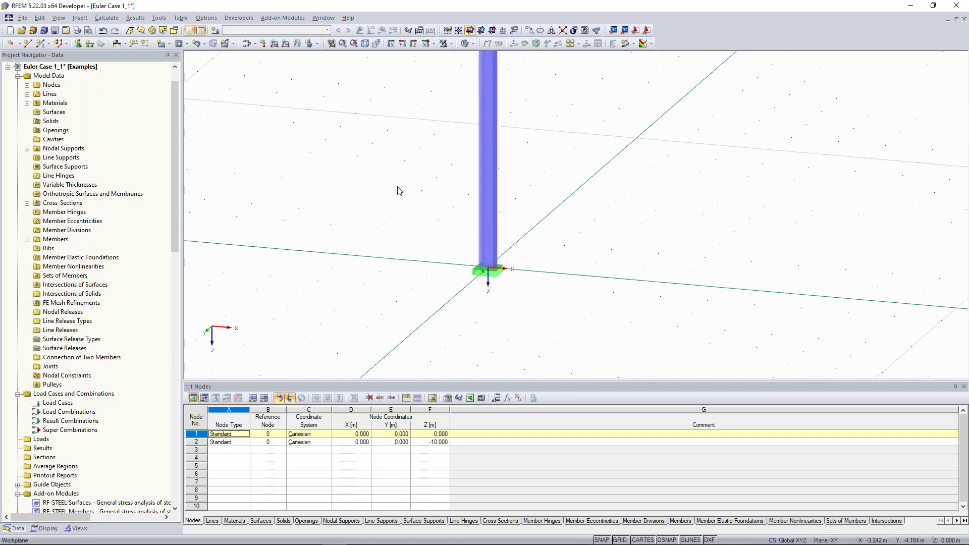
scroll(382, 194, down, 1)
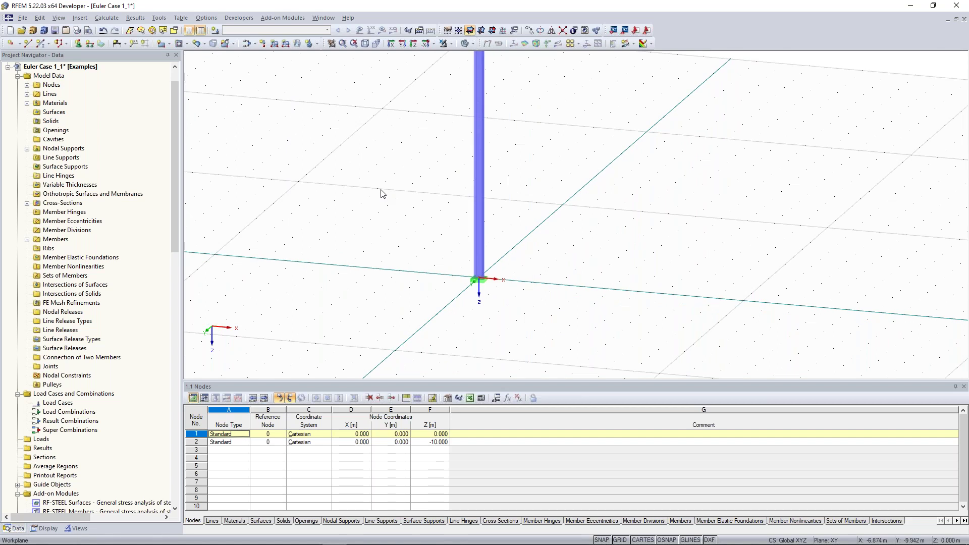
scroll(277, 167, down, 1)
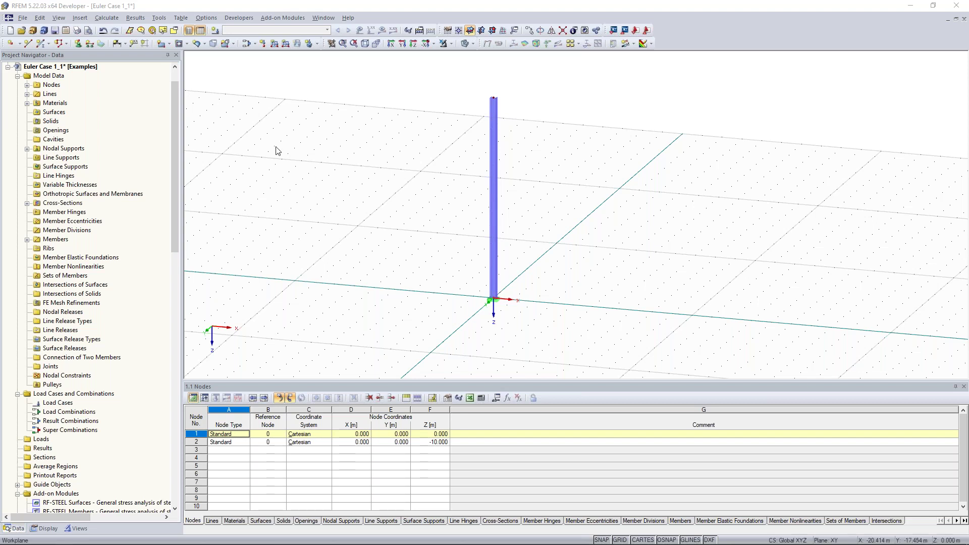
click(215, 31)
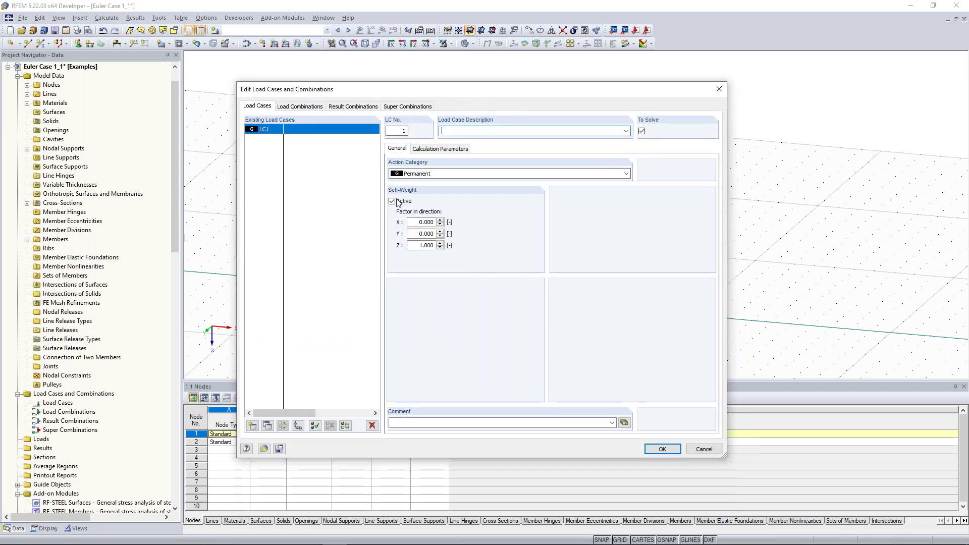
click(392, 201)
click(464, 131)
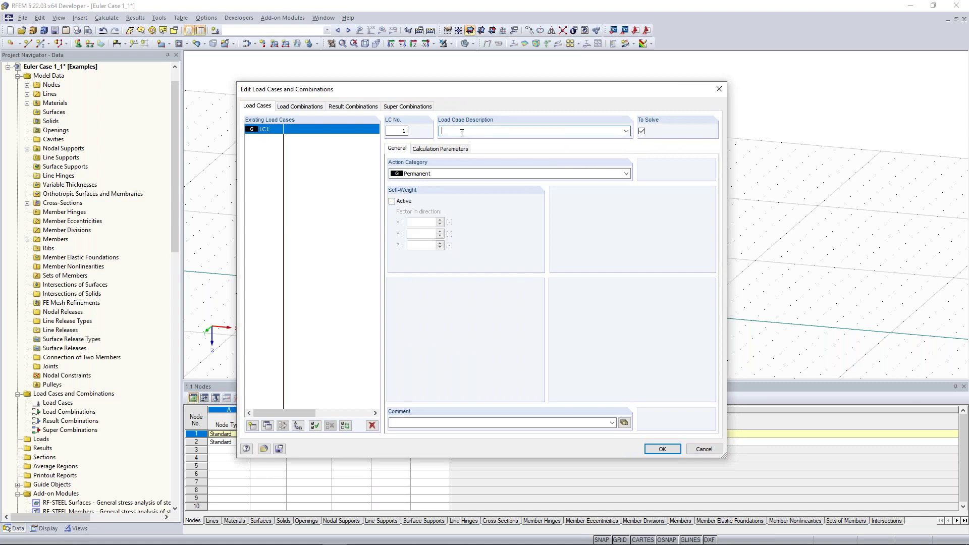
text(Test)
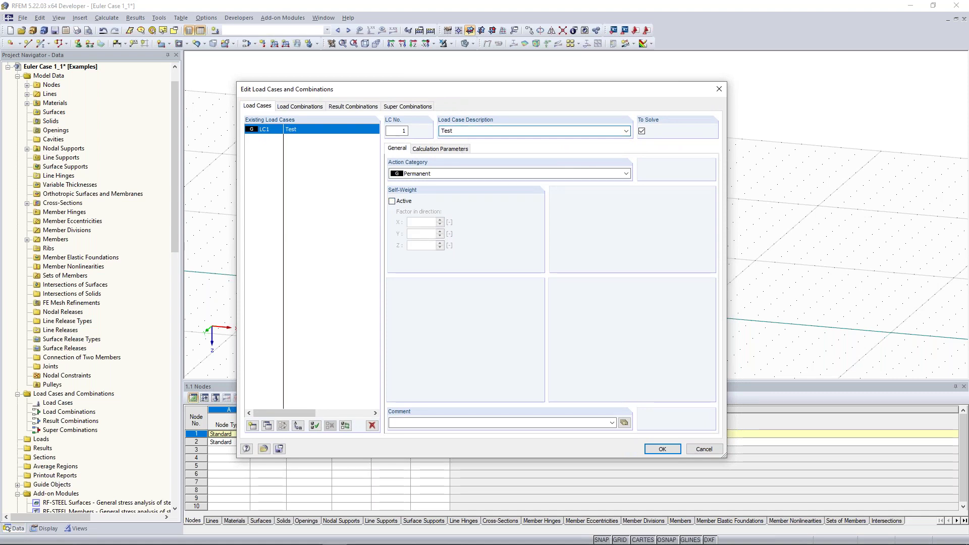
text( Load)
drag(505, 91, 505, 80)
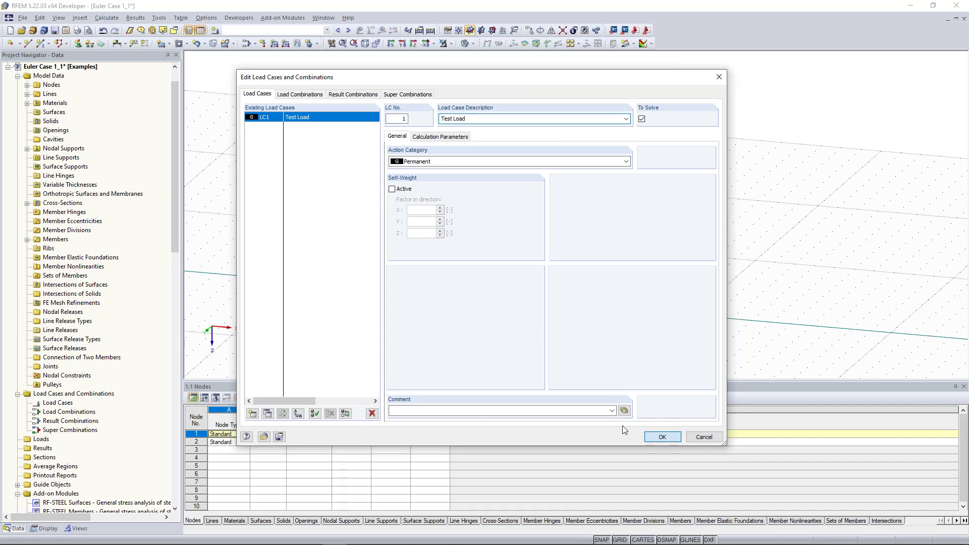
key(Return)
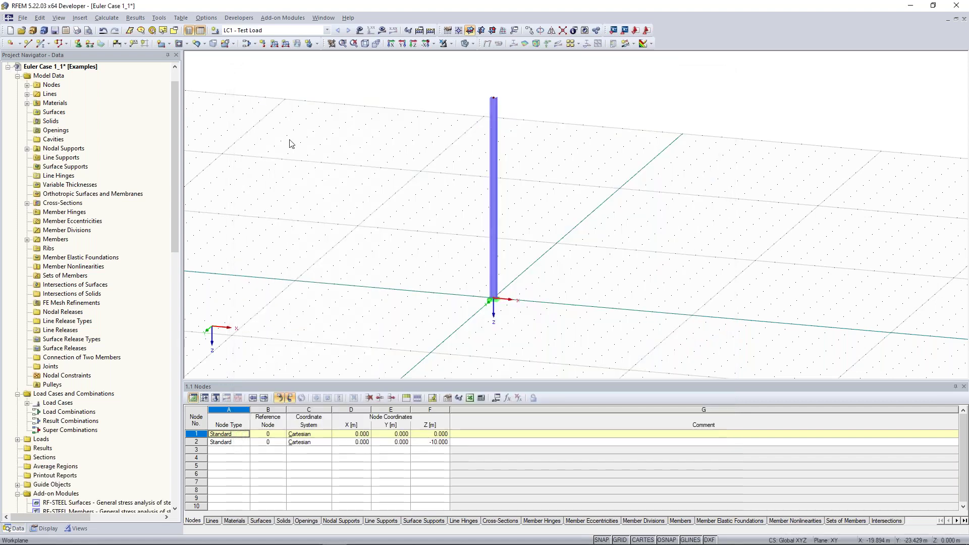
Apply a nodal load with a PZ force of 100 kN to the column's top node
middle_drag(352, 158, 358, 174)
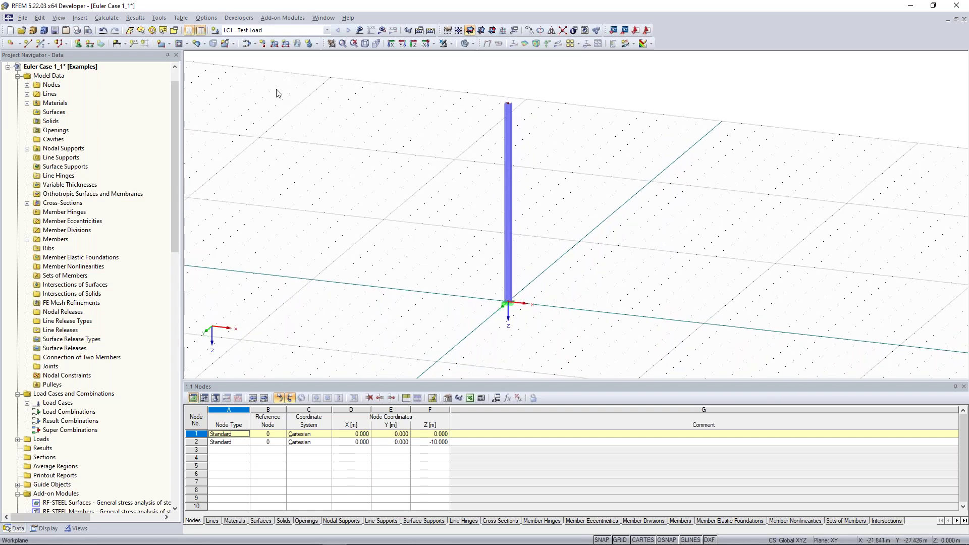
click(265, 46)
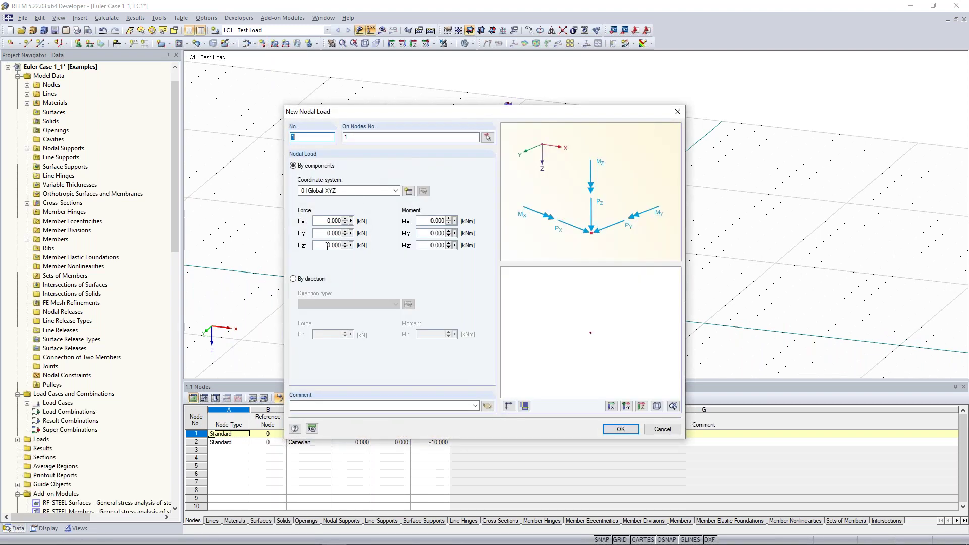
drag(326, 246, 344, 245)
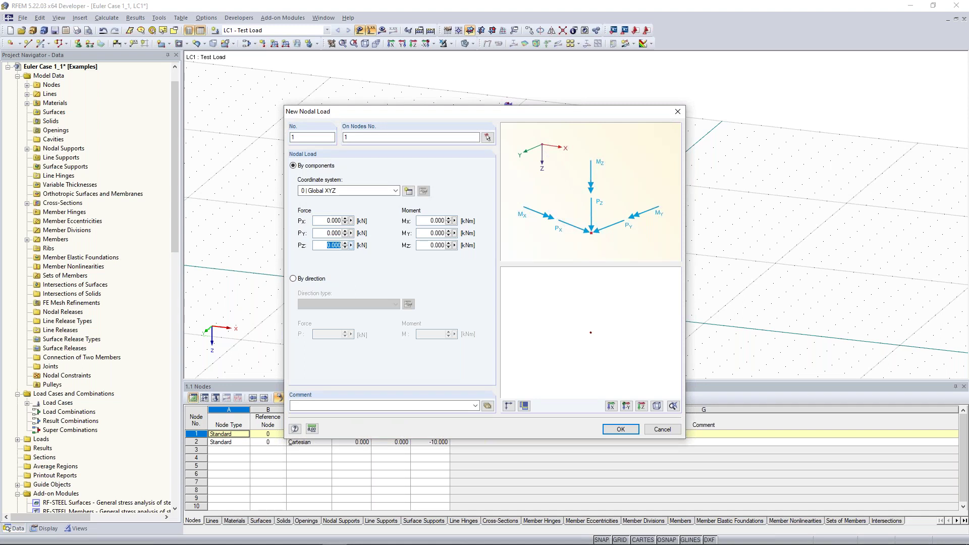
text(100)
key(Return)
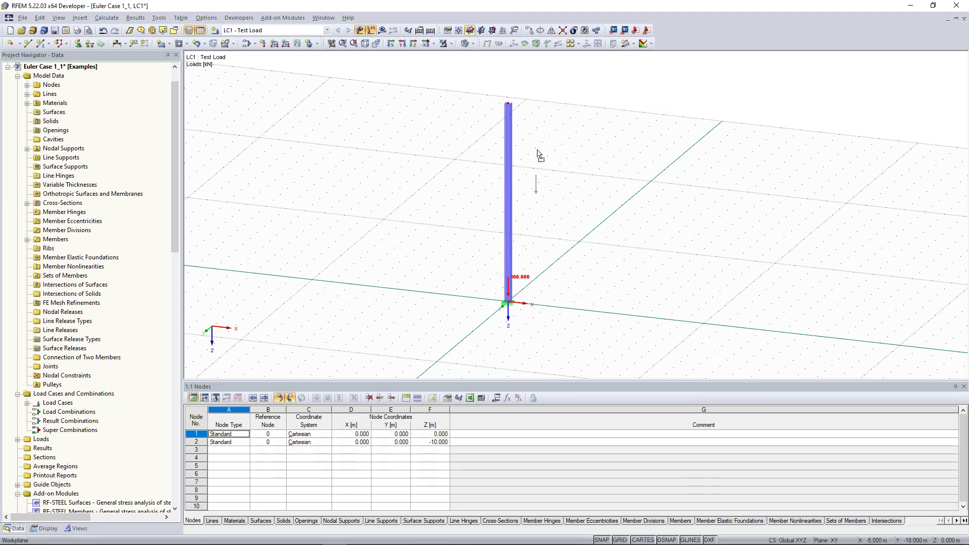
click(508, 103)
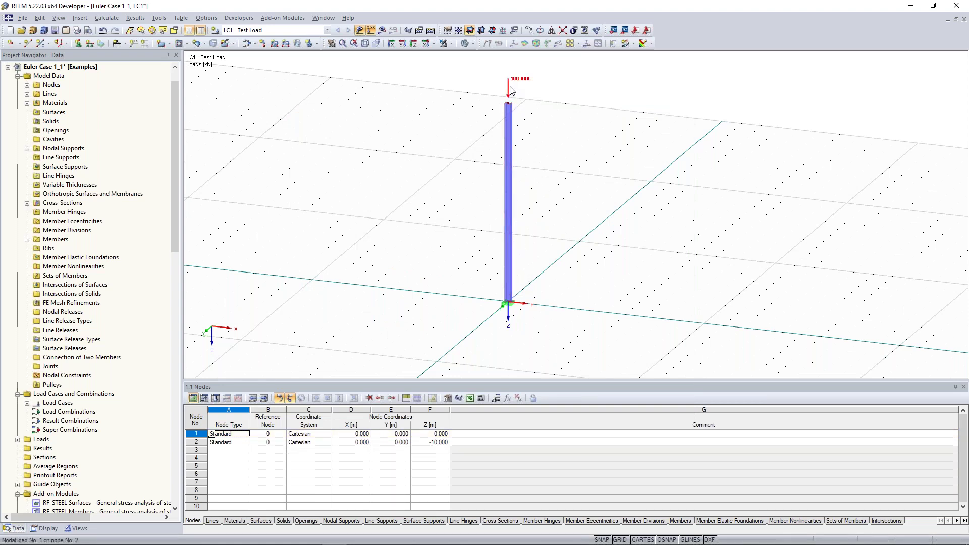
Calculate load case LC1 and view the column in the reverse Y-direction
middle_drag(414, 171, 424, 172)
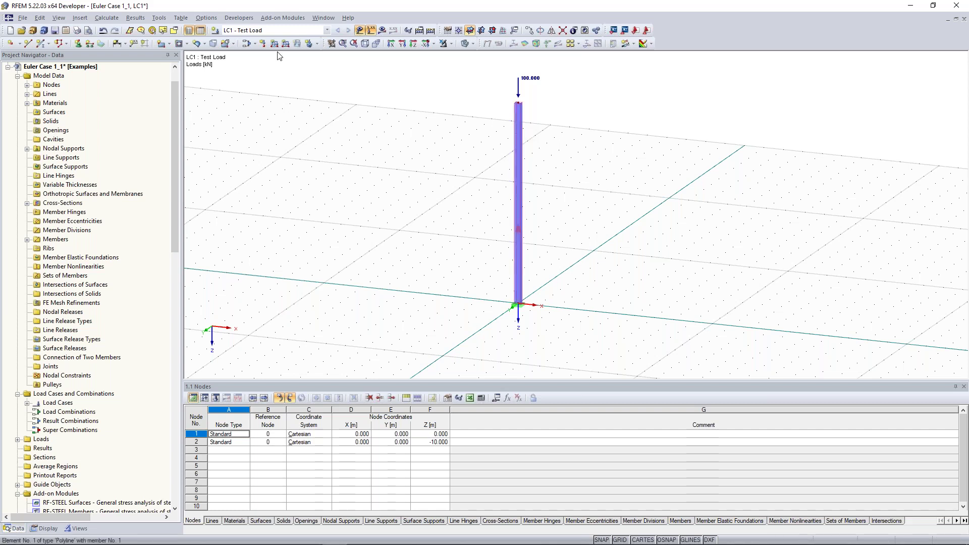
scroll(531, 83, up, 1)
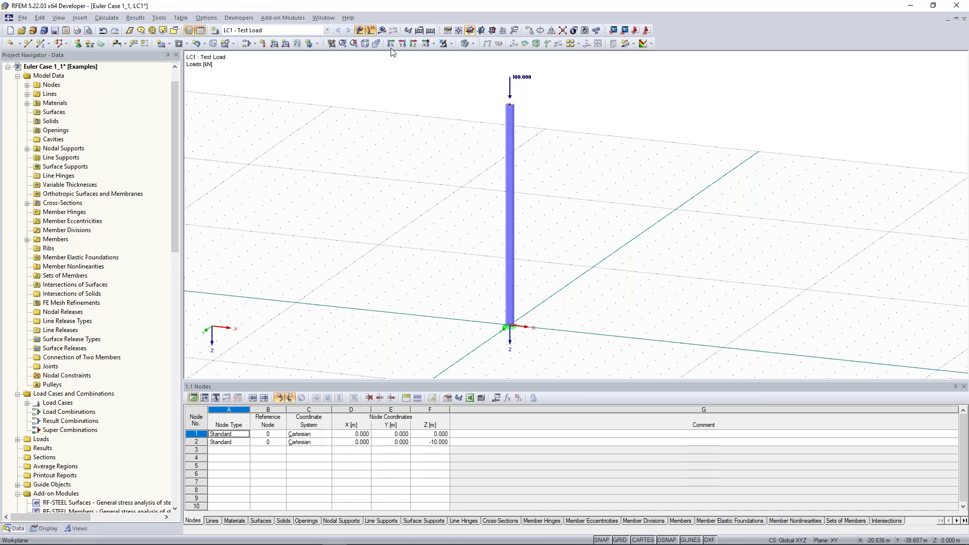
click(382, 31)
click(467, 293)
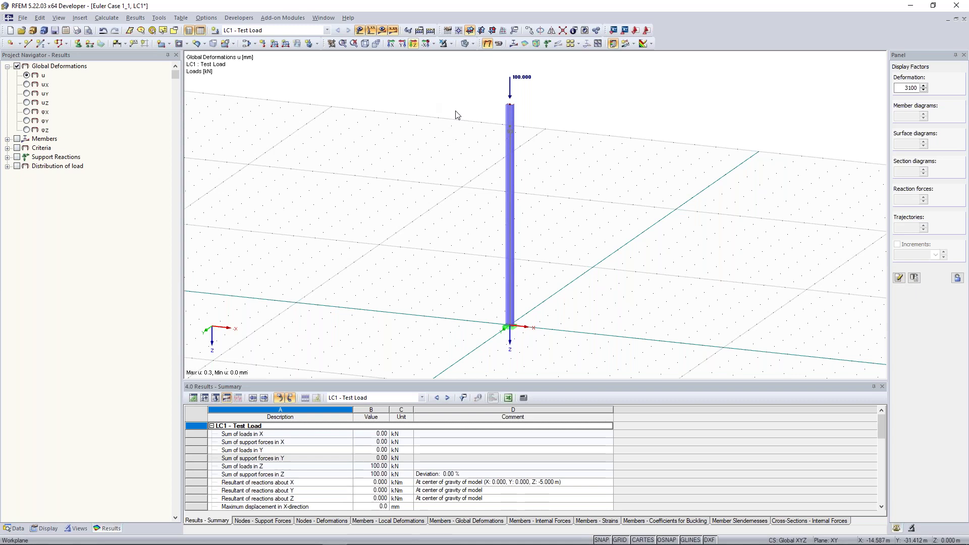
click(433, 44)
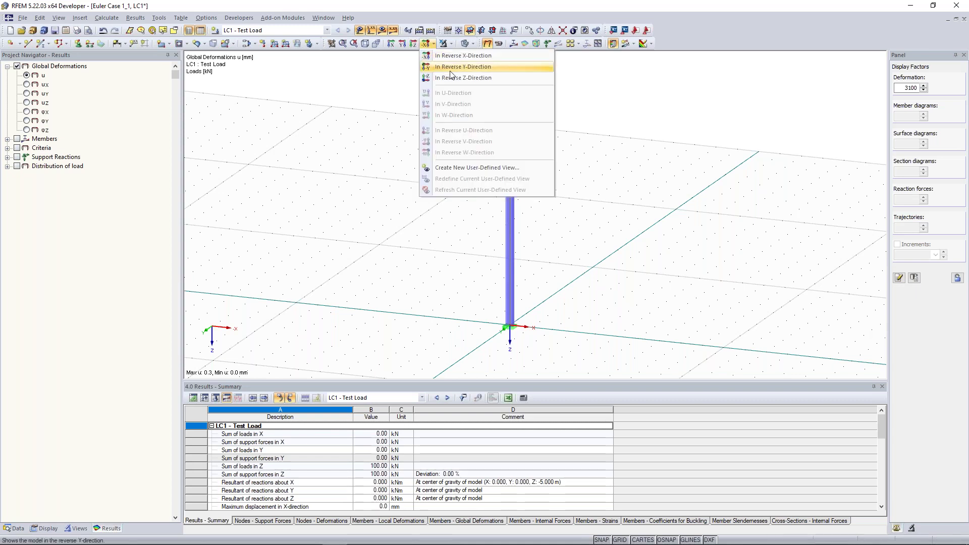
click(451, 69)
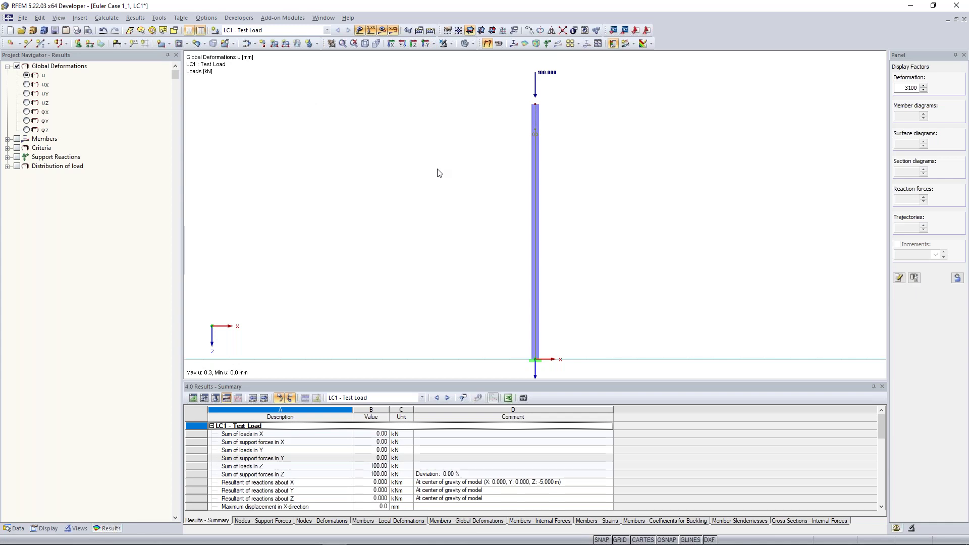
middle_drag(393, 75, 365, 75)
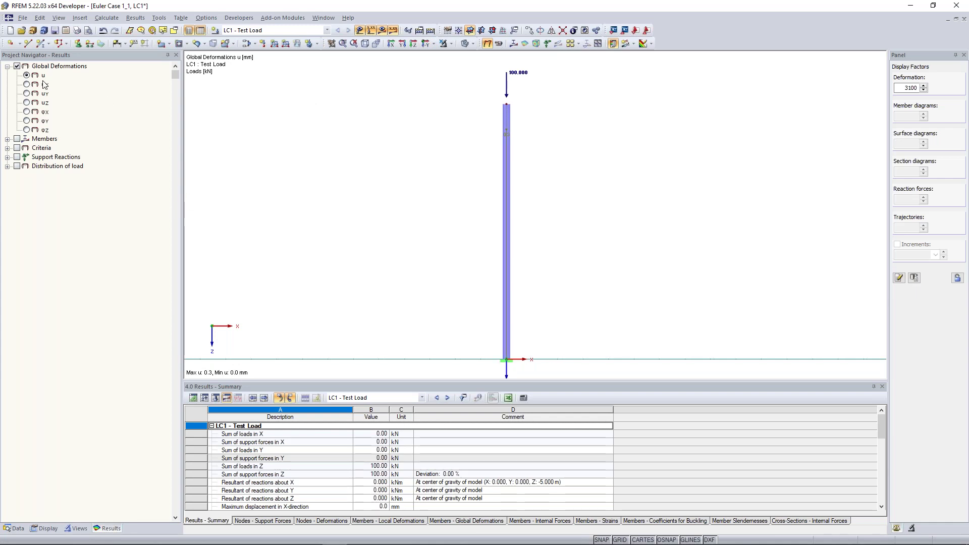
Hide the global deformations and display the member internal forces My instead
click(17, 66)
click(7, 139)
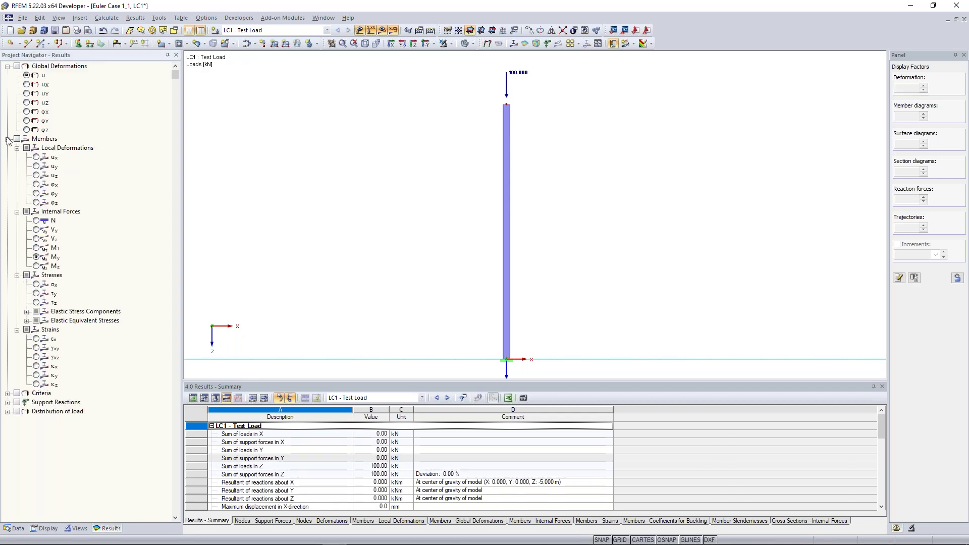
click(17, 139)
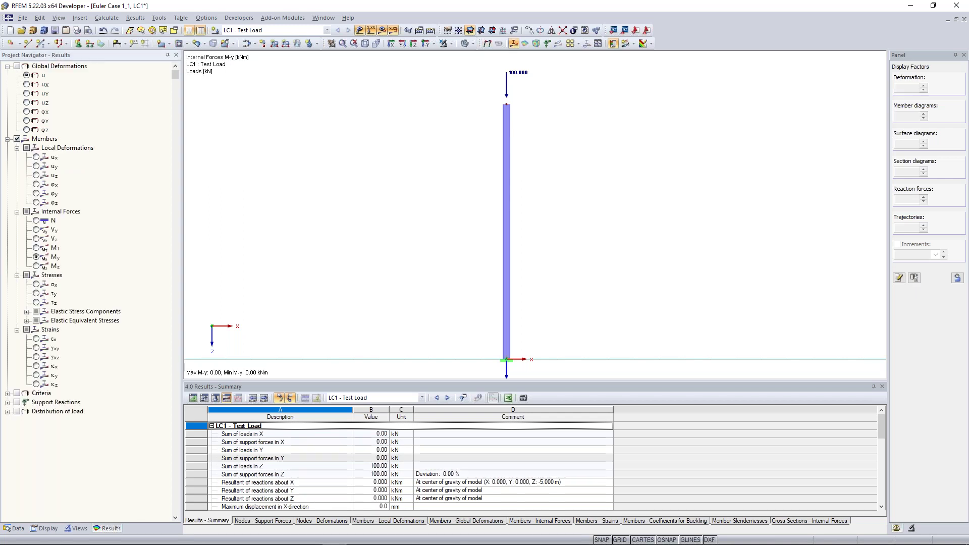
middle_drag(364, 243, 387, 238)
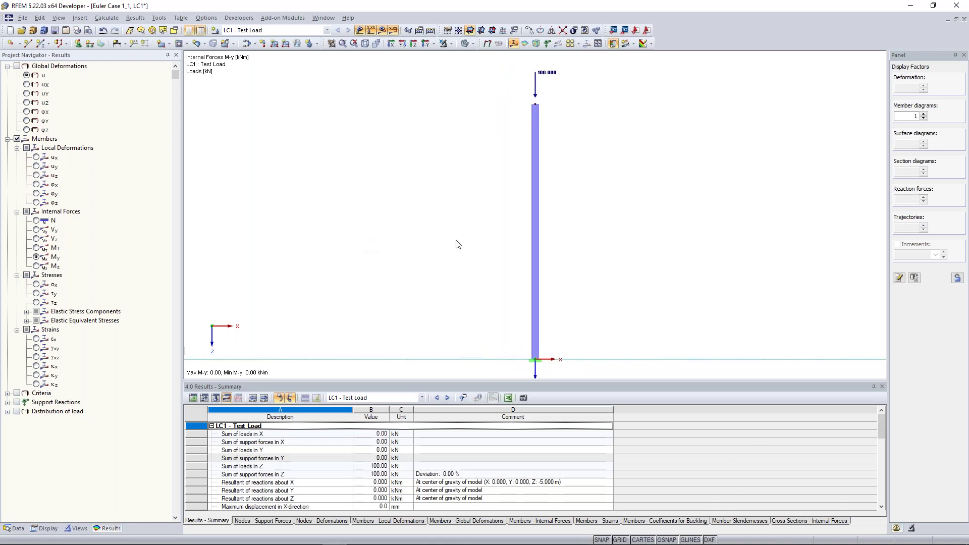
Add a horizontal PX force of 10 kN to the nodal load on the column's top node
double_click(538, 79)
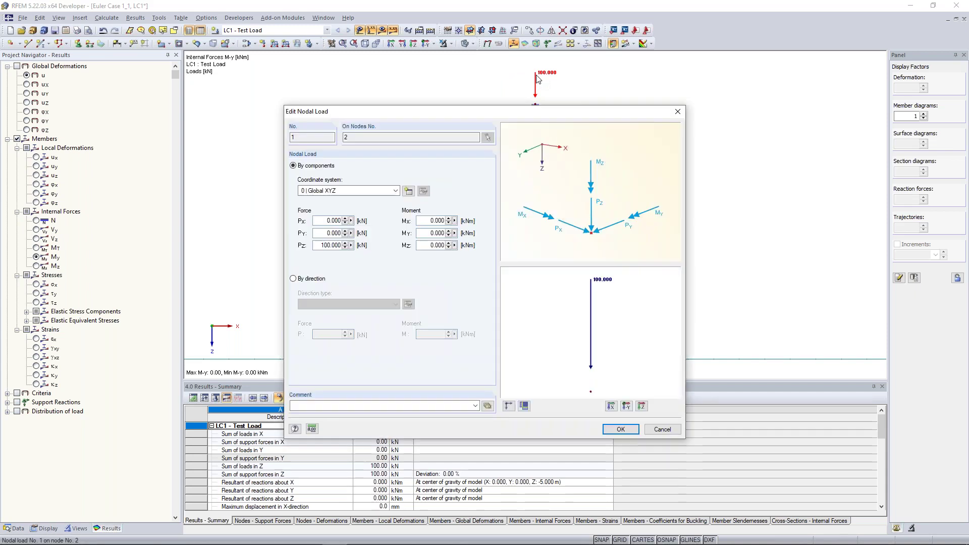
double_click(327, 221)
text(10)
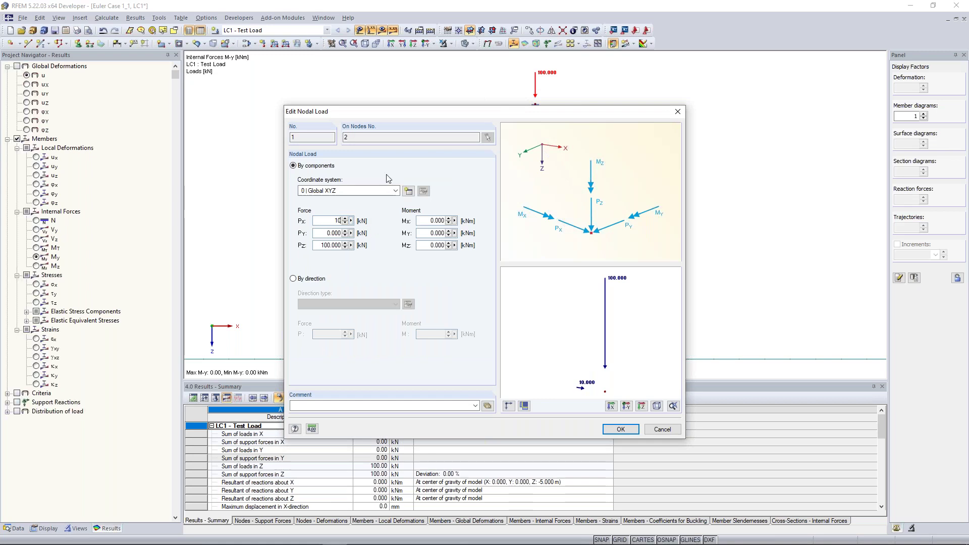
click(622, 430)
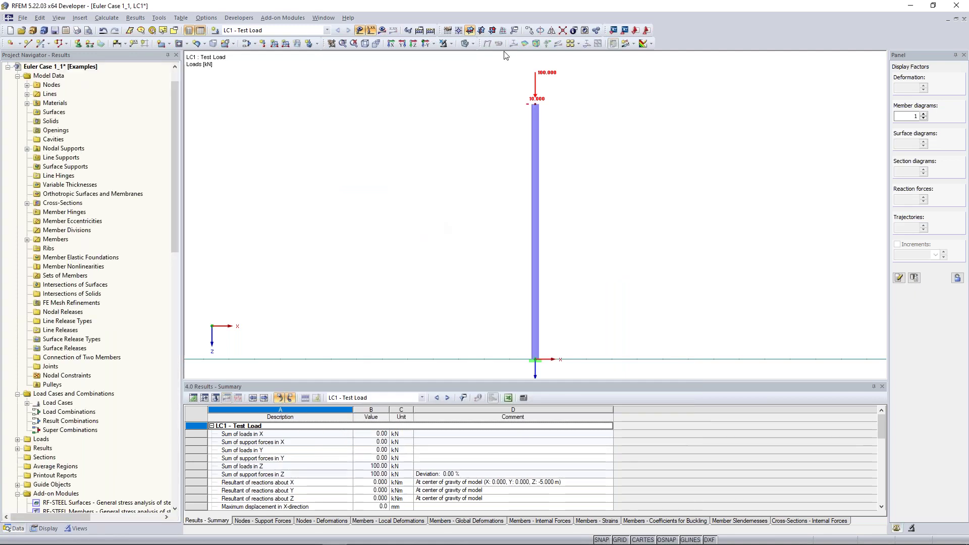
Recalculate load case LC1 and switch the displayed member internal force to the axial force N
click(382, 31)
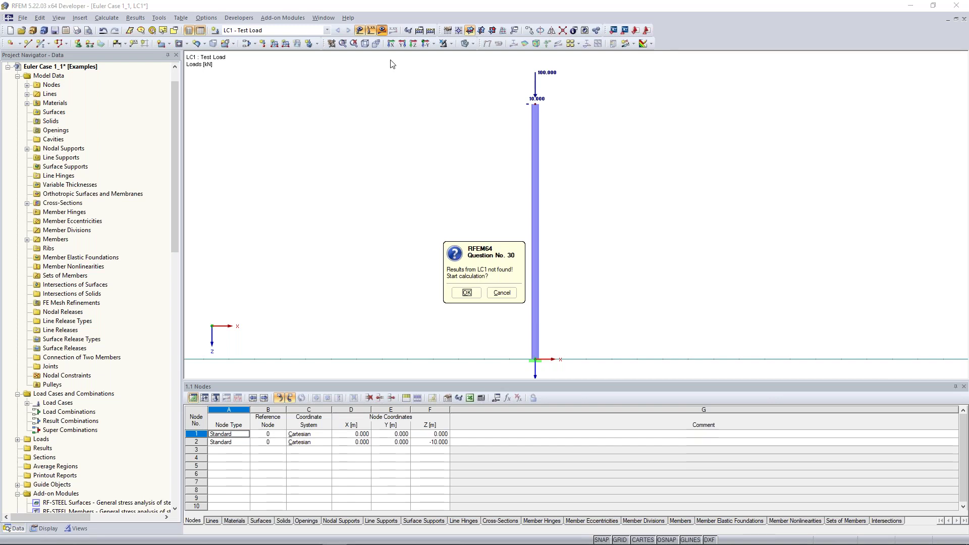
key(Return)
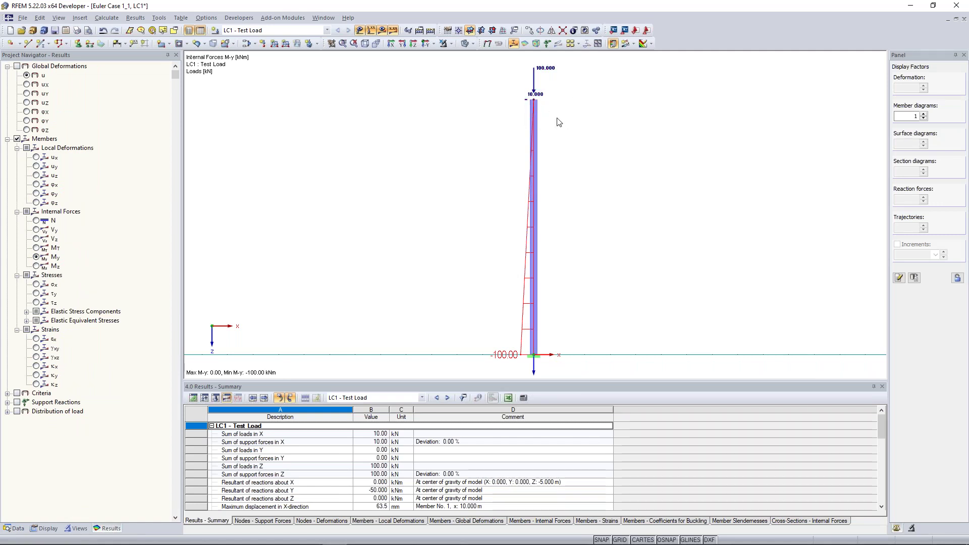
click(36, 221)
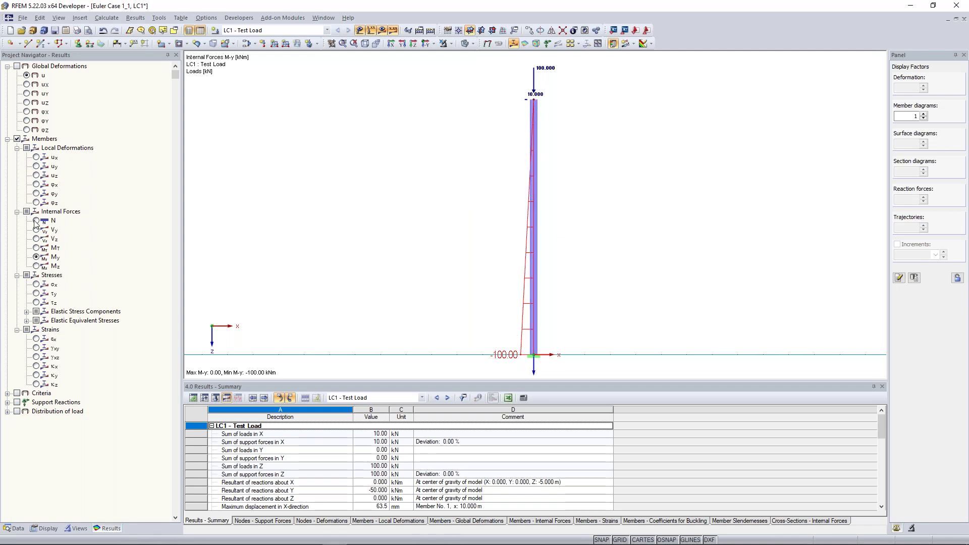
click(465, 221)
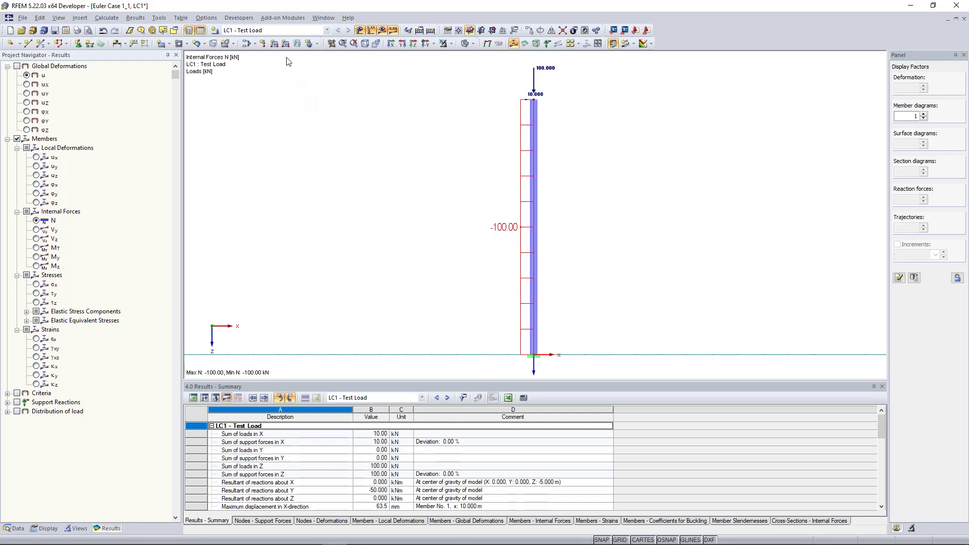
Set load case LC1's method of analysis to second-order analysis (P-Delta / P-delta) in its calculation parameters
click(257, 45)
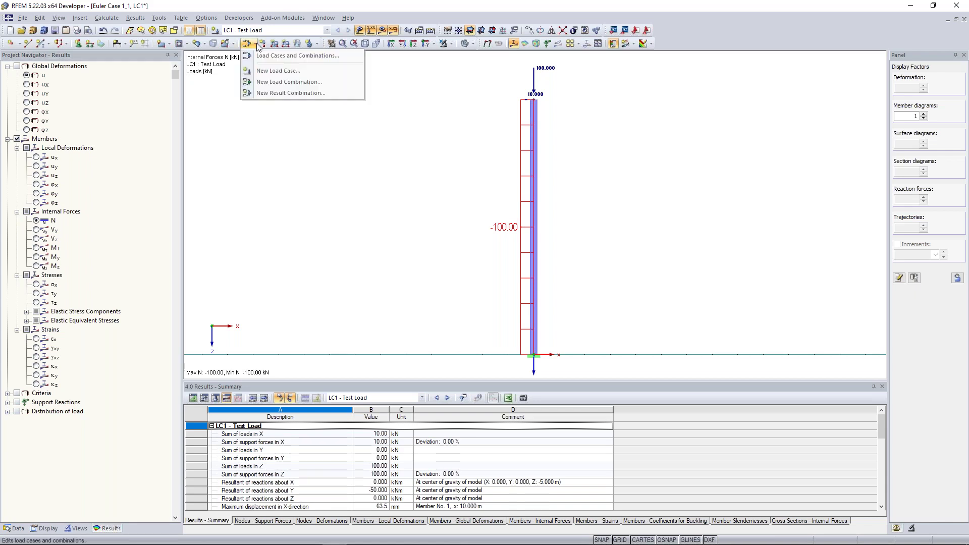
click(272, 57)
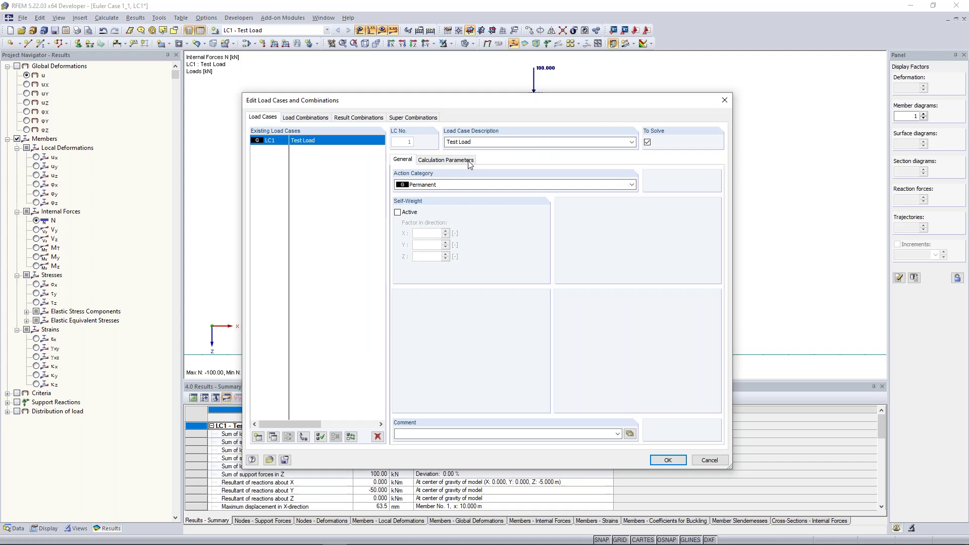
click(446, 160)
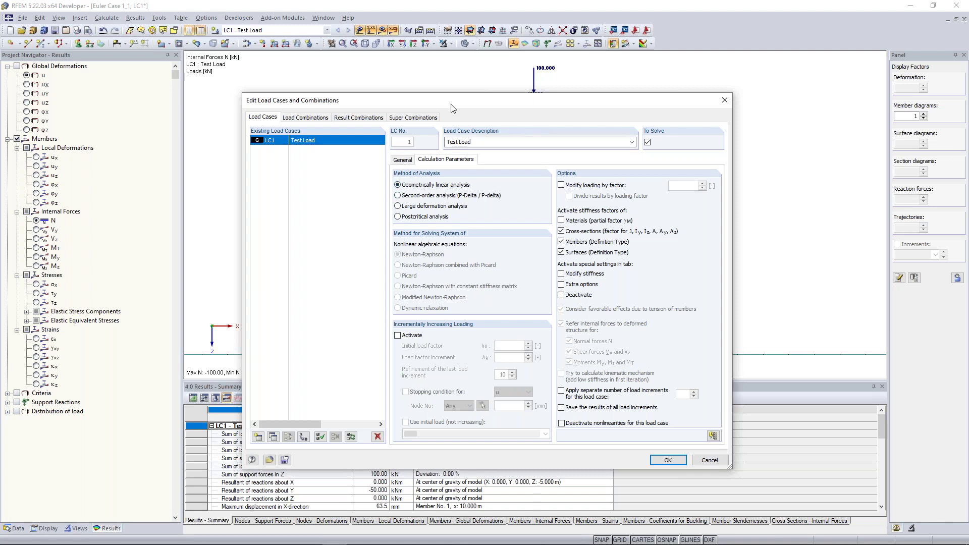
drag(438, 101, 299, 144)
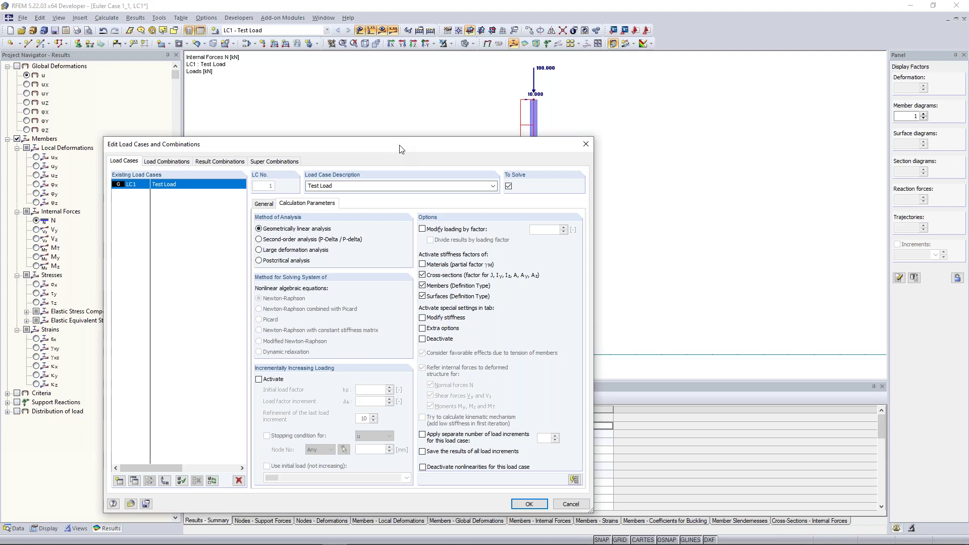
drag(397, 147, 296, 121)
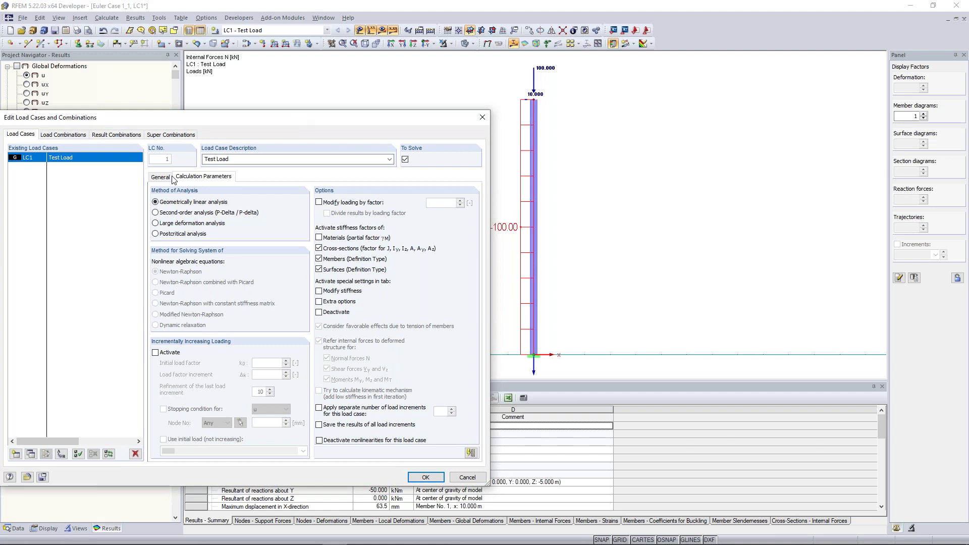
click(177, 214)
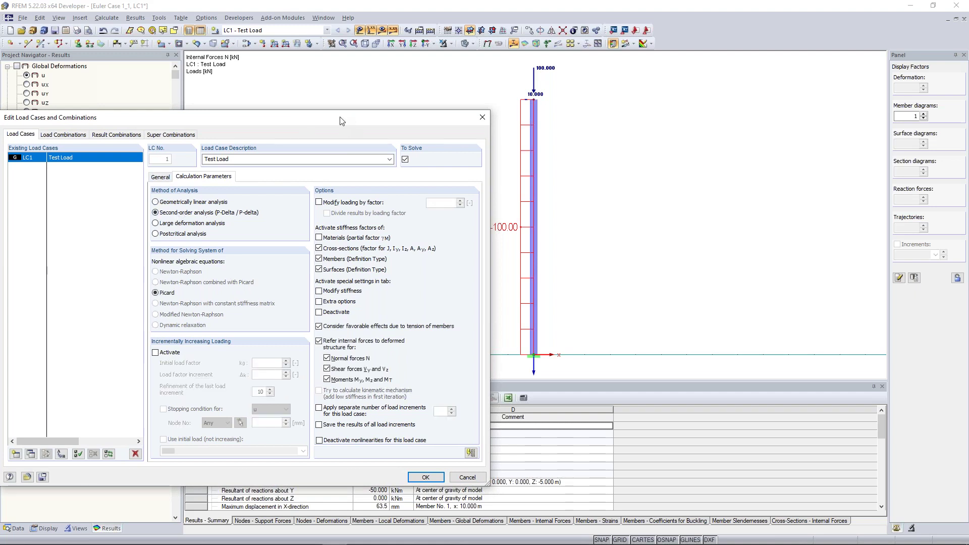
drag(349, 121, 319, 115)
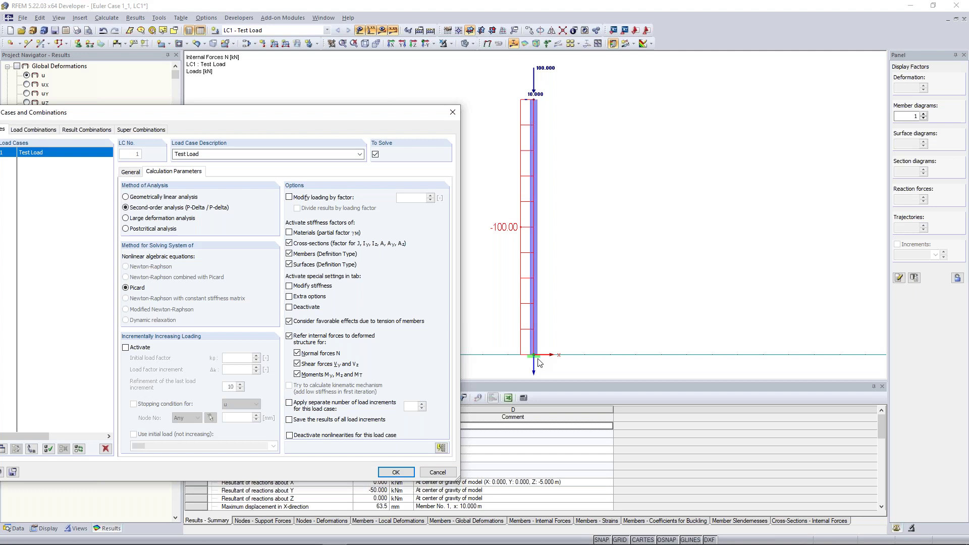
click(396, 472)
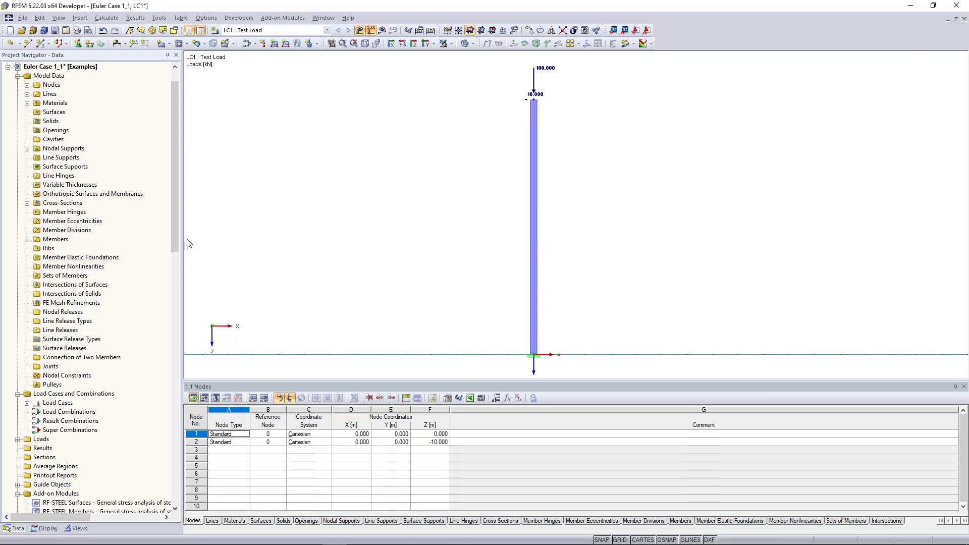
Recalculate load case LC1 and display the column's global deformations uX
click(383, 30)
click(467, 293)
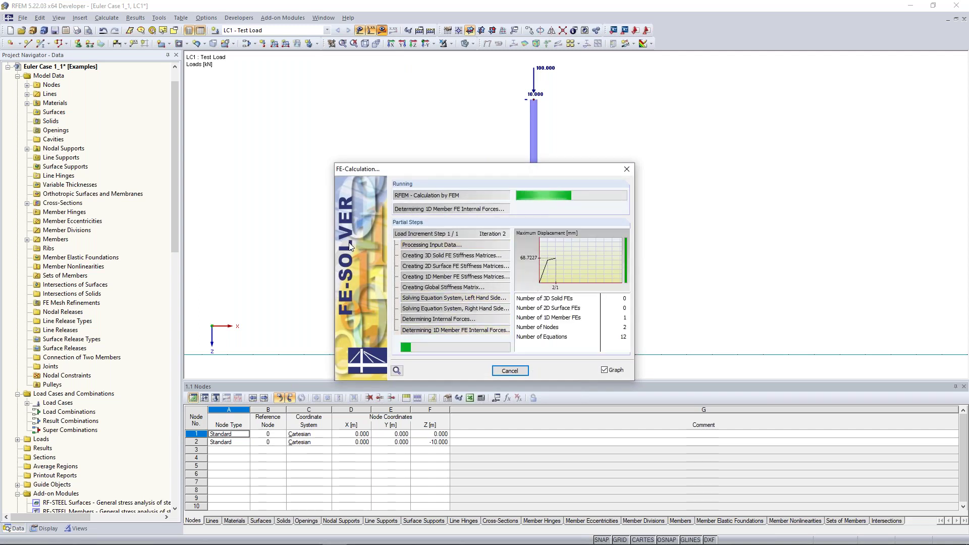
click(107, 530)
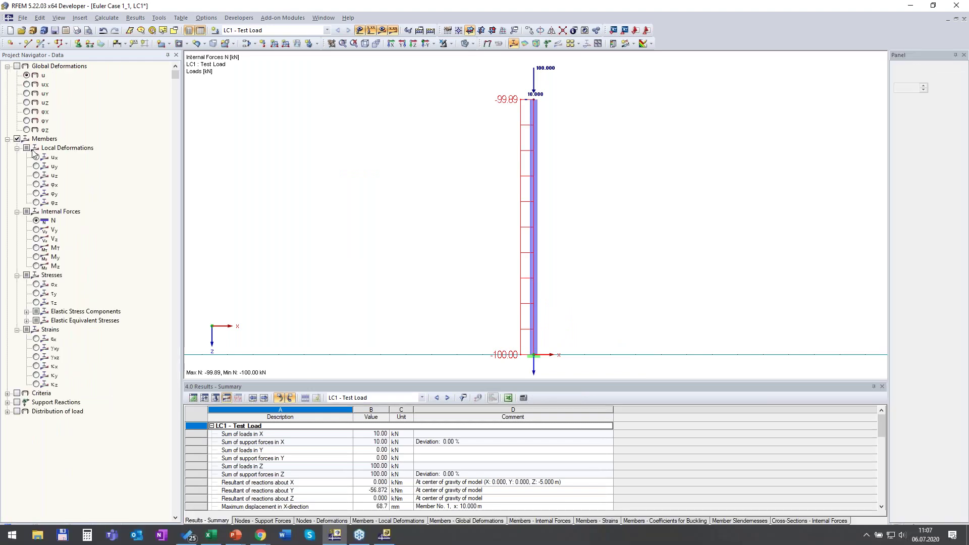
click(26, 84)
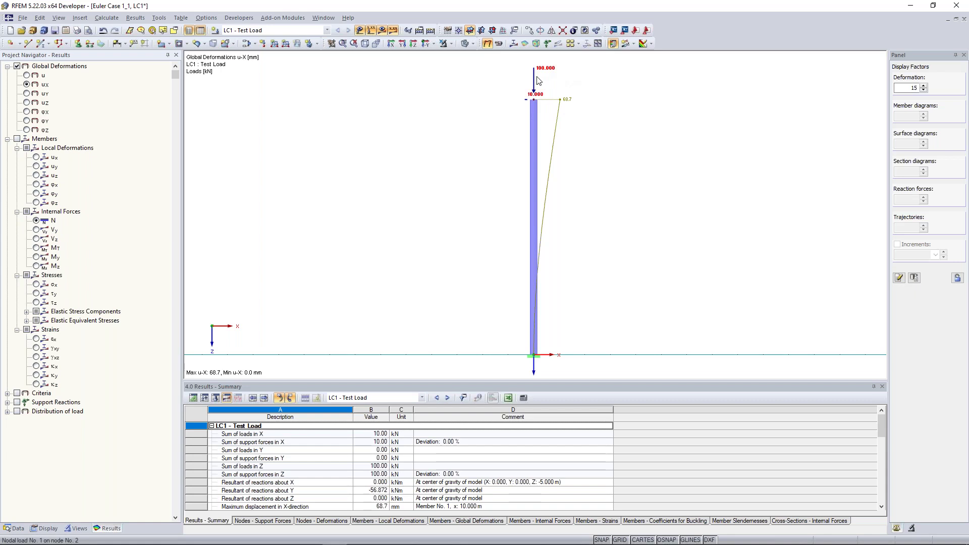
mouse_move(548, 72)
Compare the column's member internal forces My with its global deformations uX, ending on the My diagram
click(37, 258)
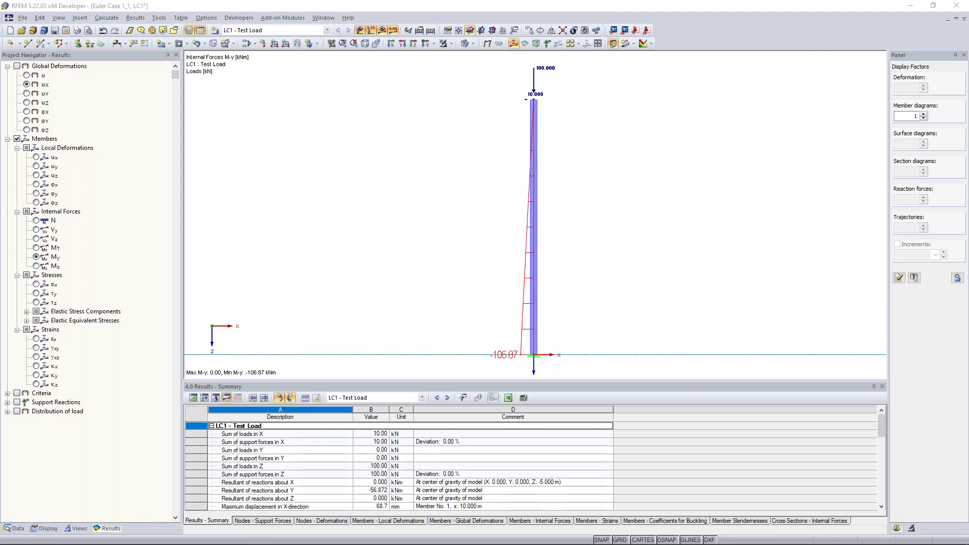
scroll(466, 236, down, 1)
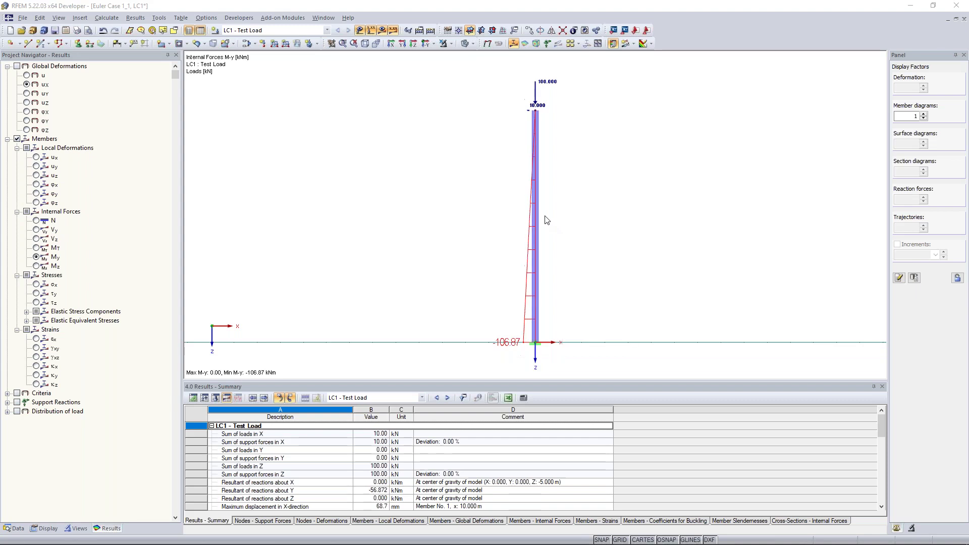
middle_drag(461, 210, 453, 204)
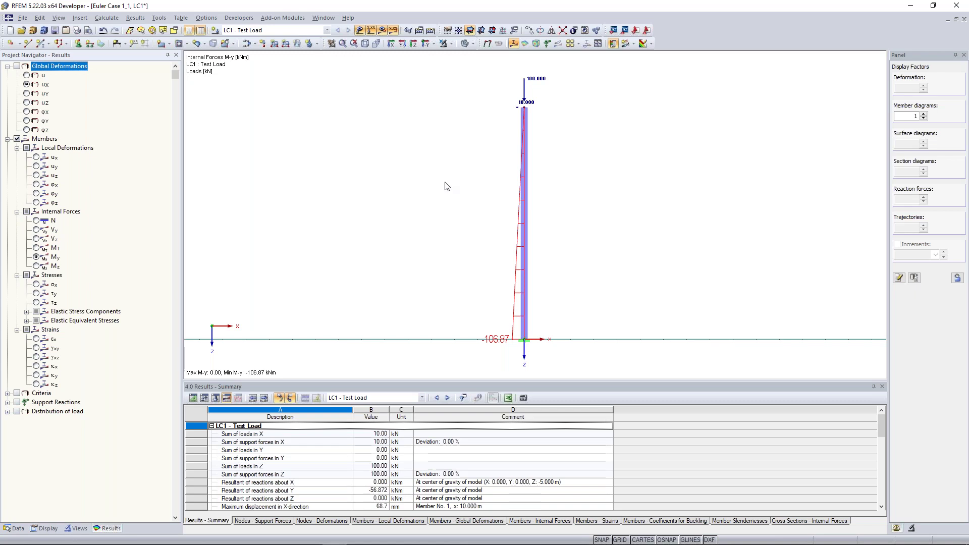
click(27, 85)
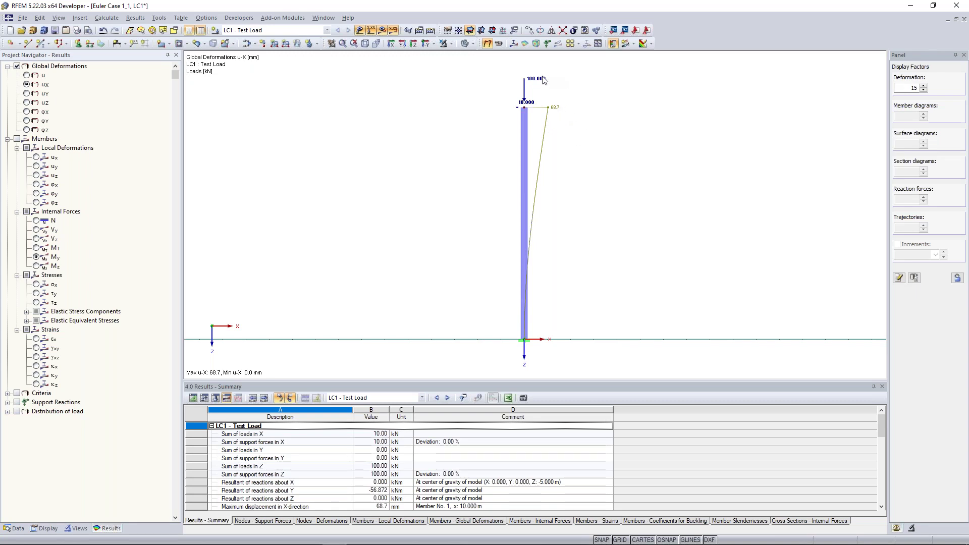
mouse_move(541, 85)
click(37, 257)
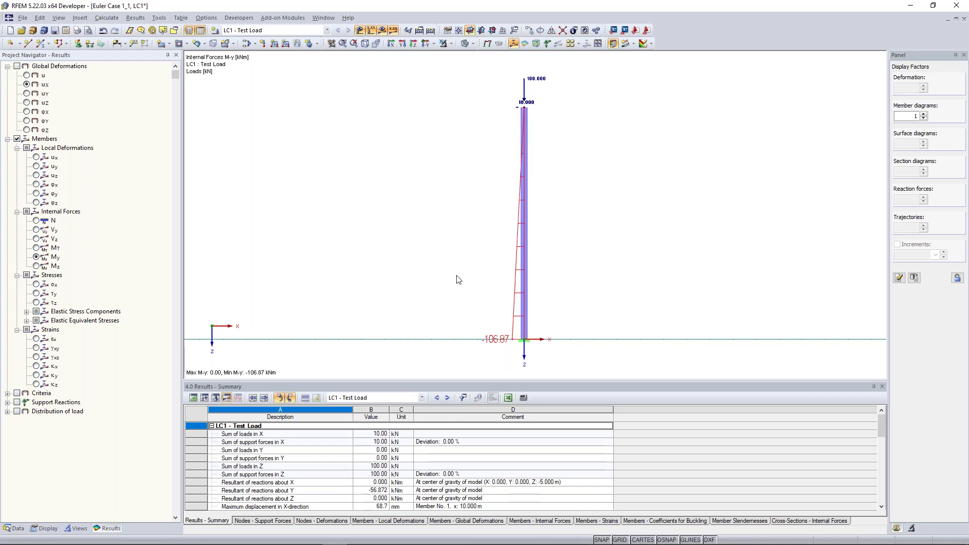
scroll(419, 167, down, 1)
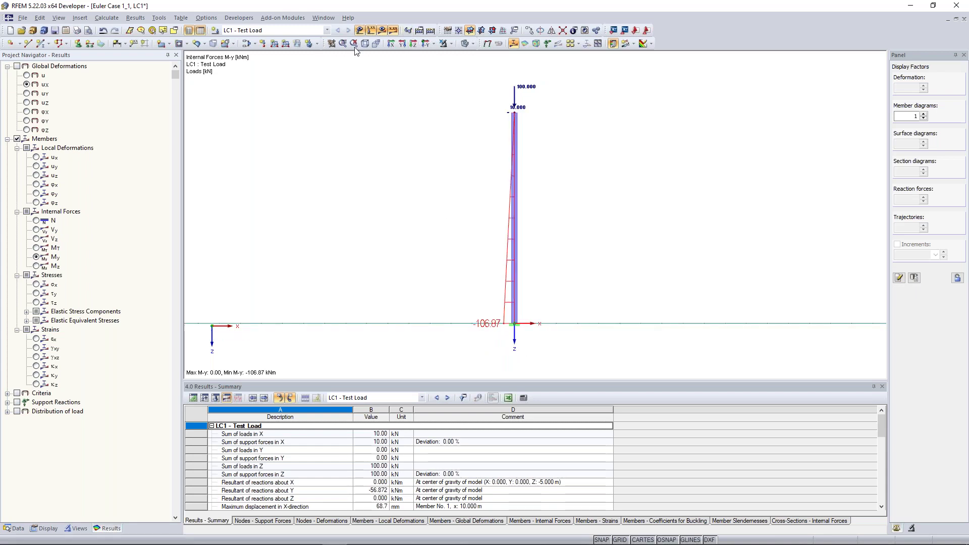
Display the member axial force N and open a second window of the Euler Case 1_1 model
click(323, 18)
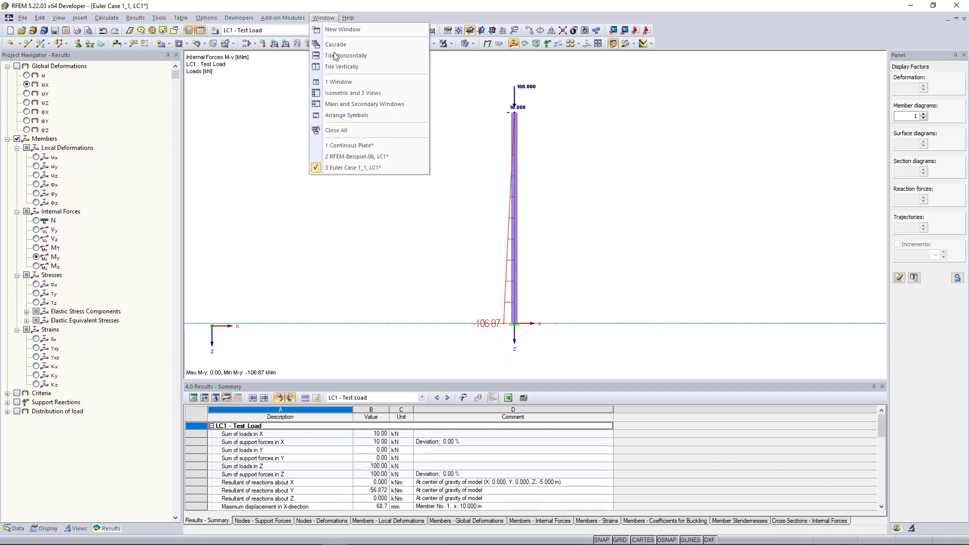
click(268, 186)
click(318, 18)
click(349, 84)
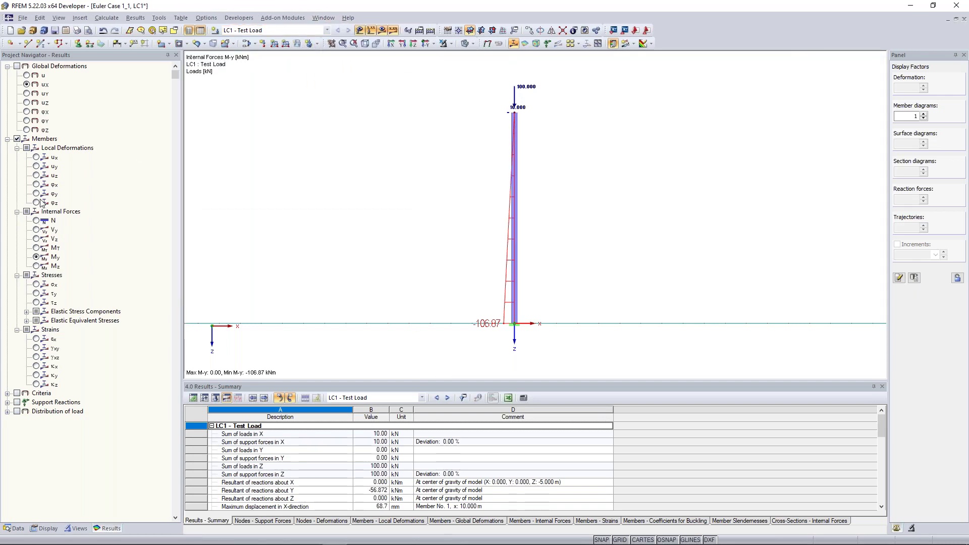
click(35, 221)
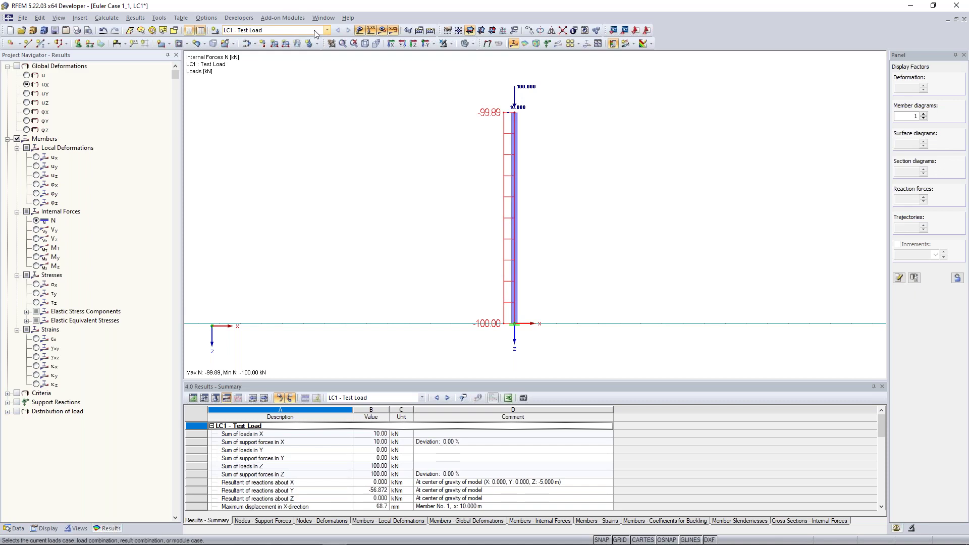
click(321, 17)
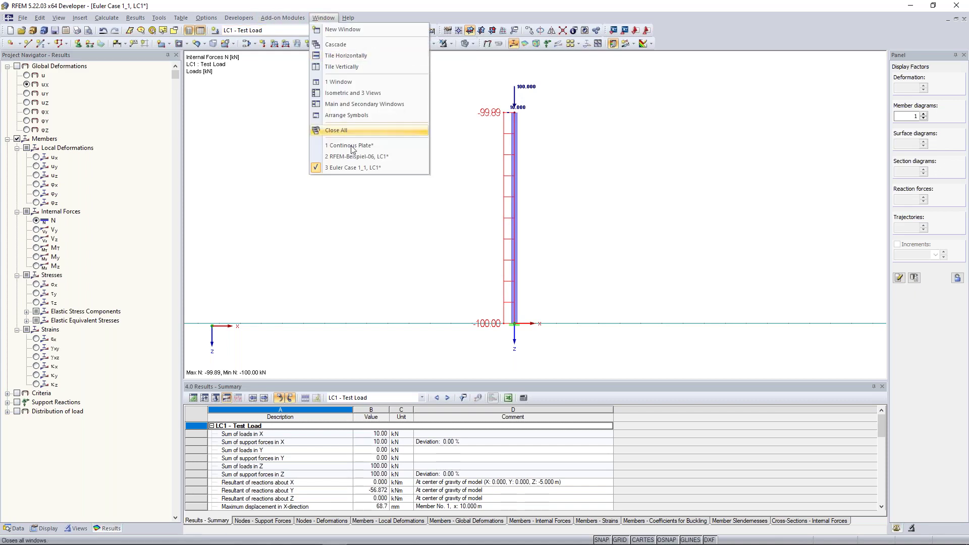
click(355, 33)
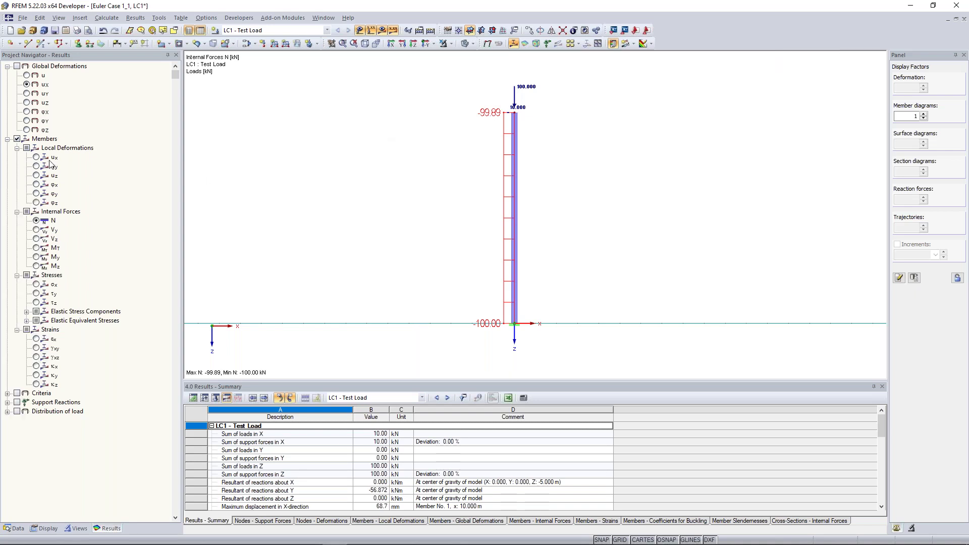
Display the member internal forces My in the new window and open a third window of the column model
click(36, 266)
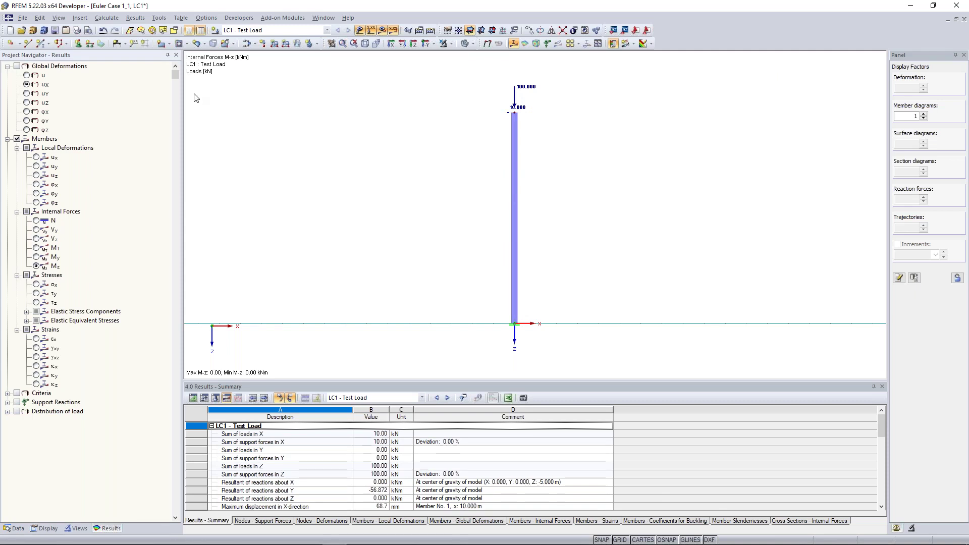
click(37, 258)
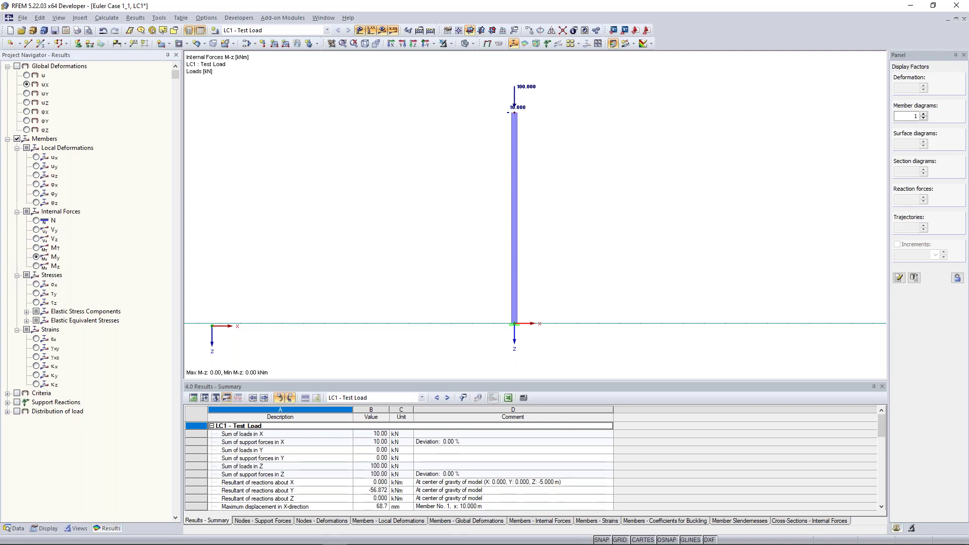
click(325, 18)
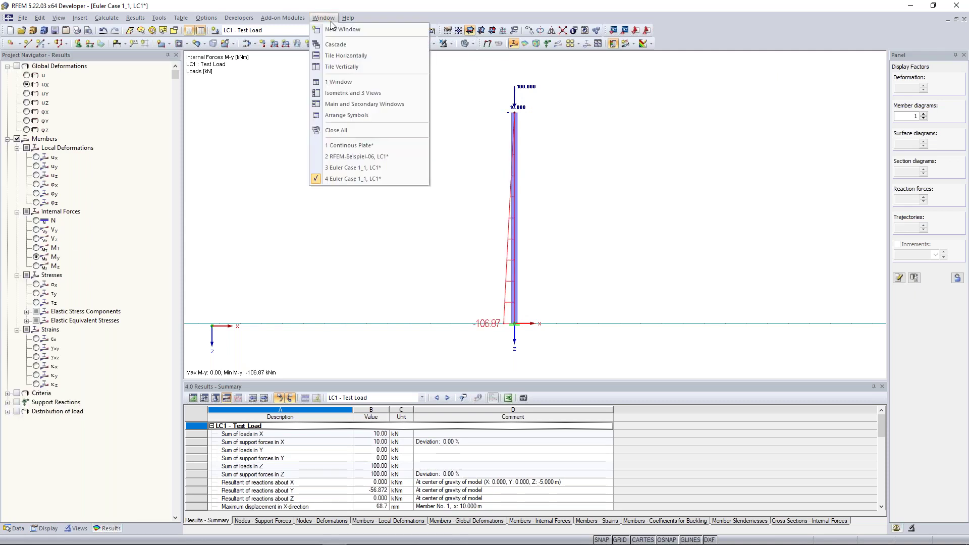
click(366, 30)
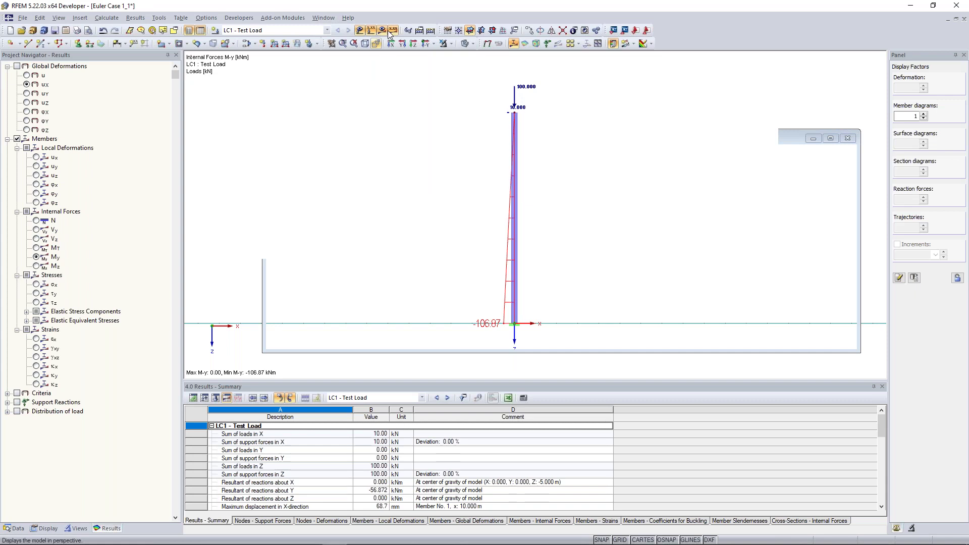
Minimize the Continous Plate and RFEM-Beispiel-06 models and tile the three Euler Case 1_1 windows vertically
click(323, 18)
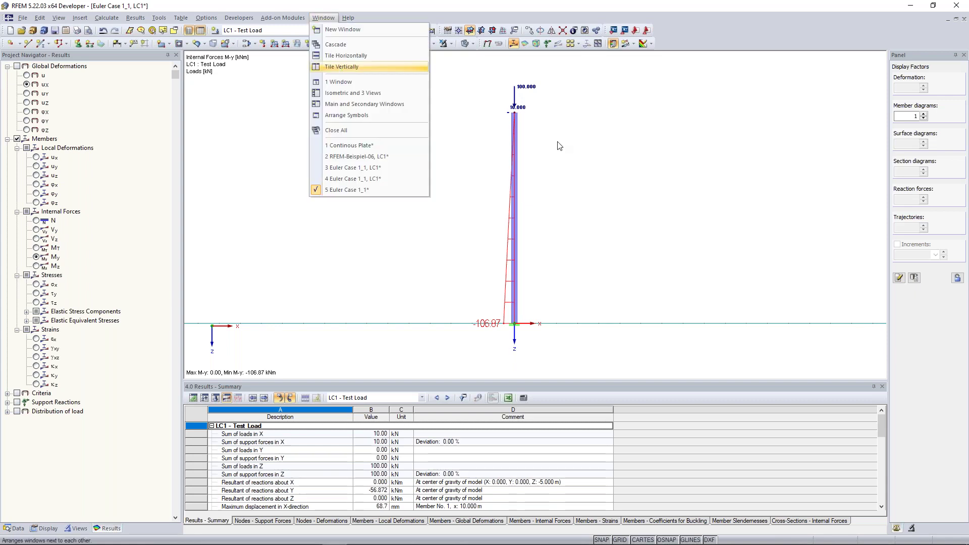
click(341, 68)
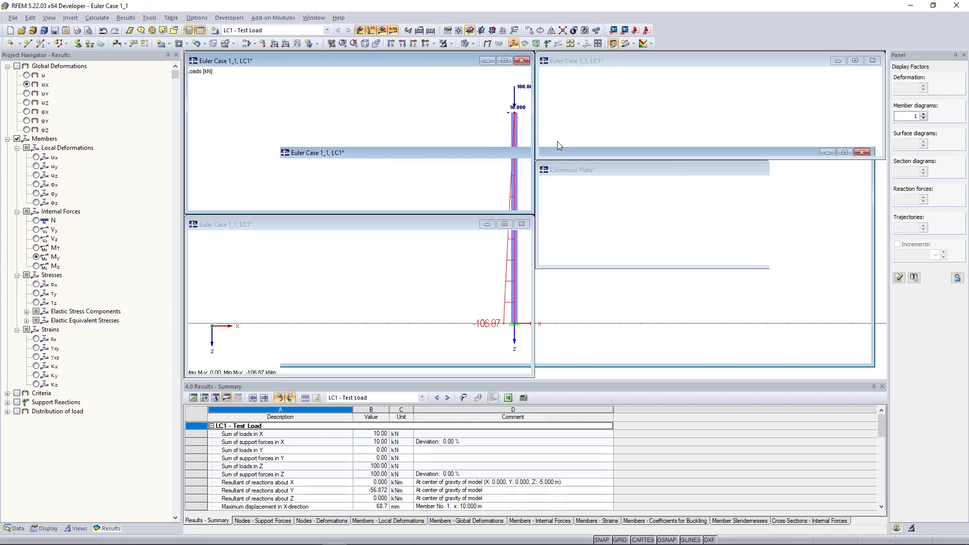
click(844, 172)
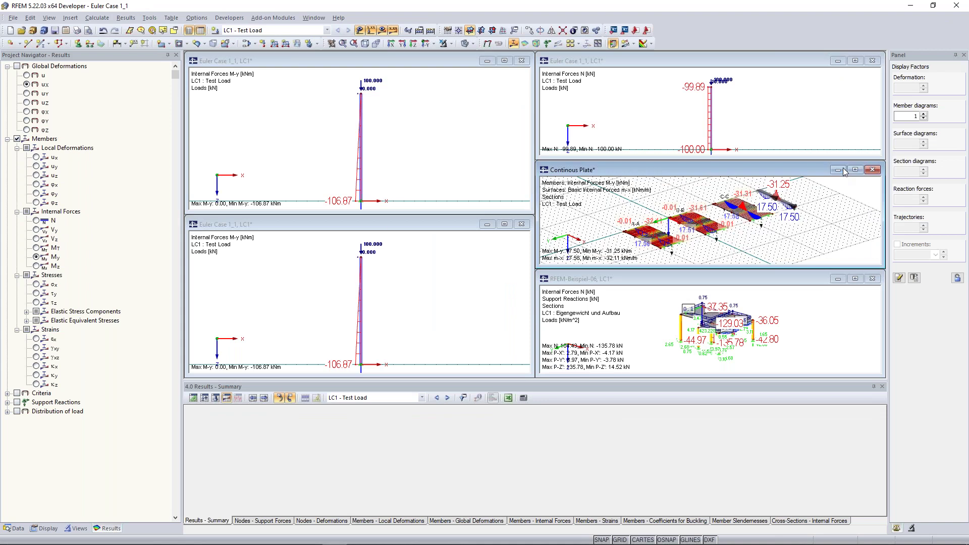
click(841, 170)
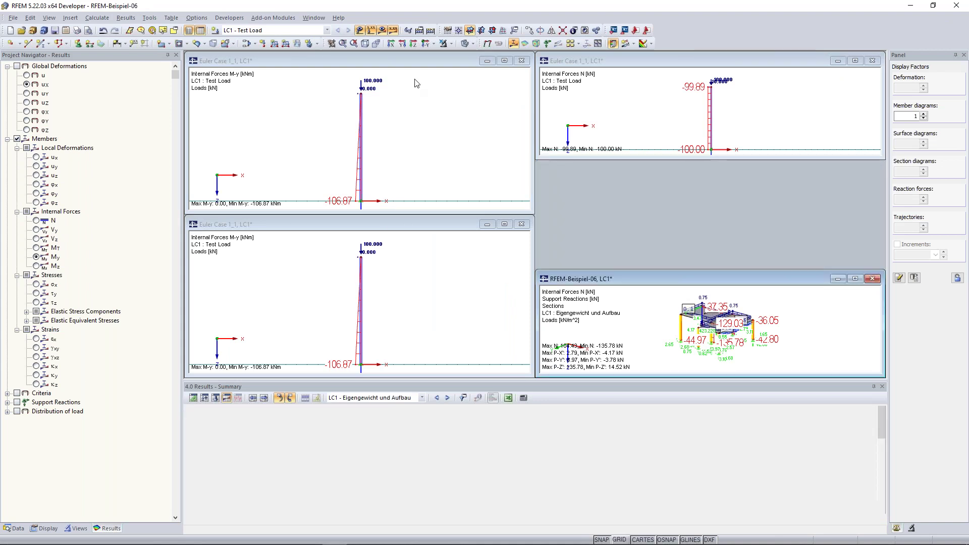
click(339, 68)
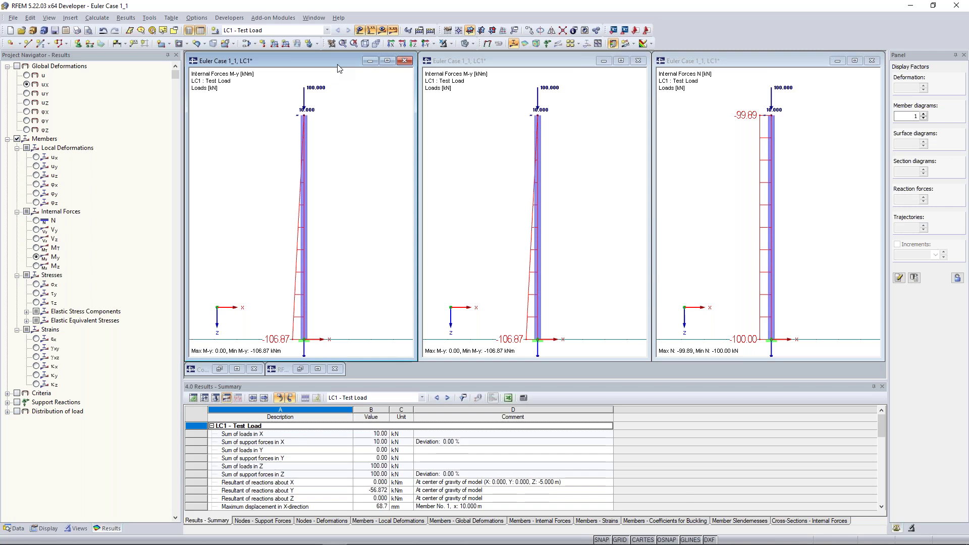
Show the shear force Vz in the third column window and the global deformations uX in the middle one
click(755, 60)
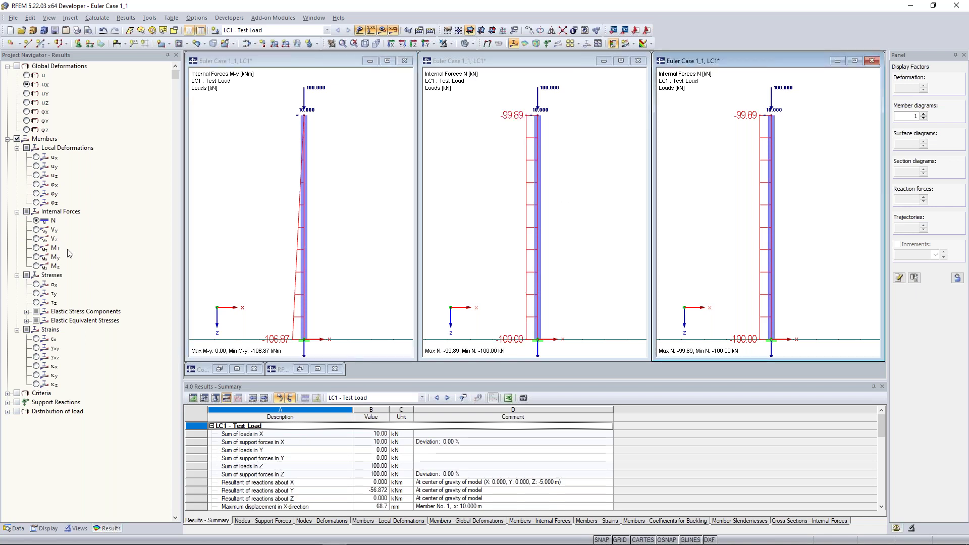
click(38, 239)
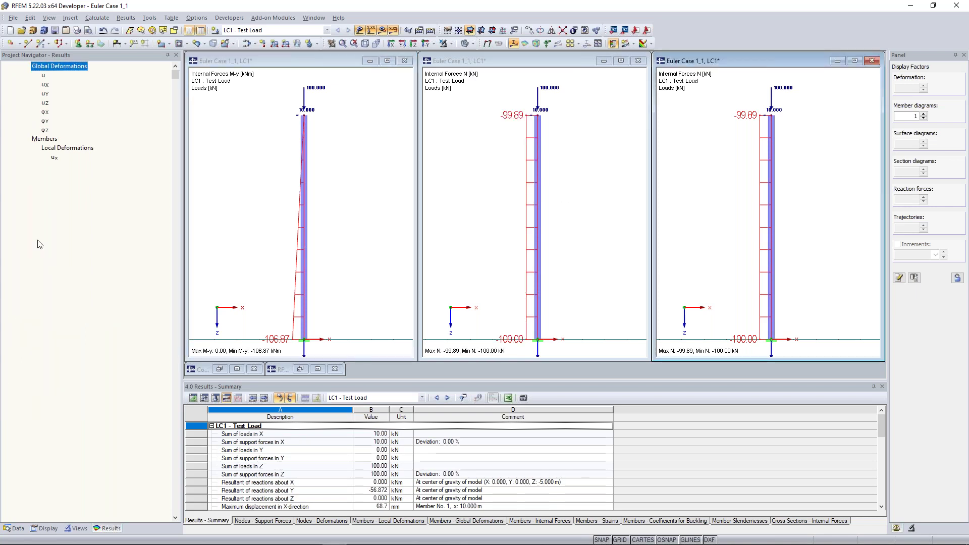
click(482, 61)
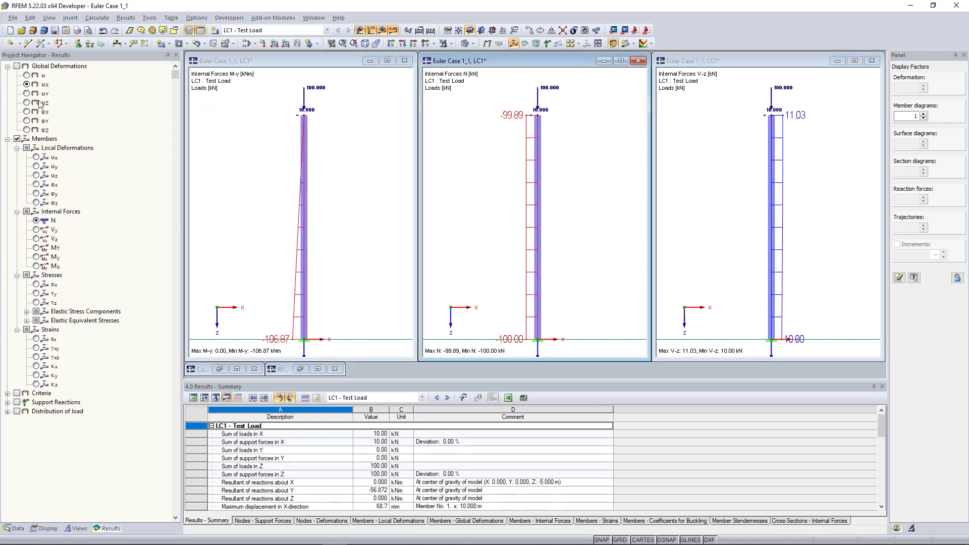
click(26, 84)
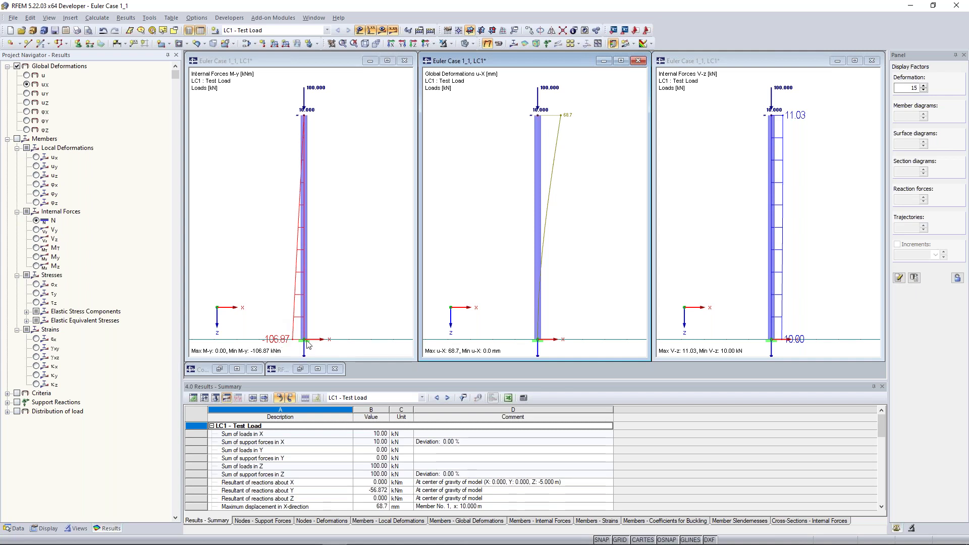
Minimize the uX and Vz windows of the Euler Case 1_1 model and maximize the My window
click(323, 156)
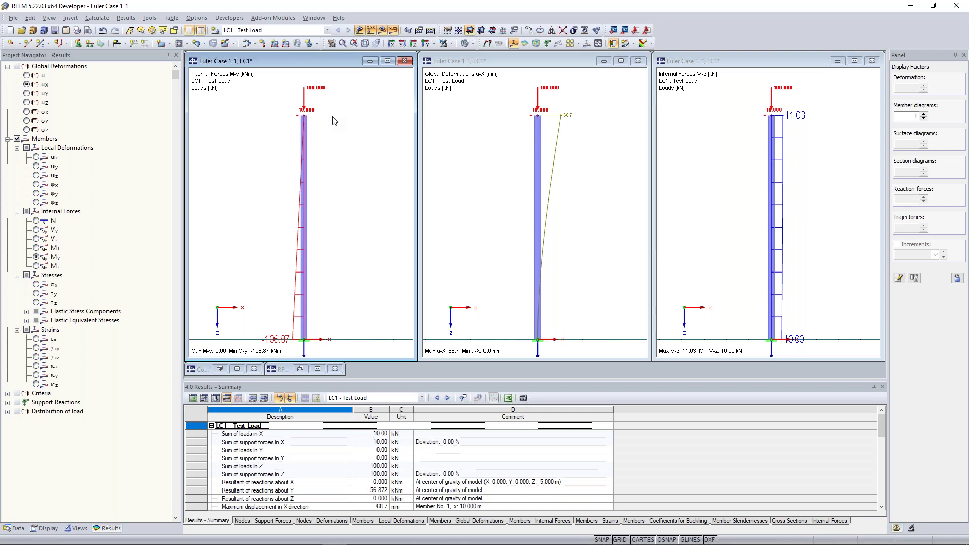
click(228, 334)
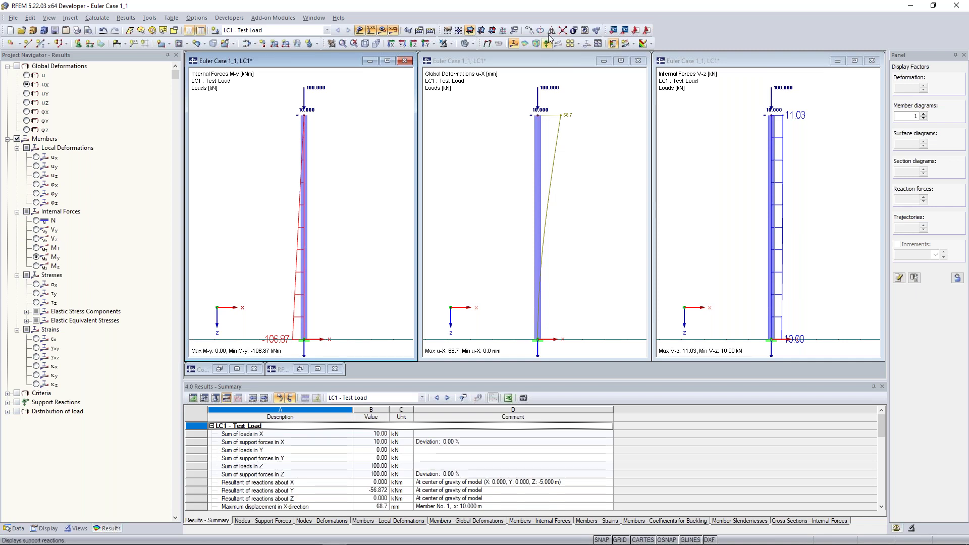
click(604, 61)
click(838, 61)
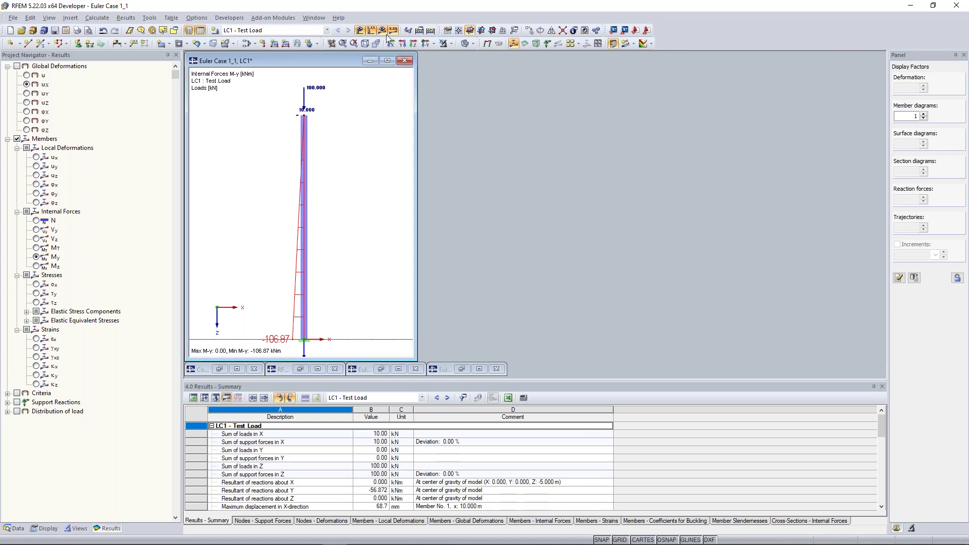
click(313, 18)
click(529, 154)
click(383, 59)
Set the horizontal force PX of the nodal load on the column's top node to 0 kN
middle_drag(378, 114, 452, 137)
double_click(383, 97)
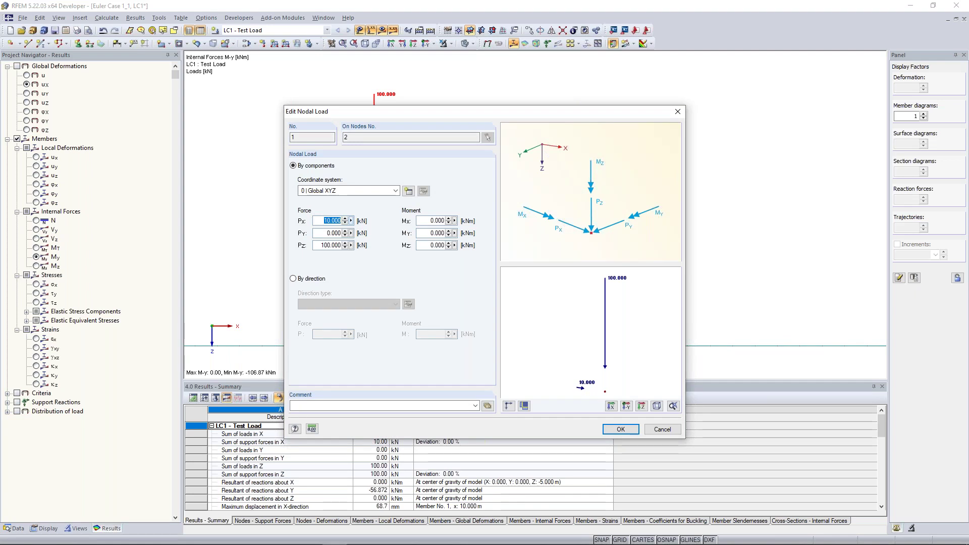
text(20)
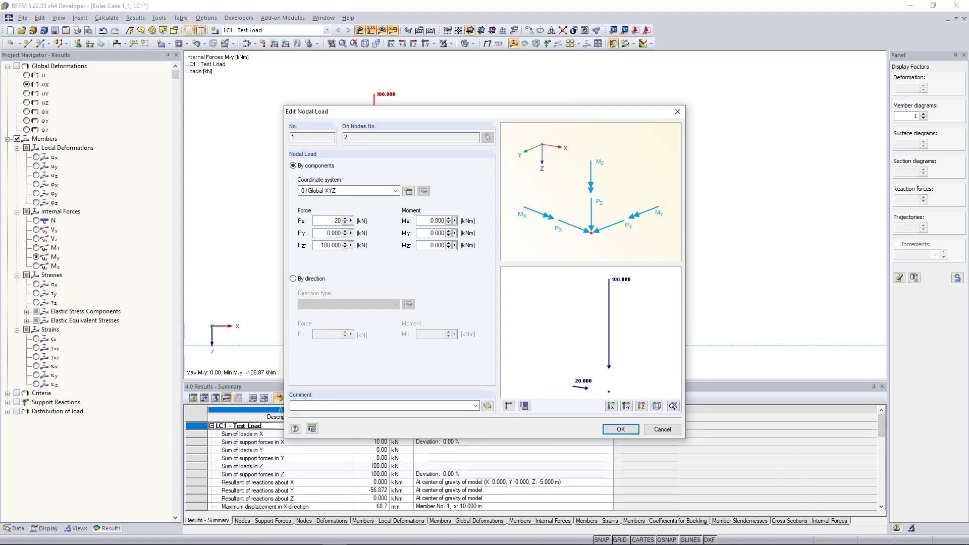
key(BackSpace)
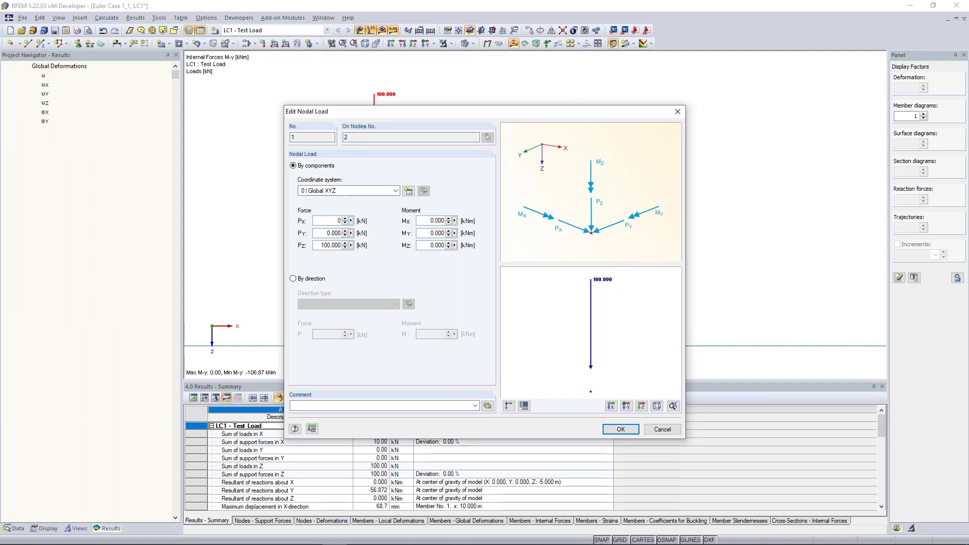
click(611, 429)
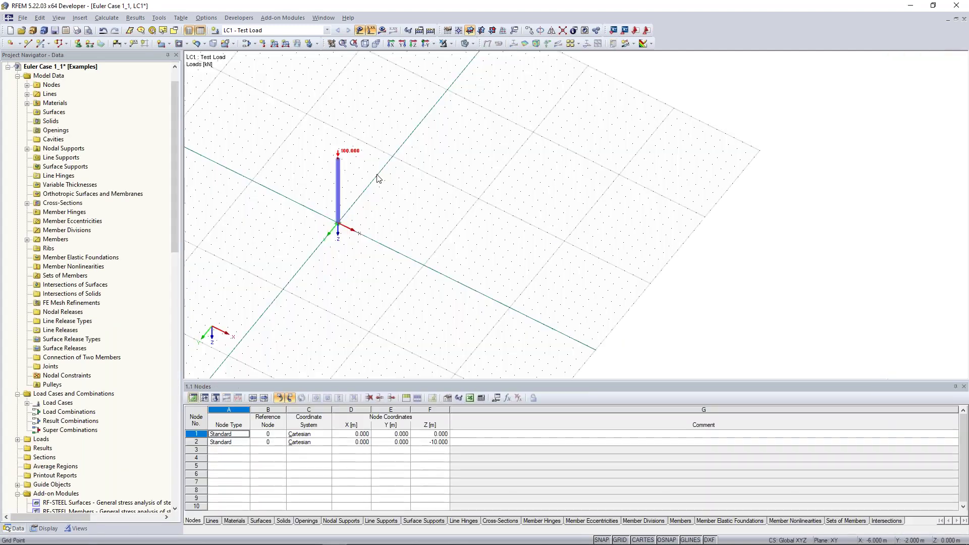
Open the RF-STABILITY add-on module for the column model
ctrl+middle_drag(396, 173, 462, 127)
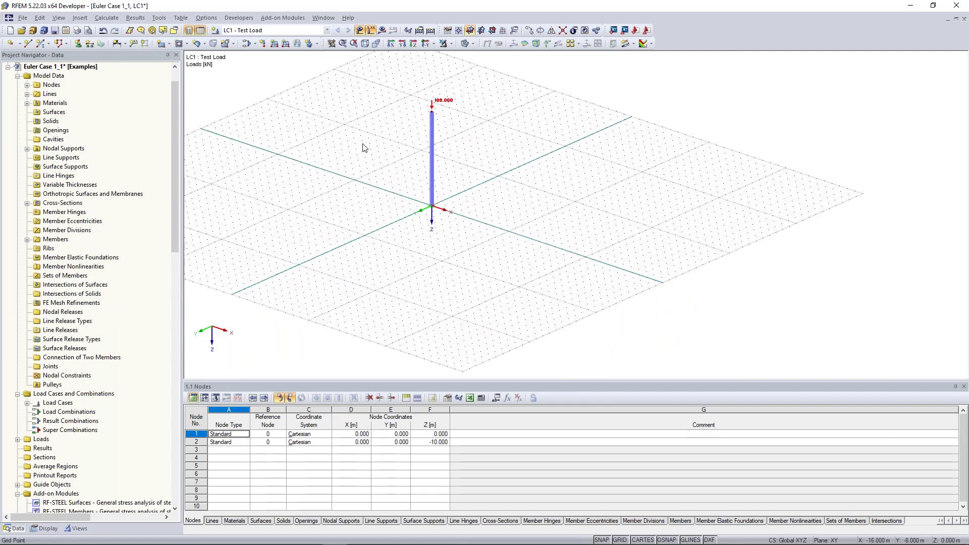
middle_drag(423, 184, 453, 190)
scroll(426, 179, up, 4)
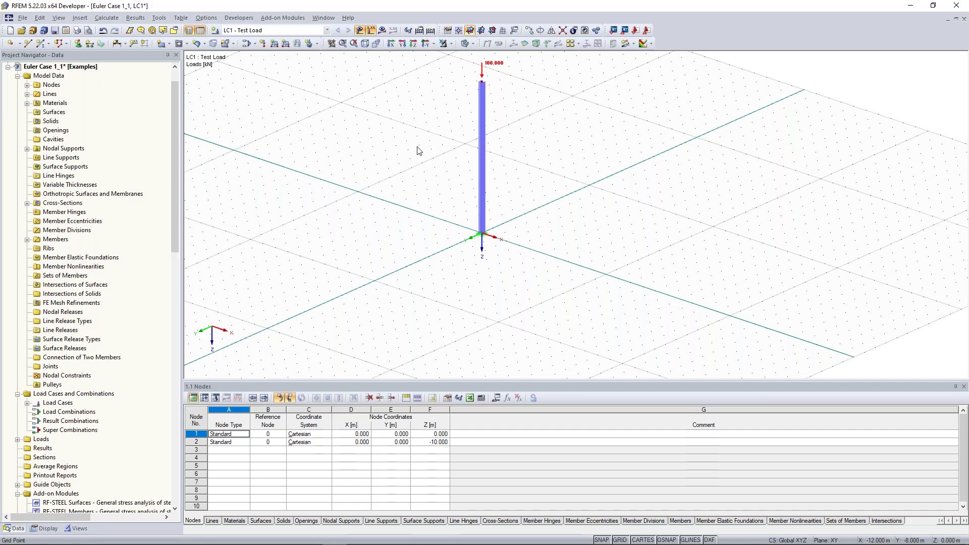
ctrl+middle_drag(418, 151, 172, 209)
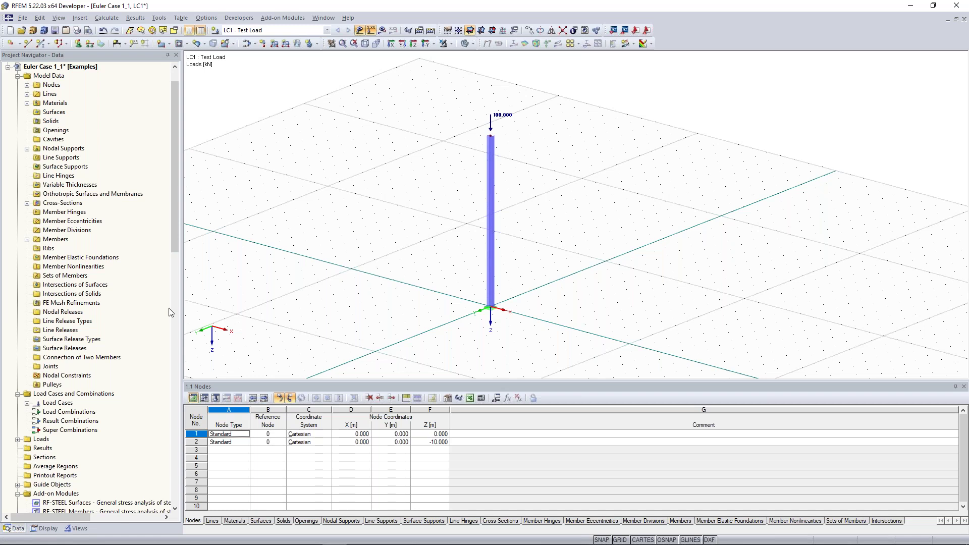
scroll(170, 313, down, 18)
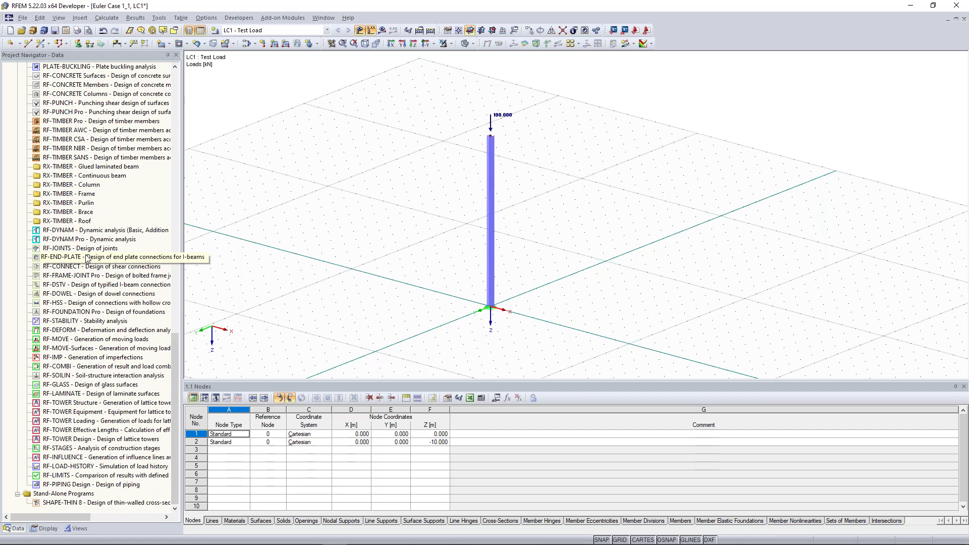
double_click(71, 322)
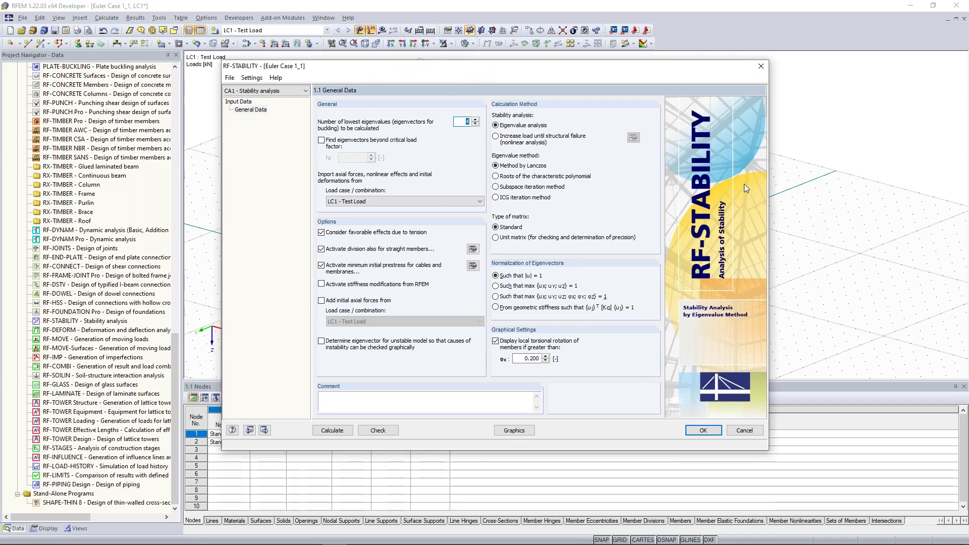
Use four lowest eigenvalues with axial forces from LC1 - Test Load, and deactivate favorable tension effects and minimum initial prestress
click(463, 121)
click(476, 119)
click(461, 123)
click(331, 202)
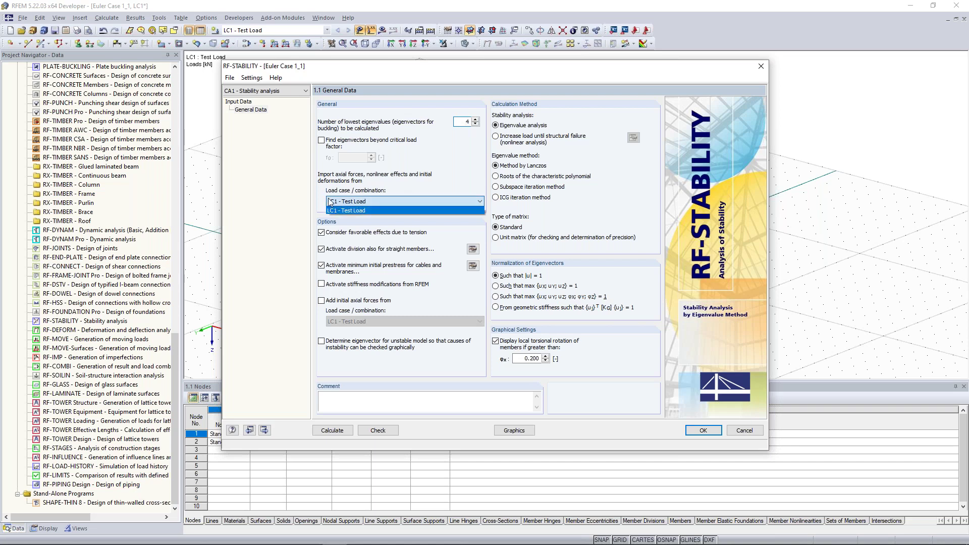
click(350, 211)
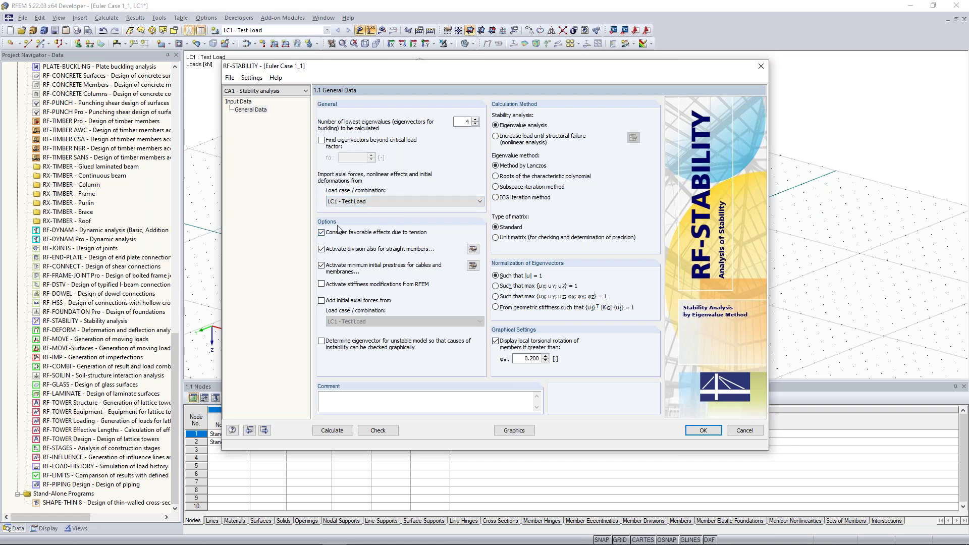
click(322, 232)
click(320, 268)
Set the minimum number of divisions for straight members to 10 in the FE mesh settings and accept the stability input
click(473, 250)
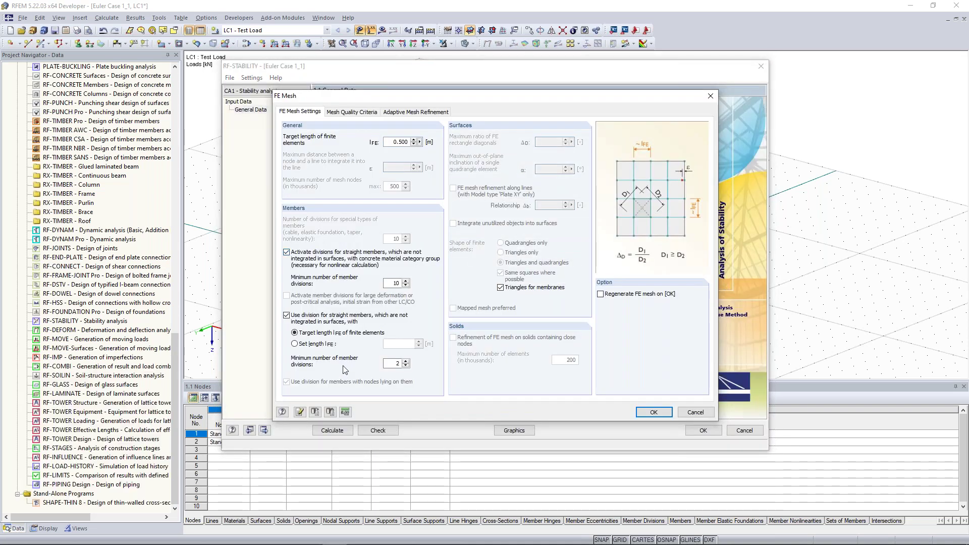
double_click(397, 363)
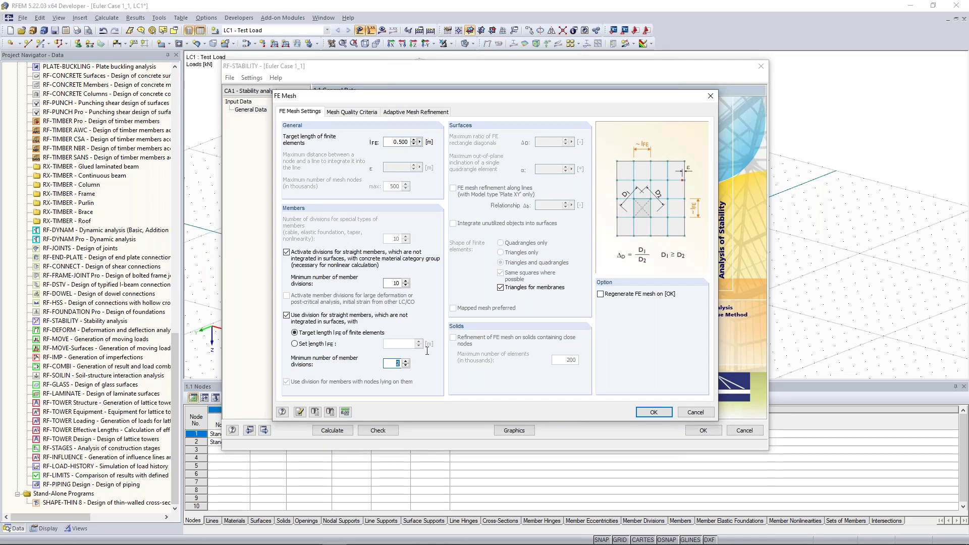
text(10)
click(654, 413)
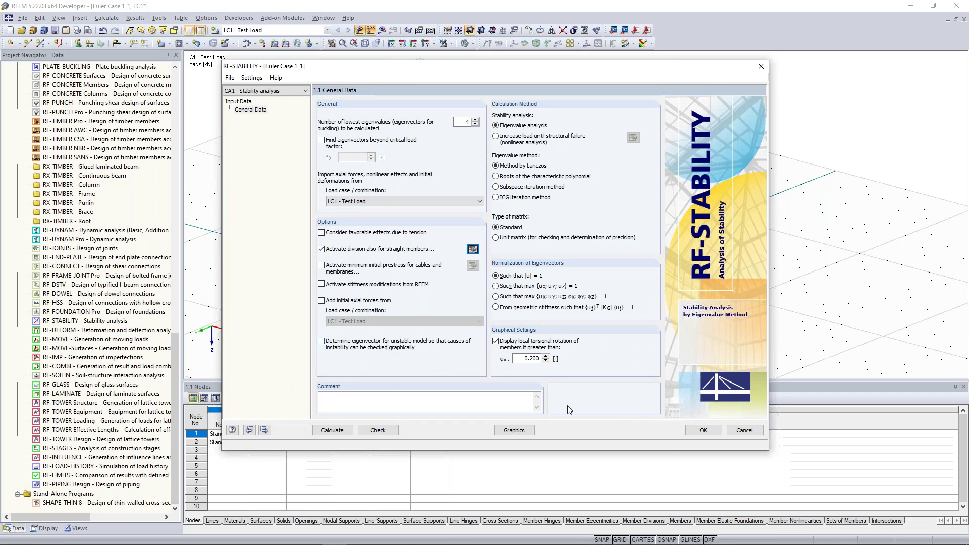
click(712, 434)
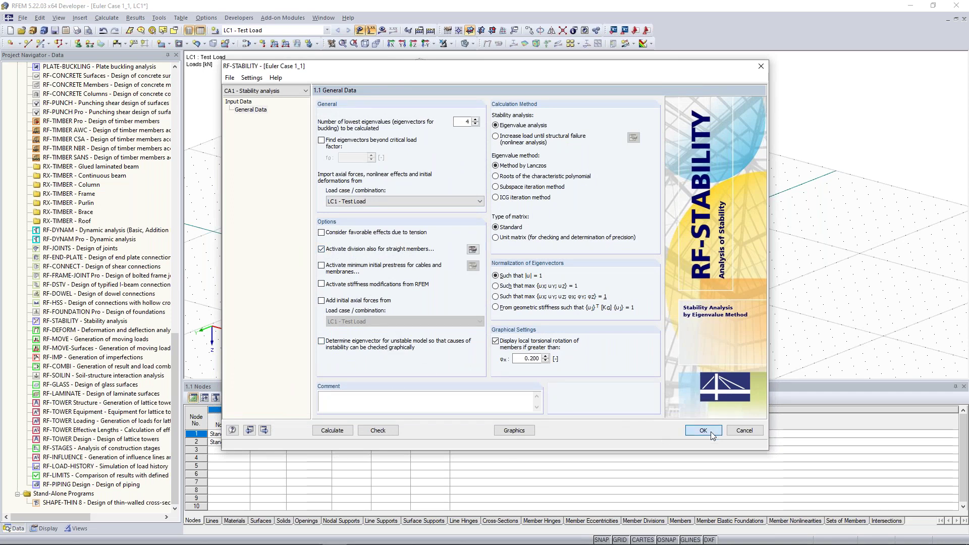
Check the method of analysis in the calculation parameters of load case LC1 - Test Load
click(256, 47)
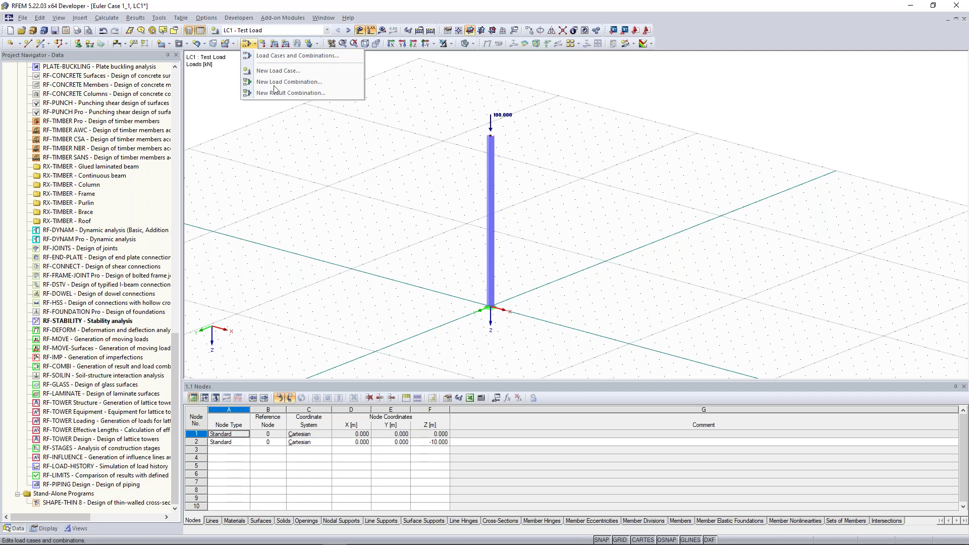
click(306, 128)
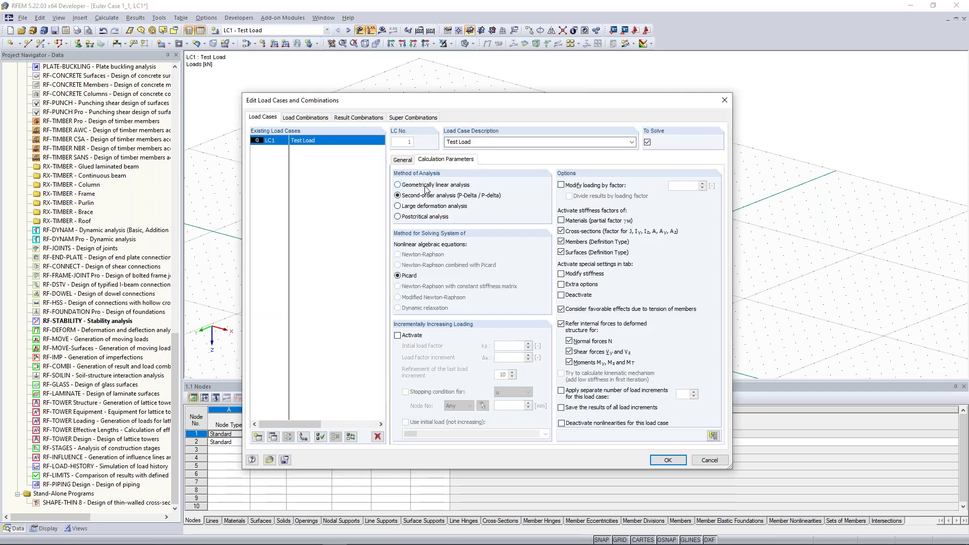
click(668, 460)
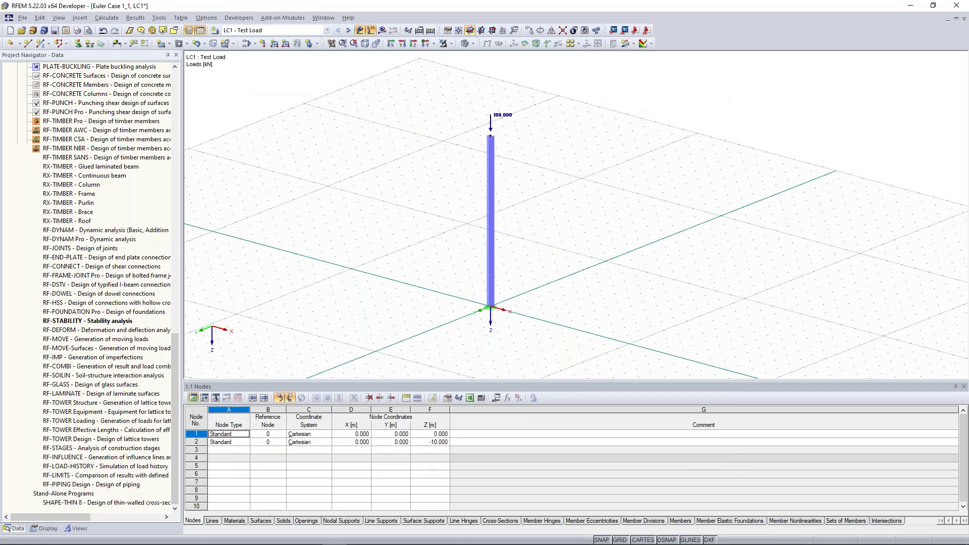
Reopen RF-STABILITY and calculate the stability analysis case CA1
click(98, 322)
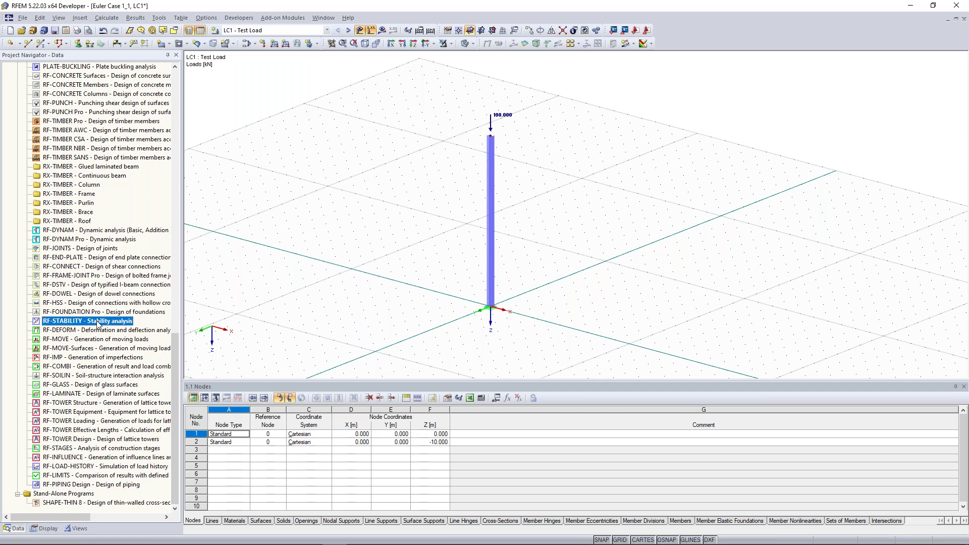
double_click(98, 323)
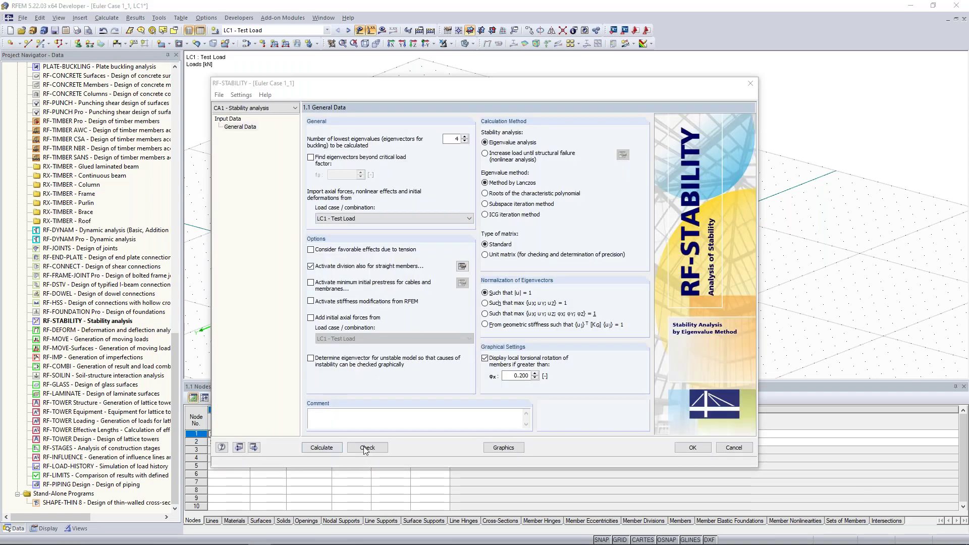
click(331, 449)
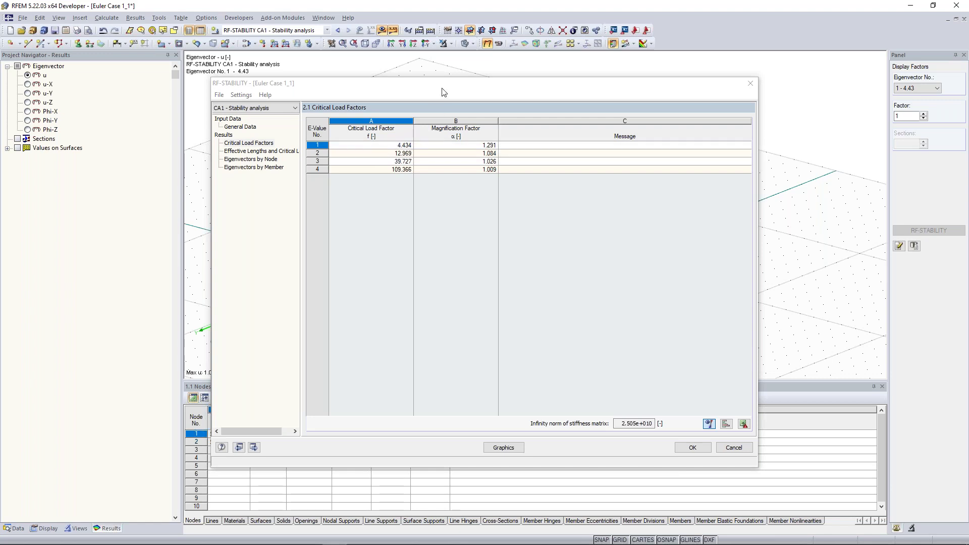
Examine the critical load factors and magnification factors, moving the results window aside to compare them with the column's first eigenvector
drag(443, 90, 488, 116)
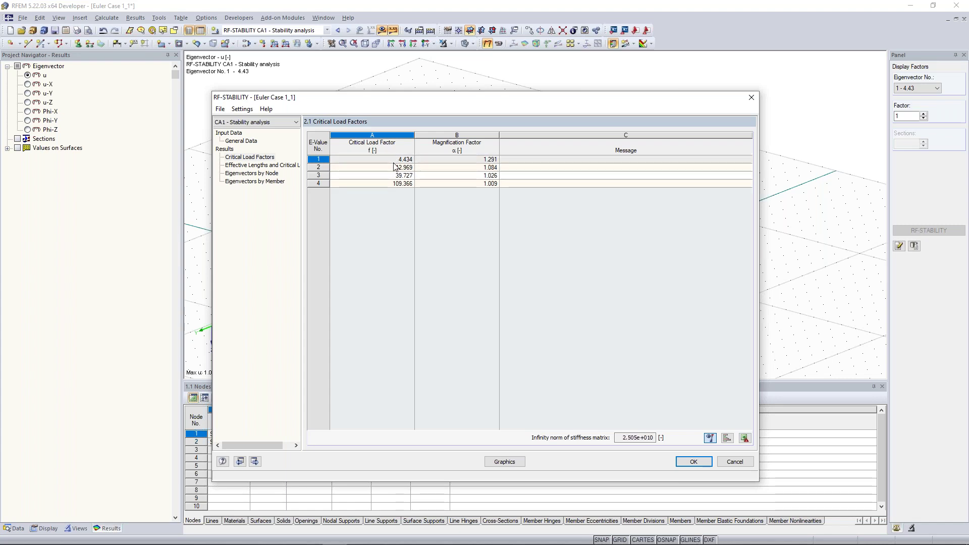
drag(433, 102, 421, 184)
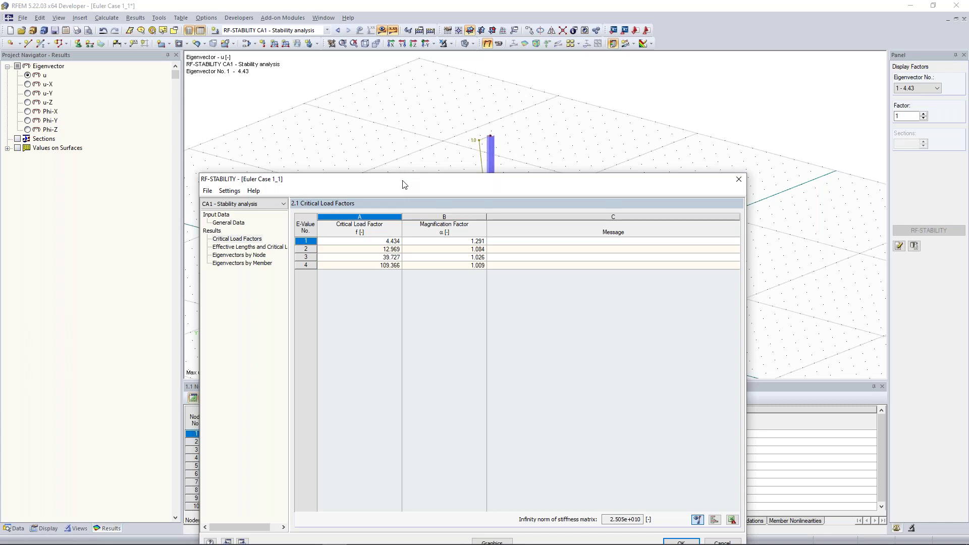
drag(404, 185, 403, 119)
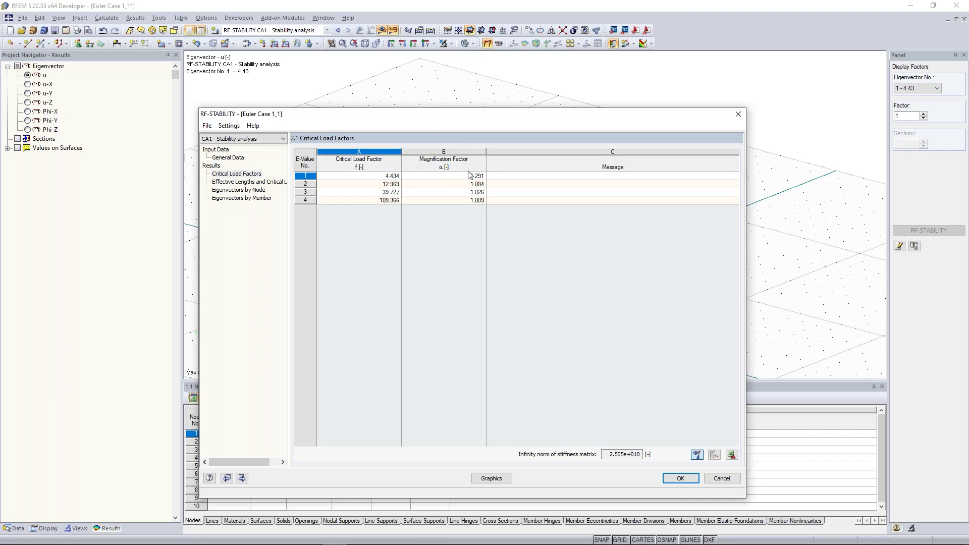
drag(469, 115, 481, 261)
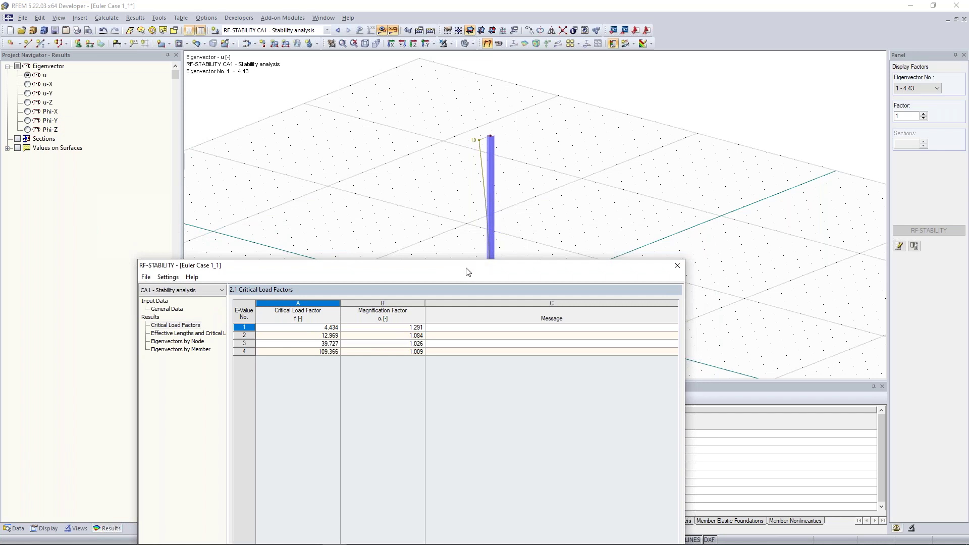
drag(468, 271, 469, 278)
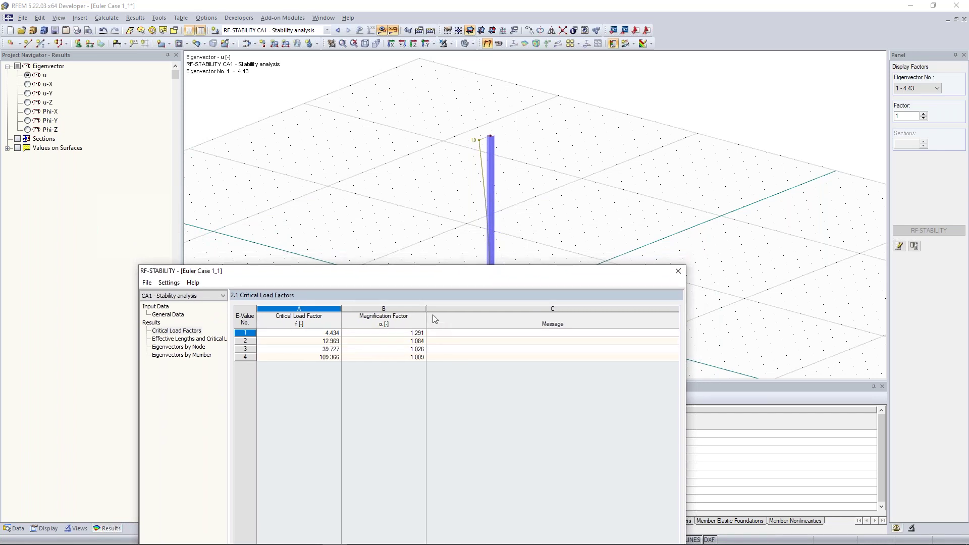
drag(430, 272, 434, 259)
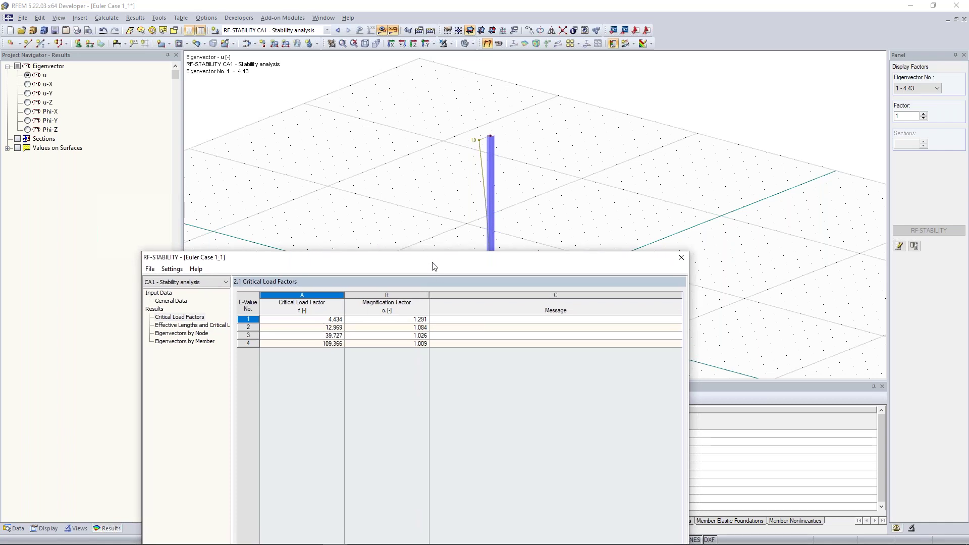
drag(441, 261, 453, 170)
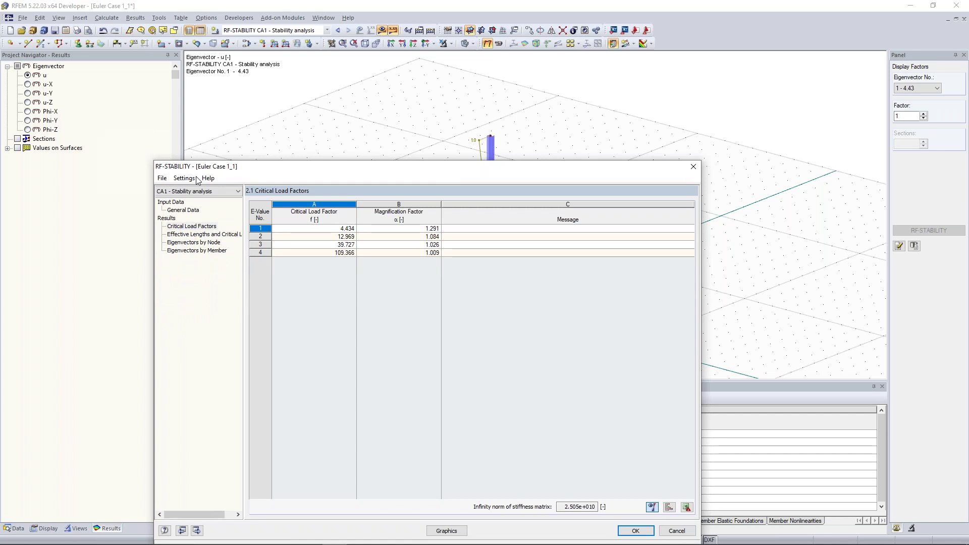
Show the Effective Lengths and Critical Loads results and examine the column's effective length factors and critical load for each eigenvector
click(198, 235)
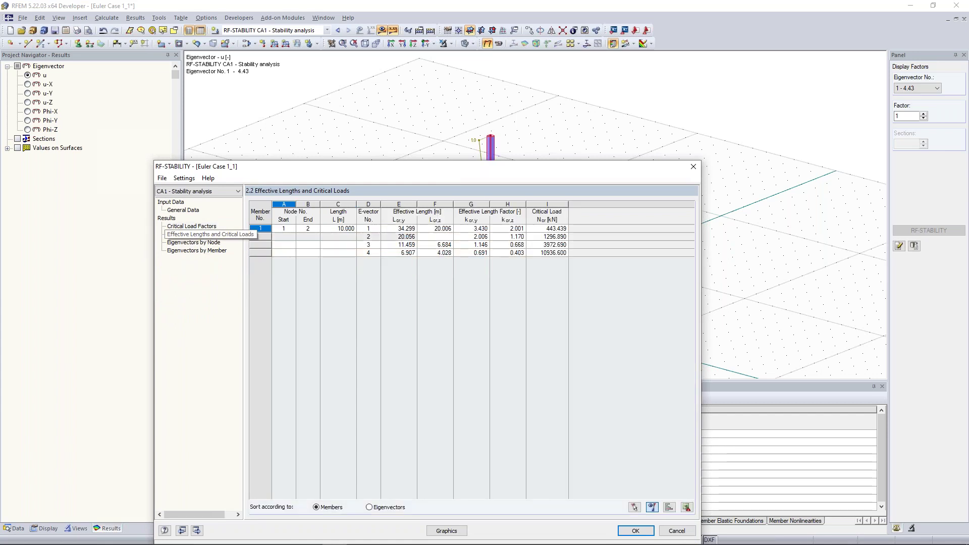
click(386, 151)
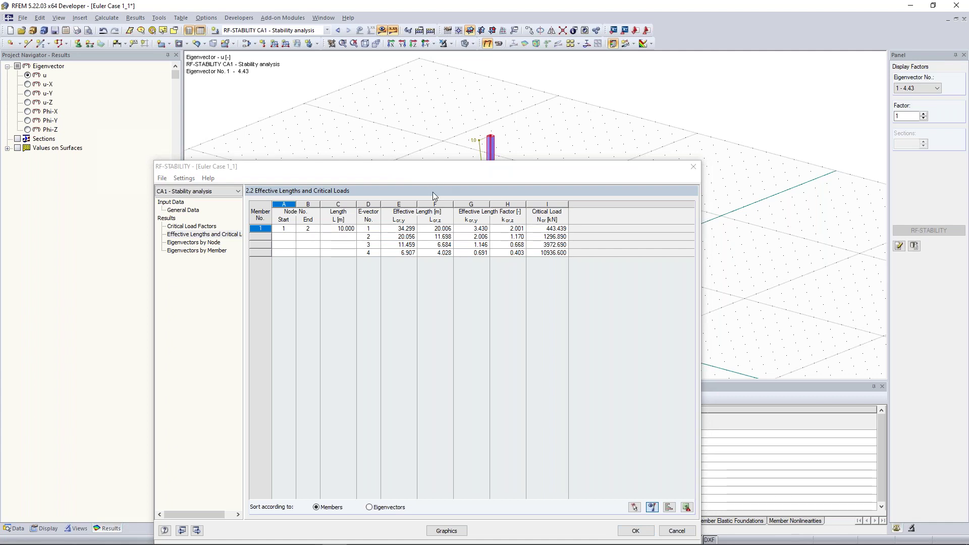
click(551, 232)
drag(517, 168, 513, 179)
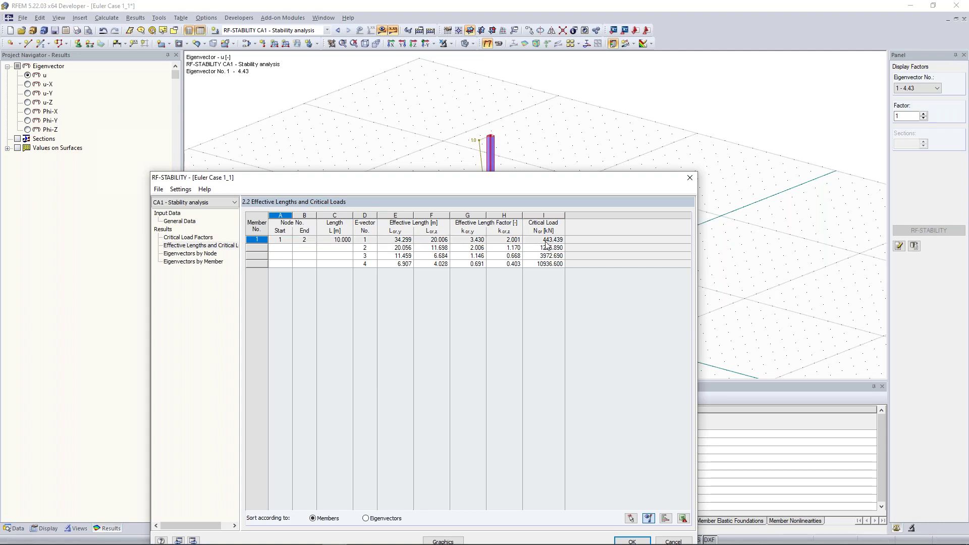
mouse_move(478, 175)
mouse_down()
mouse_move(487, 162)
mouse_move(492, 173)
mouse_up()
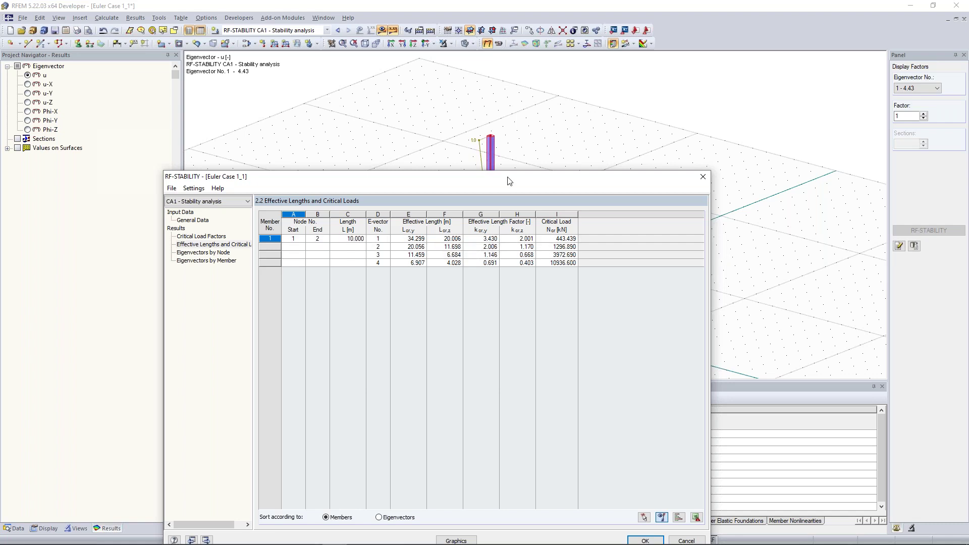
Reposition the stability results window, switch to the graphical results, and inspect the column's first eigenvector
drag(507, 181, 487, 173)
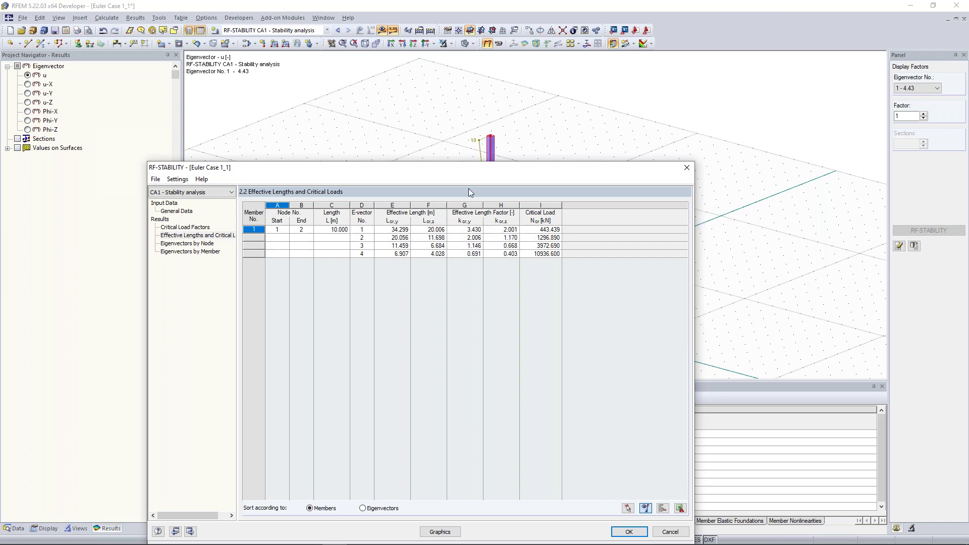
drag(471, 168, 476, 107)
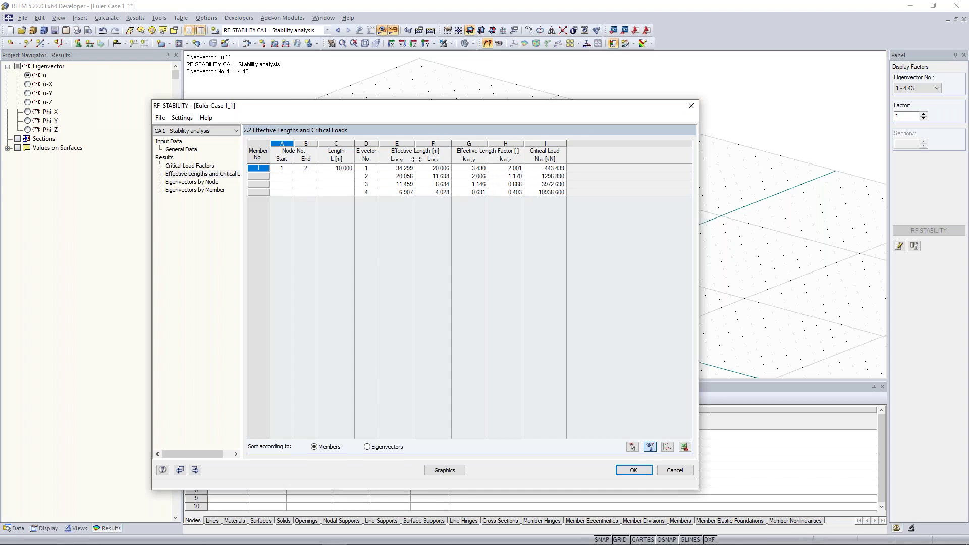
mouse_move(470, 111)
mouse_down()
mouse_move(463, 201)
mouse_move(476, 98)
mouse_up()
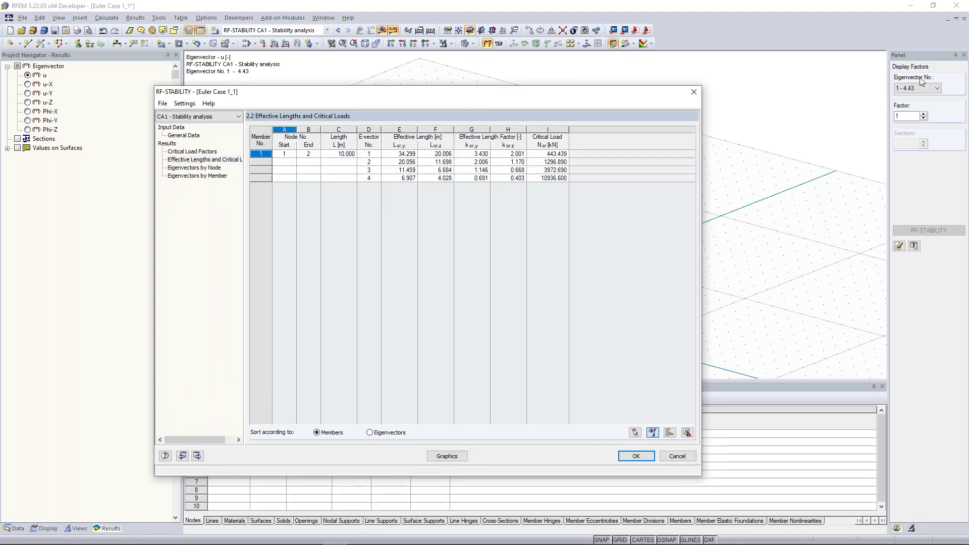
click(447, 457)
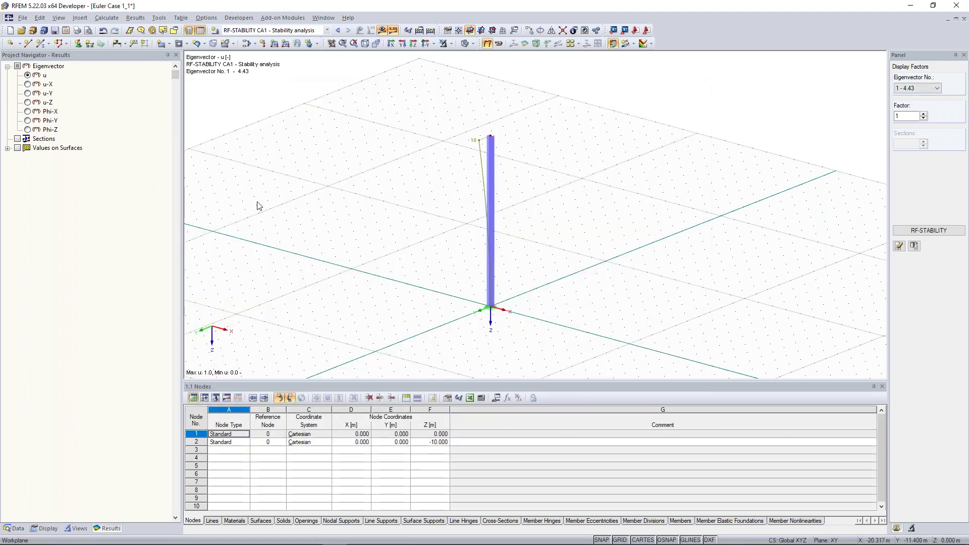
ctrl+middle_drag(587, 175, 453, 118)
scroll(463, 147, up, 2)
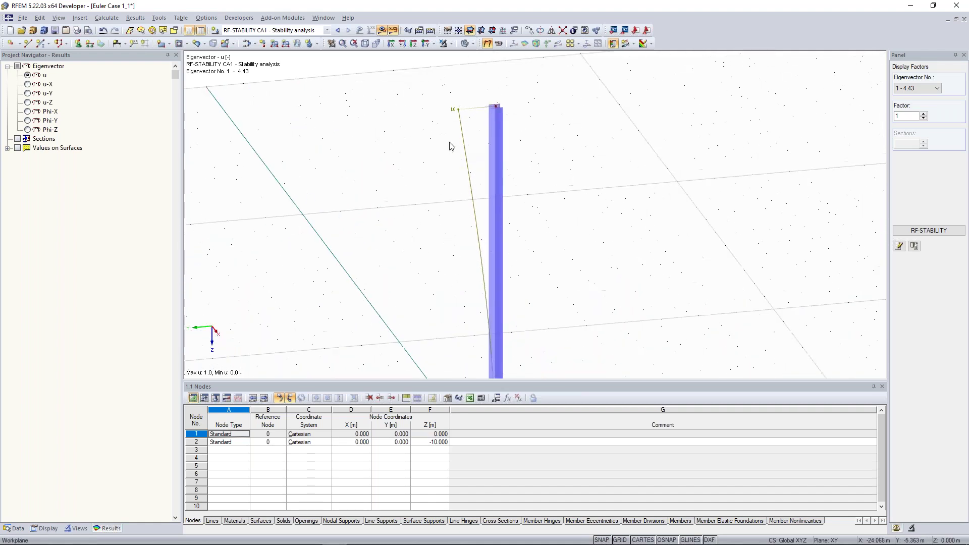
ctrl+middle_drag(405, 146, 389, 151)
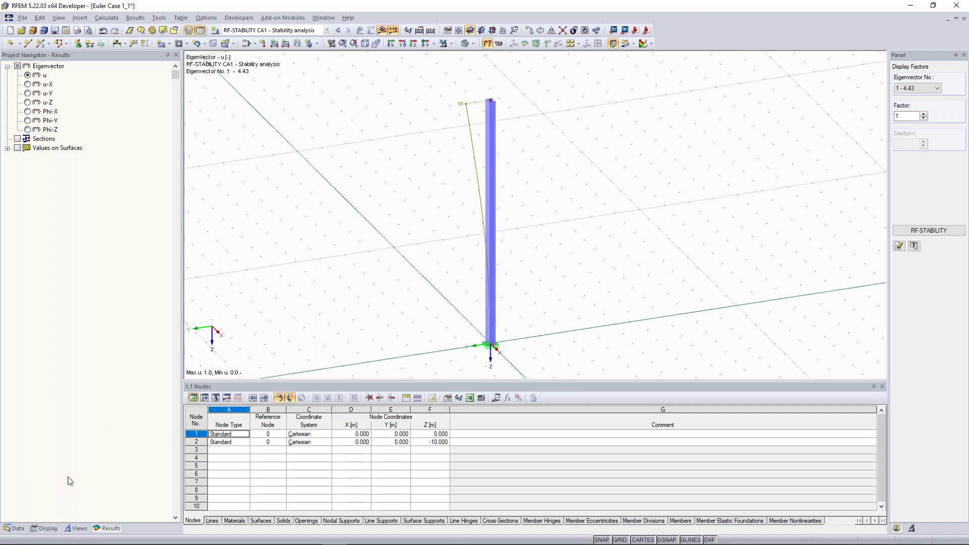
Set the members' deformation display to Cross-Sections Colored
click(47, 529)
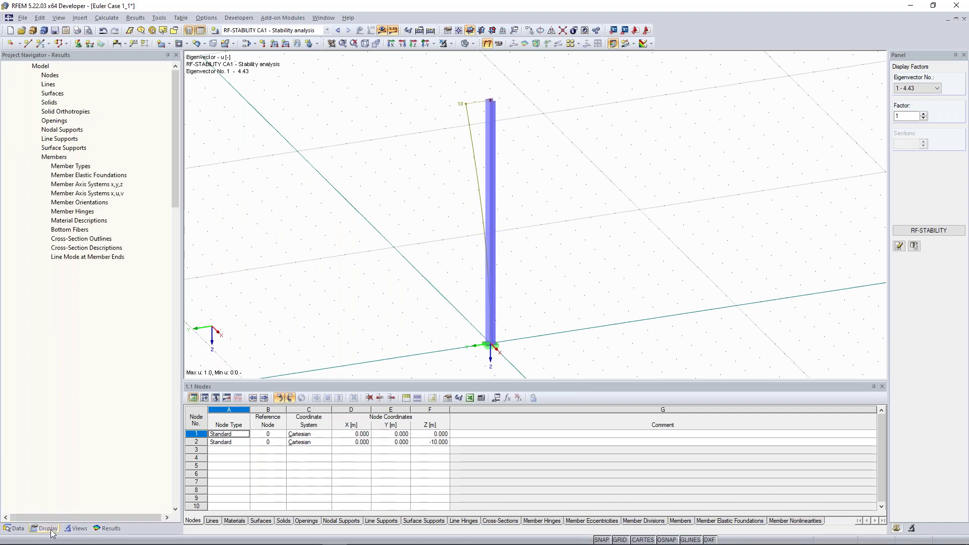
scroll(98, 414, down, 10)
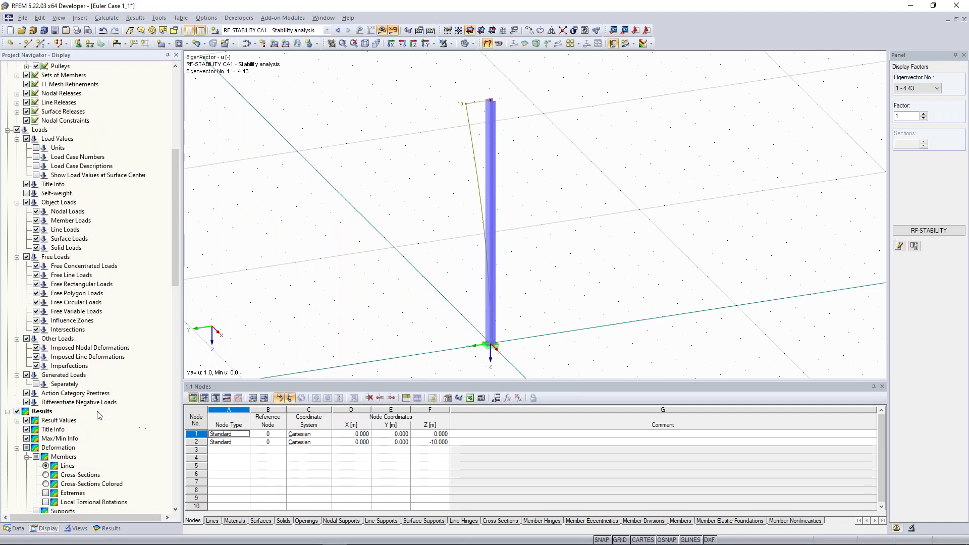
scroll(79, 397, down, 6)
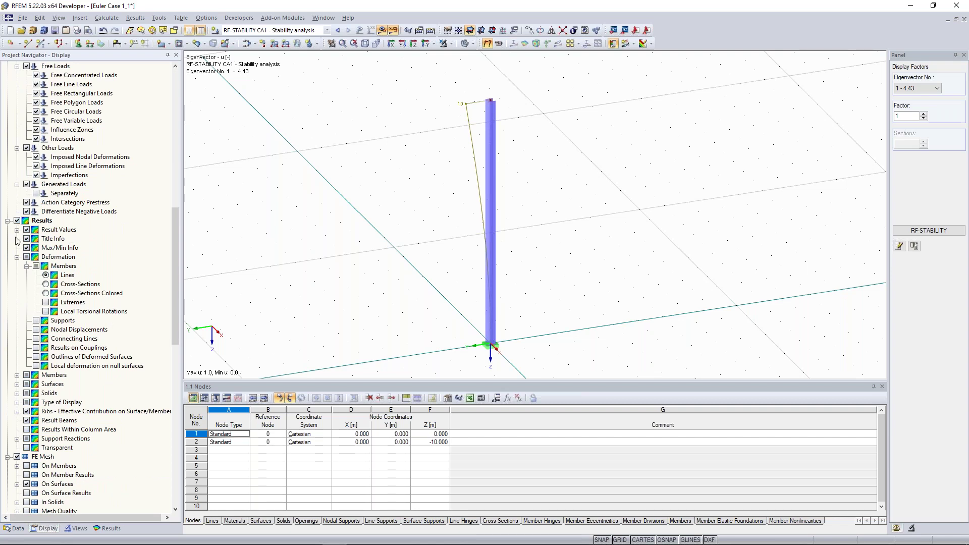
click(46, 293)
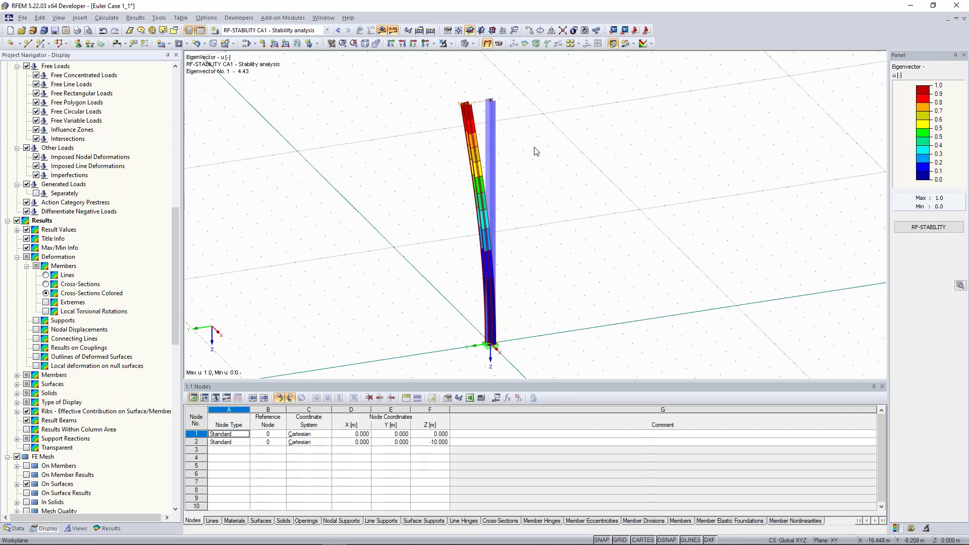
Turn on the local axis system display for the column member
mouse_move(525, 142)
ctrl+middle_down()
mouse_move(517, 156)
mouse_move(527, 153)
ctrl+middle_up()
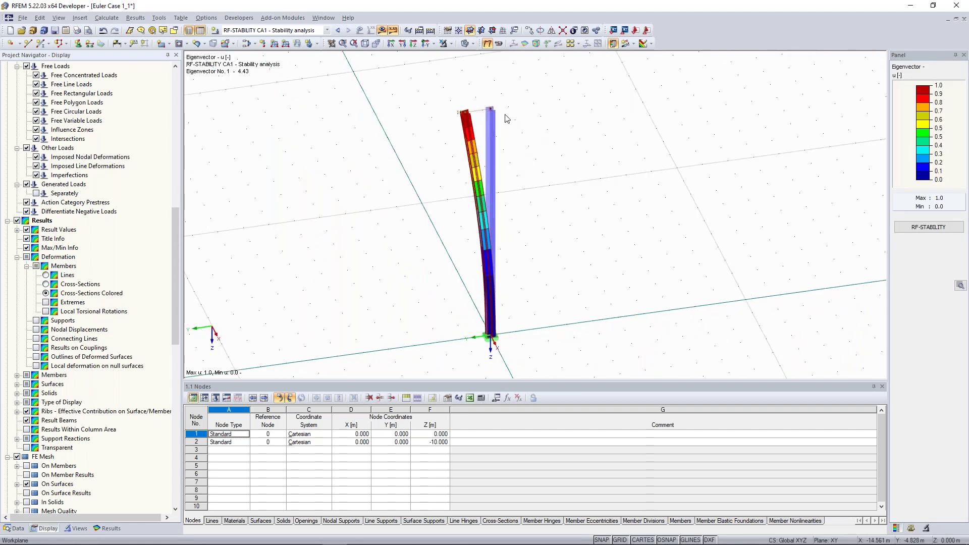
scroll(471, 95, up, 4)
ctrl+middle_drag(474, 108, 517, 103)
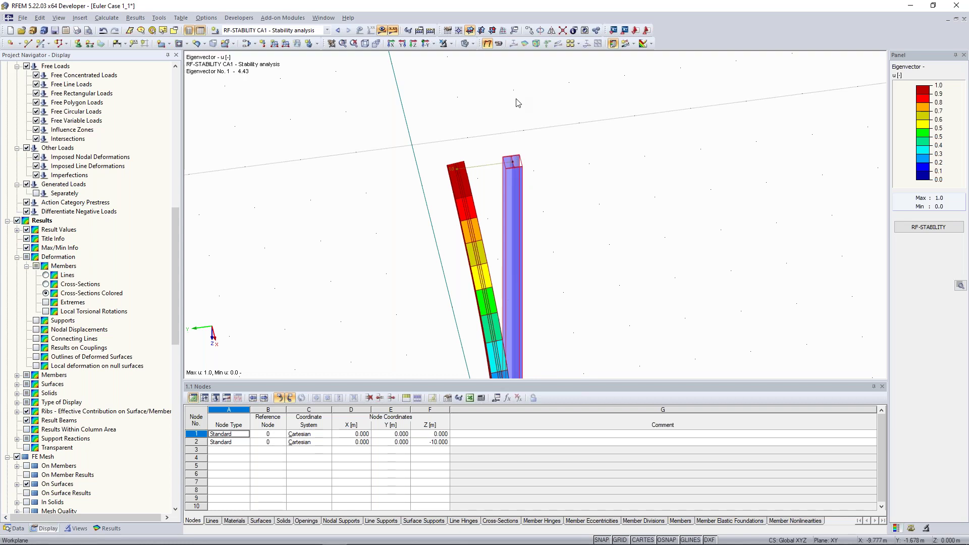
ctrl+middle_drag(519, 103, 740, 144)
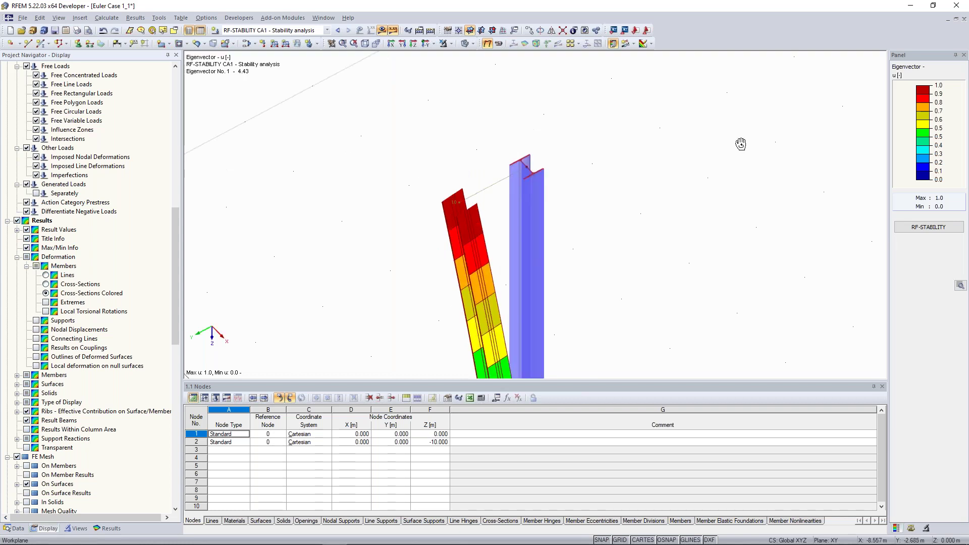
ctrl+middle_drag(740, 143, 572, 116)
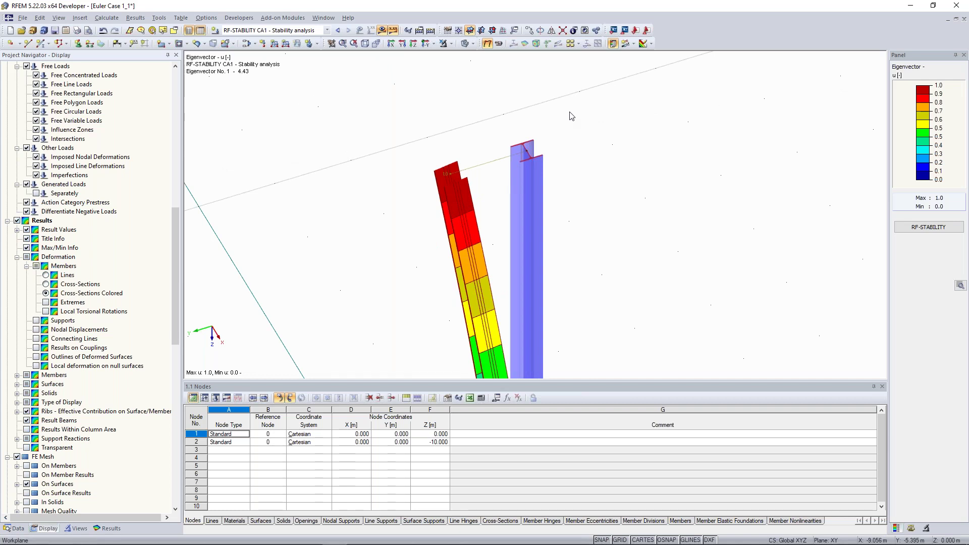
ctrl+middle_drag(572, 117, 507, 222)
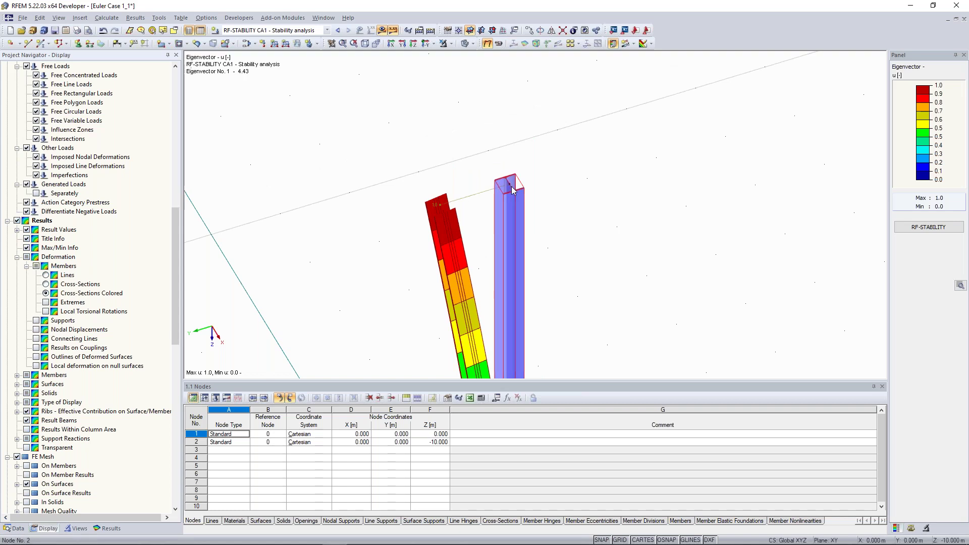
ctrl+middle_drag(513, 190, 509, 207)
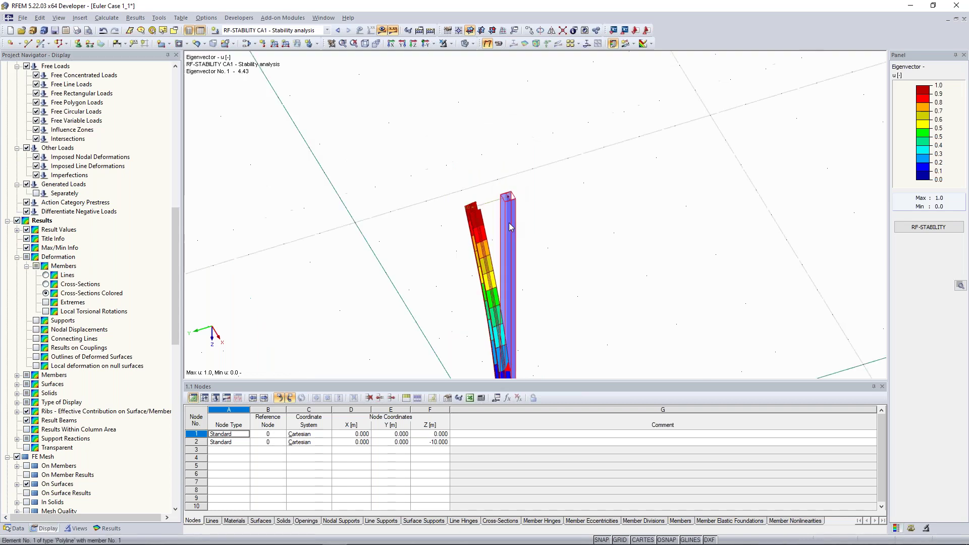
right_click(509, 207)
key(Escape)
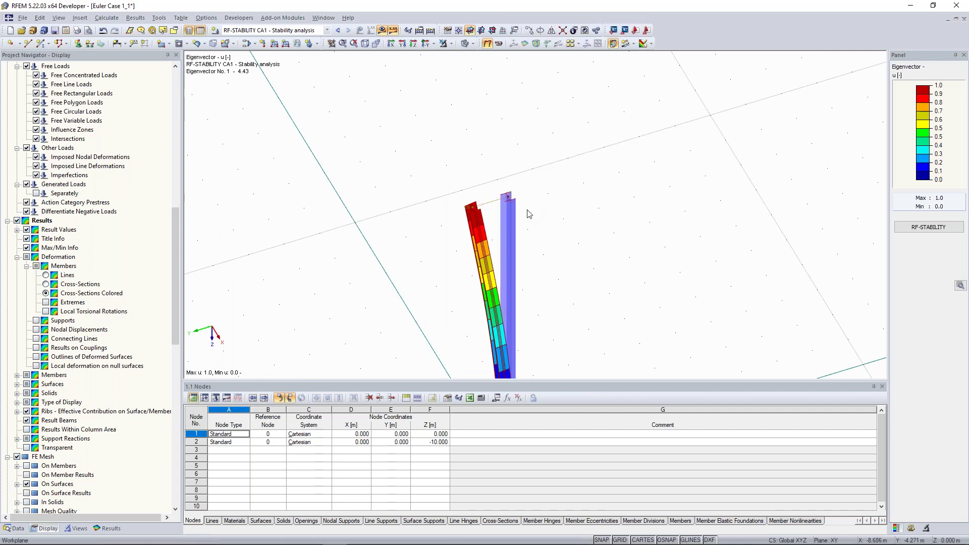
ctrl+middle_drag(589, 182, 545, 154)
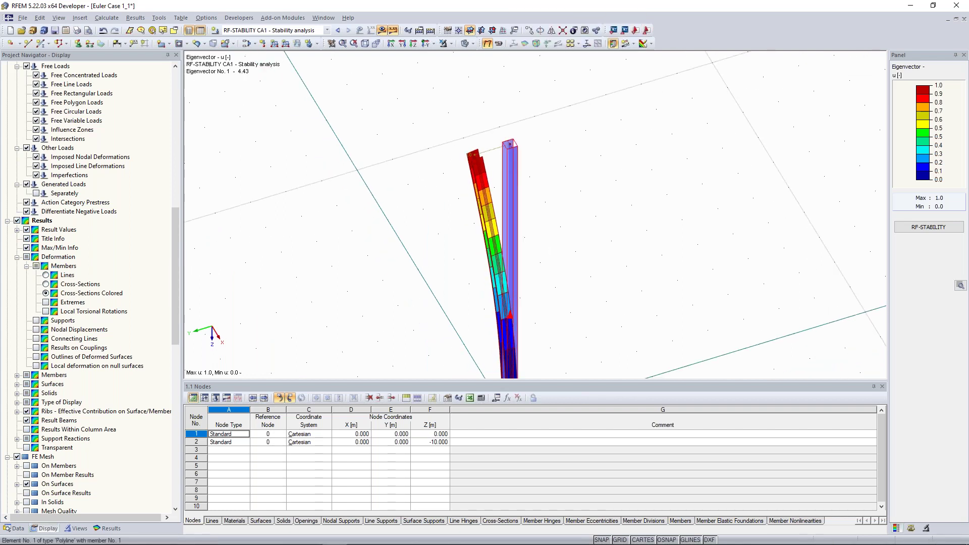
right_click(511, 157)
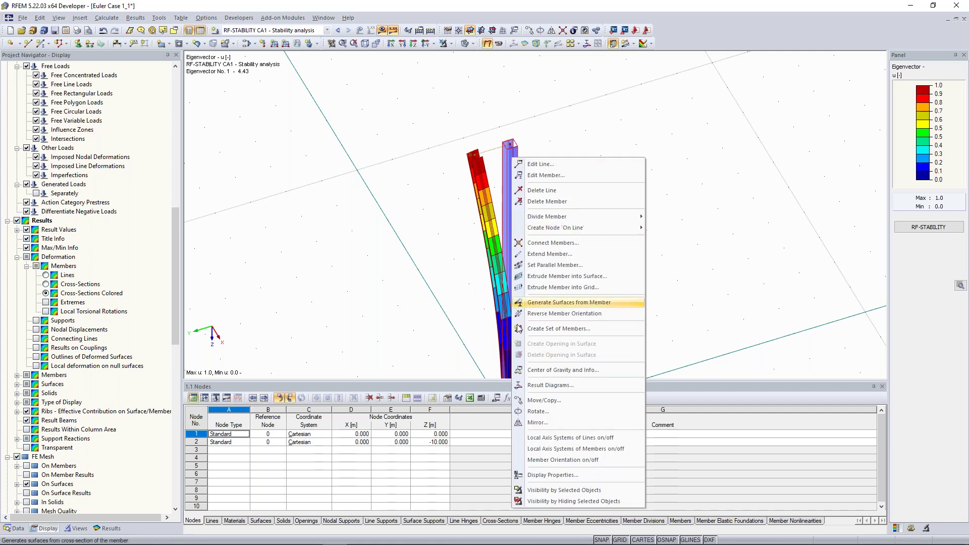
click(565, 448)
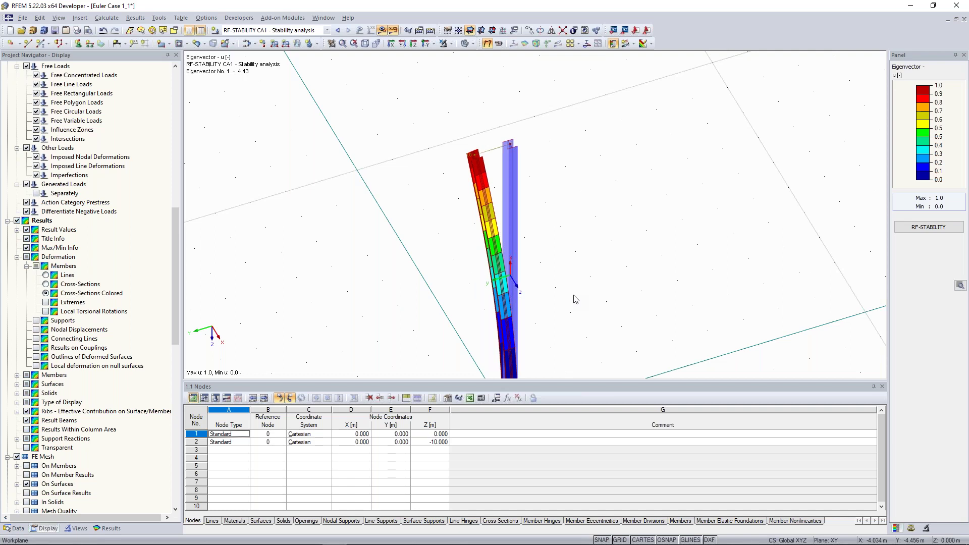
Examine the first eigenvector's buckling direction at the column head relative to the HEB 300 section and its local axes
ctrl+middle_drag(584, 153, 553, 144)
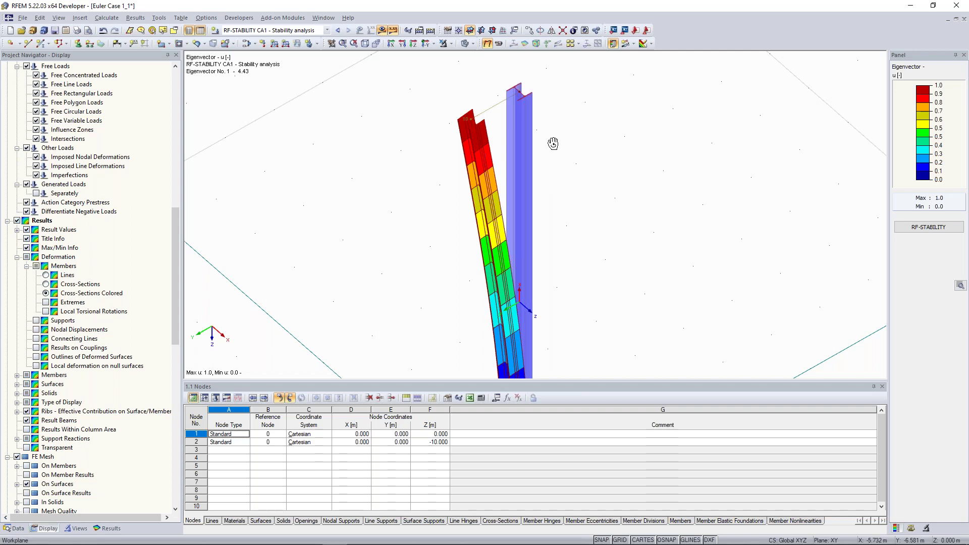
ctrl+middle_drag(553, 143, 549, 159)
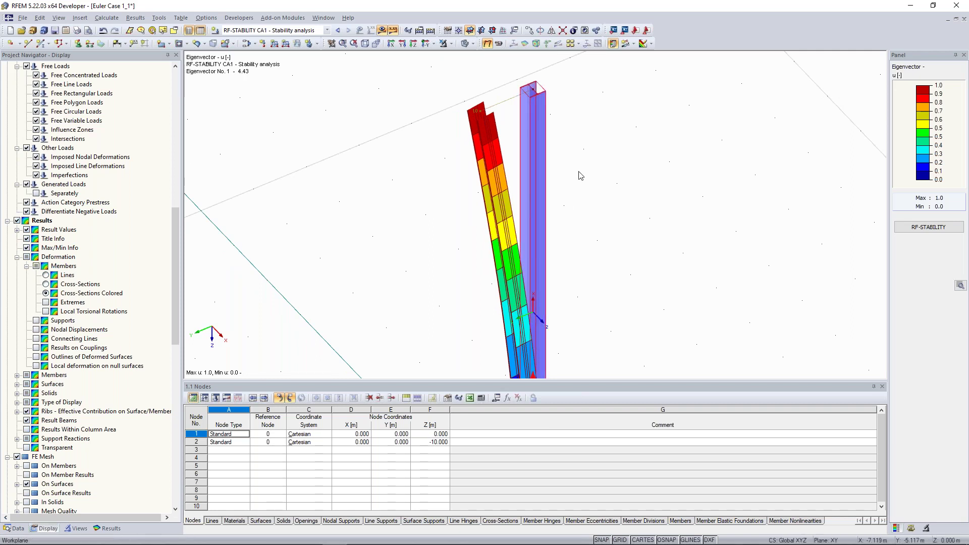
scroll(530, 135, up, 2)
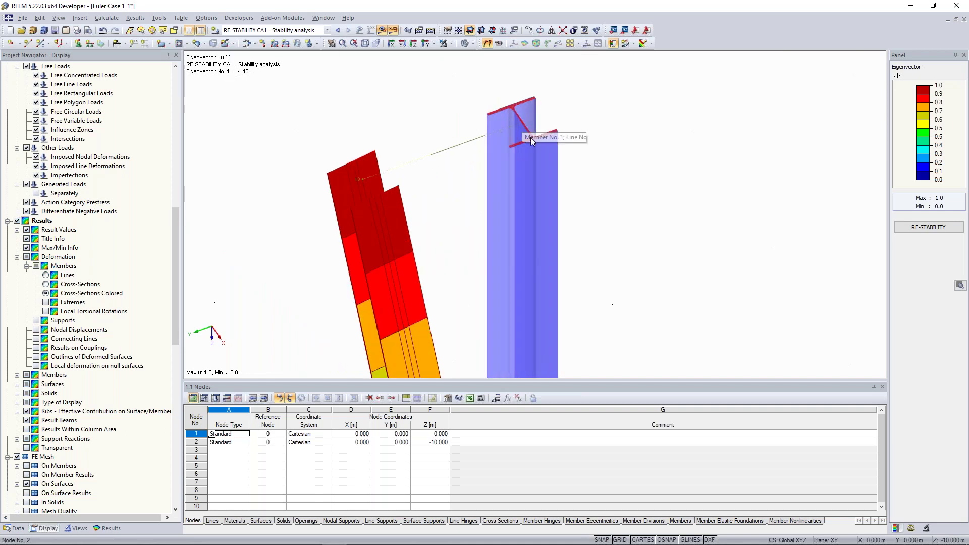
ctrl+middle_drag(435, 69, 434, 74)
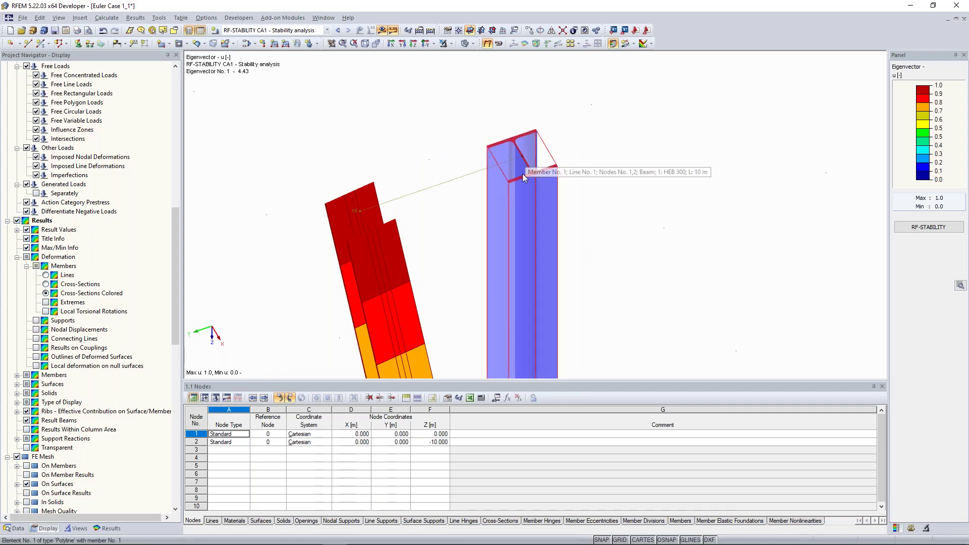
ctrl+middle_drag(369, 237, 362, 240)
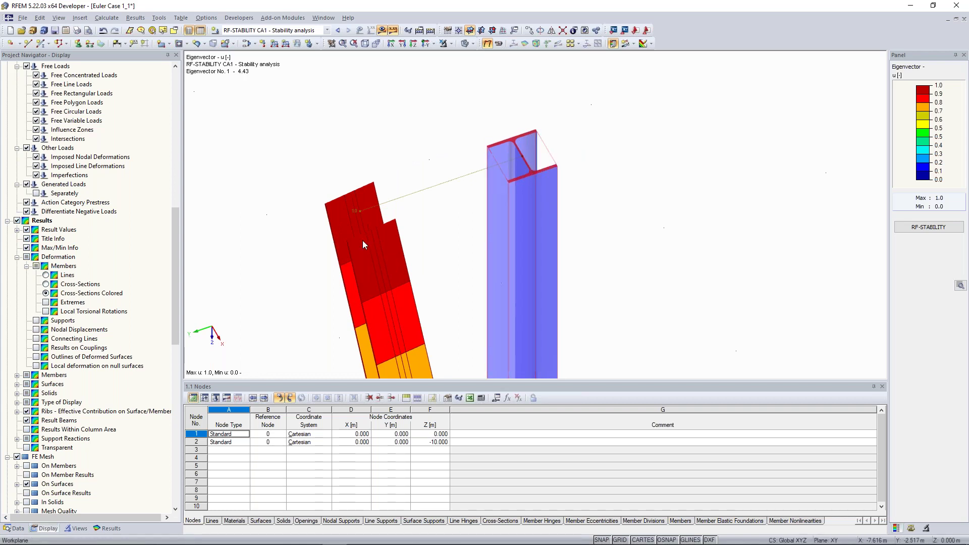
ctrl+middle_drag(456, 214, 453, 218)
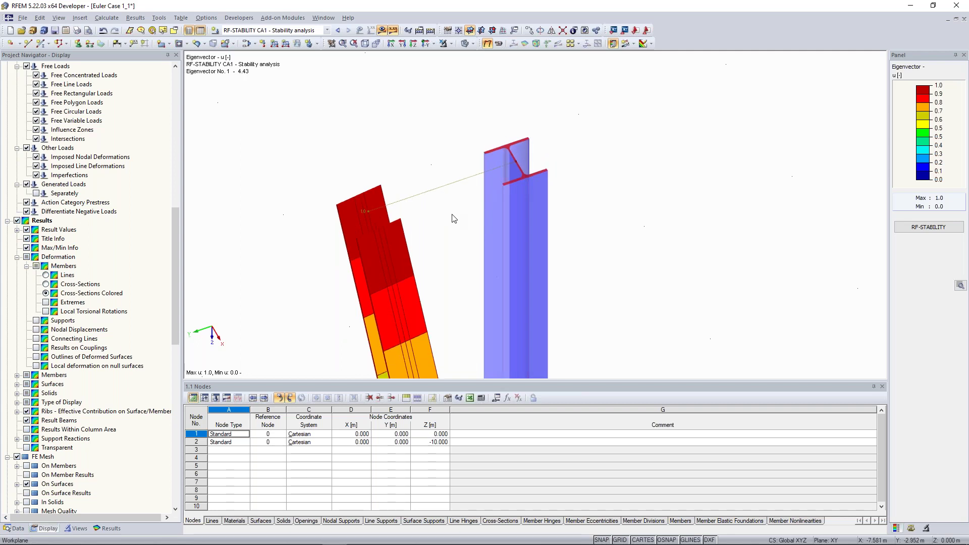
Display eigenvector 2 and examine its buckling direction relative to the column's cross-section and local axes
scroll(453, 218, down, 3)
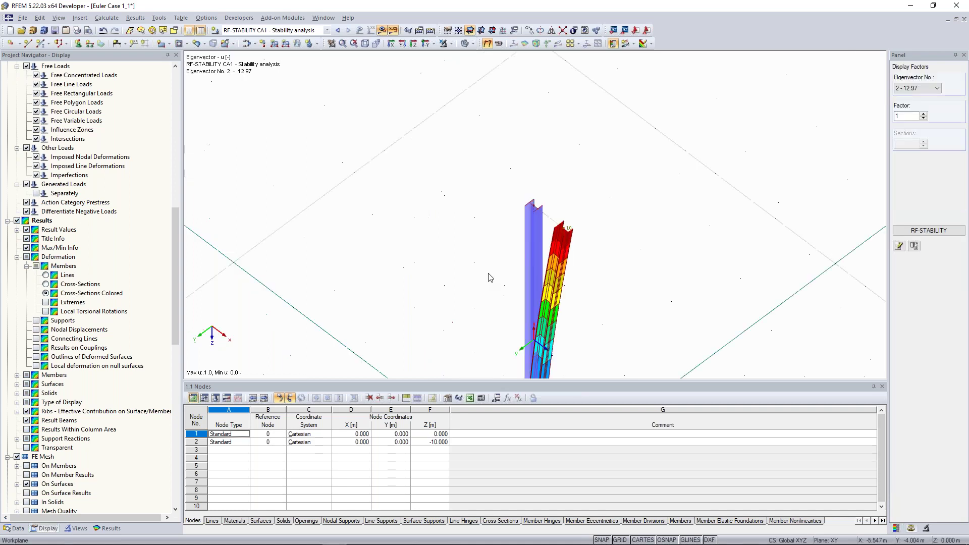
ctrl+middle_drag(487, 278, 588, 243)
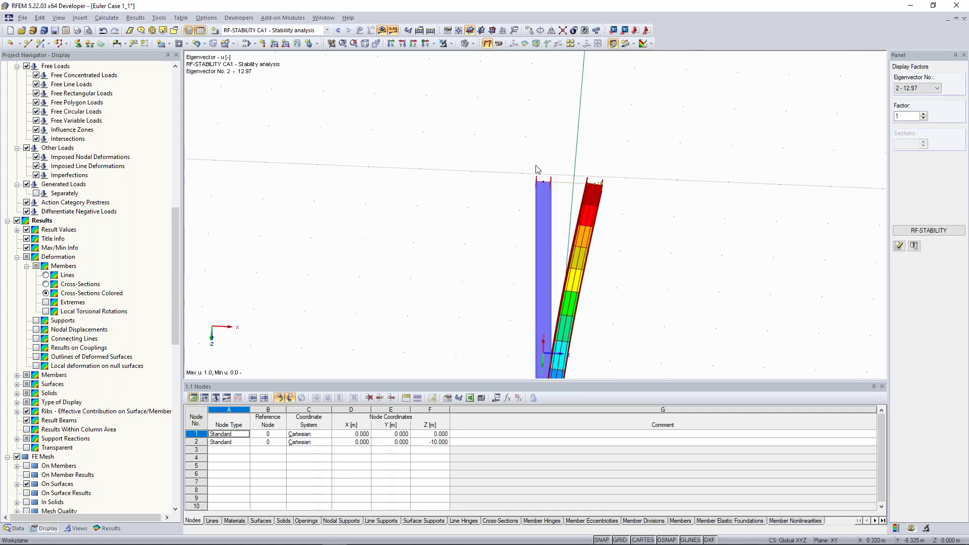
scroll(538, 170, up, 3)
scroll(540, 201, down, 4)
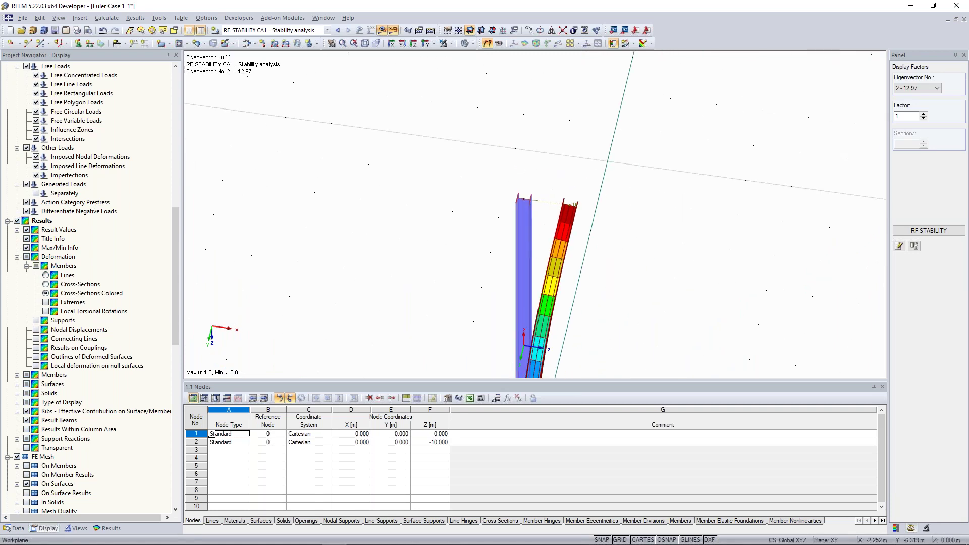
ctrl+middle_drag(475, 262, 446, 264)
scroll(454, 268, up, 2)
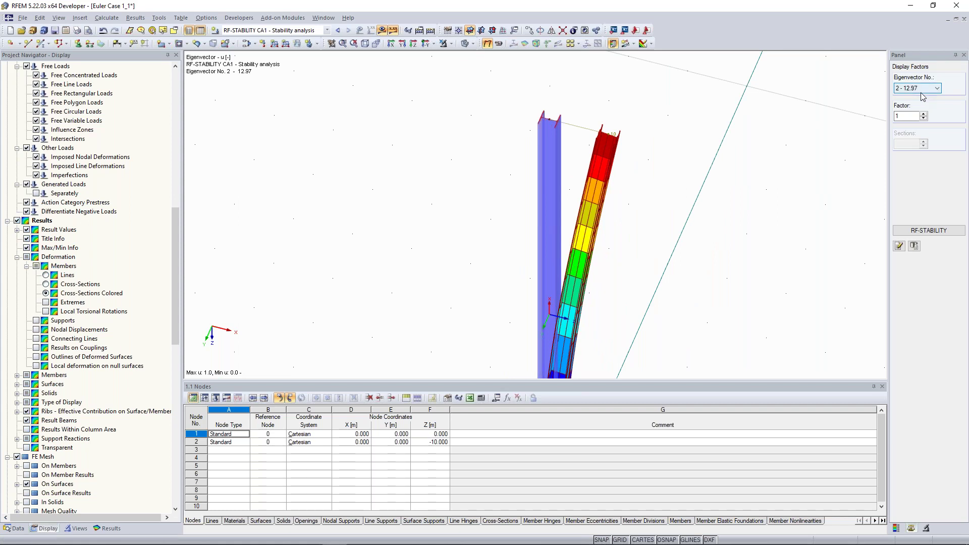
scroll(495, 134, down, 2)
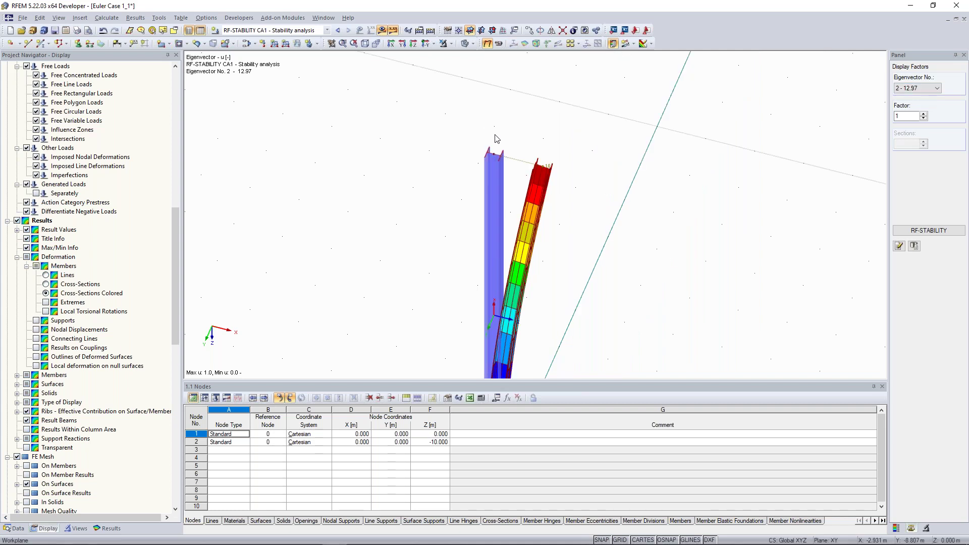
middle_drag(495, 139, 467, 128)
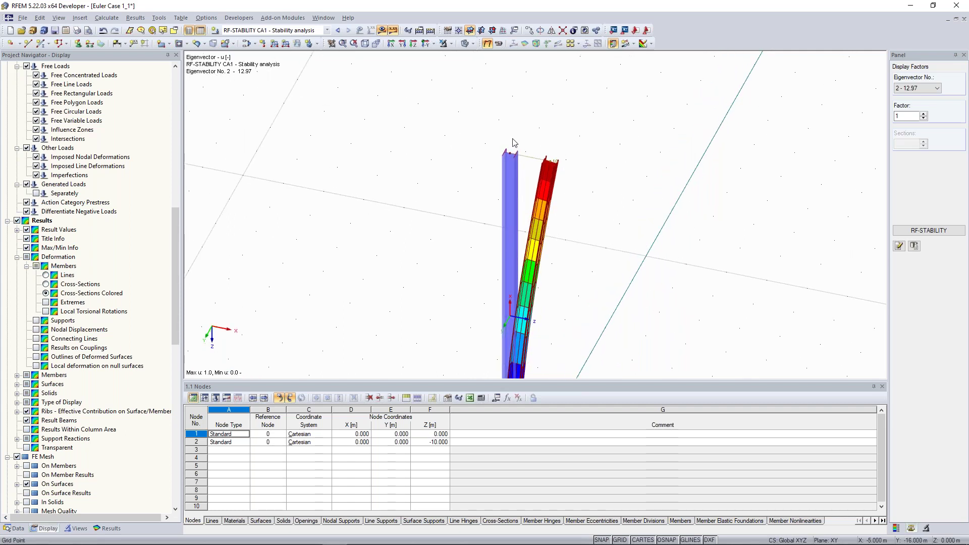
ctrl+middle_drag(479, 175, 548, 151)
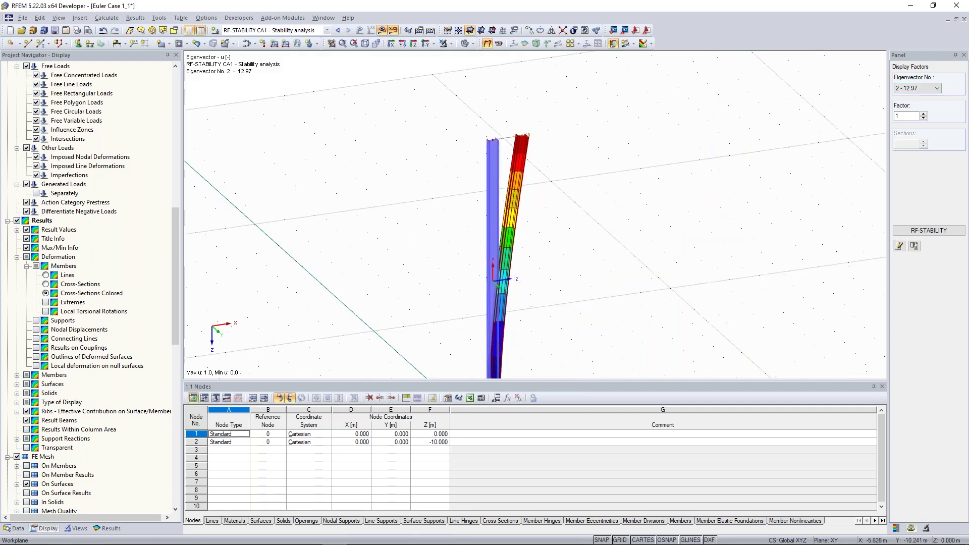
scroll(488, 145, up, 2)
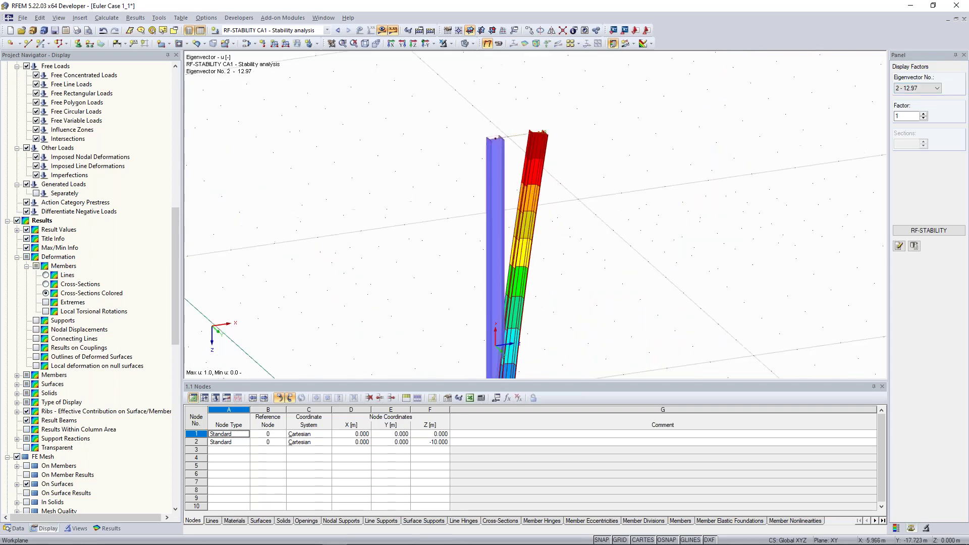
Display eigenvector 3 to examine its buckling shape, and return to eigenvector 1 for comparison
click(934, 88)
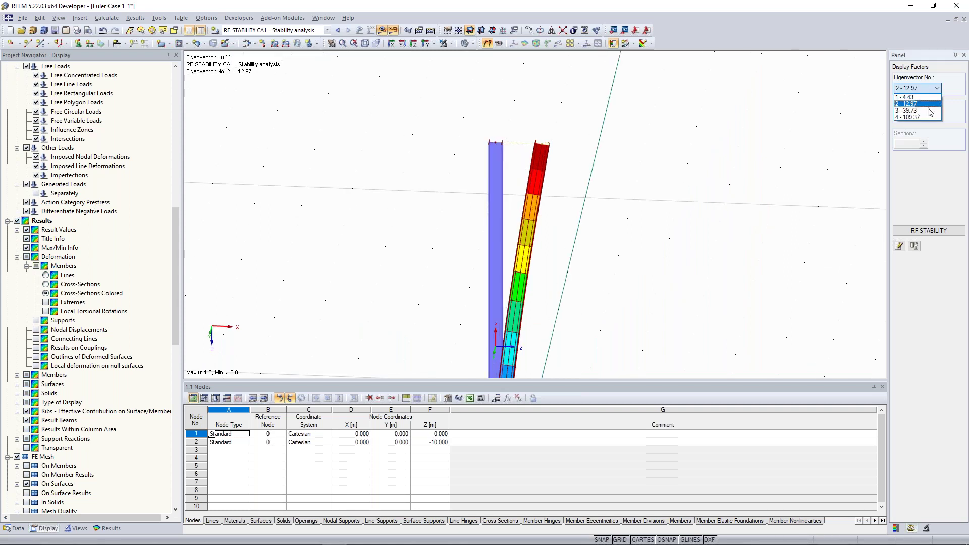
click(930, 111)
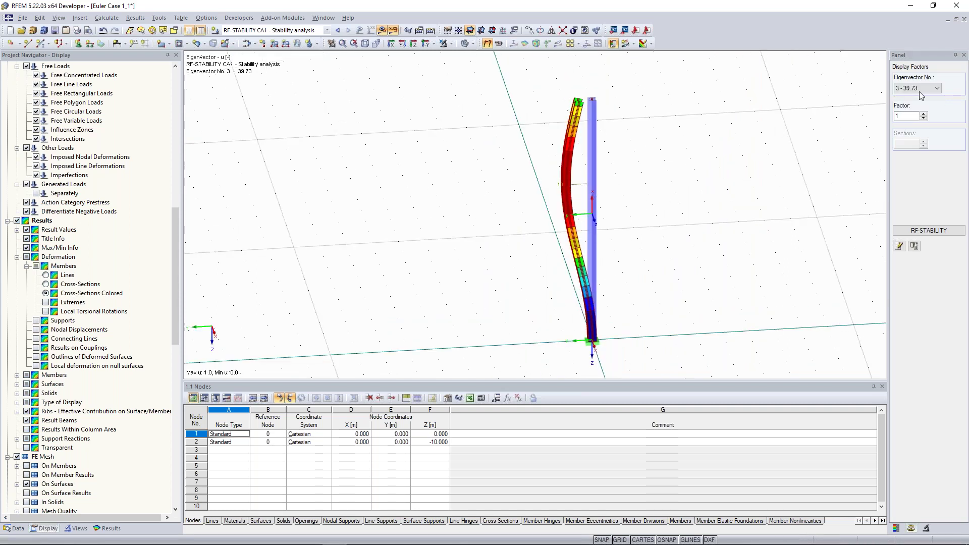
scroll(919, 92, down, 1)
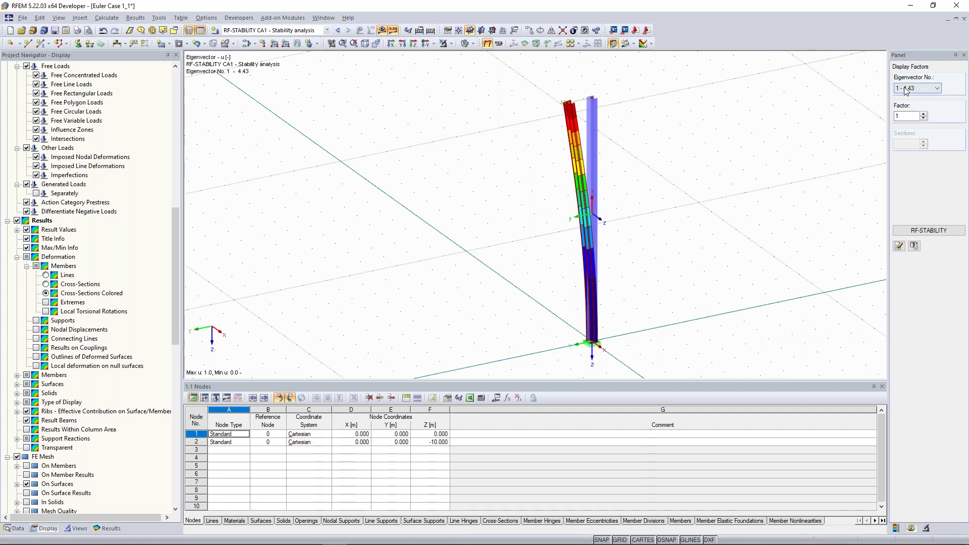
key(Tab)
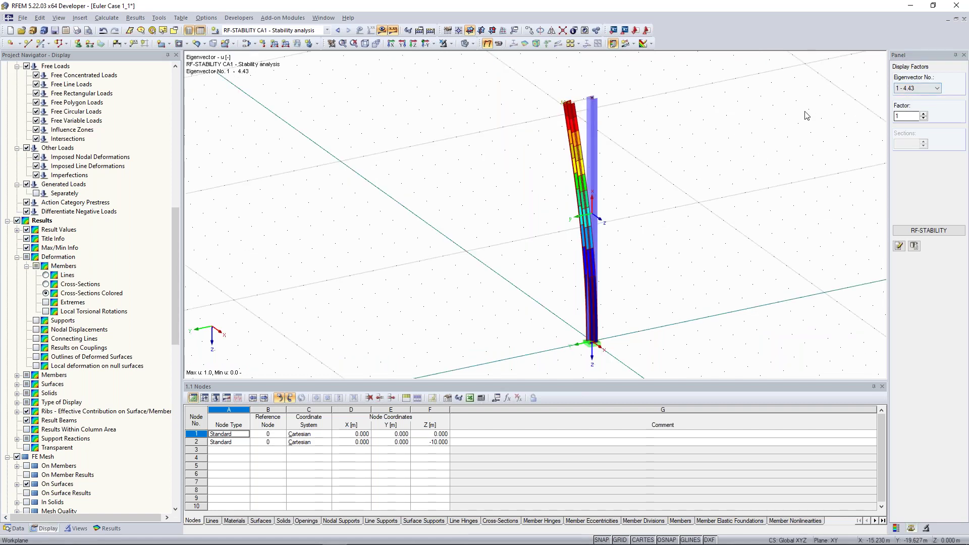
middle_drag(807, 115, 771, 148)
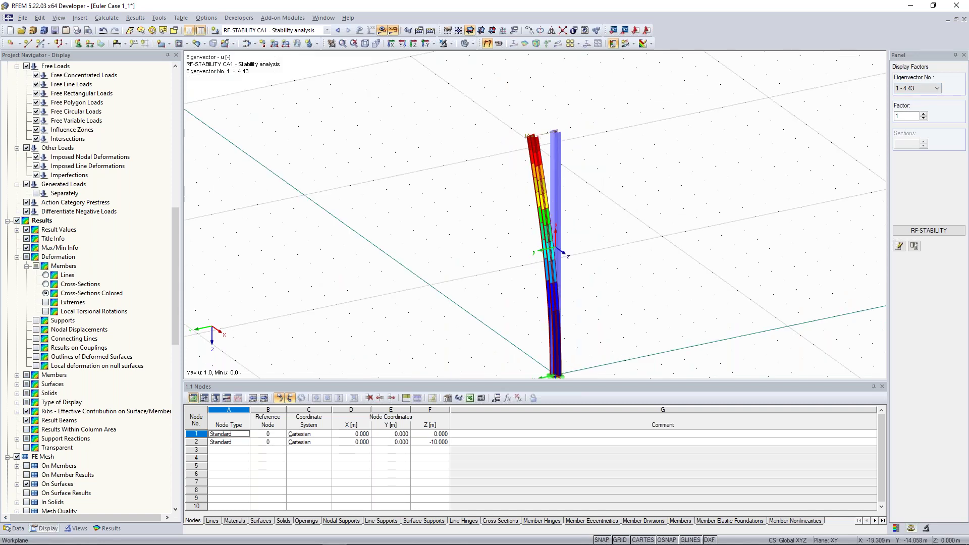
Activate load case LC1 Test Load and confirm second-order analysis (P-Delta) with the Picard method in its calculation parameters
click(340, 31)
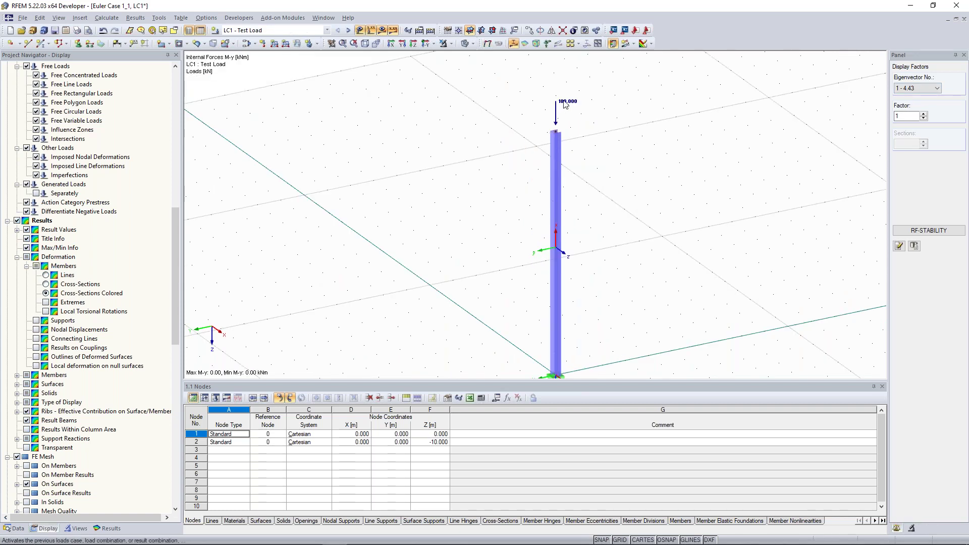
ctrl+middle_drag(655, 165, 699, 163)
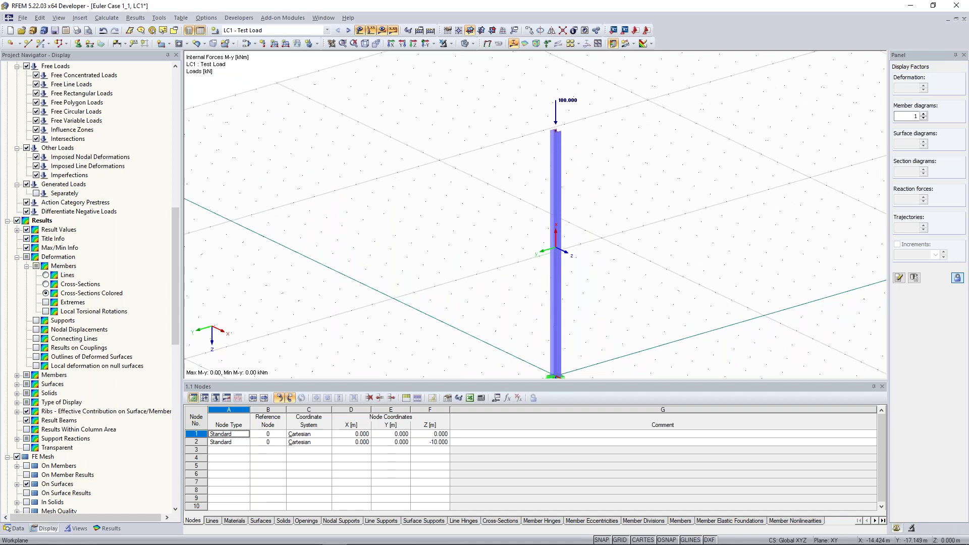
click(256, 44)
click(346, 167)
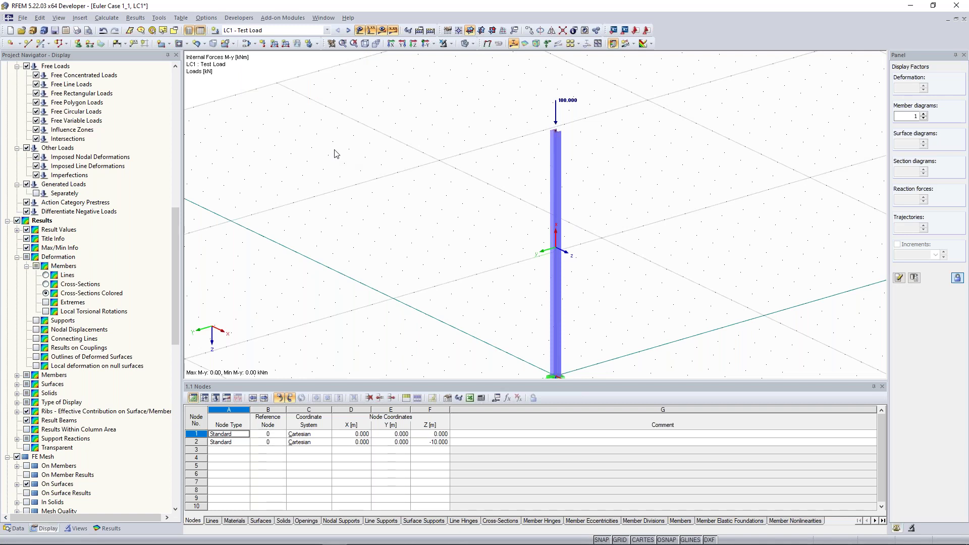
click(215, 31)
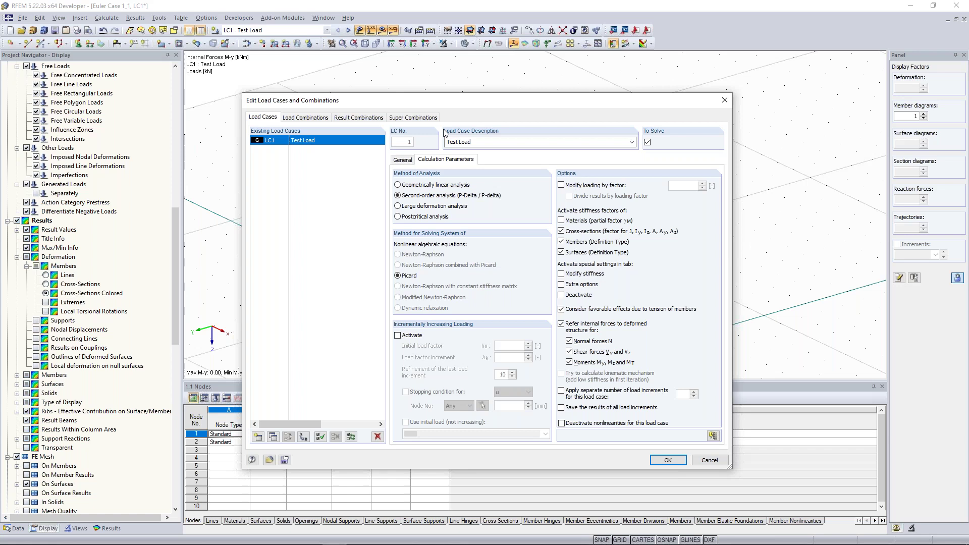
key(Return)
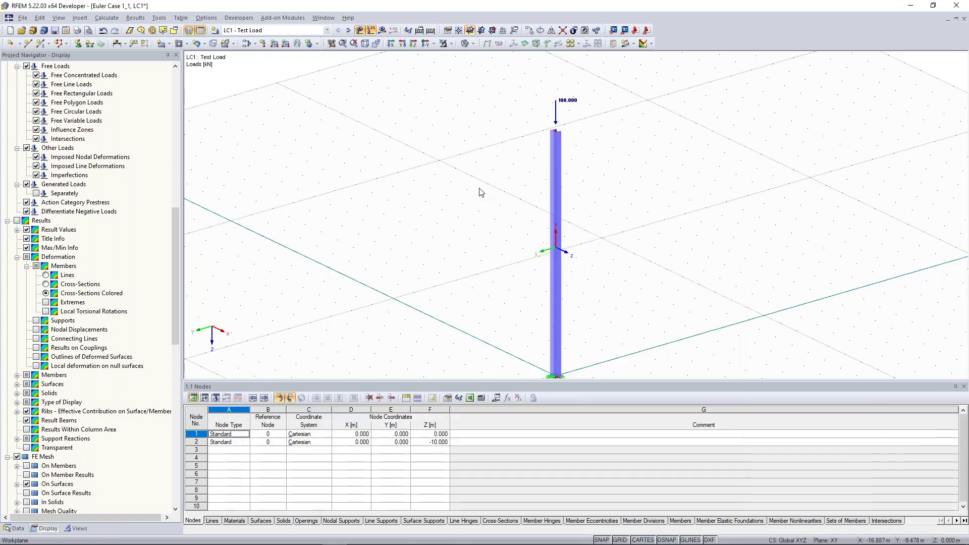
Set the nodal load PZ at the column head to 444 kN and calculate LC1, examining the calculation messages
scroll(564, 108, down, 1)
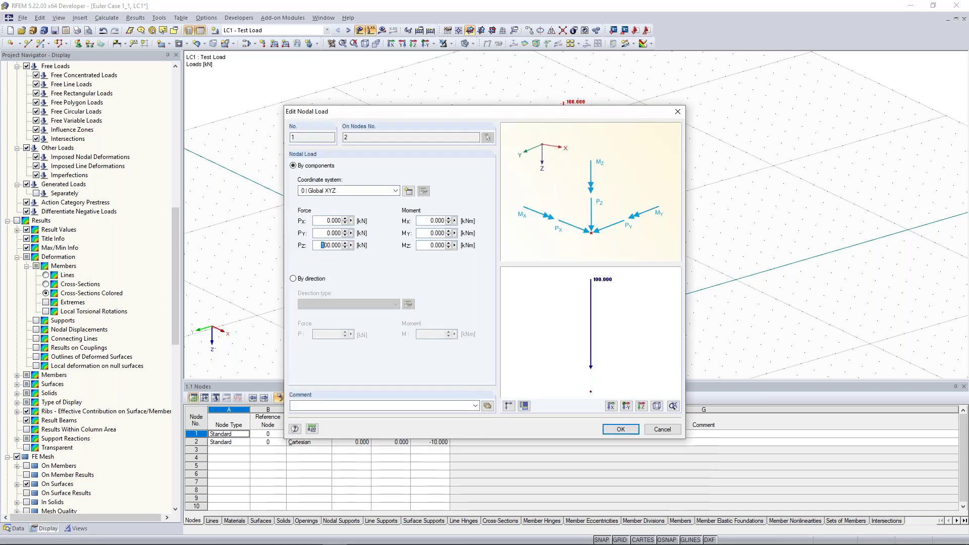
text(444)
drag(531, 115, 306, 93)
click(518, 188)
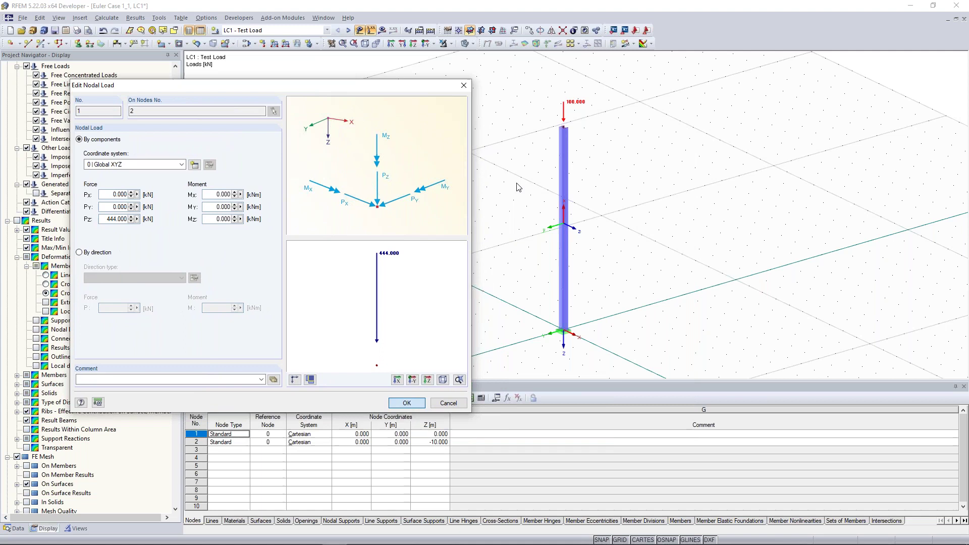
key(Return)
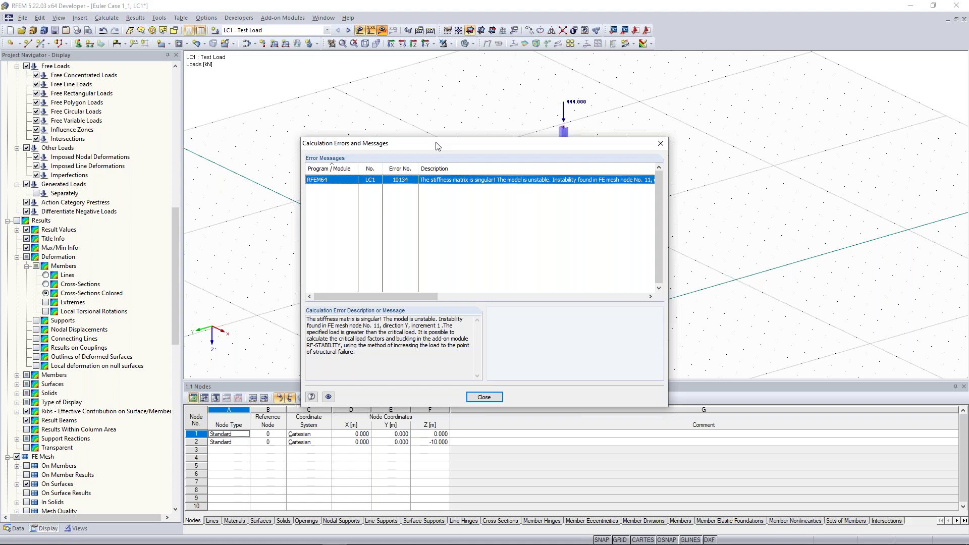
drag(436, 146, 266, 93)
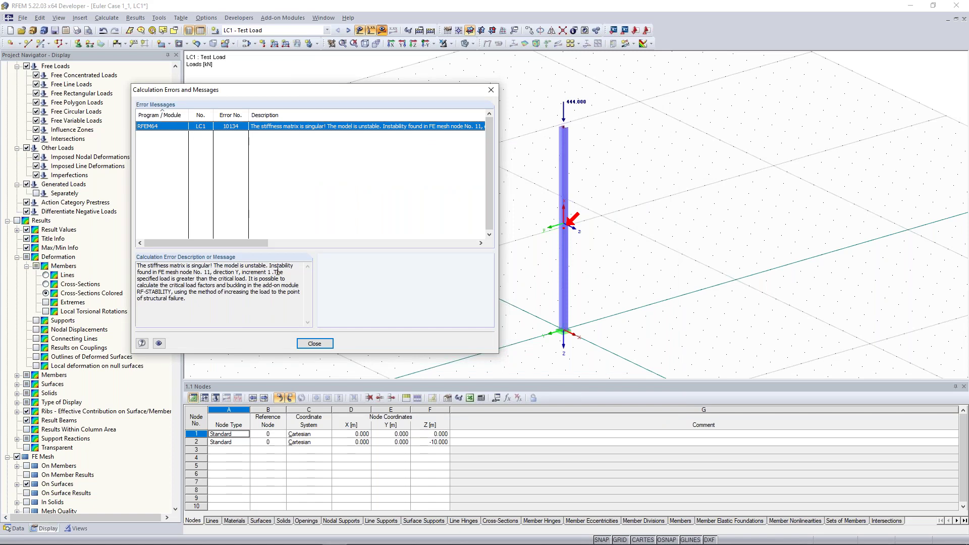
Close the calculation error message, set the column's top nodal load PZ to 443 kN, and calculate load case LC1
drag(248, 279, 265, 302)
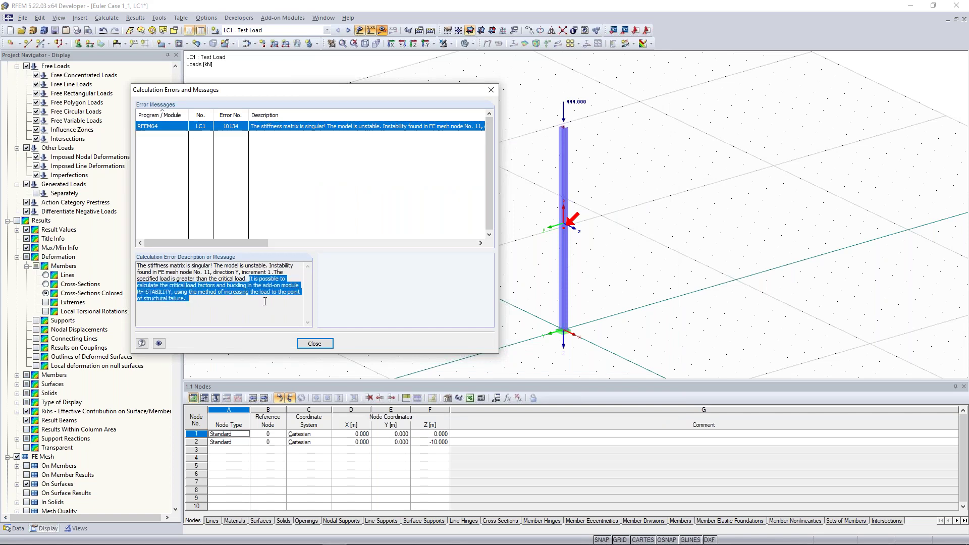
click(313, 344)
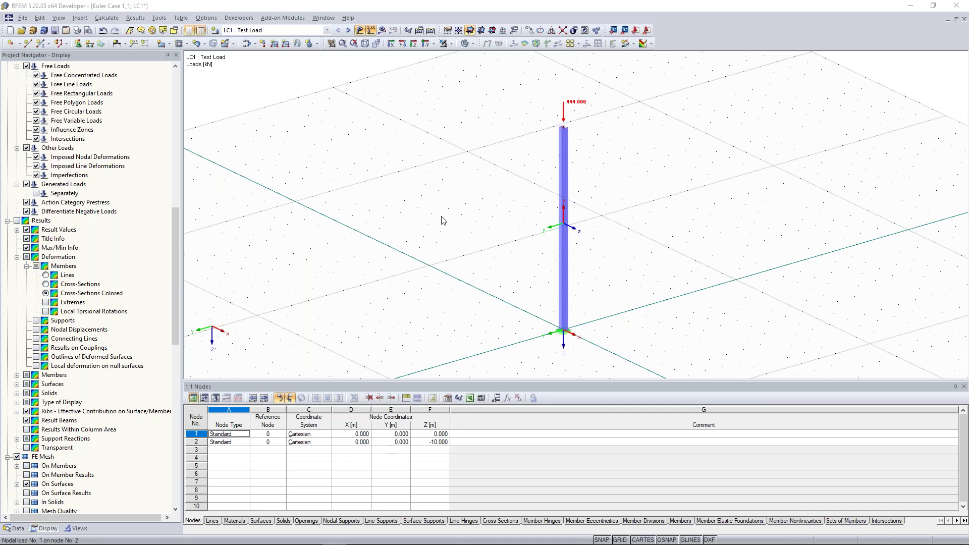
click(327, 246)
text(3)
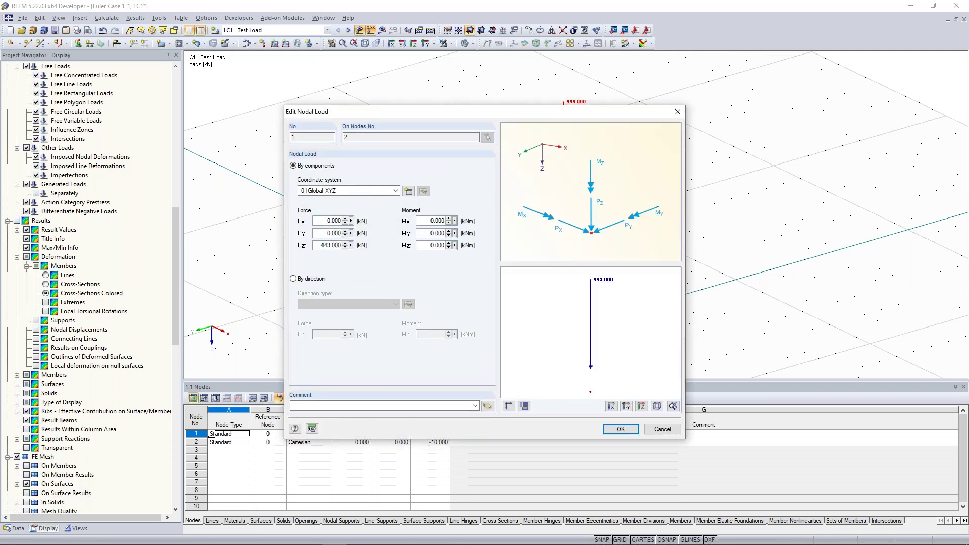
click(615, 429)
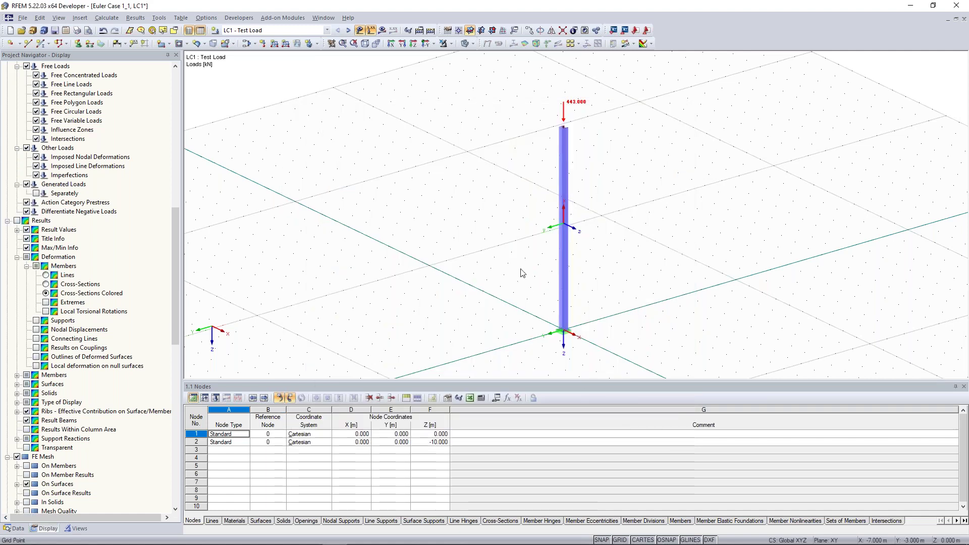
click(382, 32)
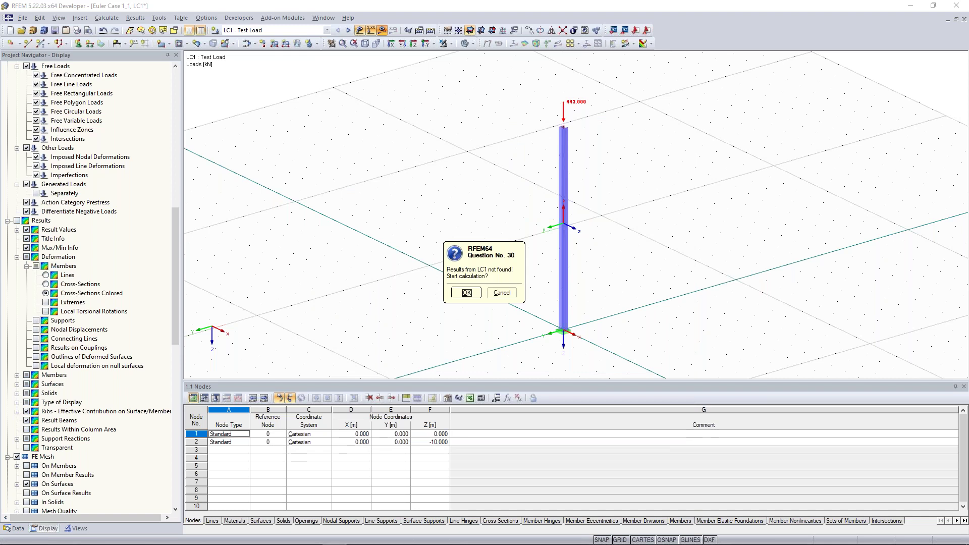
key(Return)
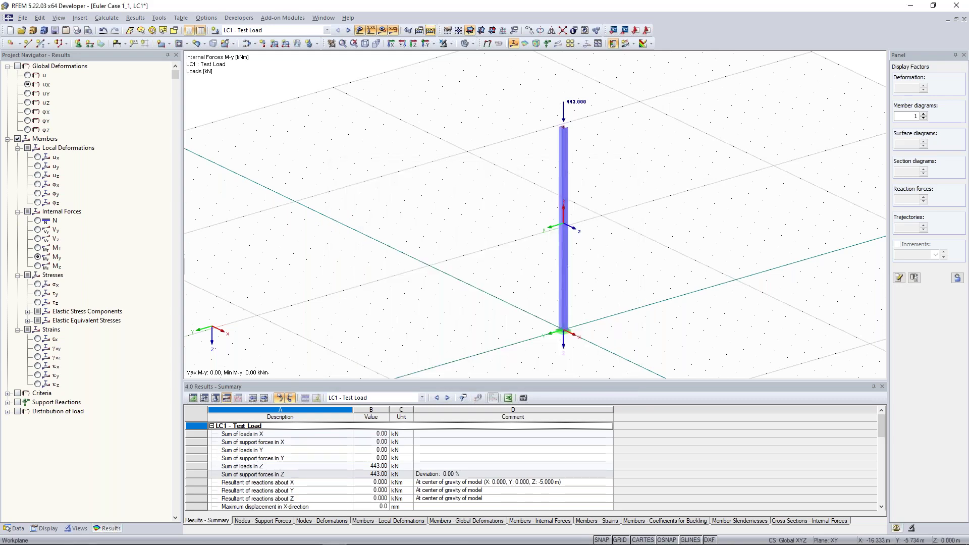
Examine the critical load factors and the first eigenvector shape of the column in the RF-STABILITY CA1 results
click(348, 31)
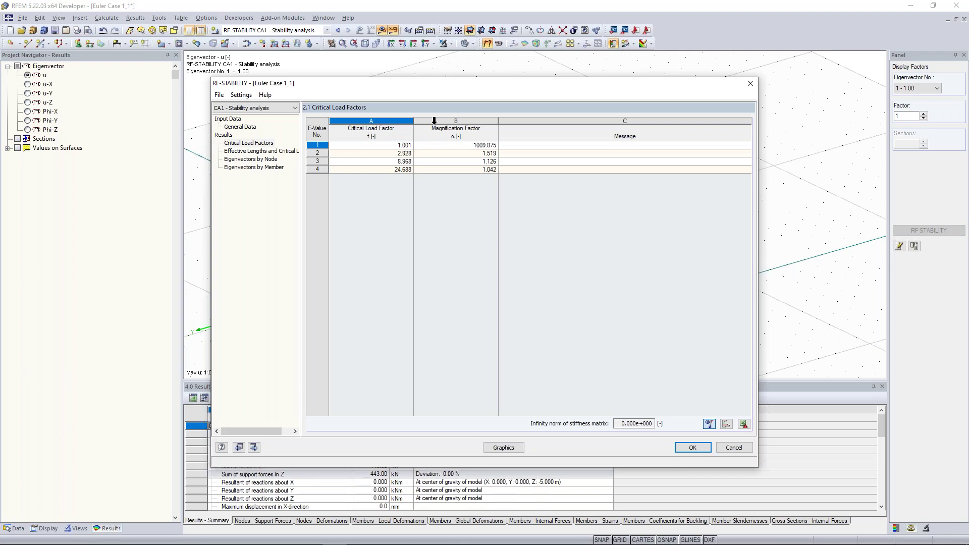
drag(446, 96, 432, 188)
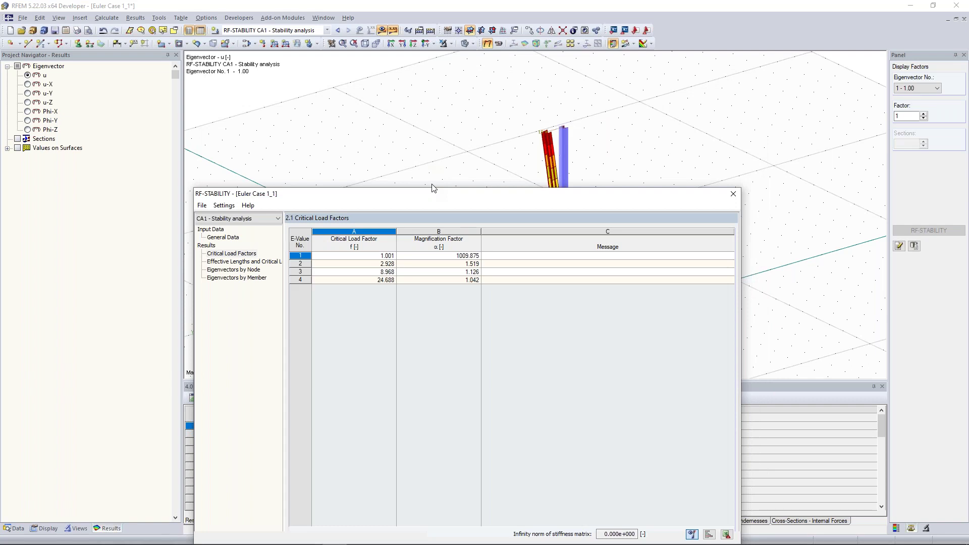
drag(433, 192, 432, 105)
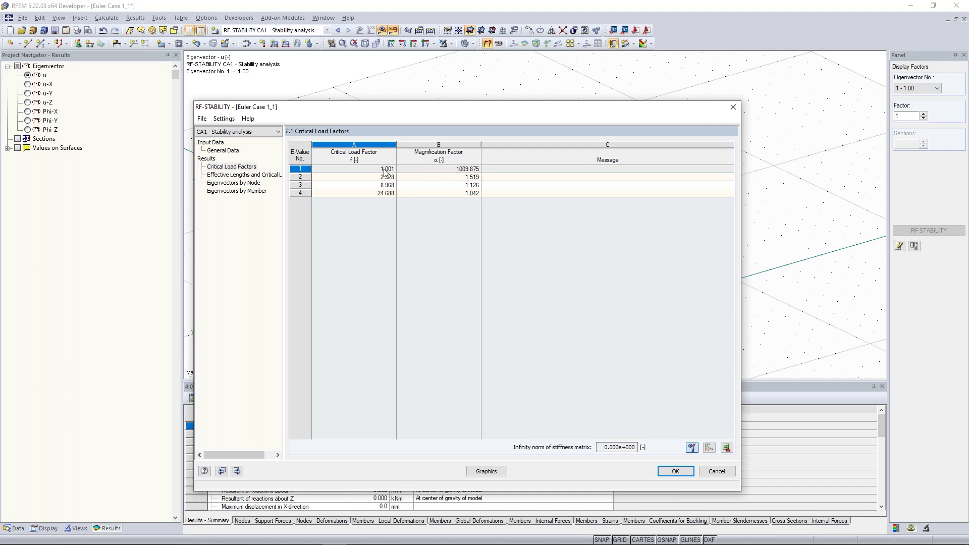
drag(444, 107, 447, 80)
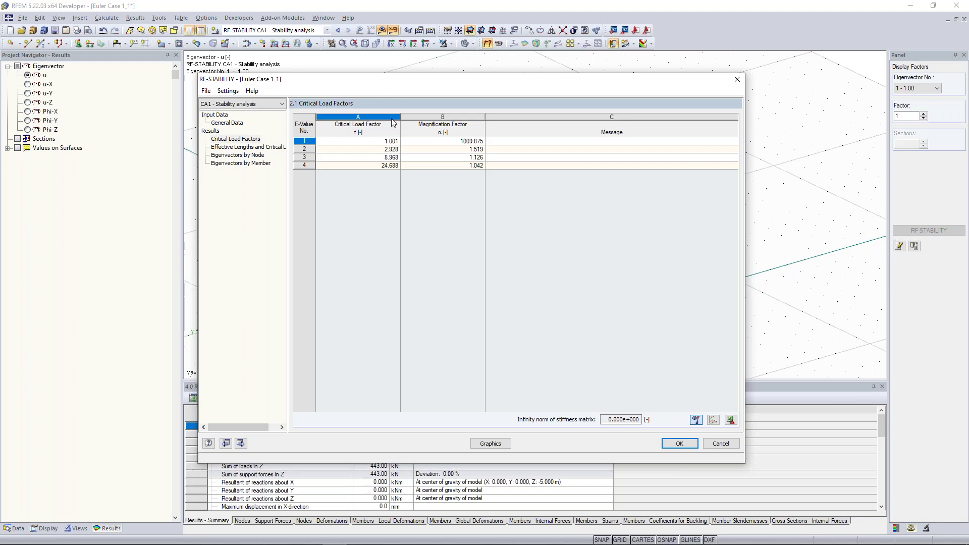
click(737, 79)
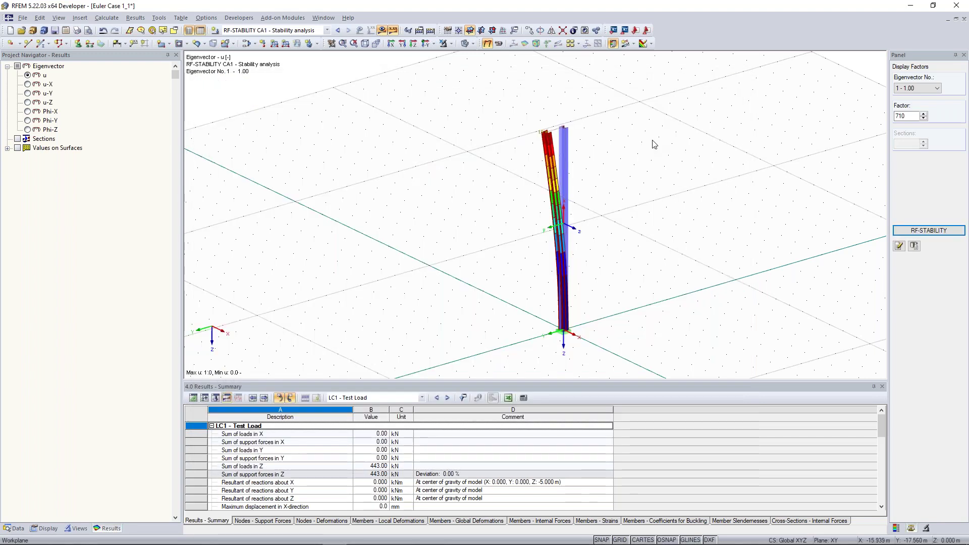
scroll(645, 148, down, 1)
middle_drag(670, 158, 619, 156)
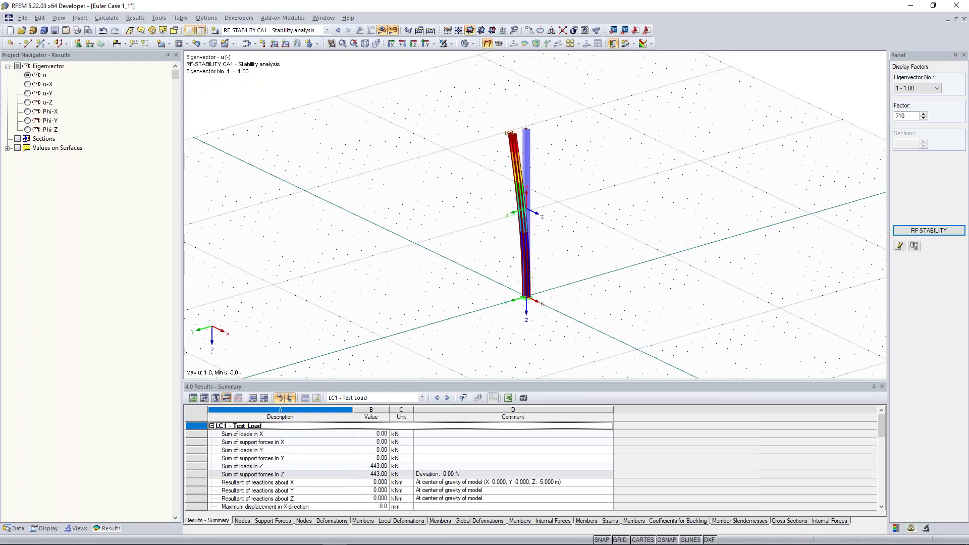
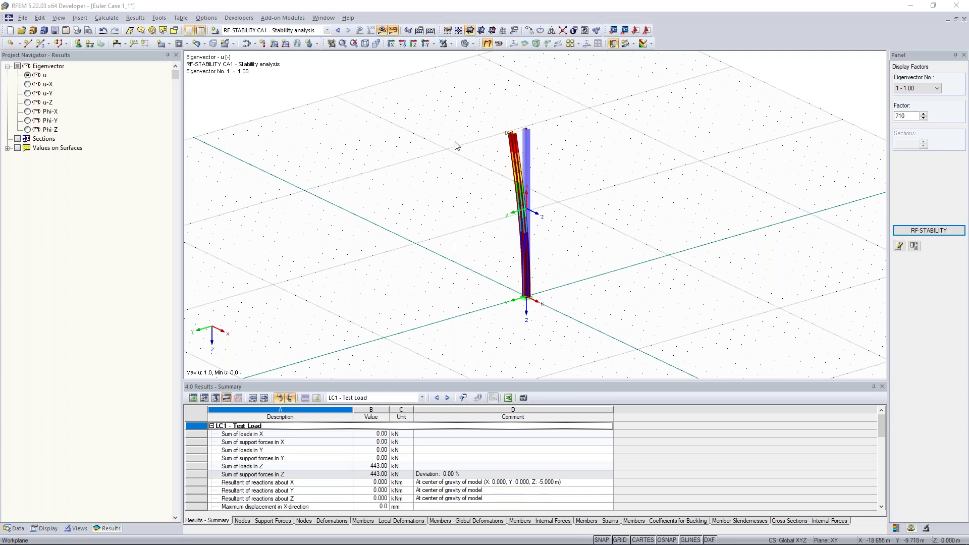
ctrl+middle_drag(414, 166, 459, 185)
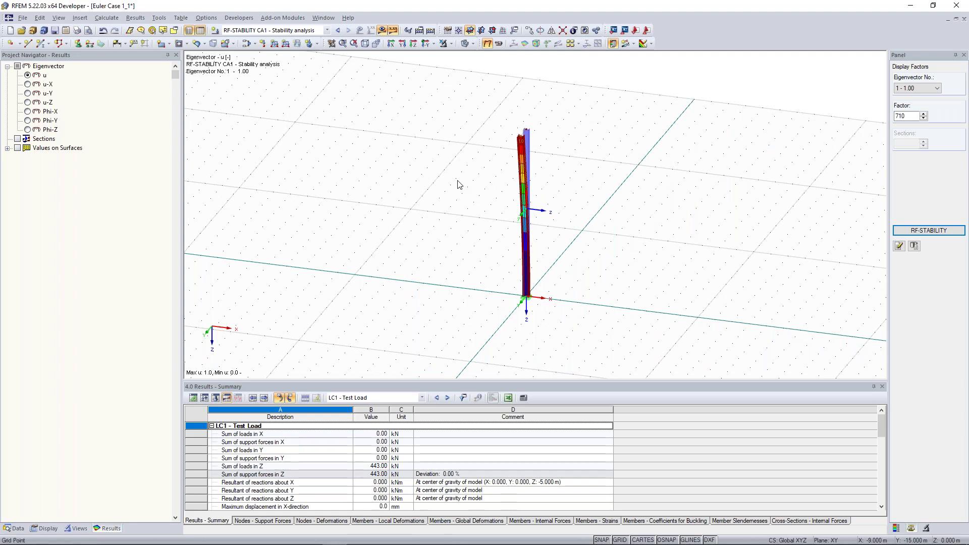
Switch to the PowerPoint slide show to view the frame stability example, and return to RFEM
mouse_move(275, 541)
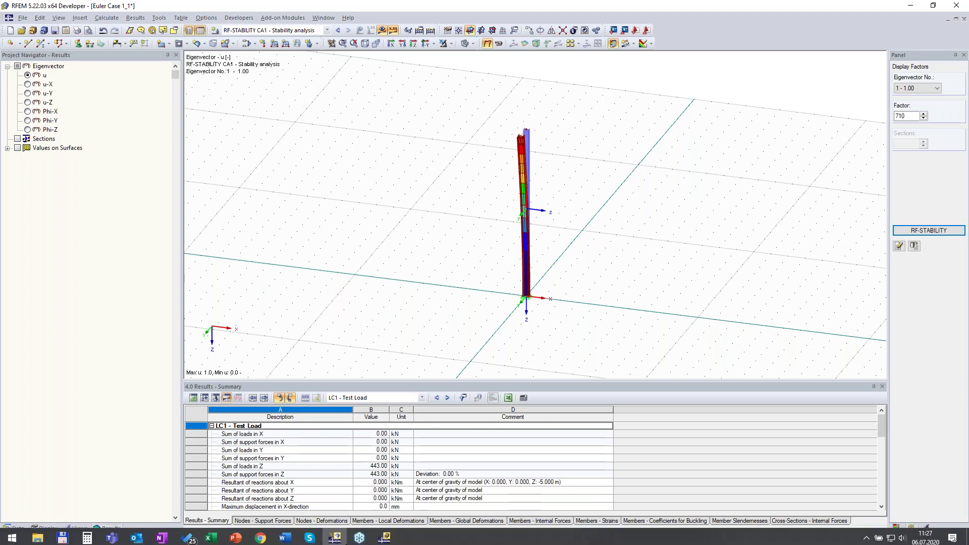
mouse_move(235, 540)
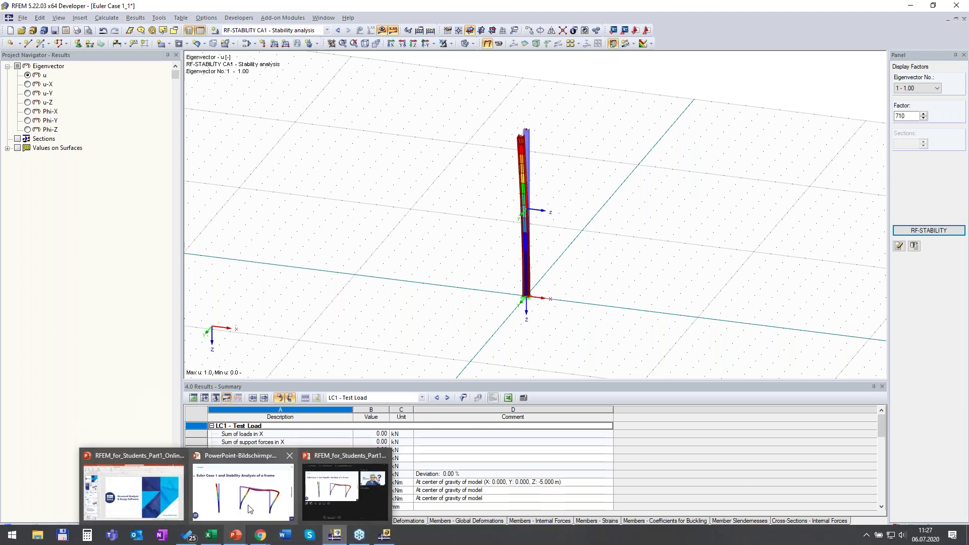
click(248, 509)
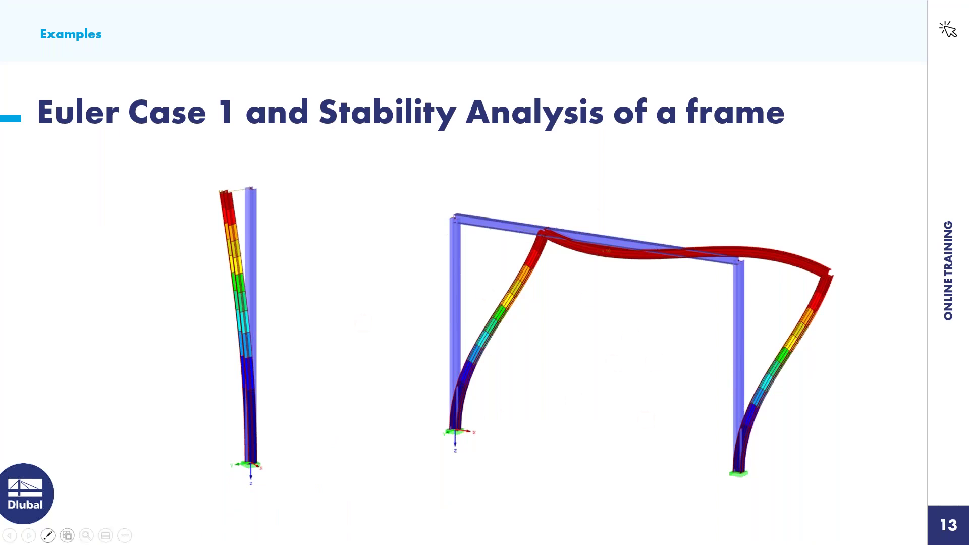
key(alt+Tab)
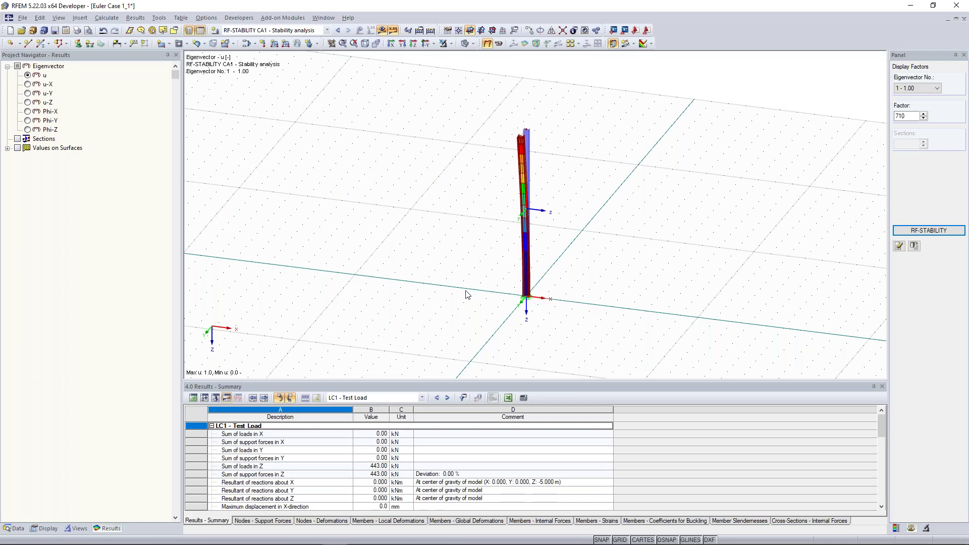
Hide the stability results and copy the column with its nodal support once, displaced 10 m in the X direction
ctrl+middle_drag(613, 198, 597, 206)
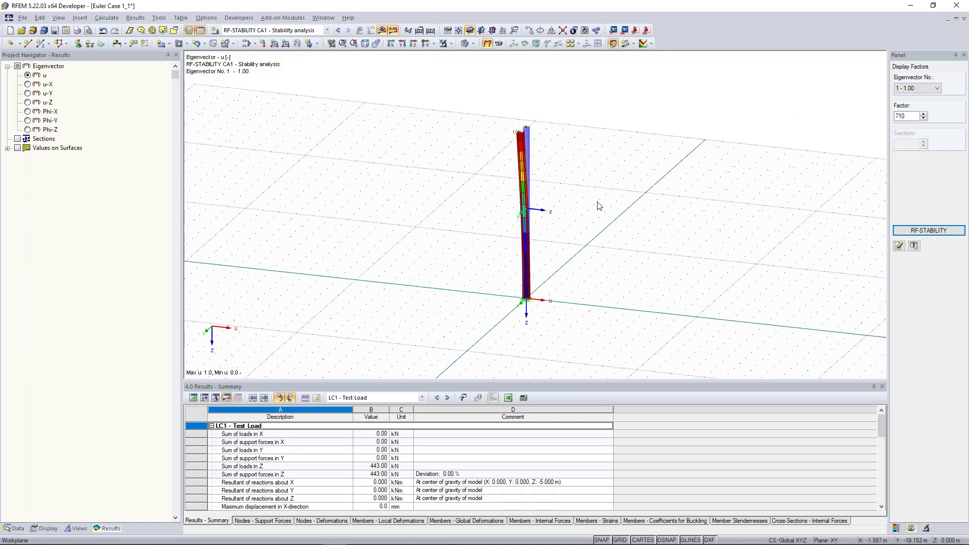
click(393, 31)
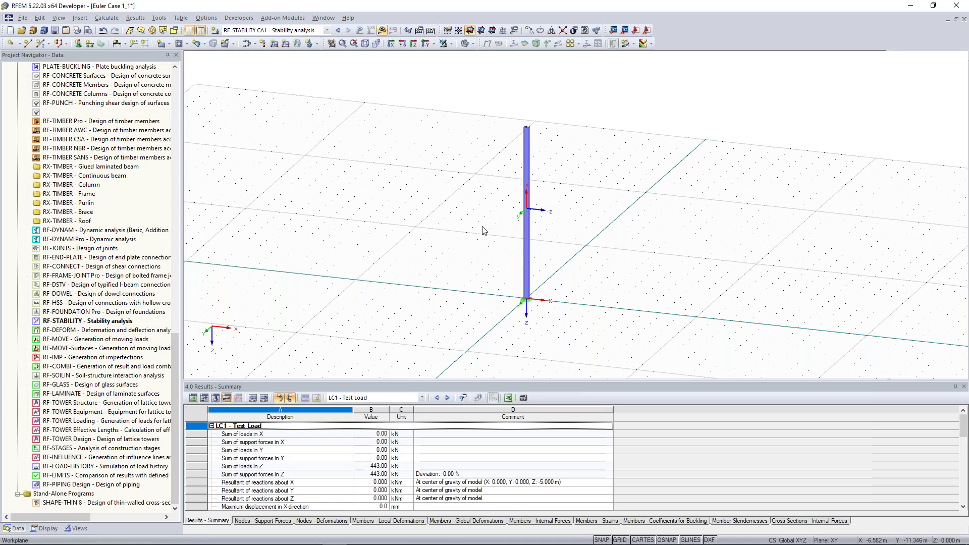
ctrl+middle_drag(579, 229, 610, 220)
drag(456, 69, 568, 316)
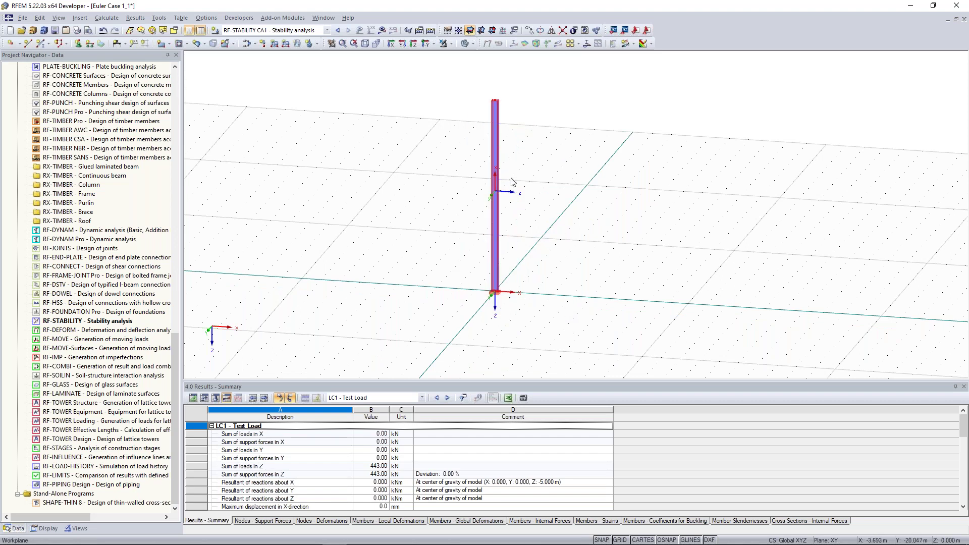
right_click(493, 151)
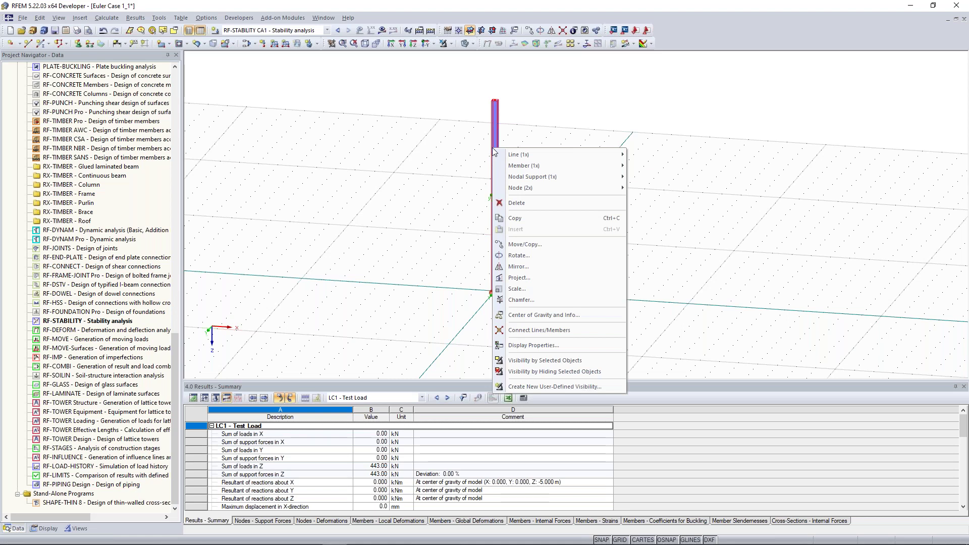
click(543, 246)
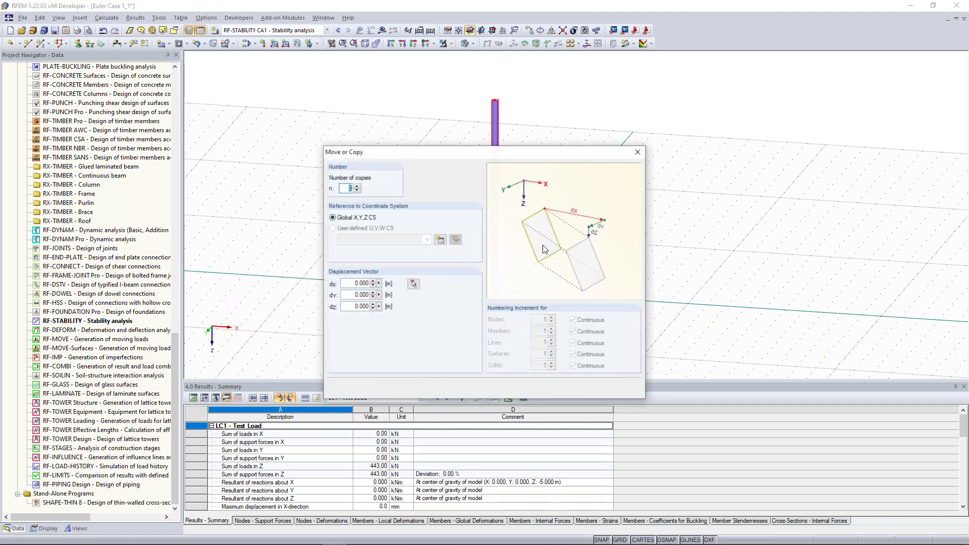
click(358, 185)
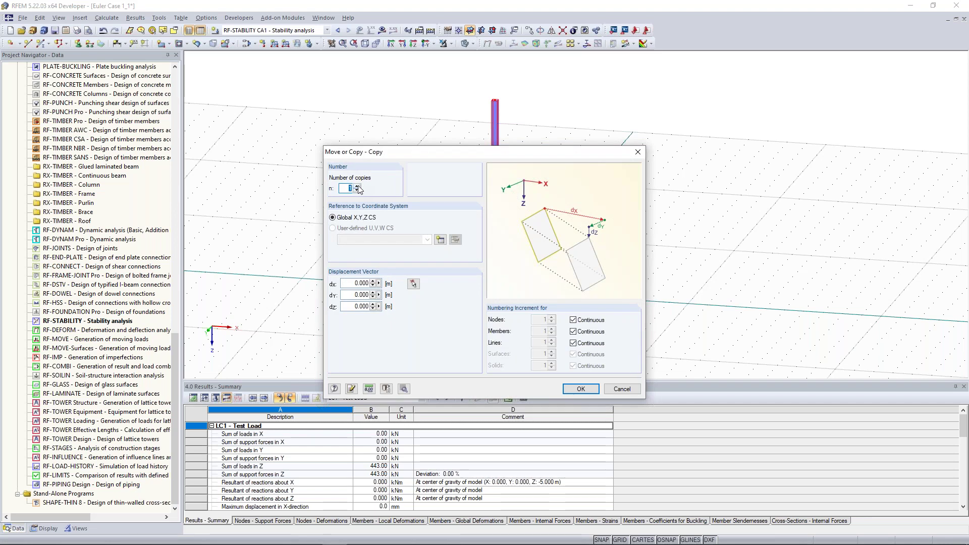
double_click(360, 283)
text(10)
click(583, 392)
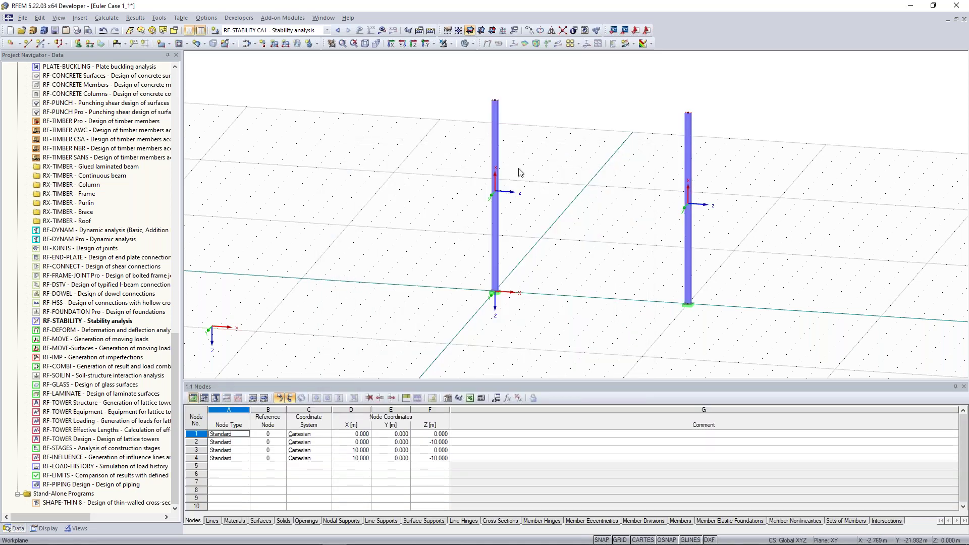
right_click(495, 143)
click(556, 432)
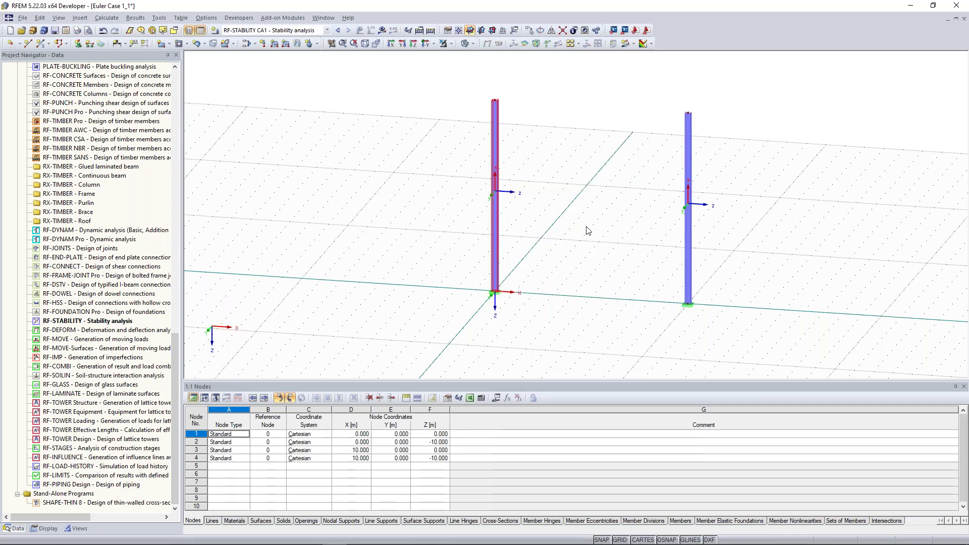
ctrl+middle_drag(588, 230, 612, 208)
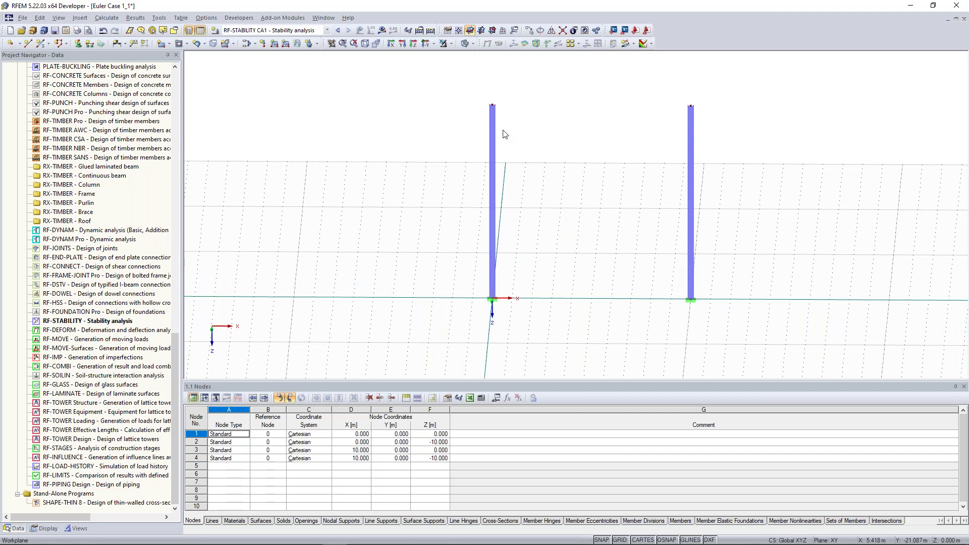
middle_drag(504, 132, 493, 141)
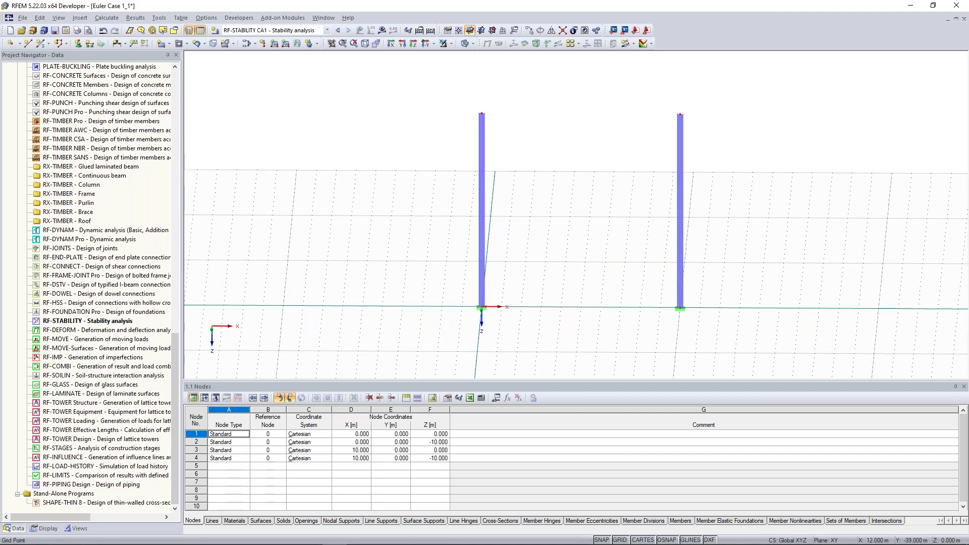
drag(444, 91, 737, 131)
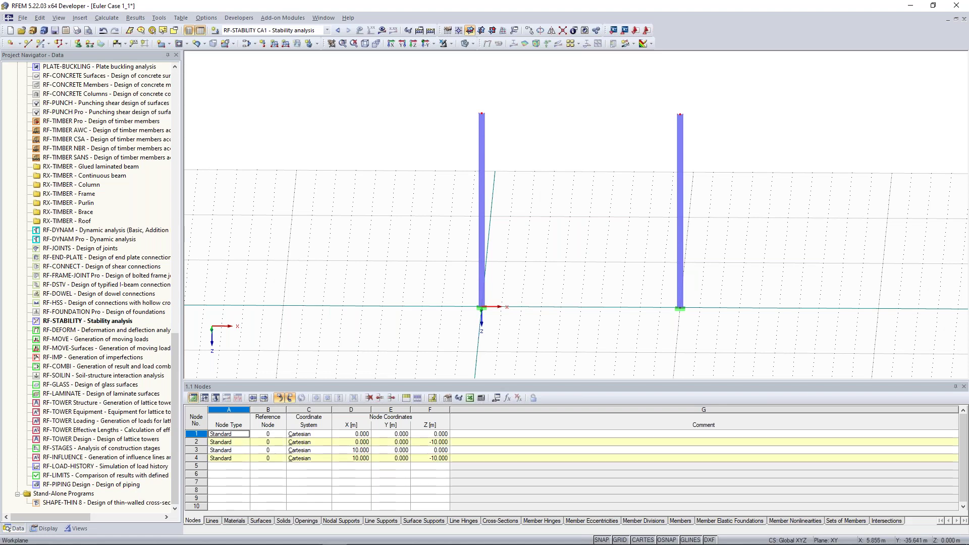
click(614, 147)
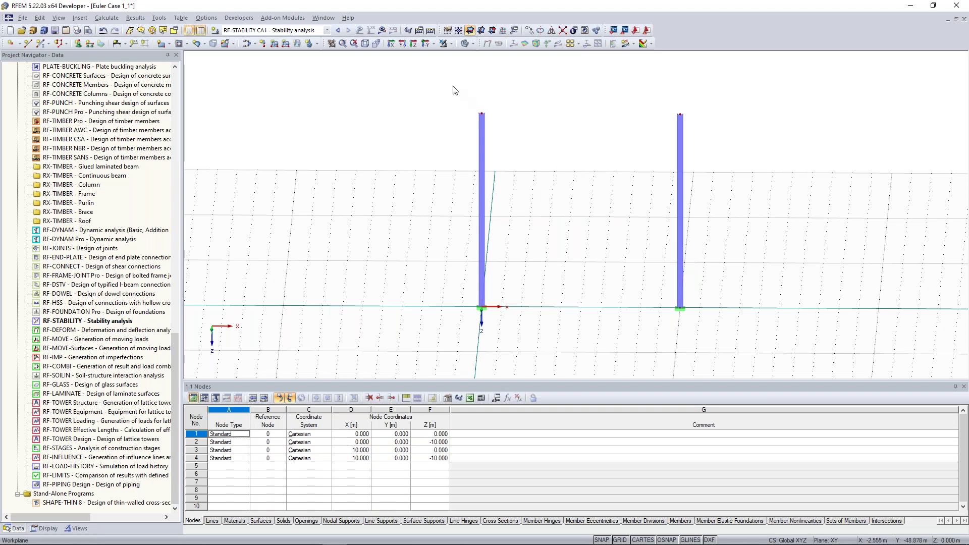
ctrl+middle_drag(545, 172, 528, 149)
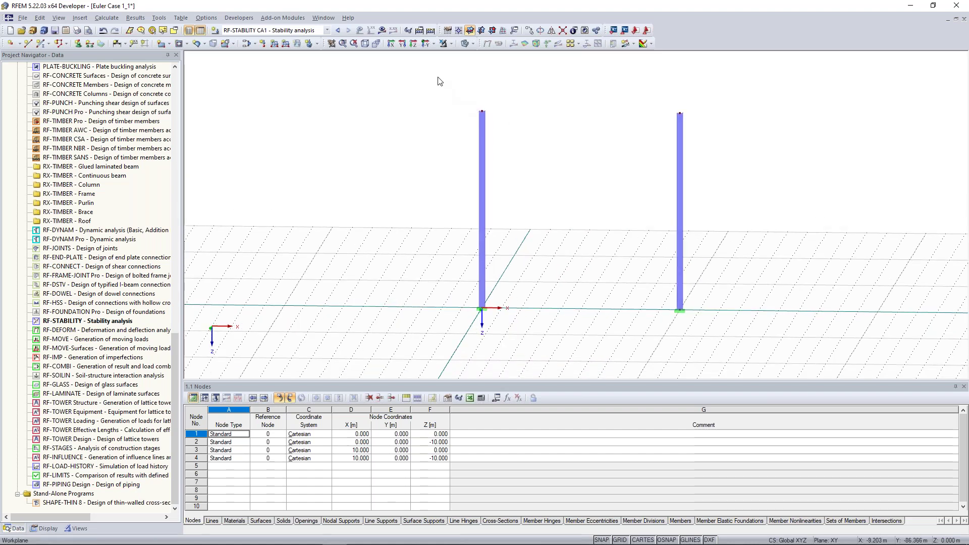
drag(426, 81, 727, 129)
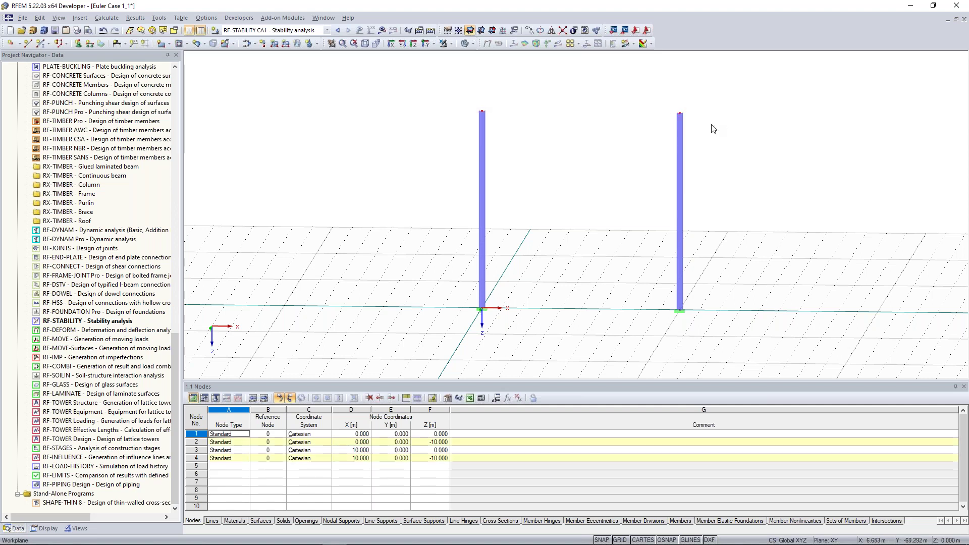
right_click(482, 111)
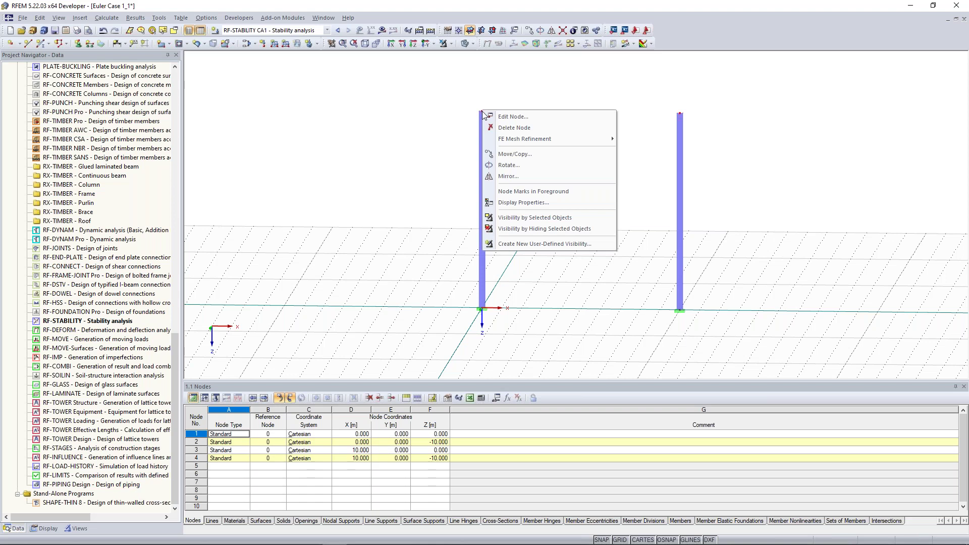
click(424, 113)
Set the Z coordinate of both column top nodes to -6 m
drag(430, 87, 732, 144)
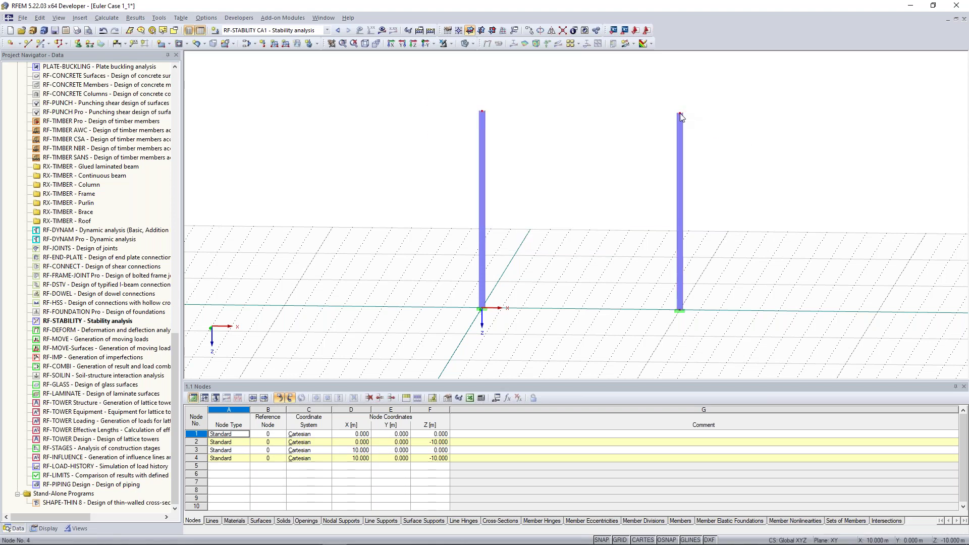
right_click(681, 117)
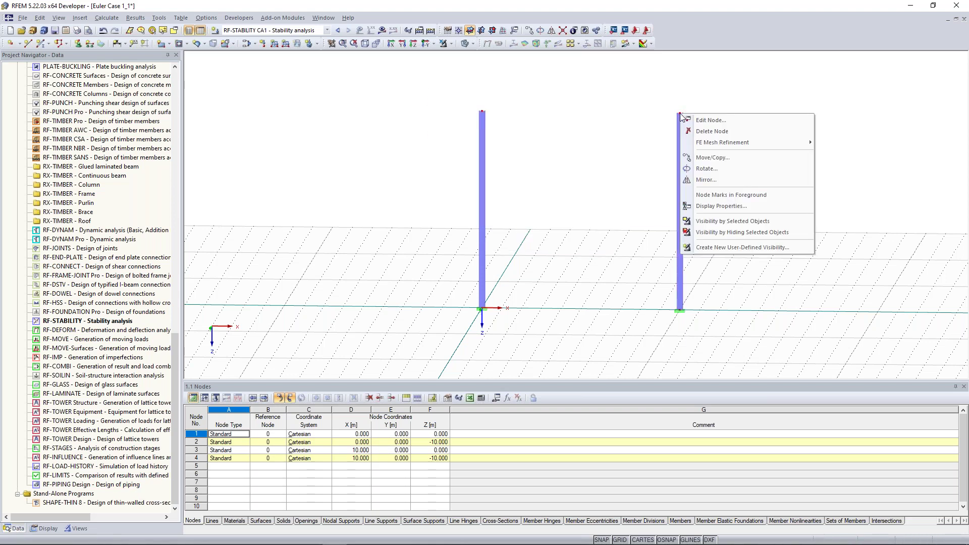
click(708, 124)
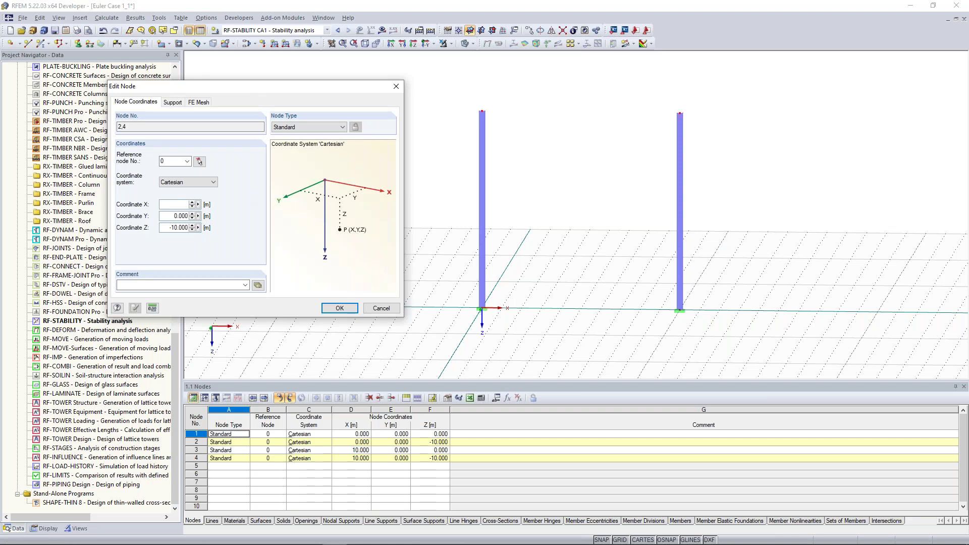
drag(171, 227, 192, 229)
text(-6)
click(346, 309)
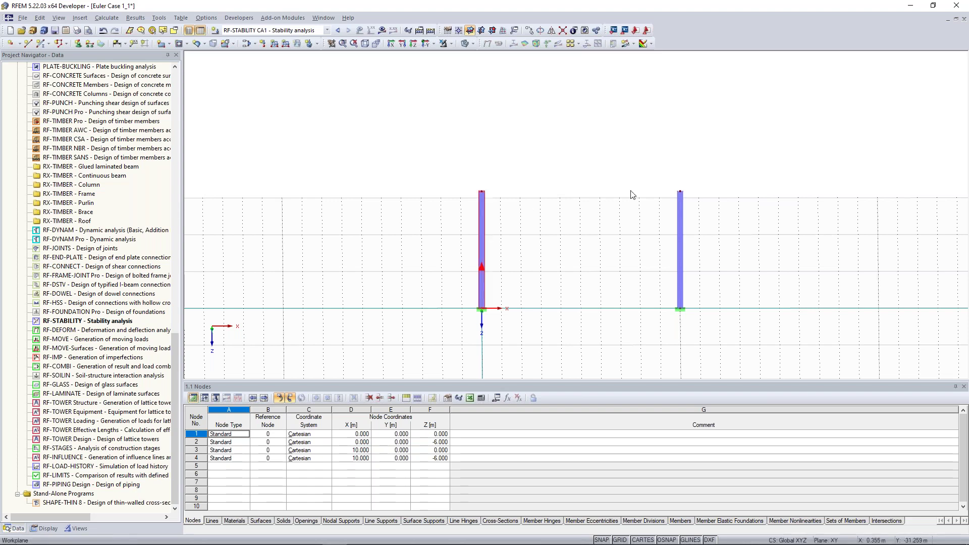
Create a beam member with a new IPE 300 cross-section in Steel S 235 connecting the tops of the two columns
ctrl+middle_drag(552, 183, 478, 165)
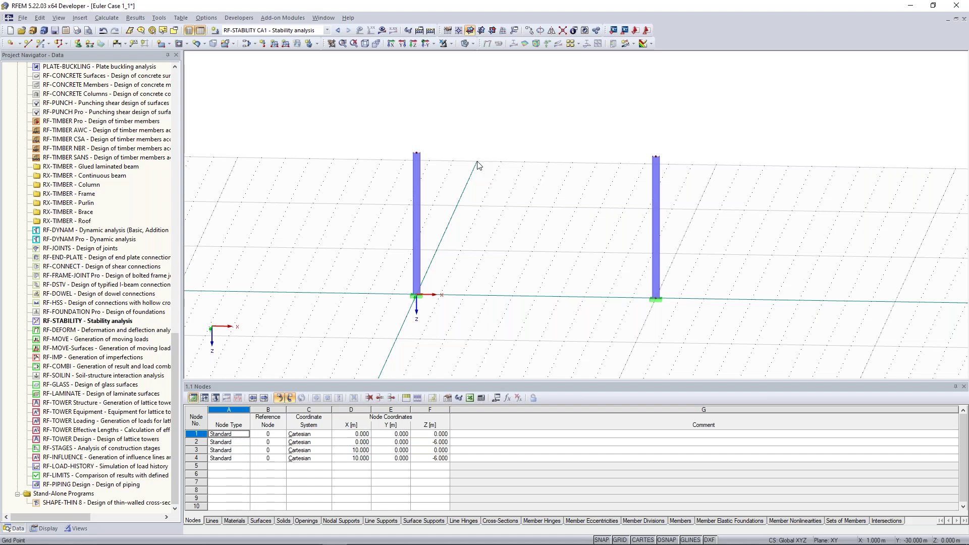
click(42, 45)
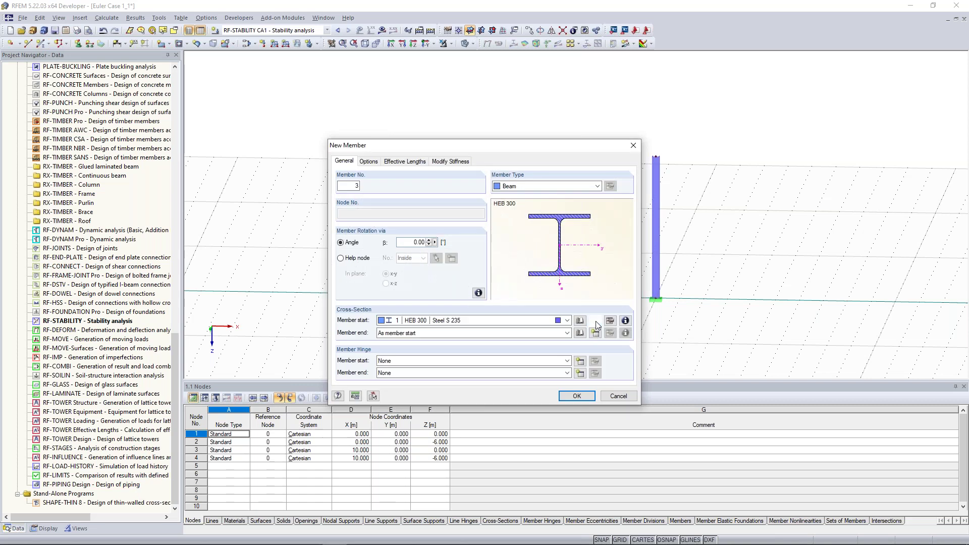
click(595, 322)
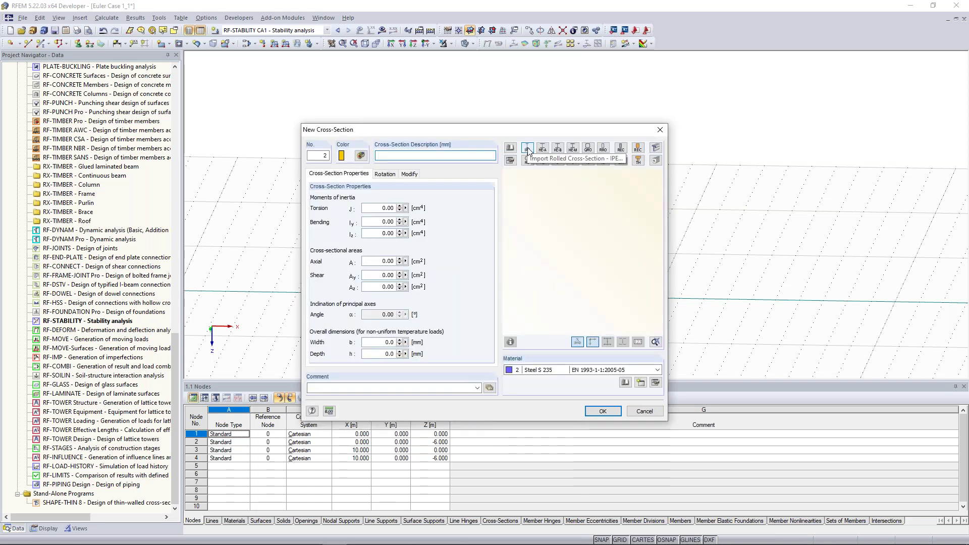
click(528, 151)
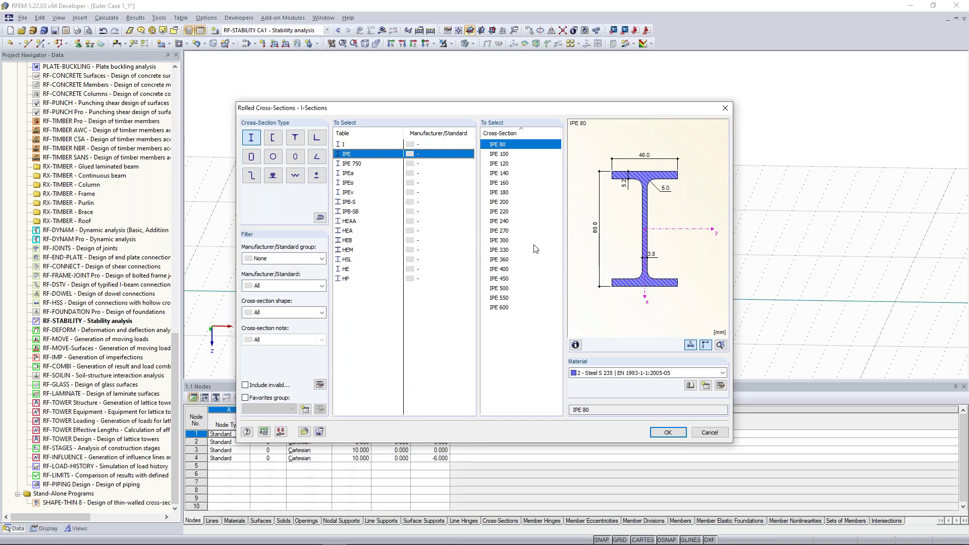
click(508, 241)
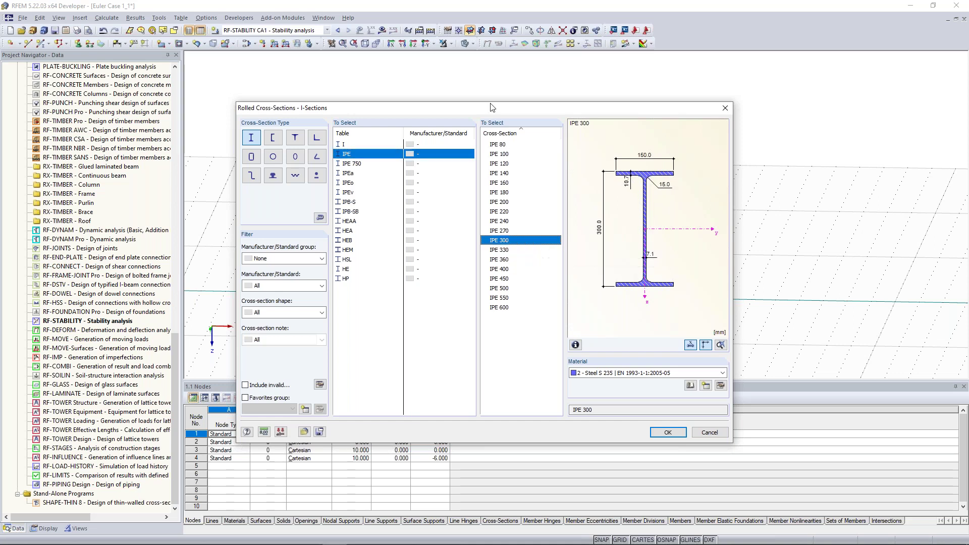
mouse_move(476, 109)
mouse_down()
mouse_move(338, 212)
mouse_move(461, 133)
mouse_move(465, 105)
mouse_up()
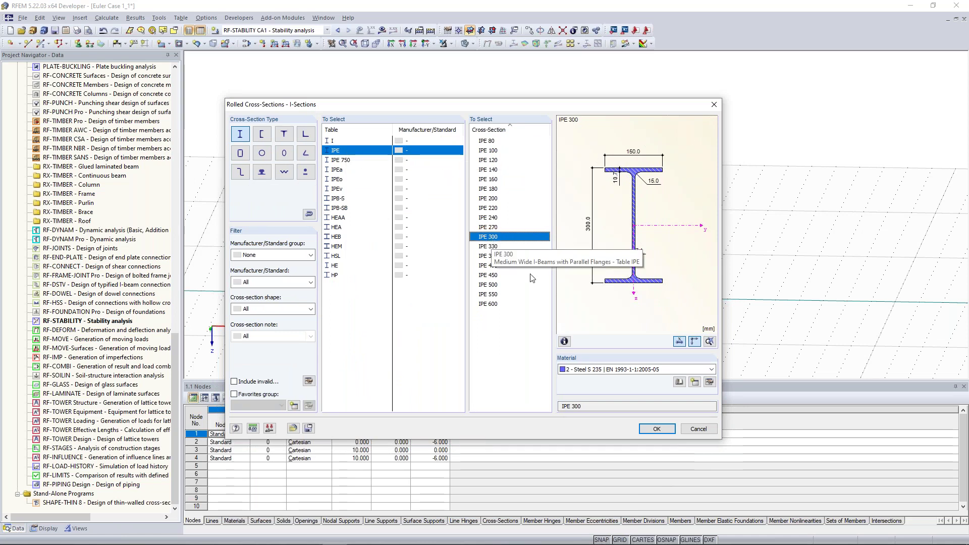
click(656, 430)
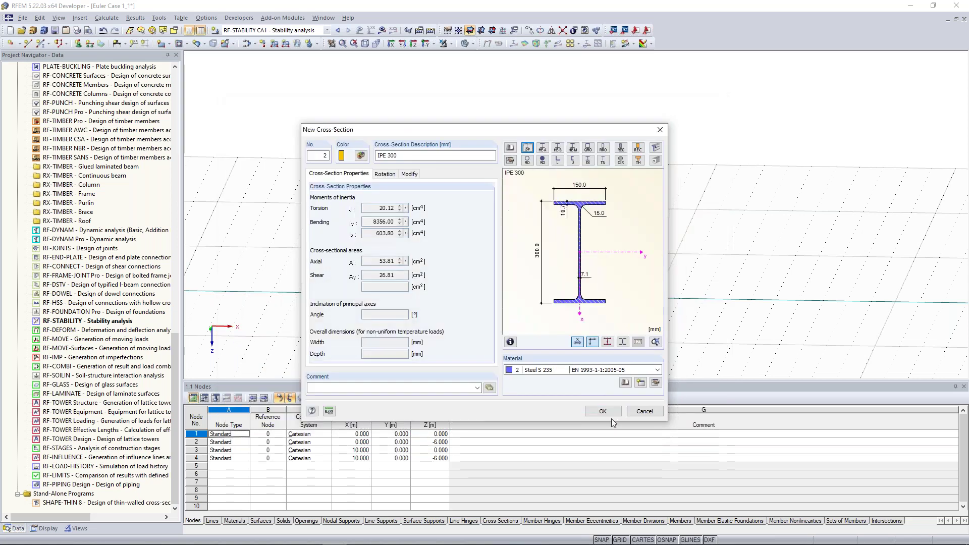
click(607, 414)
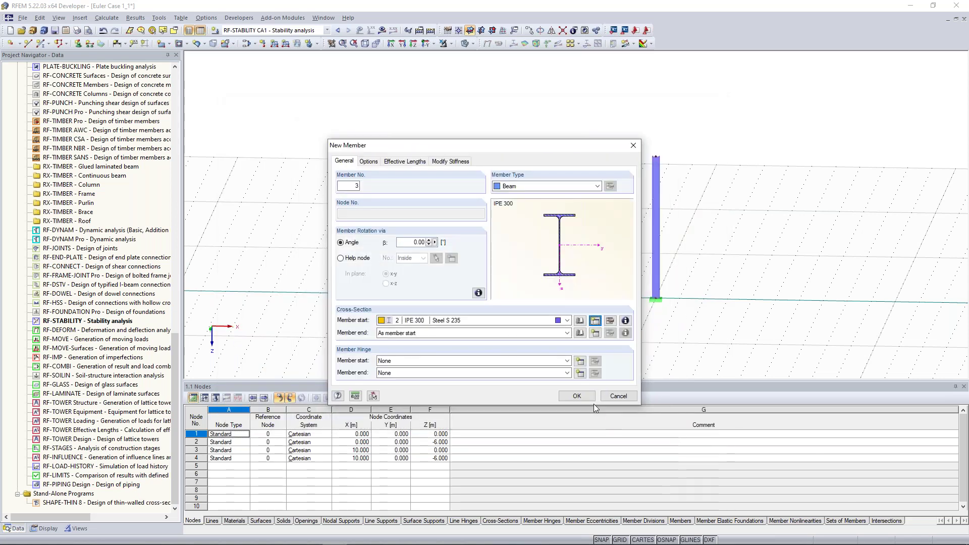
click(580, 395)
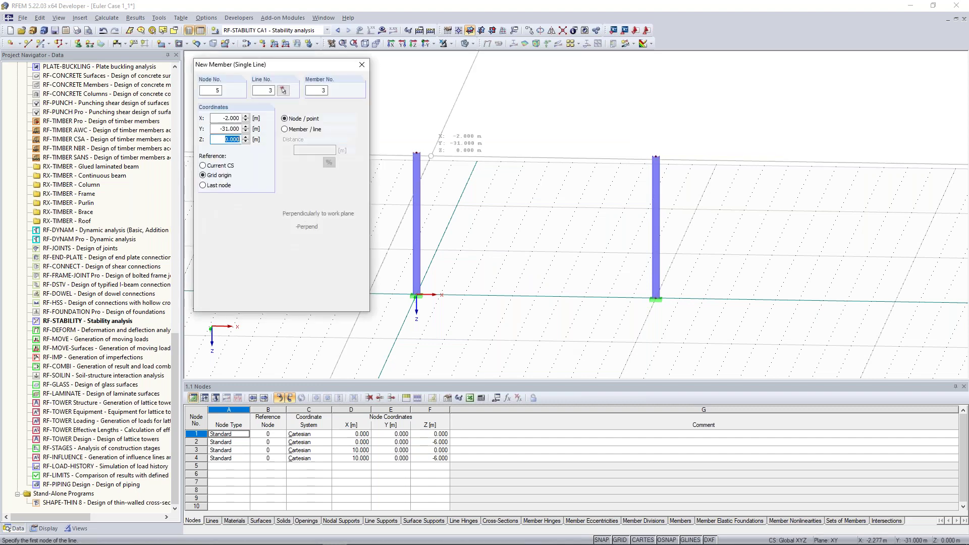
click(416, 152)
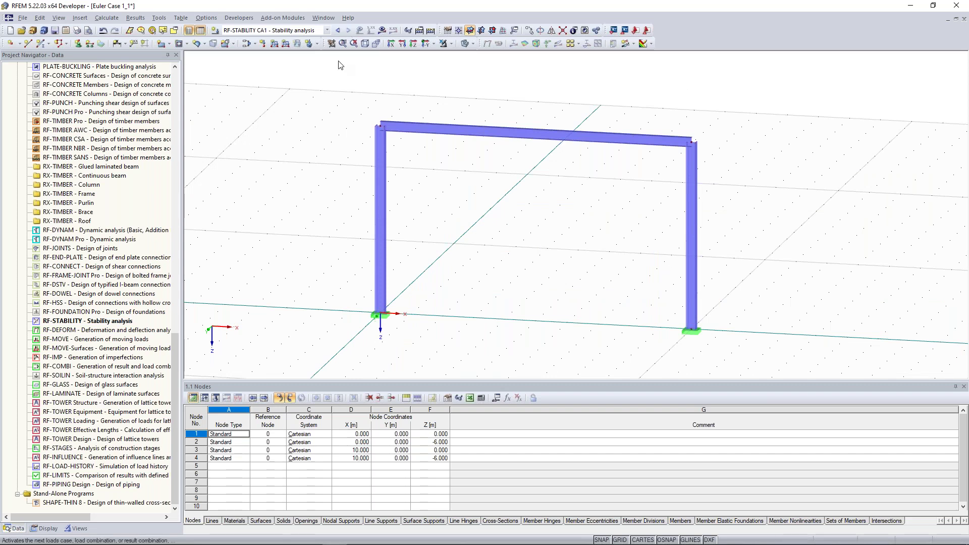
In load case LC1, copy the nodal load to the other column top and set PZ of both loads to 100 kN
click(337, 31)
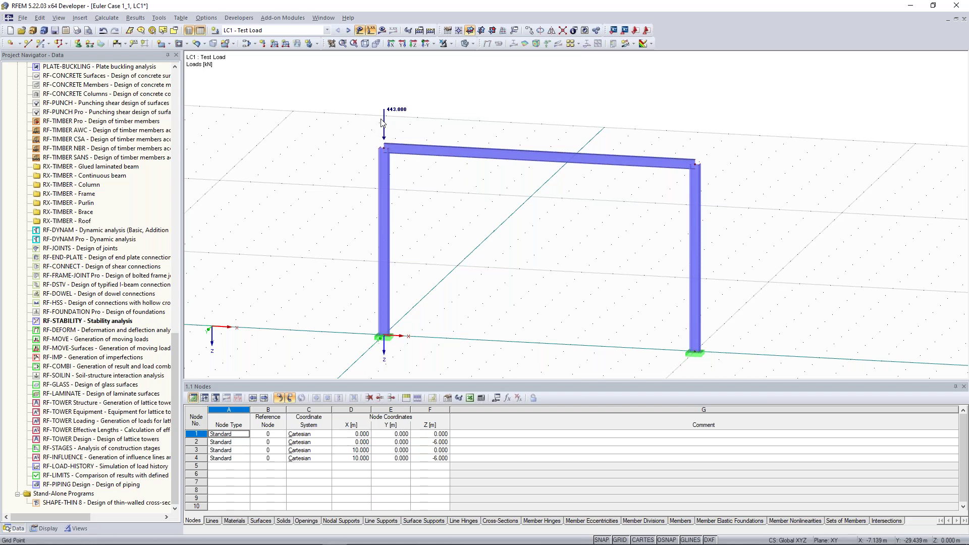
drag(382, 122, 695, 164)
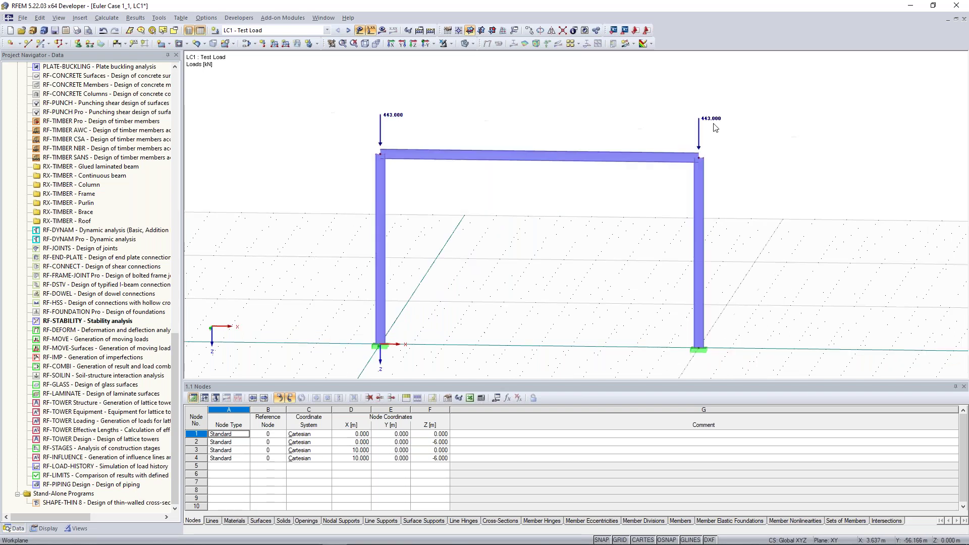
drag(774, 134, 360, 76)
click(509, 113)
drag(752, 130, 368, 89)
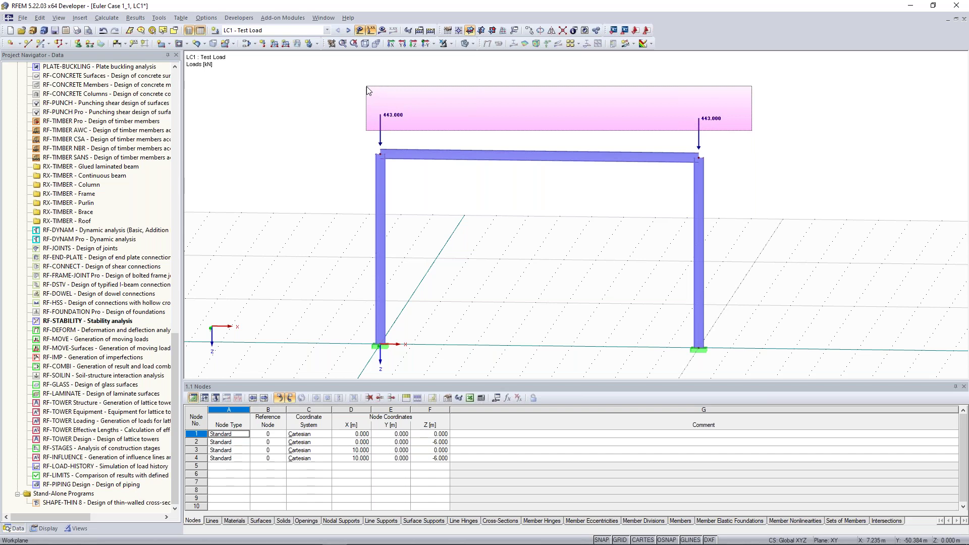
drag(368, 90, 368, 90)
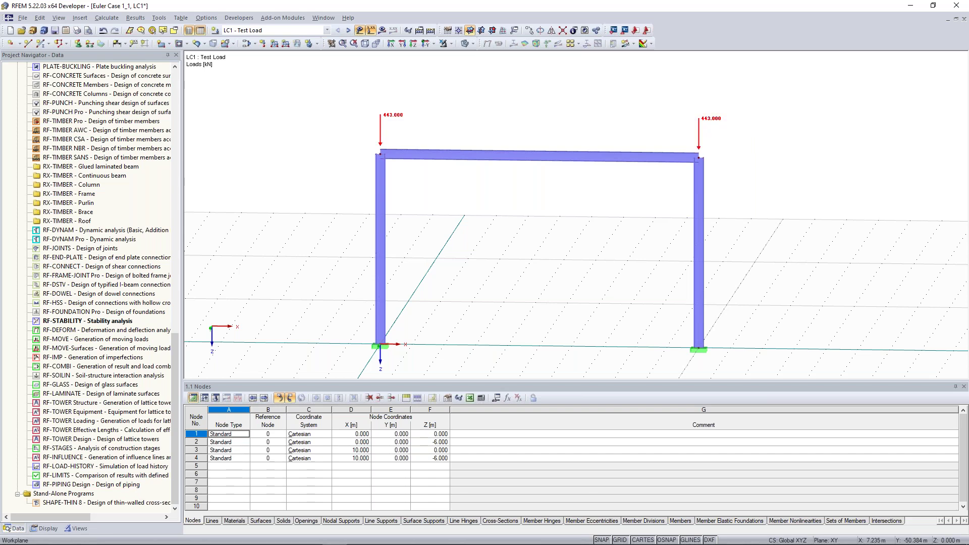
right_click(396, 119)
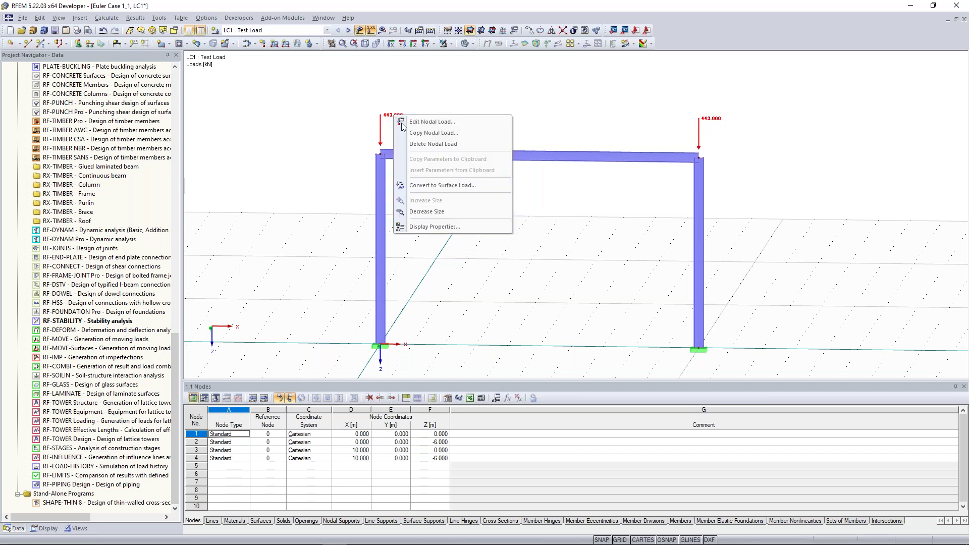
click(446, 123)
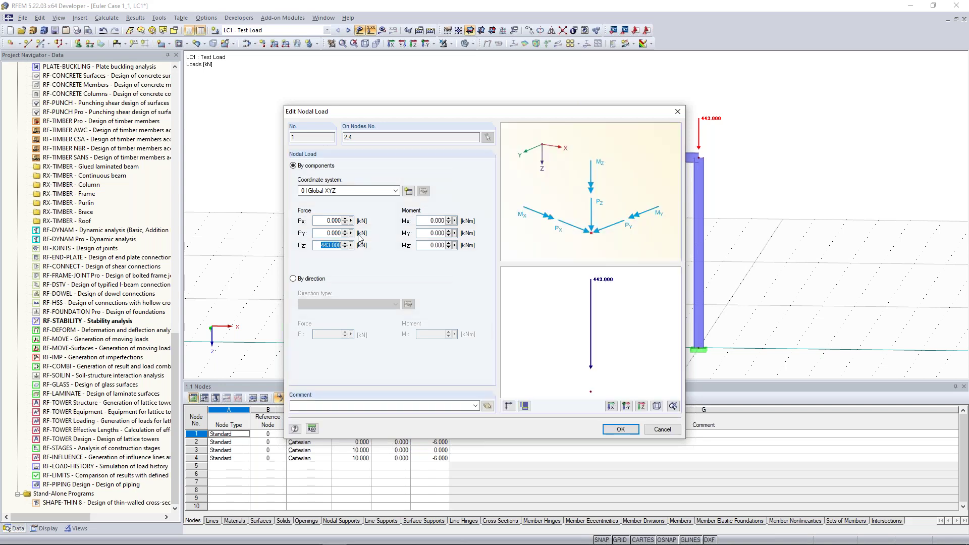
text(100)
click(621, 430)
Calculate load case LC1 for the frame and display the RF-STABILITY CA1 results
ctrl+middle_drag(557, 219, 522, 246)
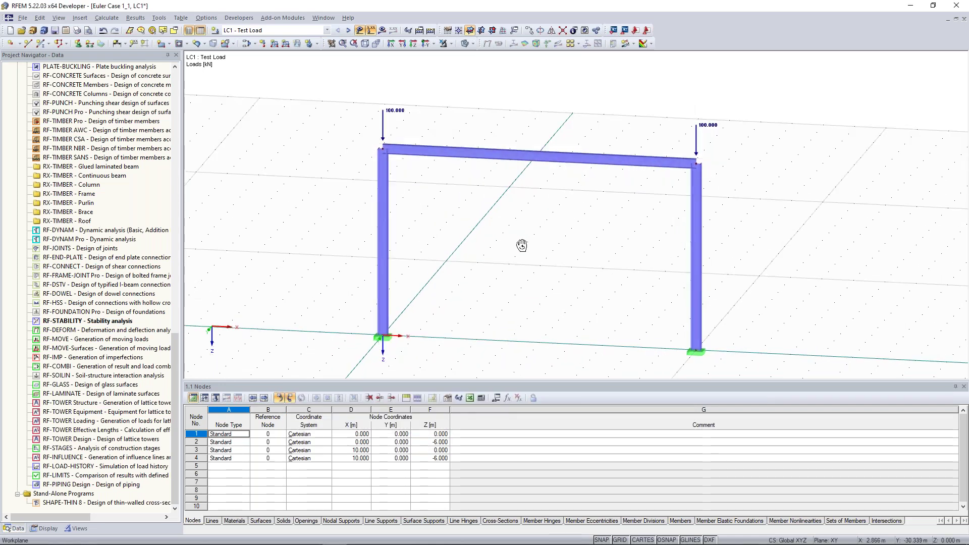
ctrl+middle_drag(522, 246, 566, 238)
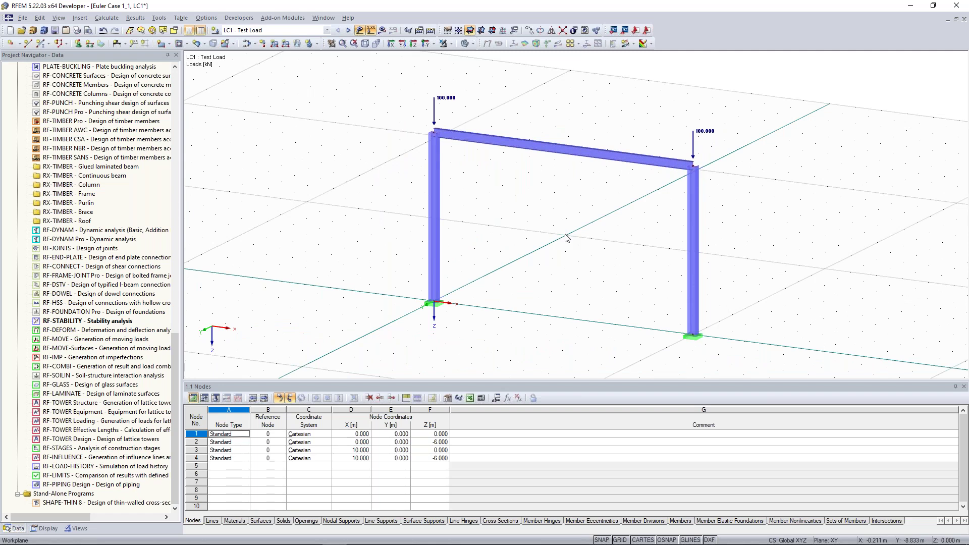
click(431, 30)
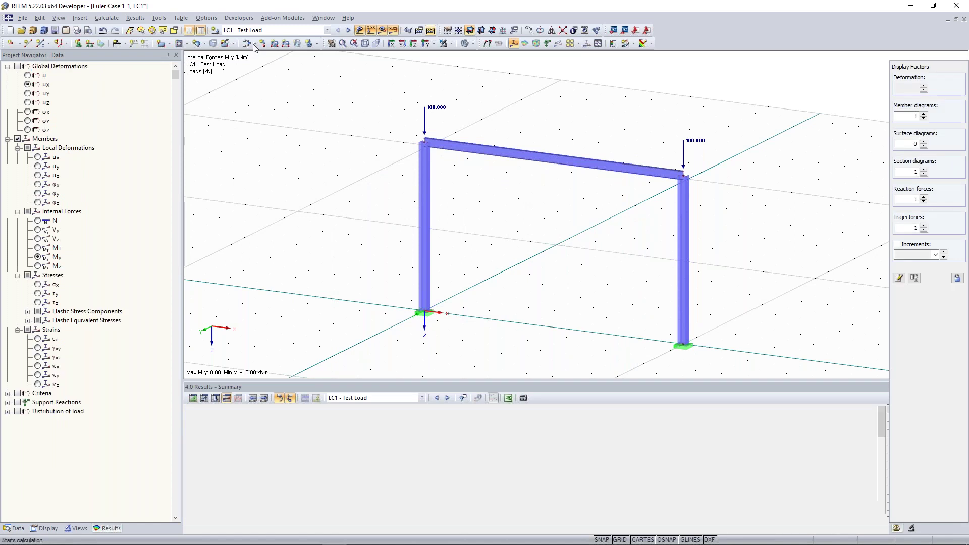
click(347, 31)
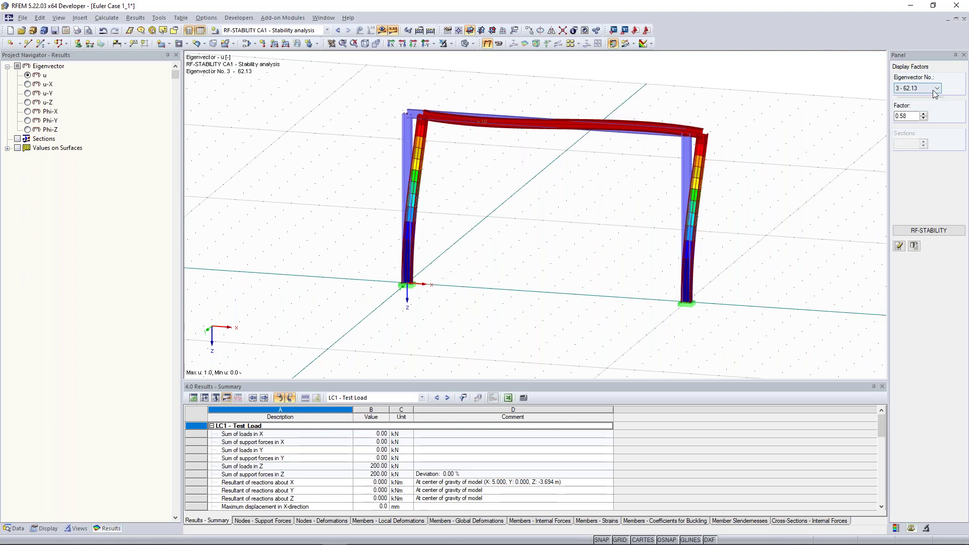
Display eigenvector No. 1 of the frame and raise the deformation display factor to 1.33
click(937, 88)
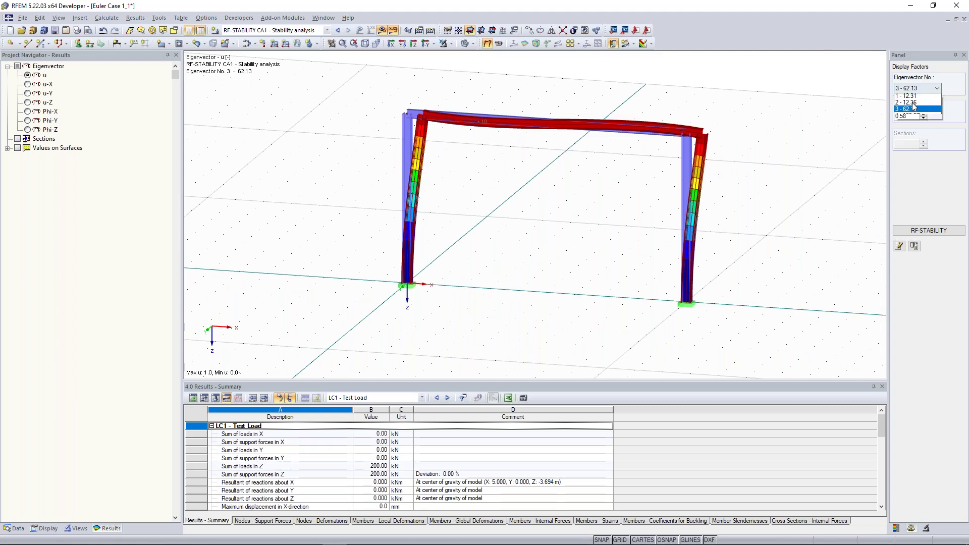
click(914, 116)
ctrl+middle_drag(740, 147, 787, 149)
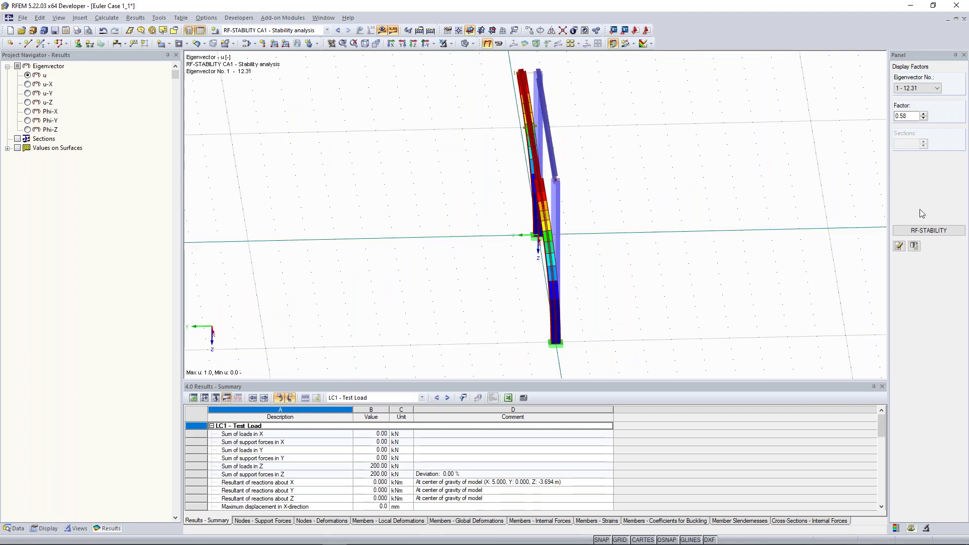
click(924, 114)
click(924, 114)
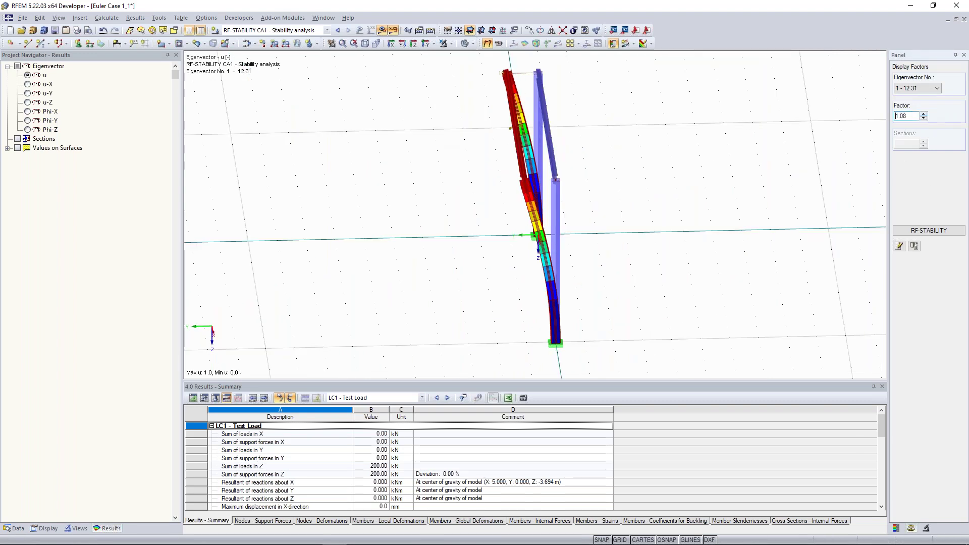
scroll(623, 211, up, 1)
Compare the frame's buckling shapes and critical load factors for eigenvectors No. 2 and No. 1
ctrl+middle_drag(623, 211, 501, 207)
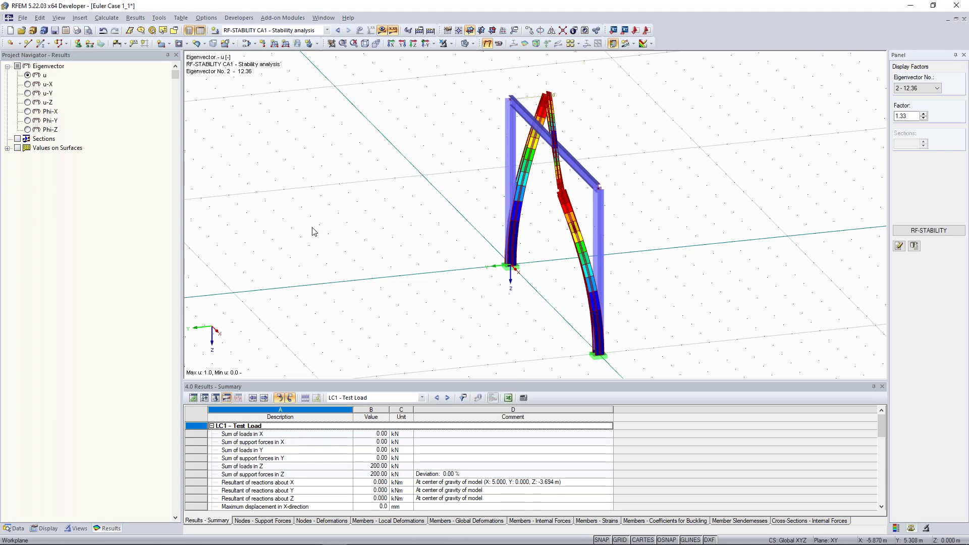
ctrl+middle_drag(361, 207, 504, 194)
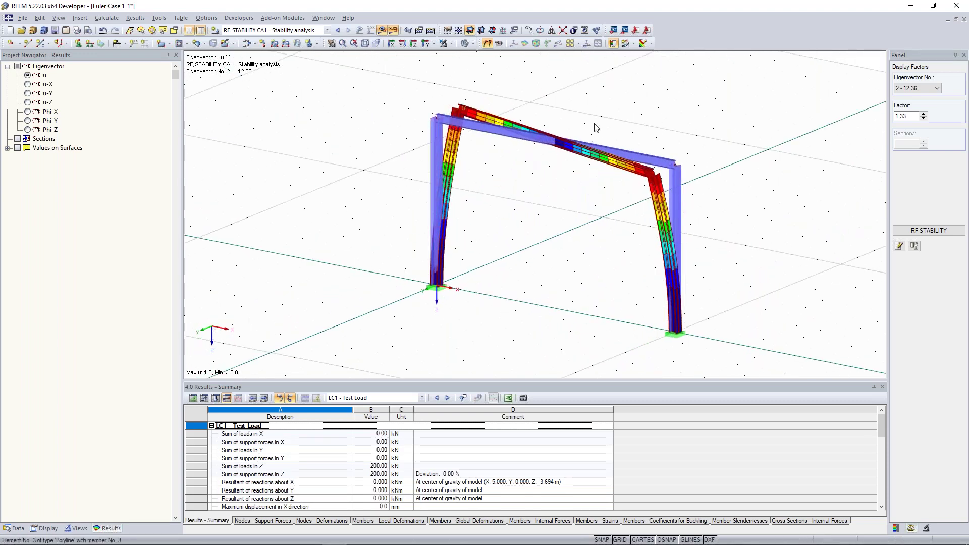
scroll(919, 89, up, 1)
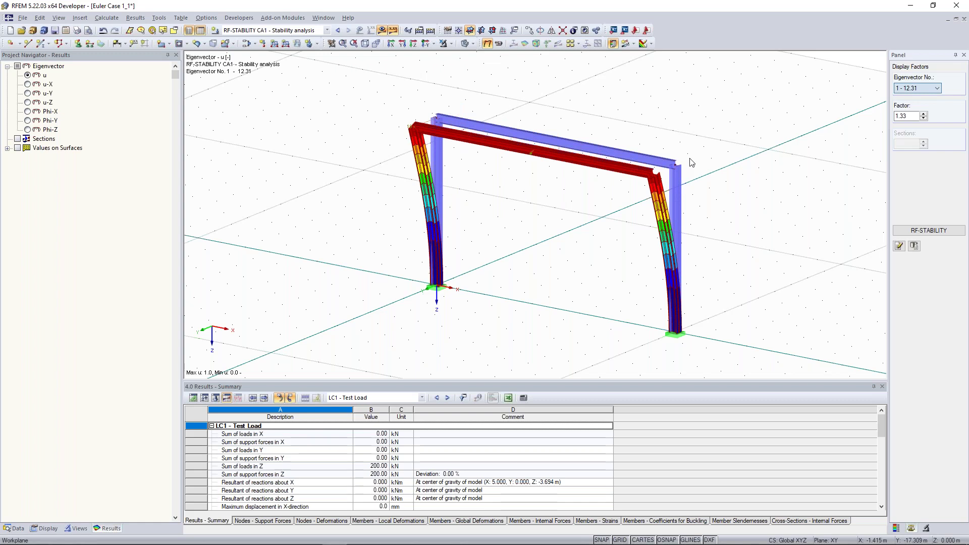
ctrl+middle_drag(692, 162, 816, 163)
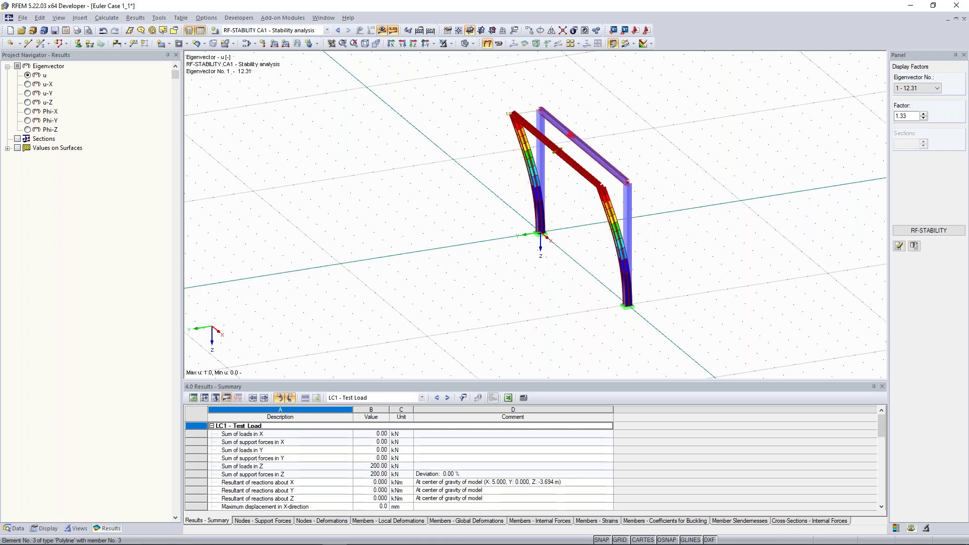
scroll(603, 163, up, 3)
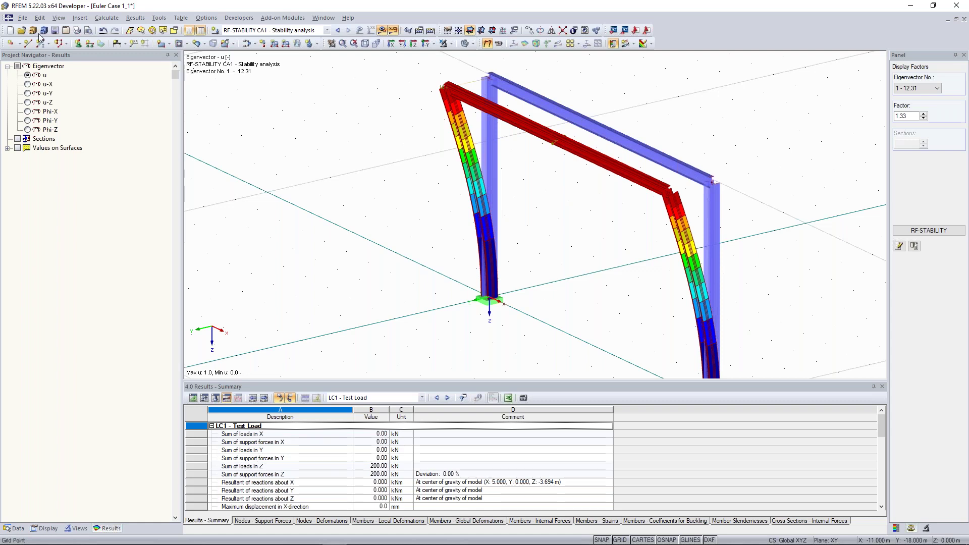
scroll(336, 129, down, 3)
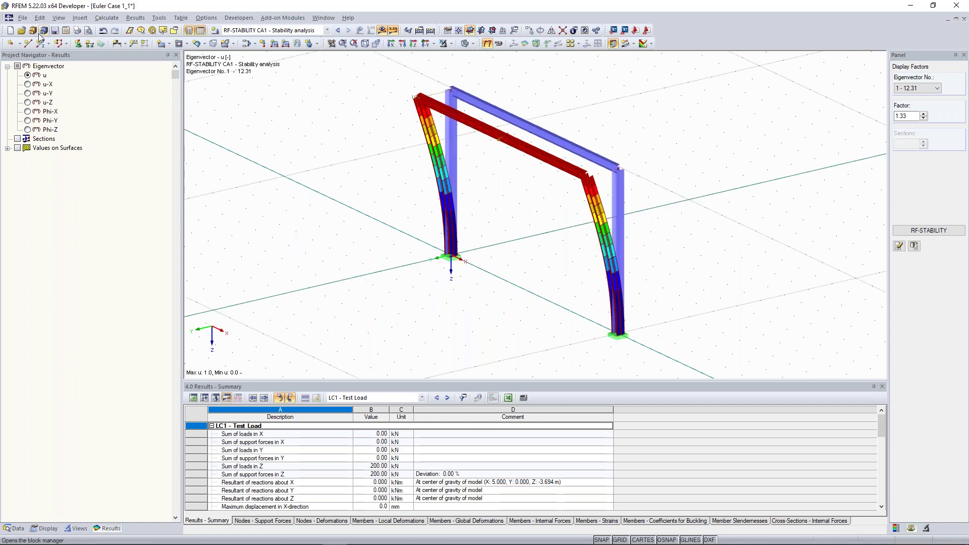
Open the model Modell 1 from the Examples project
click(35, 31)
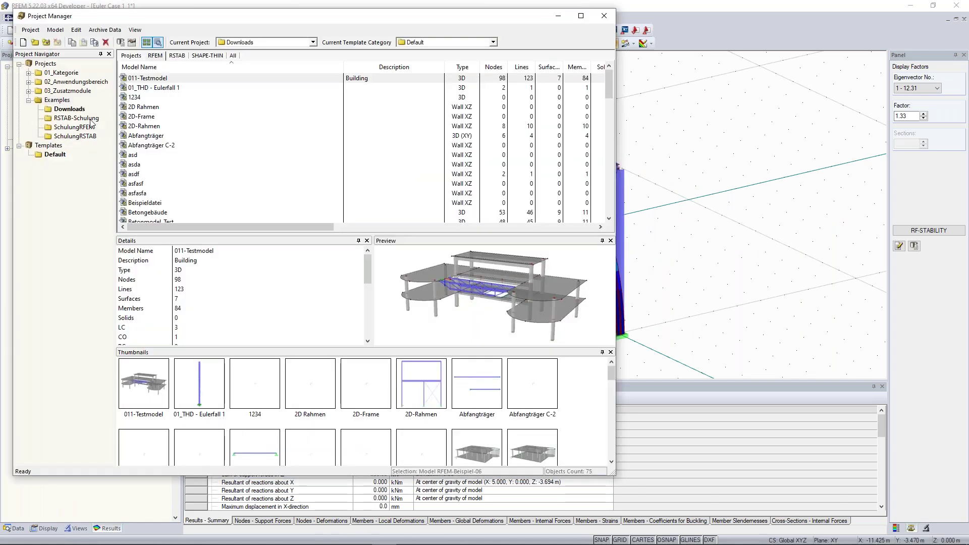
click(57, 100)
scroll(169, 118, down, 15)
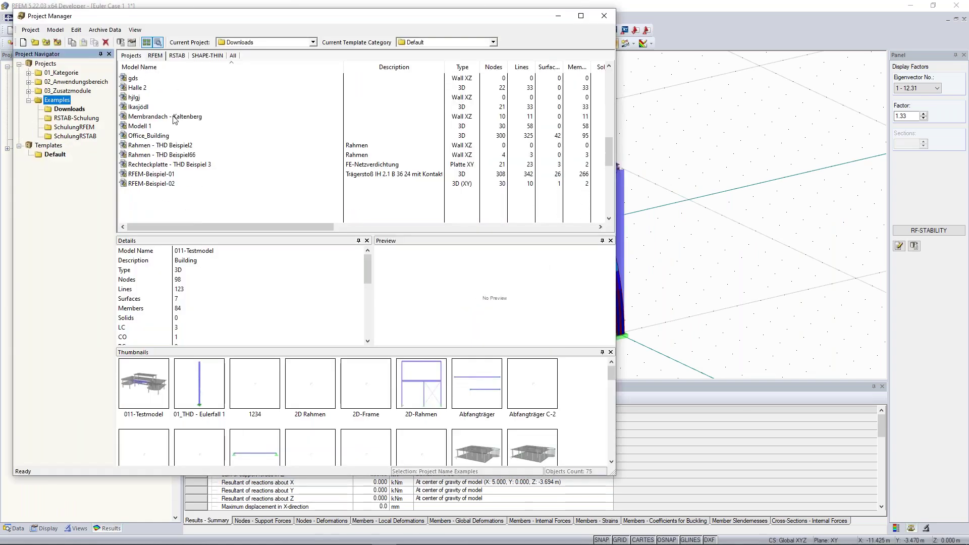
click(158, 89)
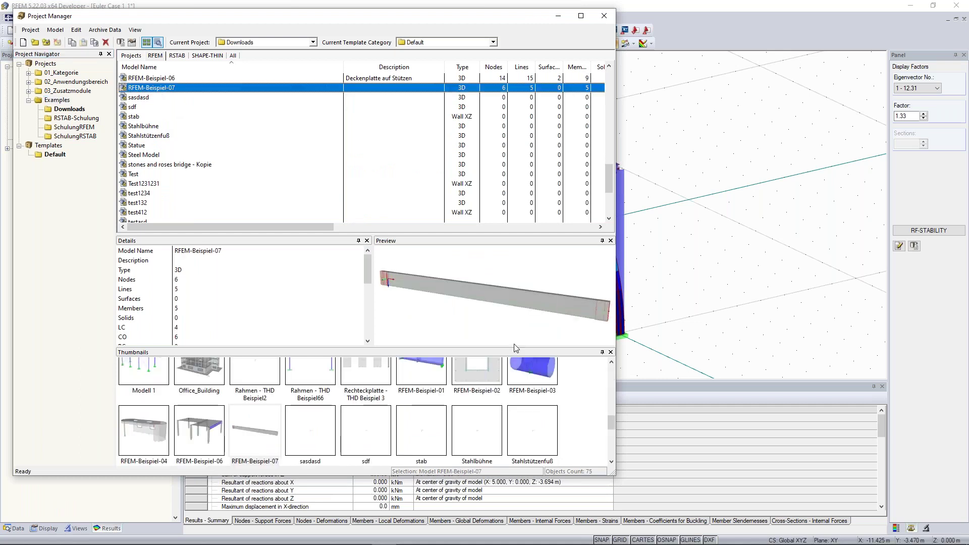
scroll(277, 412, up, 1)
double_click(158, 430)
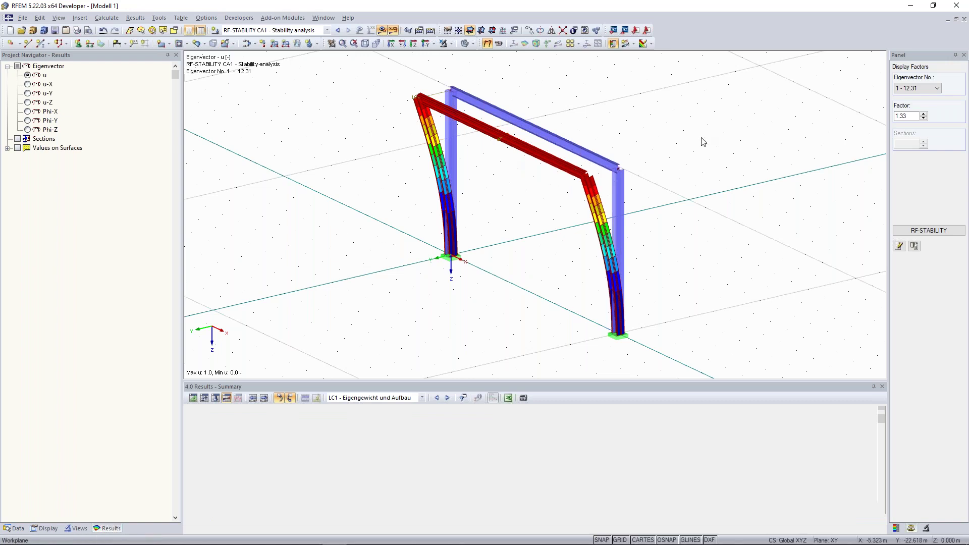
In the Euler Case 1_1 frame, view eigenvector No. 3 from the front and raise the deformation display factor to 1.83
scroll(454, 243, up, 5)
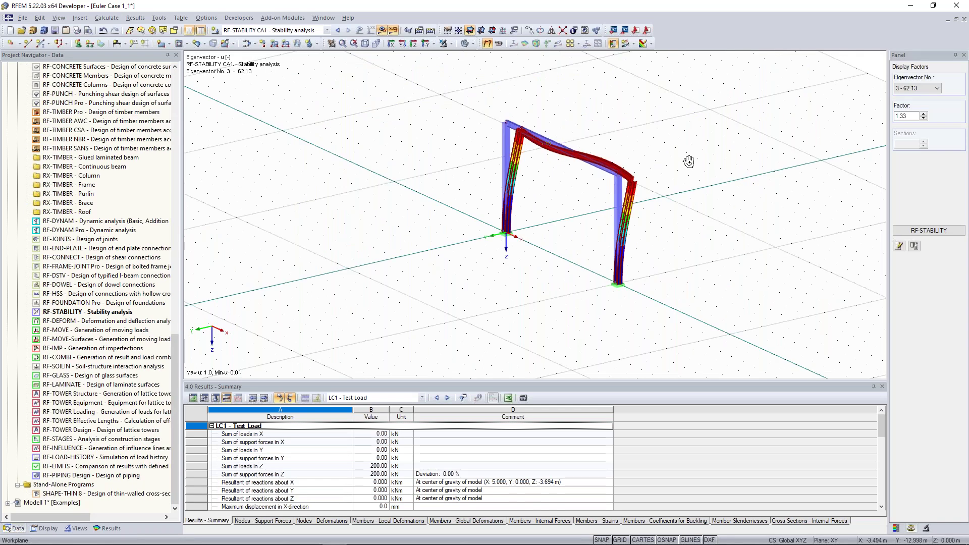
ctrl+middle_drag(689, 162, 598, 174)
scroll(598, 175, up, 2)
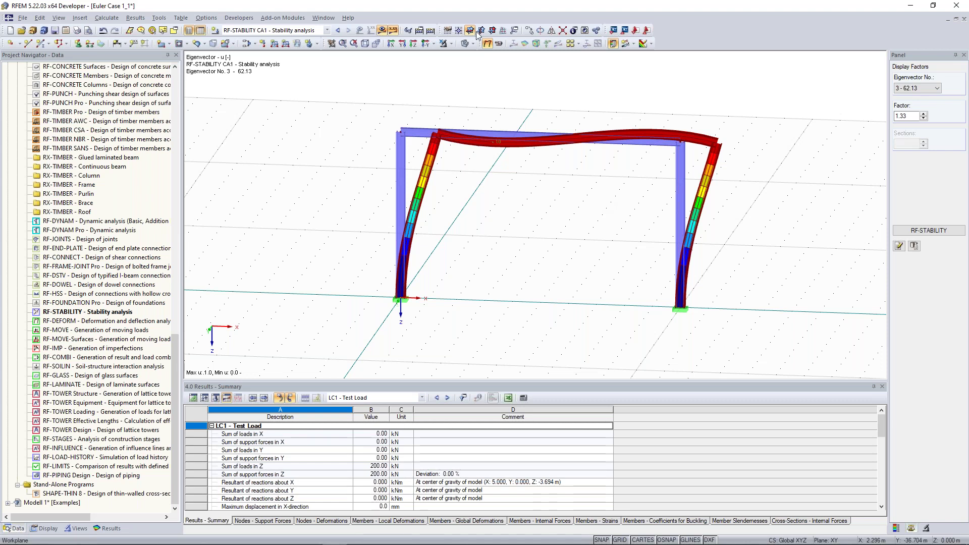
double_click(907, 115)
text(1.58)
key(Return)
key(Up)
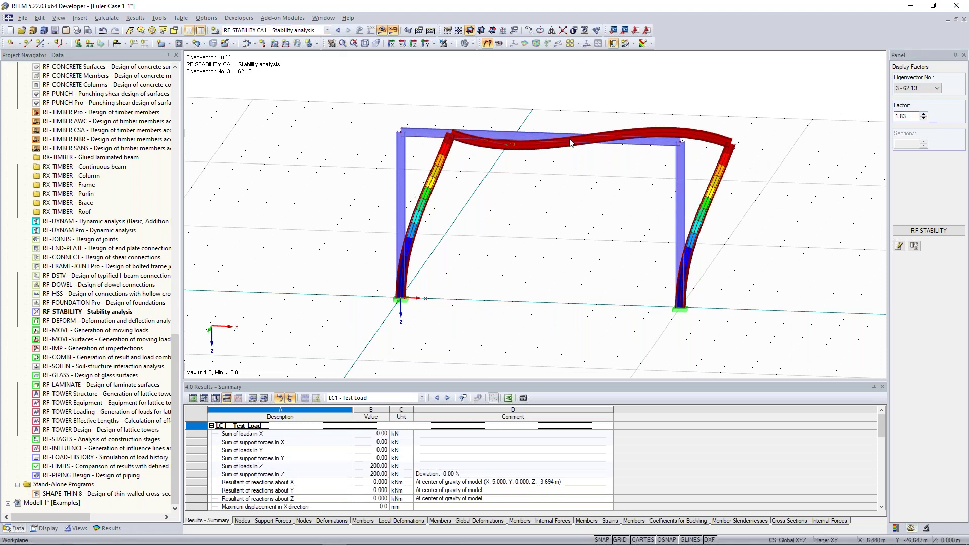
ctrl+middle_drag(753, 131, 747, 133)
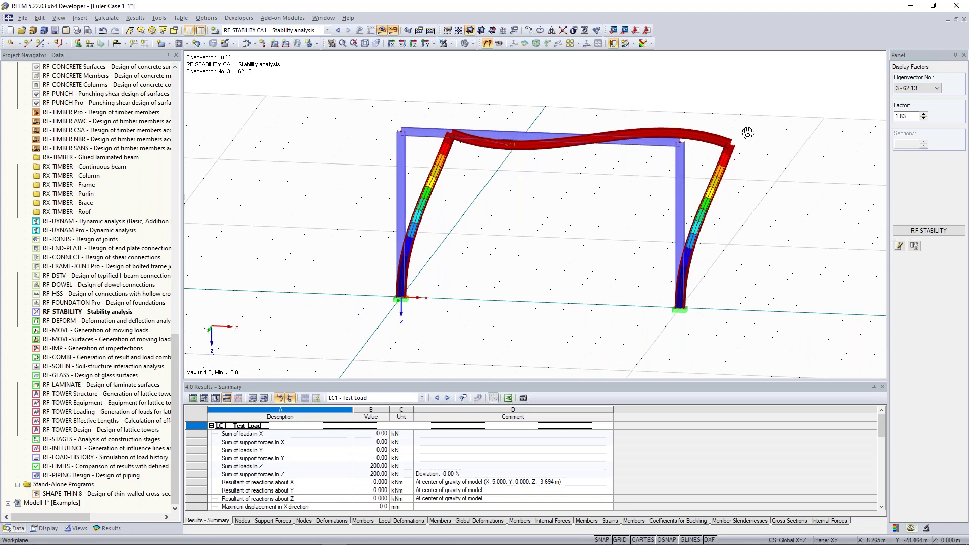
ctrl+middle_drag(748, 132, 727, 135)
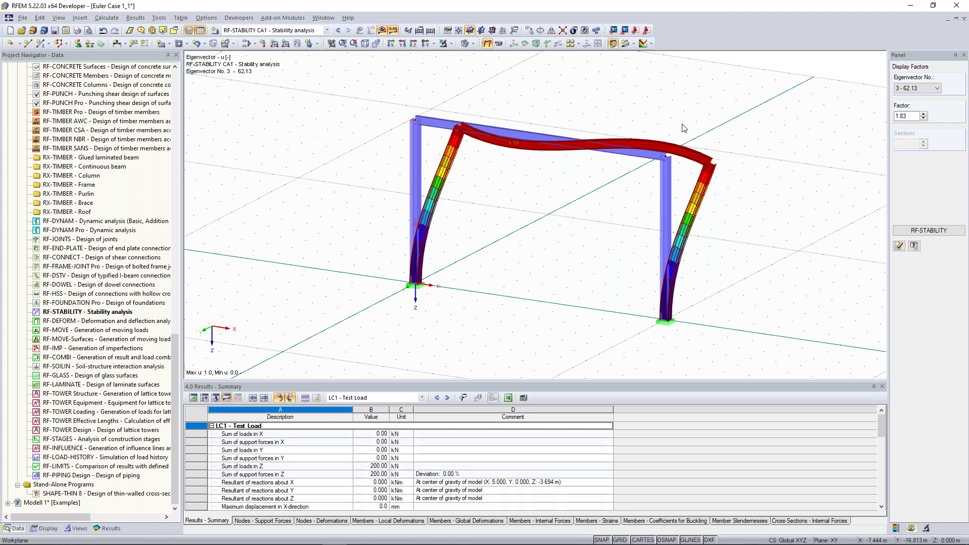
Display eigenvector No. 1 and examine the frame's out-of-plane buckling shape from the side
key(Up)
key(Up)
ctrl+middle_drag(677, 139, 428, 176)
scroll(428, 176, up, 1)
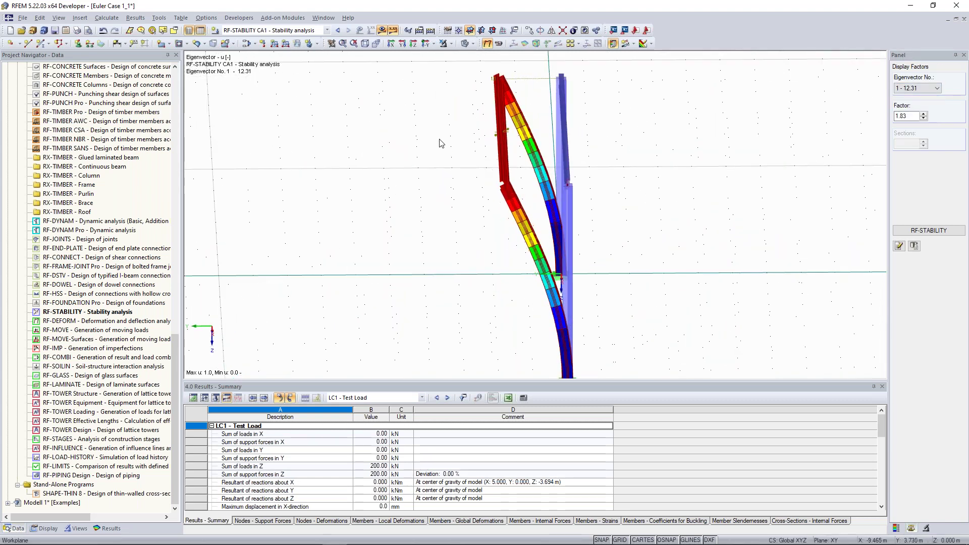
drag(467, 62, 545, 215)
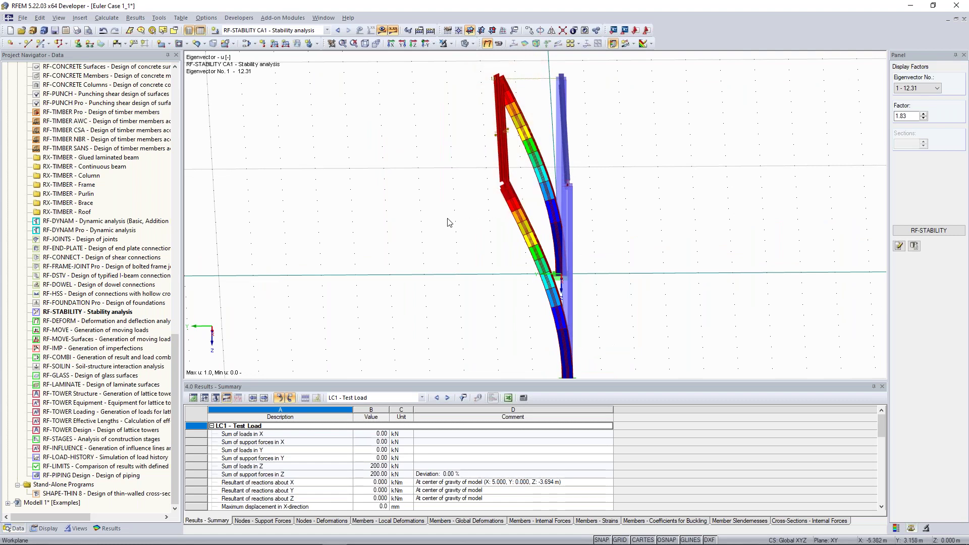
scroll(450, 222, down, 1)
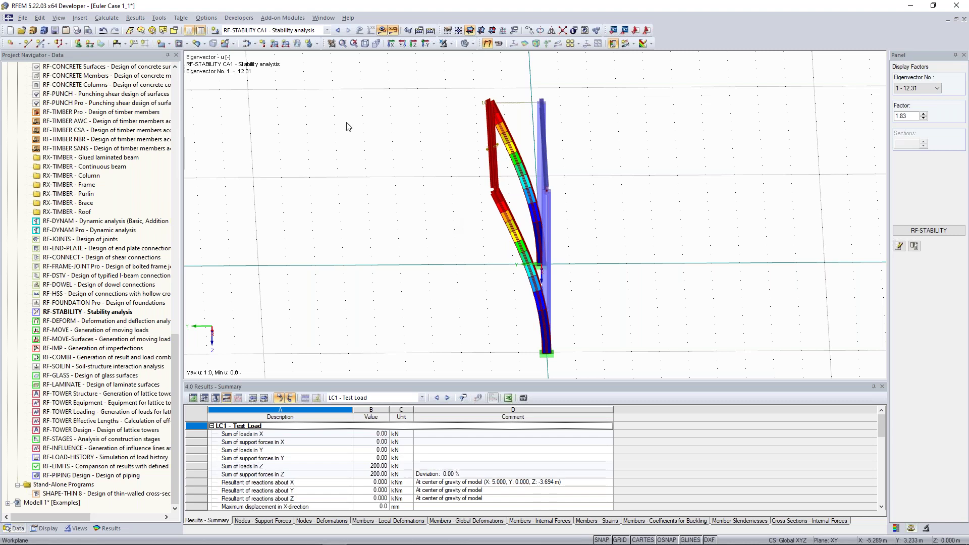
ctrl+middle_drag(346, 122, 368, 124)
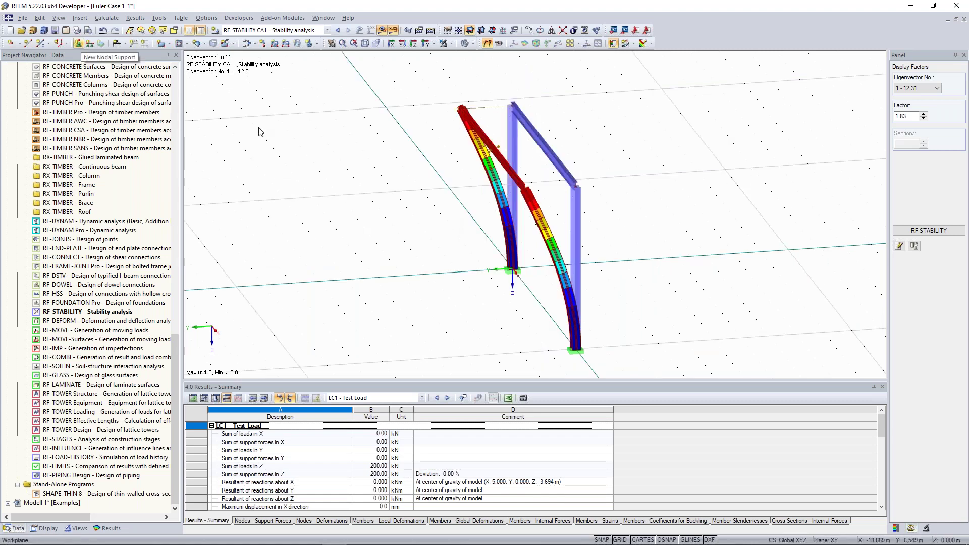
Place nodal supports restrained only in the Y-direction on the top nodes of both frame columns
scroll(578, 221, up, 3)
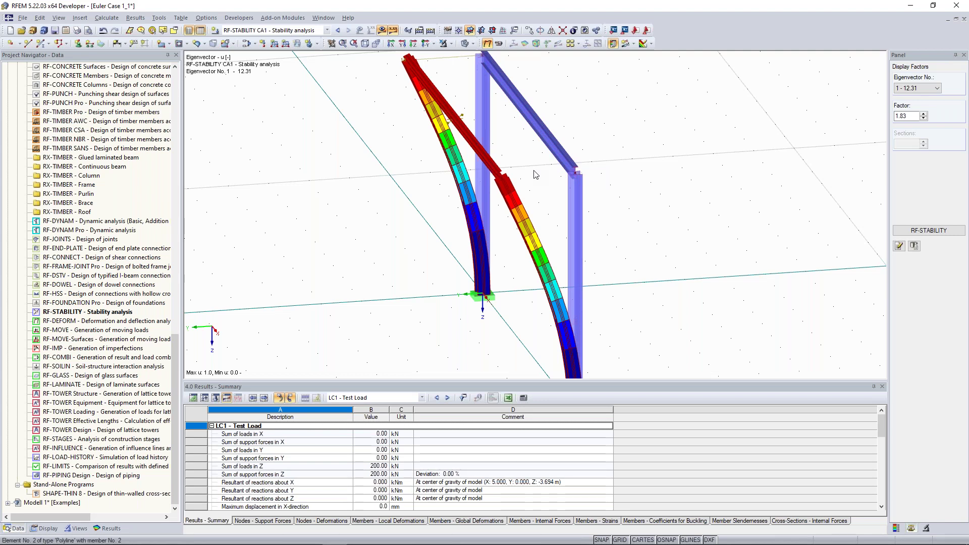
click(78, 43)
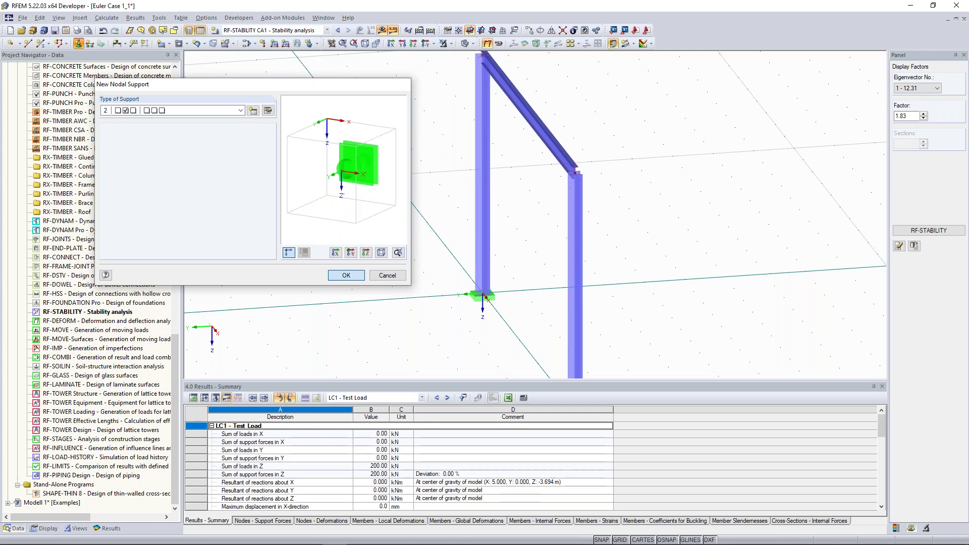
click(346, 275)
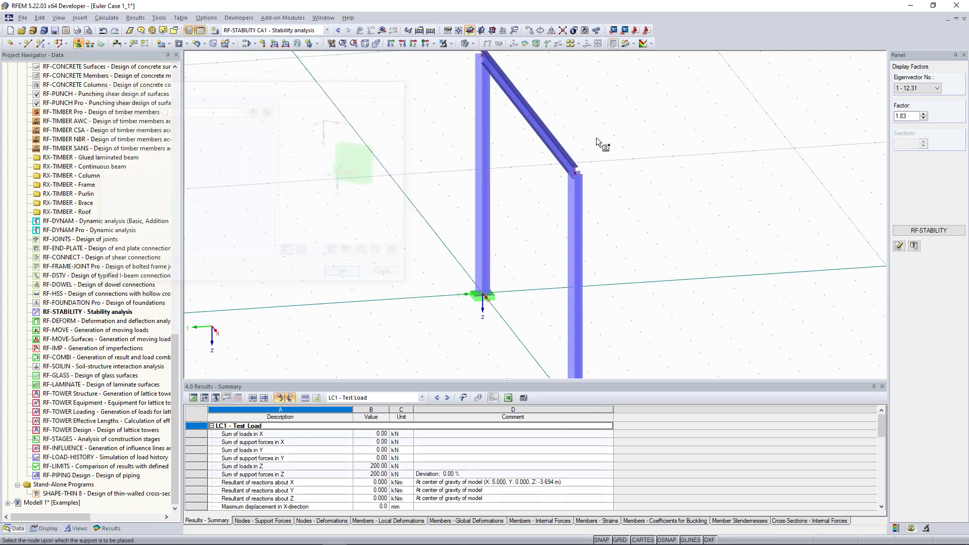
key(Escape)
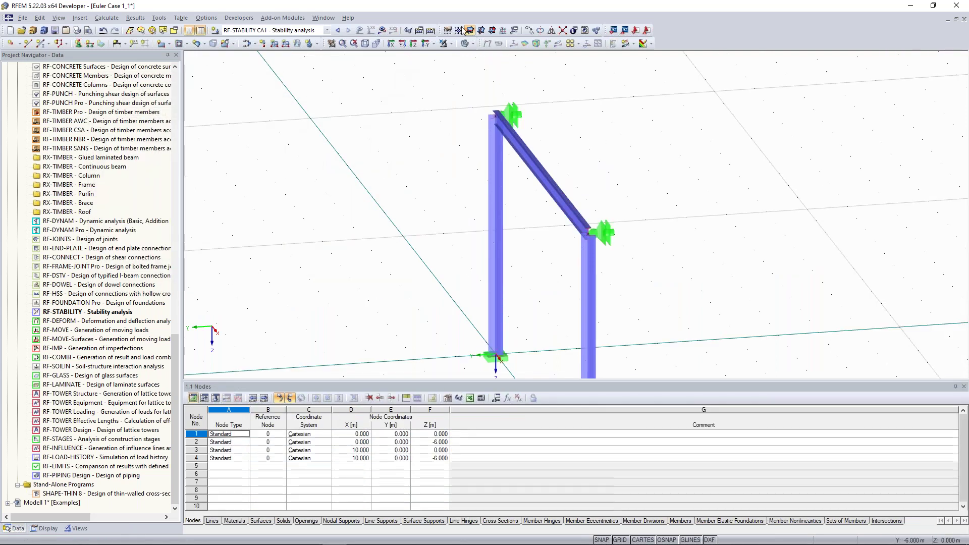
Recalculate RF-STABILITY CA1 for the laterally supported frame and inspect the shape of eigenvector No. 1
scroll(449, 197, down, 2)
middle_drag(435, 178, 425, 163)
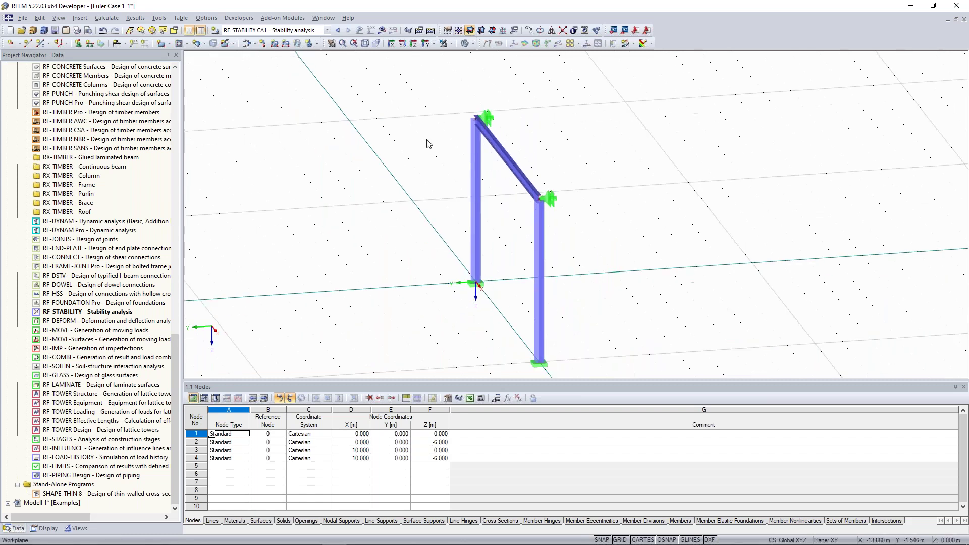
click(436, 32)
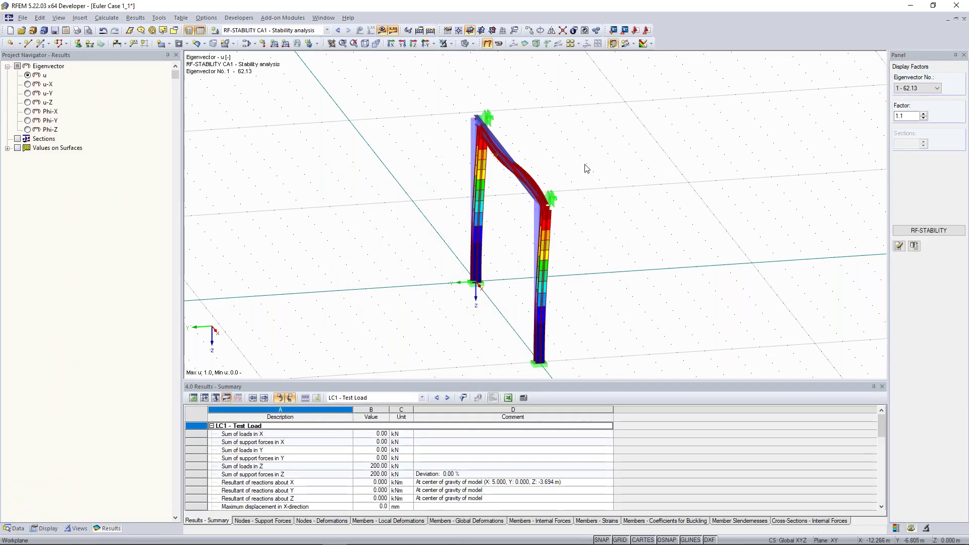
ctrl+middle_drag(587, 168, 749, 200)
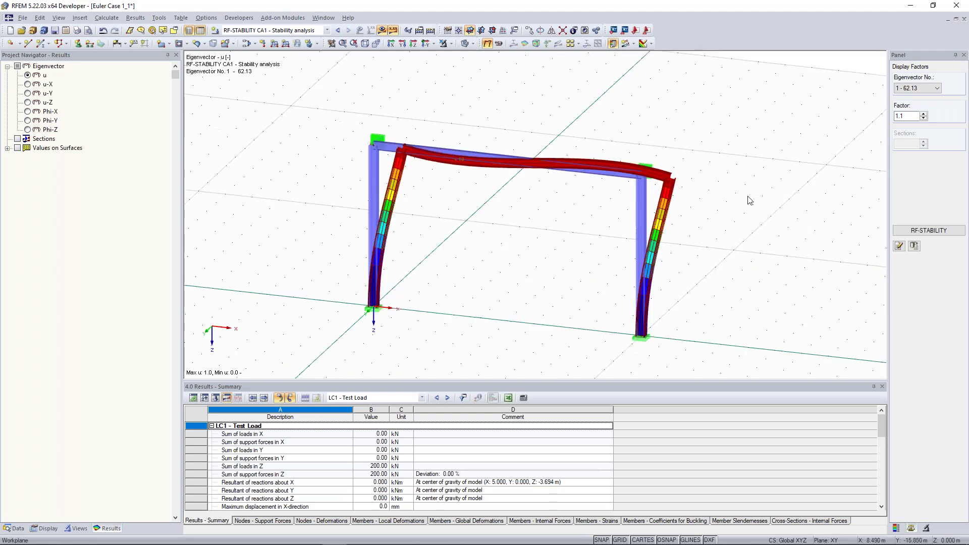
Display eigenvector No. 2 of the laterally supported frame and examine how the columns buckle out of plane
click(908, 89)
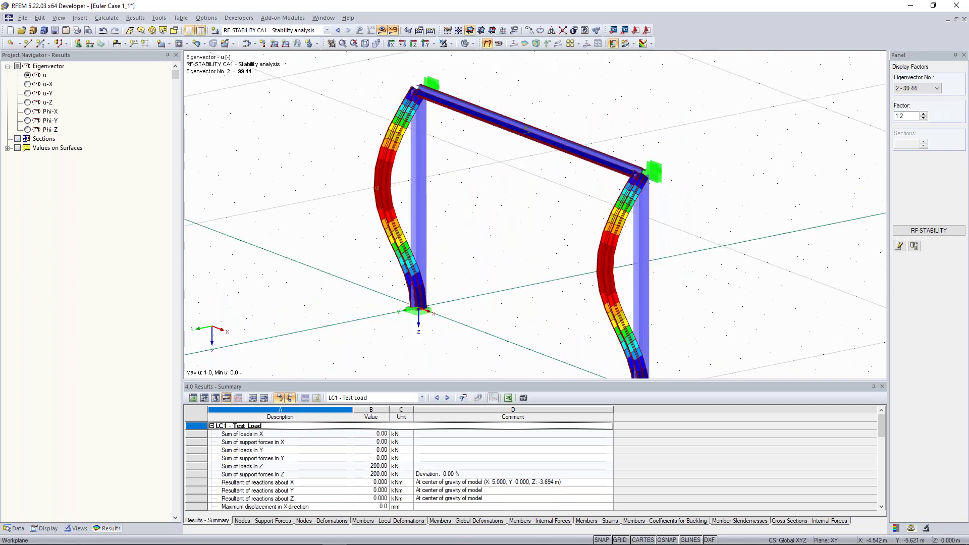
ctrl+middle_drag(565, 202, 552, 223)
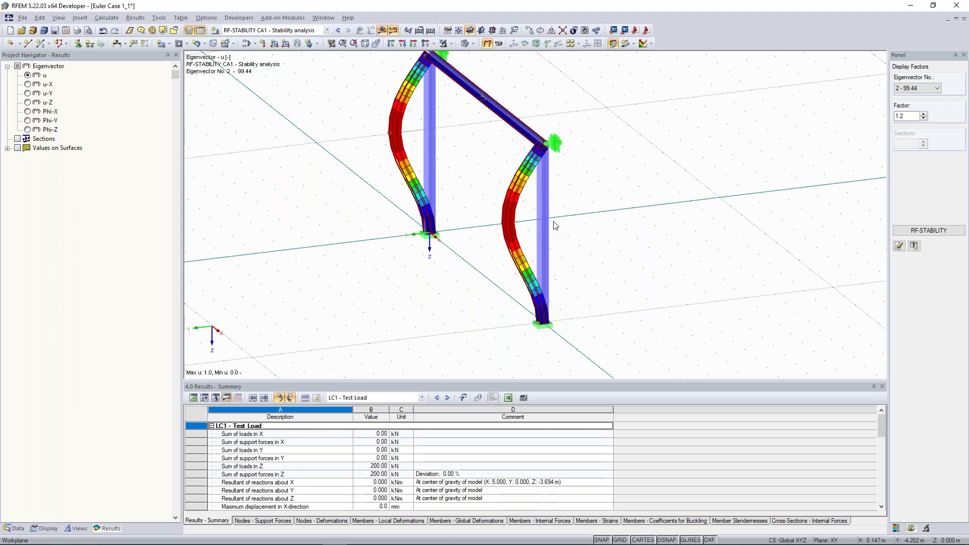
scroll(469, 197, down, 2)
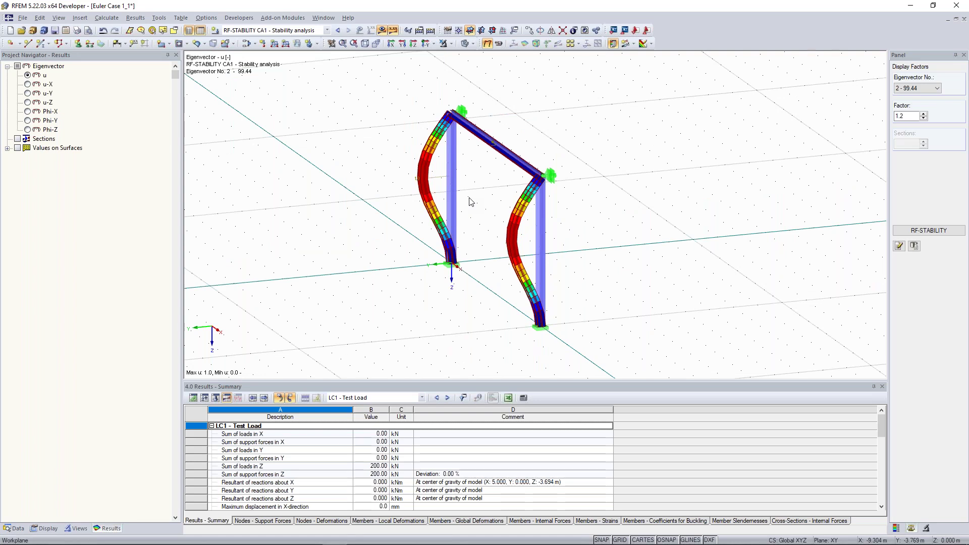
Change the type of the Euler Case 1_1 model to 2D - XZ in its general data and accept the possible data loss
click(18, 528)
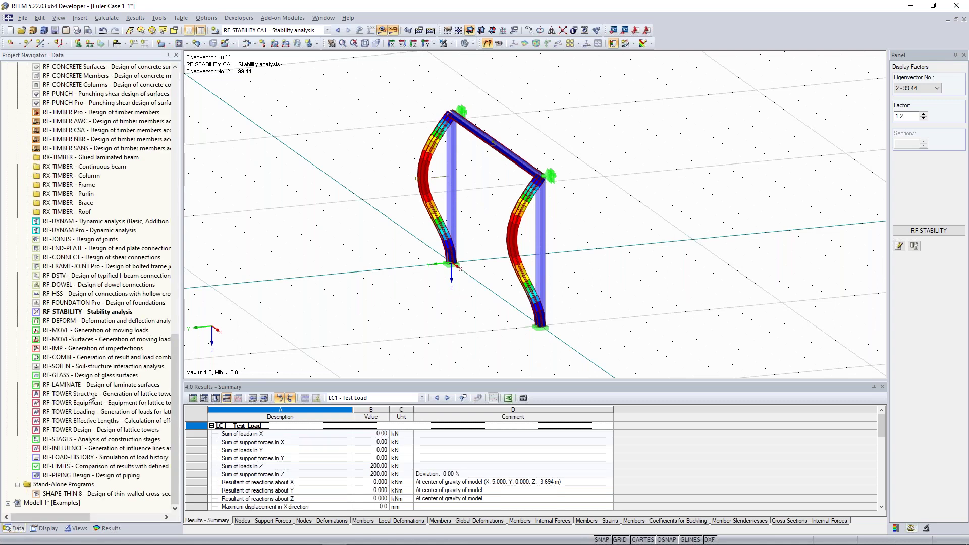
scroll(89, 395, up, 20)
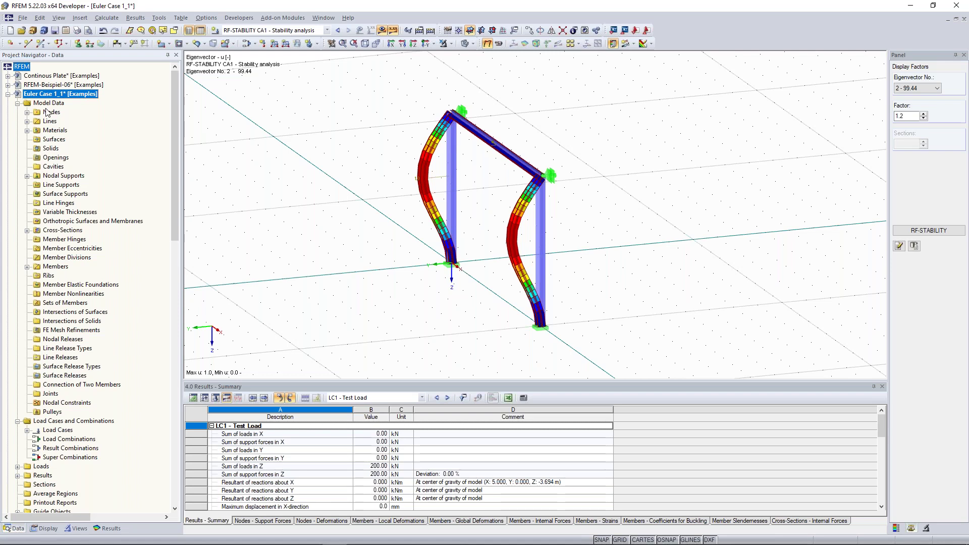
right_click(61, 95)
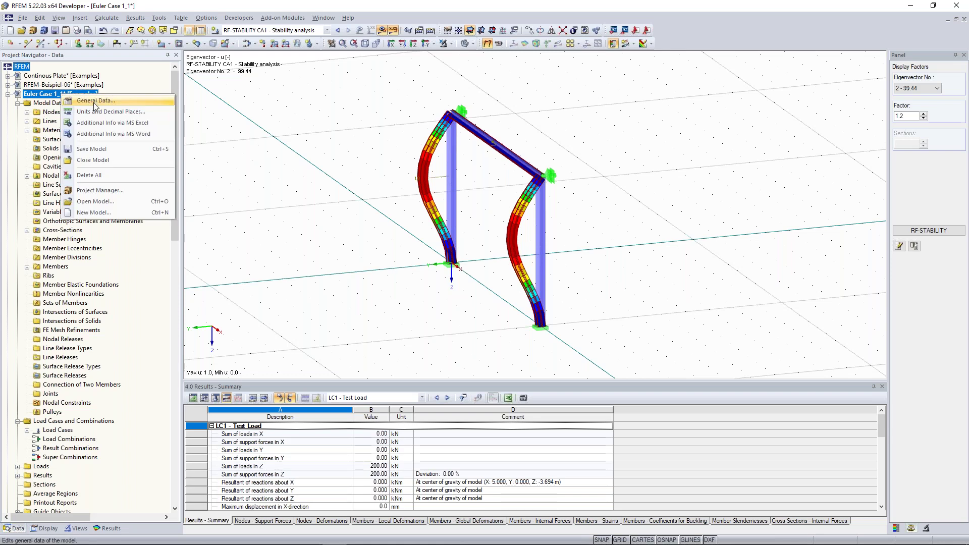
click(95, 101)
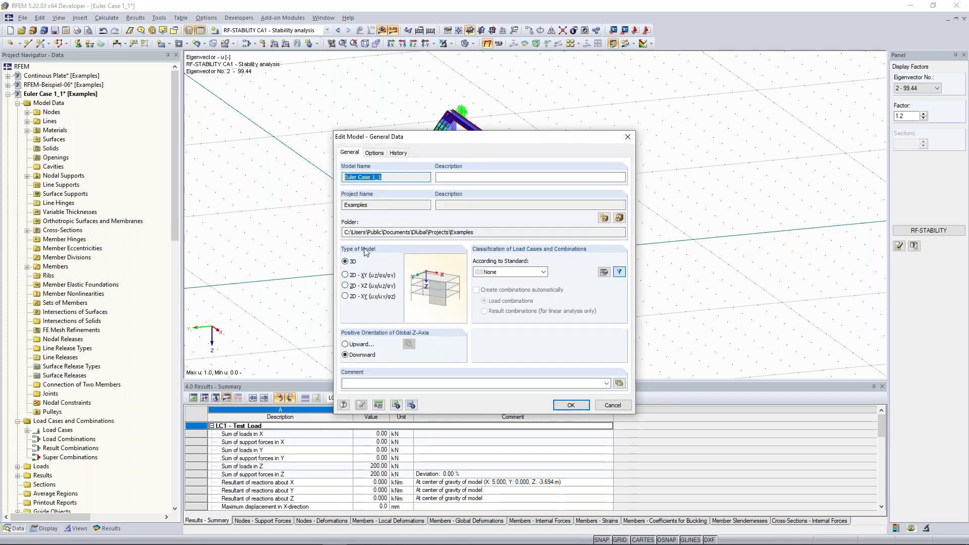
click(346, 286)
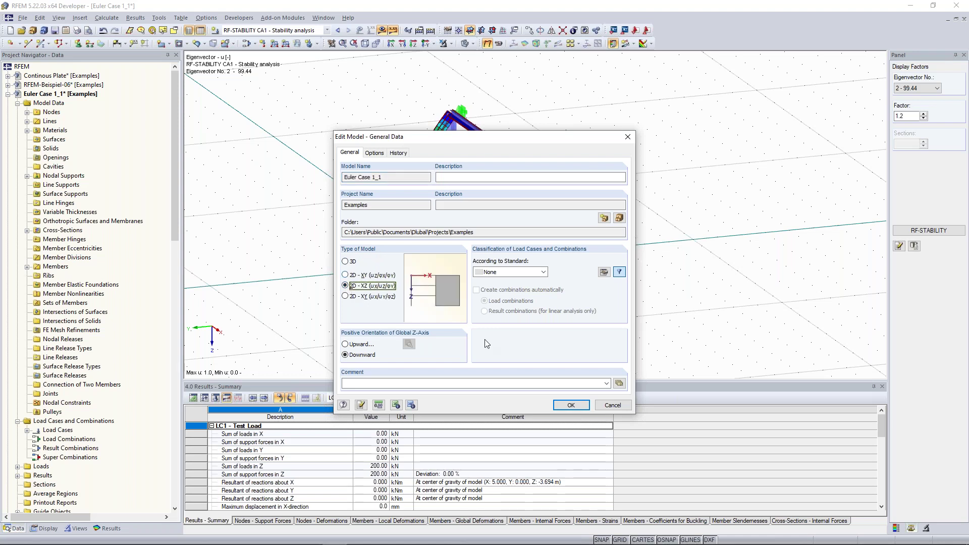
click(571, 405)
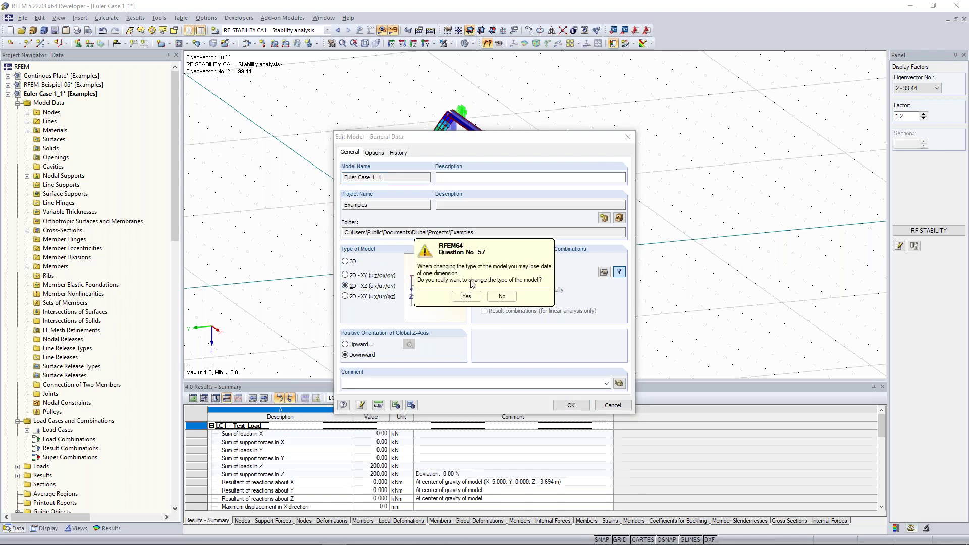
drag(462, 252, 450, 189)
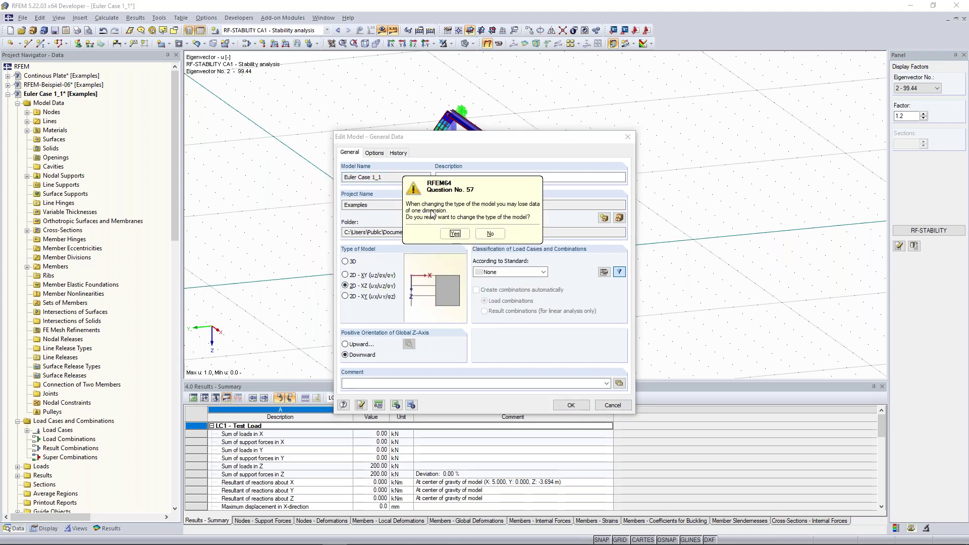
click(459, 235)
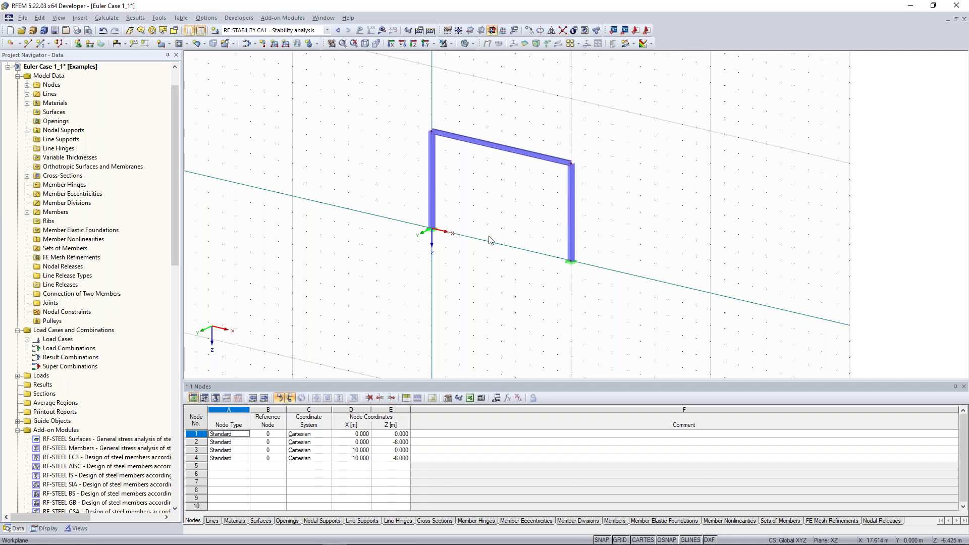
Calculate RF-STABILITY CA1 for the 2D frame, skipping the nodal support plausibility check for all objects
click(431, 30)
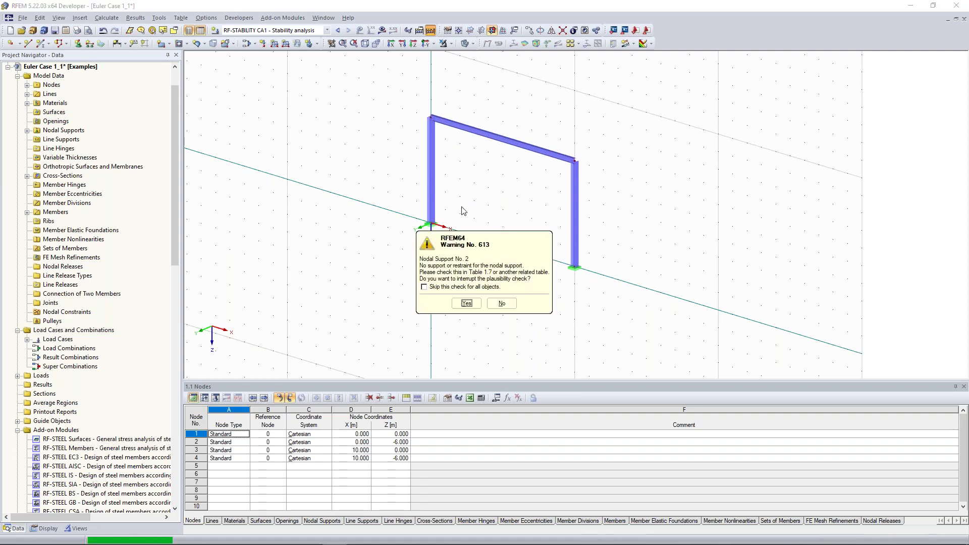
click(456, 287)
click(466, 303)
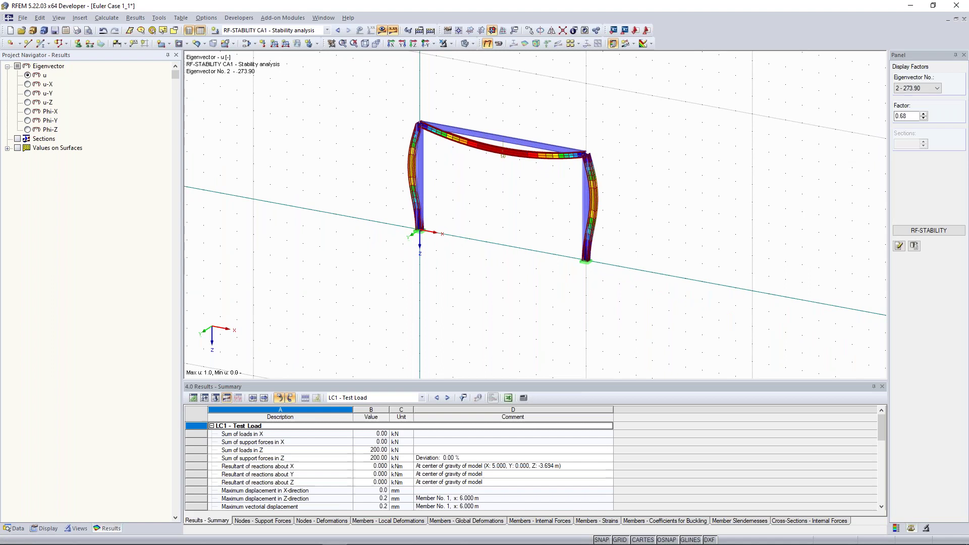
Display eigenvector No. 1 of the 2D frame and inspect its in-plane sway shape
click(937, 88)
click(918, 97)
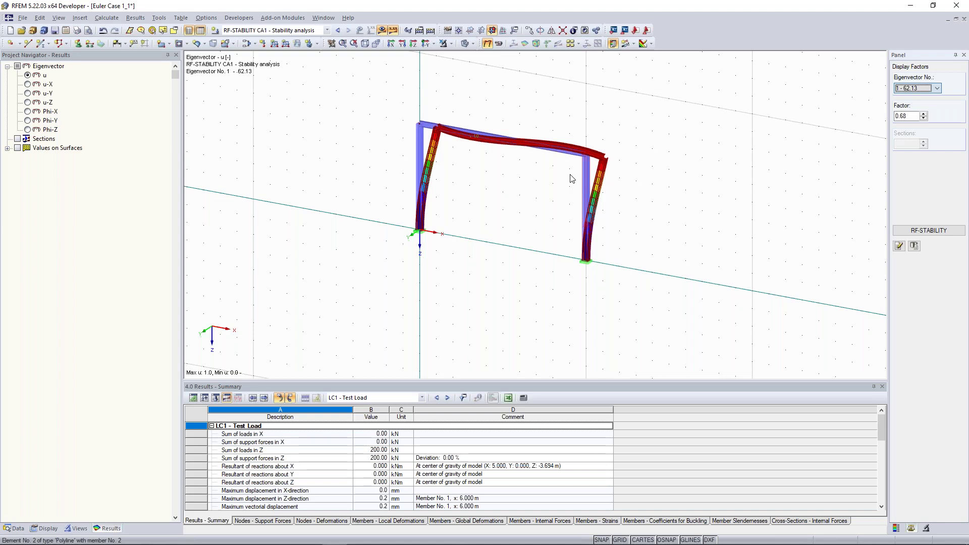
ctrl+middle_drag(572, 178, 564, 147)
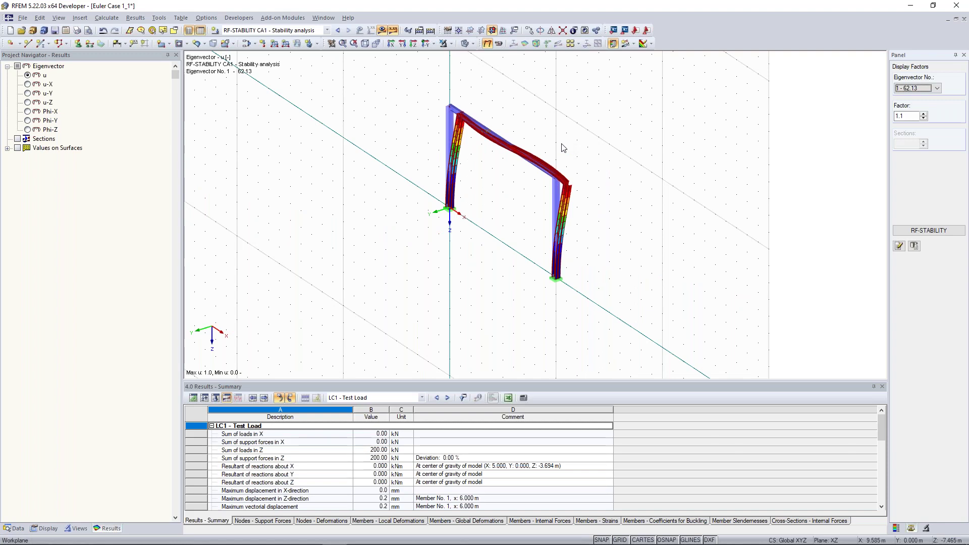
Examine the deformed columns and beam of the 2D frame's first eigenvector from several viewing angles
ctrl+middle_drag(528, 156, 561, 156)
click(324, 18)
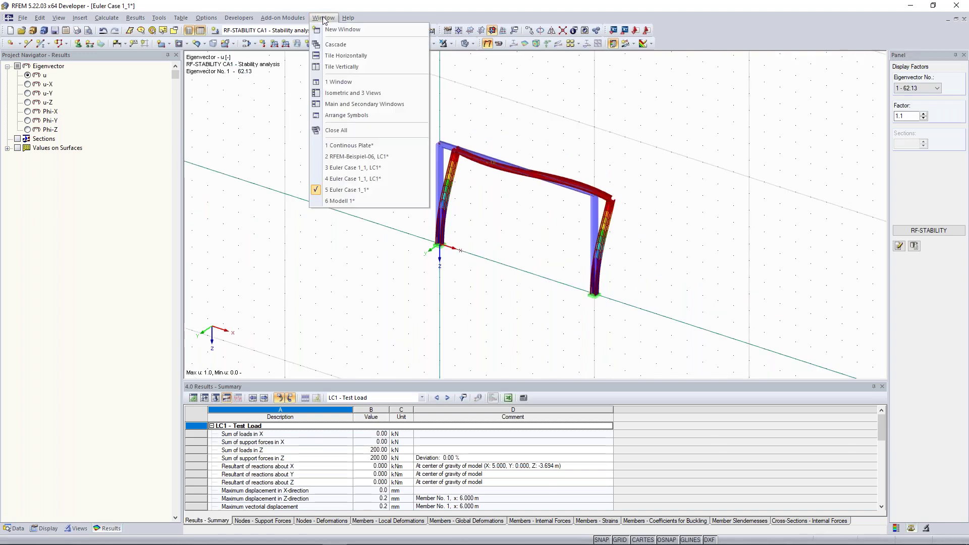
click(278, 287)
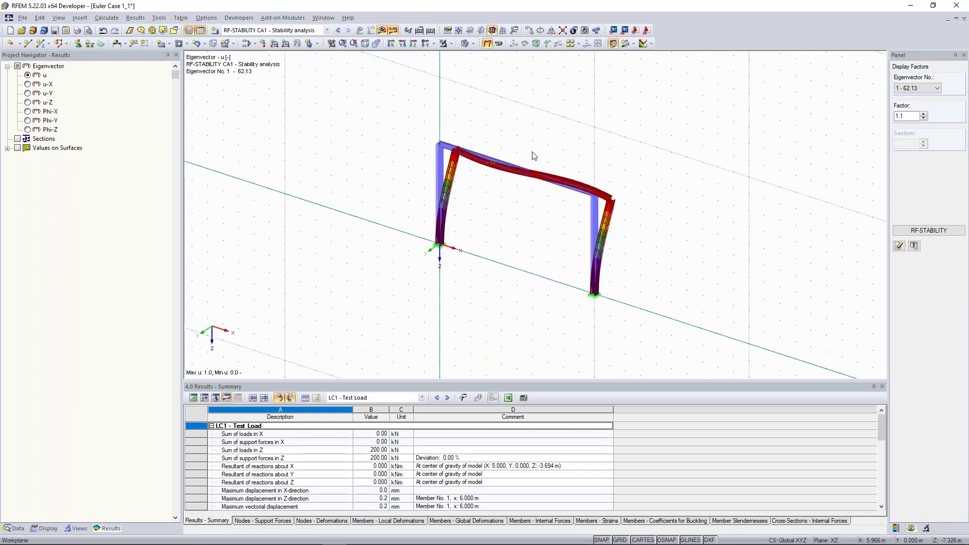
click(364, 44)
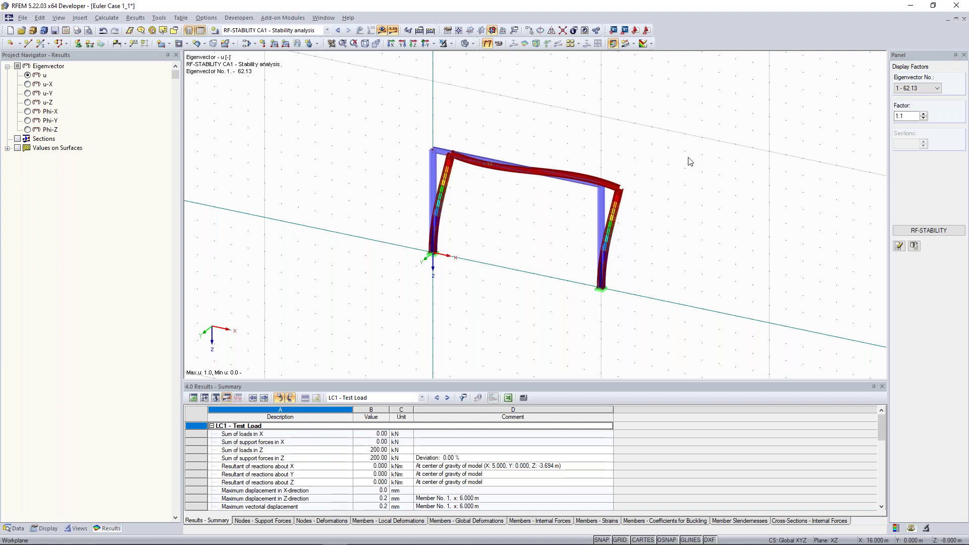
scroll(683, 197, up, 1)
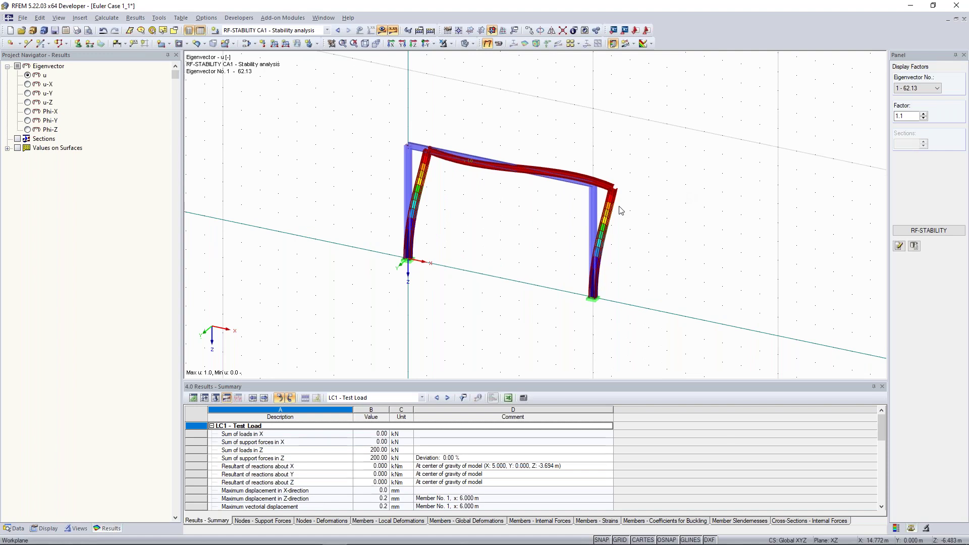
ctrl+middle_drag(621, 210, 709, 193)
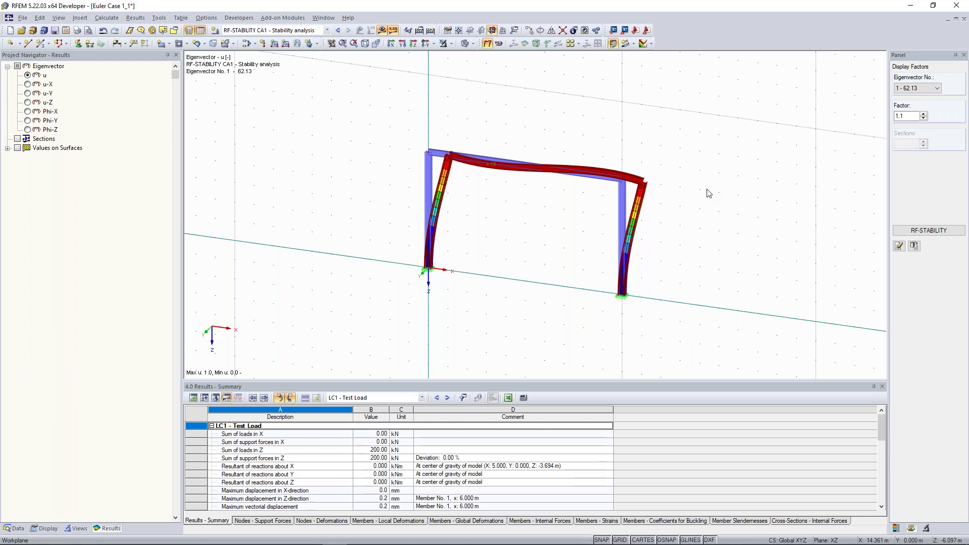
scroll(707, 190, down, 3)
ctrl+middle_drag(723, 190, 705, 151)
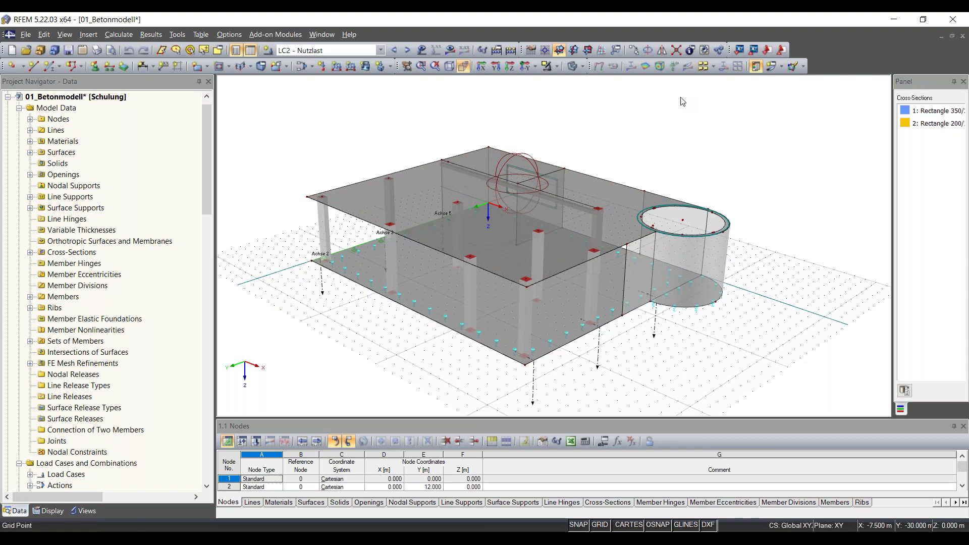
Select all objects of the cylindrical part of the 01_Betonmodell building and view the shared edit dialog for their nodes
scroll(776, 275, up, 2)
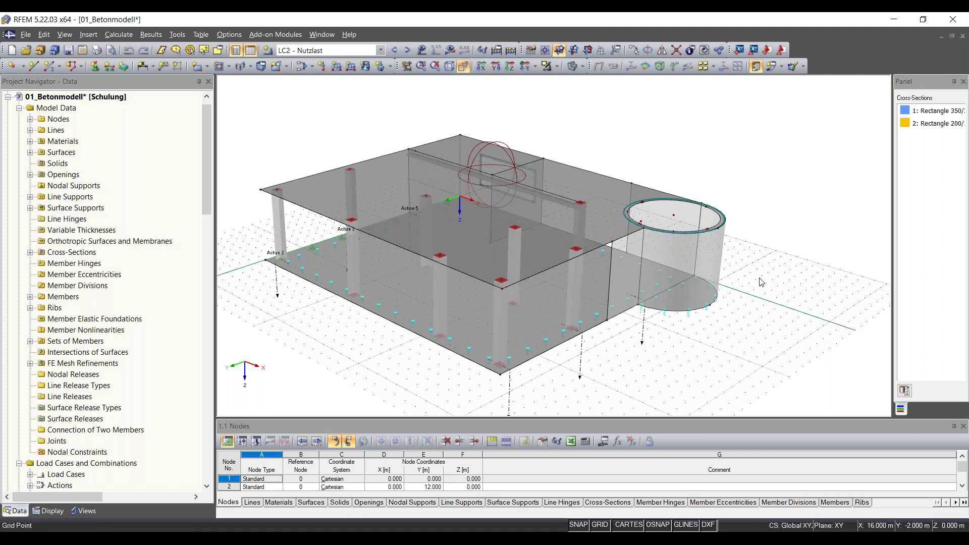
middle_drag(764, 279, 828, 276)
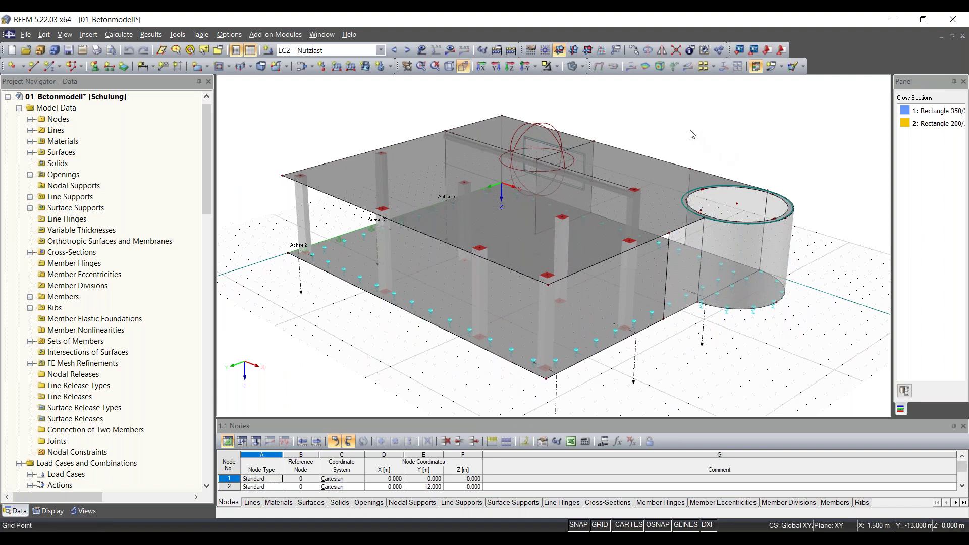
drag(676, 123, 845, 367)
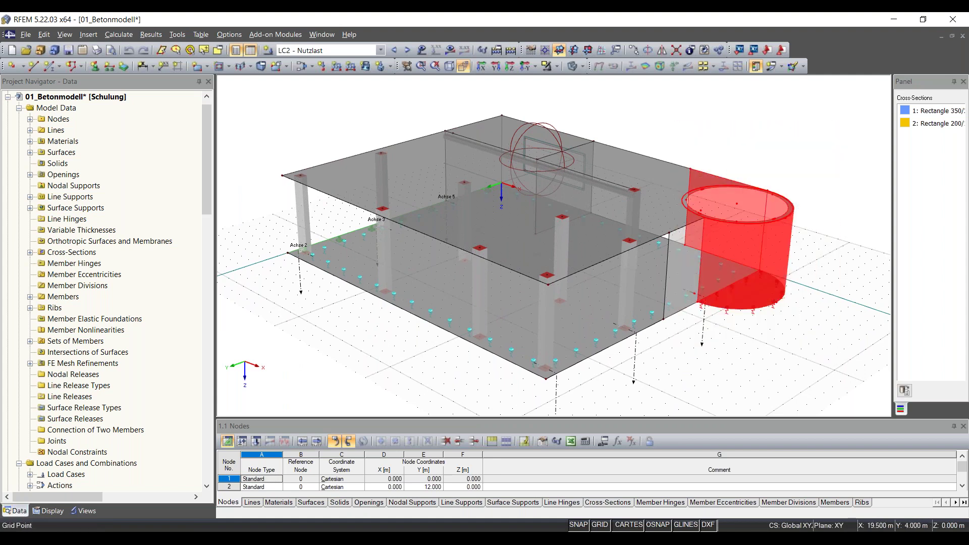
right_click(763, 228)
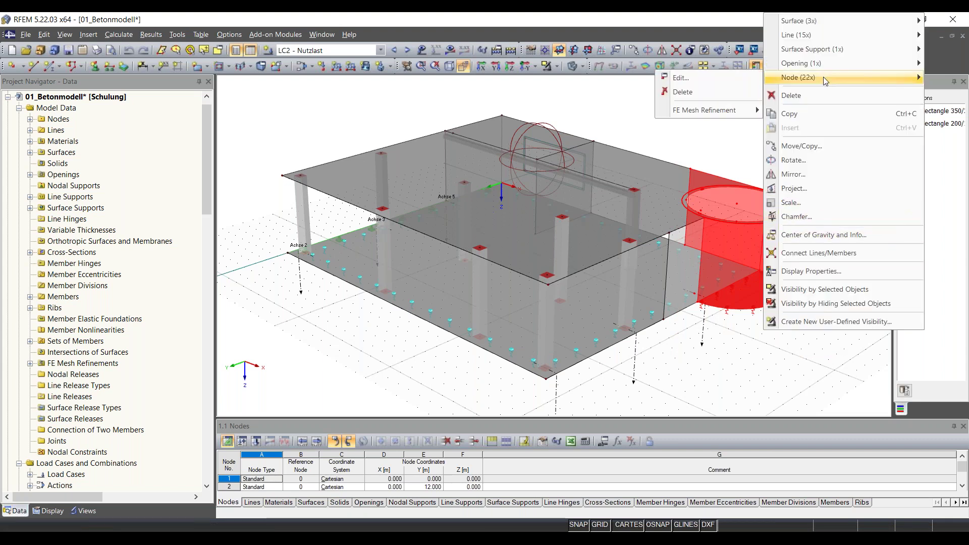
mouse_move(829, 27)
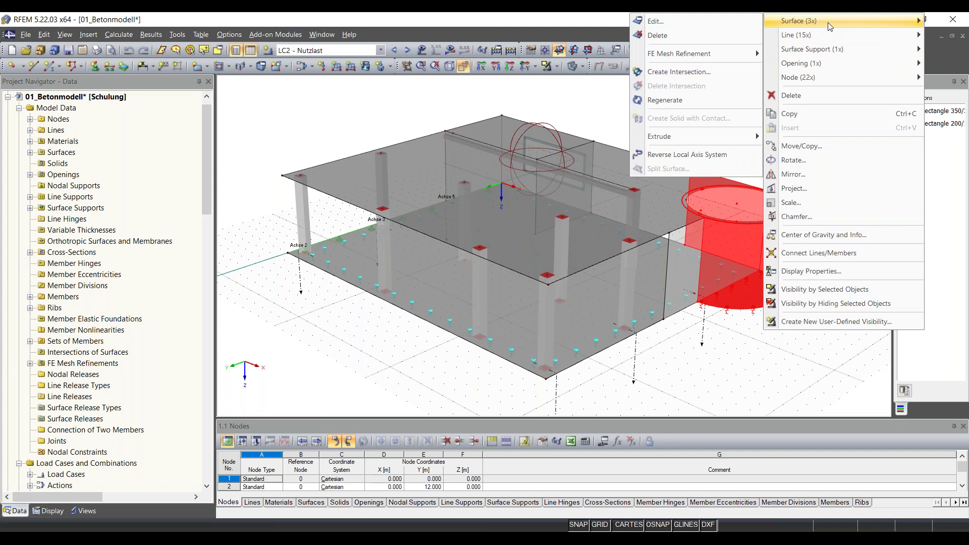
mouse_move(840, 68)
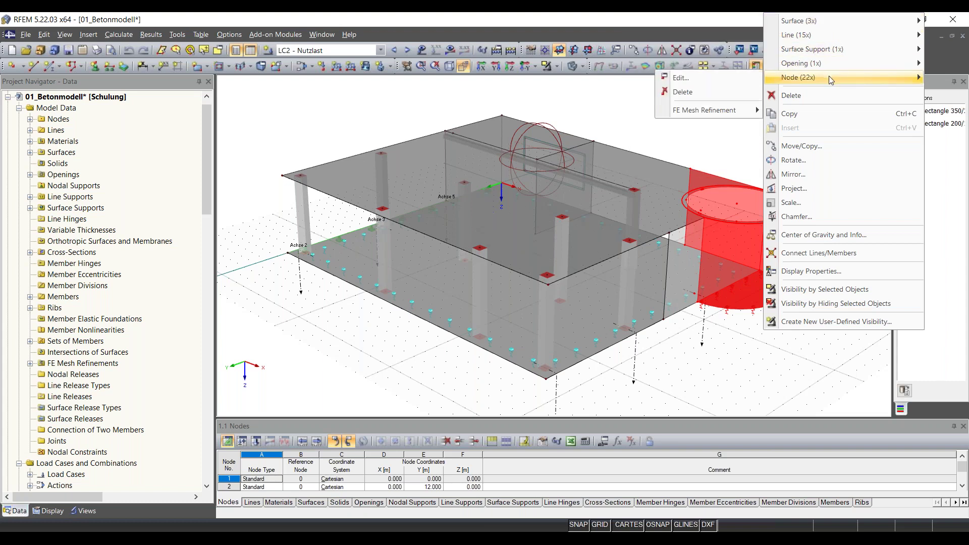
click(726, 80)
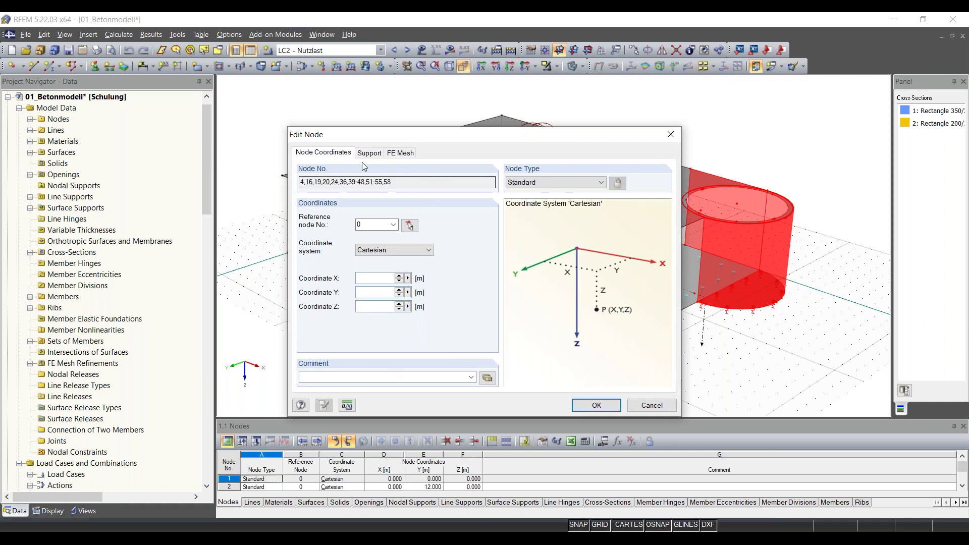
click(672, 136)
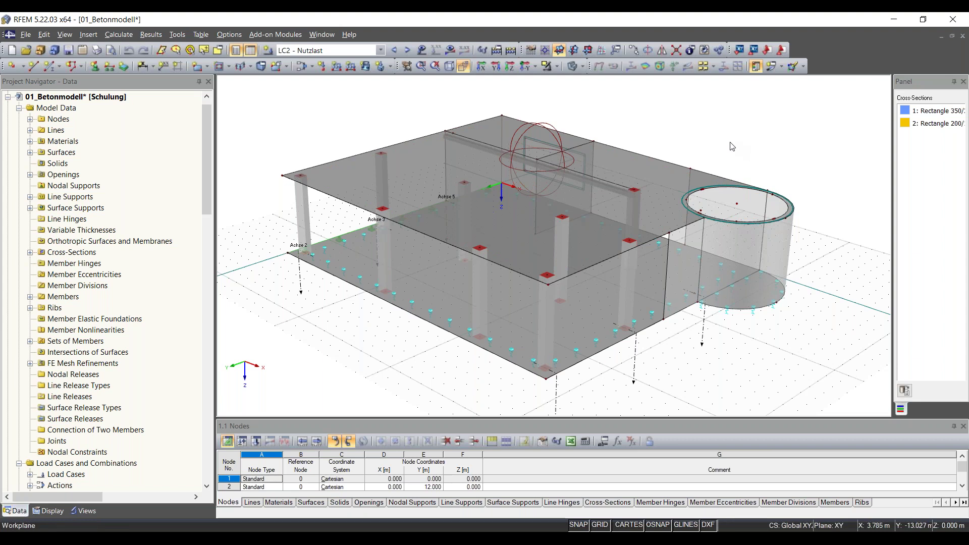
Start the avatar fly mode and fly past the corner columns into the interior of the concrete building
key(f)
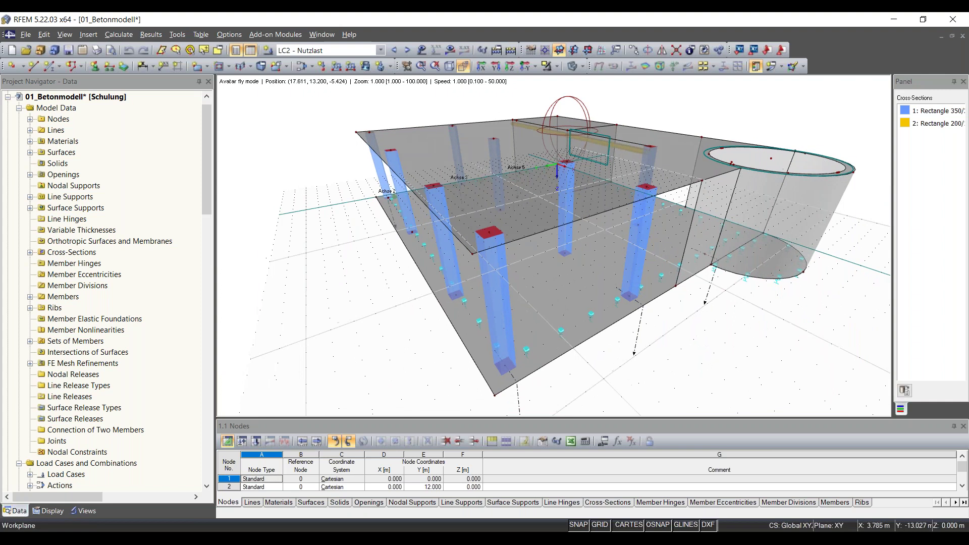
key(w)
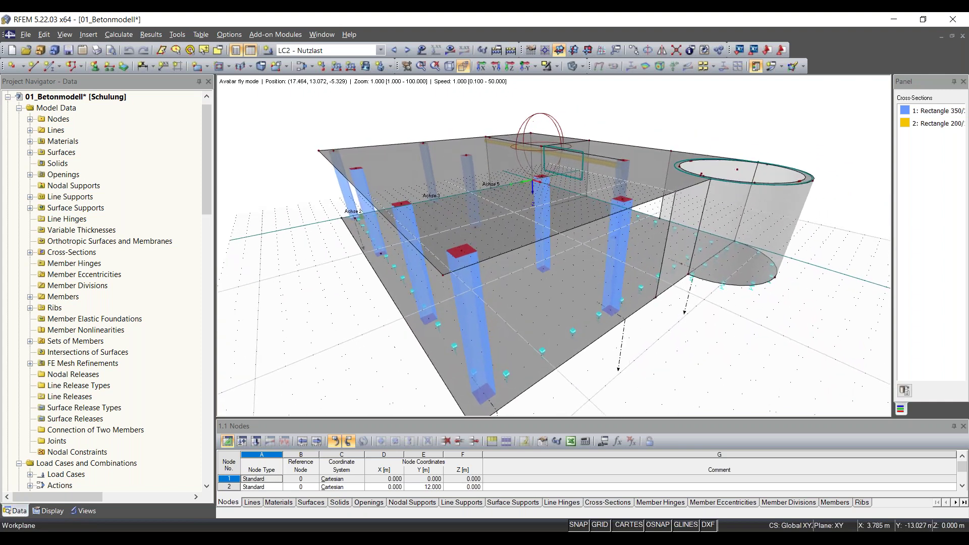
key(w)
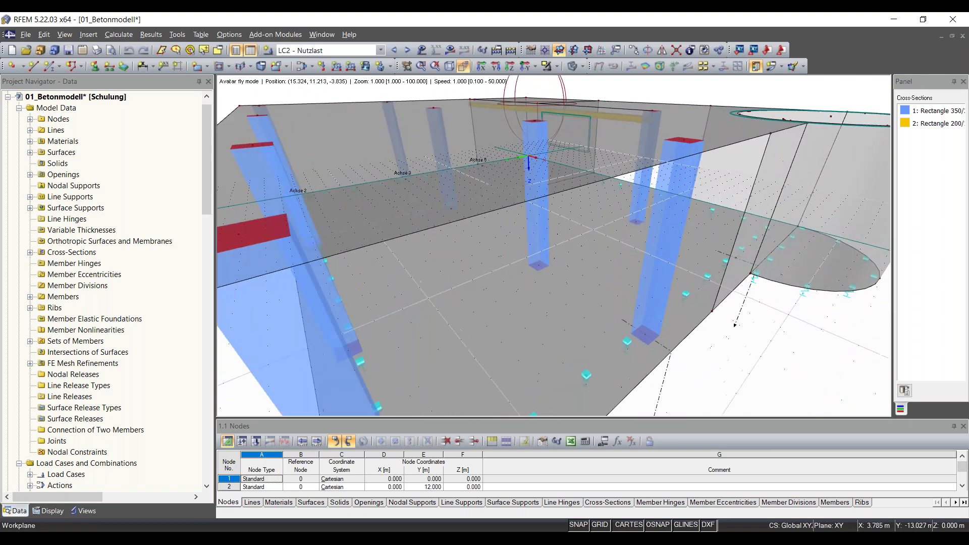
key(w)
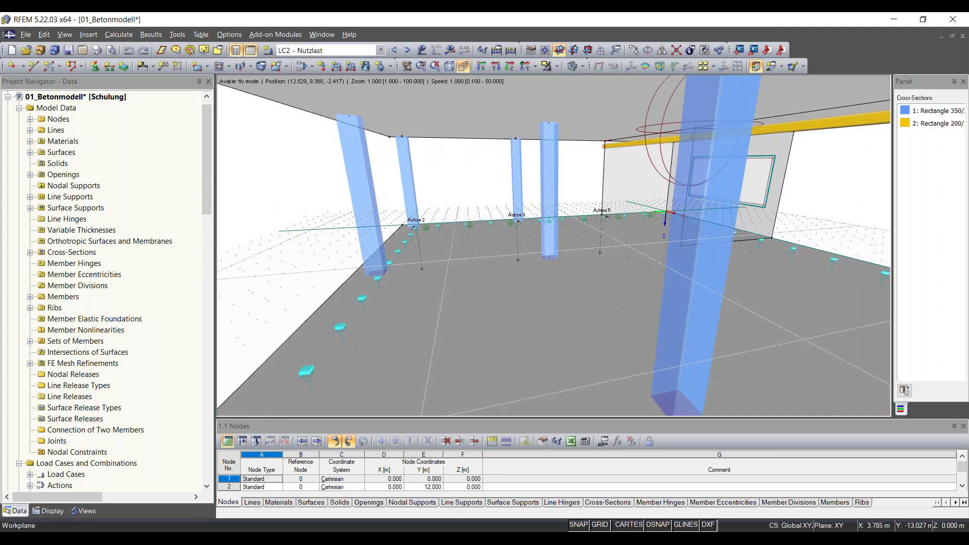
key(w)
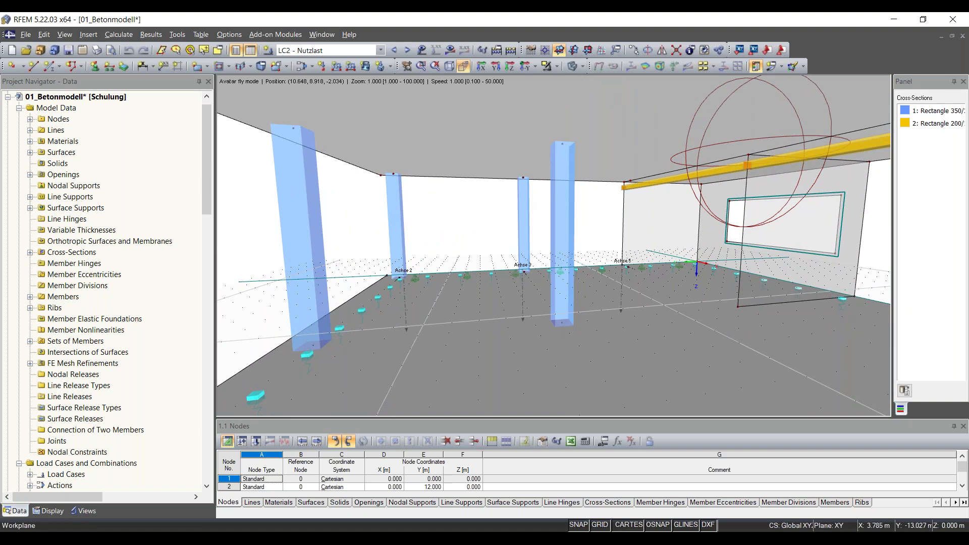
key(Right)
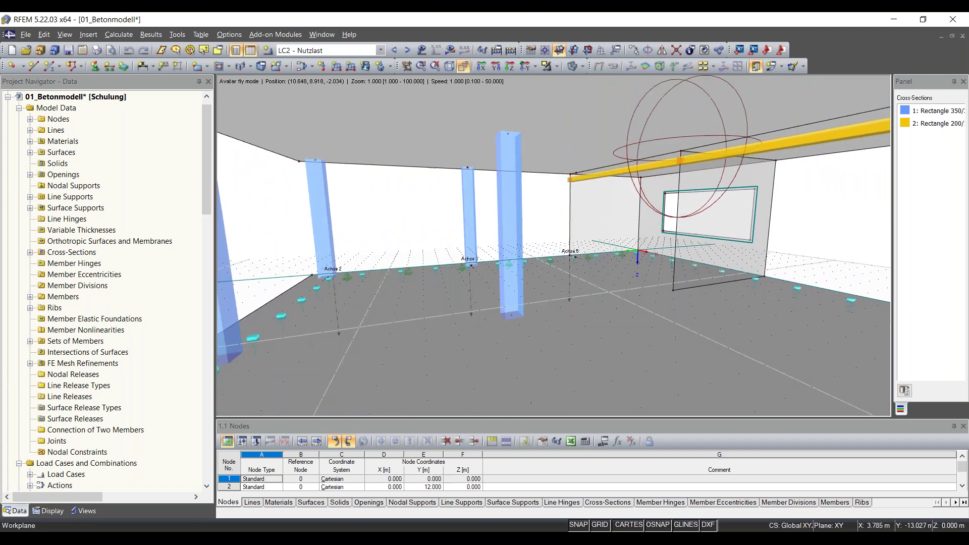
Raise the fly speed to 6.5, tour the building's columns and walls from inside, and leave the fly mode
scroll(554, 246, up, 1)
scroll(553, 246, up, 11)
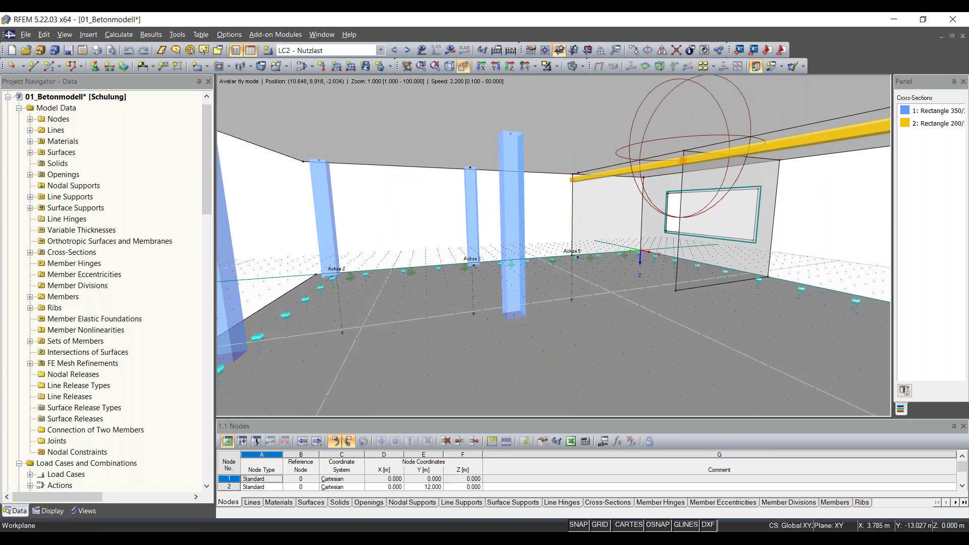
scroll(554, 246, up, 1)
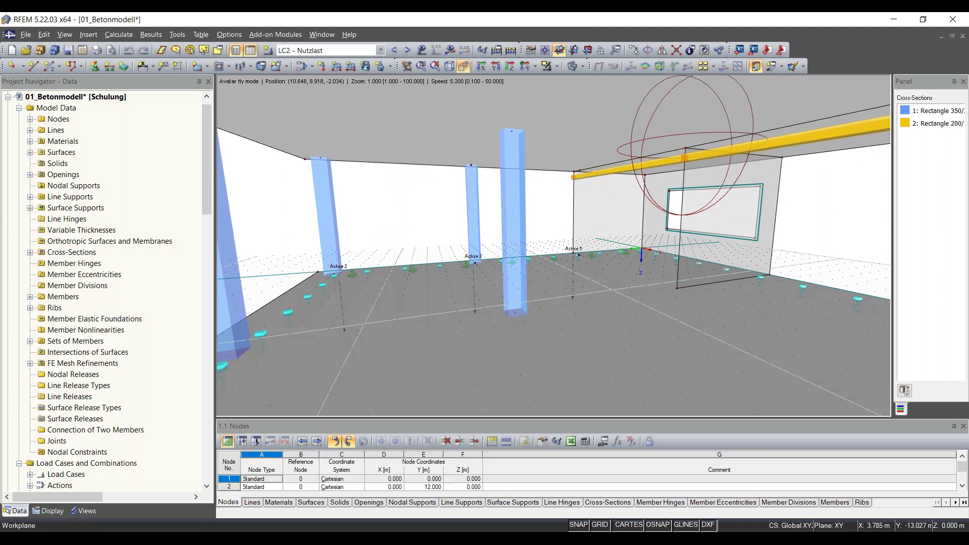
key(Up)
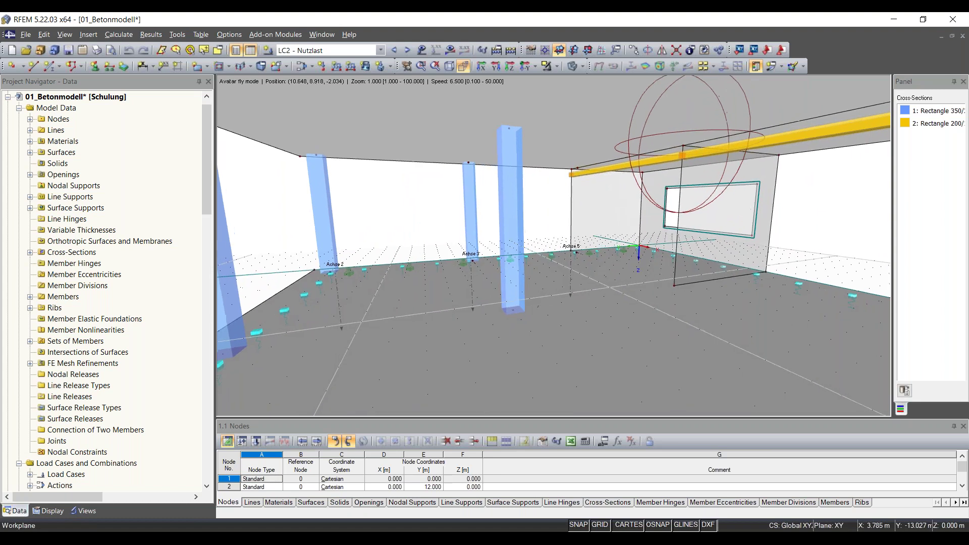
key(Up)
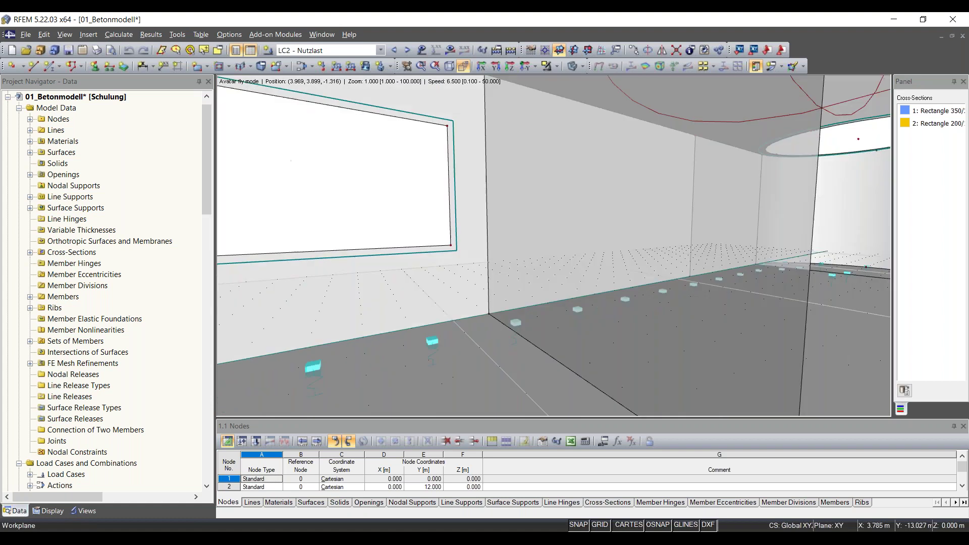
key(Up)
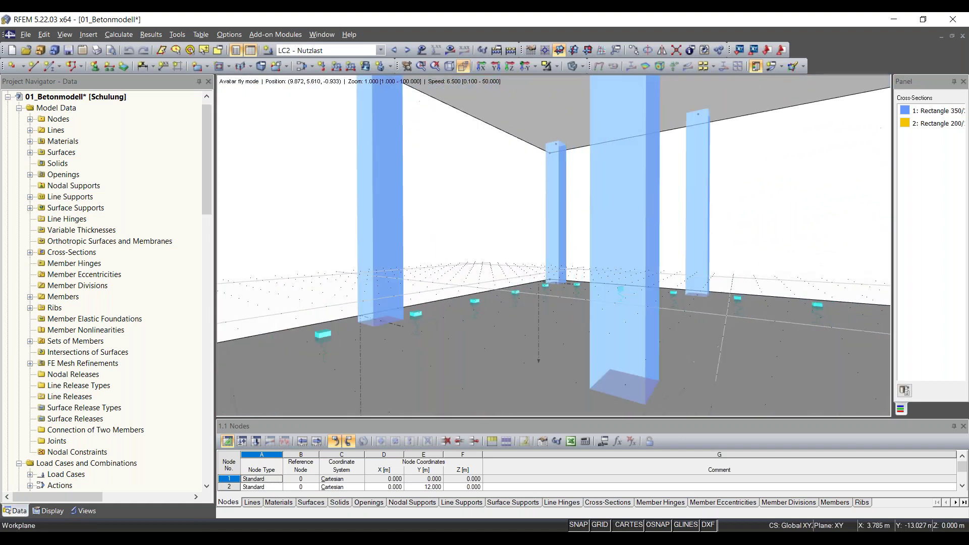
key(Up)
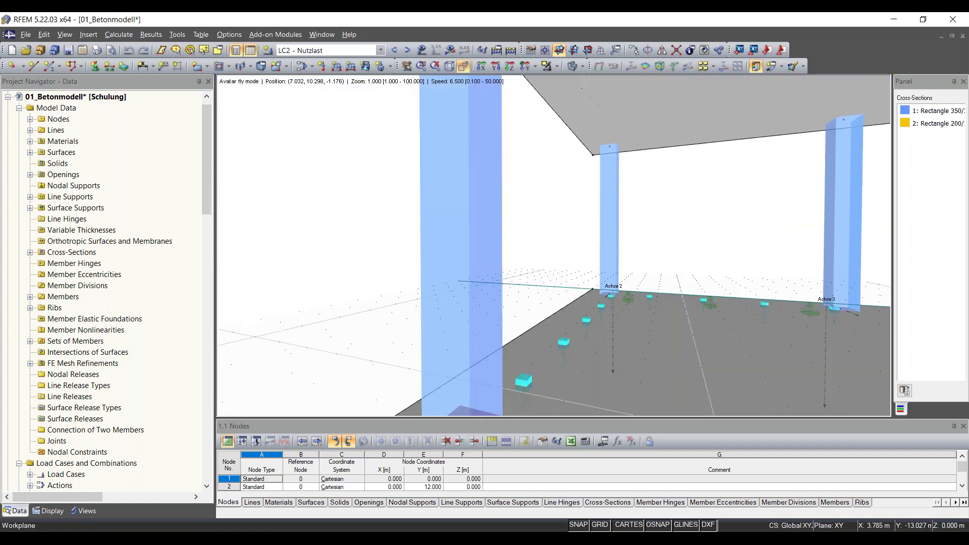
key(Up)
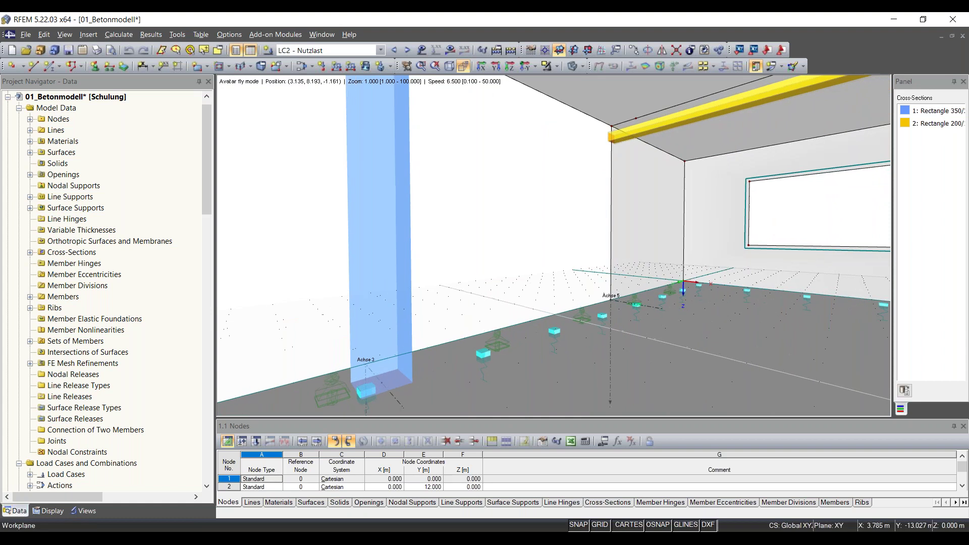
key(Escape)
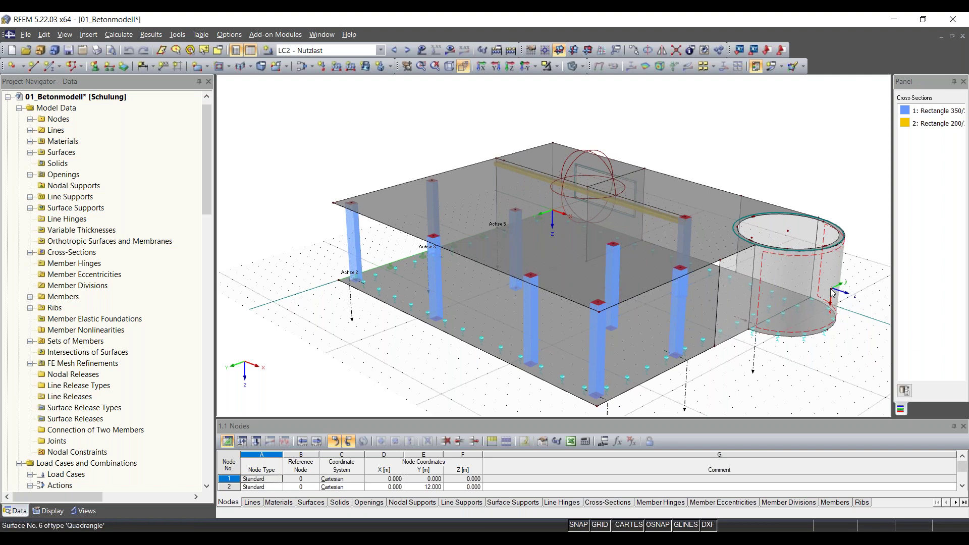
Calculate load case LC2 - Nutzlast and display the concrete building's global deformations
click(85, 39)
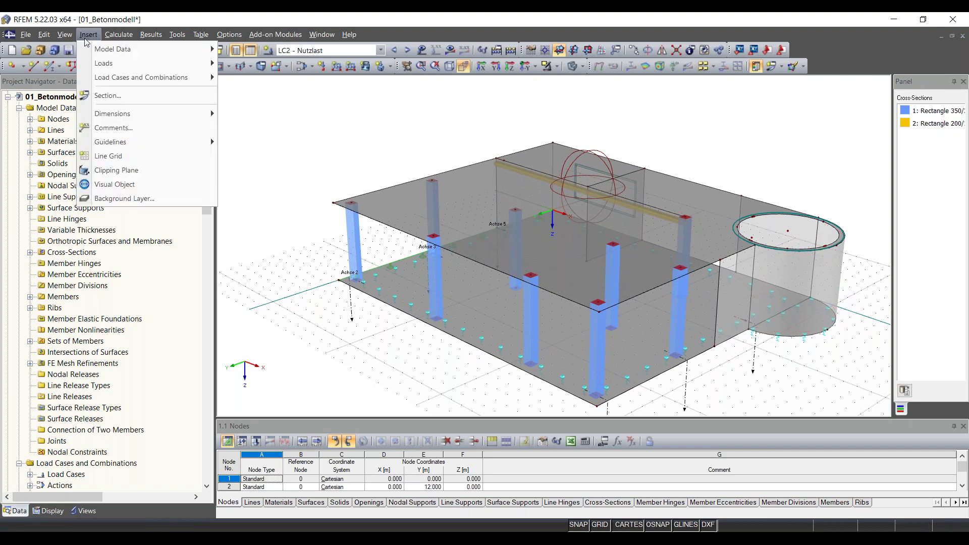
click(396, 127)
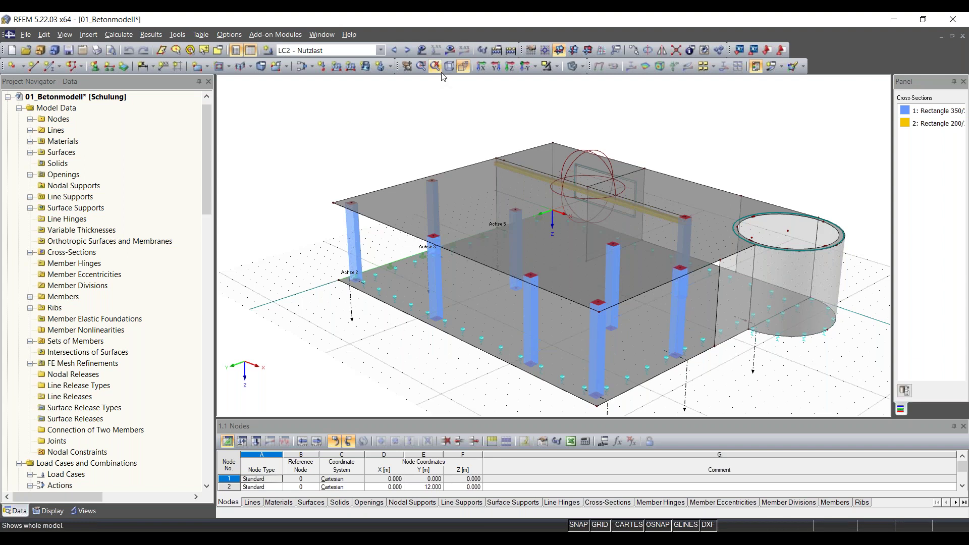
click(450, 50)
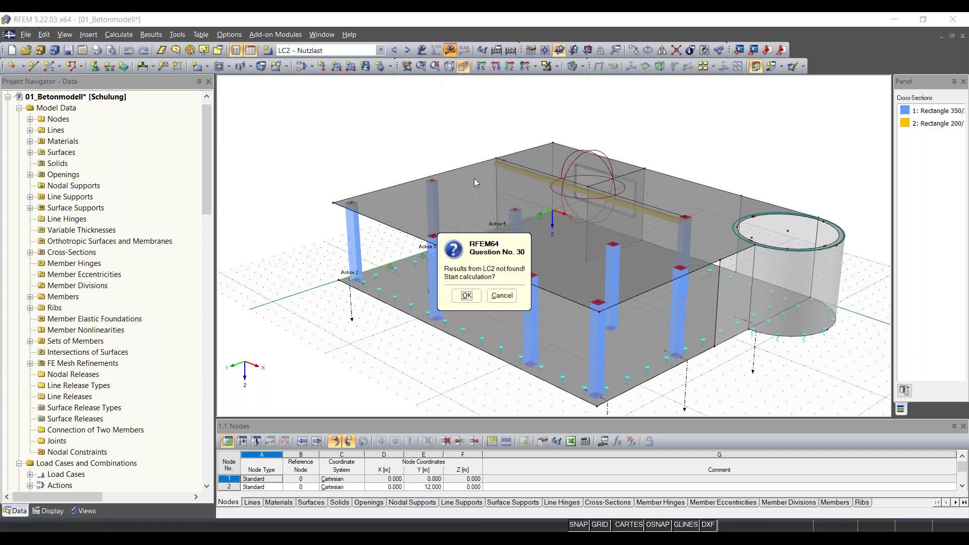
click(467, 294)
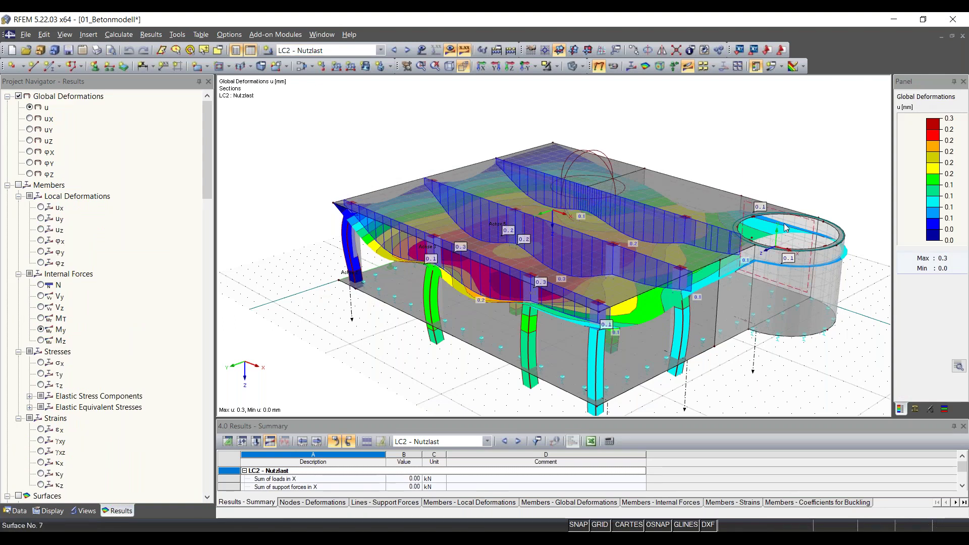
middle_drag(770, 169, 718, 153)
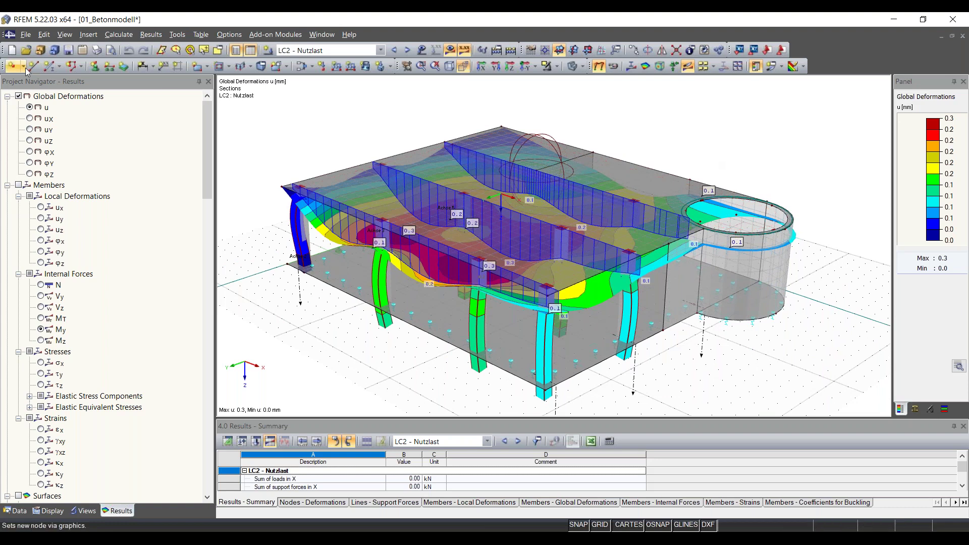
Insert an X-Z clipping plane through the deformed concrete building and shift it to an offset of 0.300 m
click(86, 35)
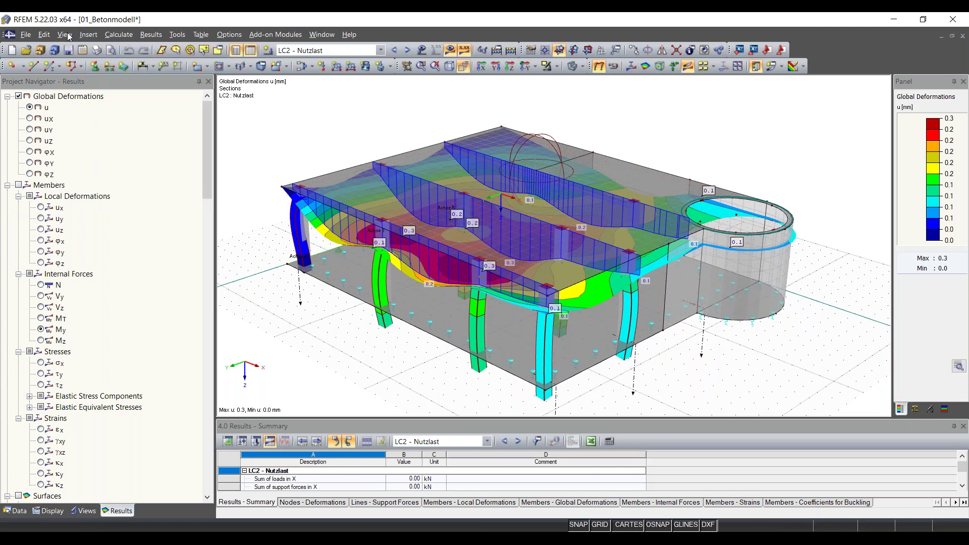
click(44, 34)
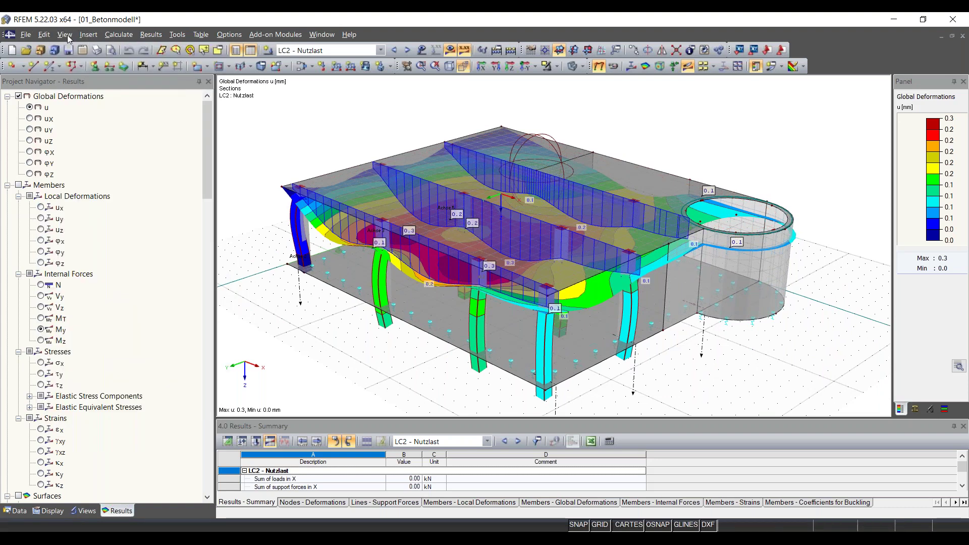
click(68, 35)
mouse_move(84, 39)
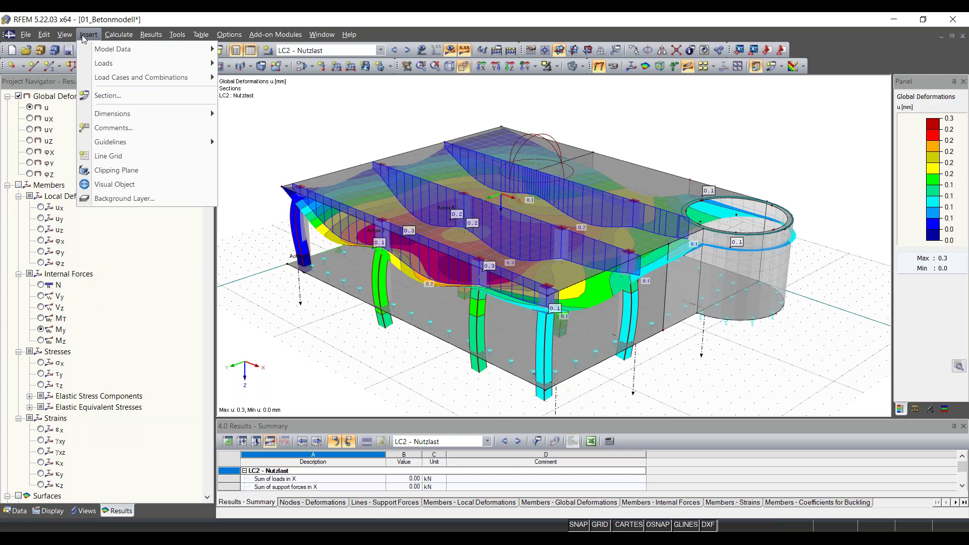
click(121, 174)
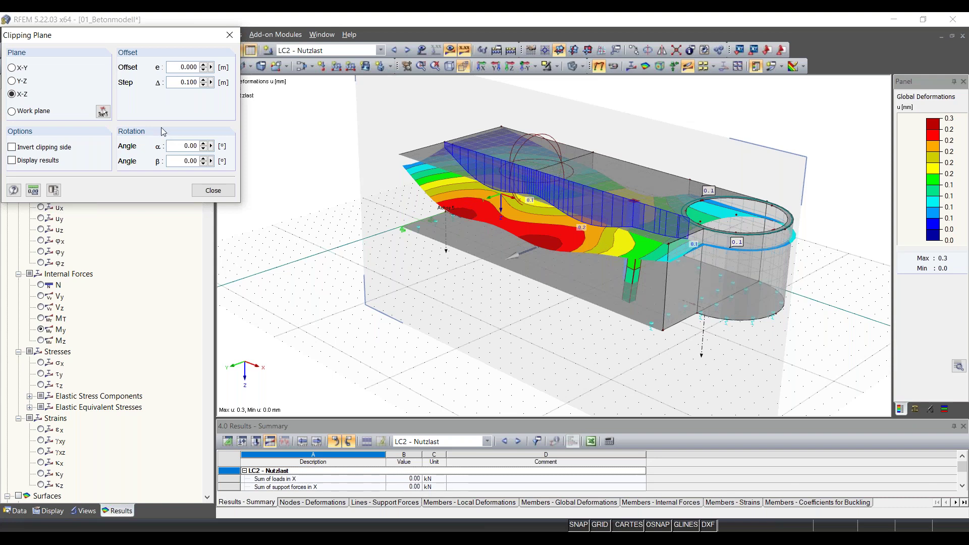
click(203, 65)
click(203, 65)
click(203, 65)
click(203, 65)
click(203, 65)
click(203, 65)
click(203, 65)
click(204, 69)
click(204, 69)
click(204, 70)
click(204, 69)
Set the clipping plane's offset step to 1.100 m, move the plane through 2.200 m and return it to 0.000 m
click(204, 80)
click(204, 80)
click(203, 80)
click(204, 80)
click(204, 80)
click(203, 80)
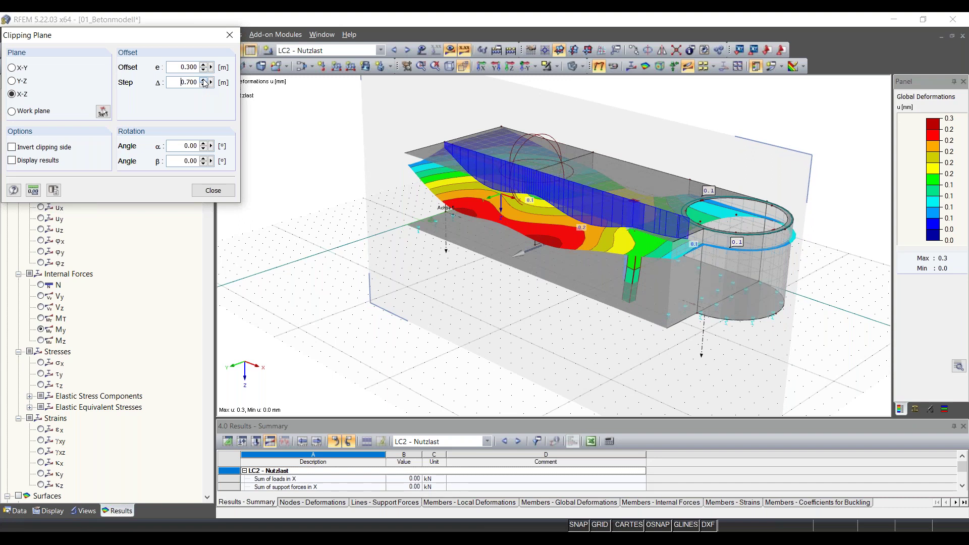
click(203, 80)
click(203, 80)
click(203, 66)
click(203, 66)
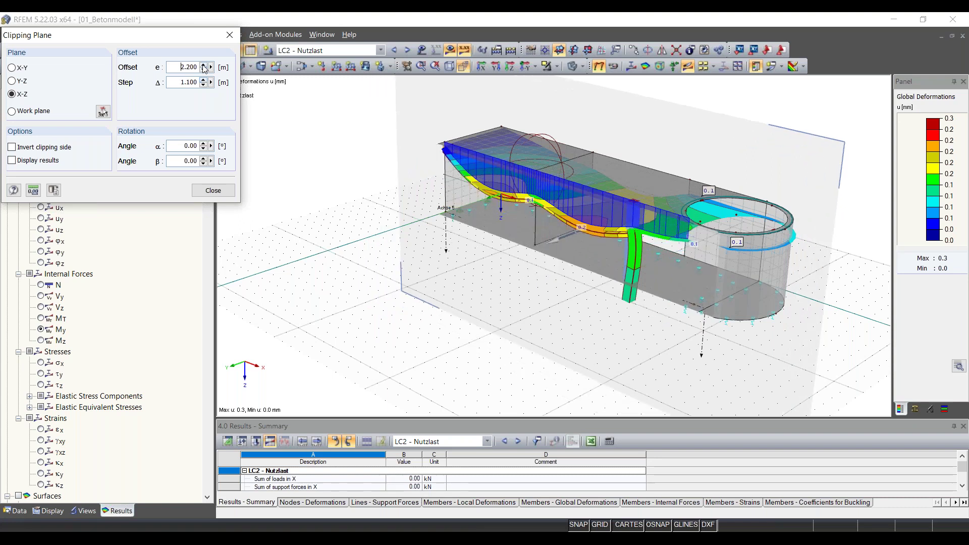
click(203, 65)
click(204, 71)
click(203, 70)
click(204, 70)
Rotate the X-Z clipping plane about angle α, first to 15° and finally to -20°
click(204, 144)
click(204, 144)
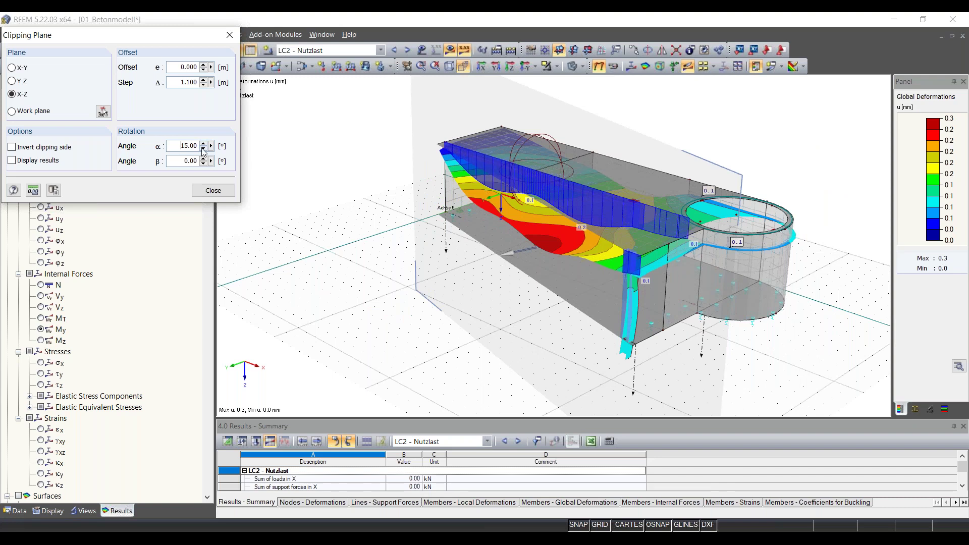
click(204, 148)
click(204, 149)
click(203, 148)
click(203, 149)
click(204, 149)
click(203, 148)
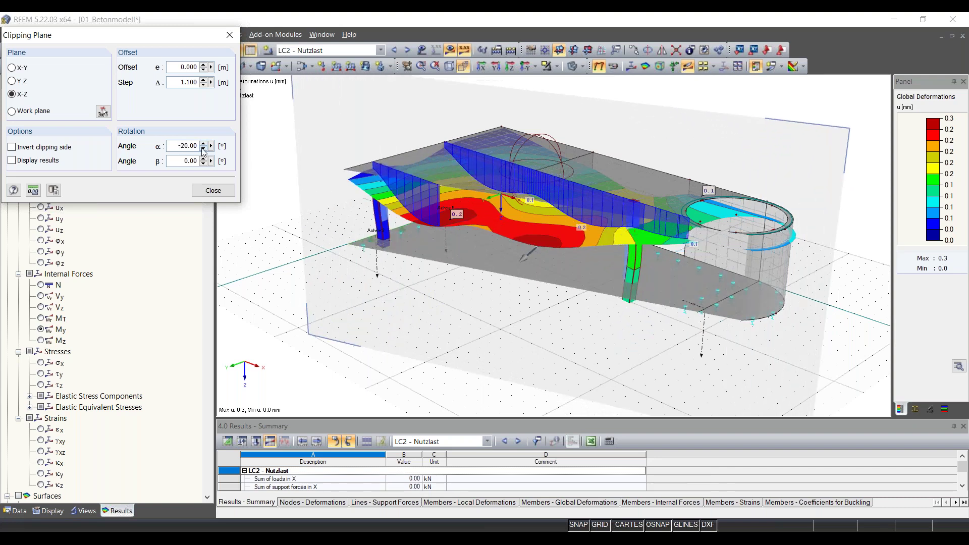
Cut the building with the Y-Z and X-Y clipping planes, then end the clipping to view the whole model
click(22, 83)
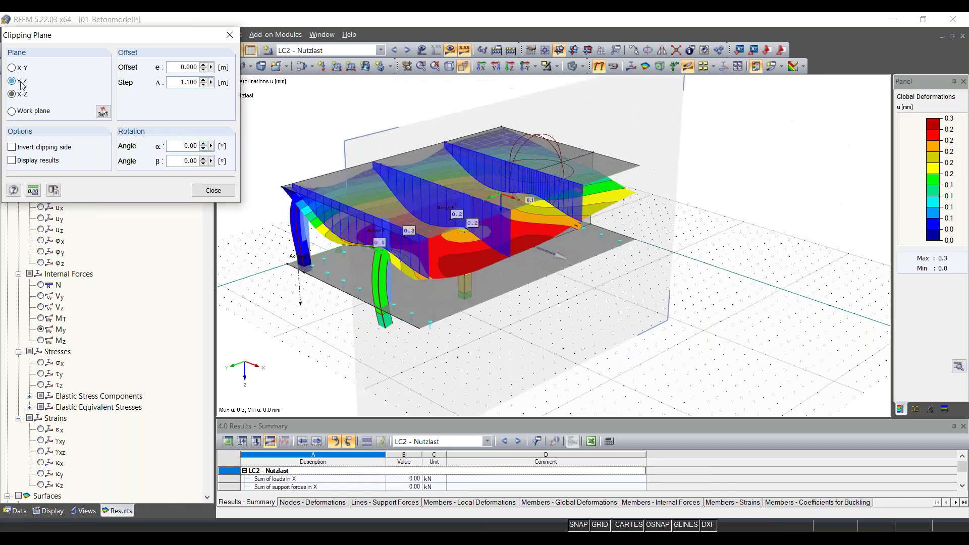
click(23, 73)
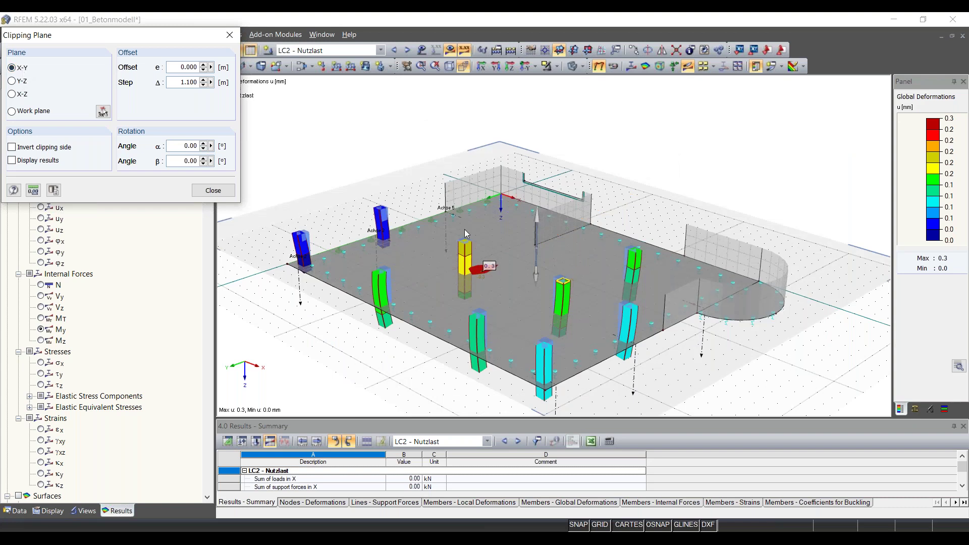
click(213, 191)
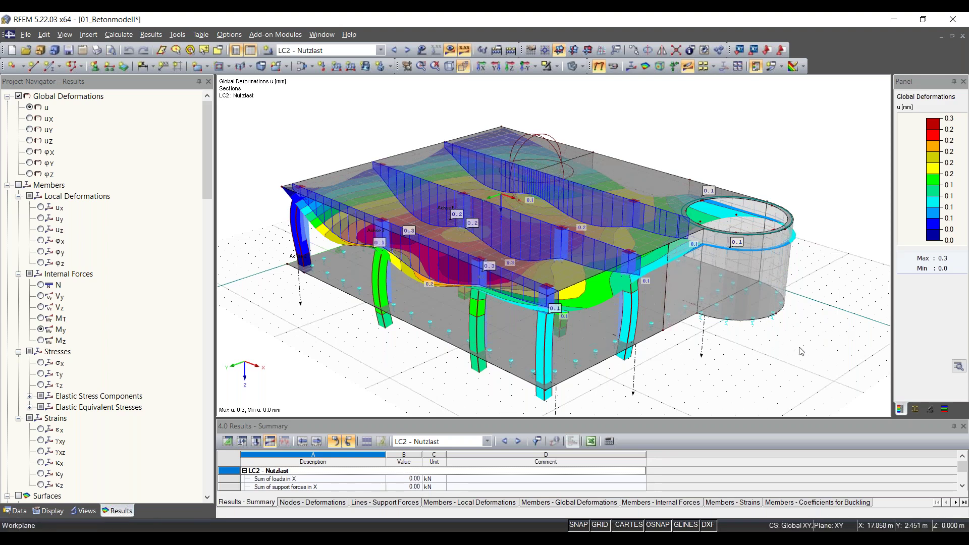
ctrl+middle_drag(794, 353, 727, 379)
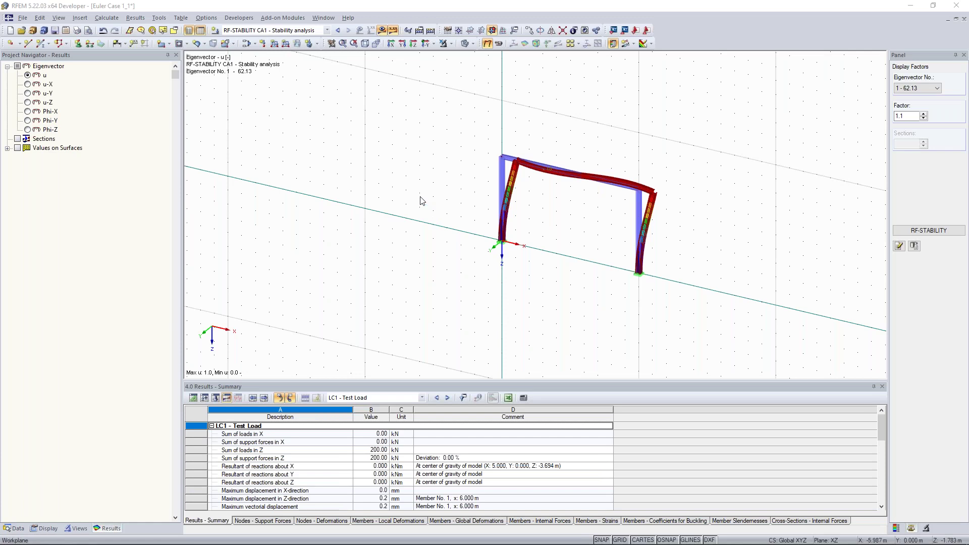
Examine the Euler Case 1_1 frame's first buckling mode from different angles in a widened model view
scroll(422, 200, down, 1)
scroll(422, 201, down, 1)
middle_drag(398, 203, 366, 212)
scroll(368, 212, up, 4)
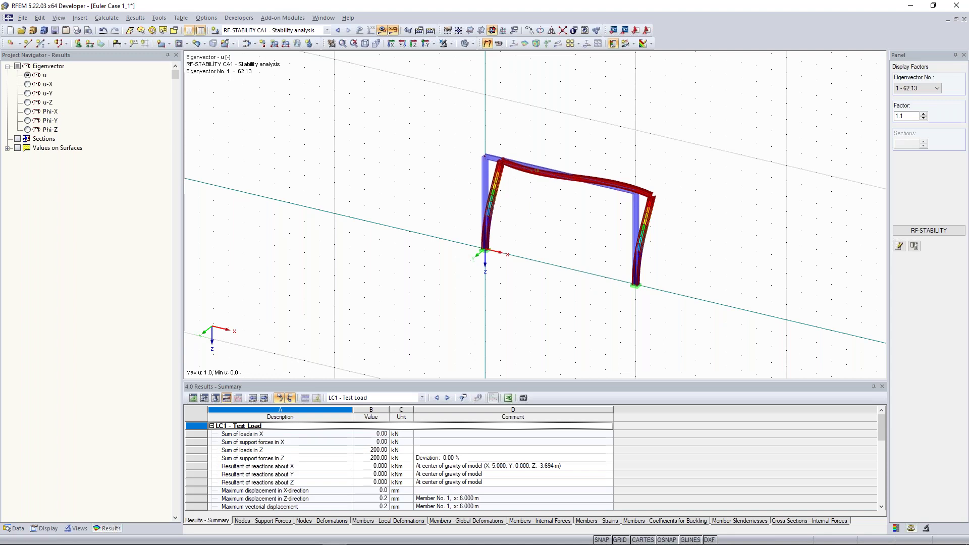
ctrl+middle_drag(410, 192, 461, 177)
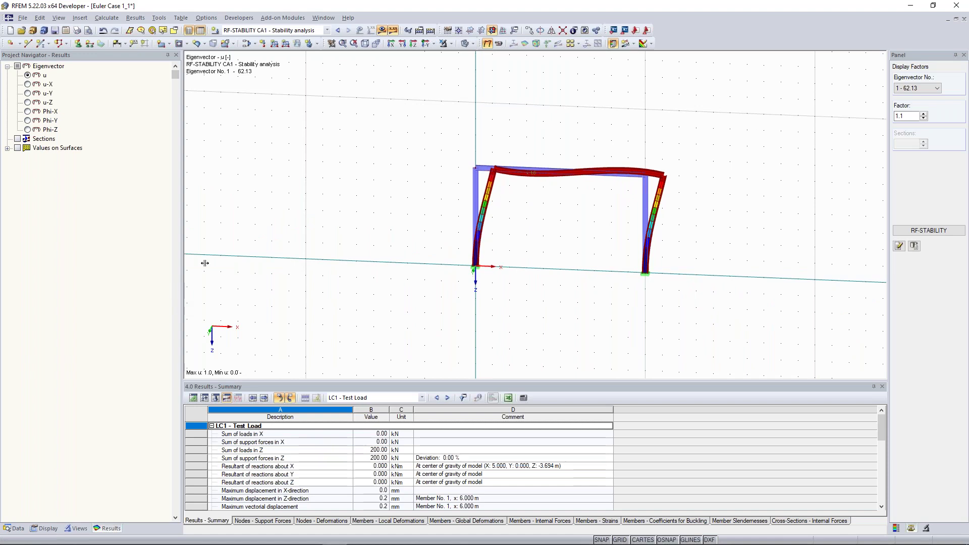
drag(205, 263, 130, 263)
scroll(354, 217, up, 2)
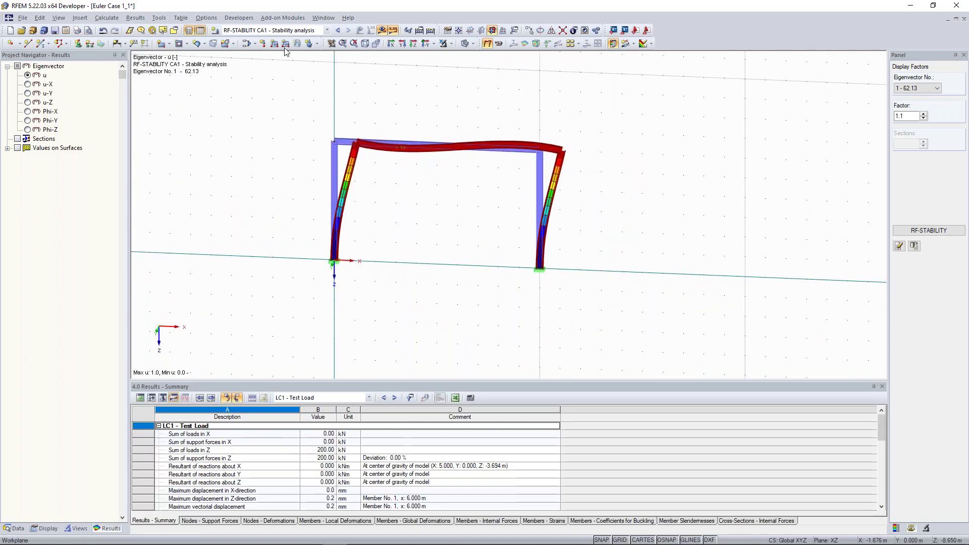
ctrl+middle_drag(311, 106, 299, 117)
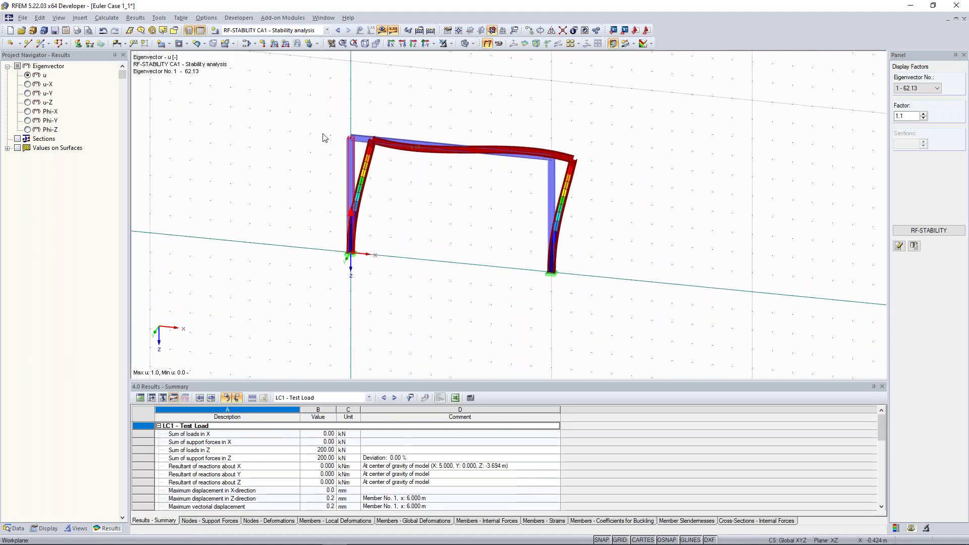
Review the frame's critical load factors and its members' effective lengths in RF-STABILITY, comparing them with the buckling shape, then close the results
click(916, 234)
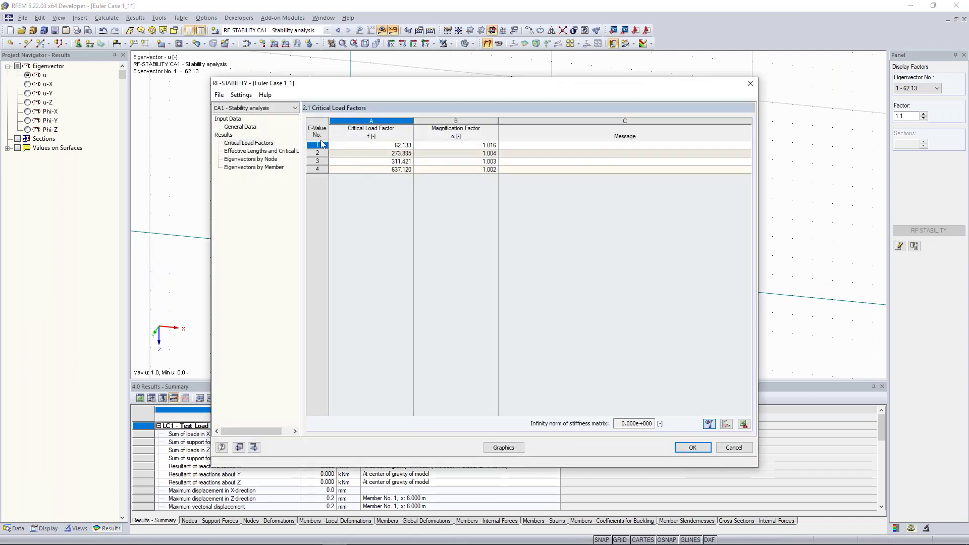
click(248, 152)
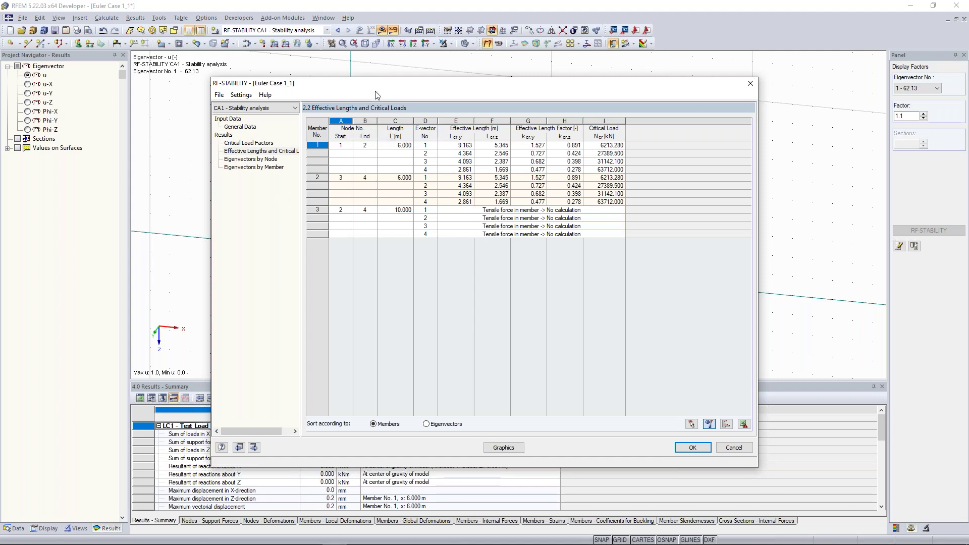
drag(377, 85, 335, 182)
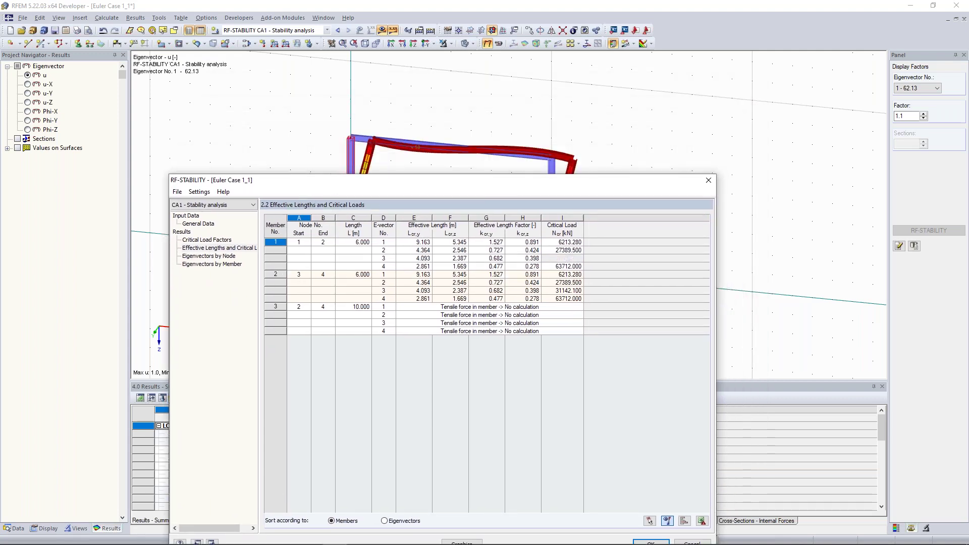
click(276, 266)
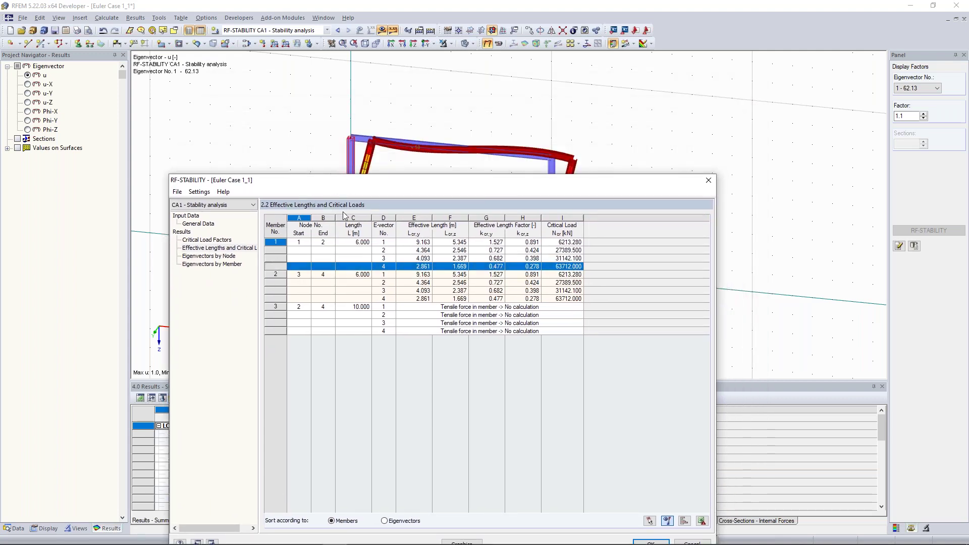
drag(338, 180, 331, 243)
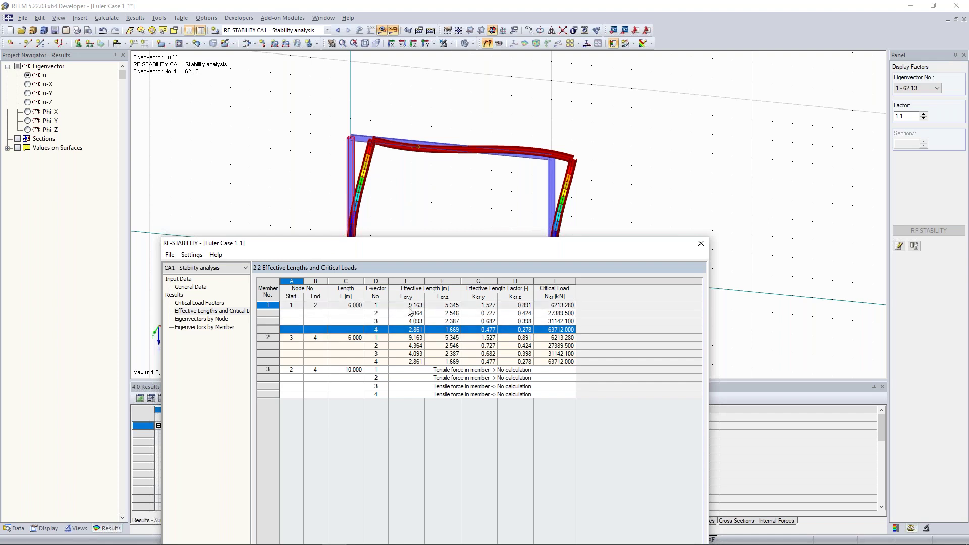
click(411, 306)
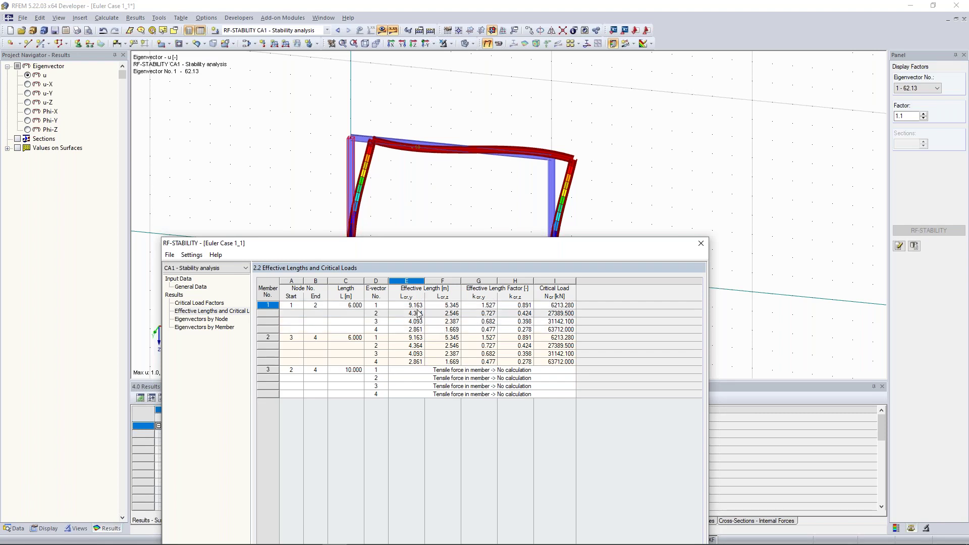
click(702, 244)
Delete the frame's horizontal beam and far column, leaving only the column at the origin
drag(670, 323, 383, 110)
key(Delete)
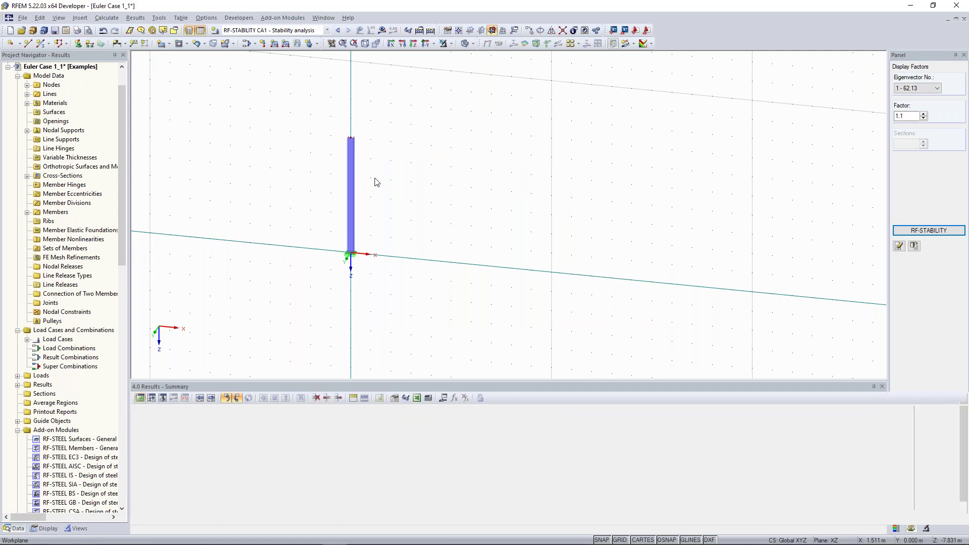
scroll(303, 187, down, 1)
middle_drag(321, 191, 348, 196)
scroll(395, 214, up, 1)
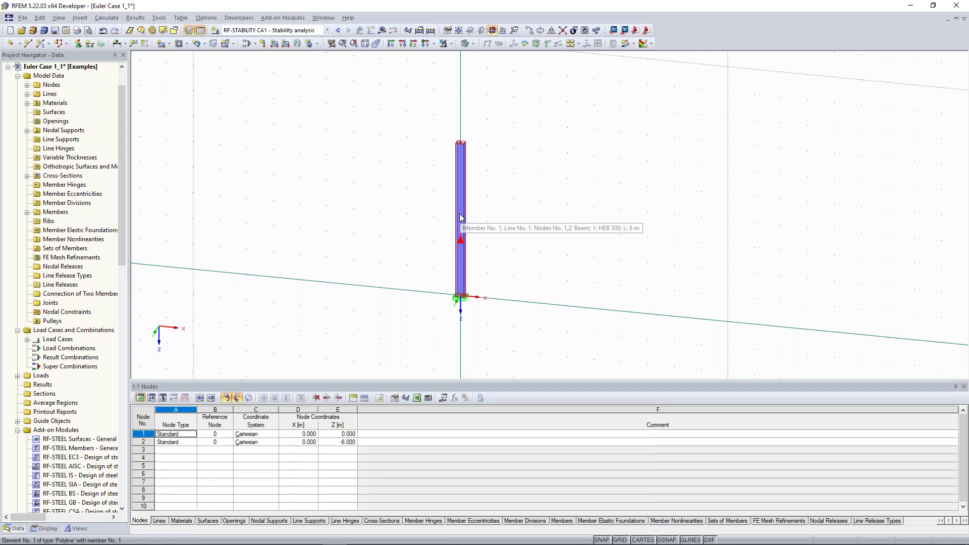
Recalculate the model with the single column, skipping the nodal support plausibility check for all objects
click(431, 31)
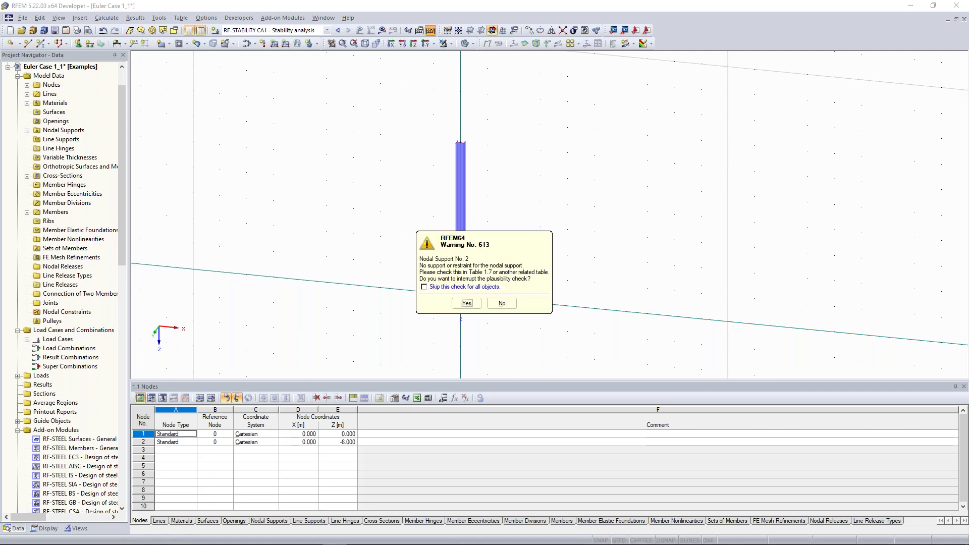
key(Return)
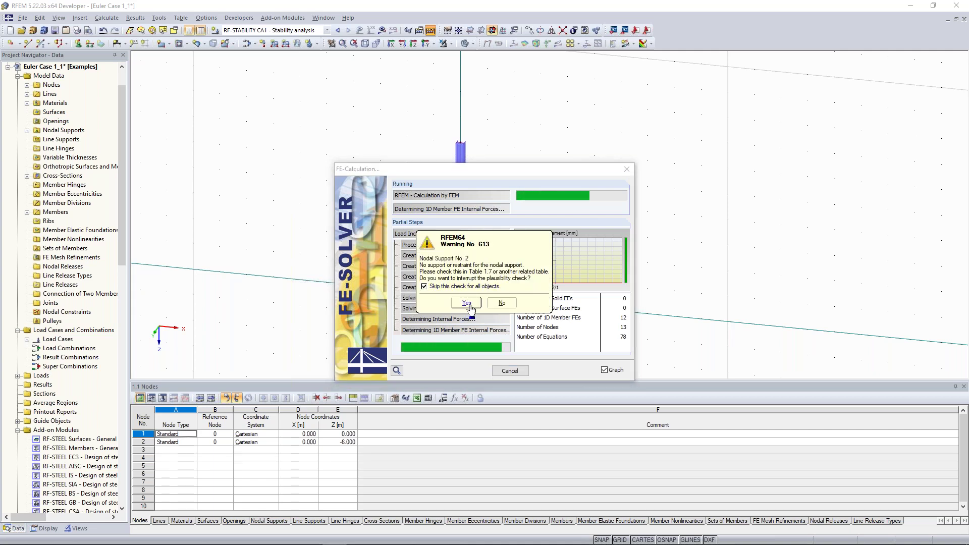
click(467, 302)
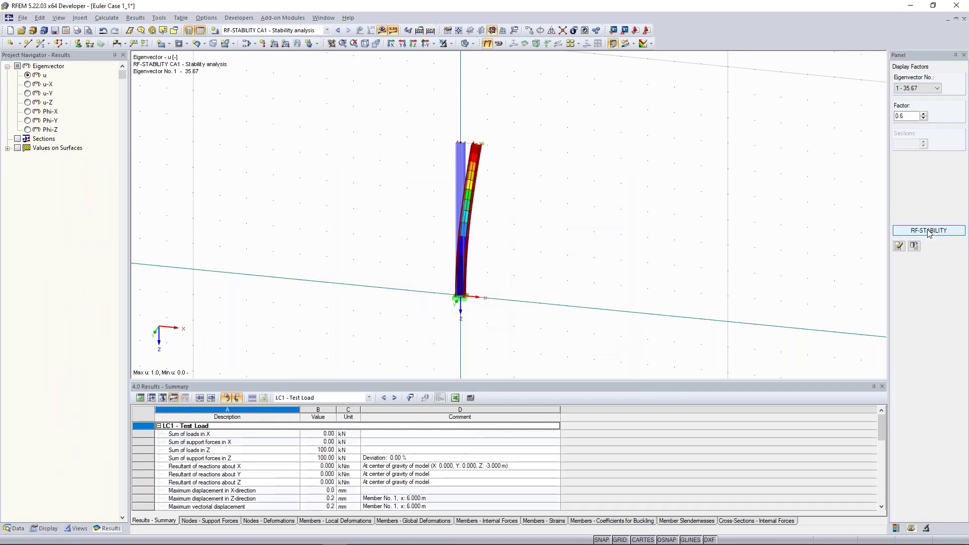
Review the single column's critical load factors and effective length factors in RF-STABILITY, then close the results
click(929, 231)
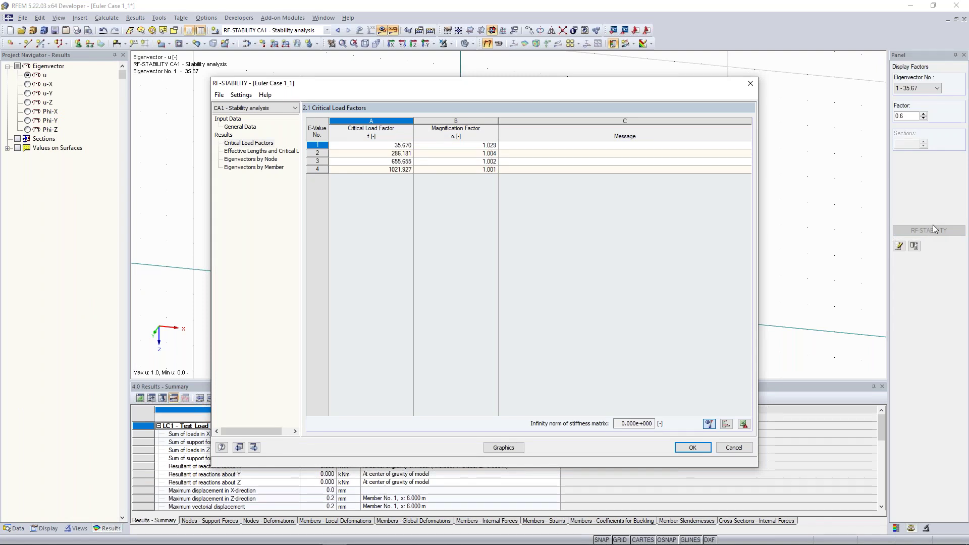
click(395, 151)
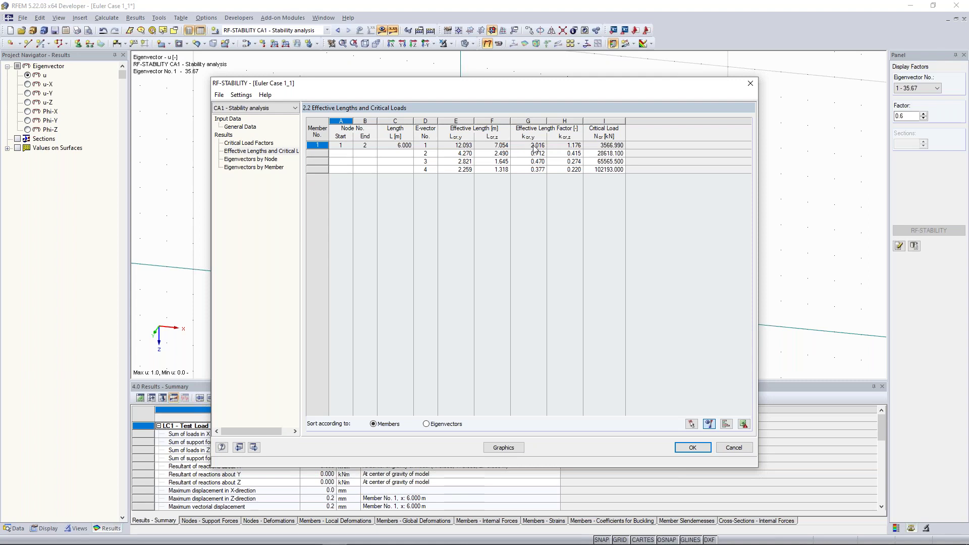
click(750, 83)
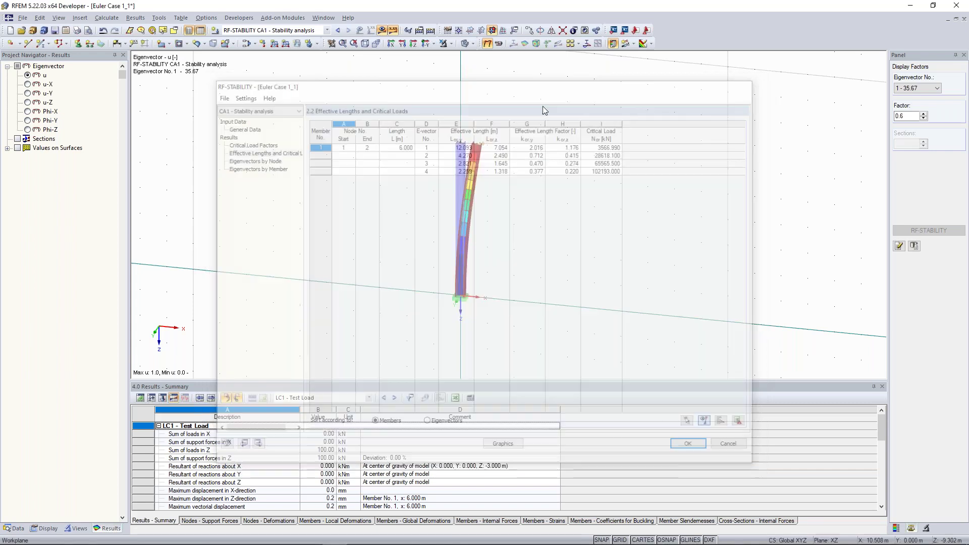
mouse_move(318, 106)
middle_down()
mouse_move(320, 114)
mouse_move(311, 111)
middle_up()
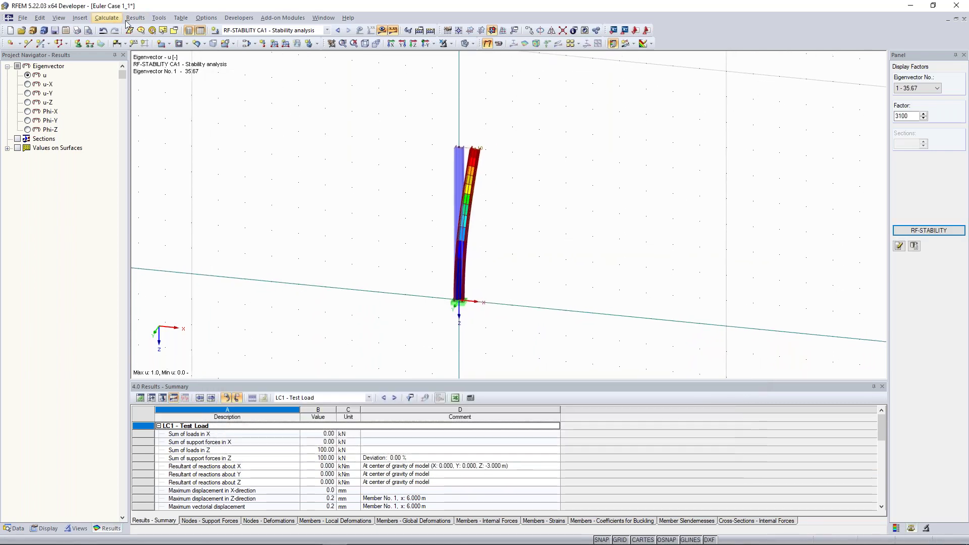
Deactivate the shear stiffness of members in the global calculation parameters and accept deleting the existing results
click(106, 18)
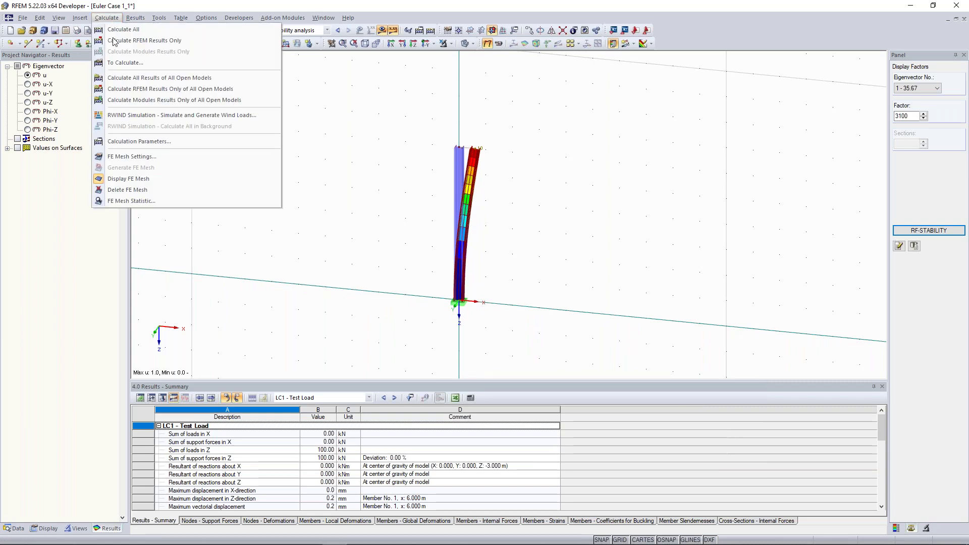
click(169, 145)
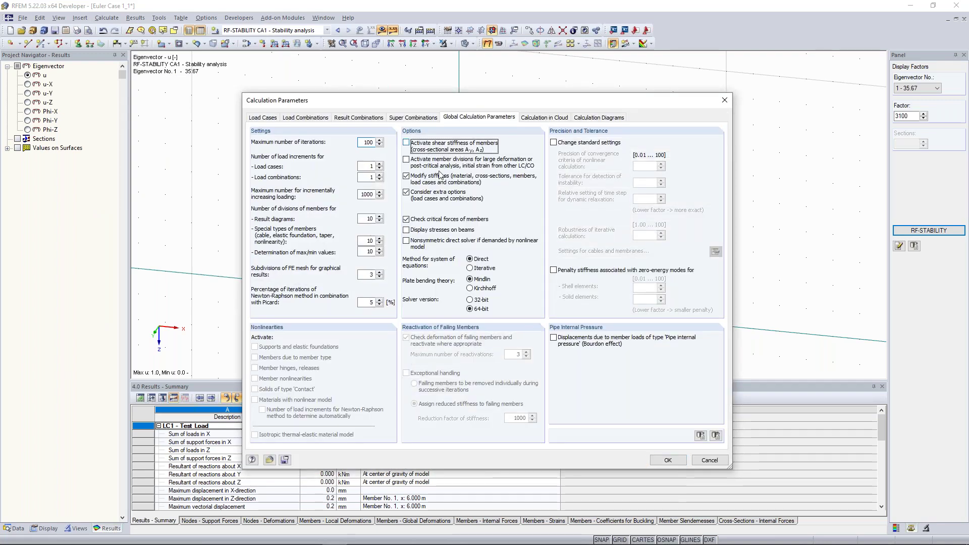
click(667, 460)
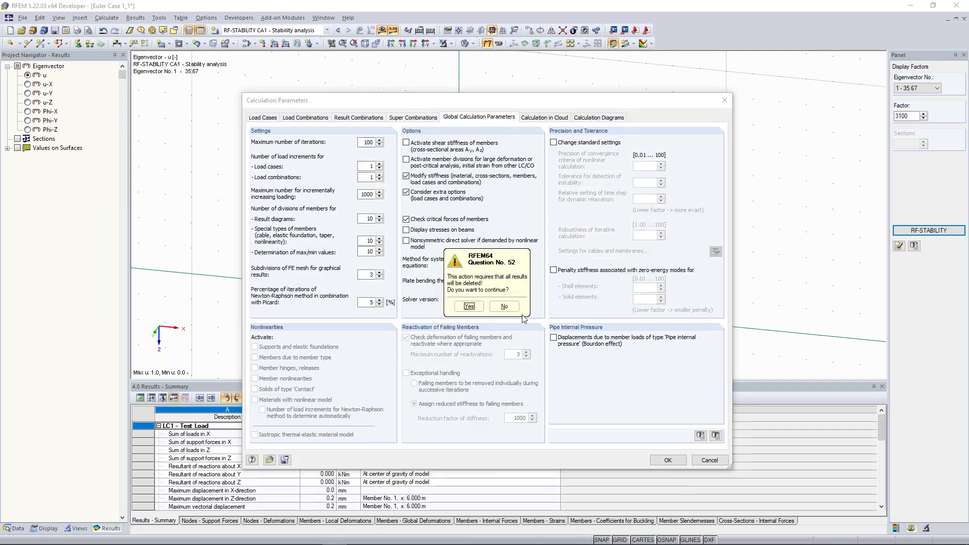
click(469, 306)
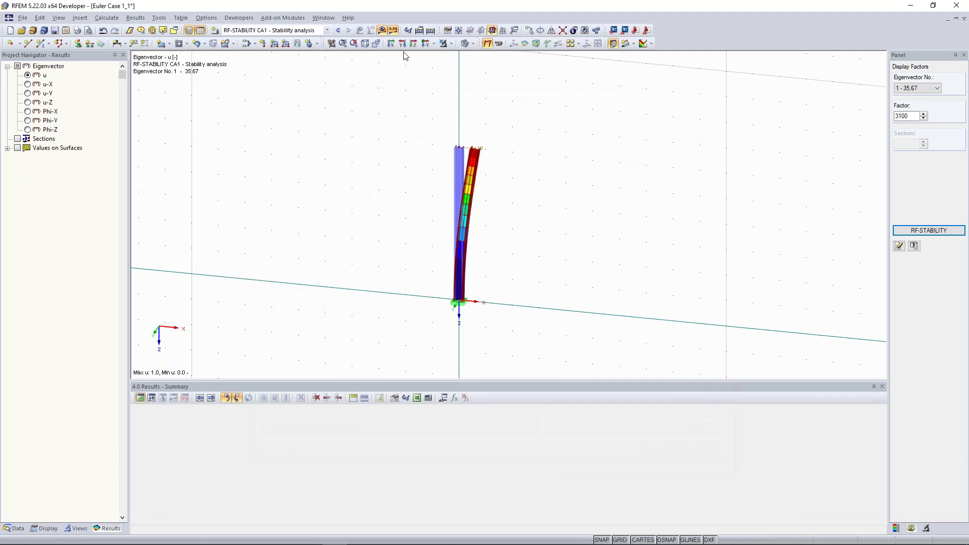
Recalculate the single column without shear stiffness, skipping the nodal support plausibility check for all objects
click(431, 31)
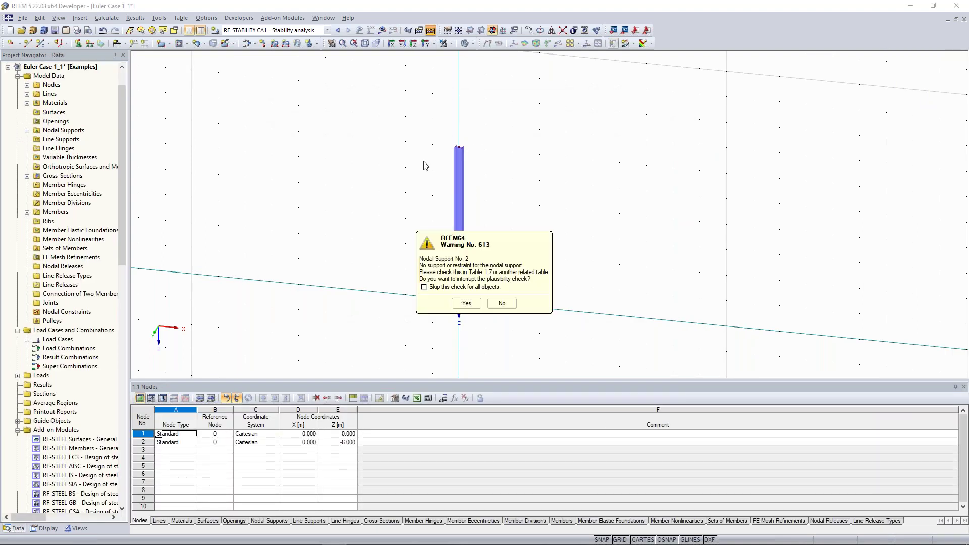
click(424, 286)
click(467, 304)
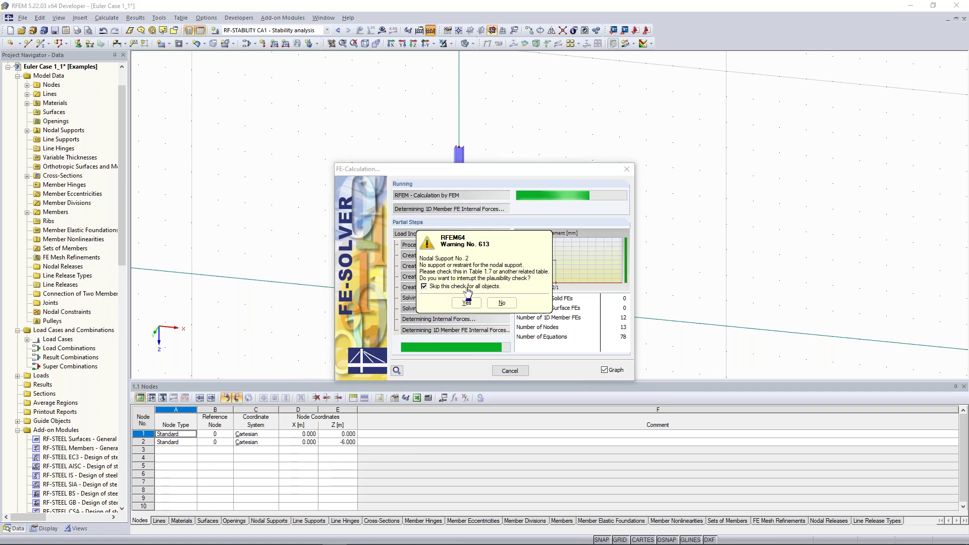
click(466, 302)
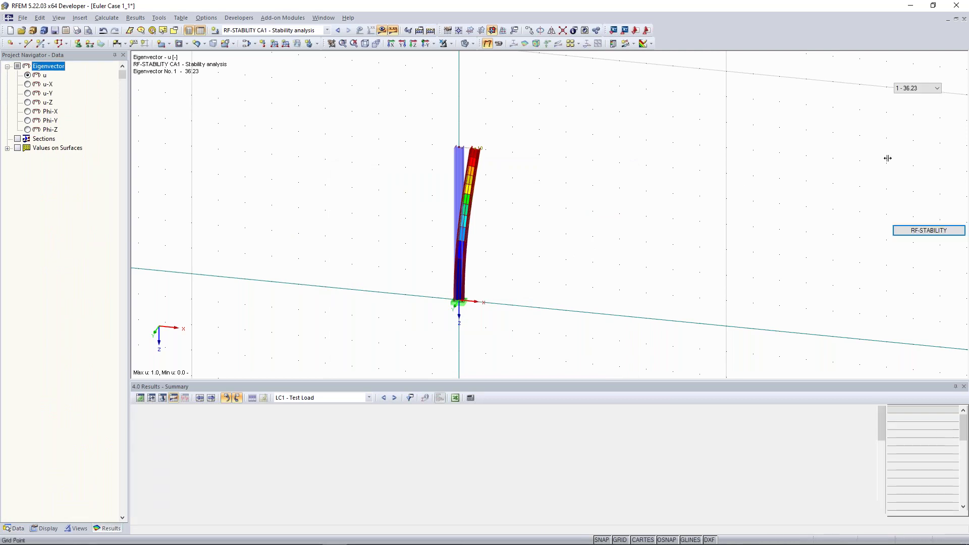
Review the column's critical load factors and effective lengths in RF-STABILITY, then close the results
click(929, 230)
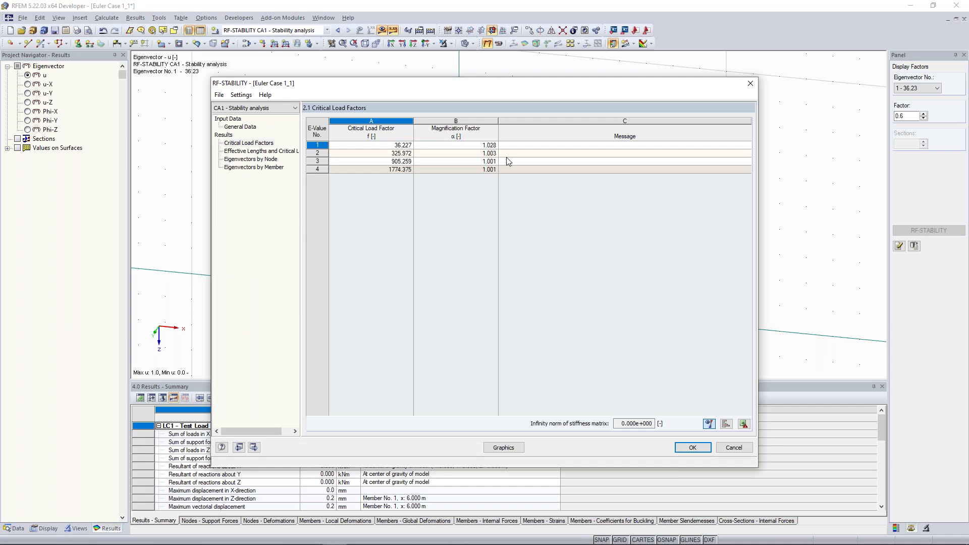
key(F3)
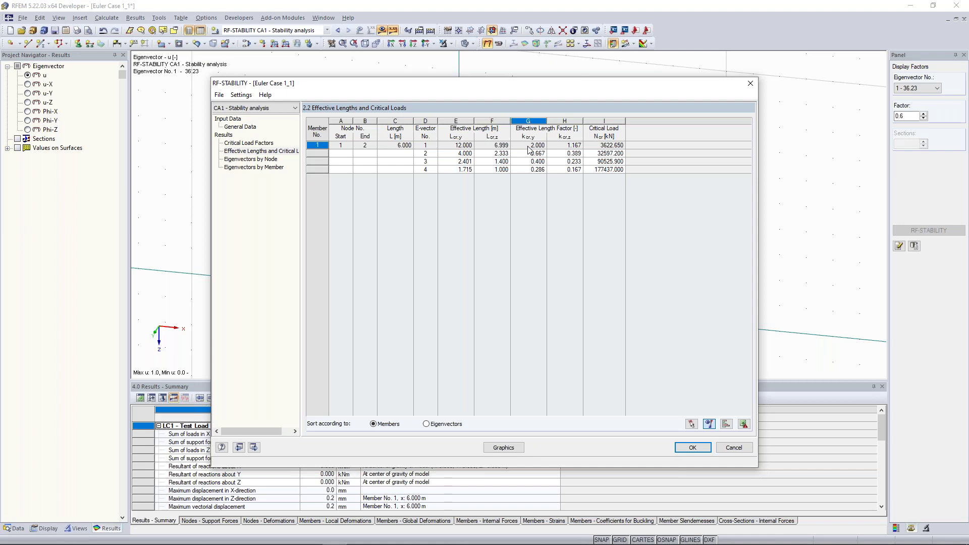
click(754, 83)
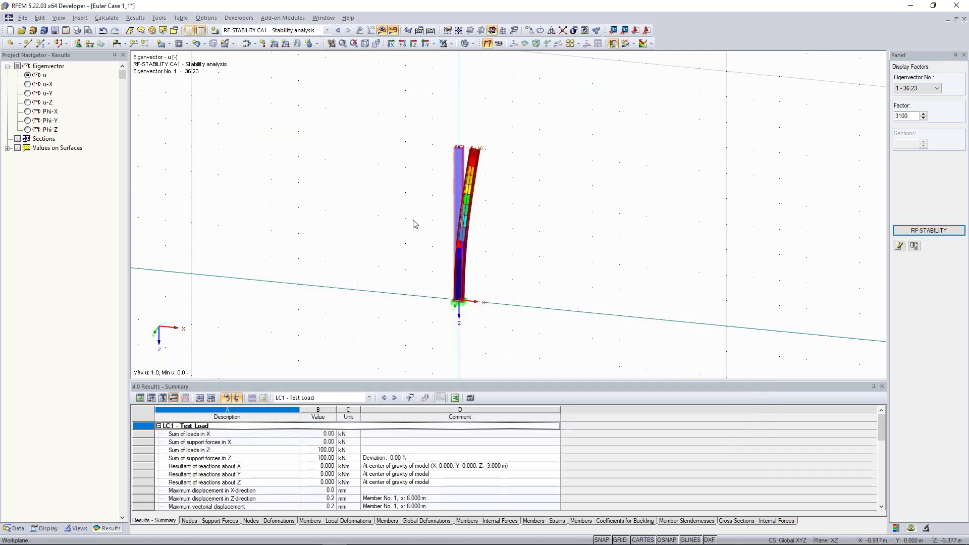
Turn off the result display and divide the 6 m column at mid-height into two members
scroll(418, 218, up, 1)
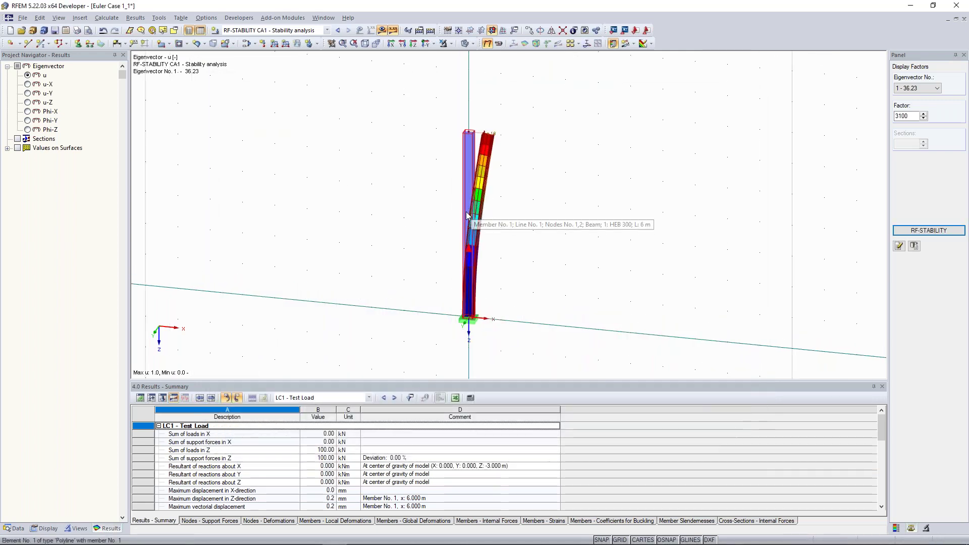
middle_drag(472, 216, 491, 211)
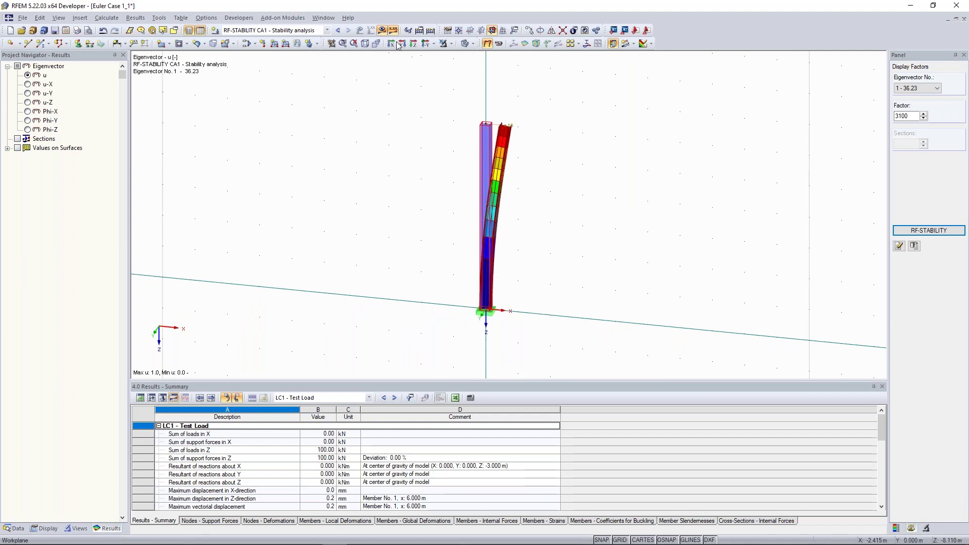
click(382, 30)
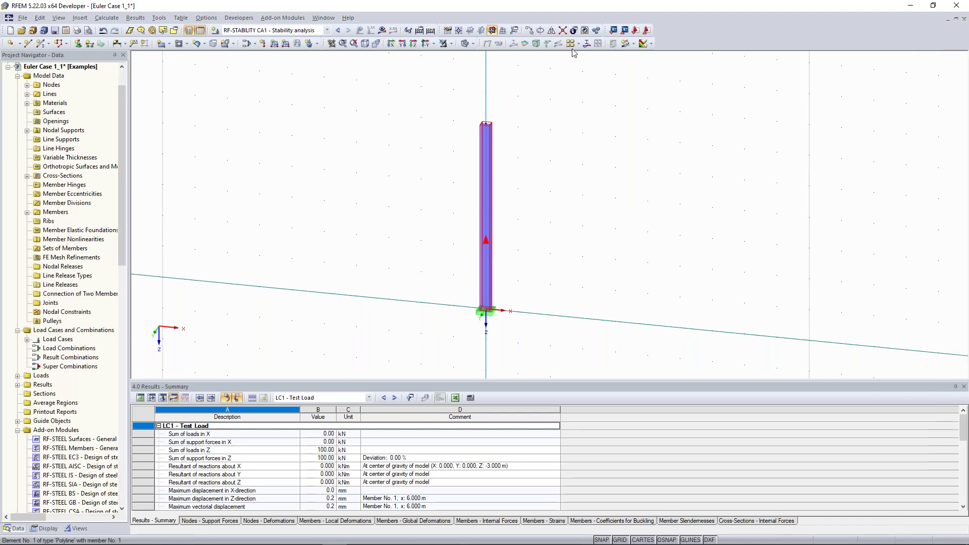
right_click(486, 228)
click(572, 46)
click(544, 225)
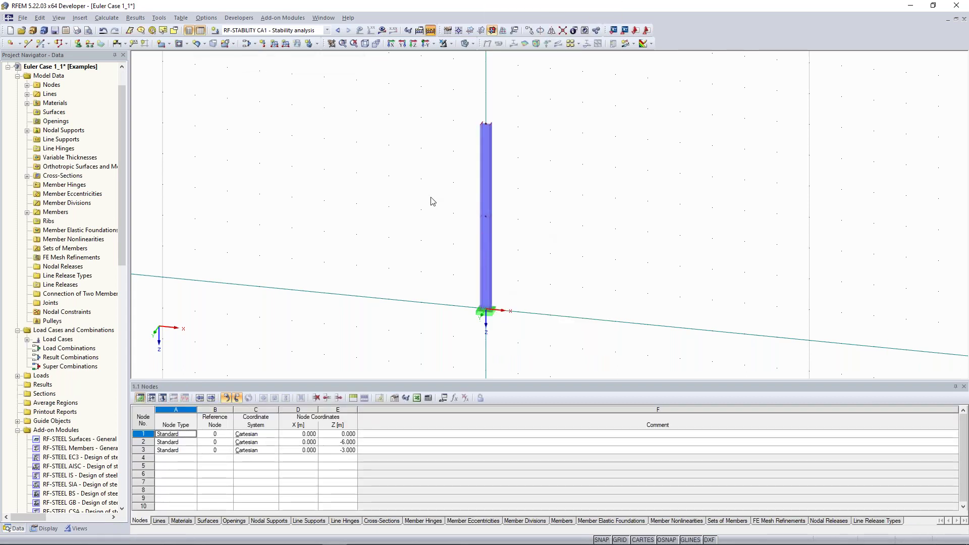
Recalculate the divided column and compare the effective lengths and length factors of both members in RF-STABILITY, then close the results
click(430, 30)
click(466, 303)
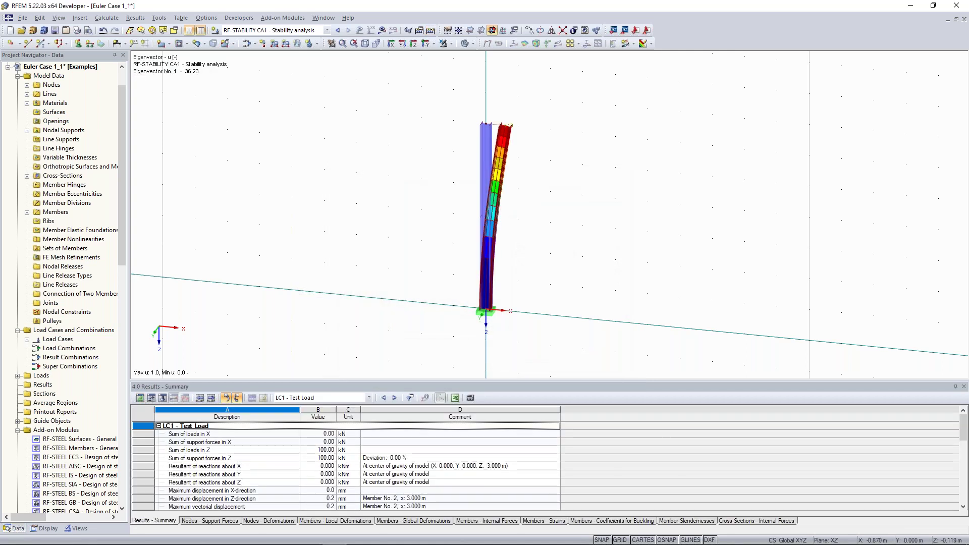
click(905, 230)
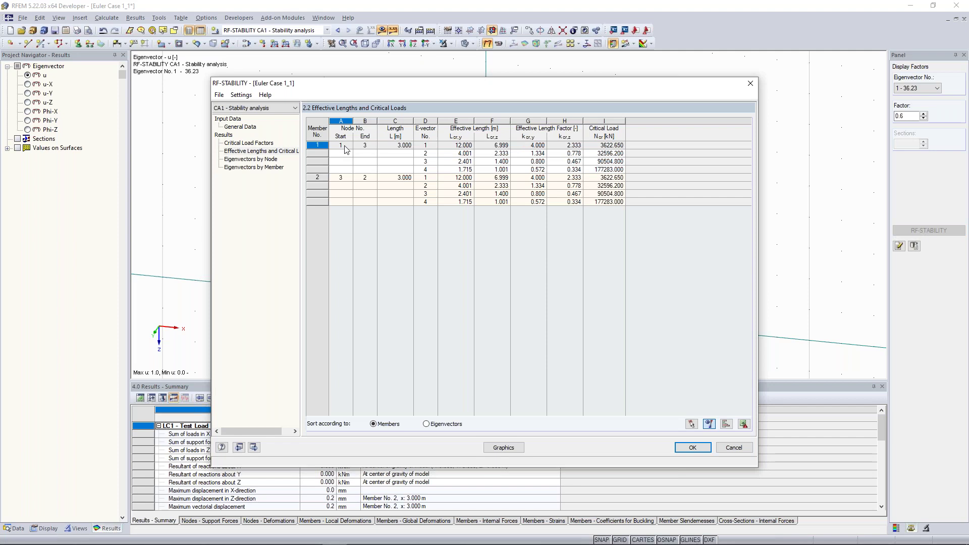
click(536, 145)
click(461, 145)
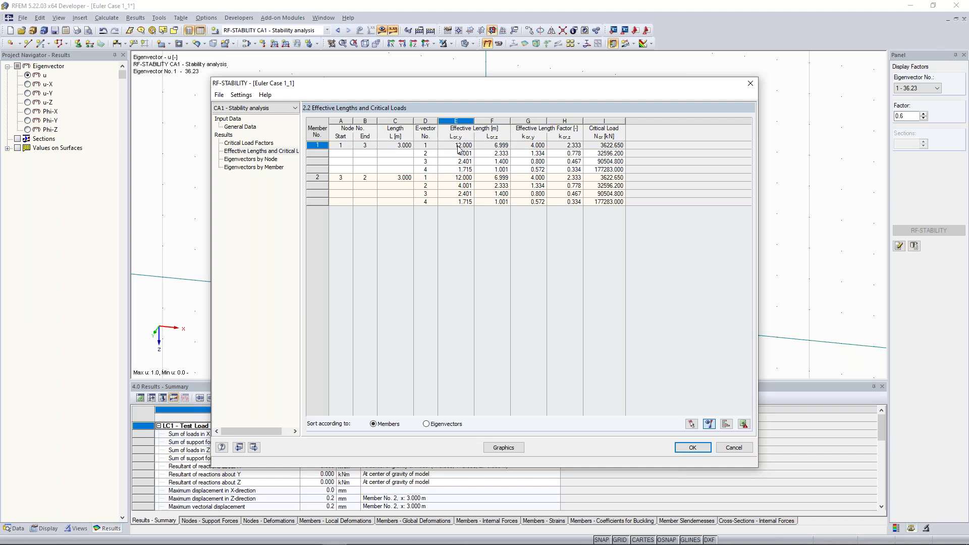
click(451, 180)
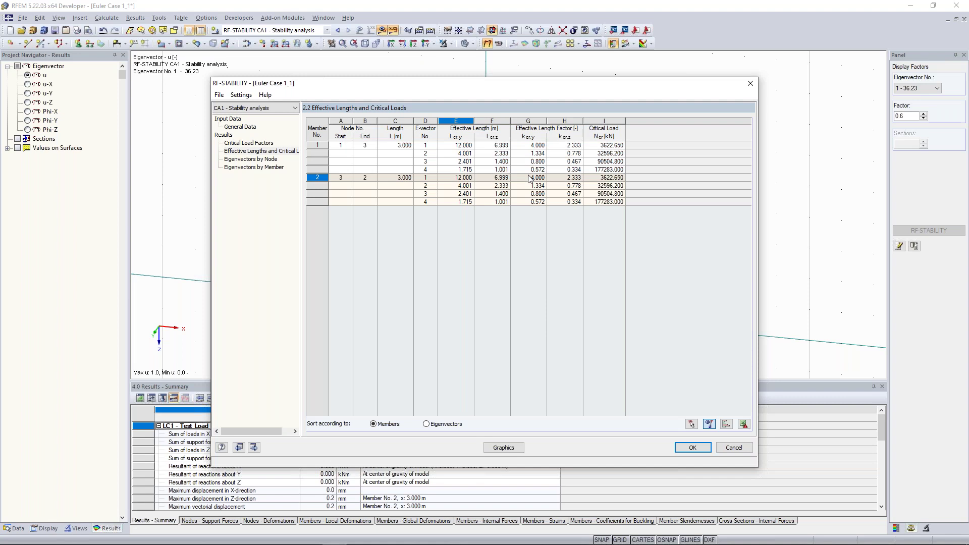
click(751, 83)
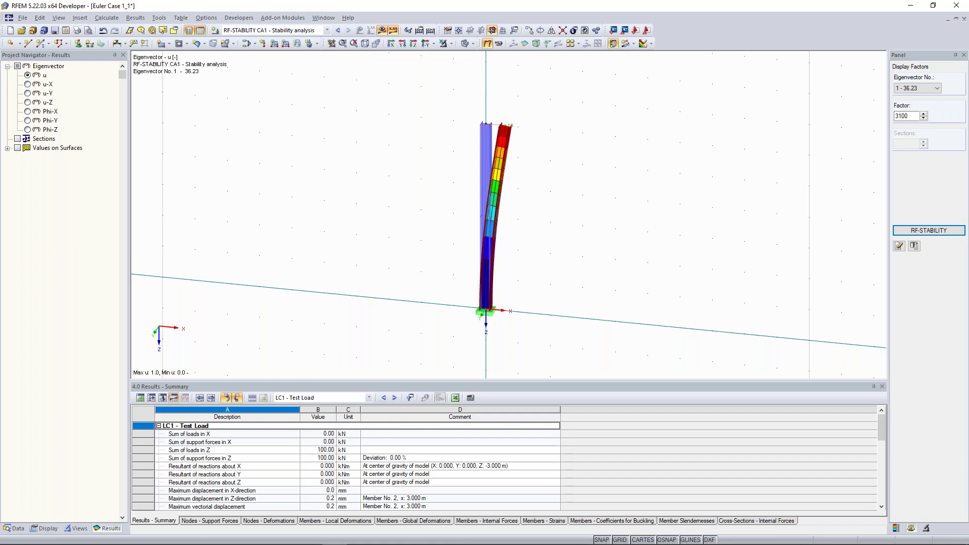
Examine the column's two members in the enlarged Members input table, then shrink the table area again
drag(470, 386, 469, 332)
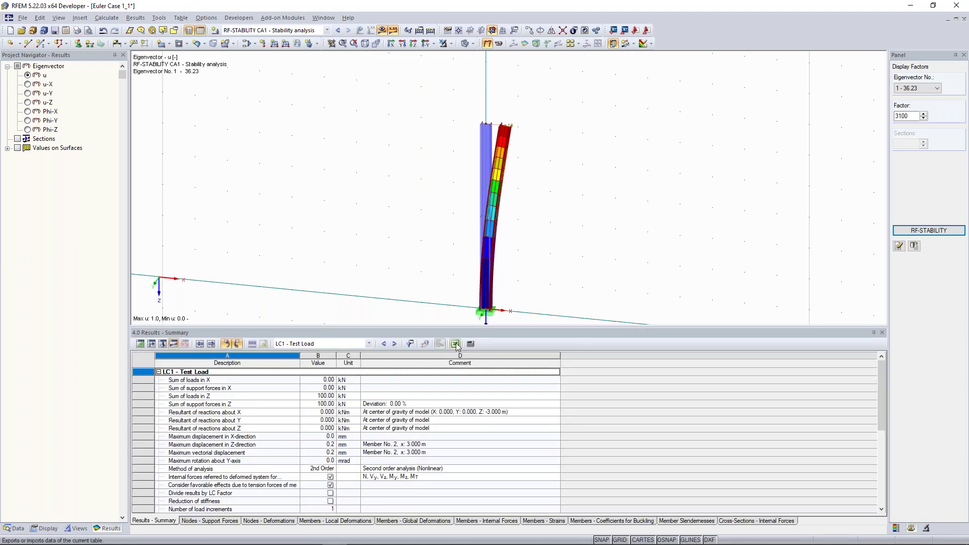
click(456, 344)
click(150, 344)
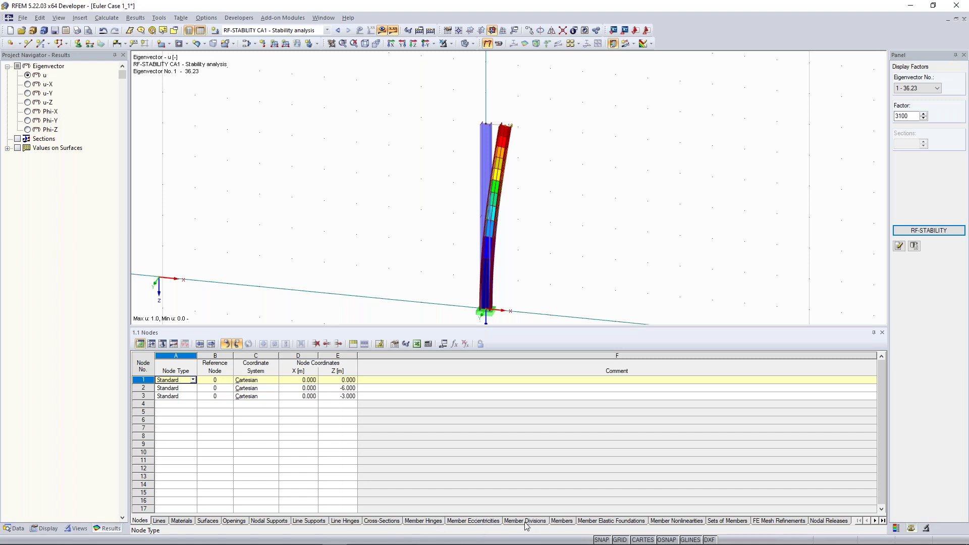
click(562, 521)
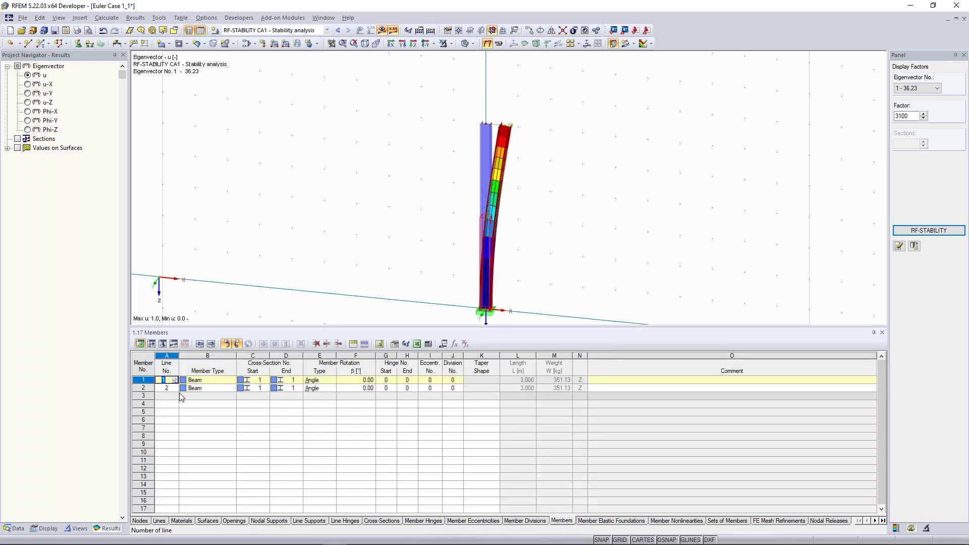
click(167, 396)
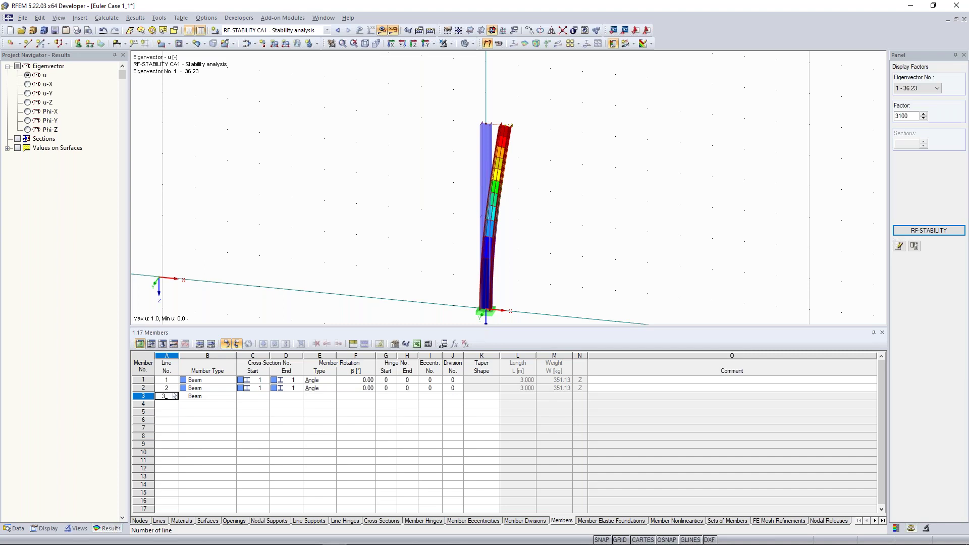
click(403, 184)
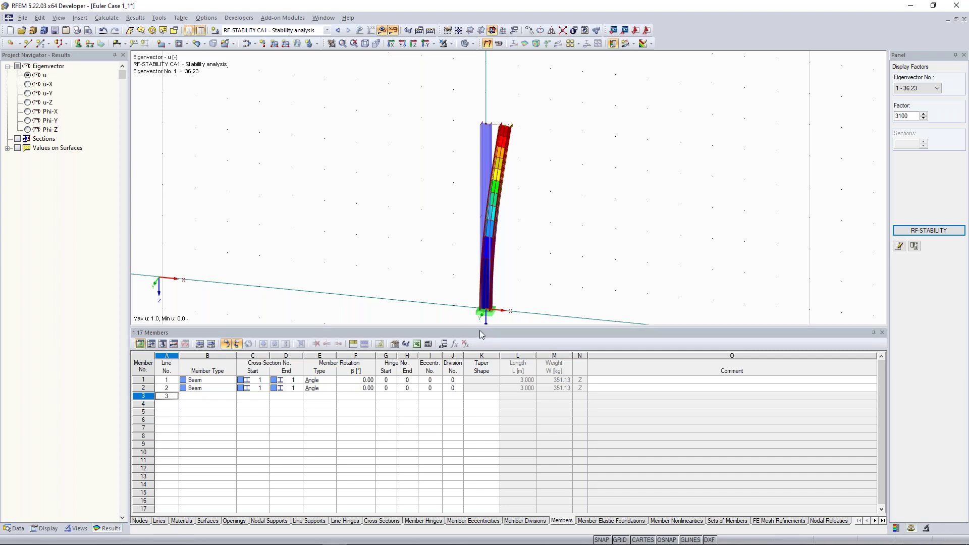
drag(484, 327, 493, 401)
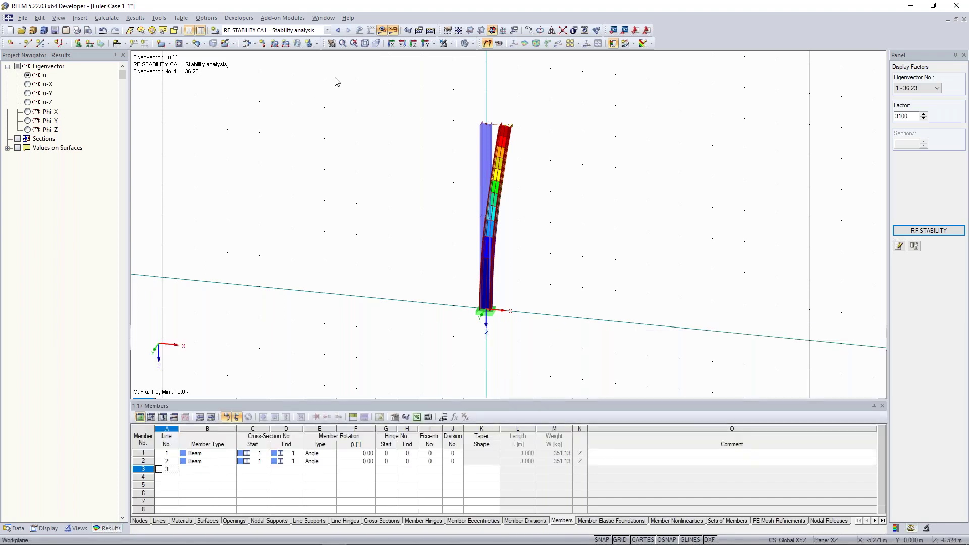
click(318, 17)
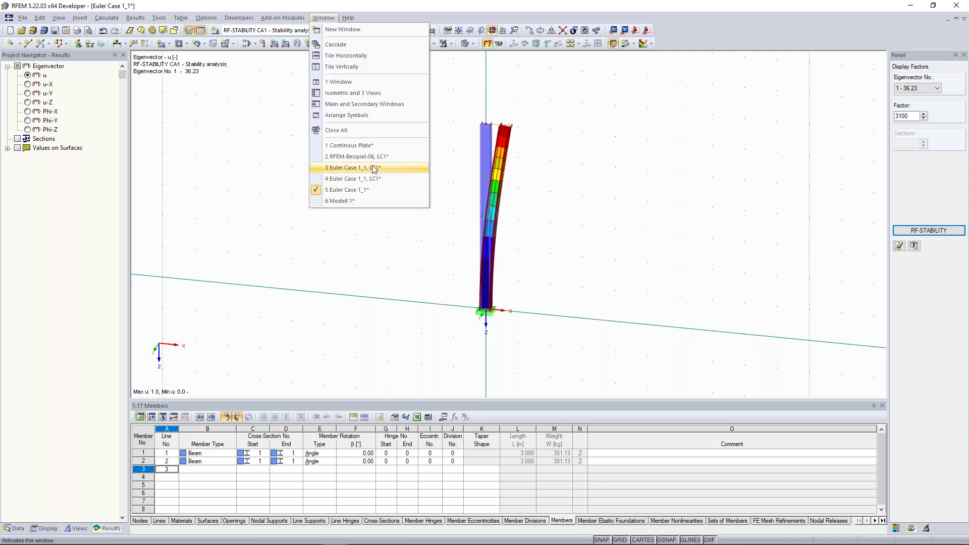
click(350, 258)
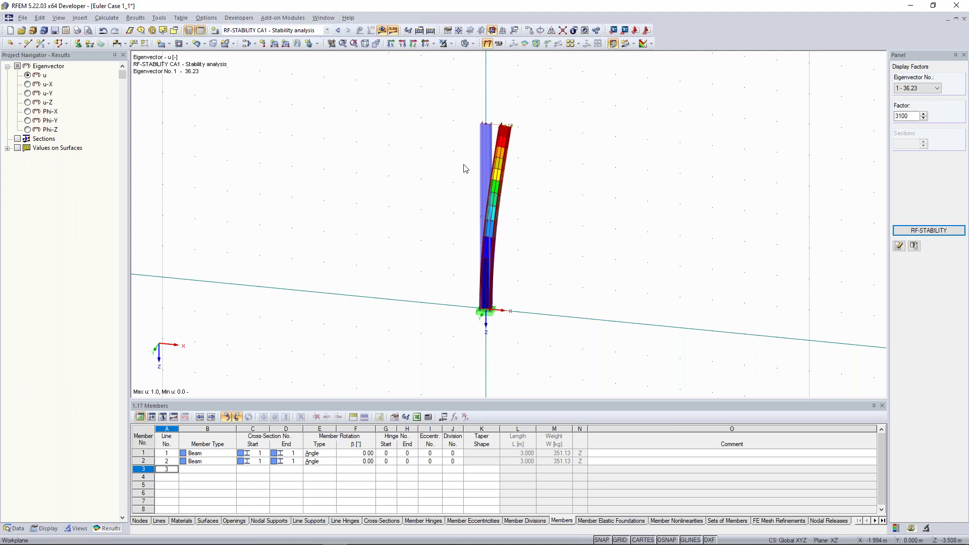
scroll(493, 115, down, 3)
middle_drag(492, 117, 526, 157)
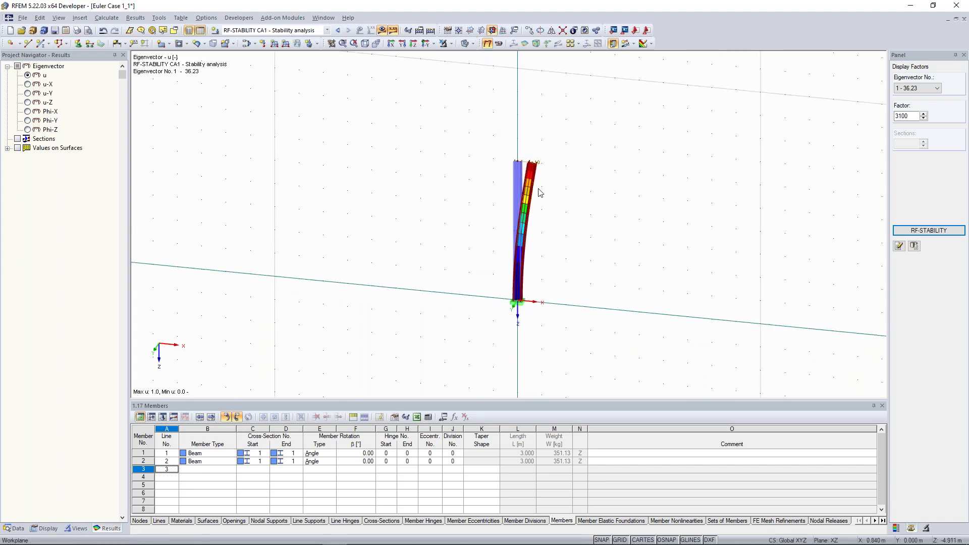
Change the type of model to 3D in the general data of Euler Case 1_1
click(19, 528)
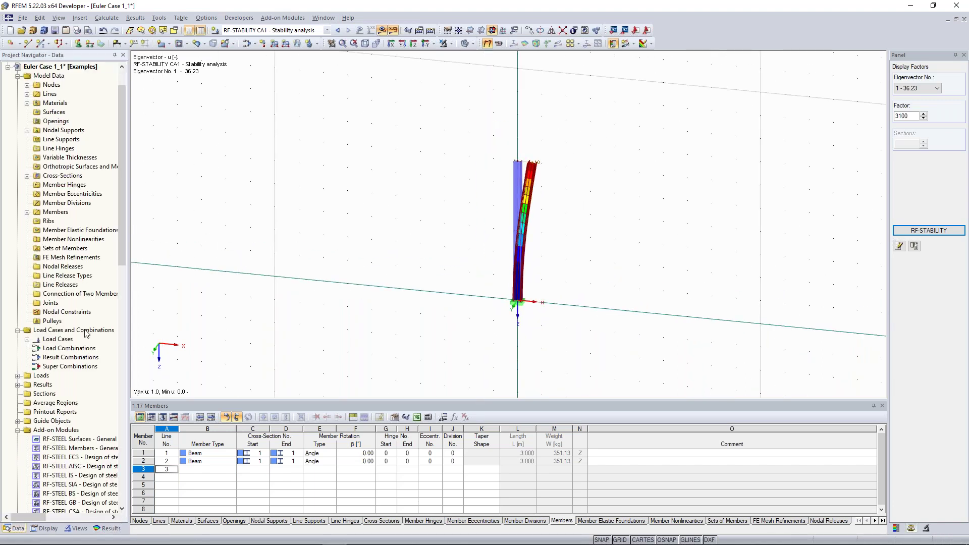
scroll(108, 176, up, 2)
right_click(68, 105)
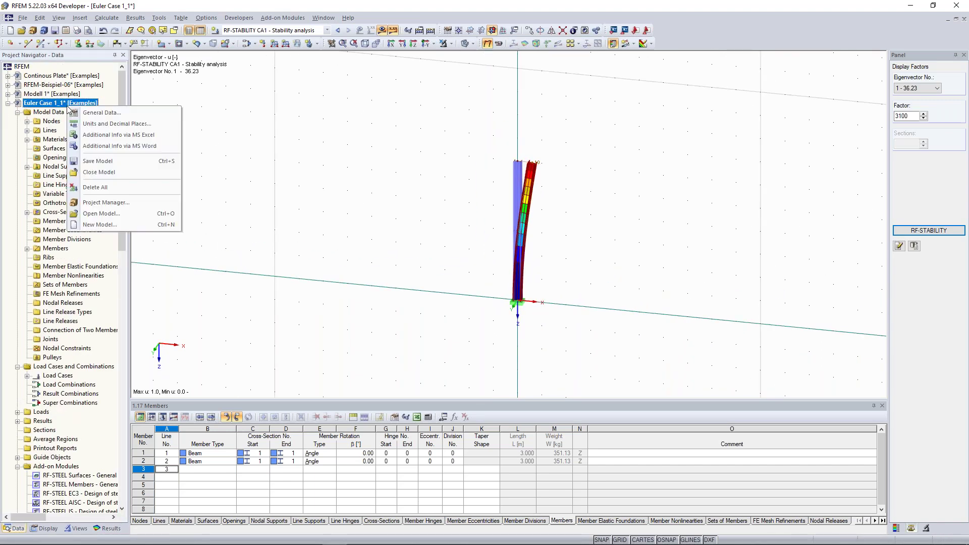
click(107, 119)
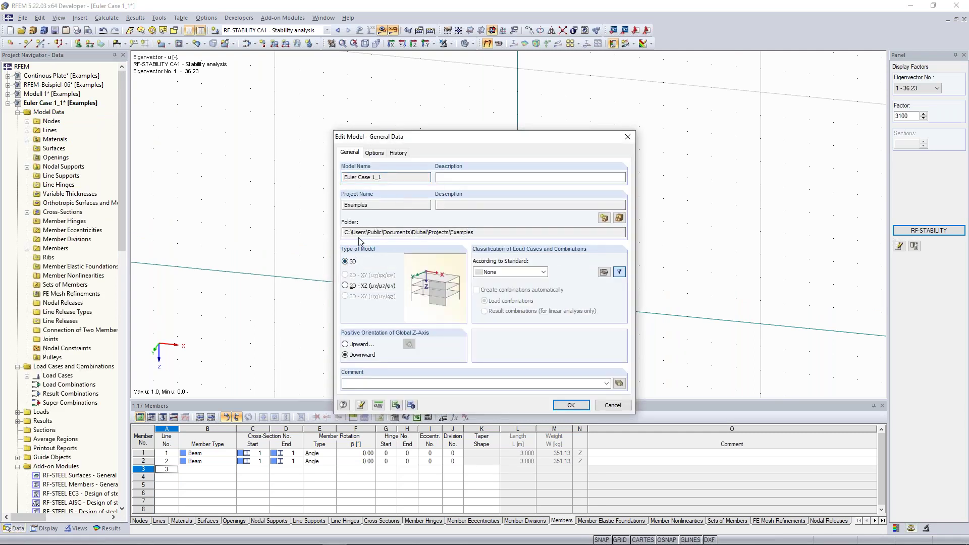
click(573, 406)
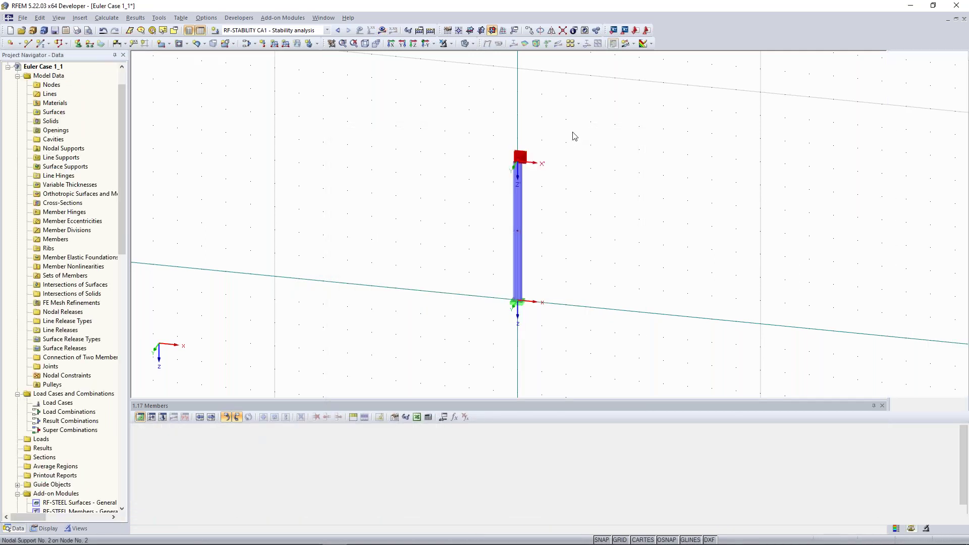
Delete the column's mid-height node, merging the joined lines and members, and lengthen the column to 10 m
double_click(556, 166)
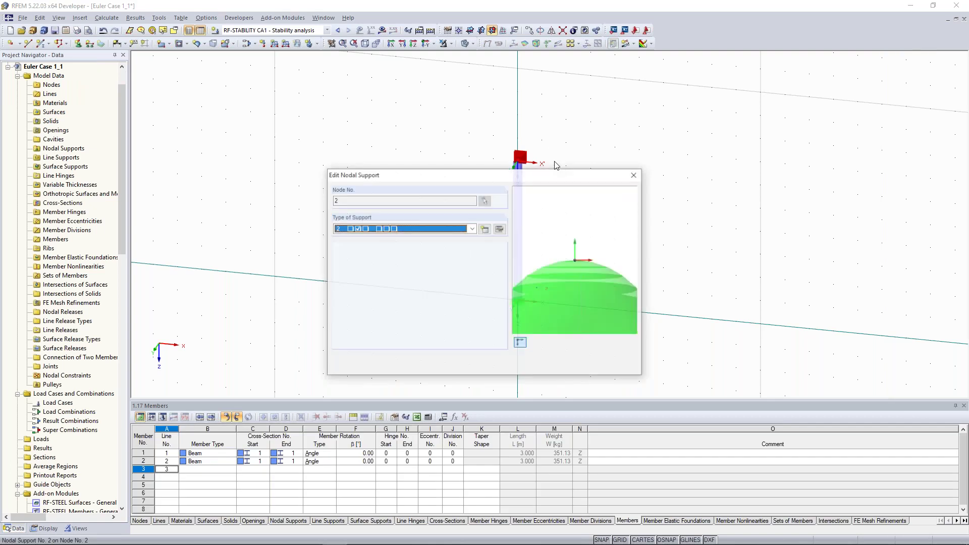
click(634, 175)
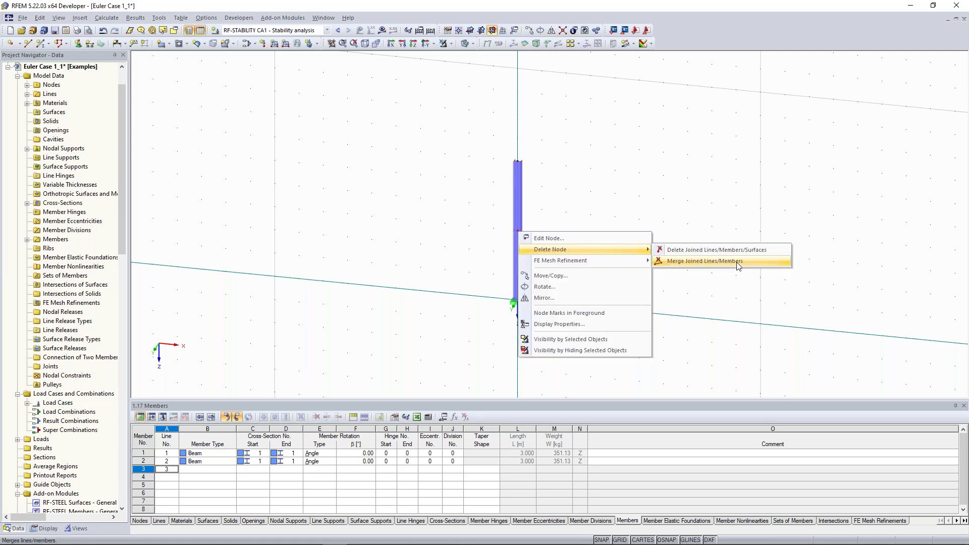
click(737, 262)
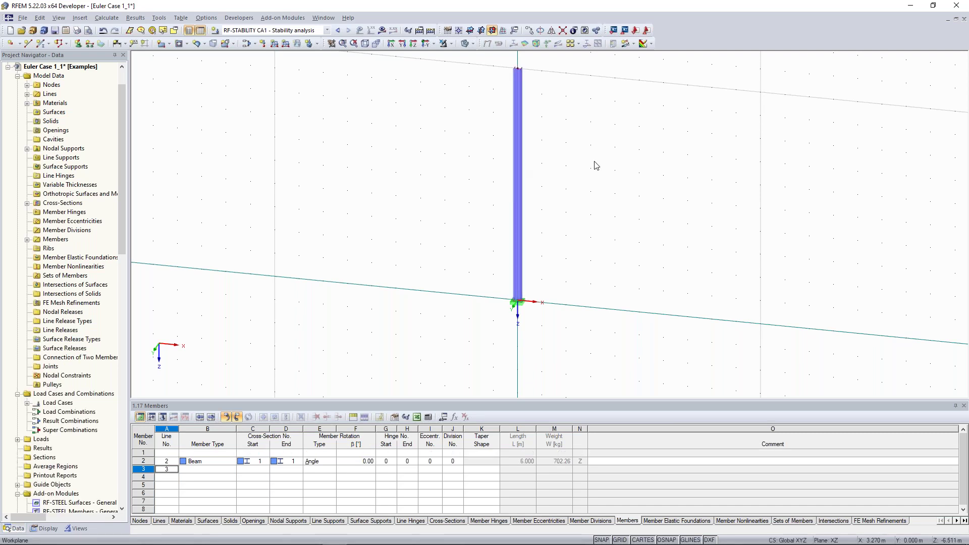
Cancel the stability calculation, switch to load case LC1 - Test Load and calculate its results for the 10 m column
click(383, 34)
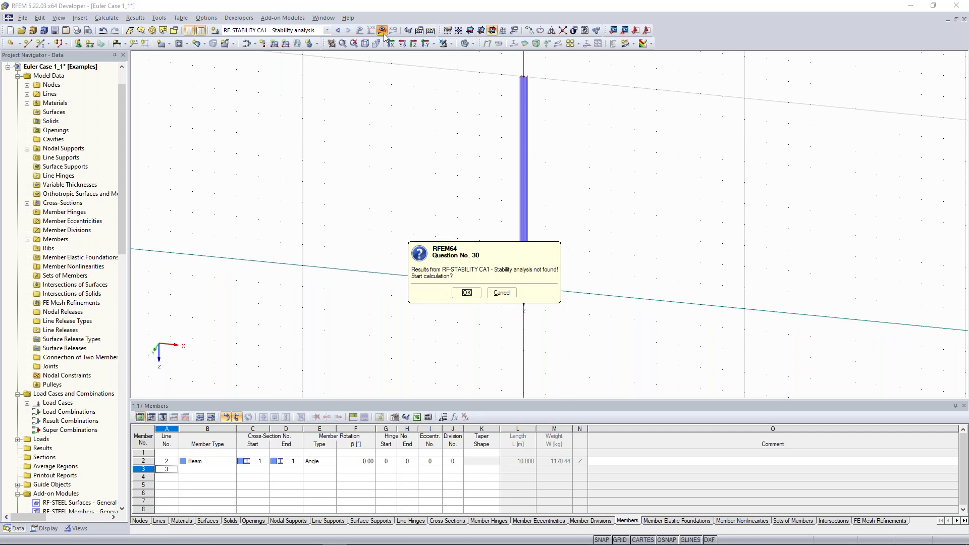
key(Escape)
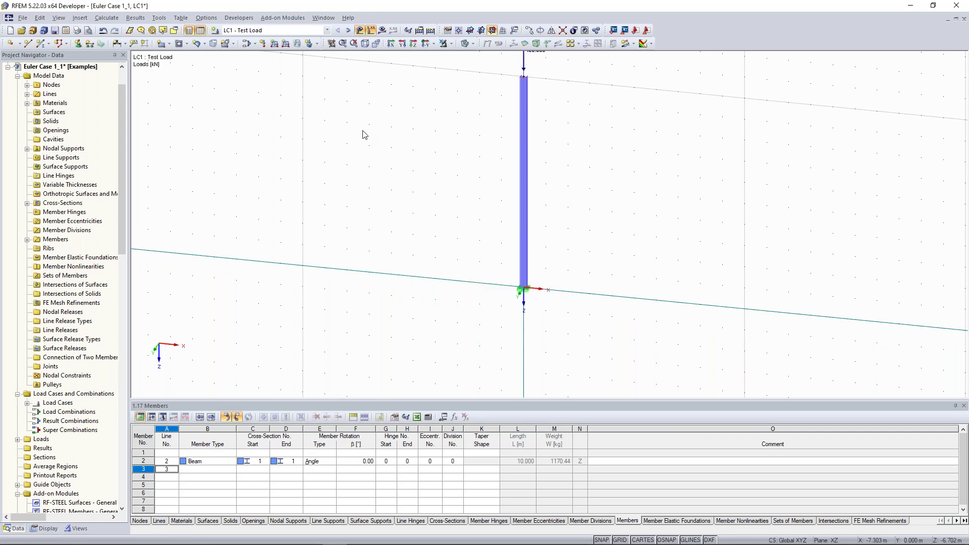
click(431, 31)
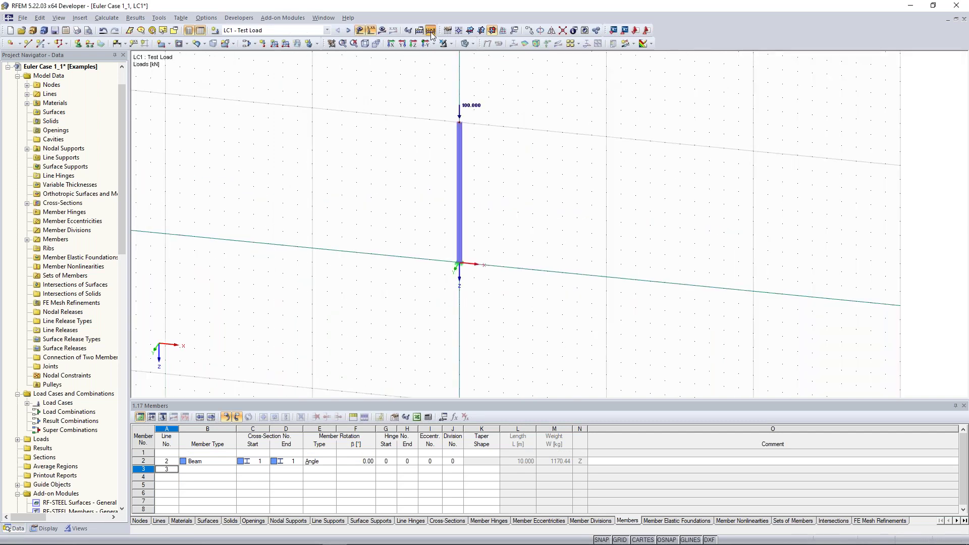
click(431, 31)
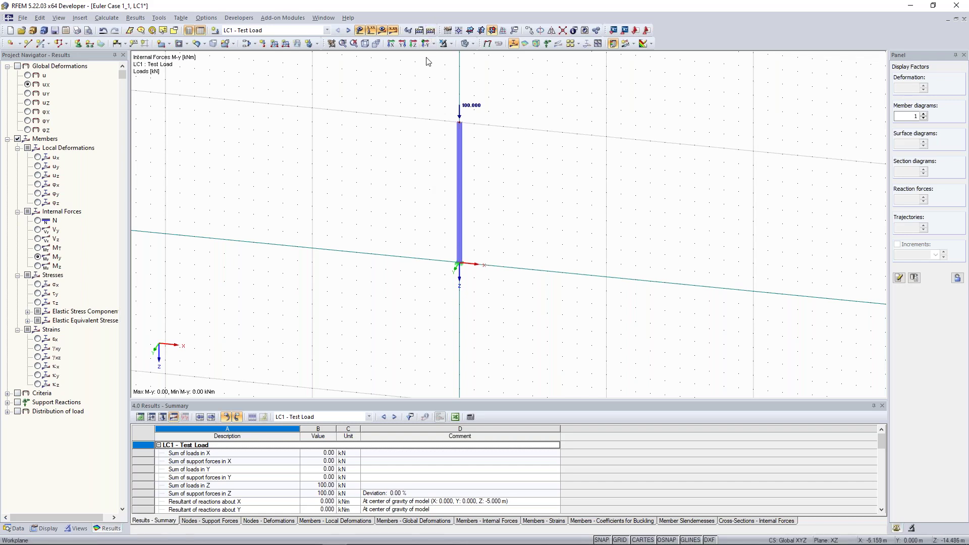
Display the RF-STABILITY CA1 results and view the column's buckling shapes for eigenvectors 3 and 4, returning to eigenvector 1
click(348, 30)
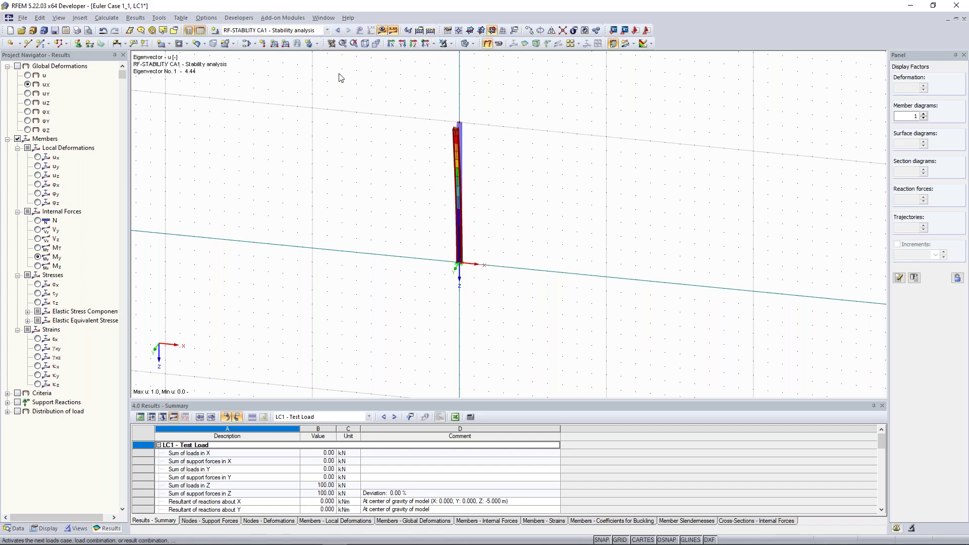
ctrl+middle_drag(560, 170, 496, 175)
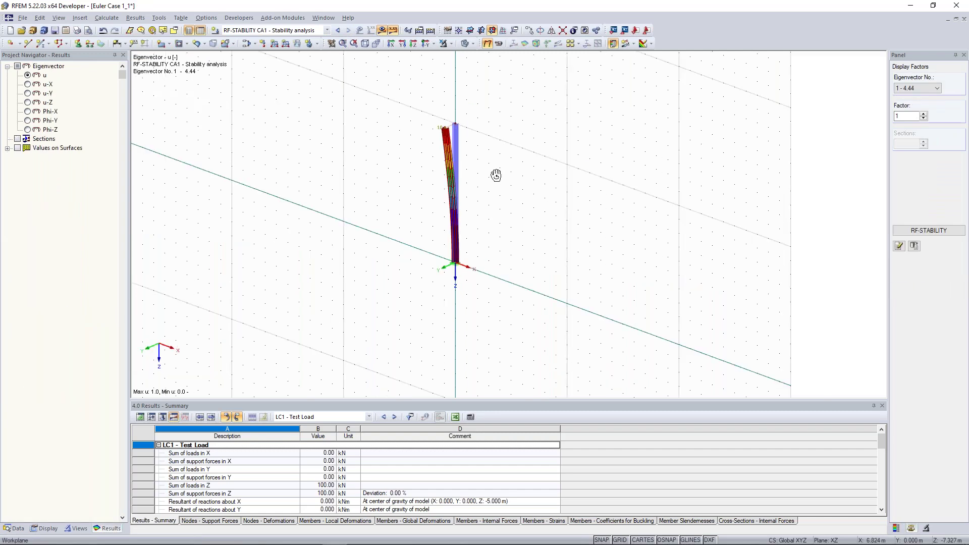
ctrl+middle_drag(496, 175, 455, 217)
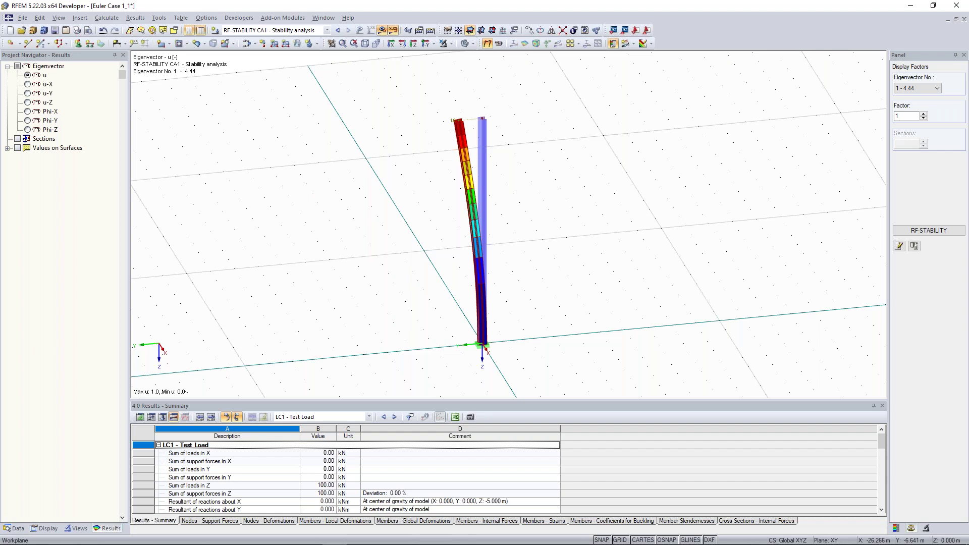
click(916, 89)
click(915, 111)
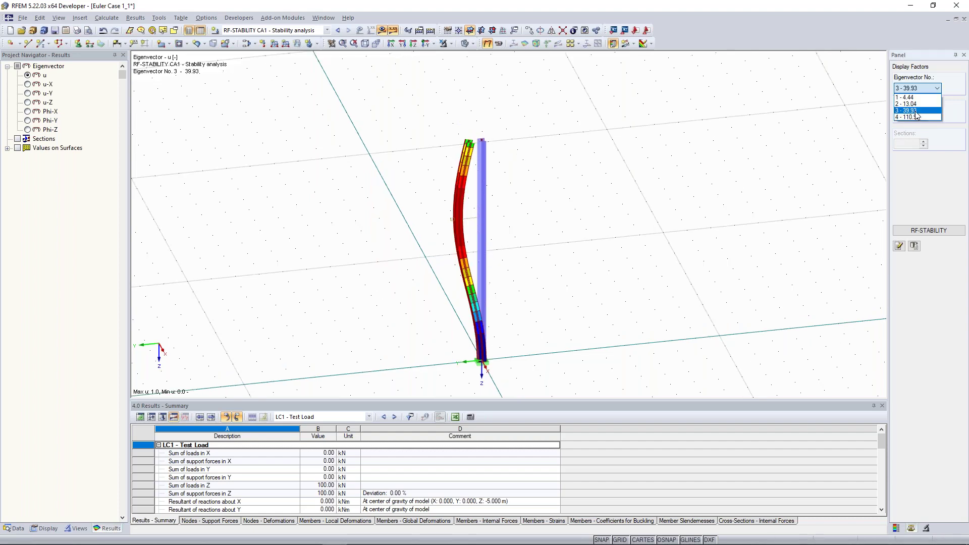
click(917, 116)
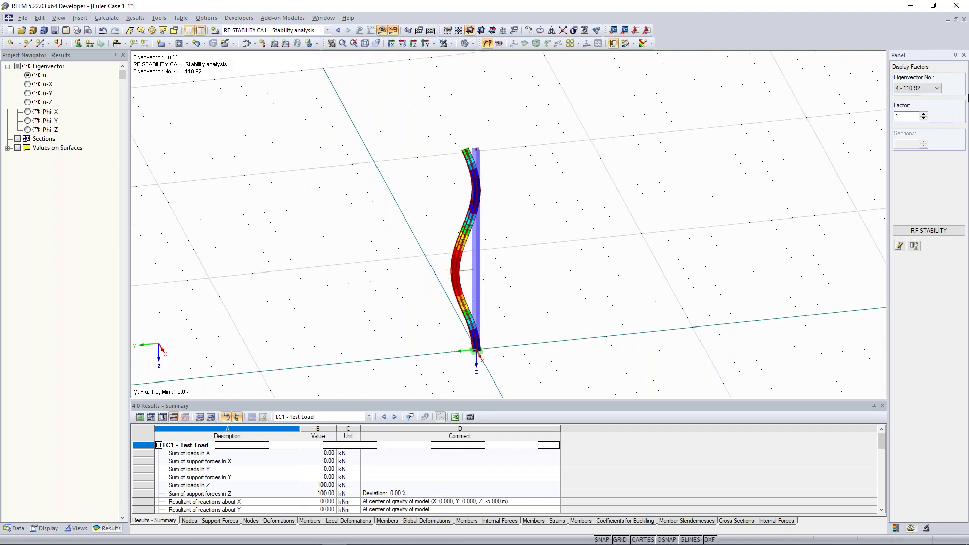
click(928, 91)
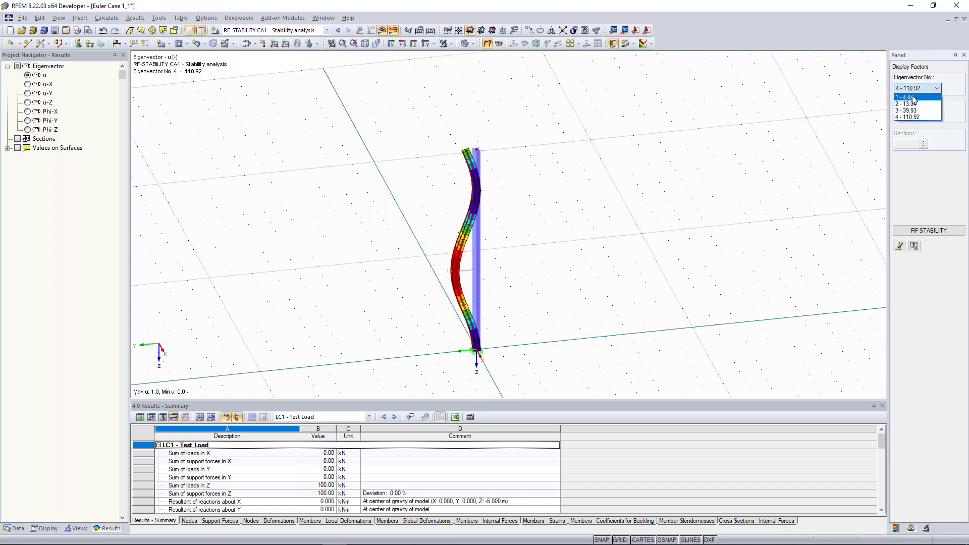
click(913, 97)
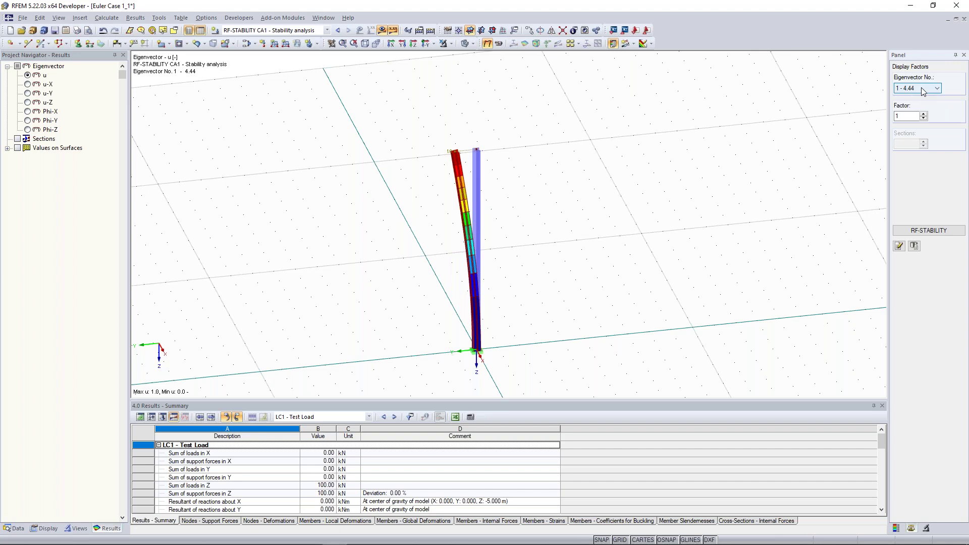
Compare the column's first buckling shape with the critical load factors in the eigenvector list
scroll(477, 246, down, 1)
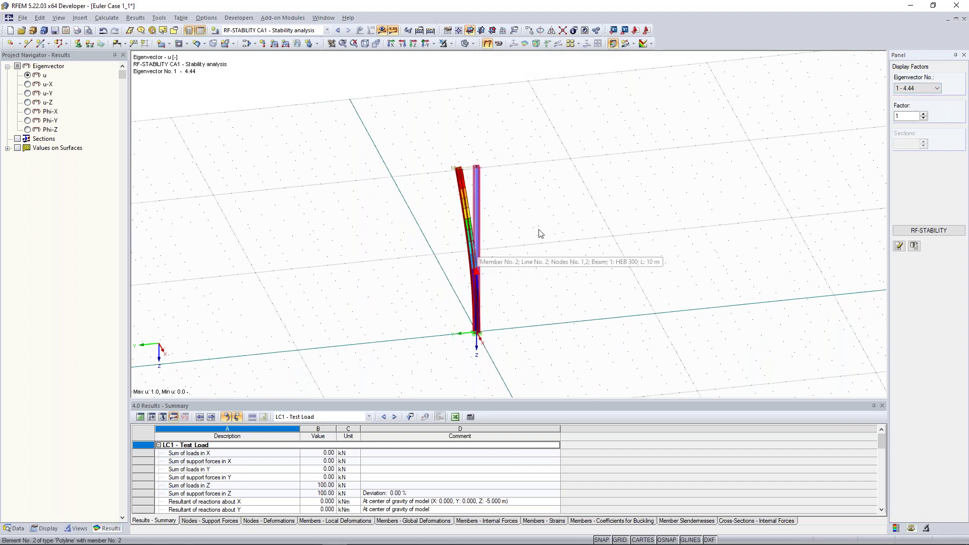
click(920, 93)
click(633, 229)
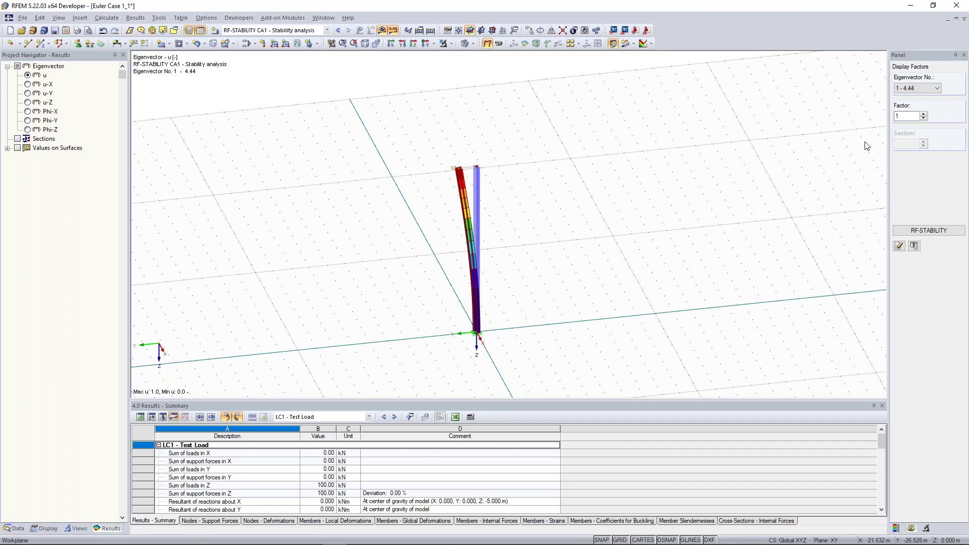
click(913, 91)
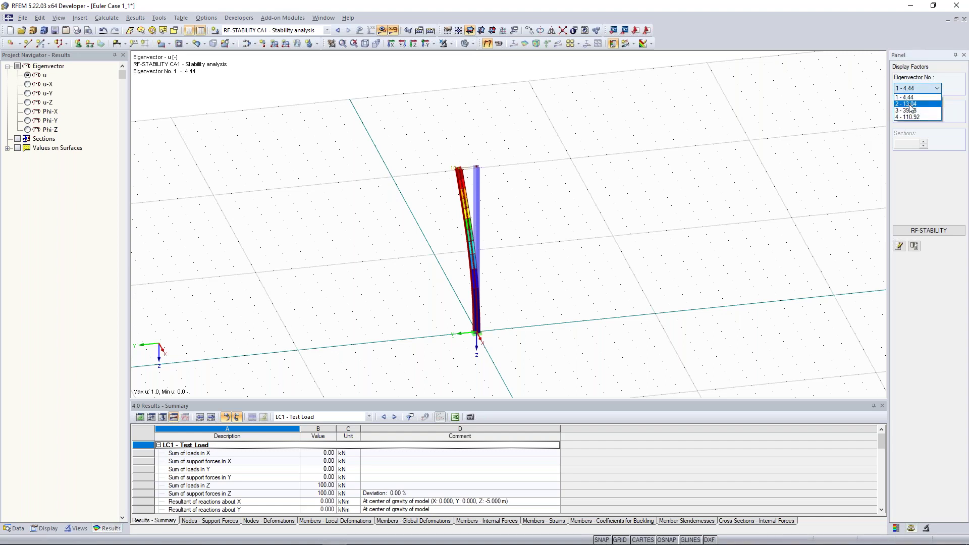
click(636, 204)
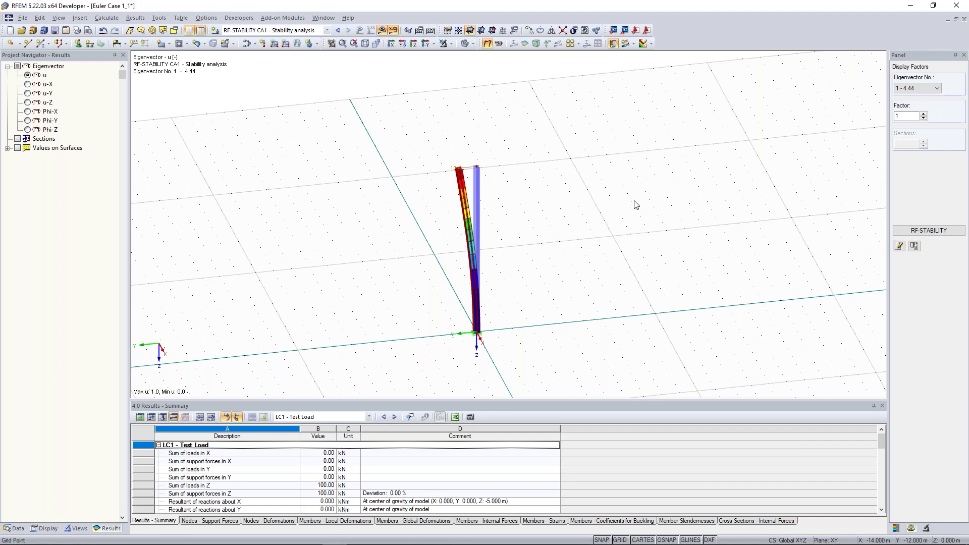
scroll(580, 217, down, 1)
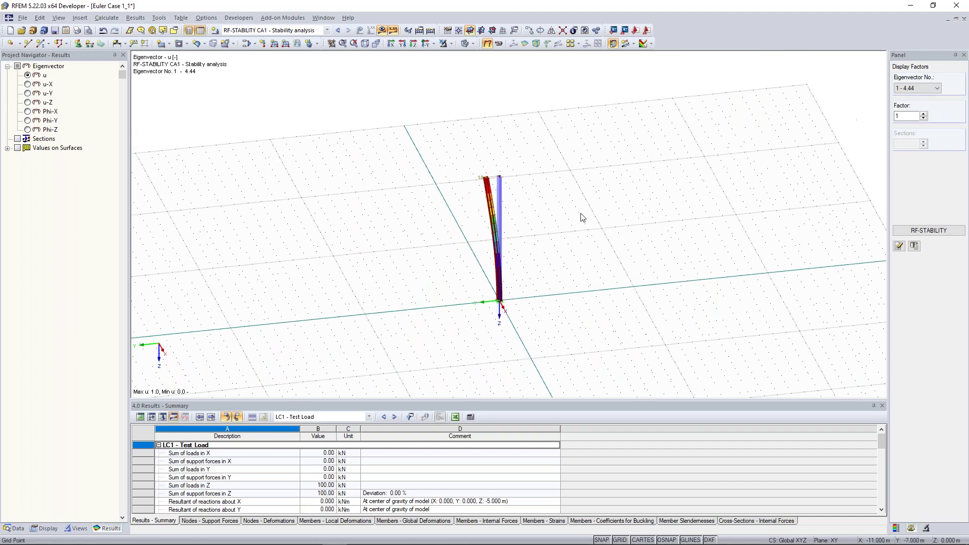
Open the 3D hall model lkasjödl from the Downloads project
click(323, 18)
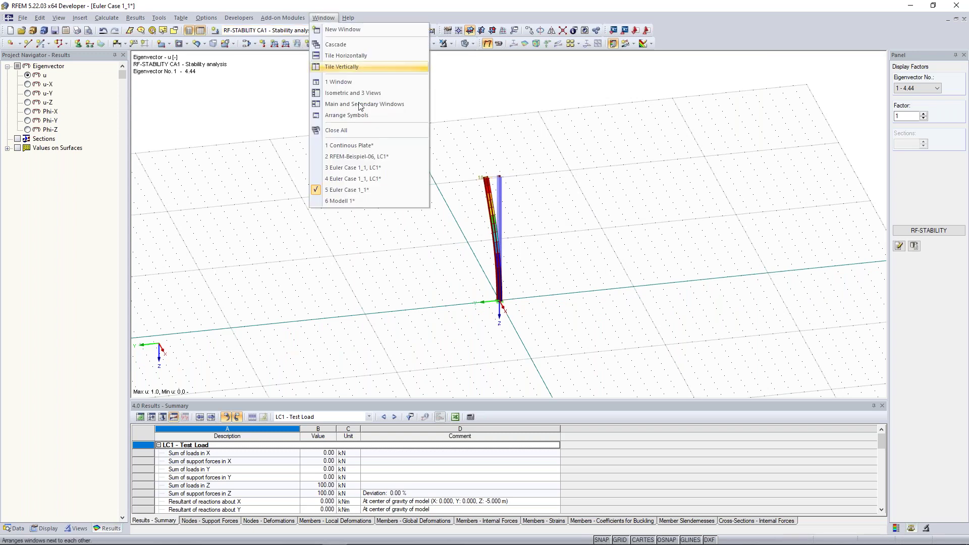
click(360, 158)
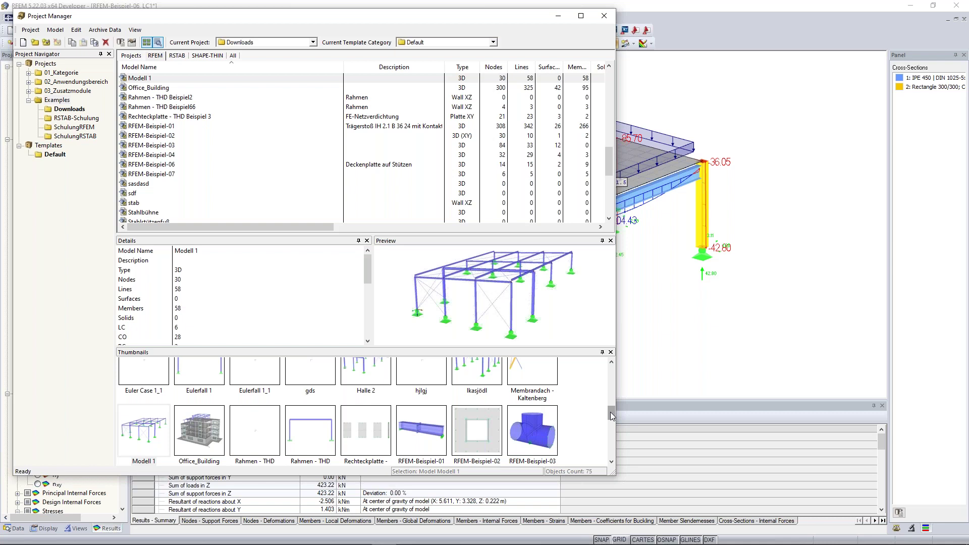
scroll(610, 412, up, 1)
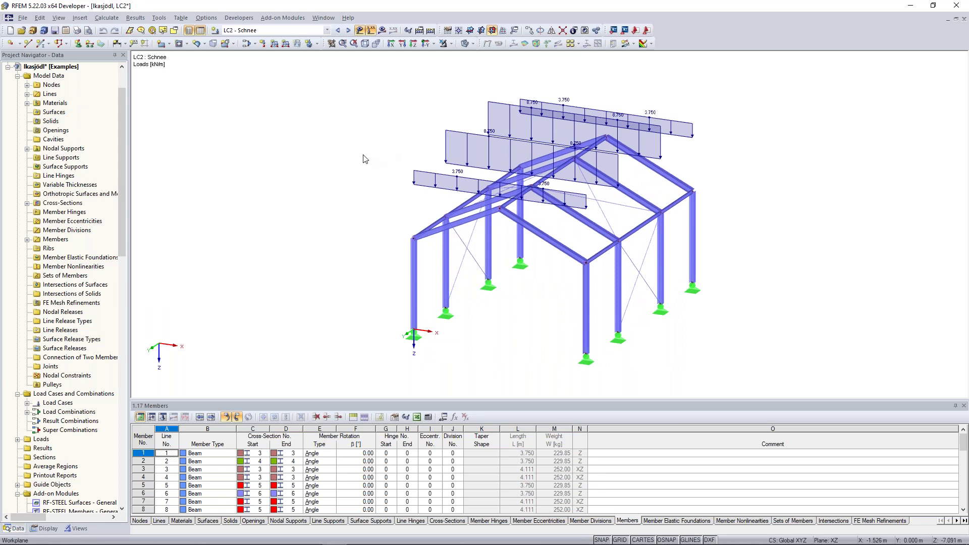
ctrl+middle_drag(363, 156, 327, 160)
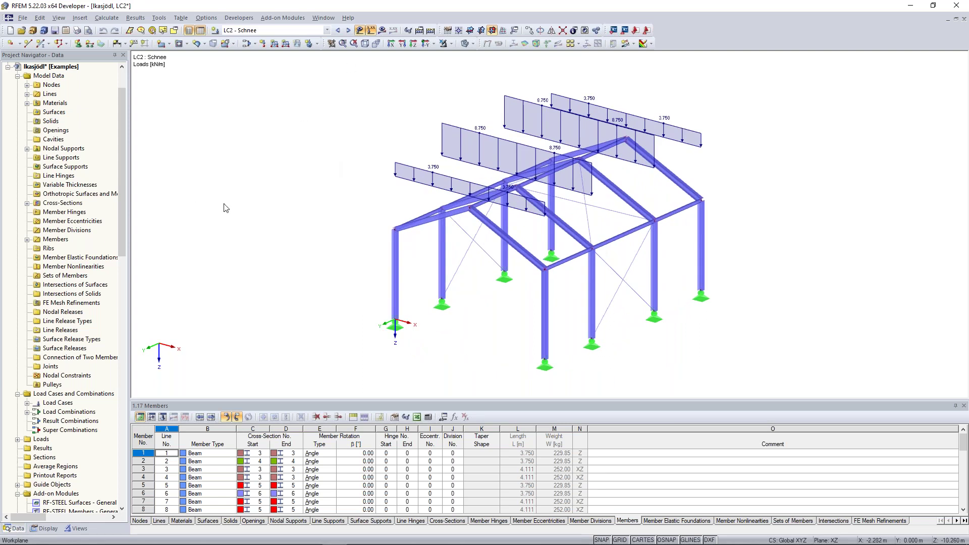
Look up the RF-STABILITY add-on module and switch to its case CA1 - Stabilitätsanalyse
scroll(89, 394, down, 9)
scroll(88, 393, down, 12)
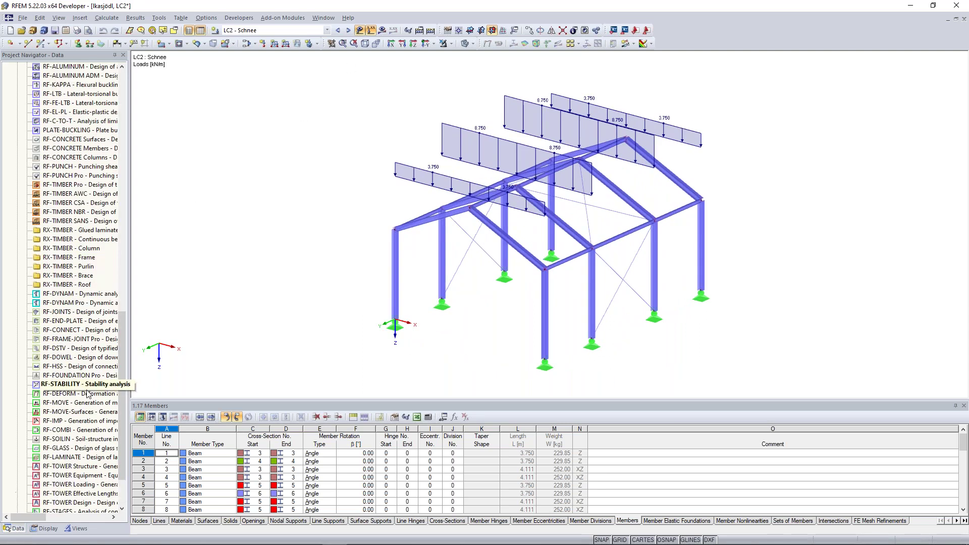
click(323, 30)
click(305, 92)
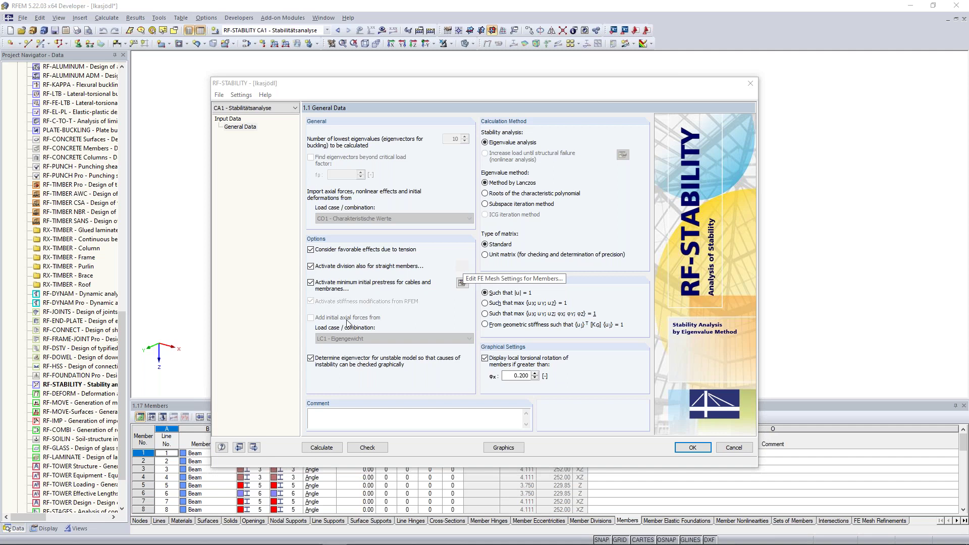
Accept the member FE mesh settings with at least 10 divisions, calculate the eigenvector for the unstable model and display it graphically
click(462, 281)
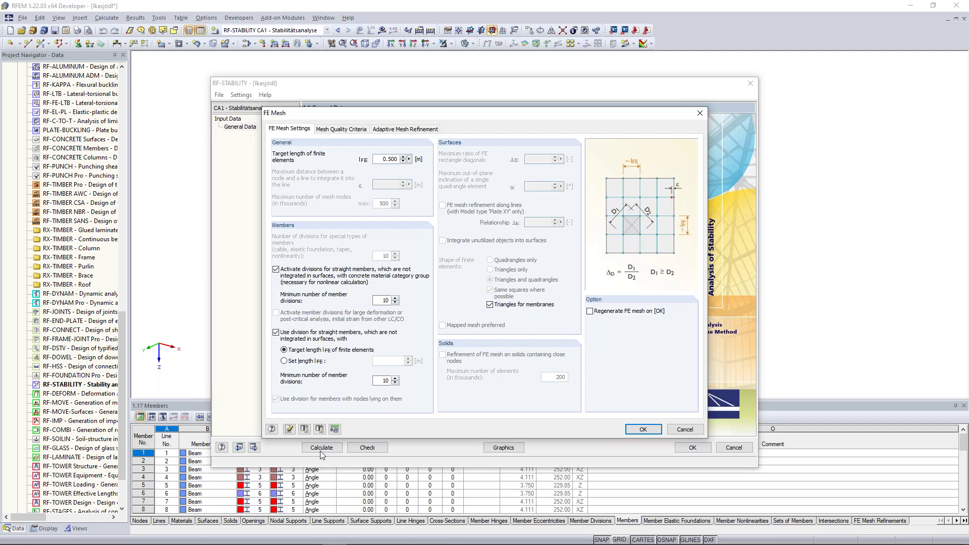
key(Return)
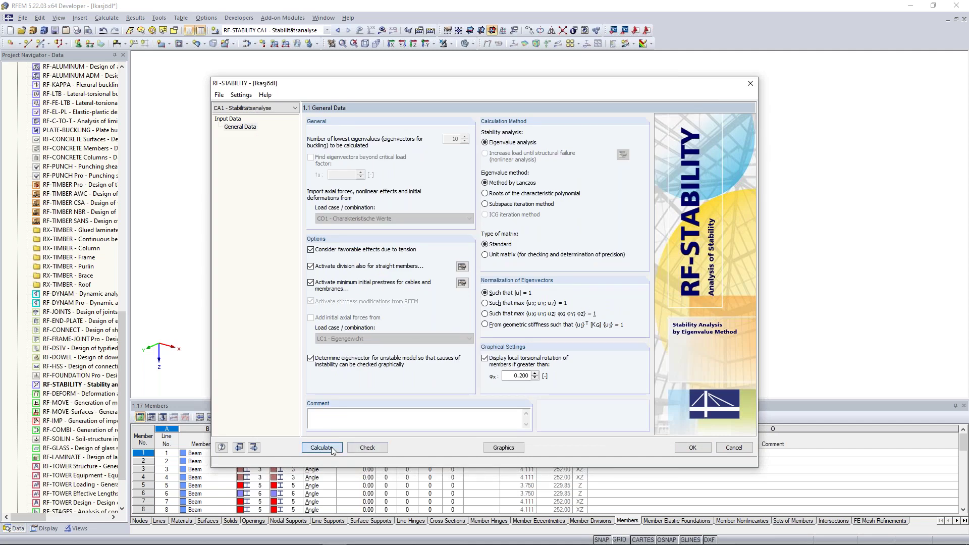
key(Return)
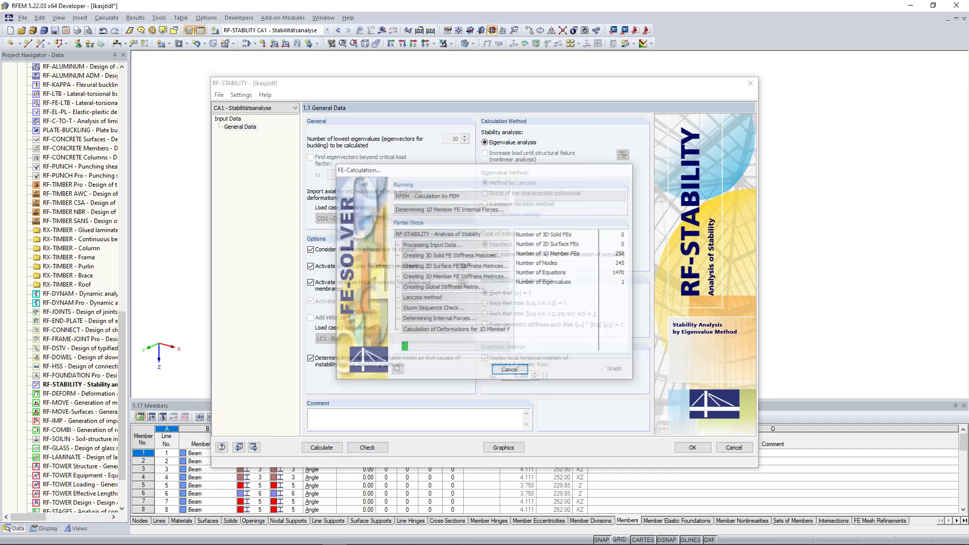
click(511, 451)
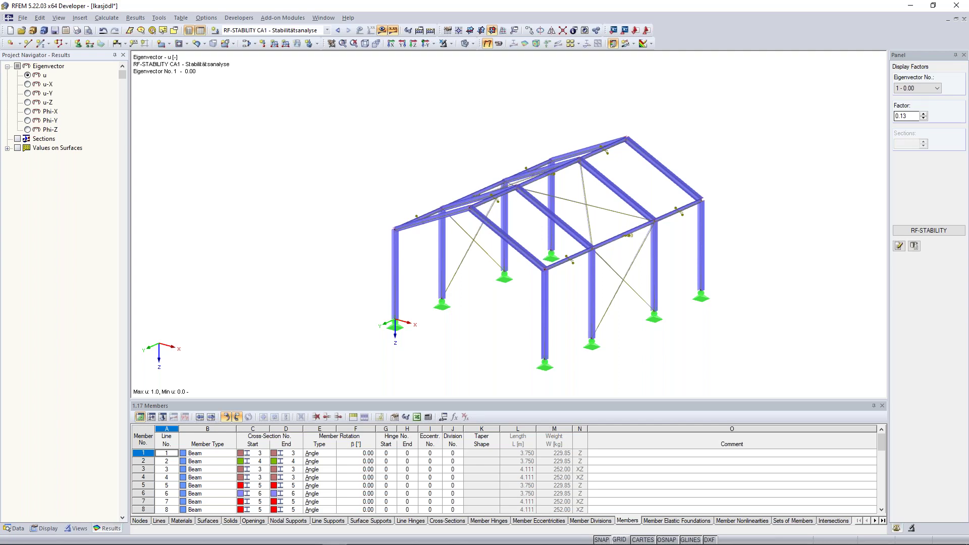
Recalculate the hall's stability for LC2 - Schnee with 8 eigenvalues, without the unstable-model option, and display the results graphically
click(929, 230)
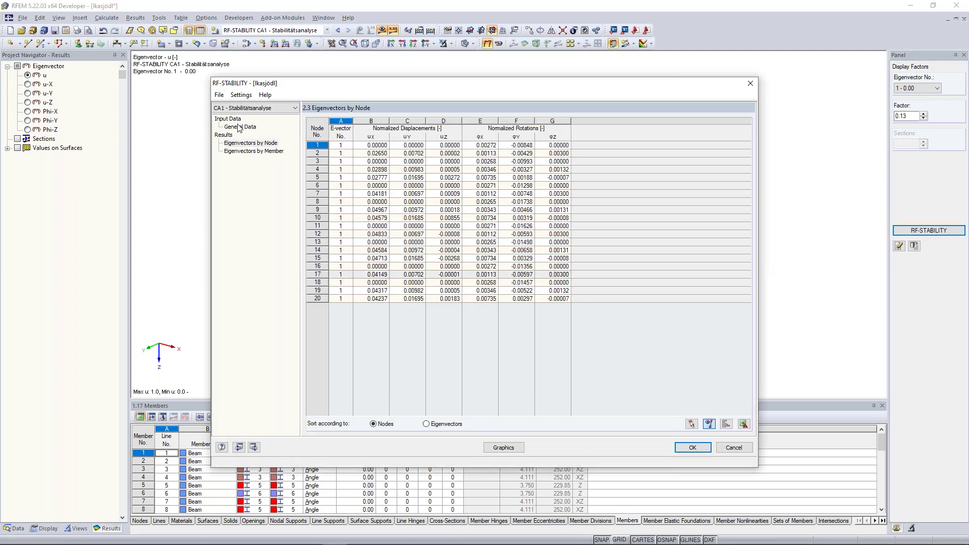
click(240, 127)
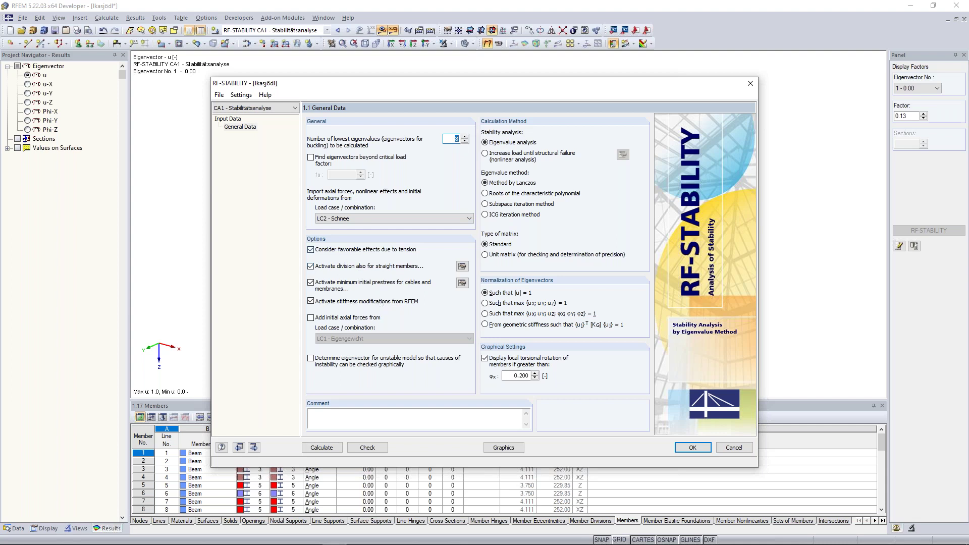
click(335, 450)
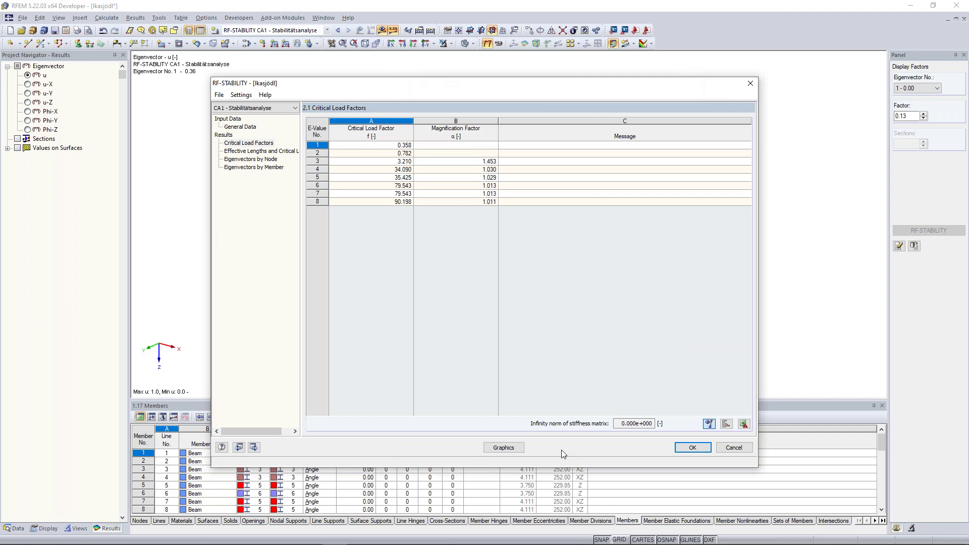
click(513, 448)
click(513, 449)
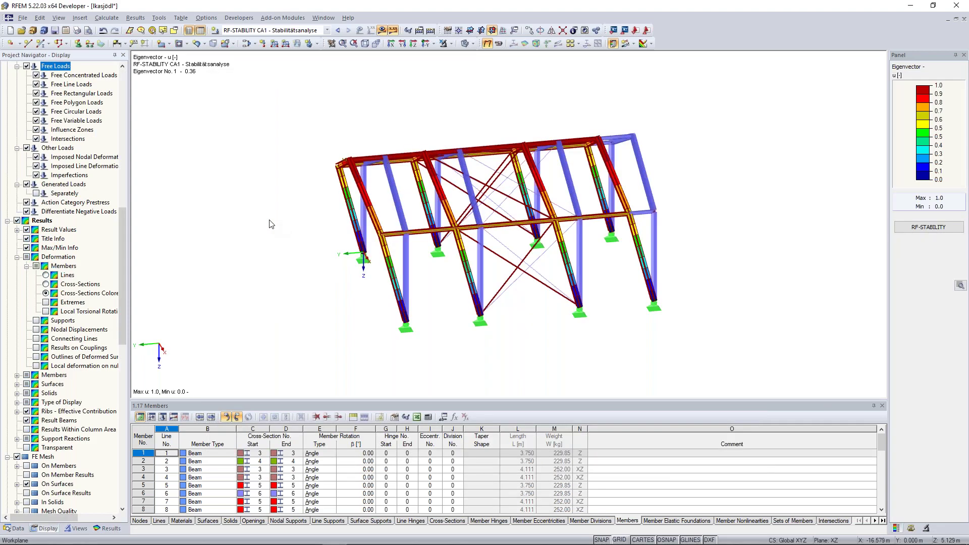
Examine the hall's buckling shapes for eigenvectors 1, 3 and 7 from several directions
ctrl+middle_drag(352, 233, 505, 238)
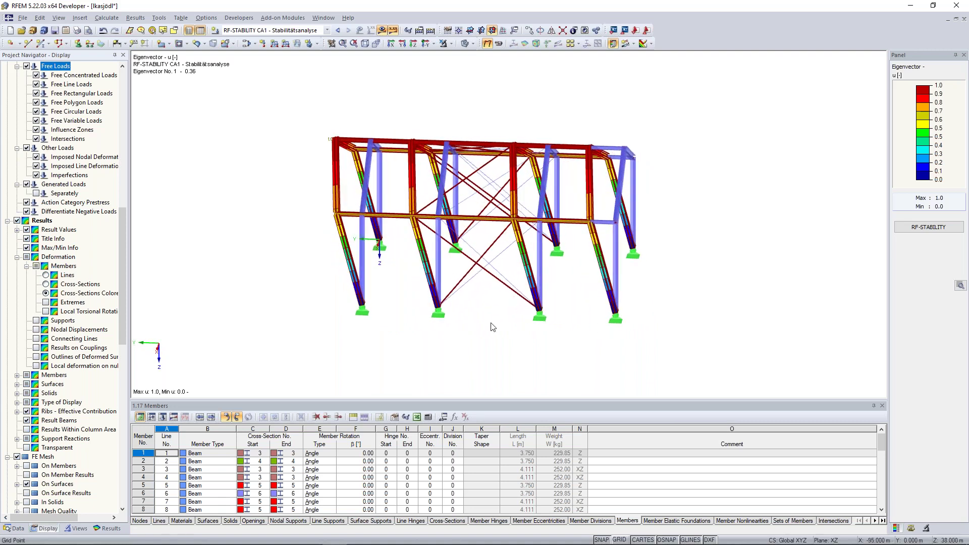
ctrl+middle_drag(424, 200, 325, 288)
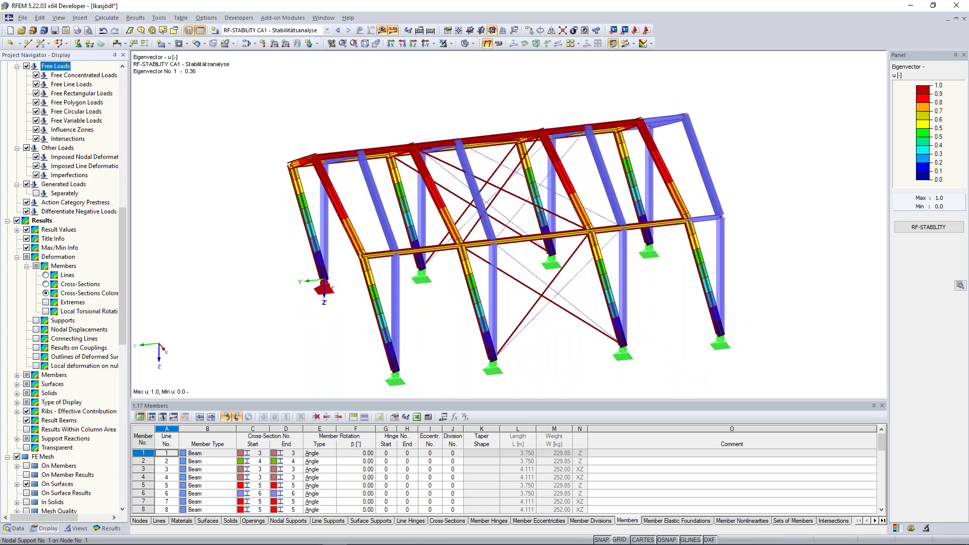
middle_drag(325, 289, 309, 210)
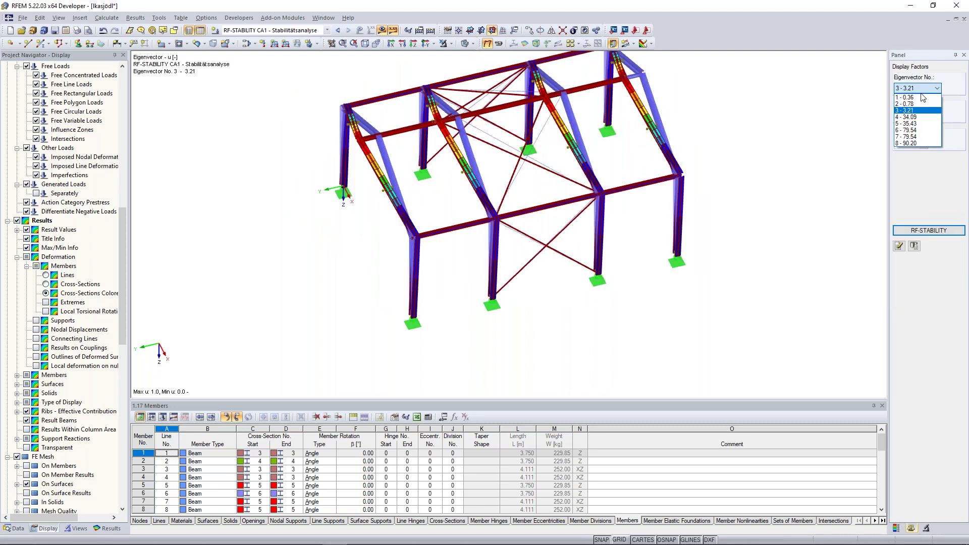
click(913, 97)
click(918, 88)
click(907, 136)
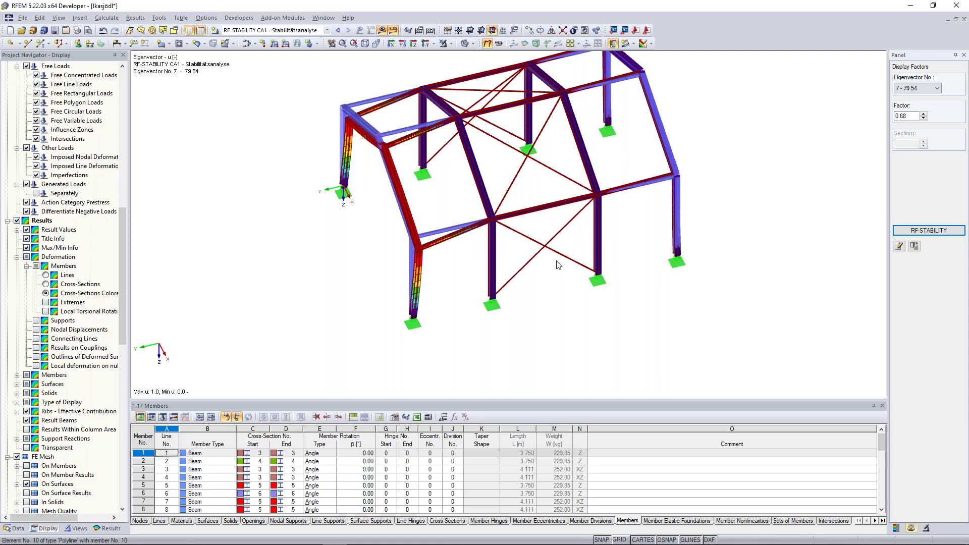
ctrl+middle_drag(383, 270, 580, 167)
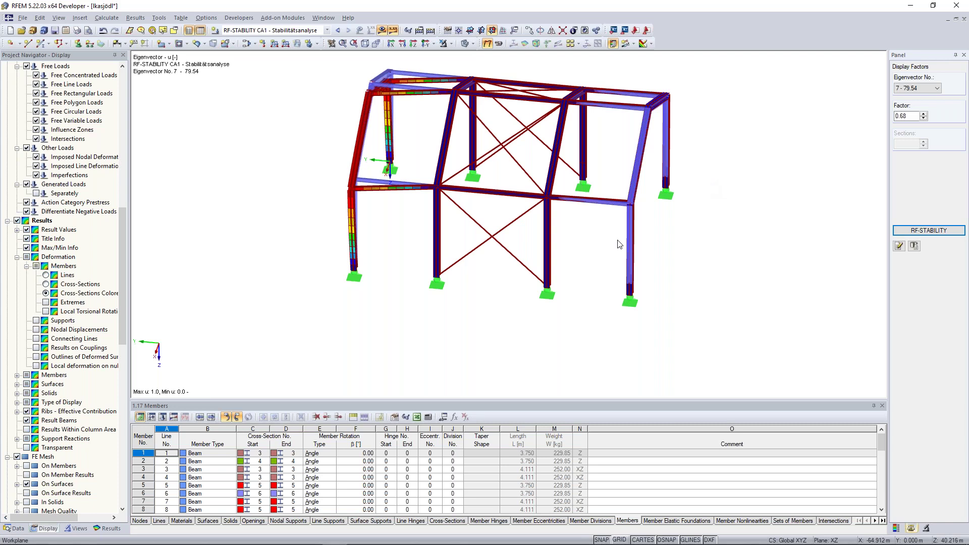
ctrl+middle_drag(618, 240, 623, 218)
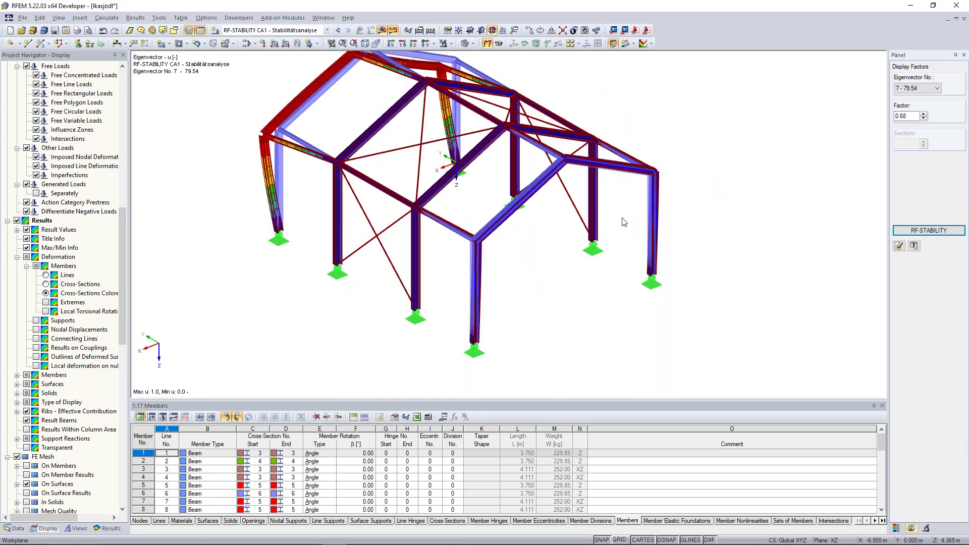
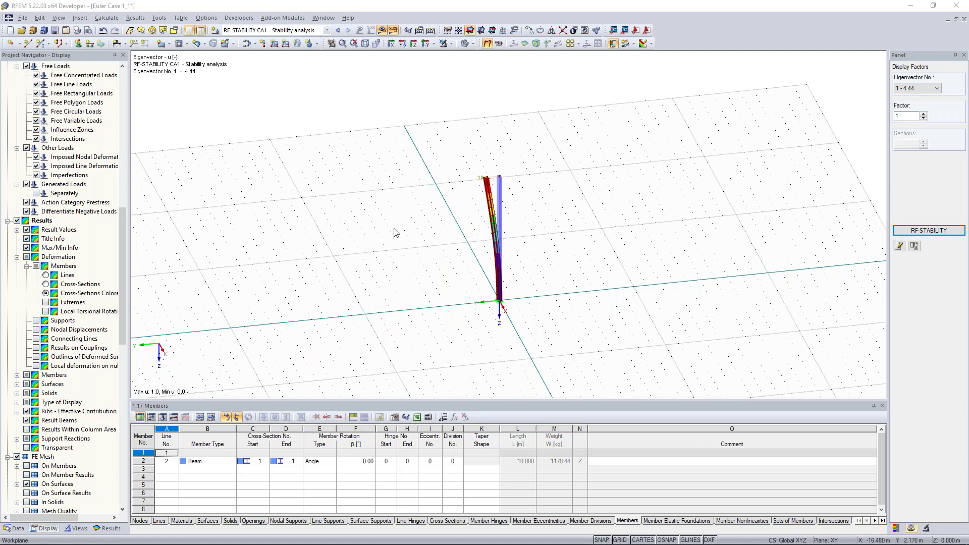
Add load case LC2 with the description Test Load 2 and the action category Imposed - Category A: domestic, residential areas
ctrl+middle_drag(389, 235, 439, 210)
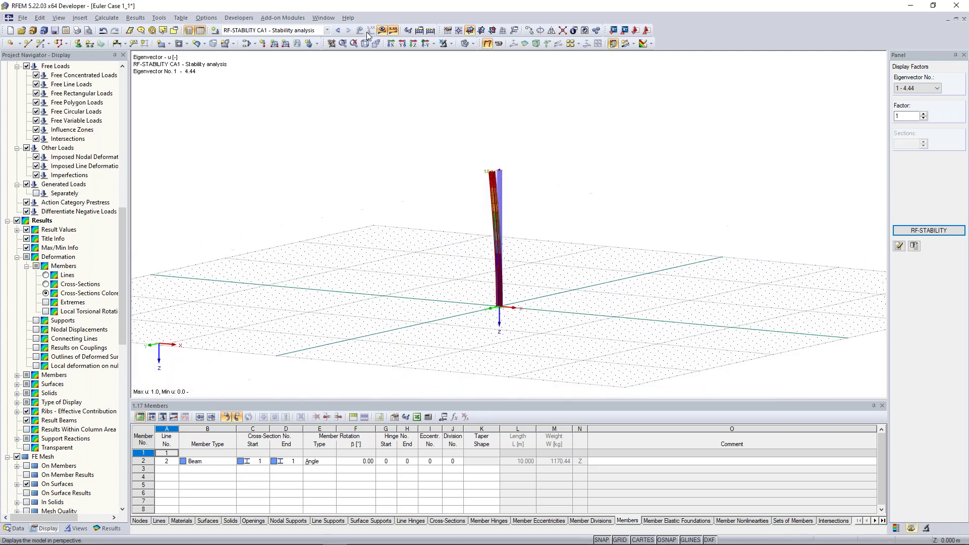
click(338, 31)
ctrl+middle_drag(401, 236, 567, 190)
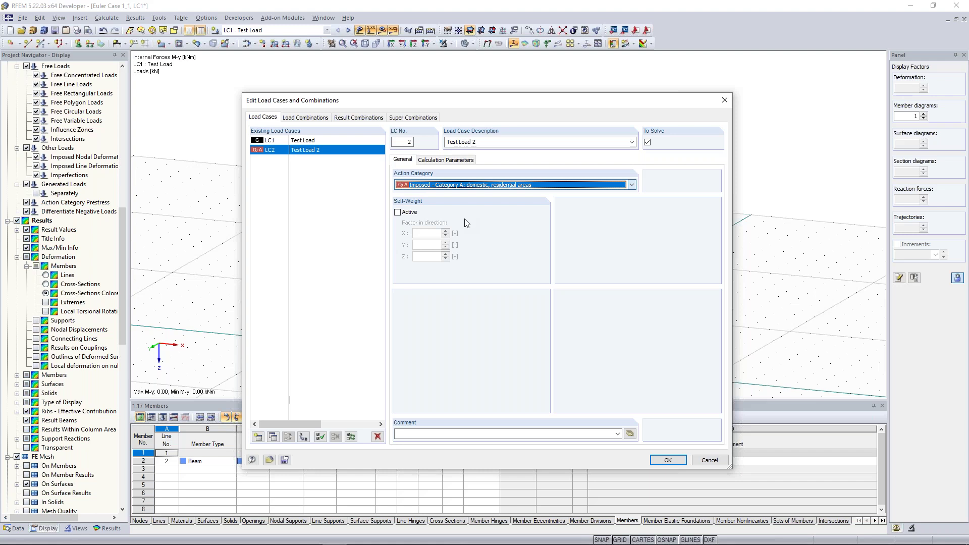
key(Return)
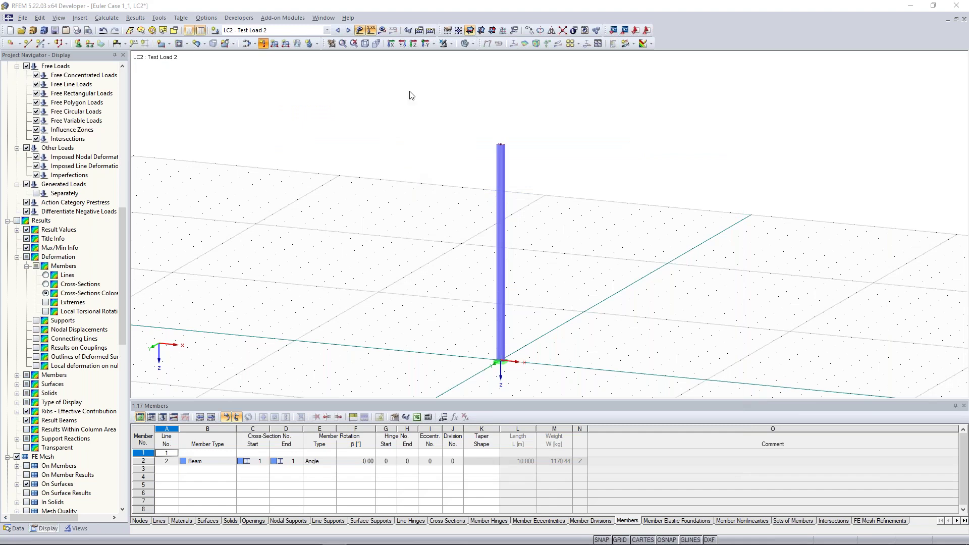
Discard the newly added load case LC3 and create load combination CO1 described as Design Internal Forces
click(256, 46)
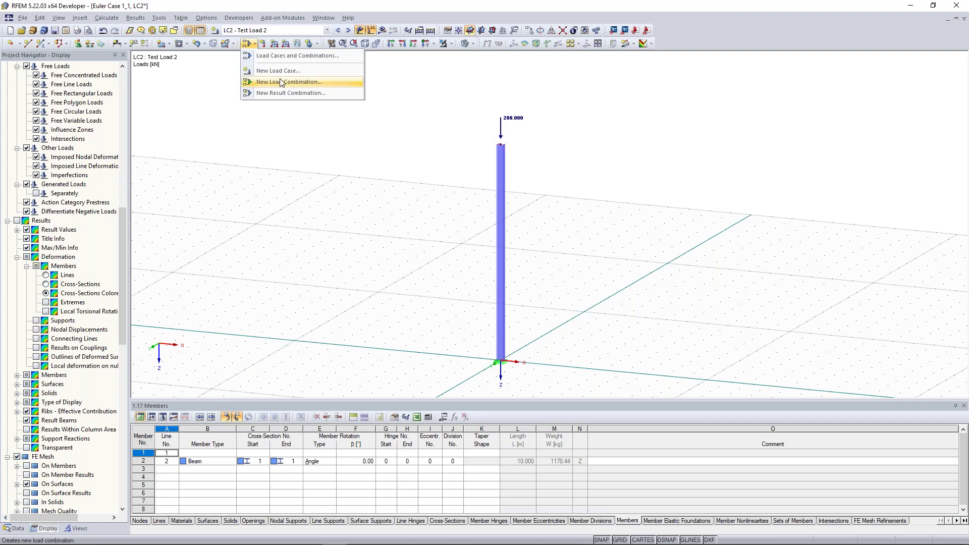
click(285, 73)
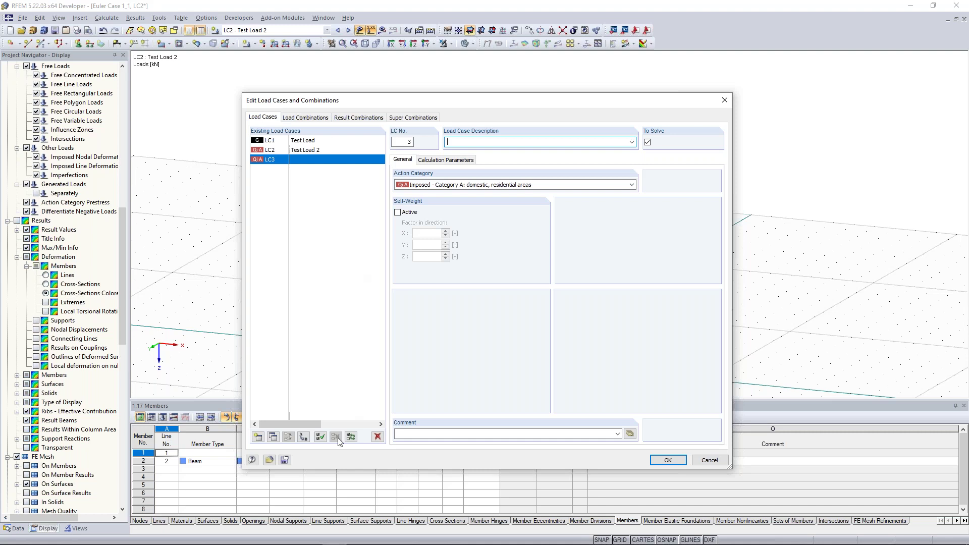
click(377, 437)
click(467, 301)
click(315, 118)
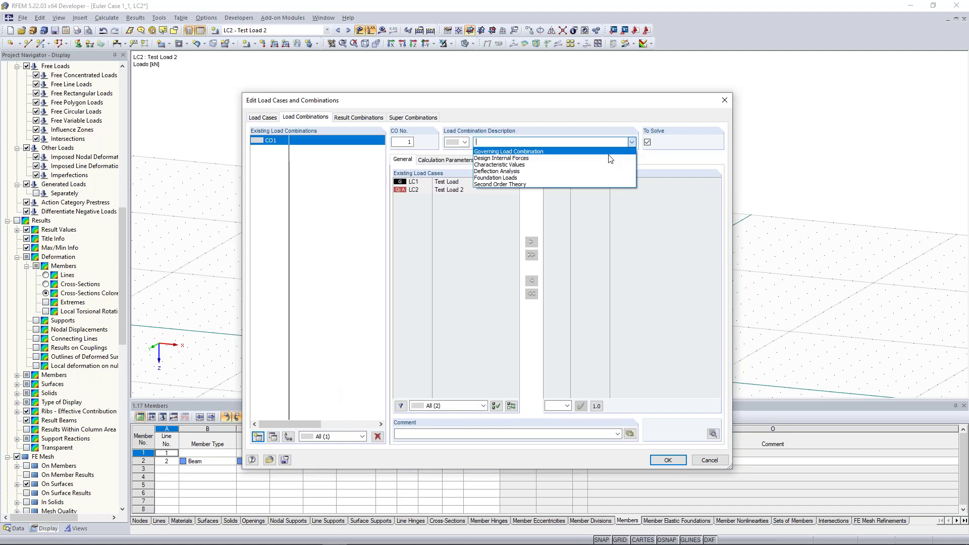
click(602, 158)
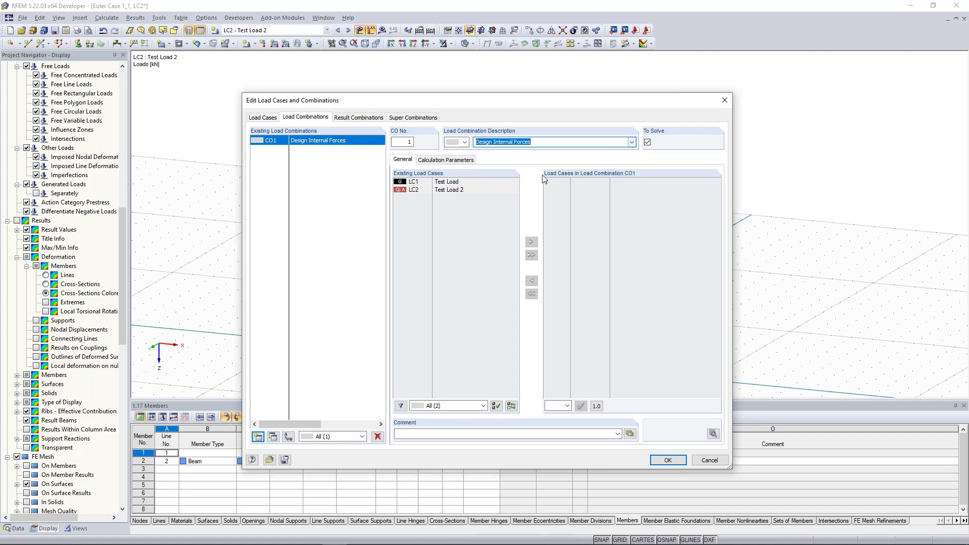
Include LC1 with factor 1.35 and LC2 with factor 1.50 in load combination CO1 and accept it
click(454, 181)
click(532, 256)
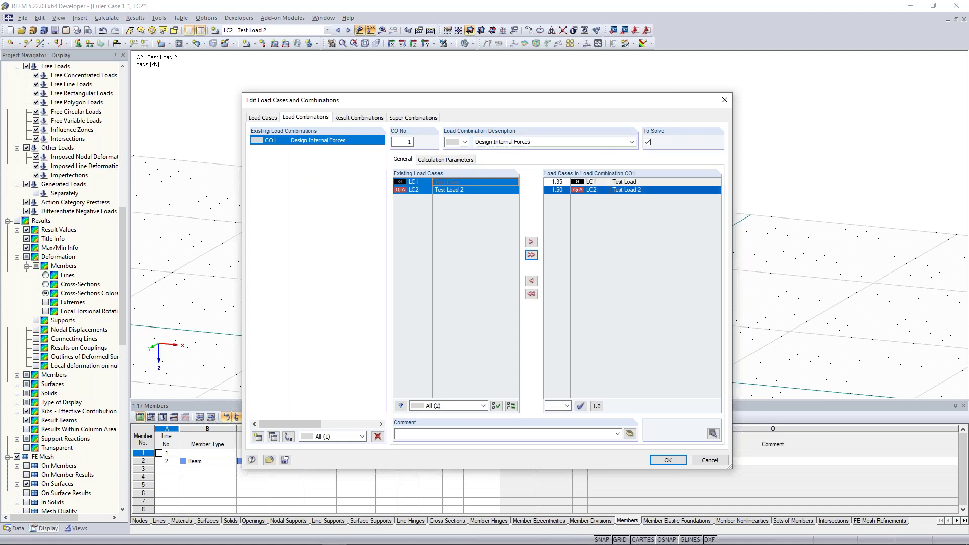
click(555, 191)
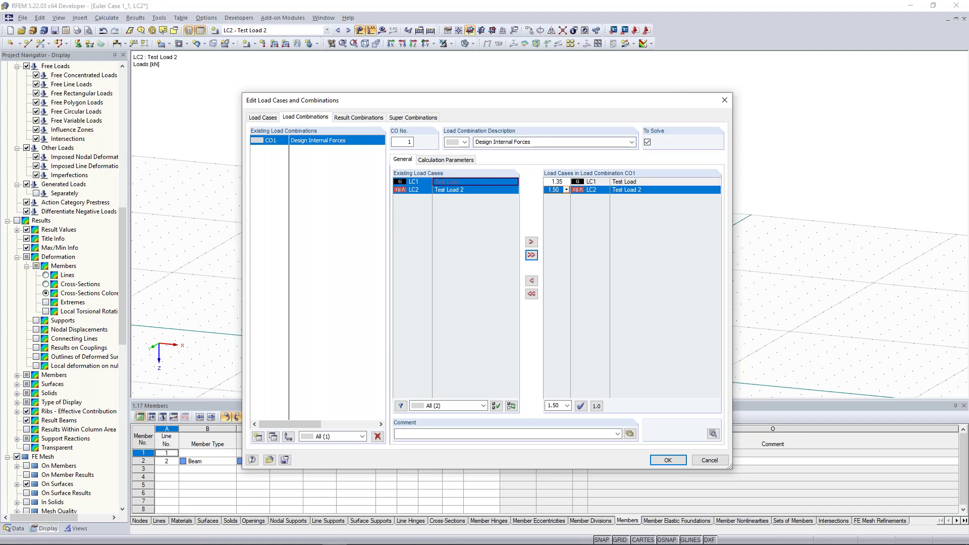
click(669, 460)
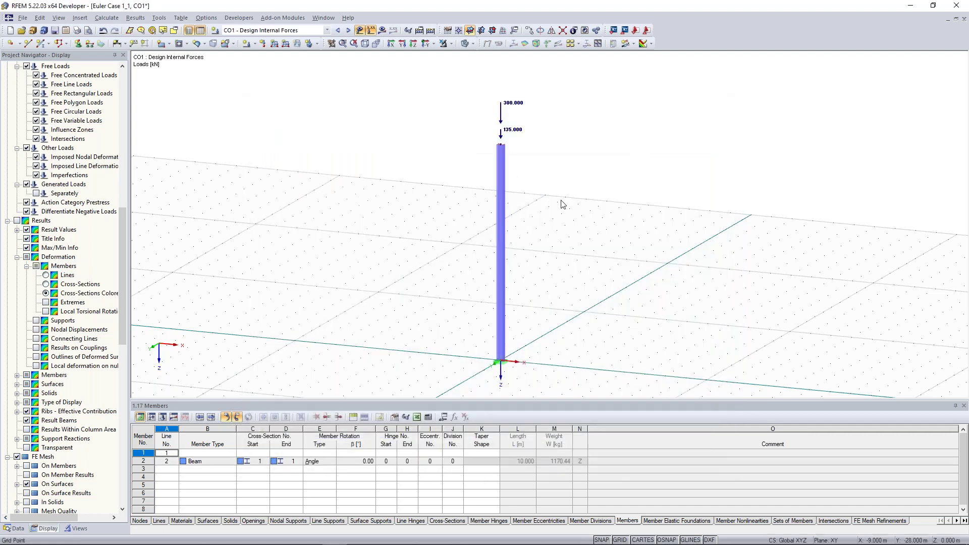
Examine the combined CO1 loads on the column from several directions and view the plausibility check options
ctrl+middle_drag(355, 119, 408, 118)
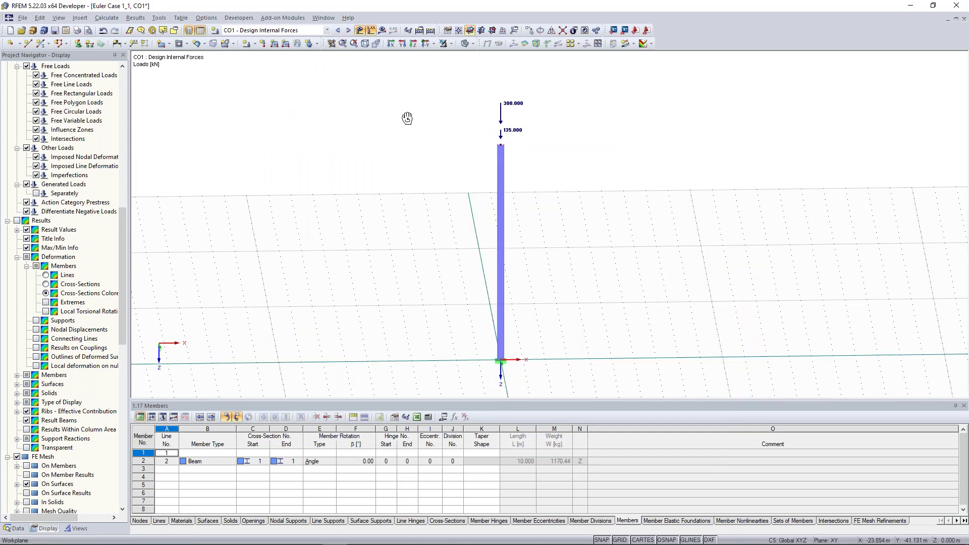
ctrl+middle_drag(408, 118, 498, 145)
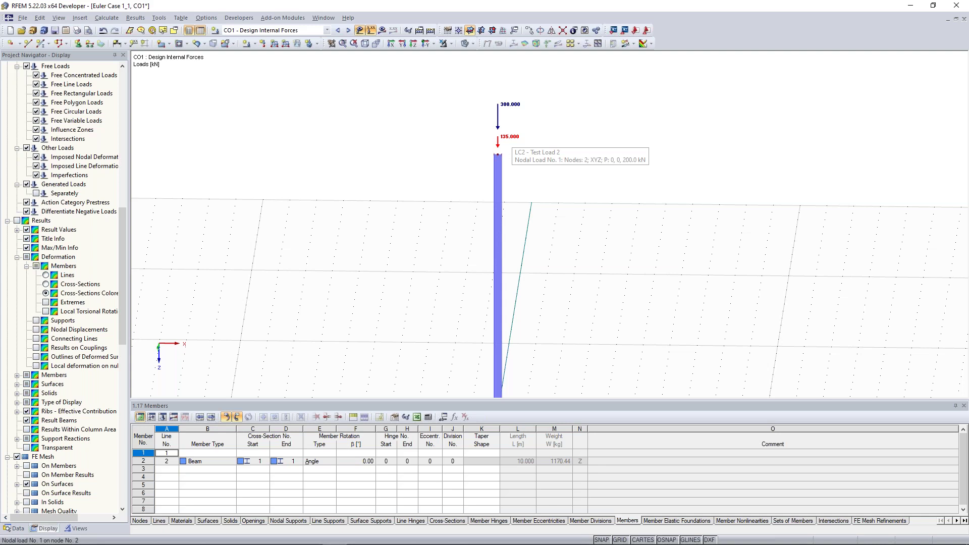
scroll(497, 154, down, 2)
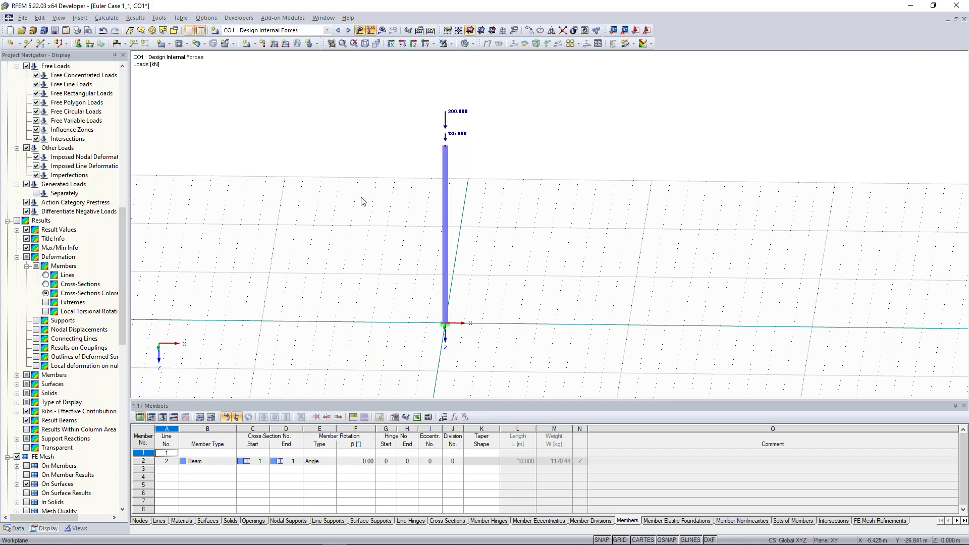
ctrl+middle_drag(359, 199, 333, 205)
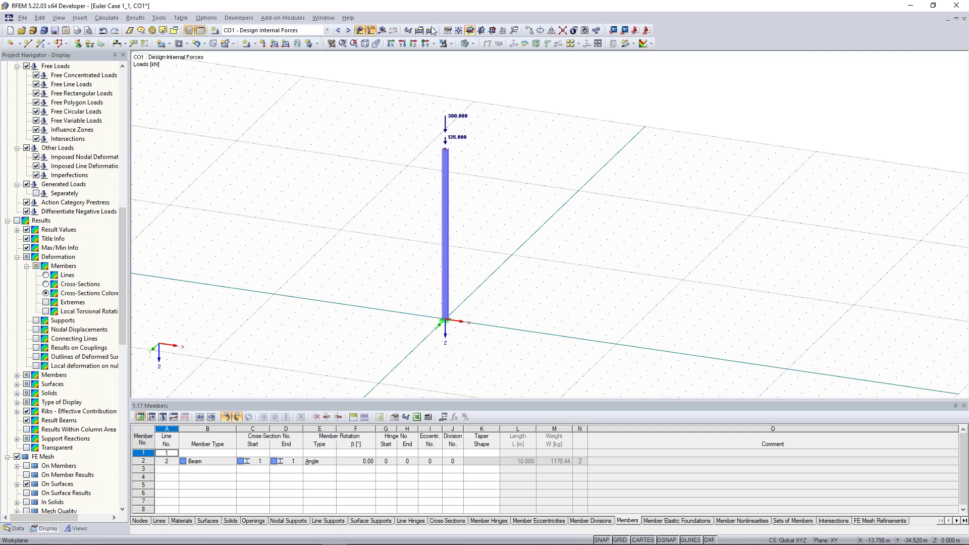
key(alt+w)
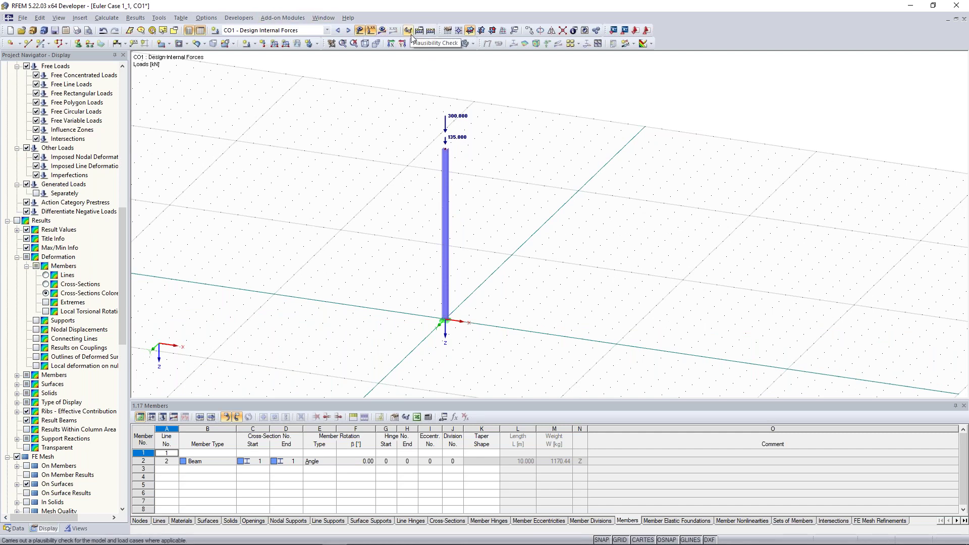
click(409, 34)
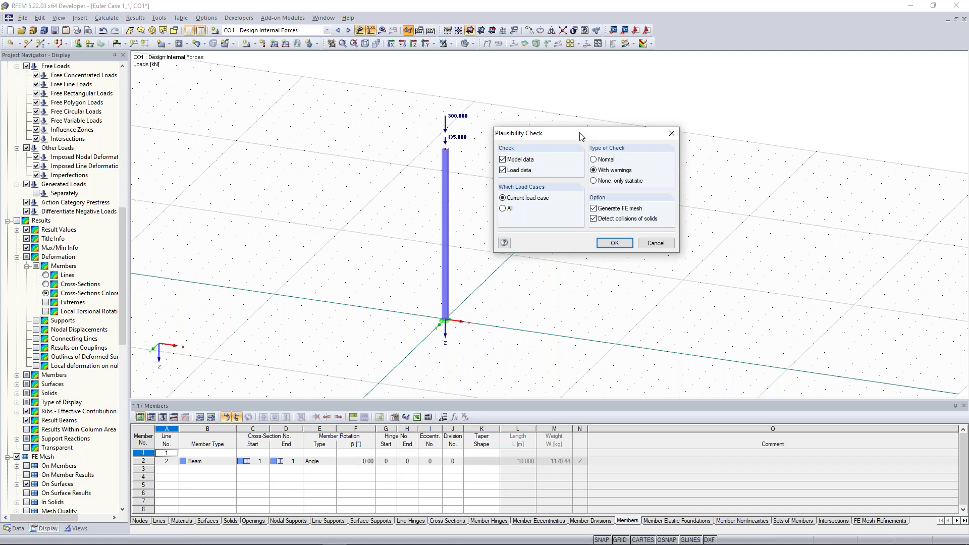
click(672, 133)
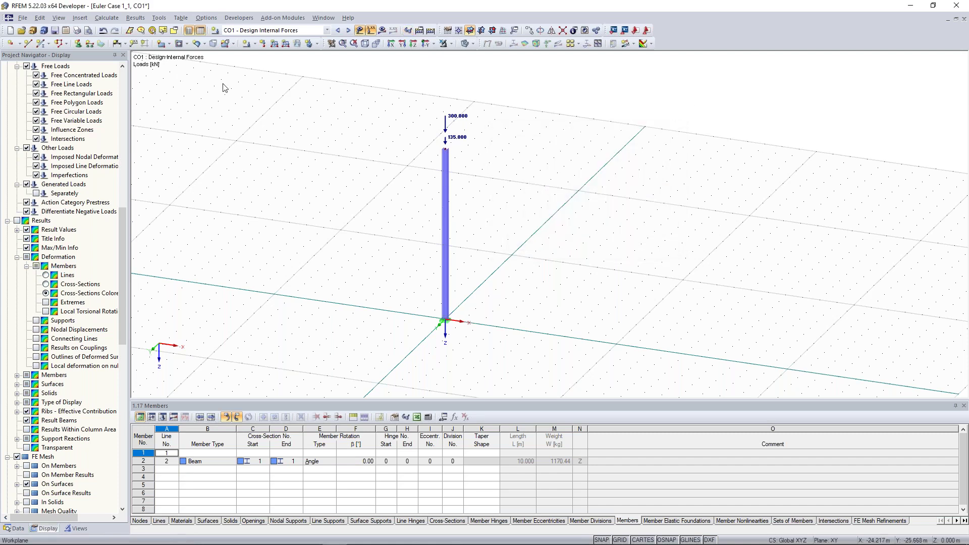
Run the model check that deletes unused zero lines
click(167, 20)
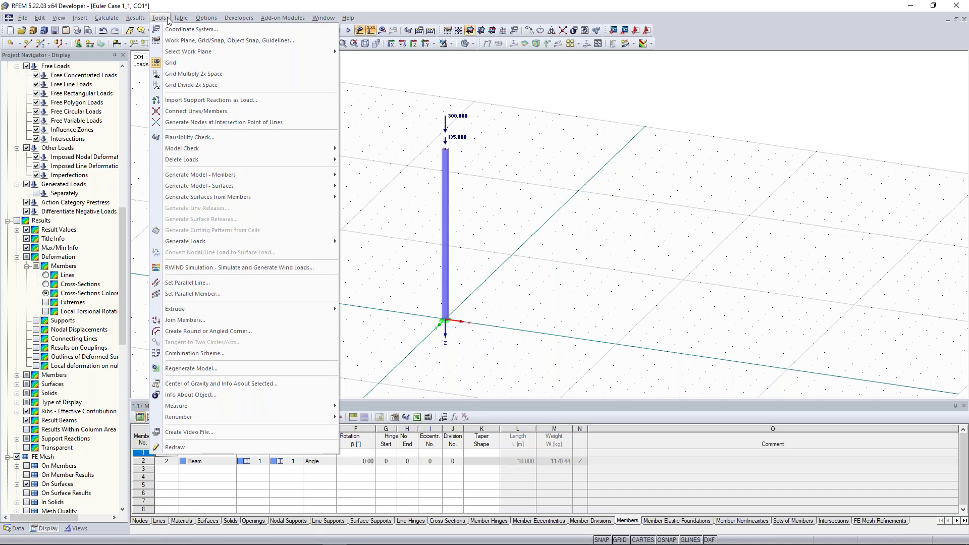
mouse_move(207, 148)
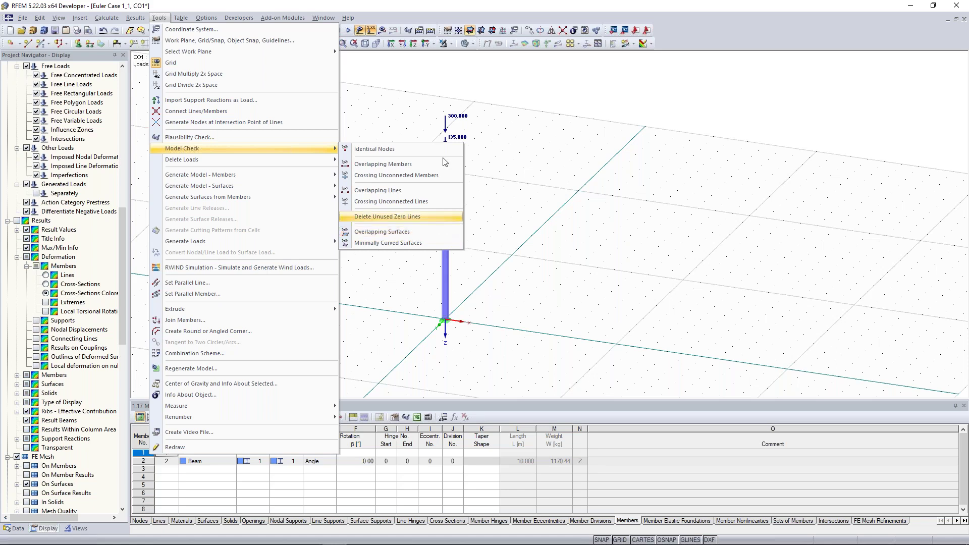
click(444, 216)
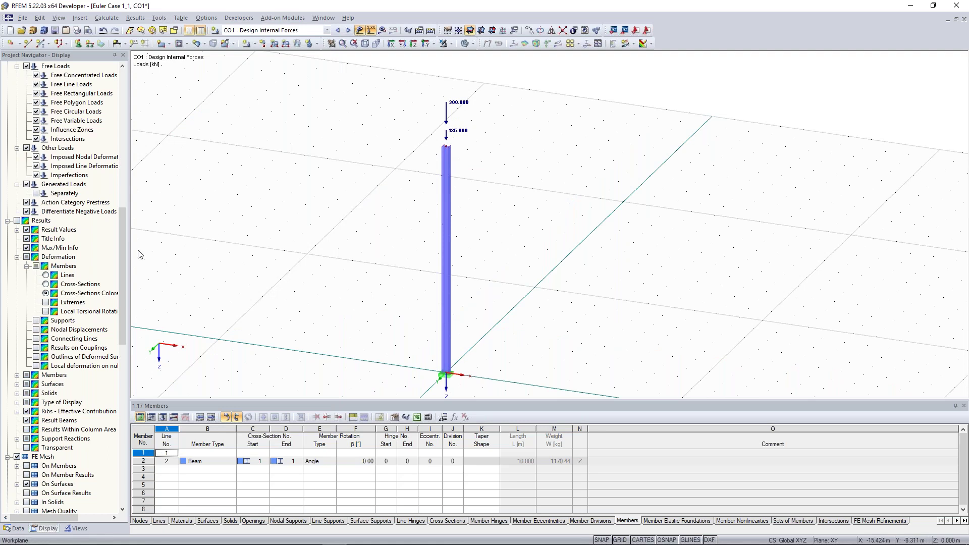
Look up the RF-JOINTS add-on module in the project data, widen the navigator and inspect the column head
scroll(121, 262, down, 1)
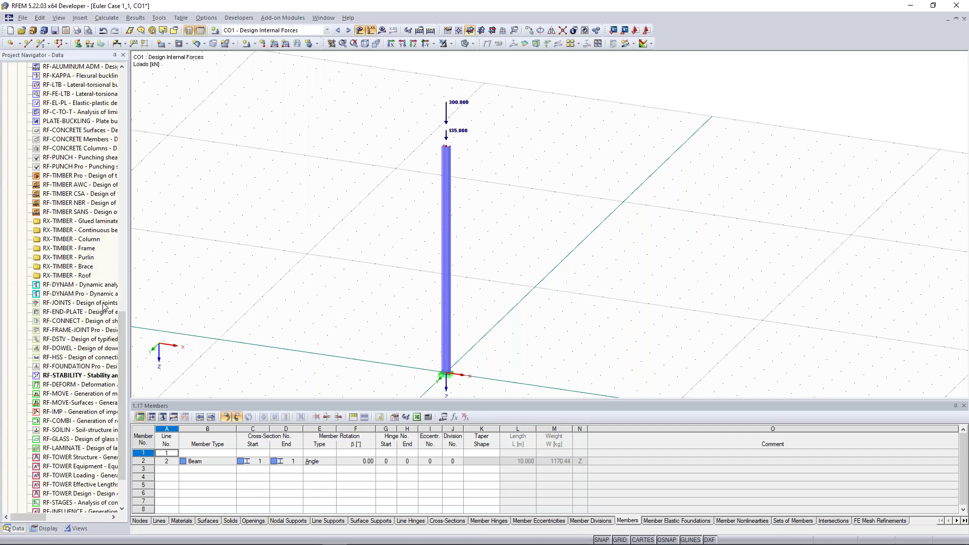
click(71, 304)
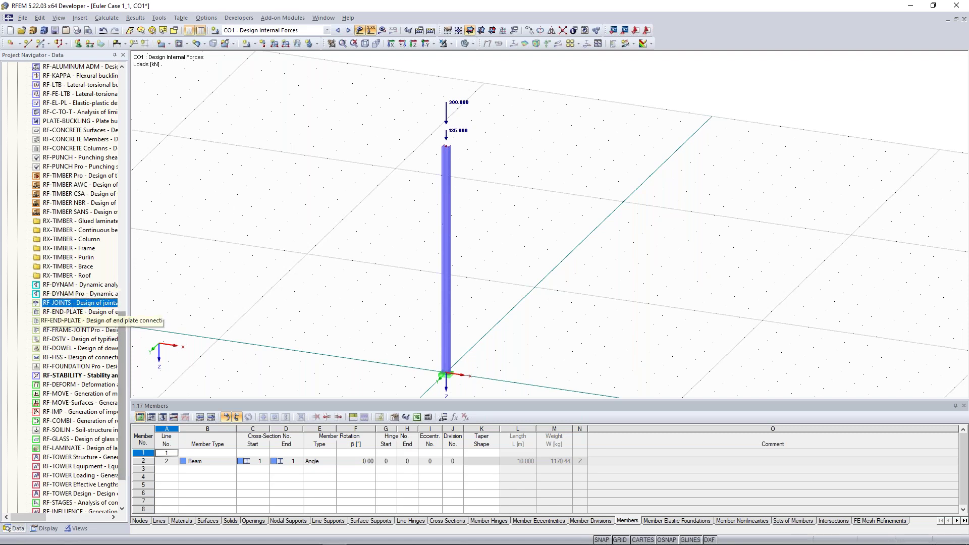
drag(132, 333, 148, 326)
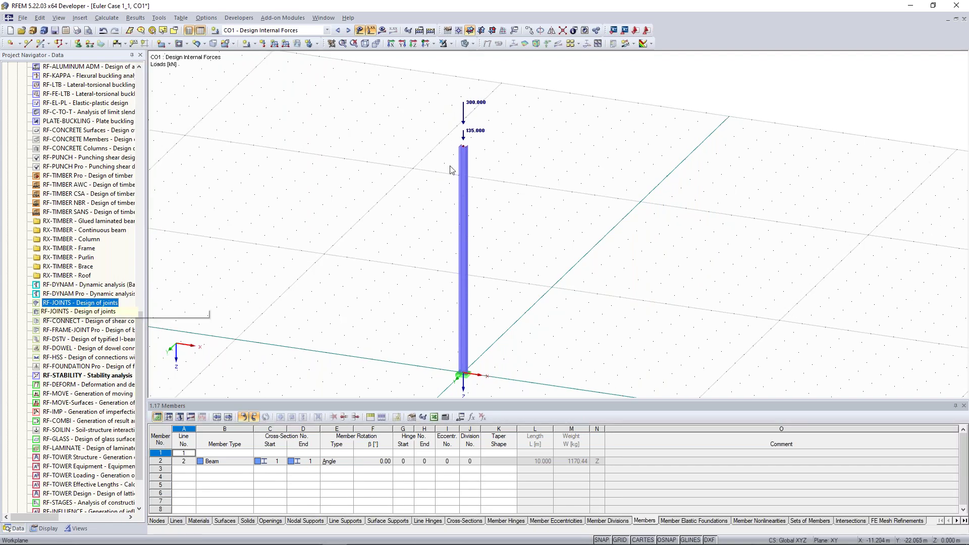
scroll(464, 154, up, 3)
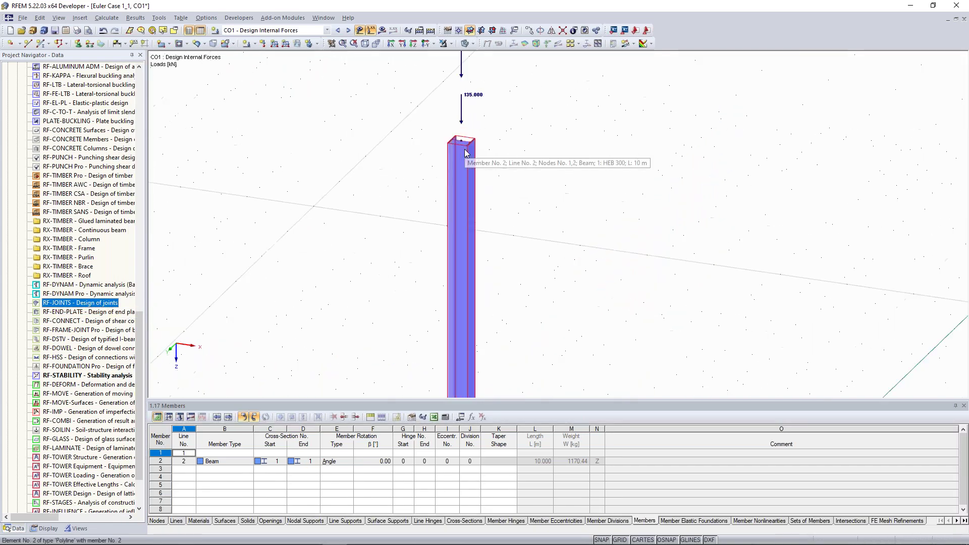
scroll(463, 160, down, 2)
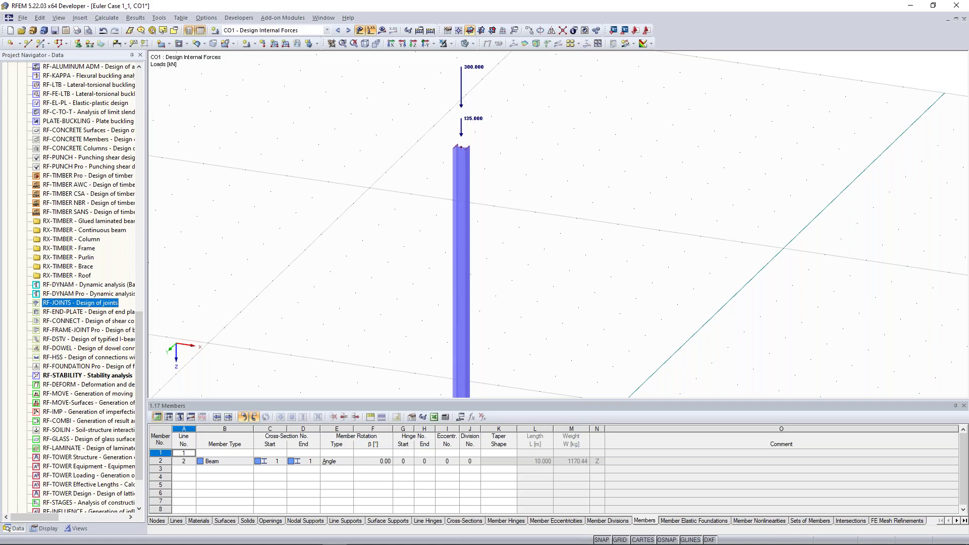
Review the stability analysis settings in the details of the RF-STEEL EC3 add-on module and close the module
scroll(99, 292, up, 7)
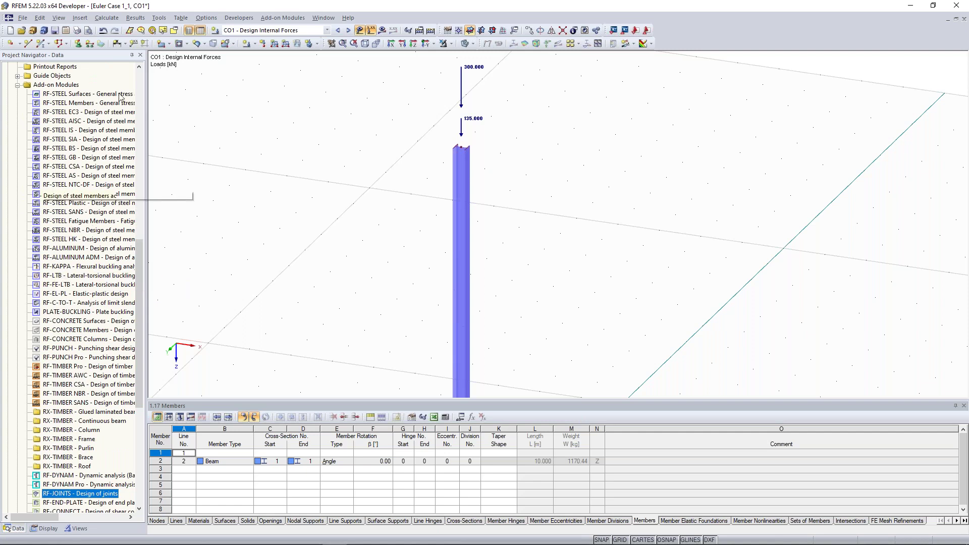
double_click(92, 112)
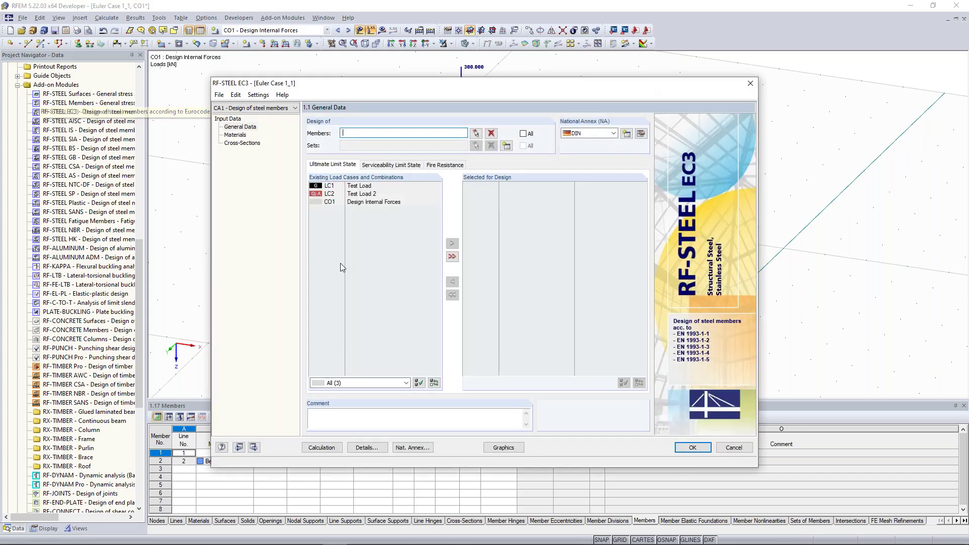
click(364, 448)
click(370, 121)
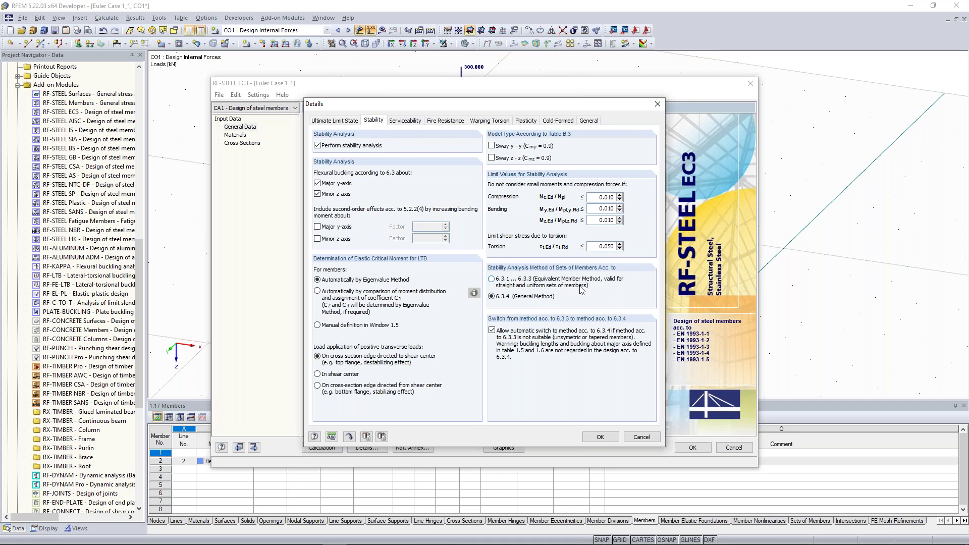
click(658, 105)
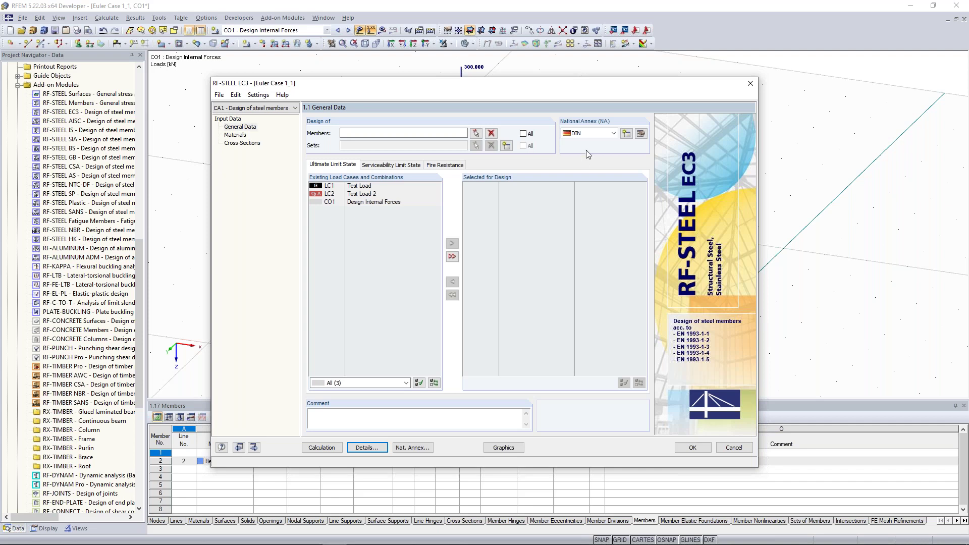
click(751, 83)
click(449, 291)
Start RF-TIMBER Pro and select LC1, LC2 and CO1 for the ultimate limit state design
double_click(76, 366)
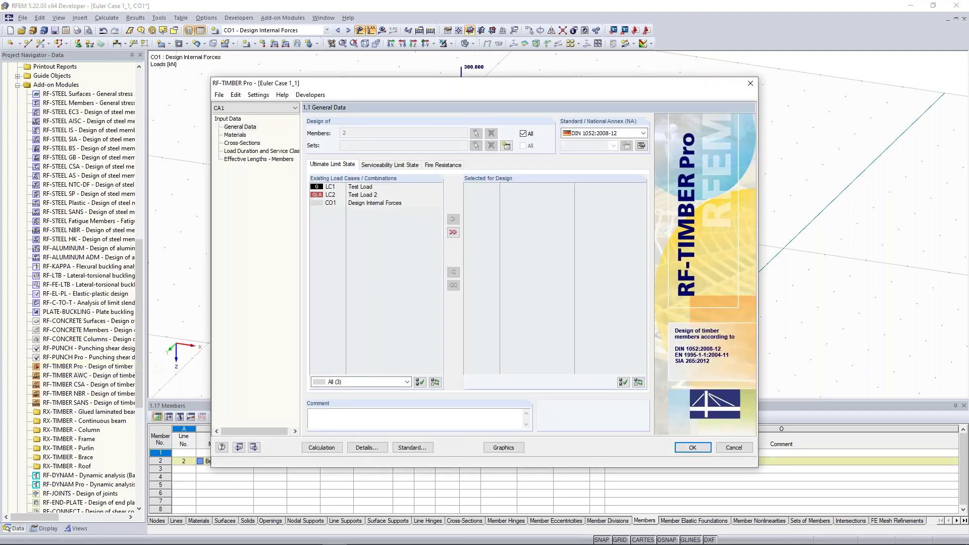
click(263, 159)
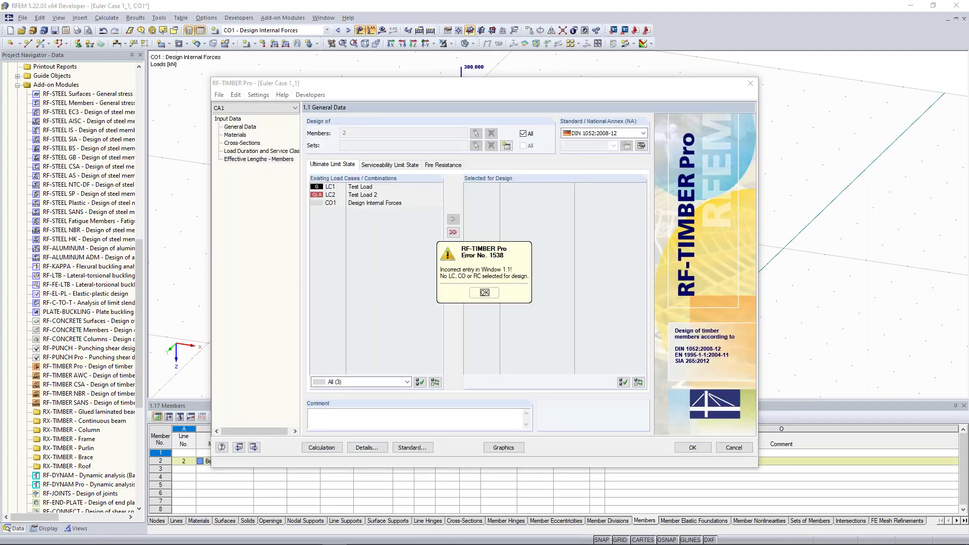
click(485, 293)
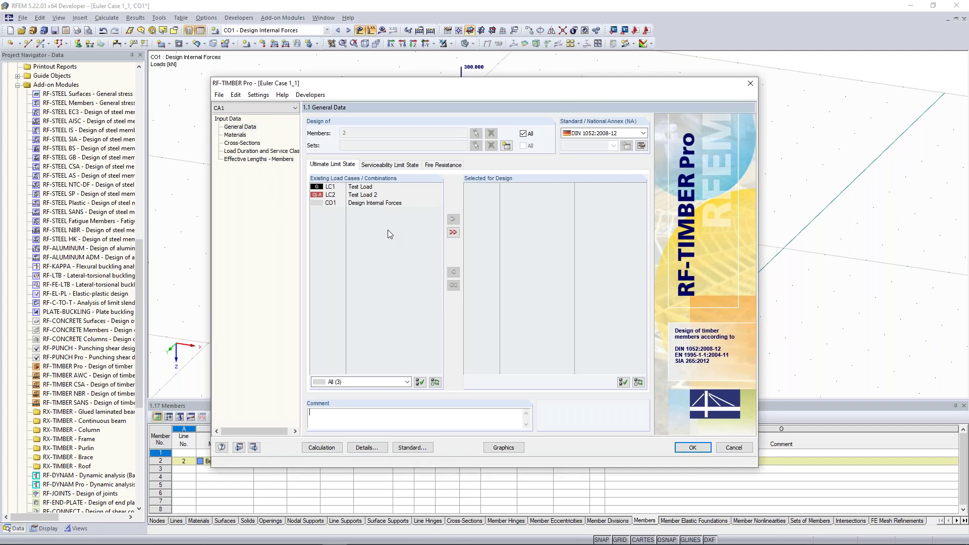
click(453, 232)
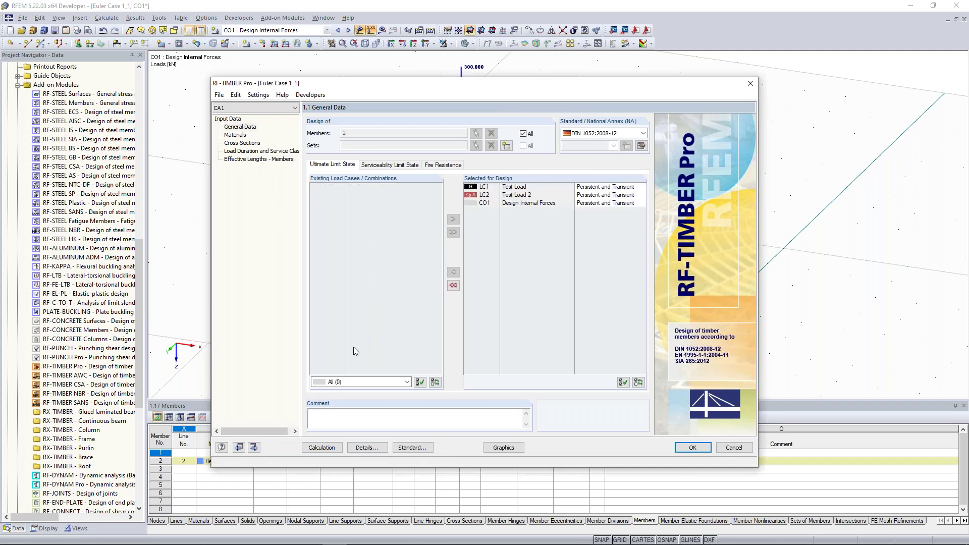
Examine the effective length factor options for member 2, including importing both buckling axes from RF-STABILITY, and discard the selection
click(271, 160)
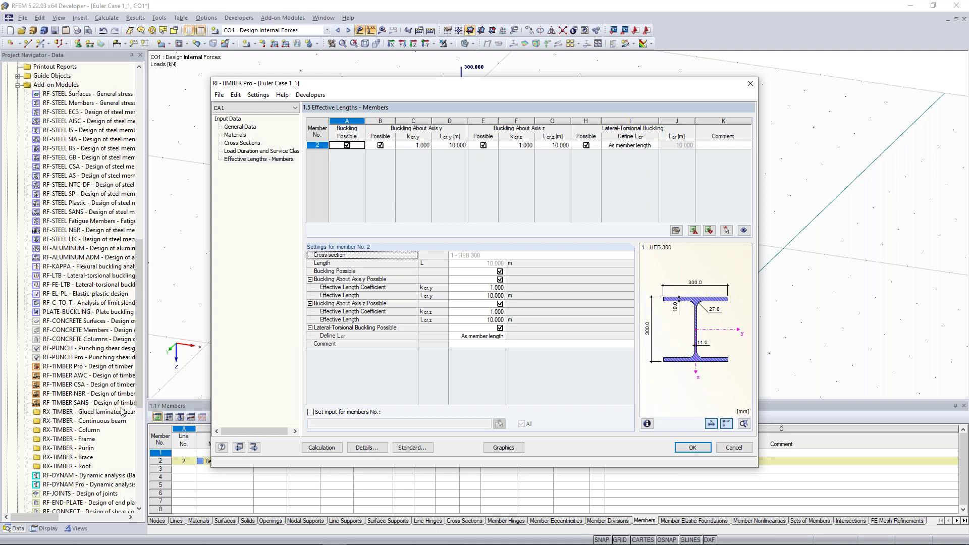
click(452, 146)
click(464, 145)
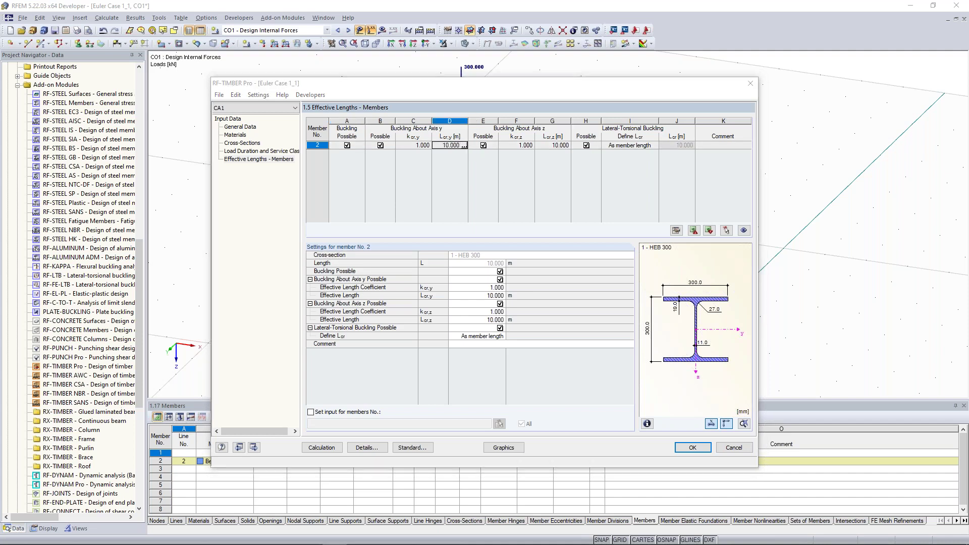
click(478, 243)
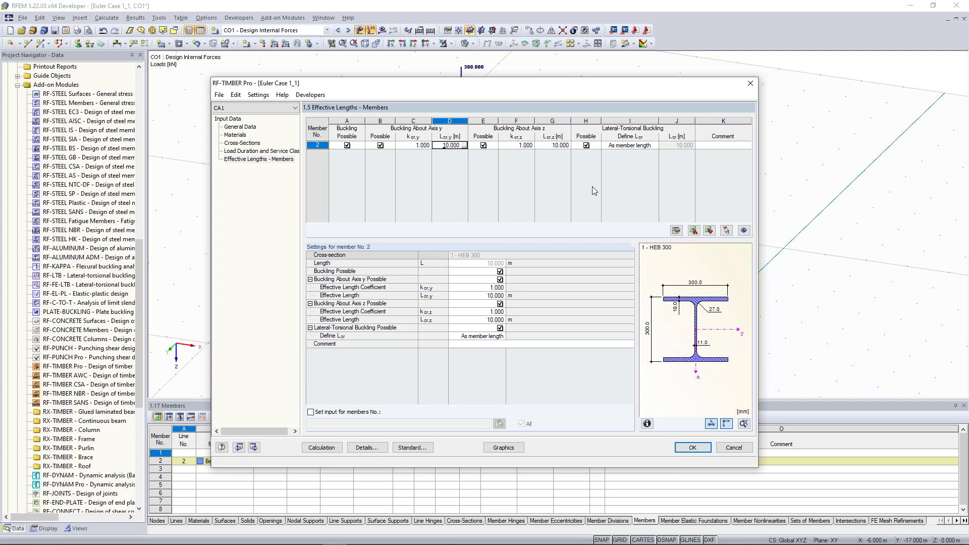
click(501, 289)
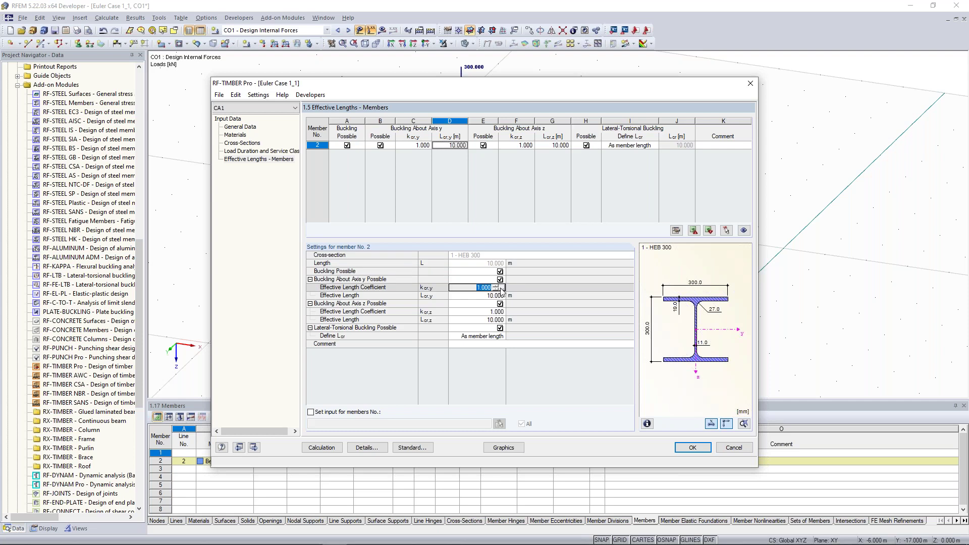
click(501, 288)
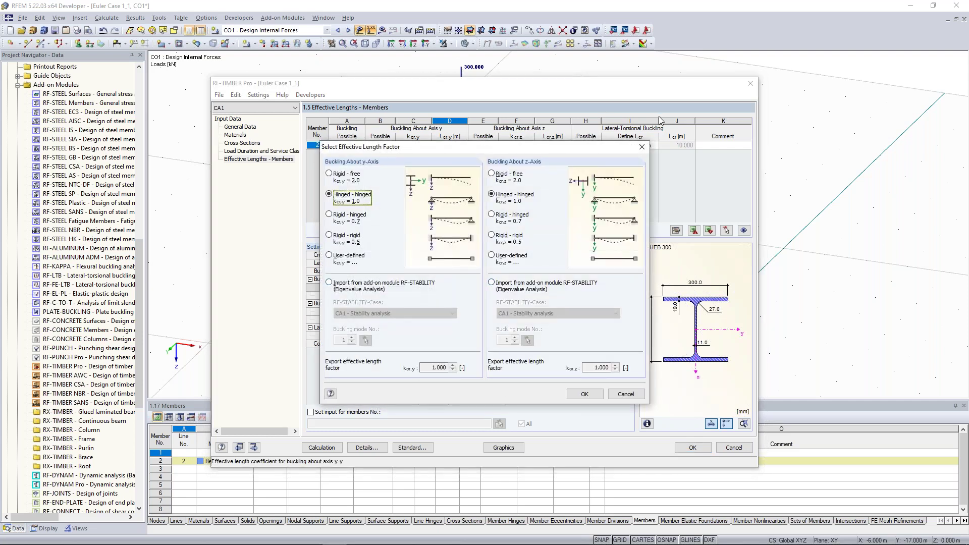
click(351, 289)
click(507, 289)
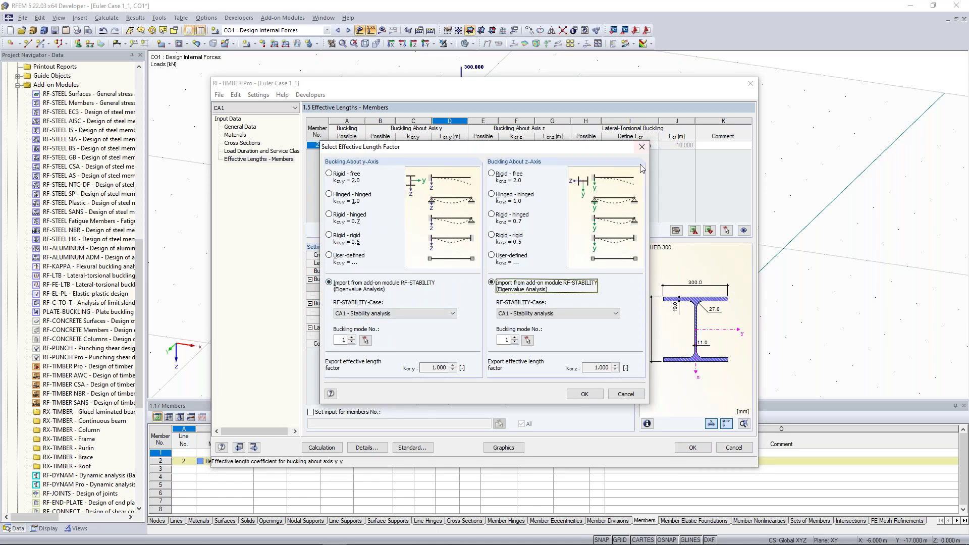
click(641, 147)
Close RF-TIMBER Pro without saving the changes to CA1
click(749, 86)
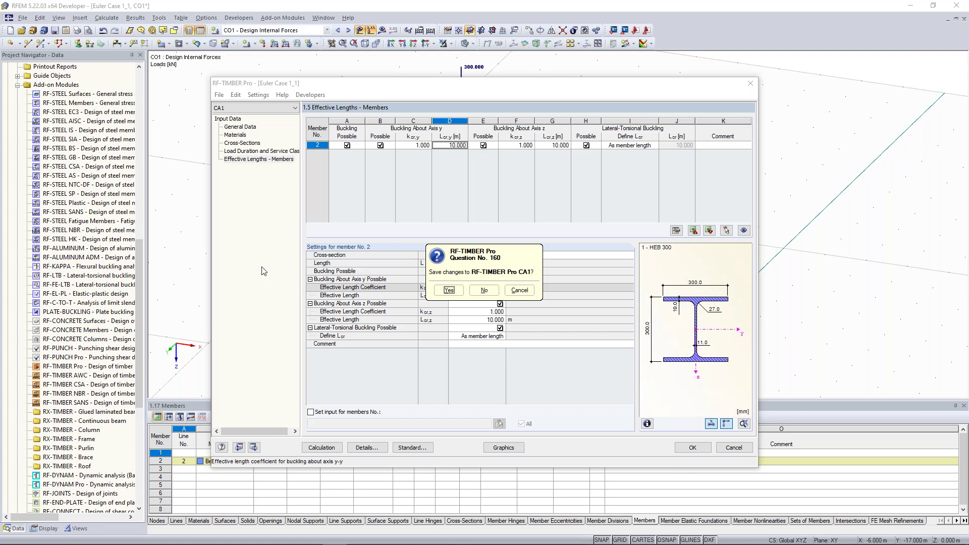
click(520, 290)
click(751, 84)
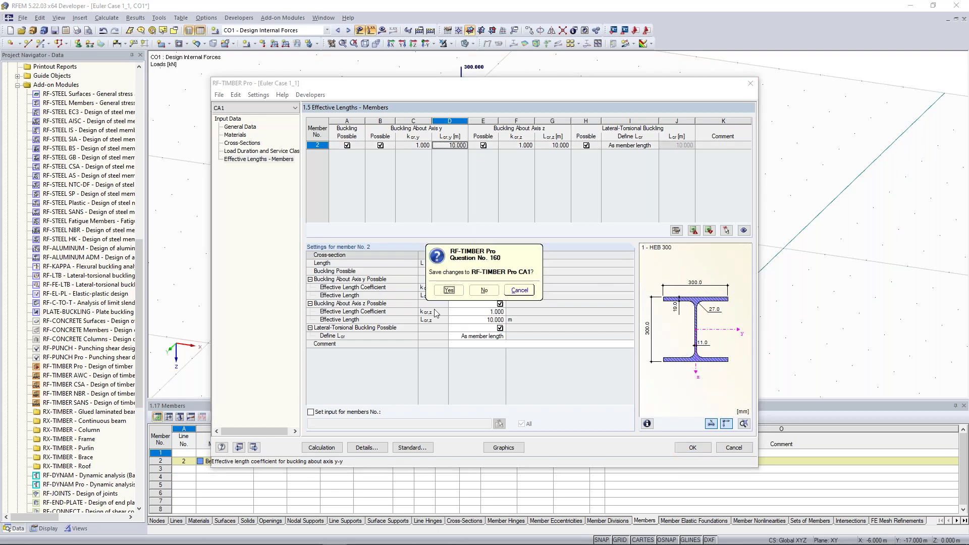
click(477, 291)
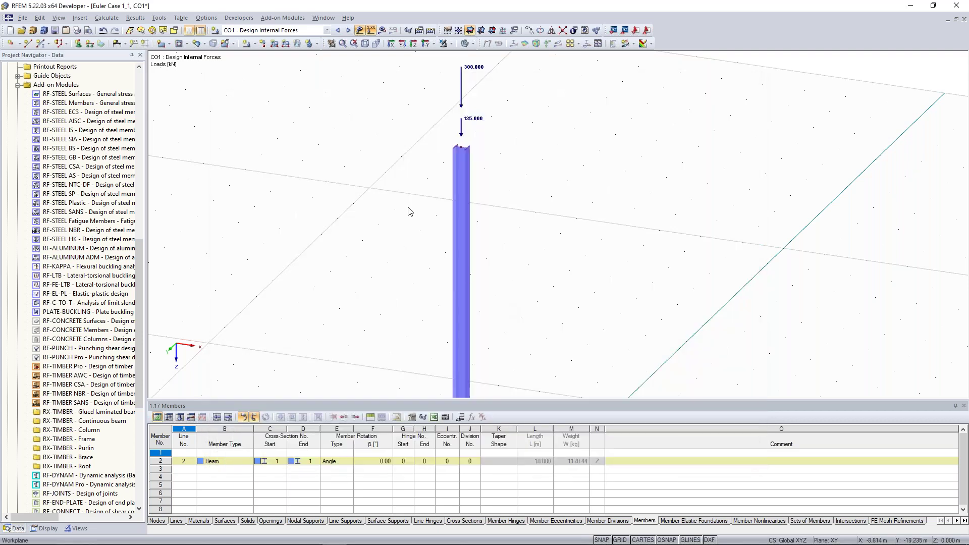
Open the model Halle 2 from the Downloads project in the Project Manager
click(34, 31)
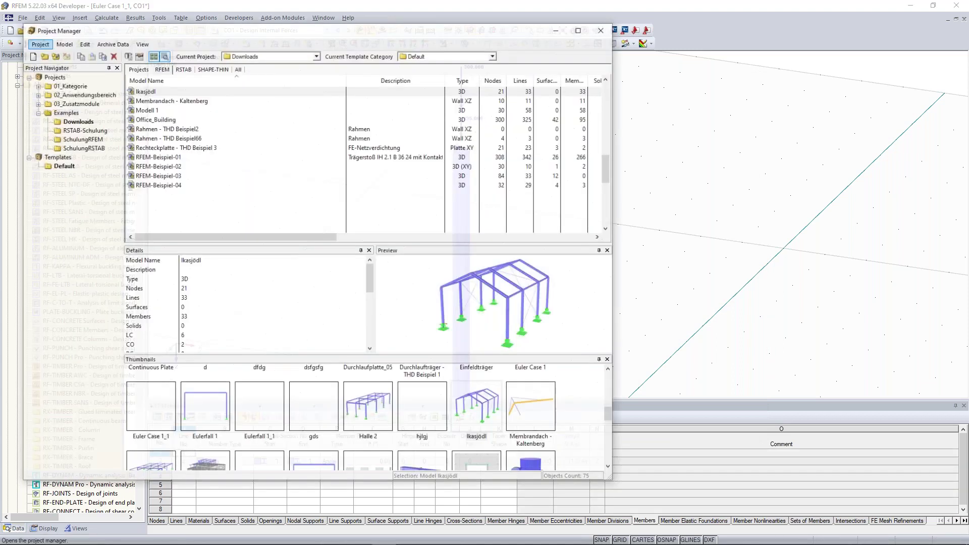
drag(614, 411, 608, 446)
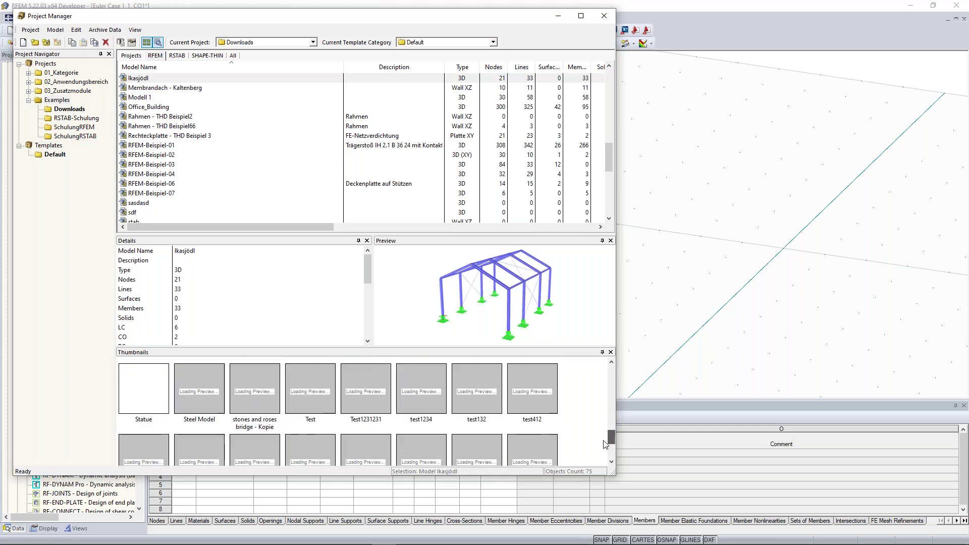
scroll(483, 448, down, 3)
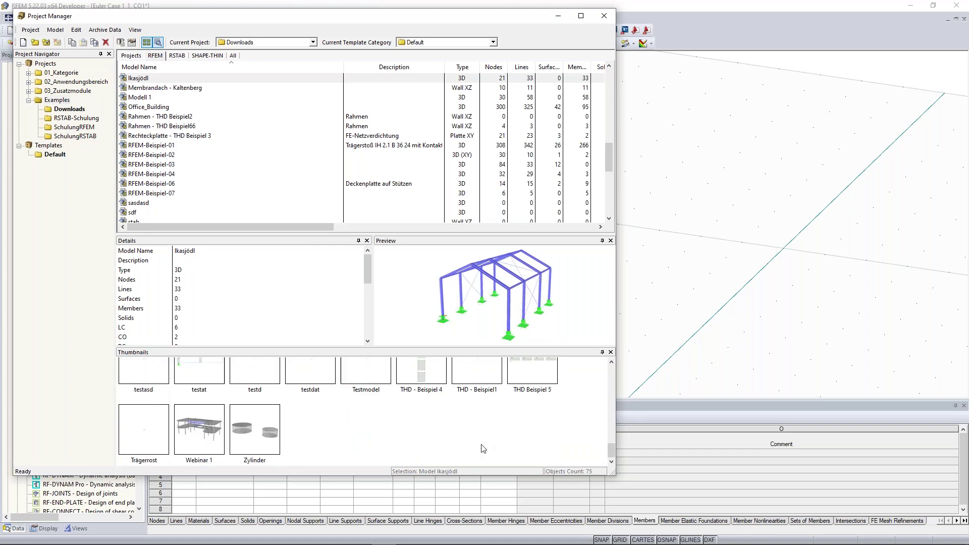
scroll(483, 448, up, 10)
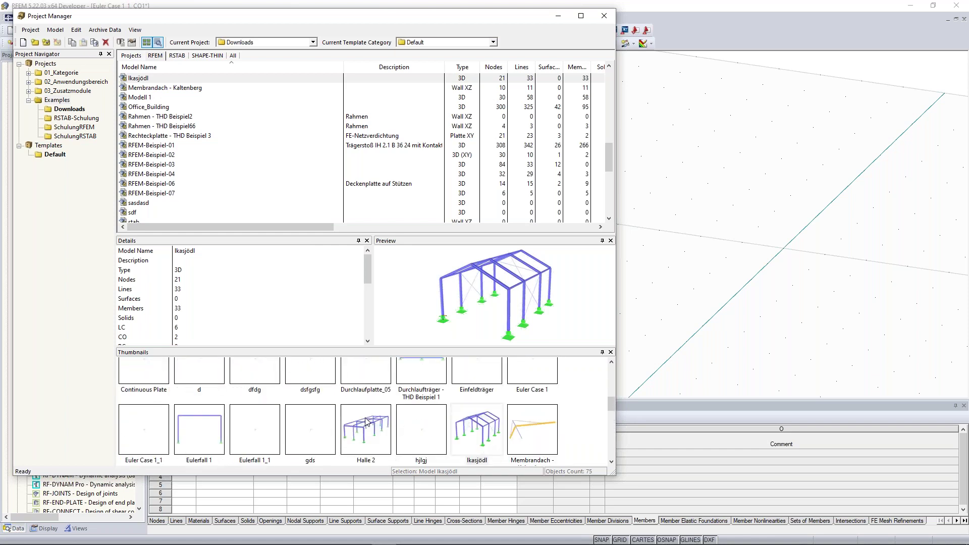
double_click(370, 431)
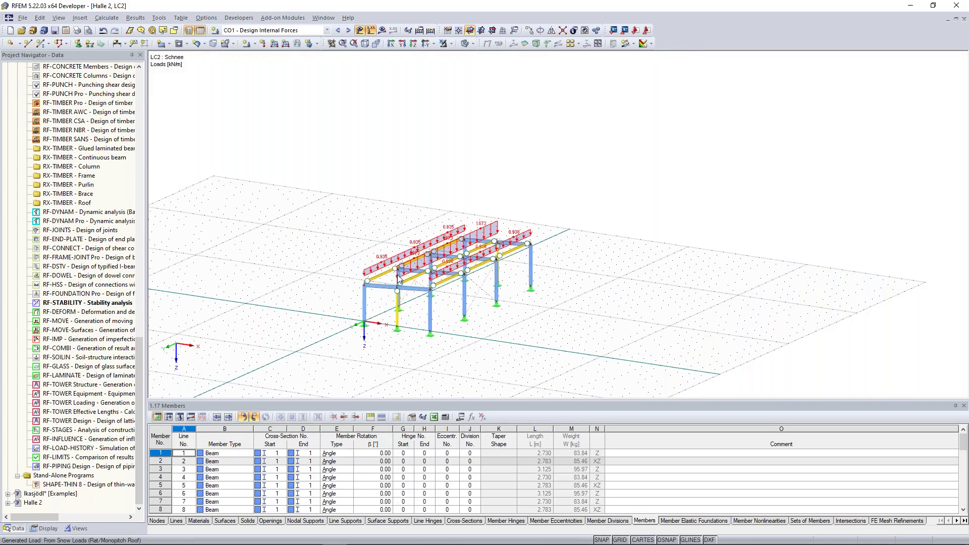
Create load case LC7 named "teste" with the action category Wind
click(328, 30)
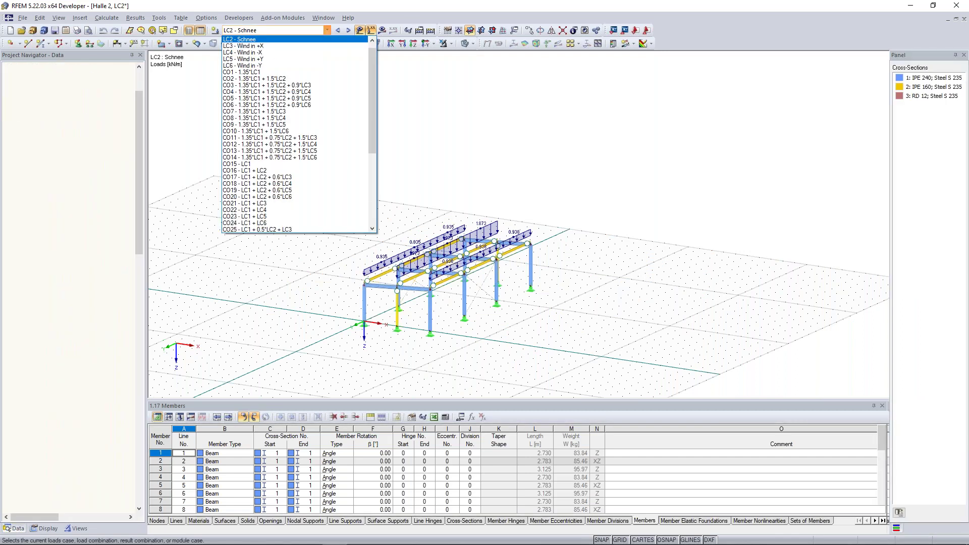
click(216, 30)
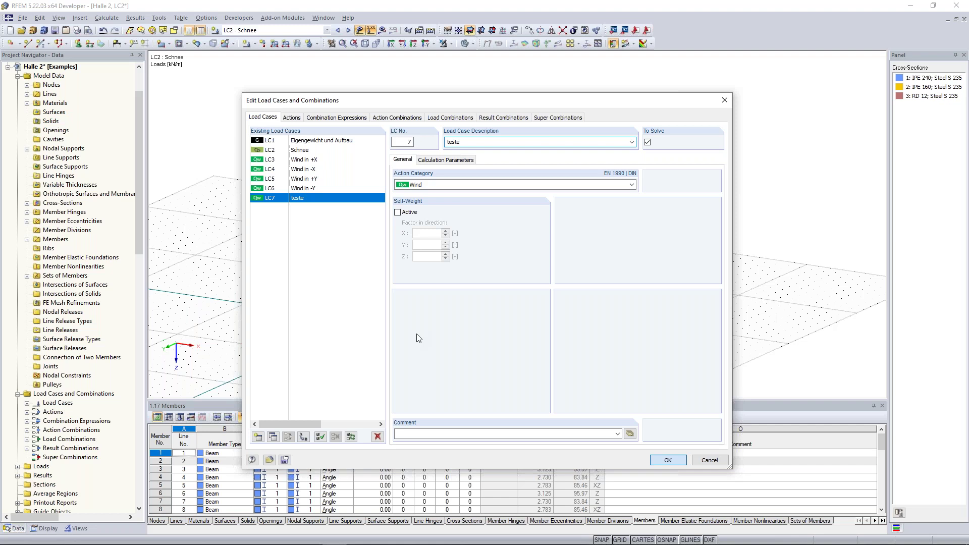
key(Return)
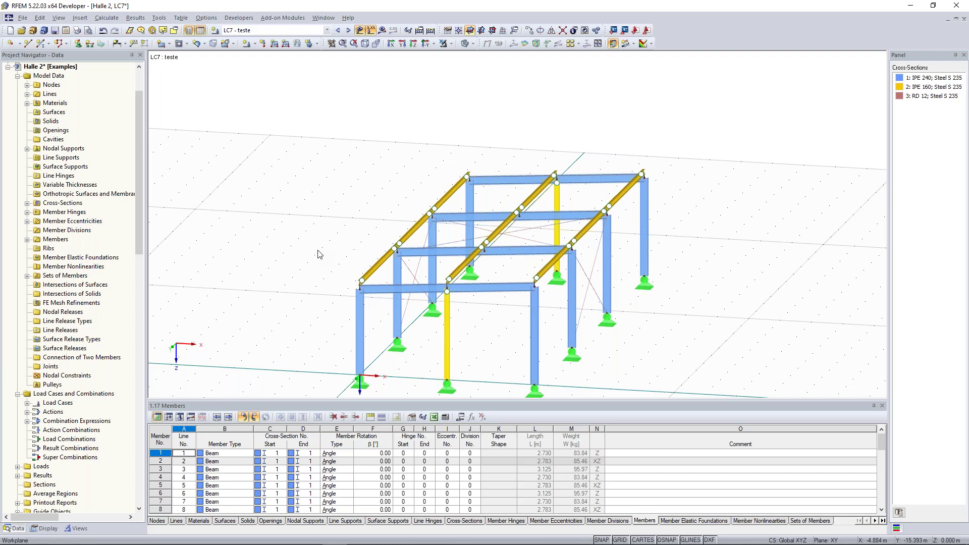
Define a new uniform force member load of 10 kN/m acting in the local z direction
ctrl+middle_drag(304, 249, 327, 226)
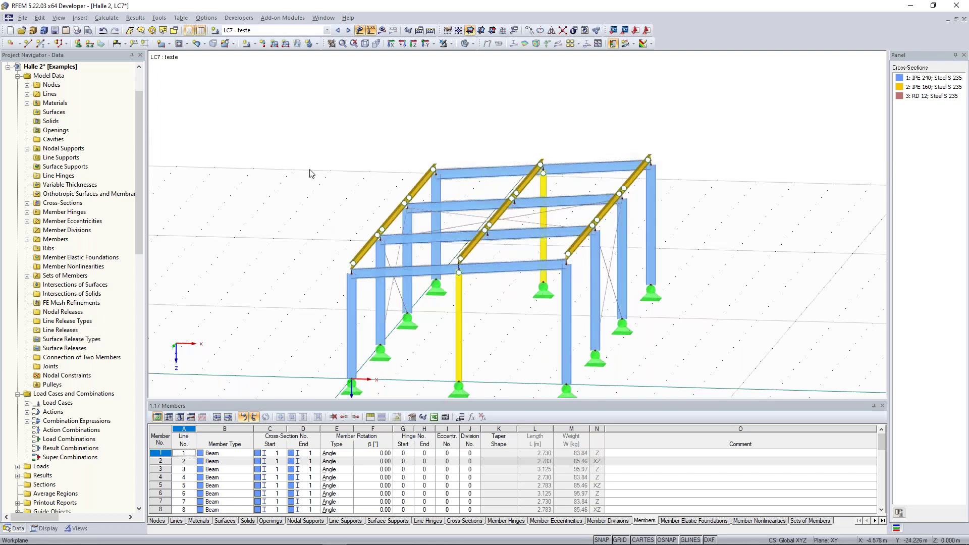
click(275, 45)
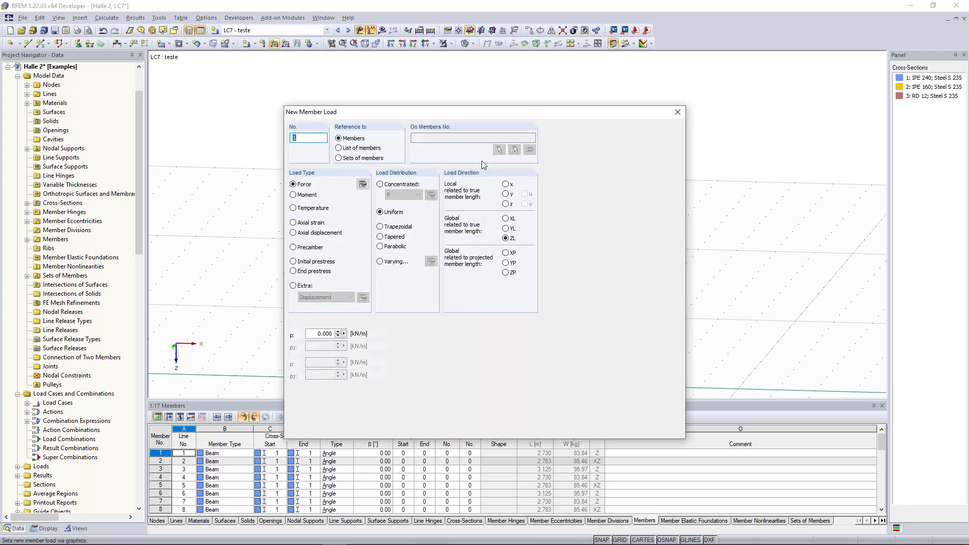
drag(503, 116, 238, 69)
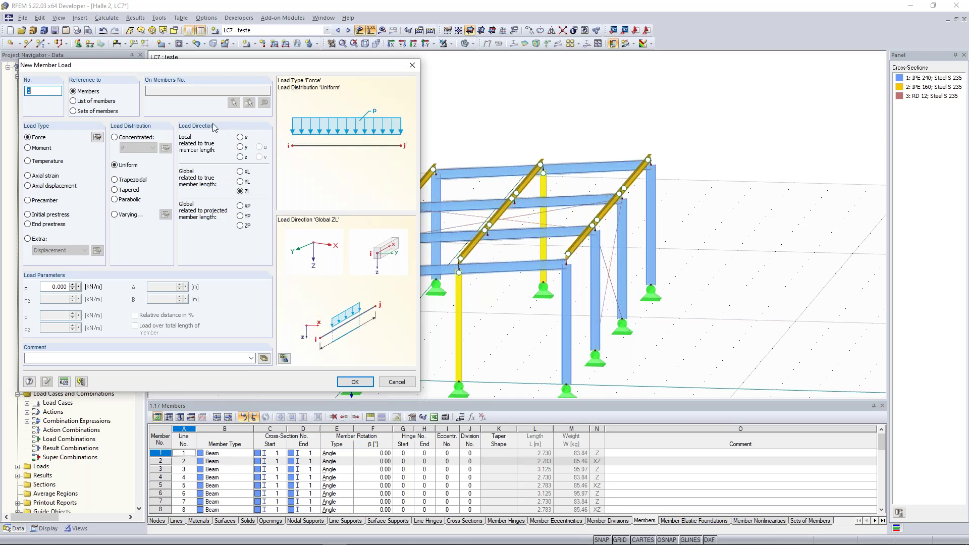
click(240, 157)
drag(51, 287, 100, 282)
text(10)
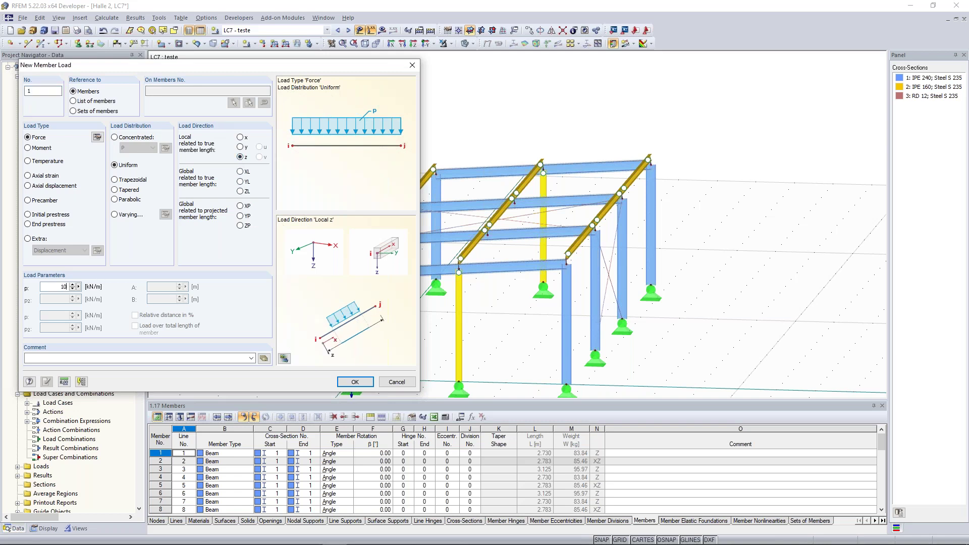
double_click(56, 286)
click(56, 286)
click(355, 383)
Try the local z load on the two front roof beams and an adjoining purlin of the hall
click(407, 271)
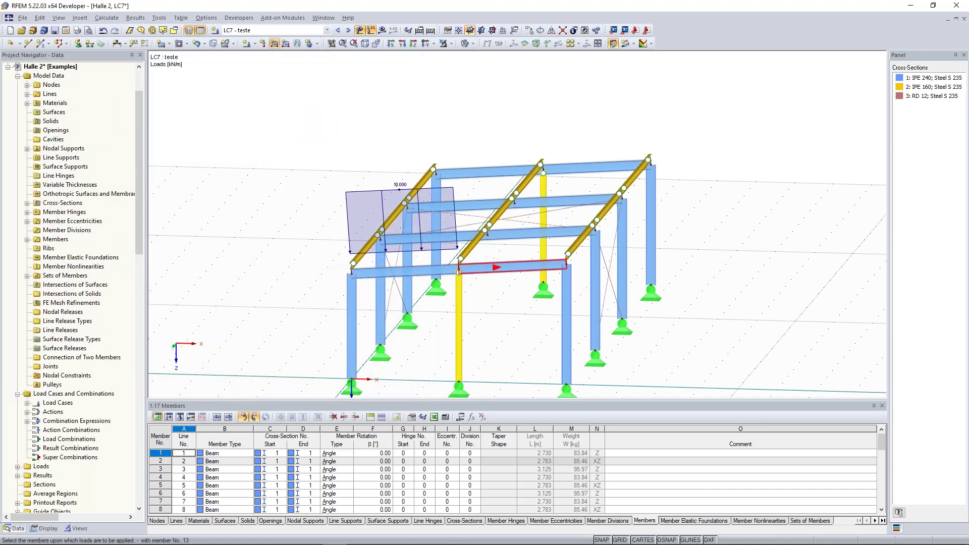
click(518, 236)
mouse_move(674, 258)
ctrl+middle_down()
mouse_move(613, 264)
mouse_move(581, 252)
ctrl+middle_up()
click(463, 226)
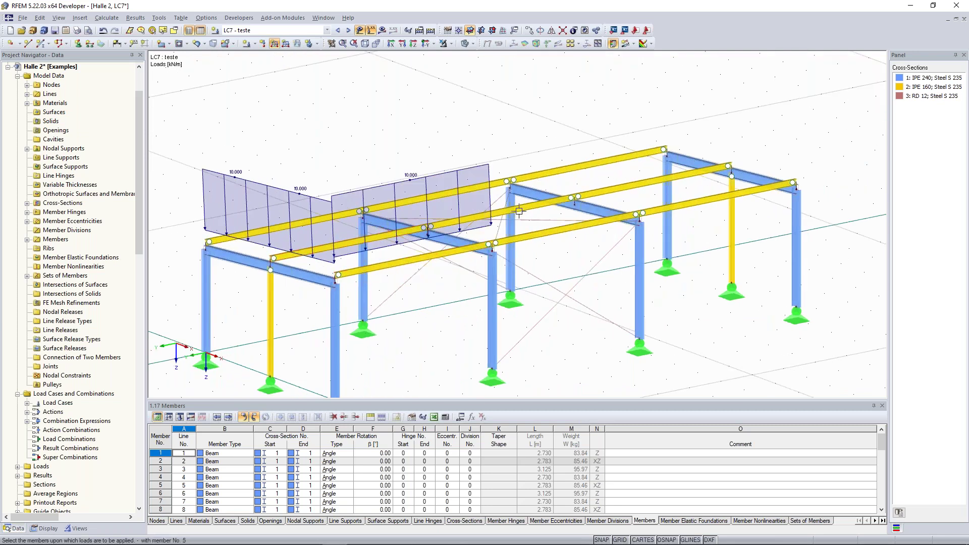
Place a uniform 10 kN/m member load in the global projected direction ZP on the two front roof beams
ctrl+middle_drag(399, 215, 679, 222)
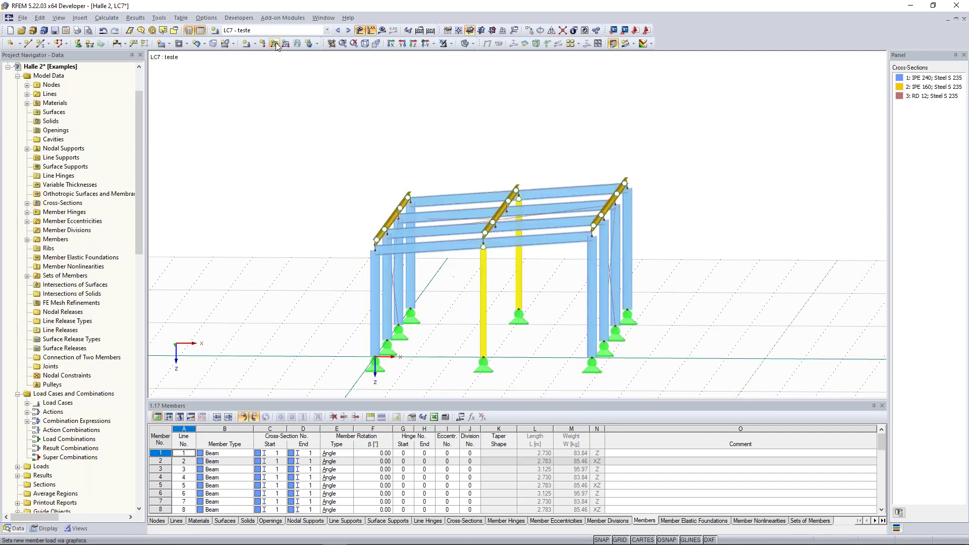
click(275, 44)
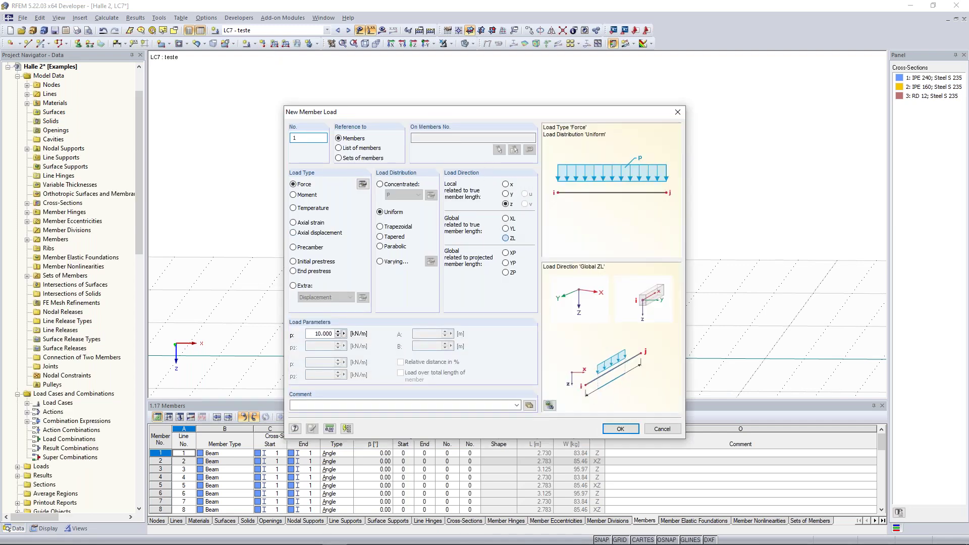
click(509, 237)
click(507, 273)
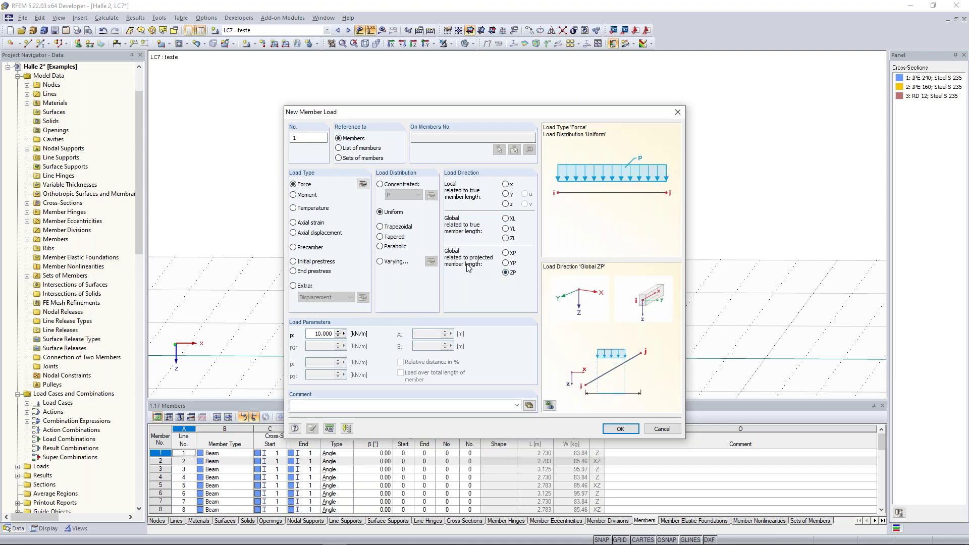
click(610, 429)
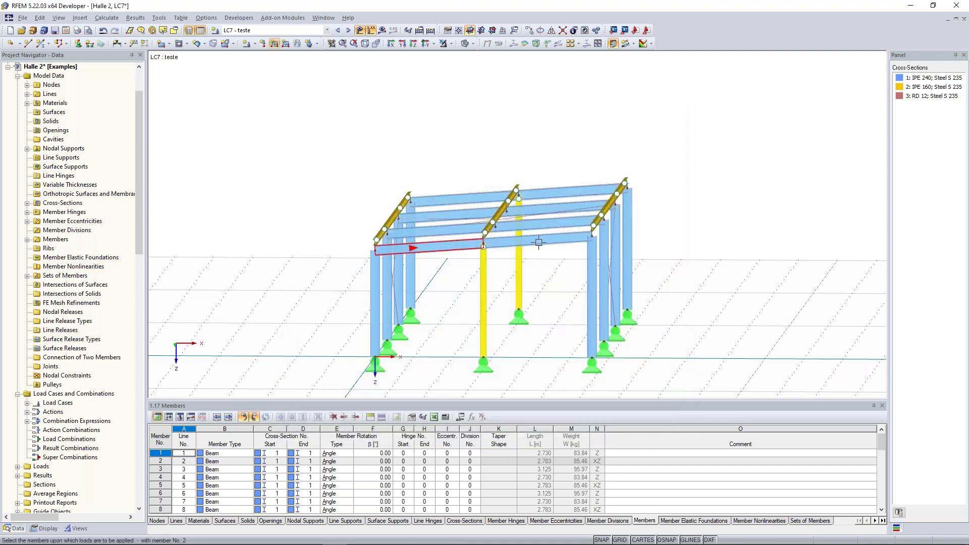
click(444, 248)
click(542, 240)
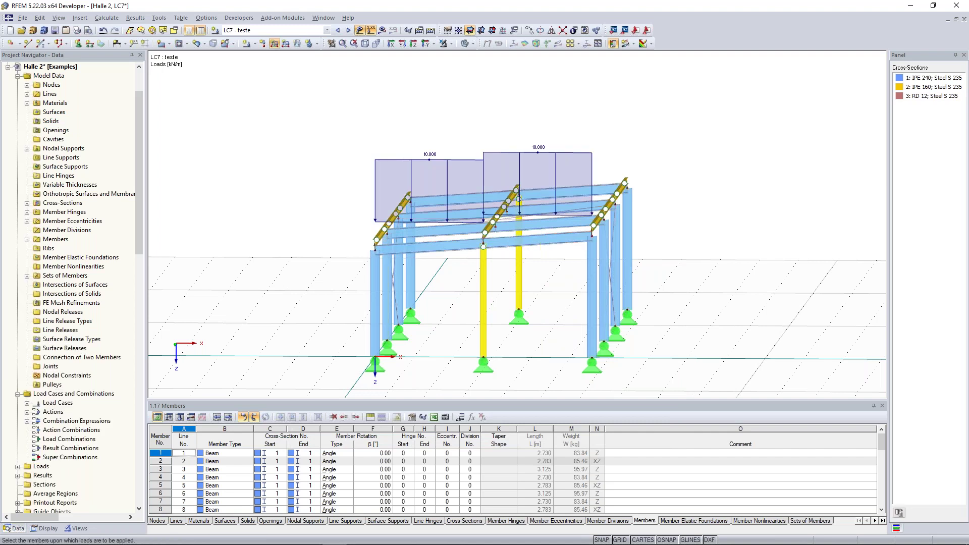
key(Escape)
ctrl+middle_drag(682, 244, 684, 272)
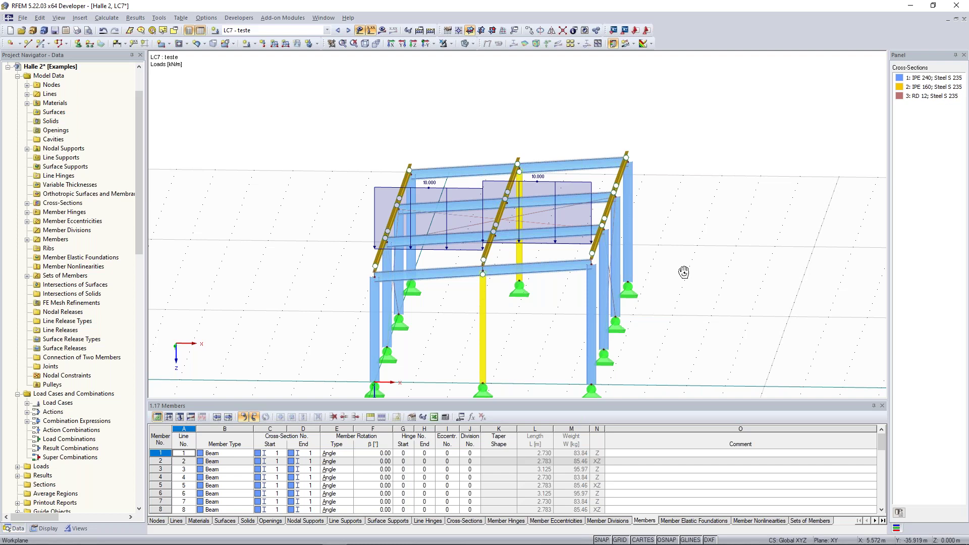
ctrl+middle_drag(684, 272, 700, 247)
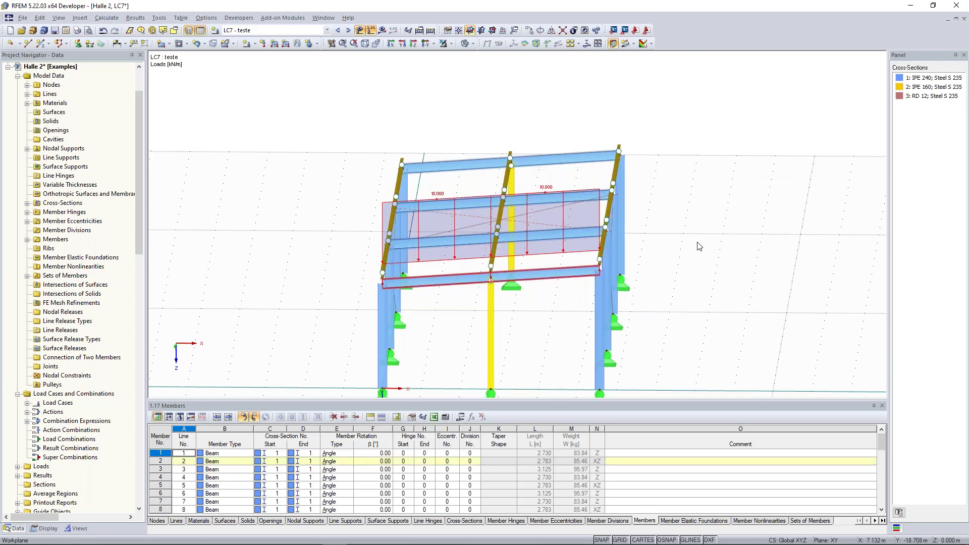
ctrl+middle_drag(700, 246, 699, 212)
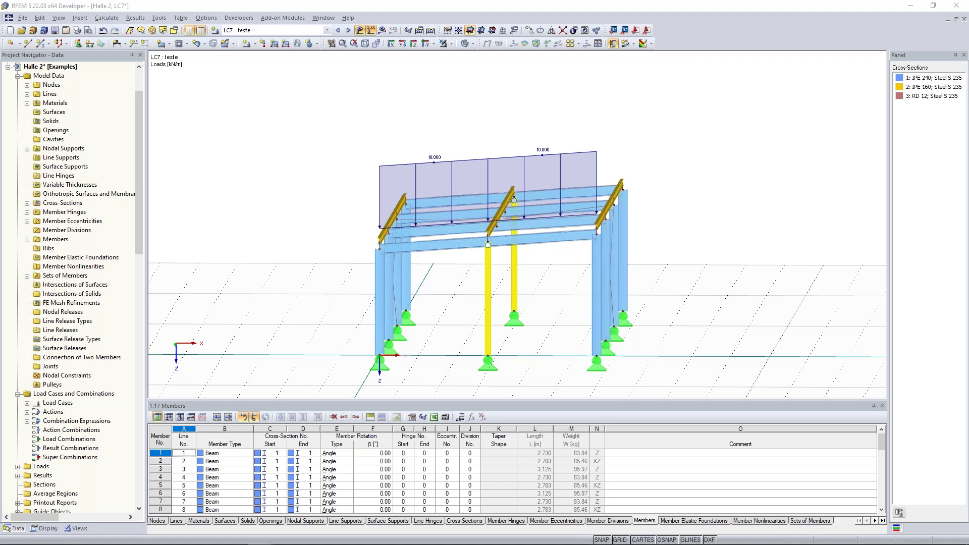
Switch to the Dlubal website in the browser, maximize it and look through the support, learning and downloads offerings
key(alt+Tab)
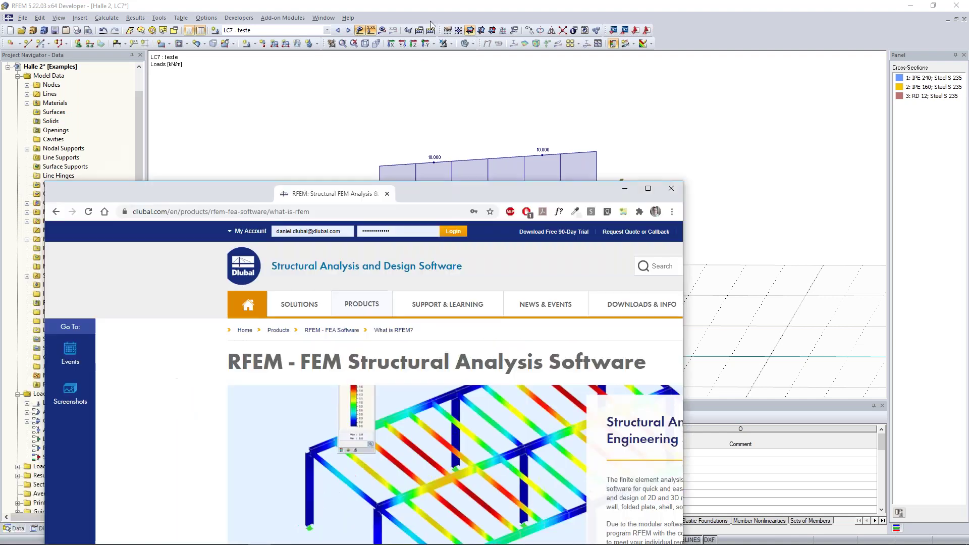
drag(303, 190, 428, 6)
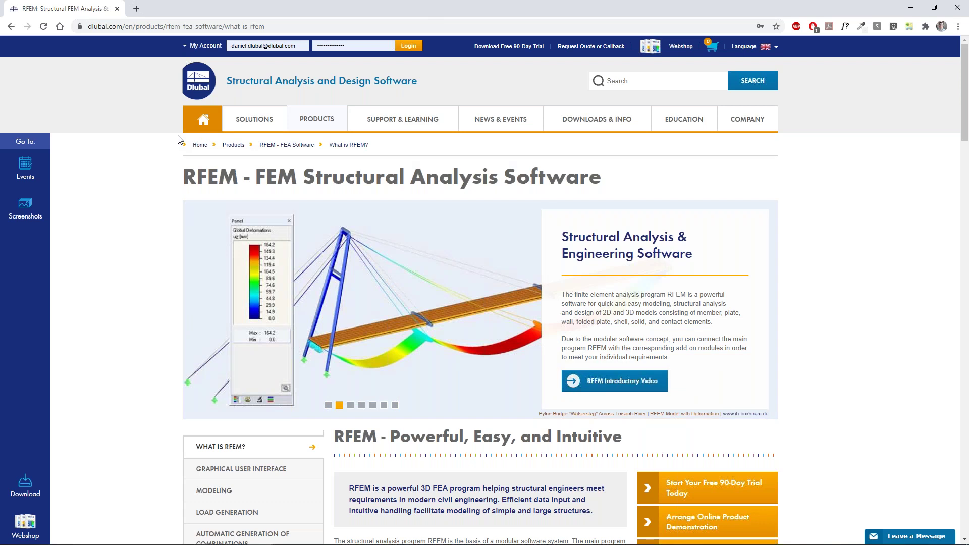
mouse_move(422, 123)
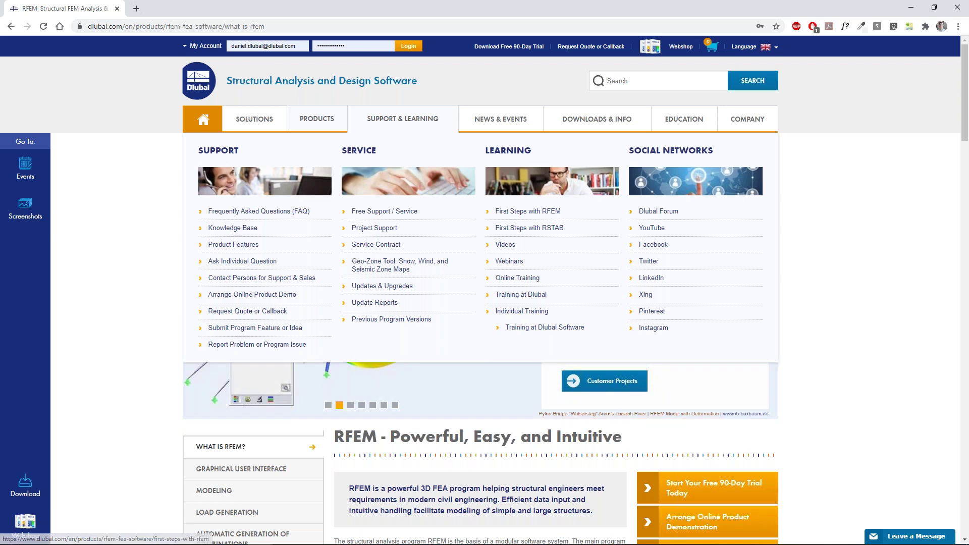
mouse_move(557, 132)
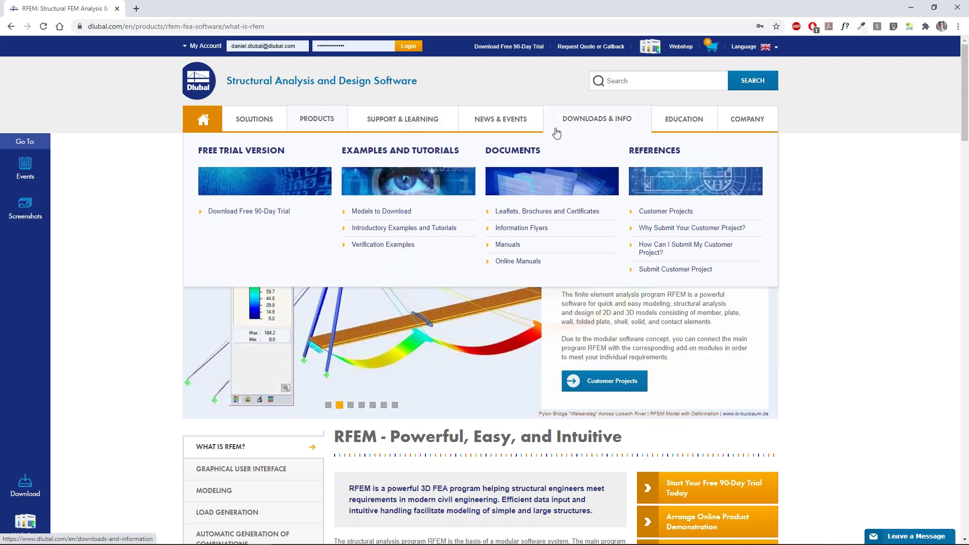
Open the Models to Download page in a new browser tab and look through the example models offered there
middle_click(393, 212)
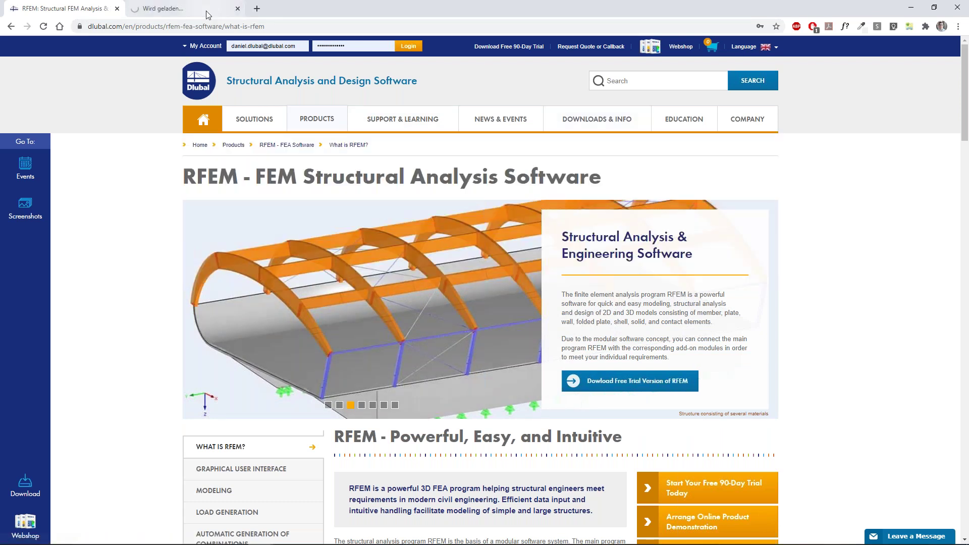
click(207, 15)
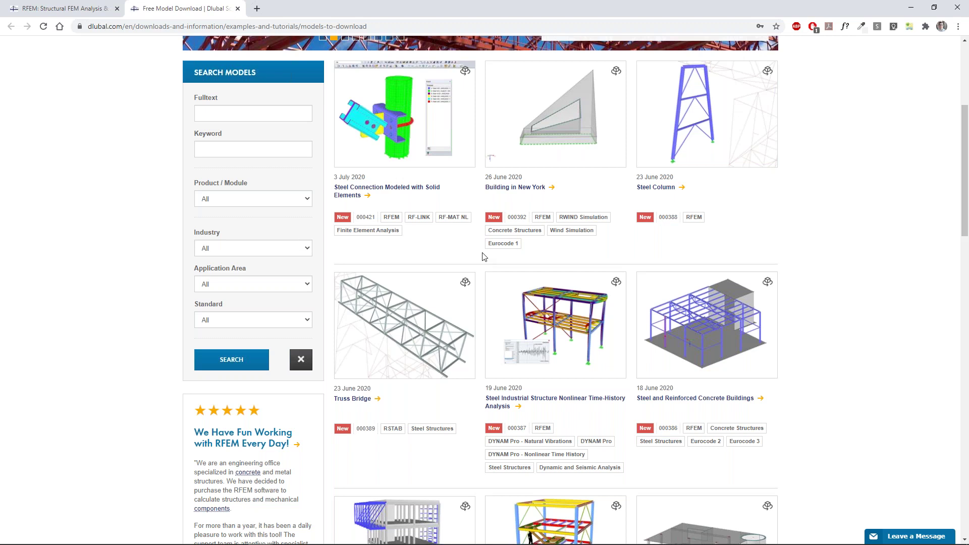
scroll(577, 242, up, 2)
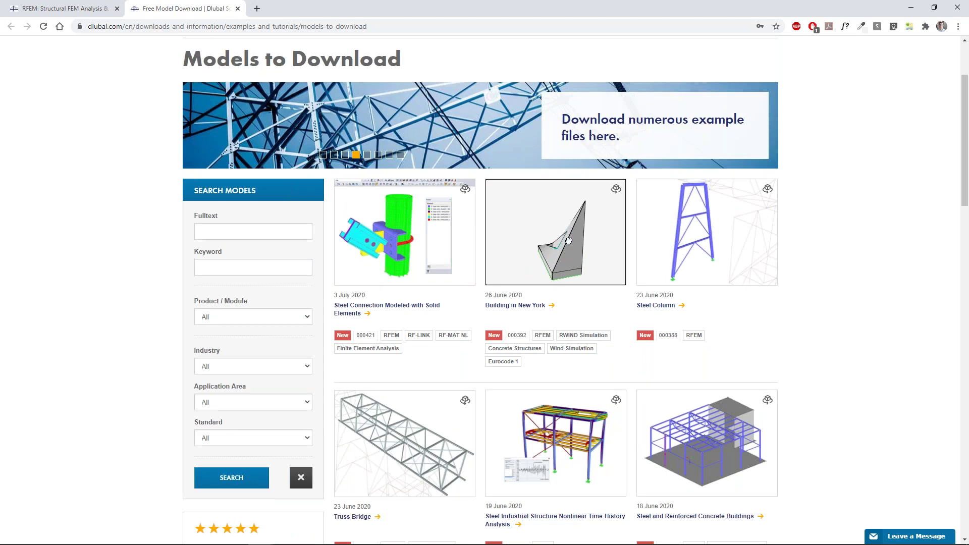
scroll(568, 241, down, 2)
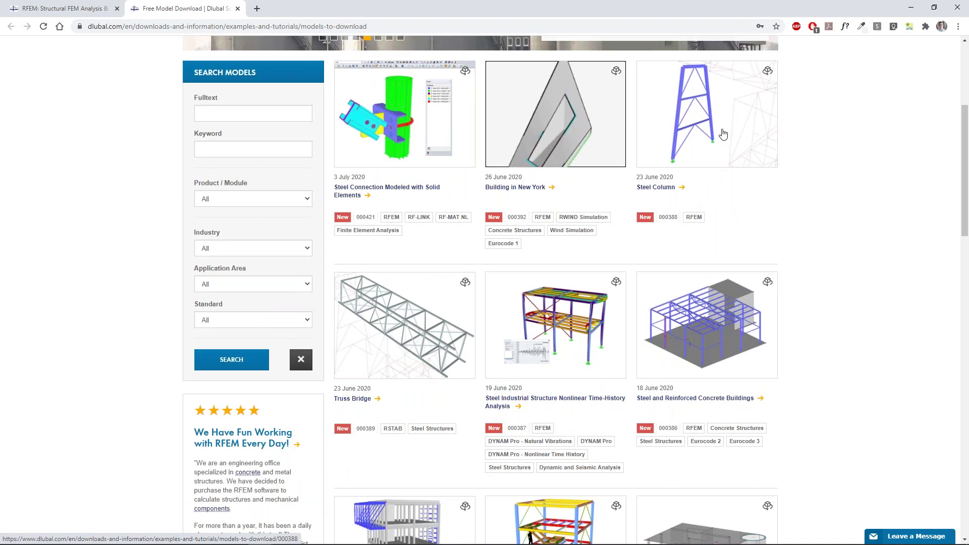
Open the RFEM 5 for Beginners e-learning videos from the product page in another new tab and look through the tutorial list
click(83, 5)
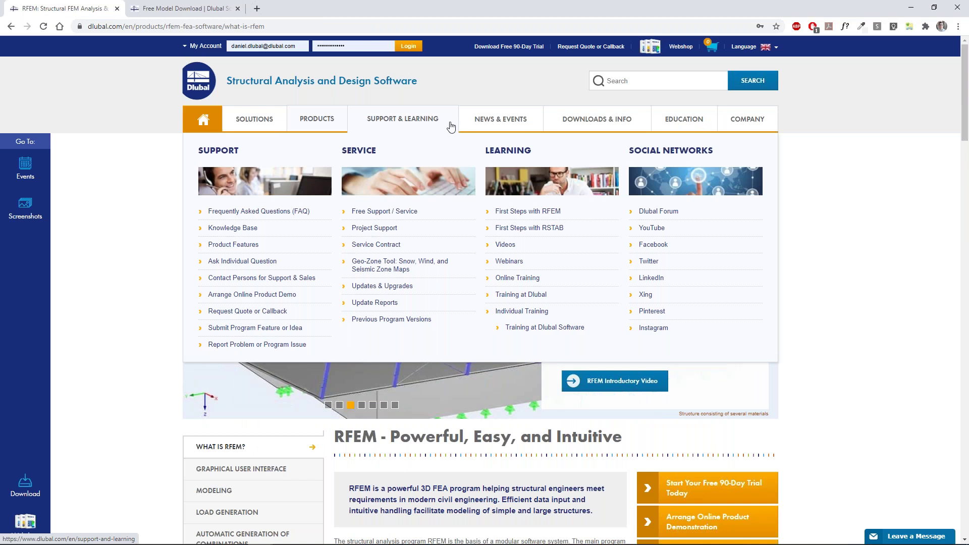
mouse_move(684, 126)
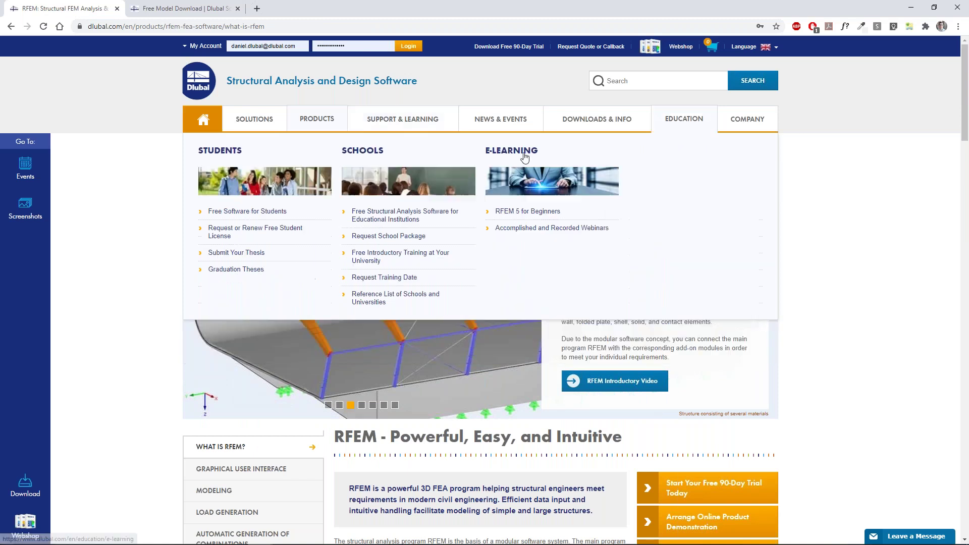
middle_click(528, 214)
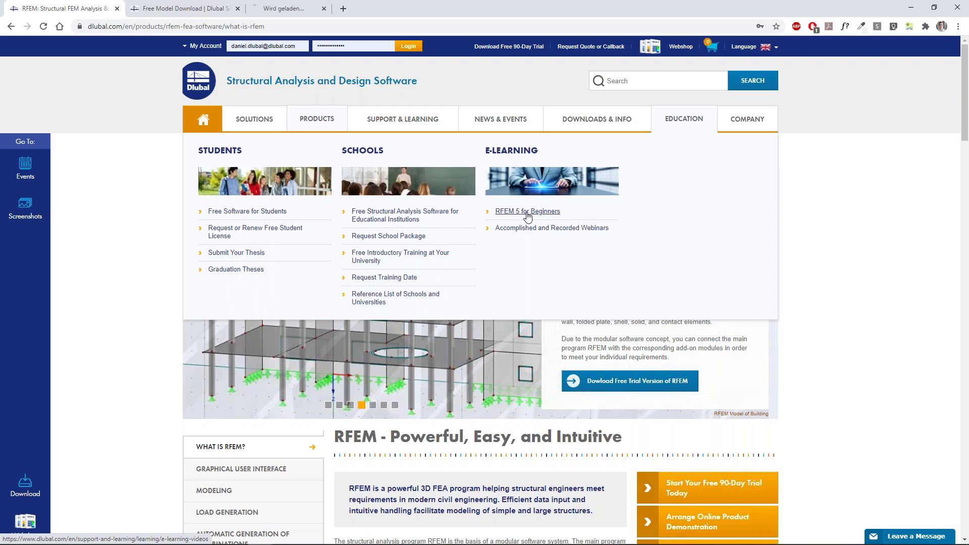
key(ctrl+Tab)
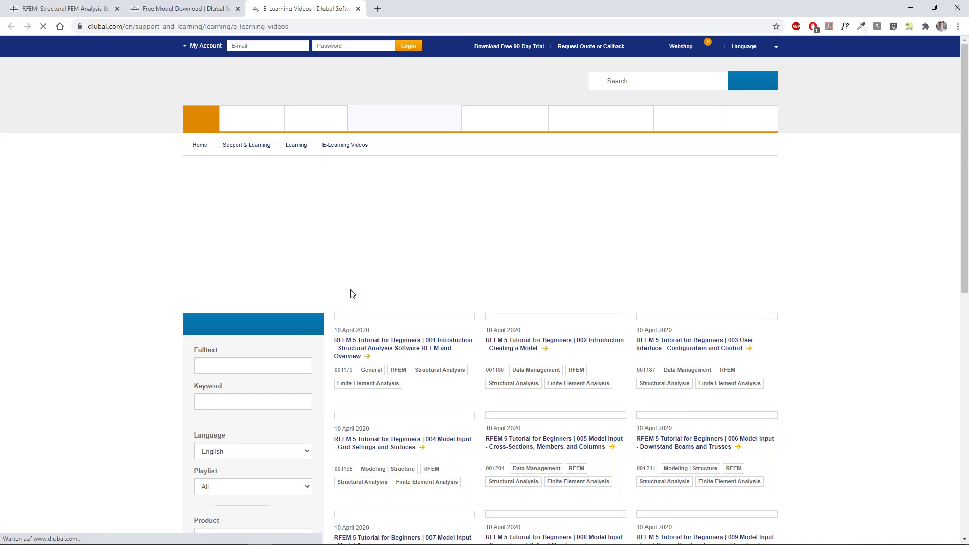
scroll(505, 313, down, 7)
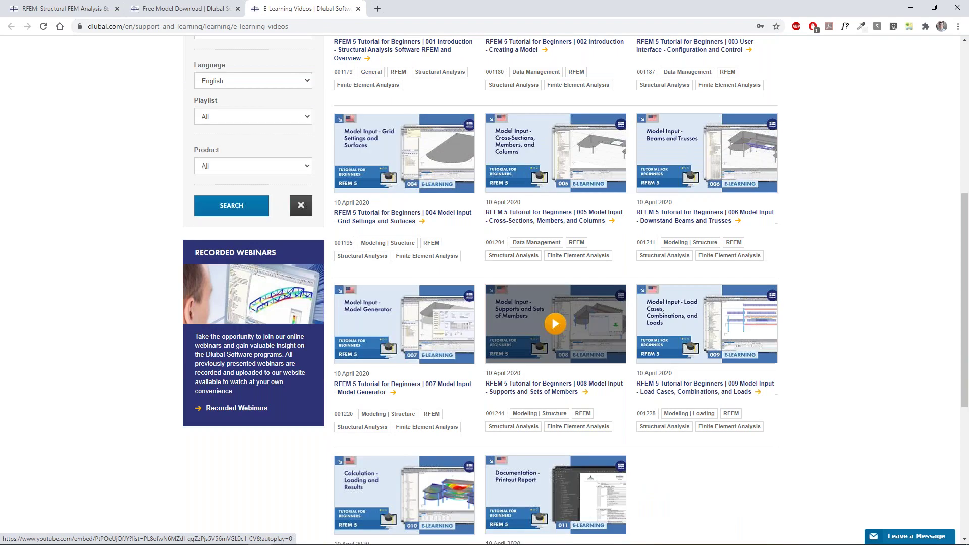
scroll(497, 318, up, 7)
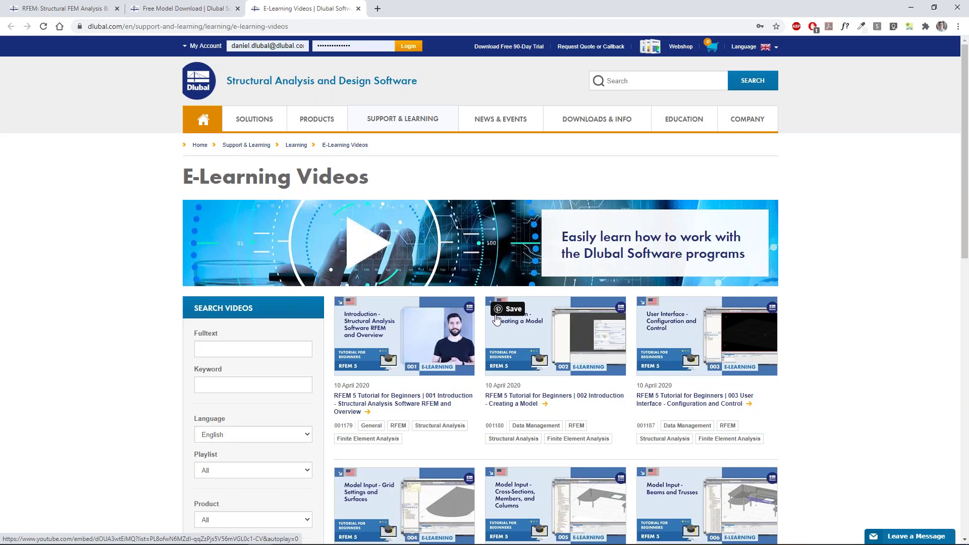
mouse_move(317, 119)
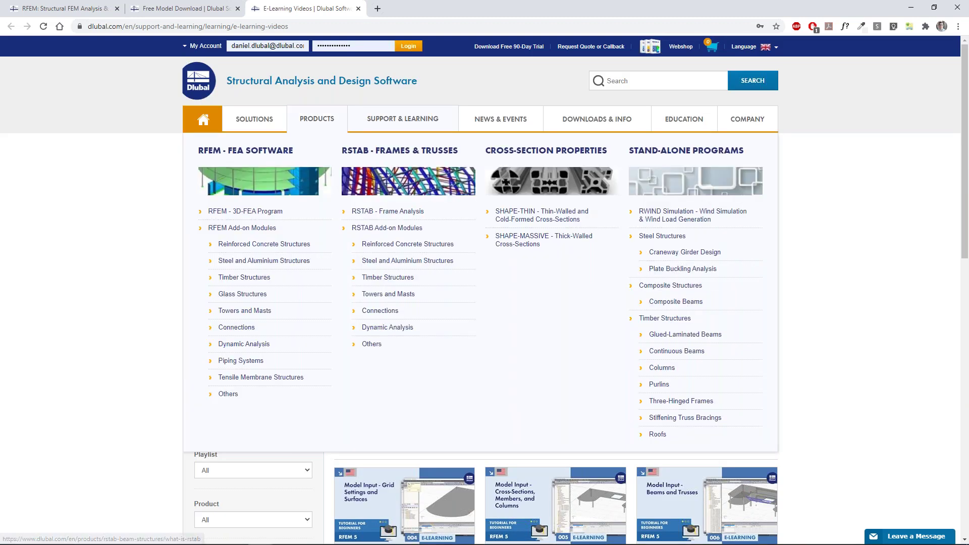
mouse_move(610, 124)
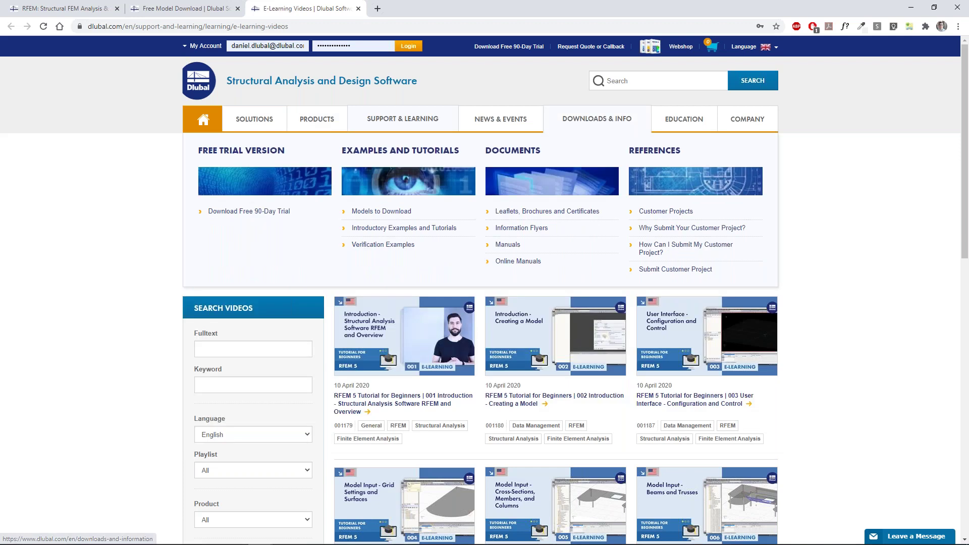